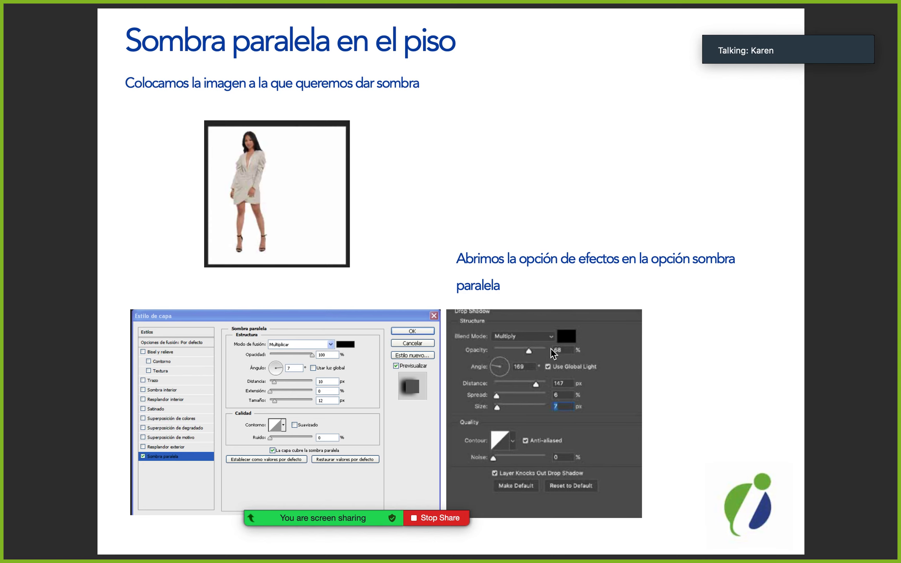
Step: Read through the PDF slides on making a parallel floor shadow, up to the layer mask slide, and leave the full-screen view
scroll(676, 301, "down", 5)
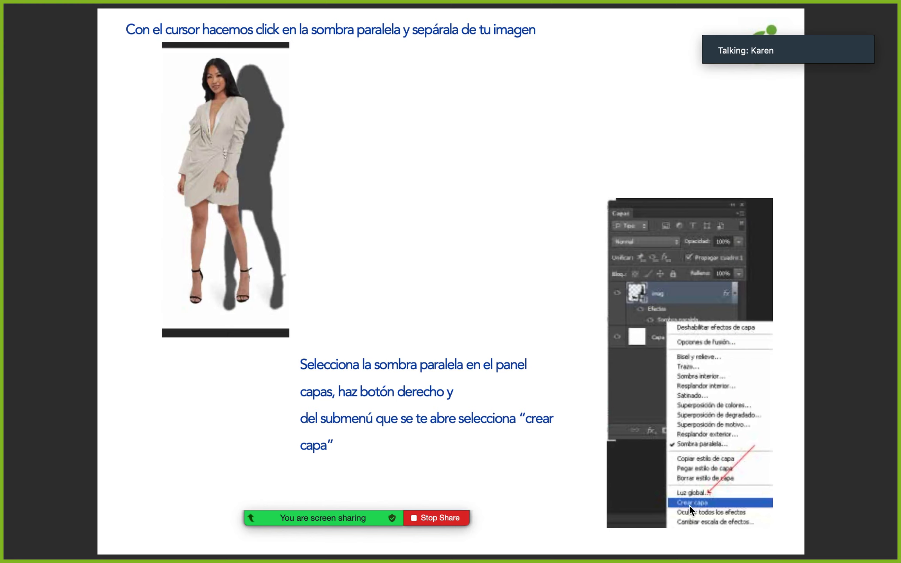
left_click(496, 305)
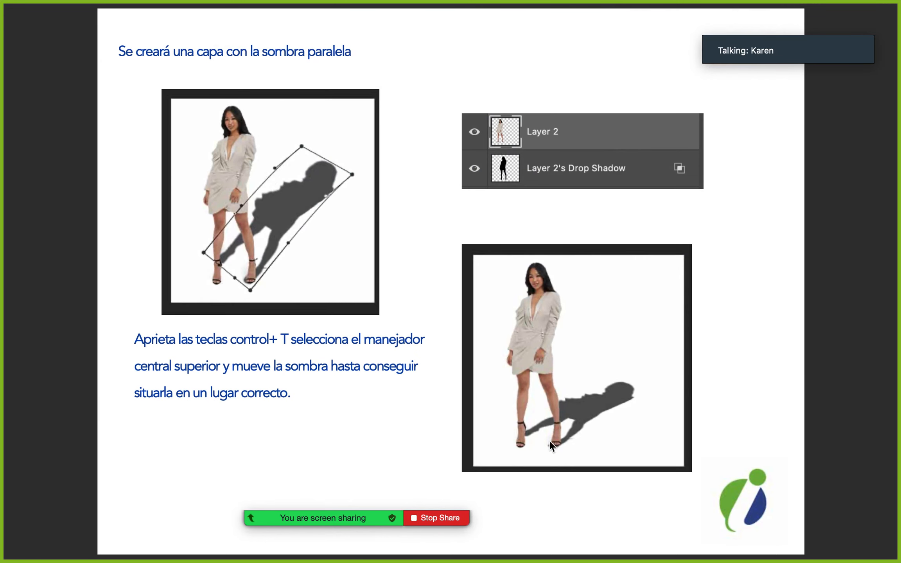
left_click(553, 184)
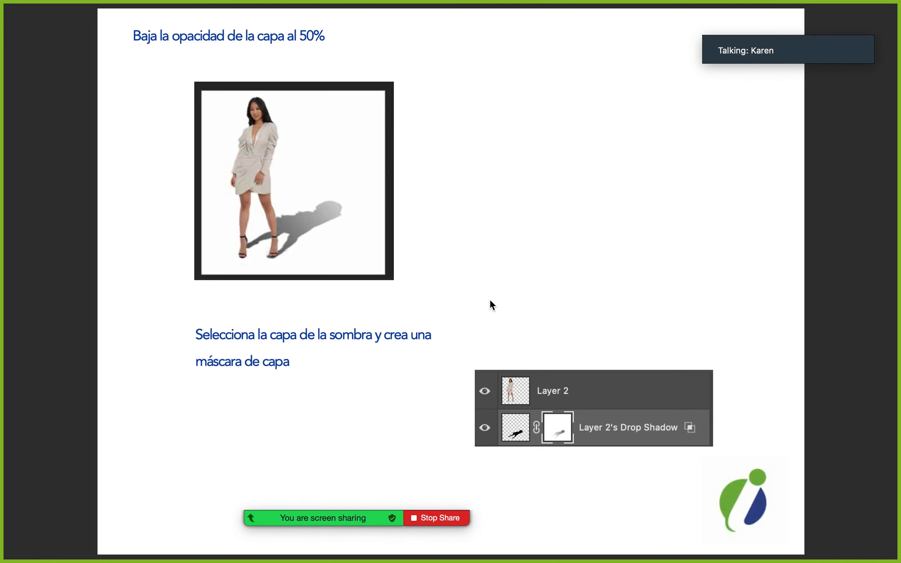
key("Escape")
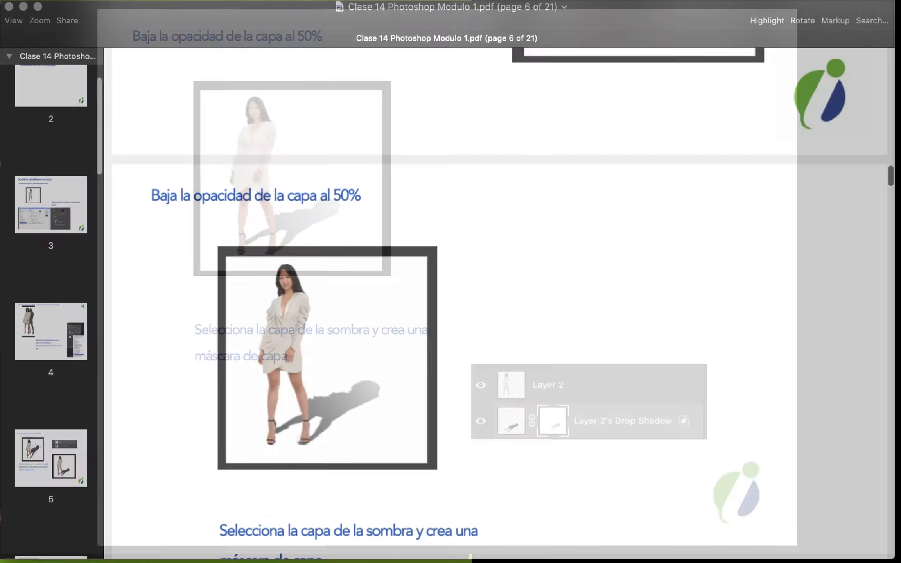
Step: Switch to Photoshop, turn off Quick Mask mode in Grafica.psd and select the right orange circle
mouse_move(777, 561)
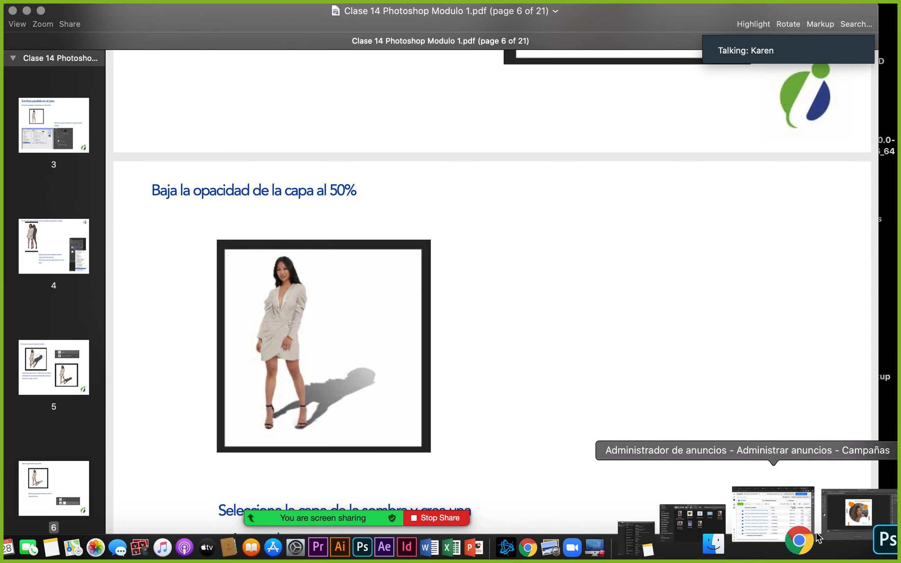
left_click(831, 529)
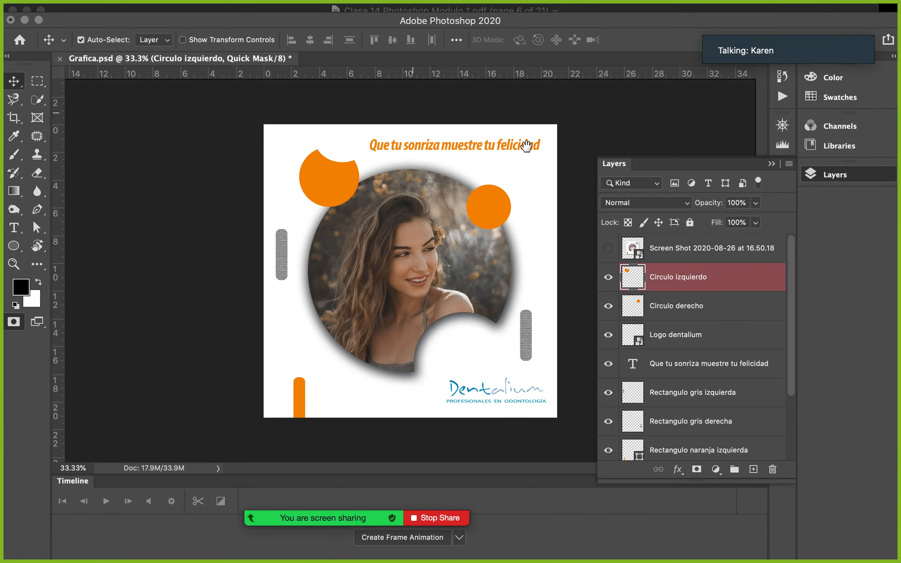
key("q")
left_click(485, 212)
Step: Switch to Finder and open the elle-asos-modelo PNG from the Material clase 14 folder in Adobe Photoshop 2020
key("super+Tab")
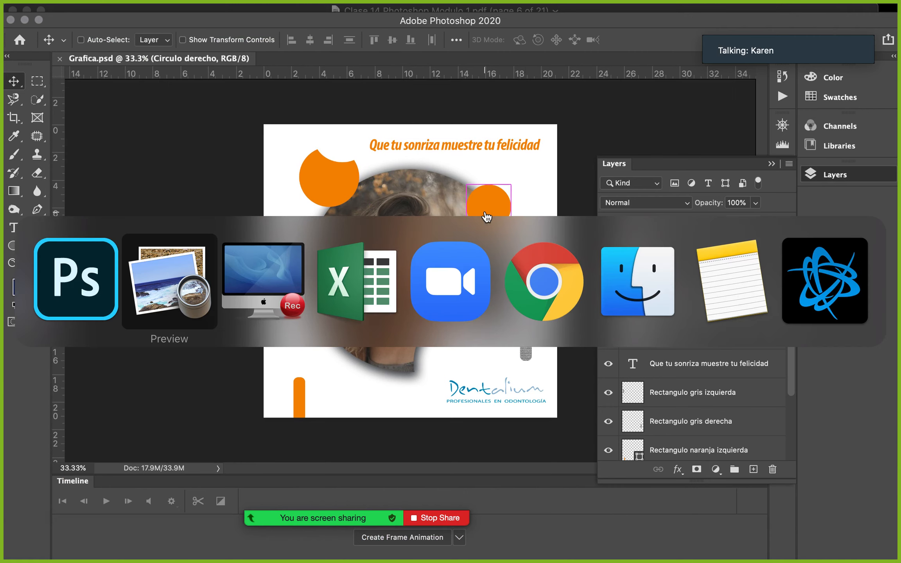
left_click(610, 278)
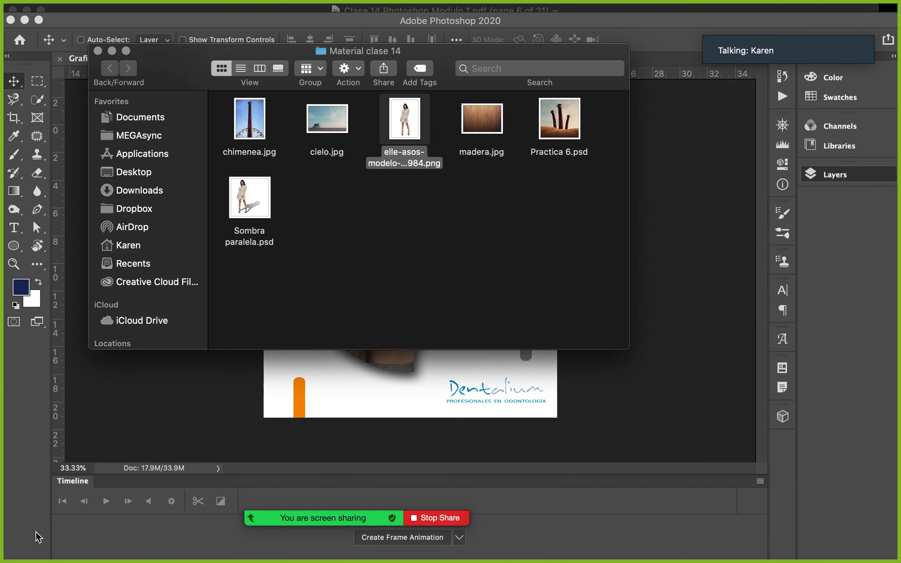
right_click(407, 124)
mouse_move(436, 140)
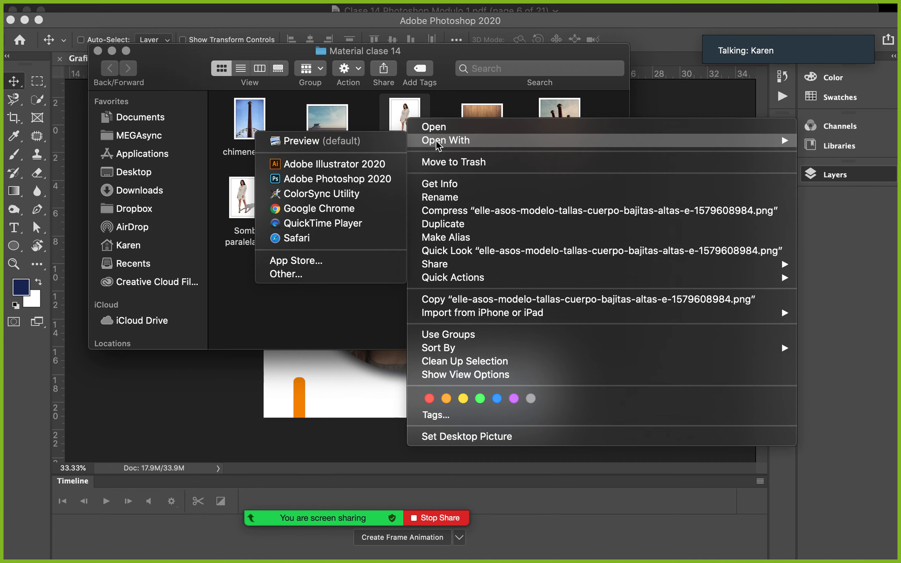
left_click(390, 179)
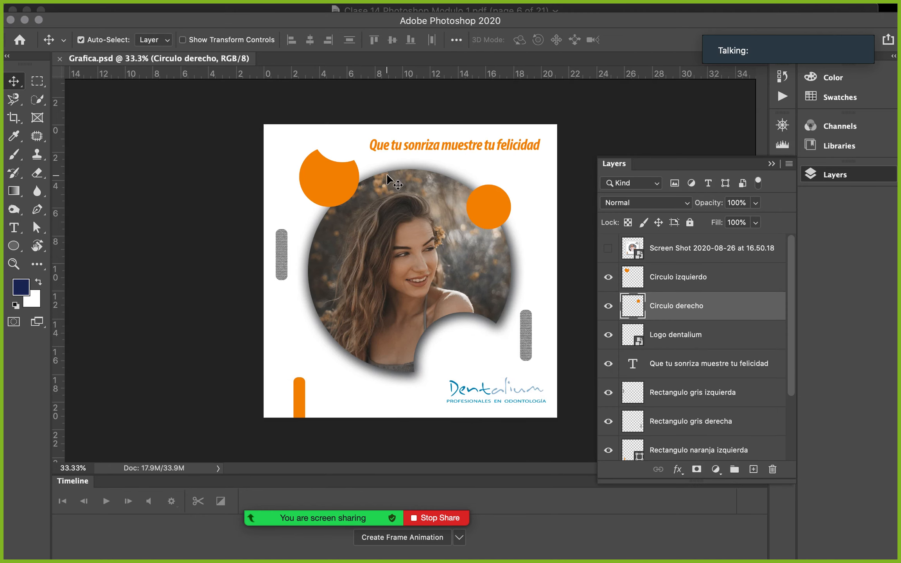
left_click(586, 296)
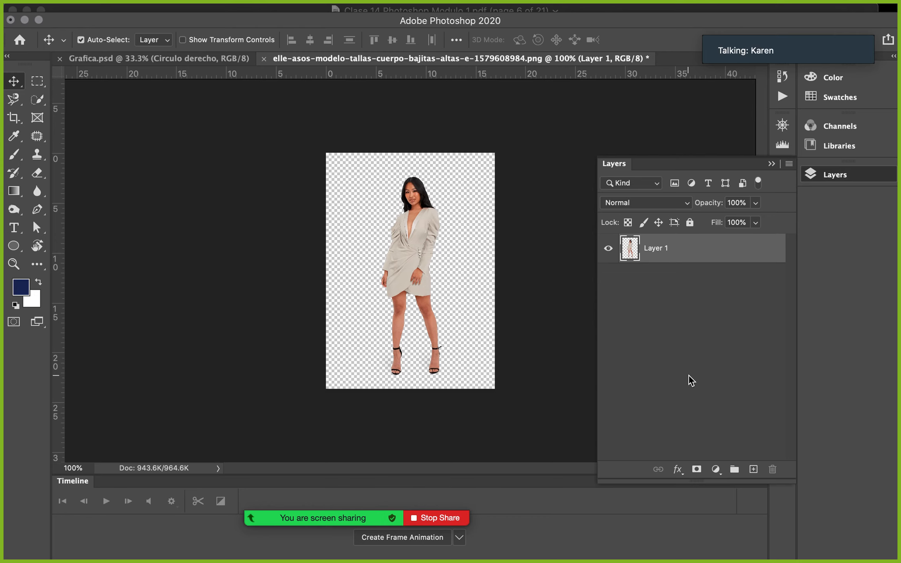
Step: Add a new white-filled layer beneath the model's layer and shift the model toward the left side of the canvas
left_click(753, 470)
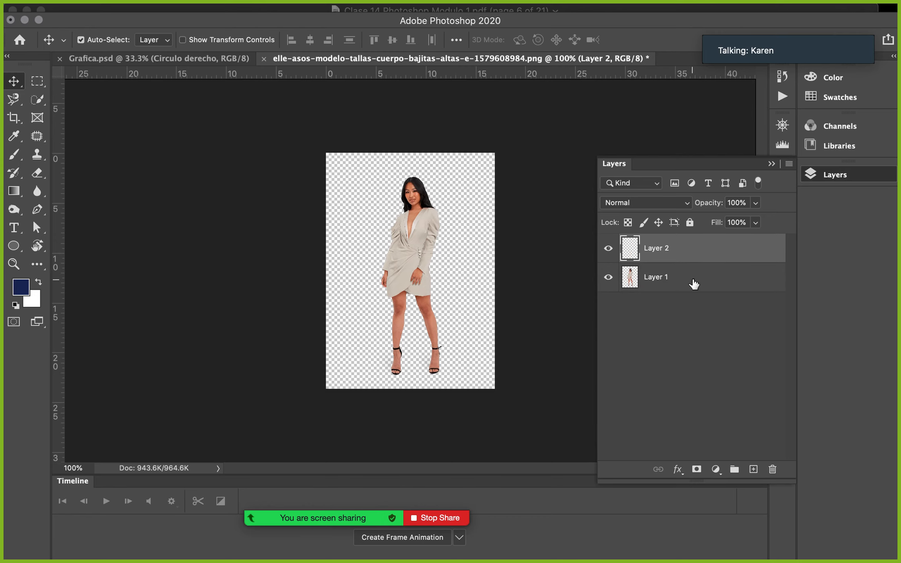
key("super+BackSpace")
left_click_drag(700, 258, 702, 307)
left_click_drag(409, 239, 376, 243)
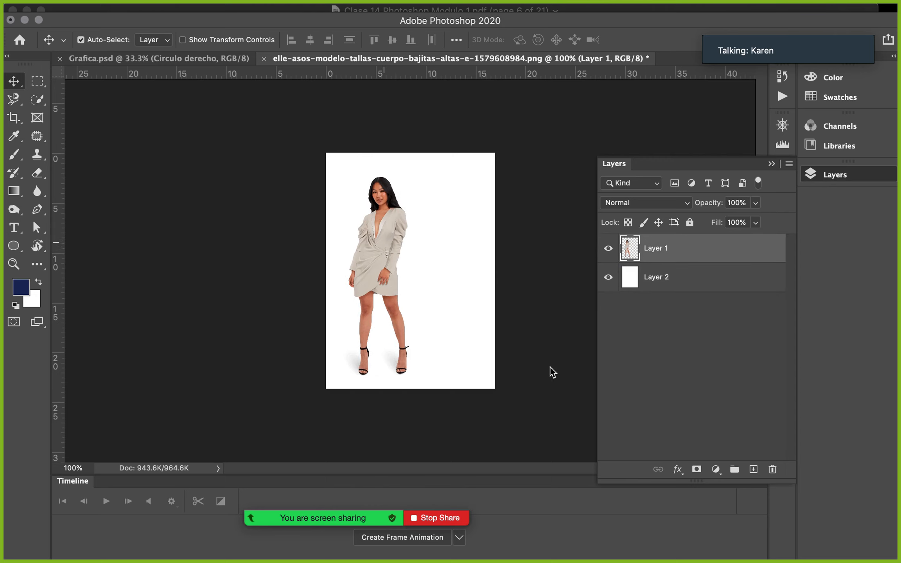
Step: Add a Drop Shadow effect to the model's layer with 60% opacity and an angle of 178°
left_click(678, 470)
mouse_move(721, 551)
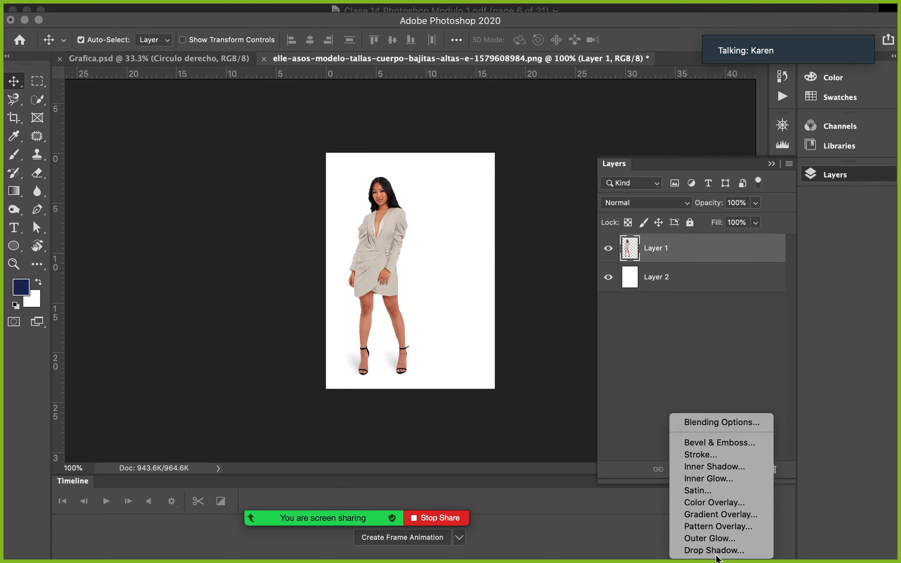
left_click(716, 552)
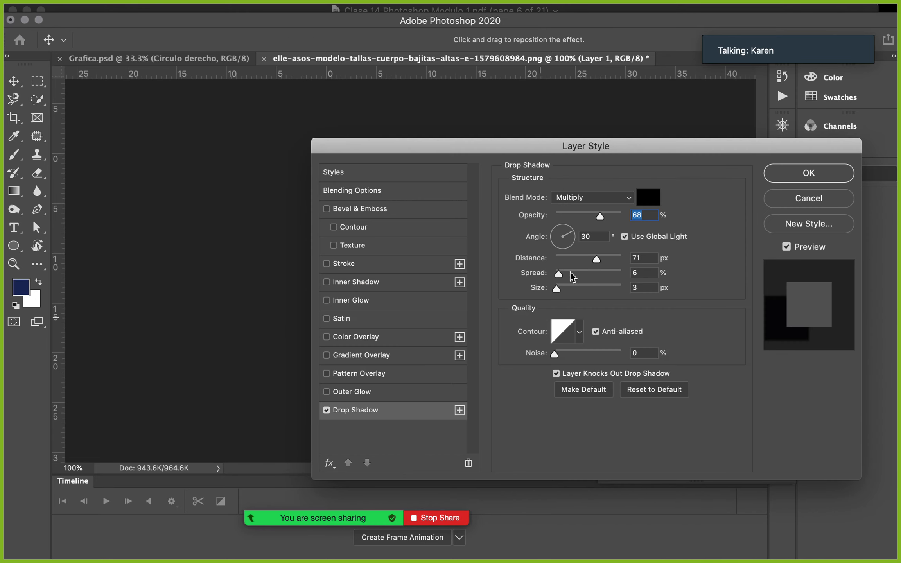
left_click_drag(633, 145, 68, 135)
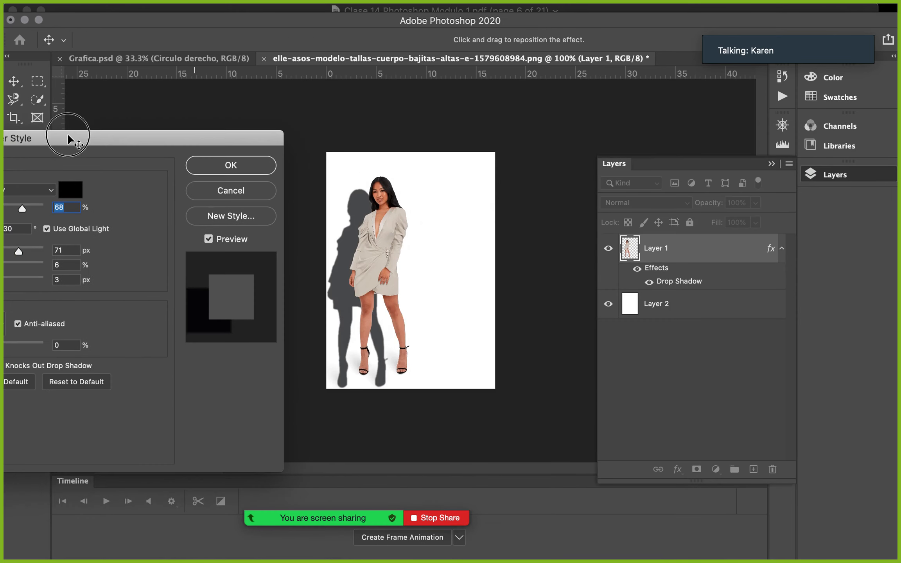
left_click_drag(236, 137, 862, 75)
left_click_drag(812, 143, 770, 164)
left_click(782, 158)
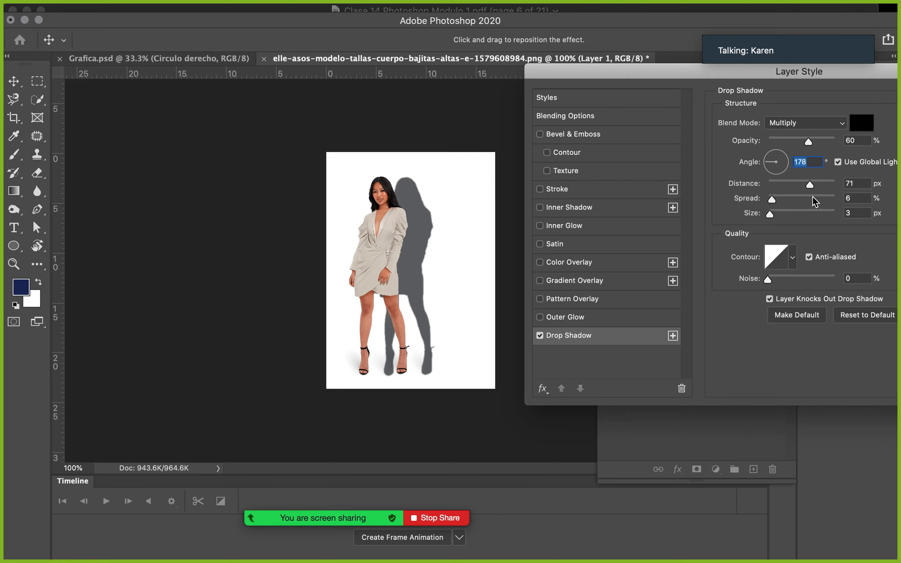
Step: Set the drop shadow's spread to 15%, reposition the shadow to a -160° angle and 38 px distance, and apply the style
mouse_move(809, 183)
left_mouse_down()
mouse_move(776, 183)
mouse_move(799, 184)
left_mouse_up()
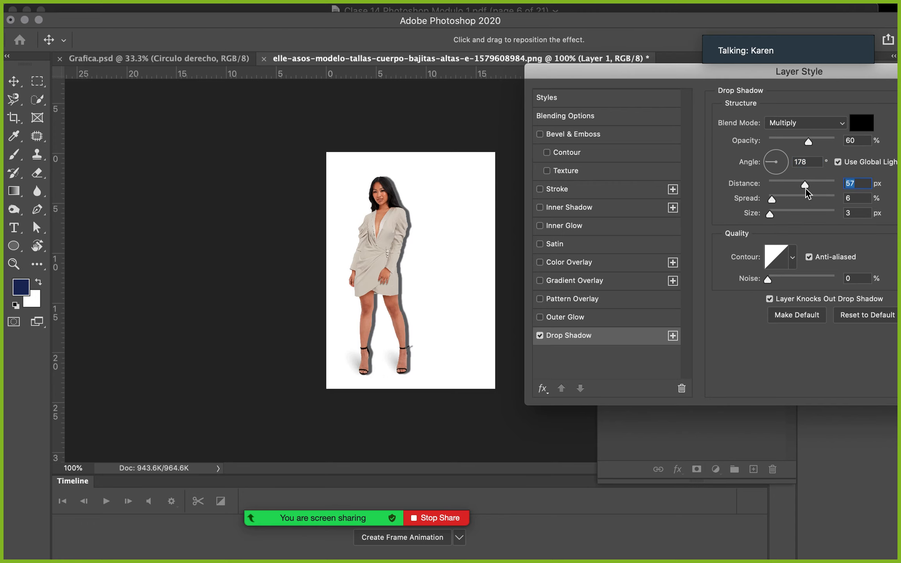
mouse_move(771, 198)
left_mouse_down()
mouse_move(782, 199)
mouse_move(773, 199)
mouse_move(783, 214)
mouse_move(770, 214)
left_mouse_up()
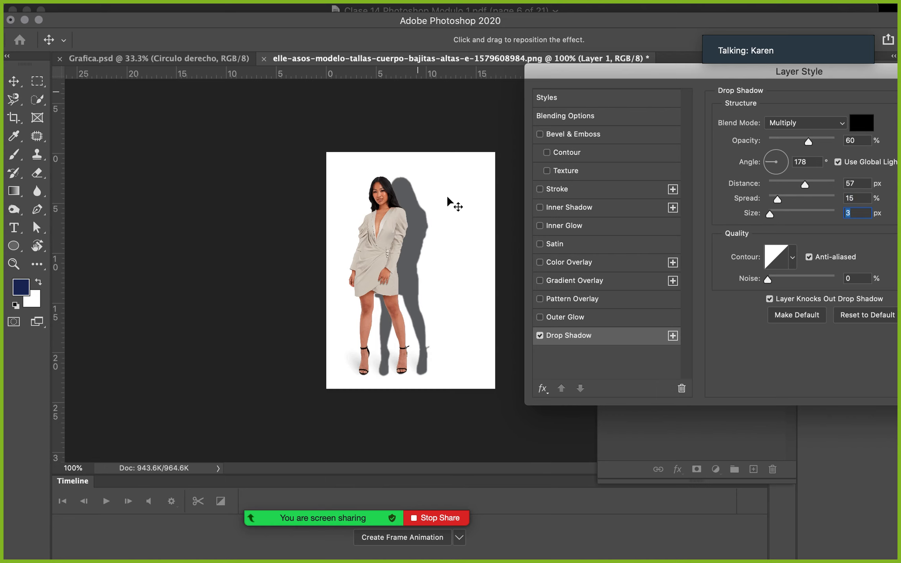
mouse_move(417, 218)
left_mouse_down()
mouse_move(436, 219)
mouse_move(414, 216)
mouse_move(423, 218)
left_mouse_up()
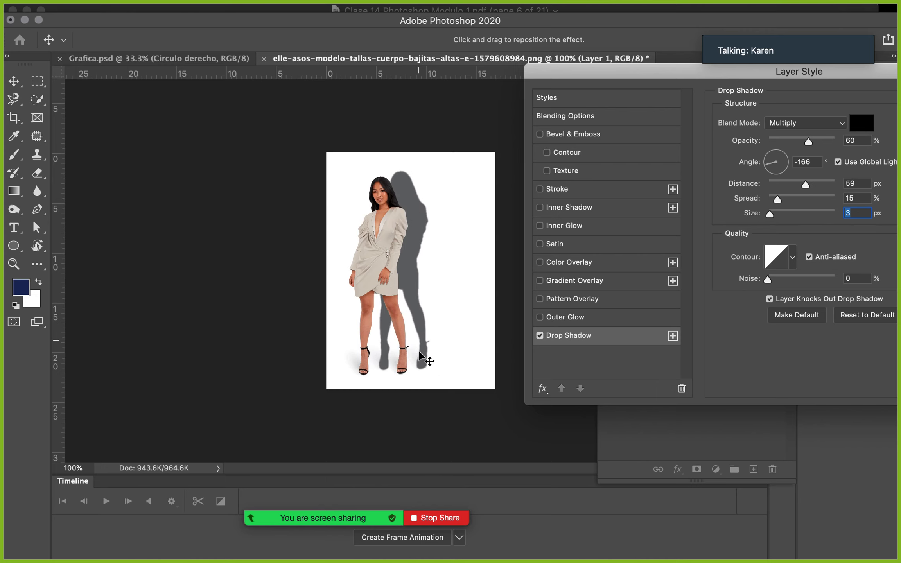
mouse_move(425, 328)
left_mouse_down()
mouse_move(408, 308)
mouse_move(412, 324)
left_mouse_up()
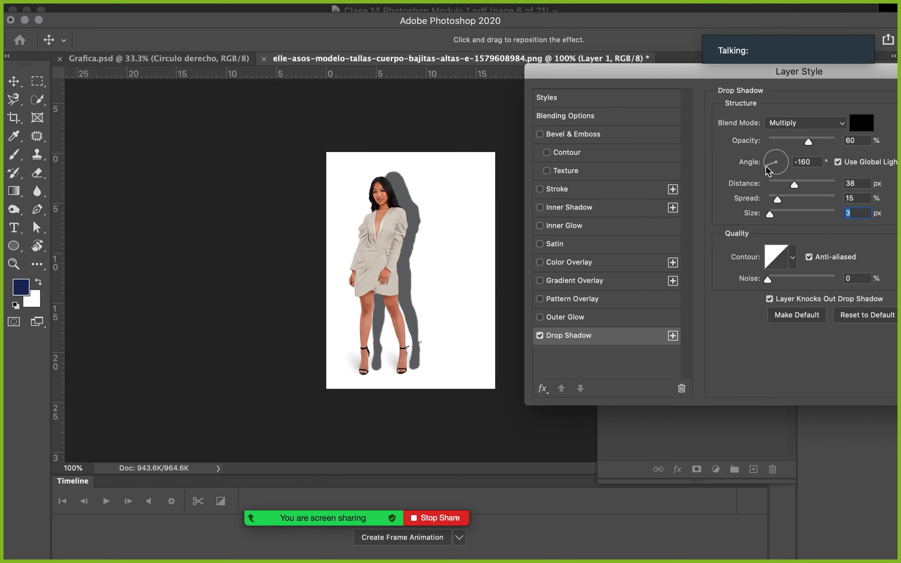
left_click_drag(829, 77, 465, 197)
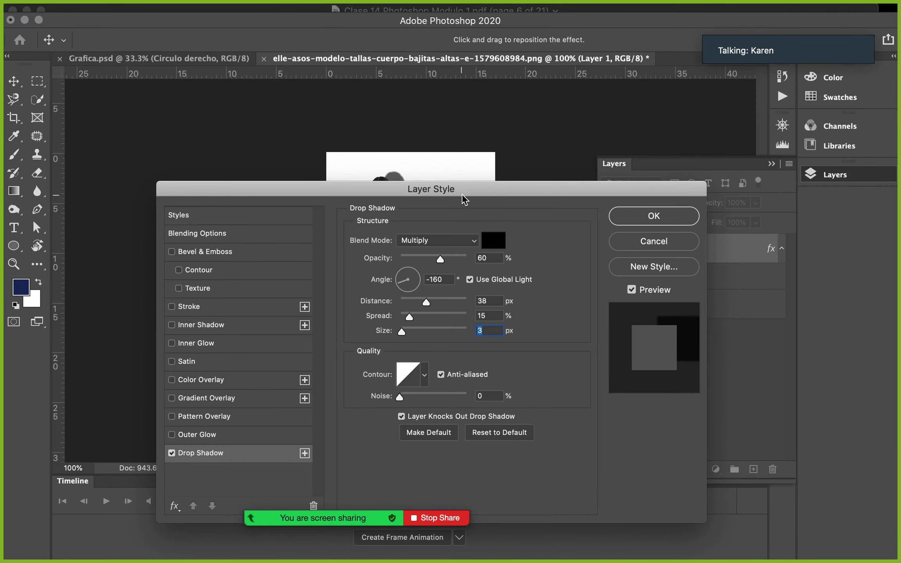
left_click(667, 216)
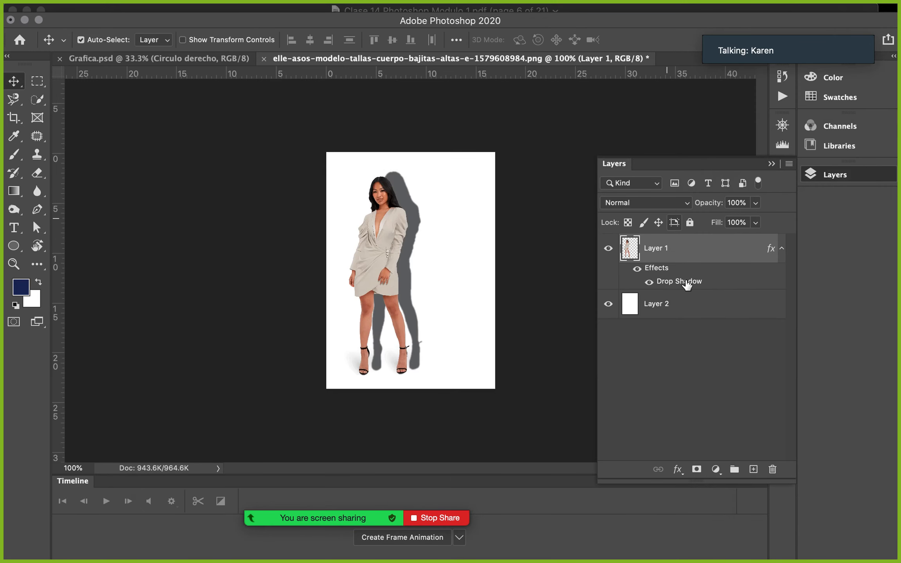
Step: Convert the model's drop shadow effect into its own separate layer
right_click(714, 282)
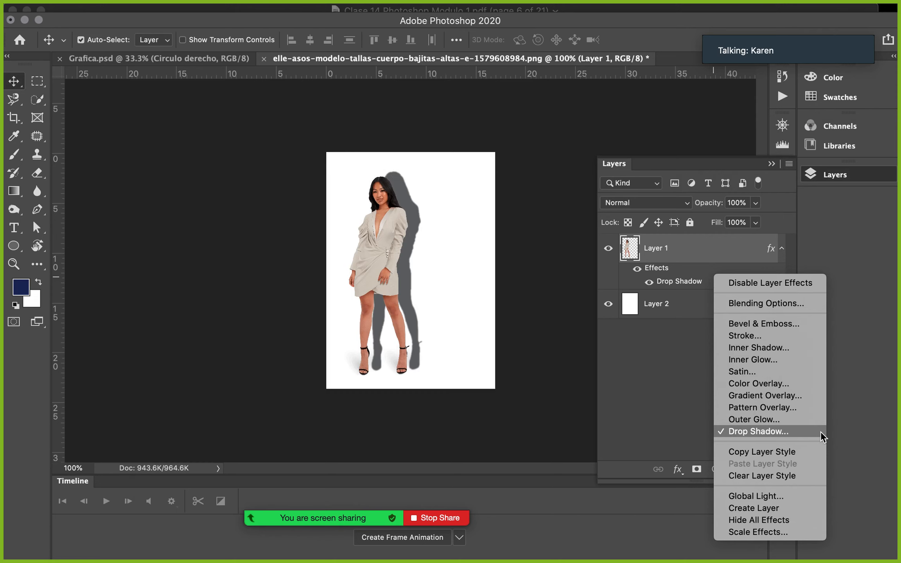
left_click(780, 509)
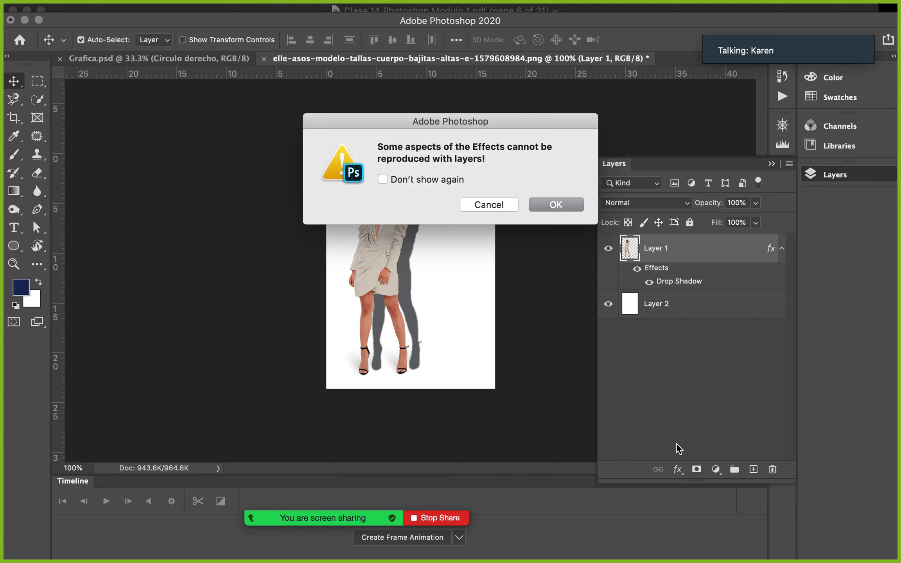
left_click(565, 204)
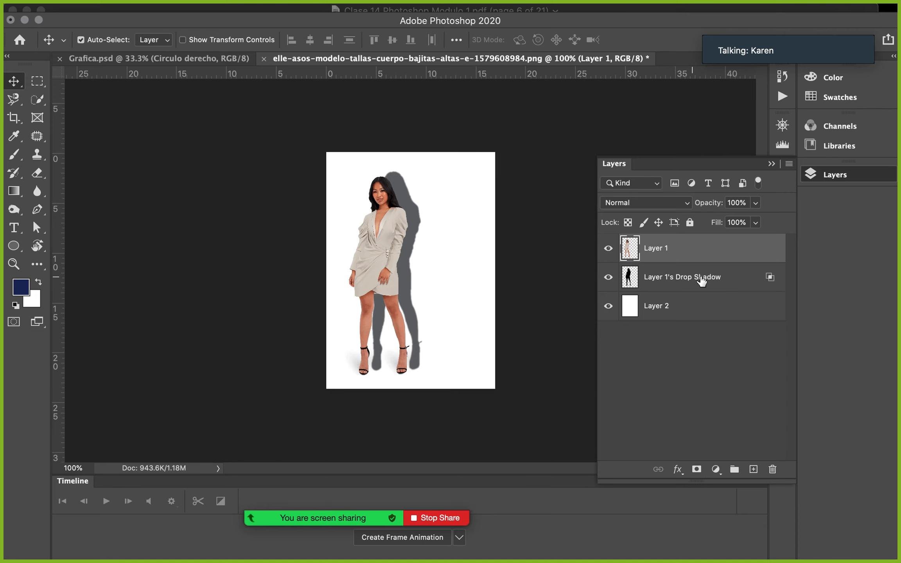
Step: Free-transform the drop shadow layer, rotating it 38.3° from the model's feet and scaling it to about 94%
key("super+t")
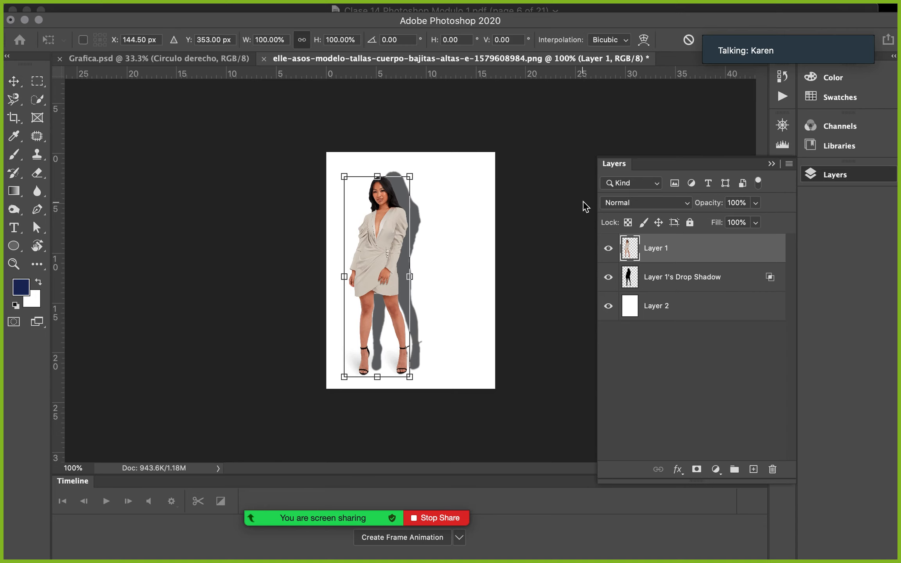
key("Escape")
left_click(719, 277)
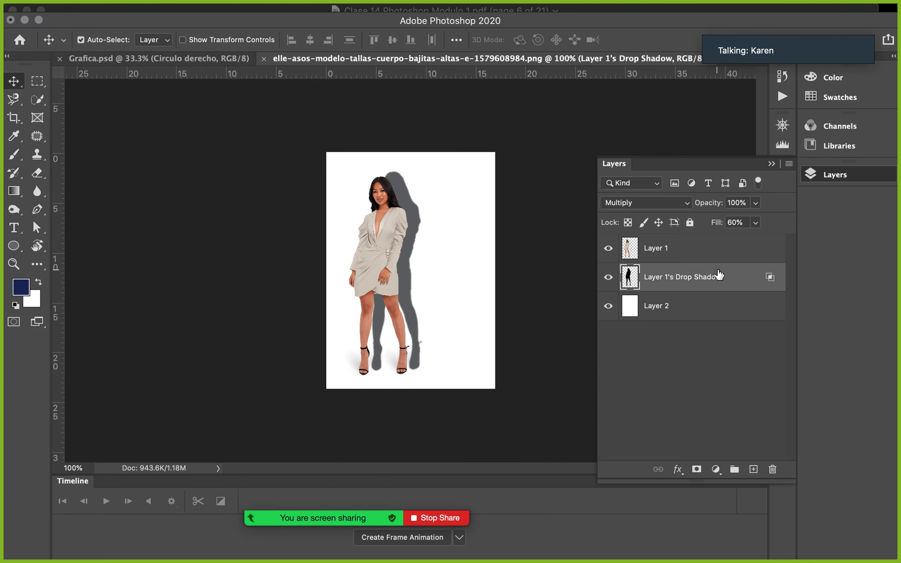
key("super+t")
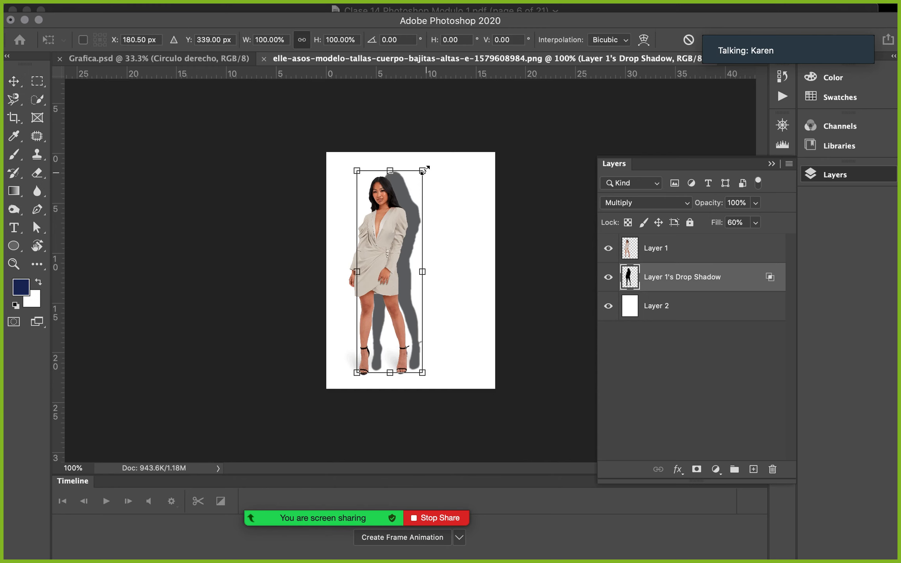
left_click_drag(438, 165, 483, 234)
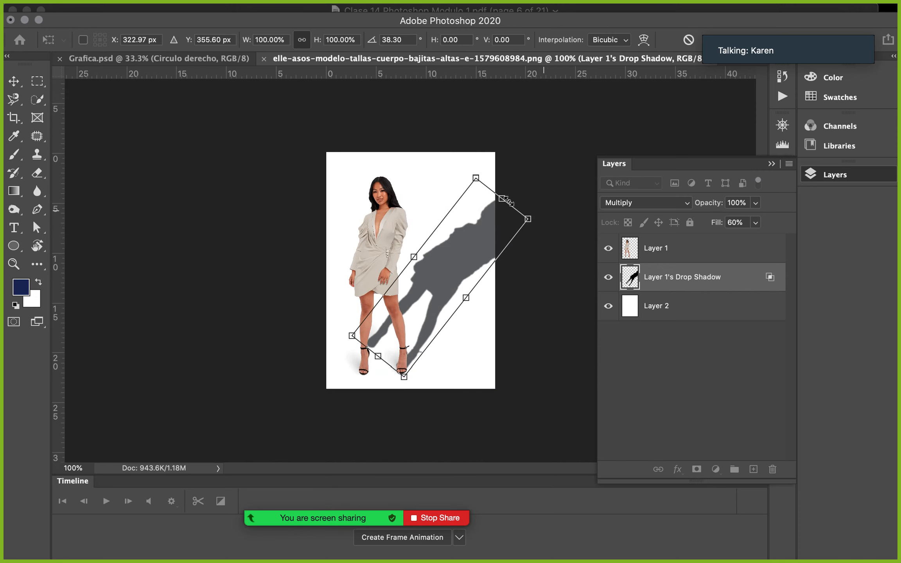
mouse_move(476, 178)
left_mouse_down()
mouse_move(459, 231)
mouse_move(467, 184)
mouse_move(472, 190)
left_mouse_up()
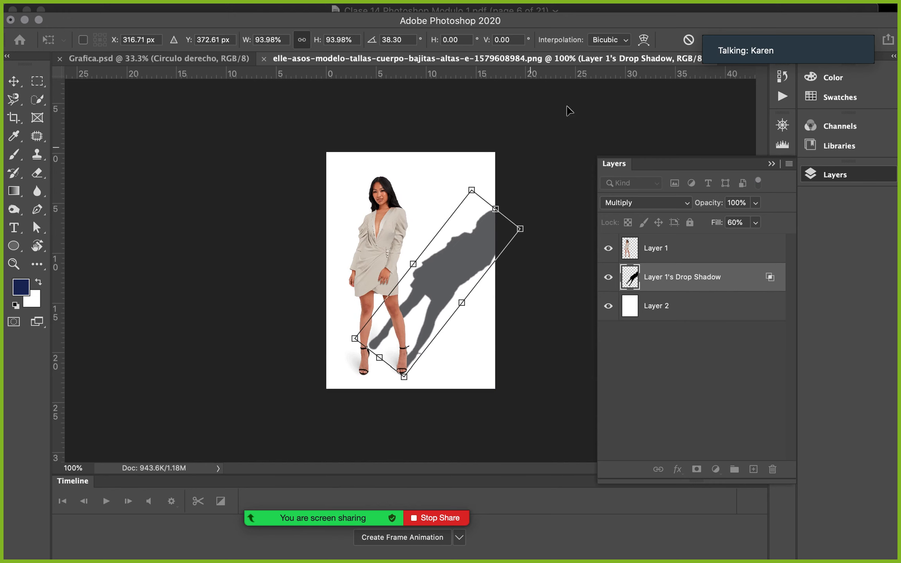
Step: Warp the upper end of the shadow so its head fits inside the canvas, and apply the transformation
left_click(644, 41)
left_click_drag(472, 191, 418, 283)
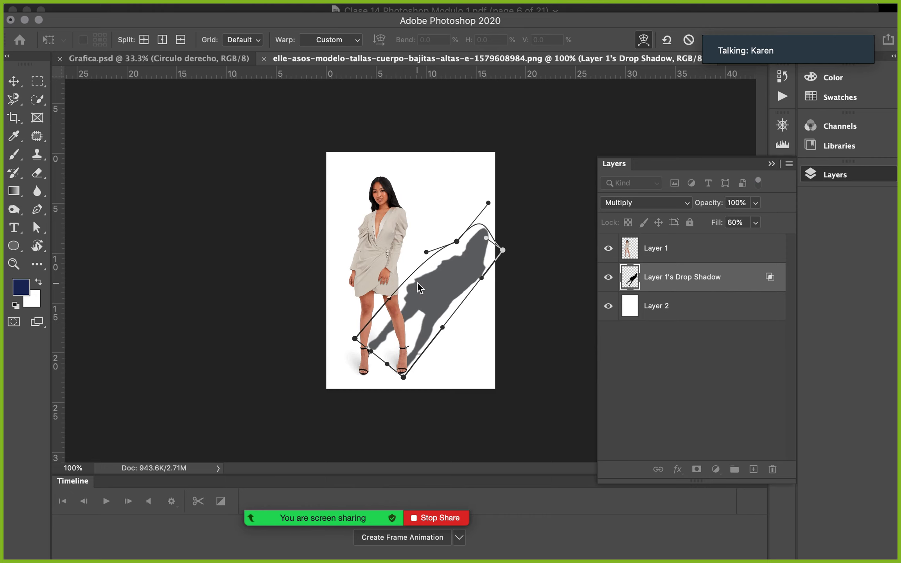
left_click_drag(456, 242, 454, 238)
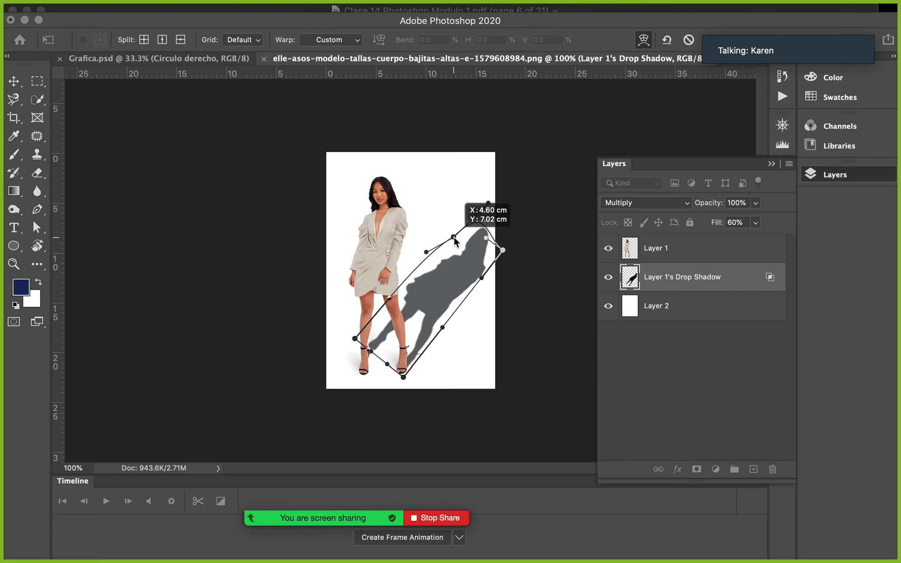
left_click_drag(484, 208, 488, 262)
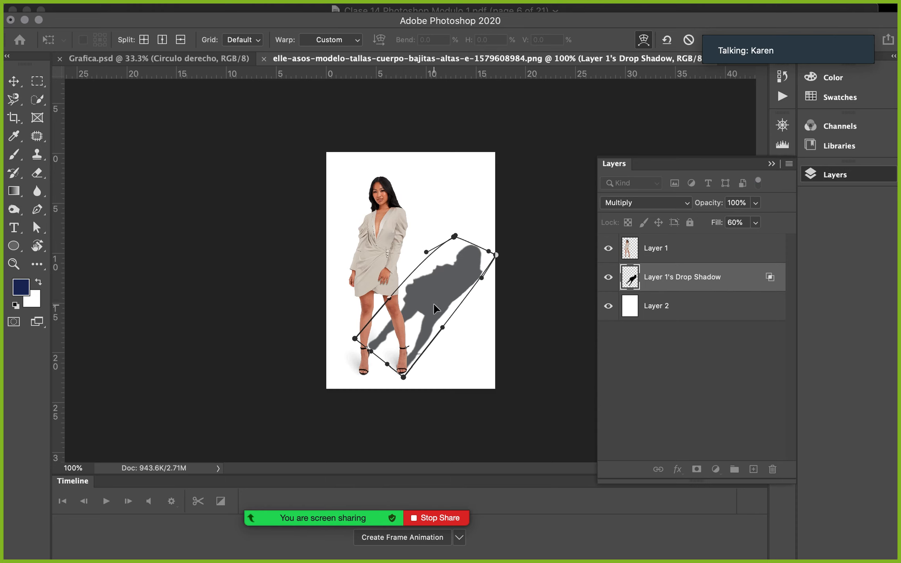
key("Return")
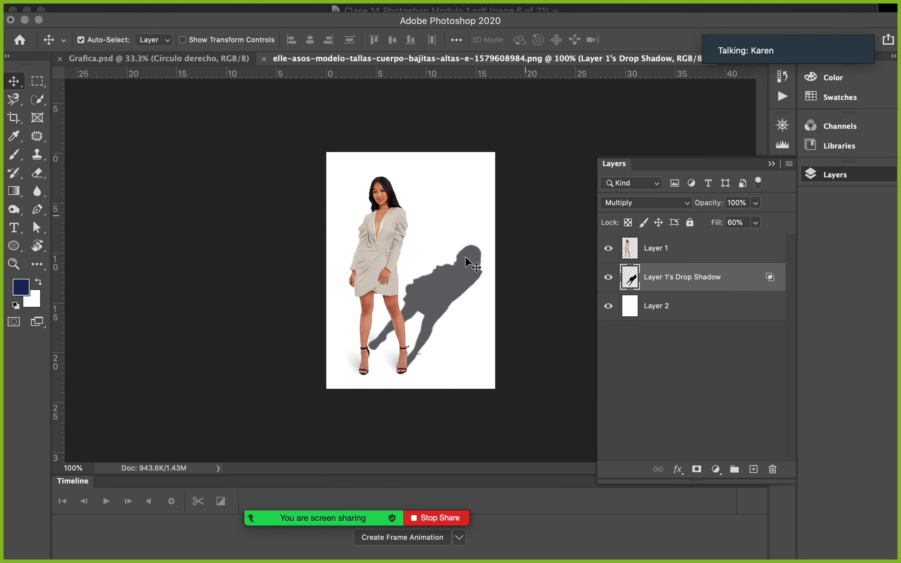
Step: Free-transform the drop shadow layer, rotating it 4.83° and lowering its upper edge so it lies flatter on the floor, and apply
key("super+t")
left_click_drag(494, 239, 500, 246)
left_click_drag(439, 293, 441, 291)
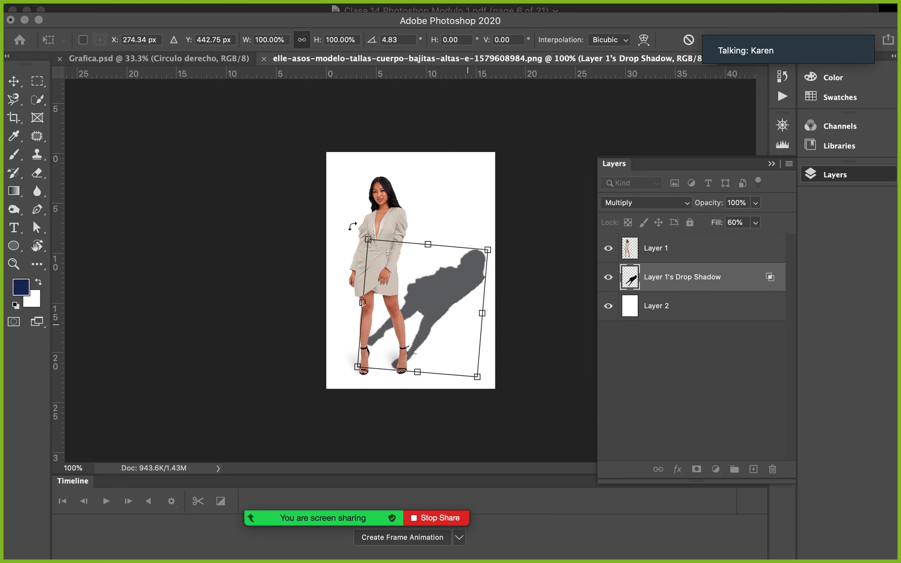
left_click_drag(368, 239, 367, 284)
key("Return")
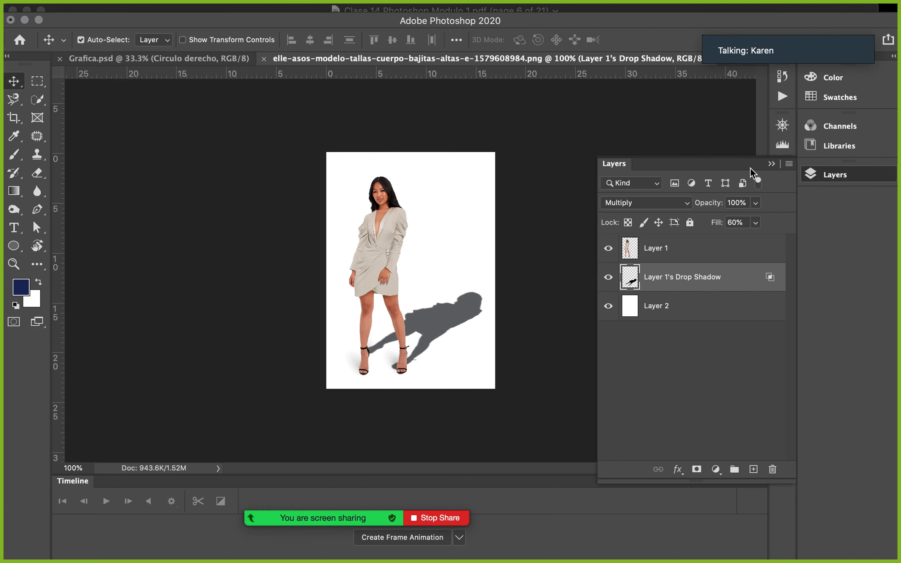
Step: Switch to Excel, open the workbook Copy of LISTA DE PHOTOSHOP NIVEL PROFESIONAL, look up a participant's attendance row, and return to Photoshop
key("XF86AudioRaiseVolume")
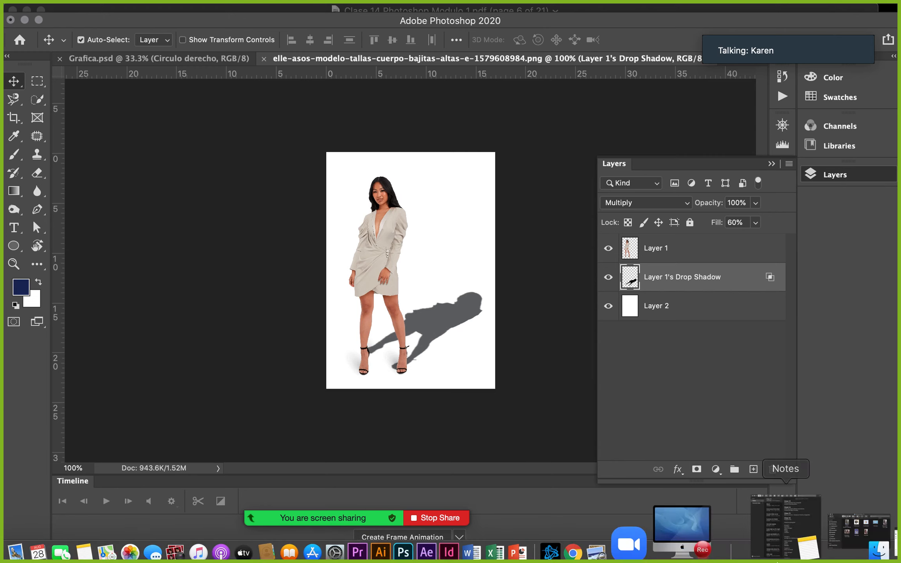
mouse_move(828, 528)
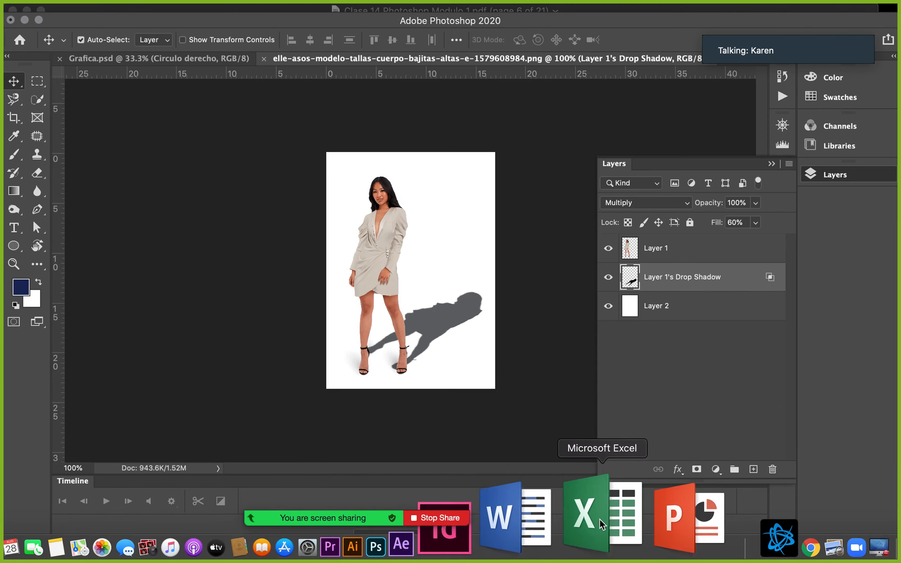
left_click(600, 518)
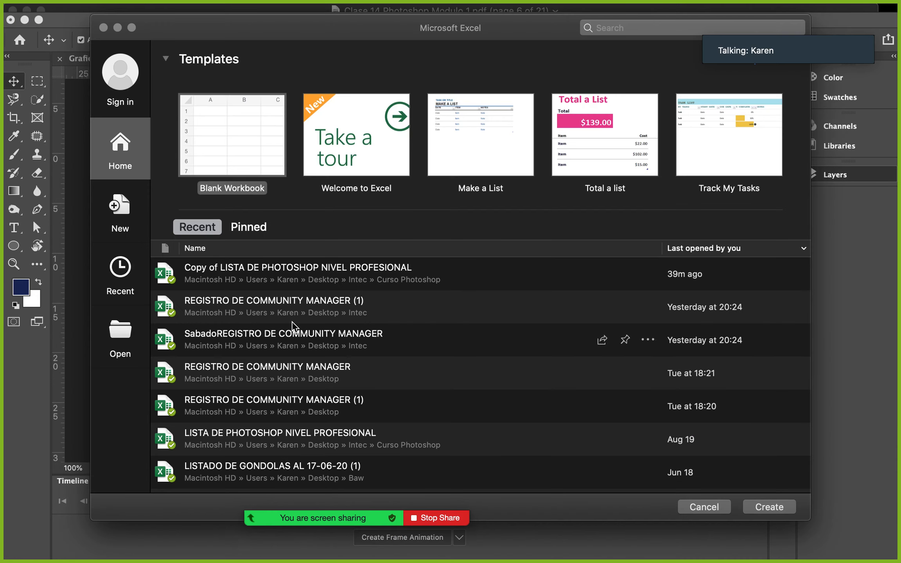
left_click(323, 276)
double_click(322, 273)
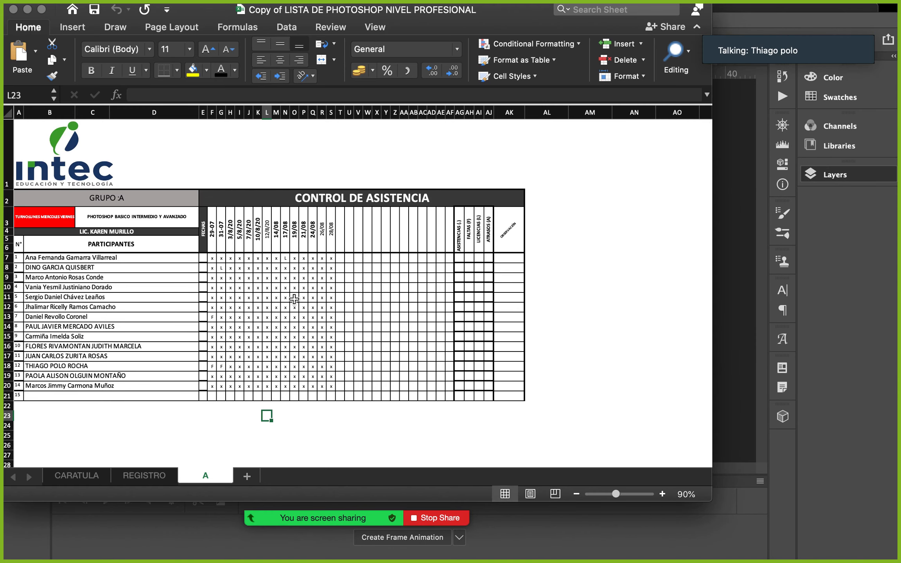
left_click(96, 365)
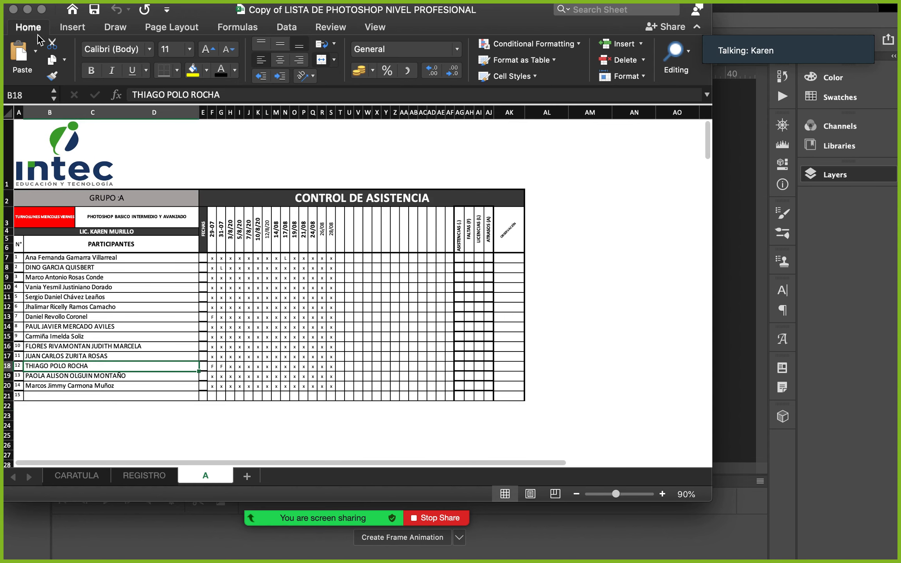
left_click(27, 9)
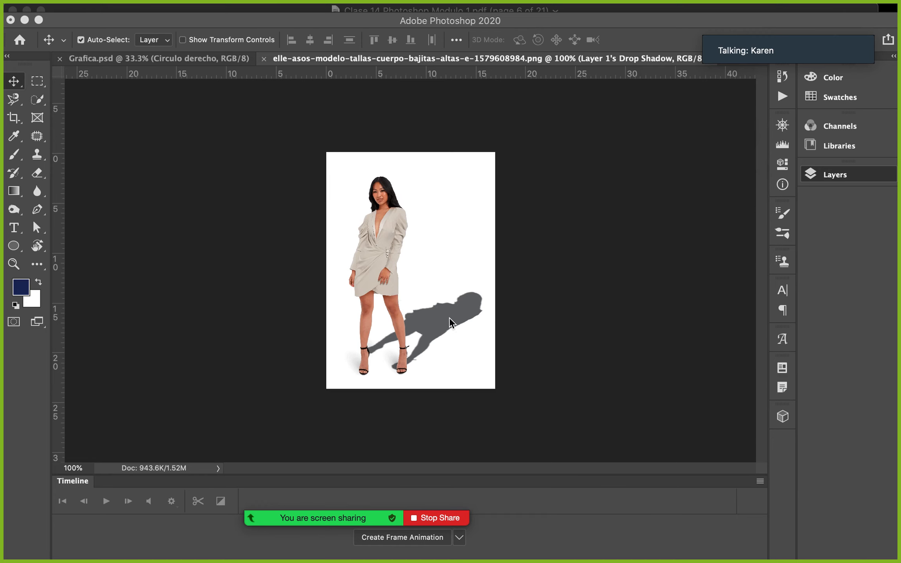
Step: Add a layer mask to the drop shadow layer and load the shadow's outline as a selection
key("F7")
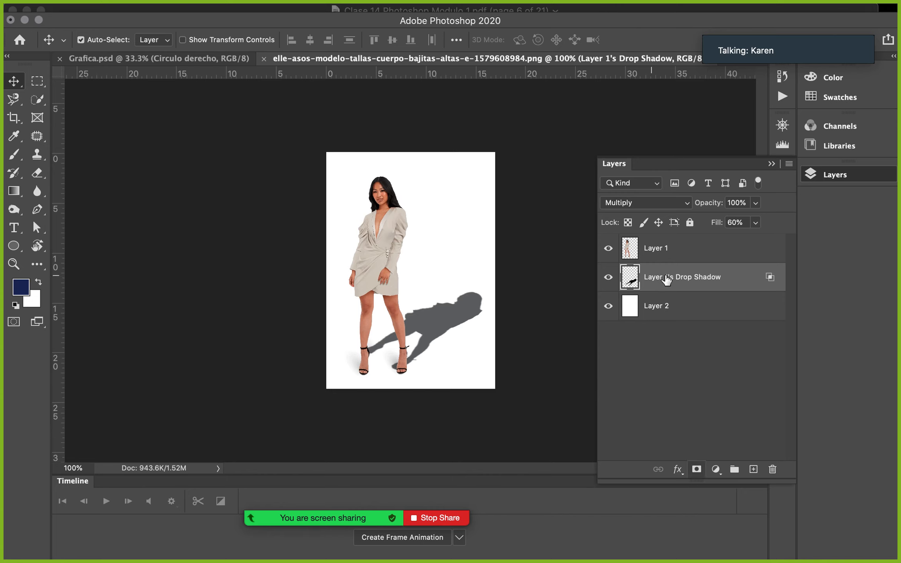
left_click(697, 471)
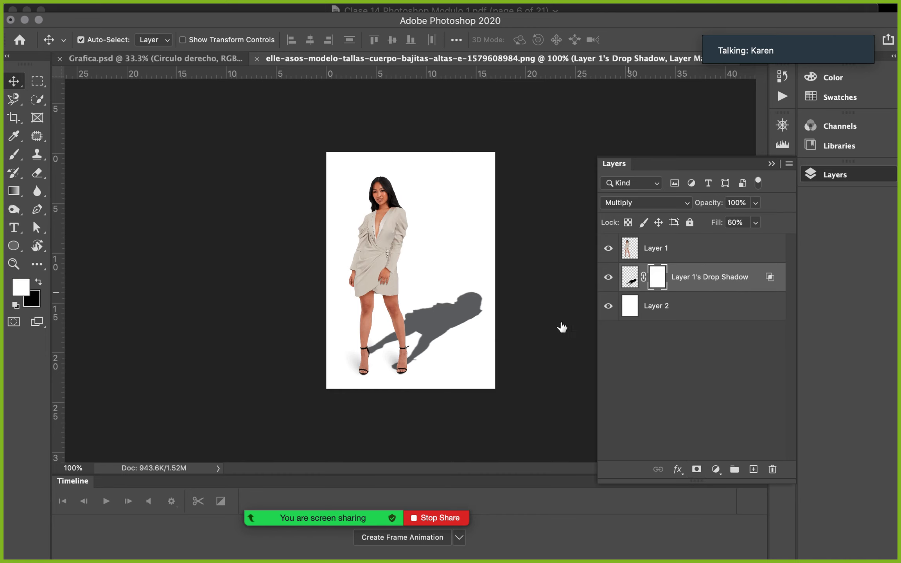
left_click(631, 281, "super")
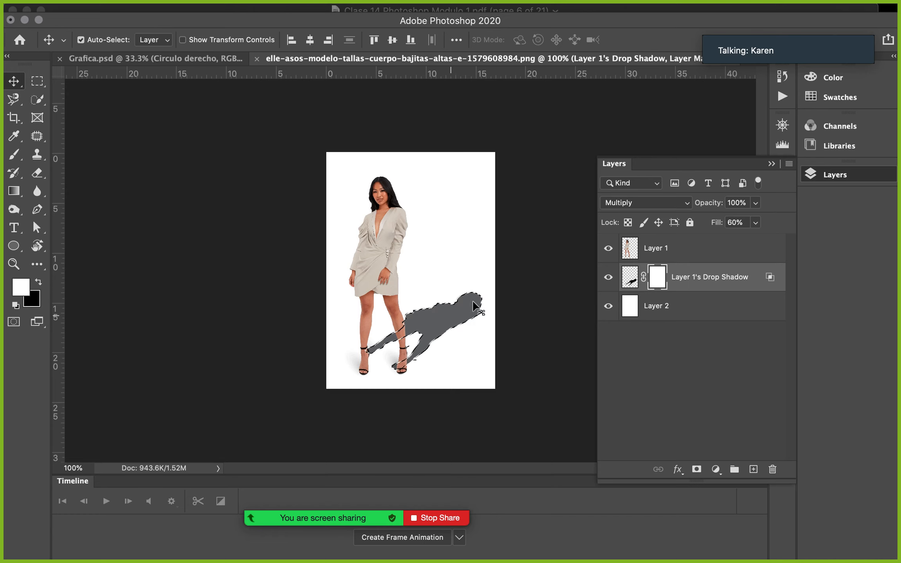
Step: Fill the selected area of the mask with a linear black-to-white gradient that fades the shadow toward its head, and deselect
left_click(14, 191)
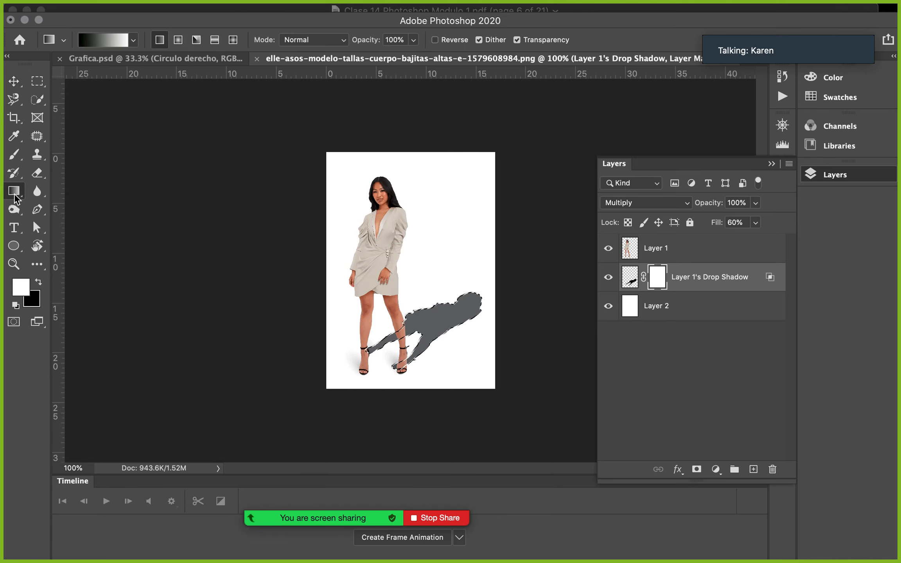
left_click(133, 40)
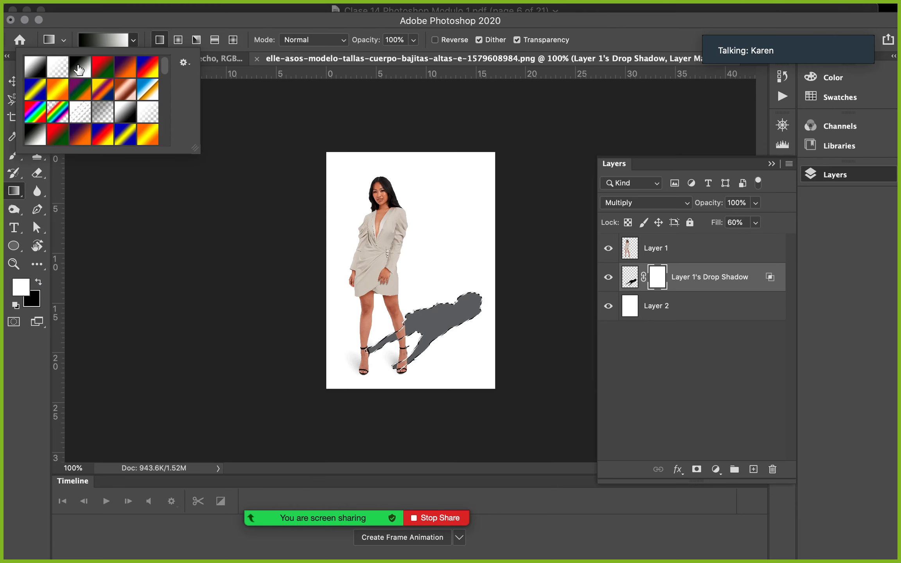
double_click(84, 71)
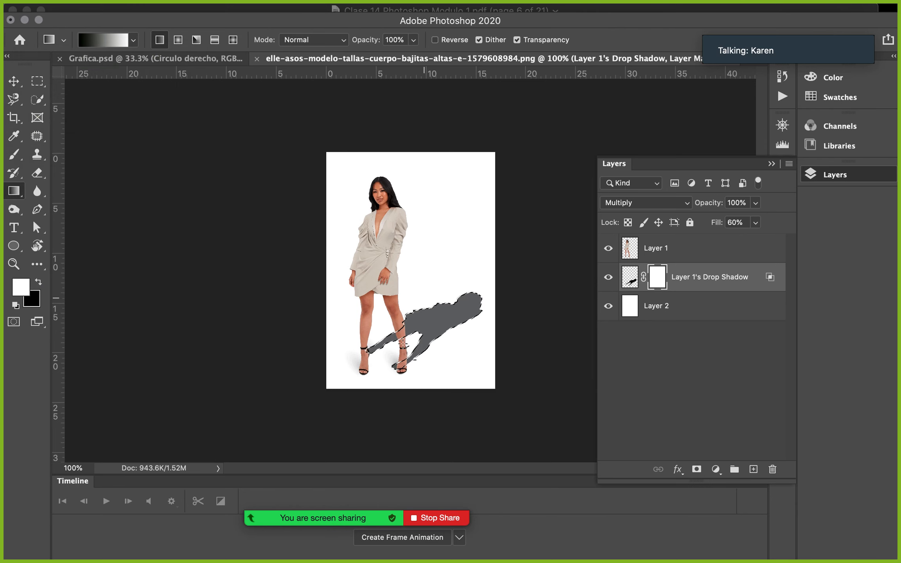
left_click_drag(472, 284, 476, 309)
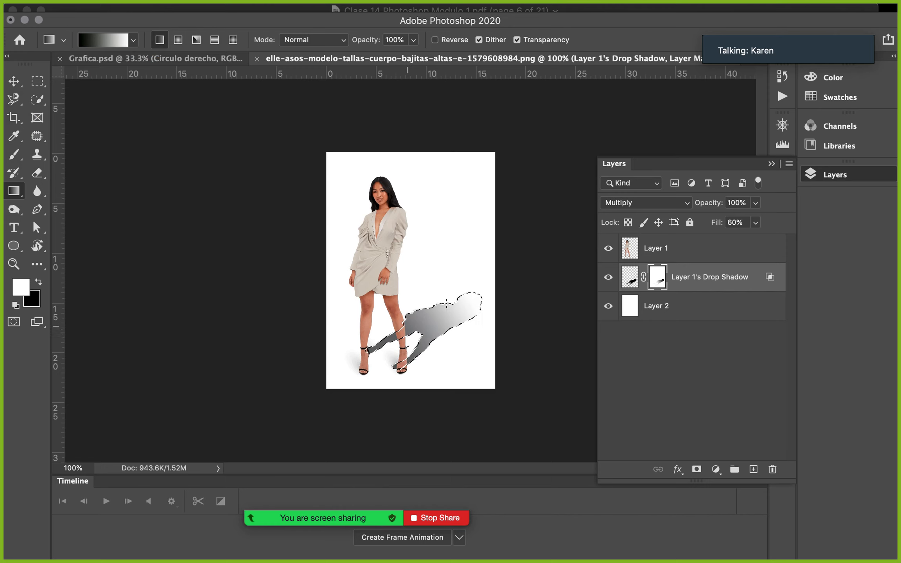
key("super+d")
Step: Set the drop shadow layer's opacity to 70%
left_click(755, 203)
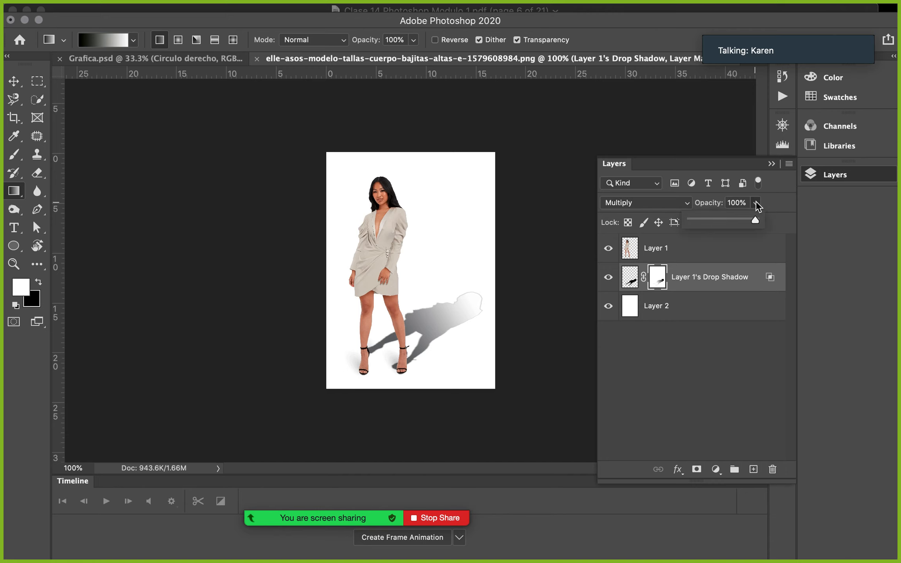
left_click(730, 219)
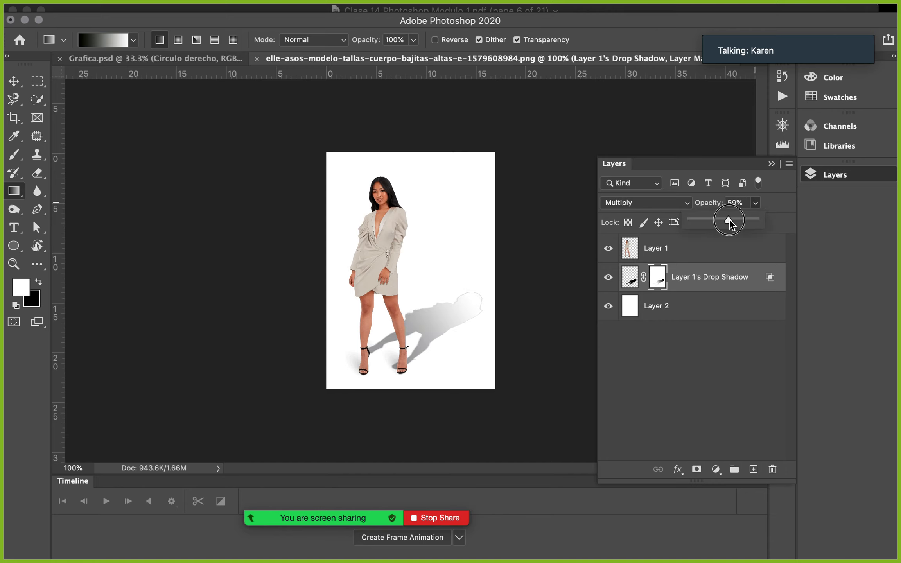
left_click_drag(735, 219, 737, 218)
left_click(772, 199)
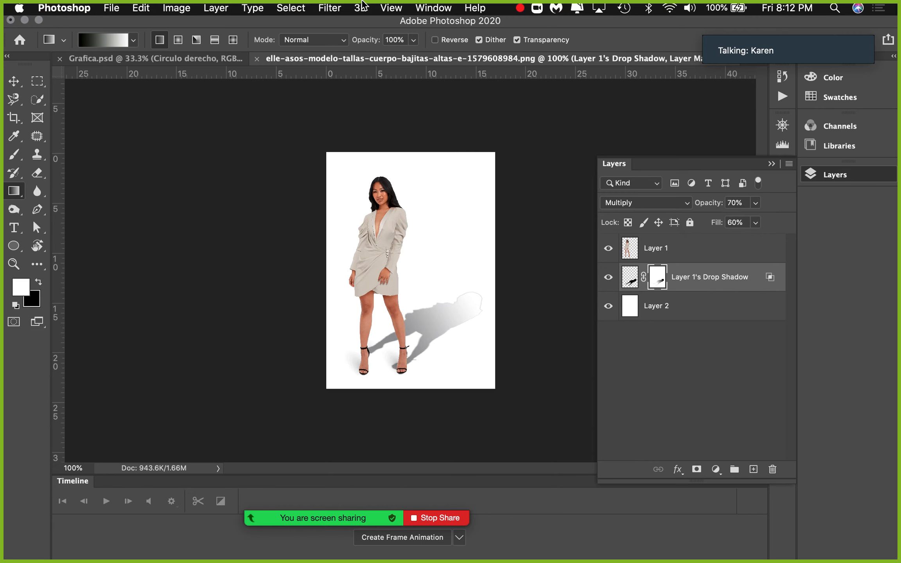
Step: Apply a light Gaussian Blur to the drop shadow's layer mask
left_click(329, 9)
mouse_move(352, 176)
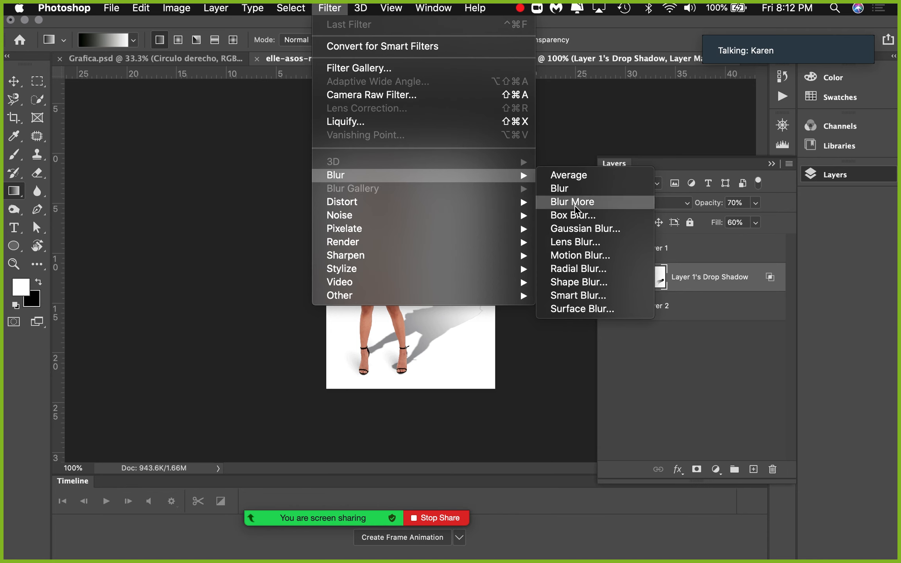
left_click(581, 233)
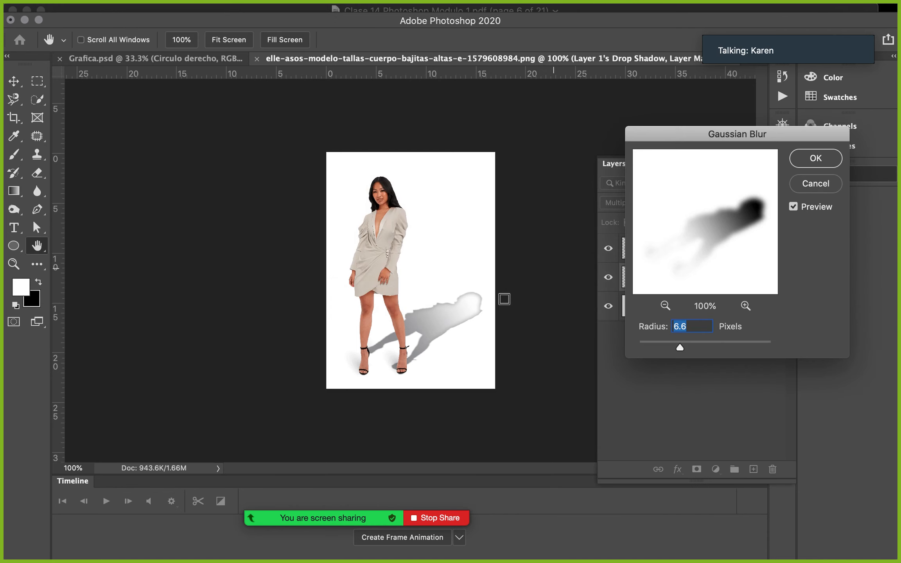
left_click_drag(680, 348, 665, 345)
left_click(816, 158)
key("g")
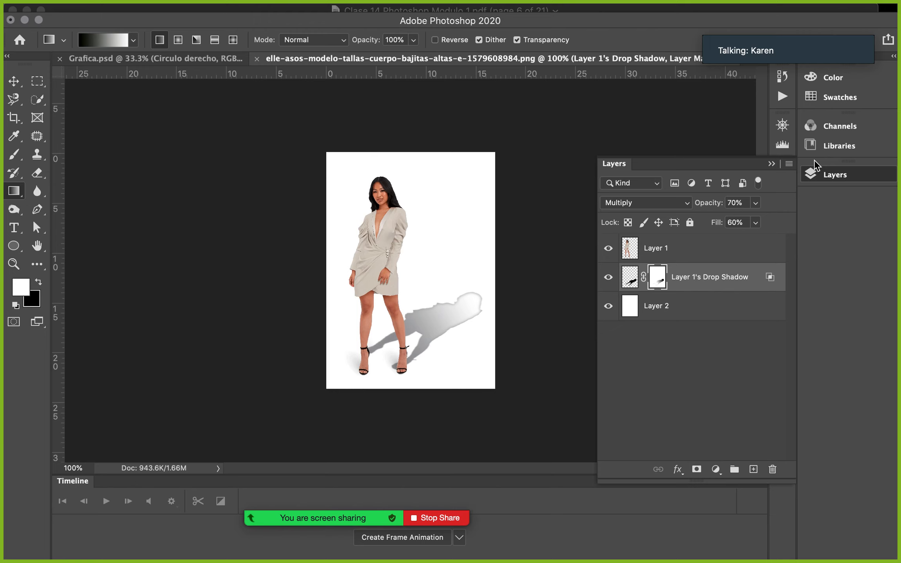
Step: Switch to the attendance workbook in Excel to check the participant list, and return to Photoshop
left_click(718, 249)
mouse_move(831, 560)
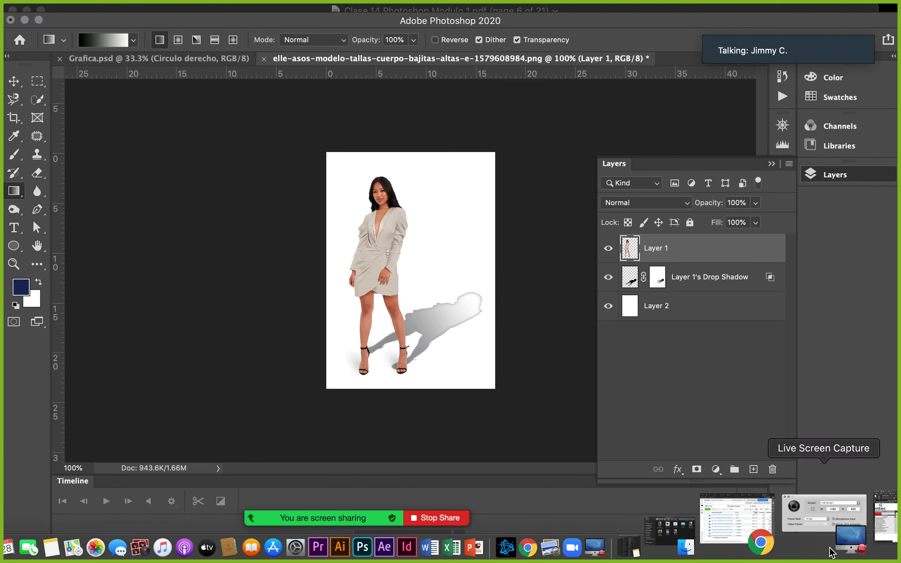
left_click(855, 537)
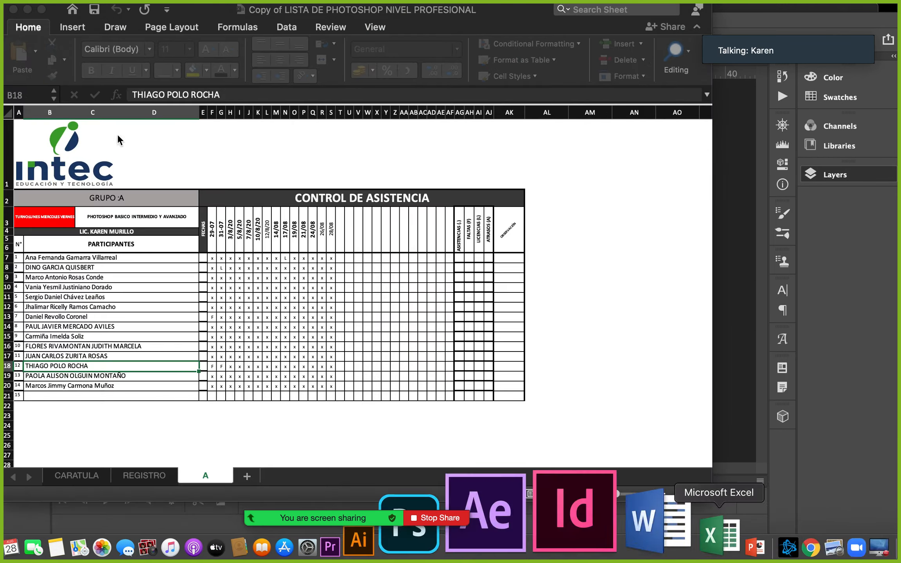
left_click(27, 9)
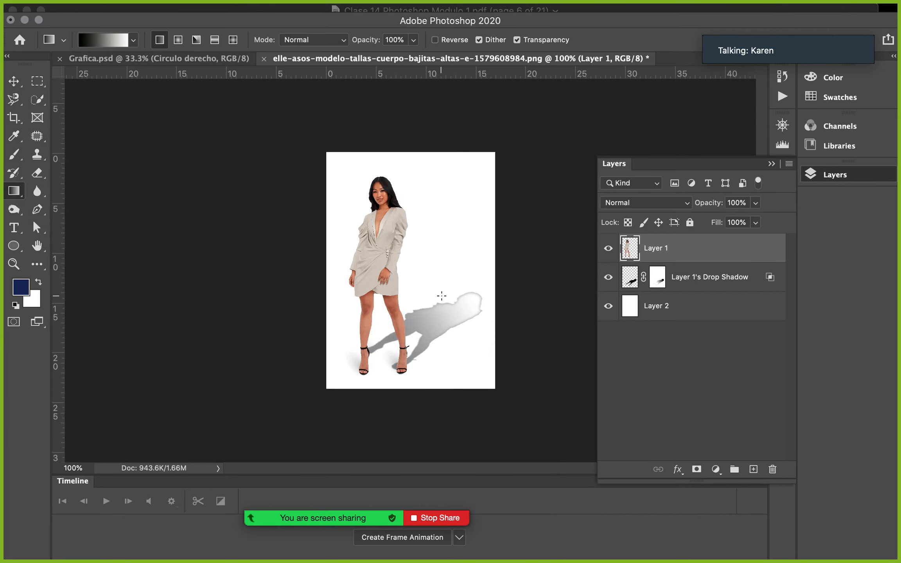
Step: Free-transform the drop shadow layer, rotating it -5.71° and nudging it toward the model's feet
key("v")
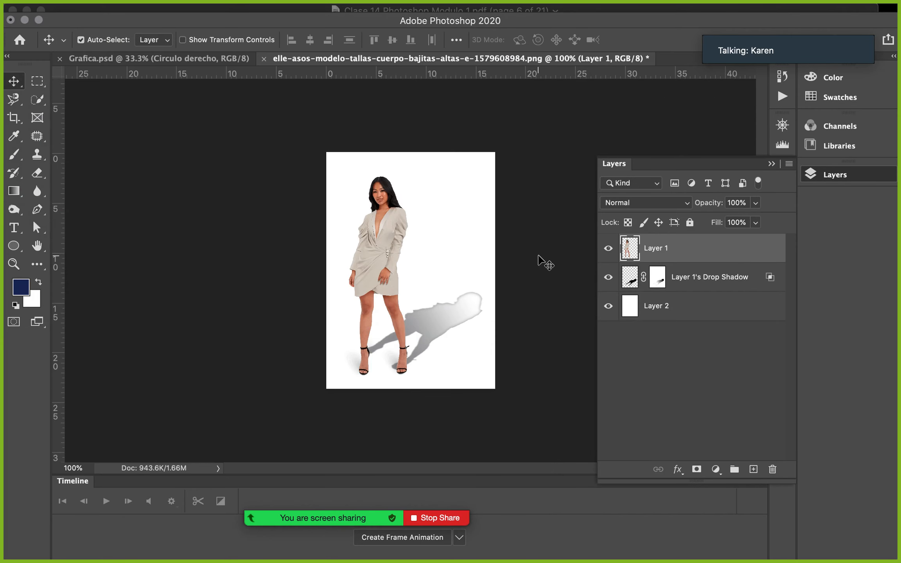
left_click(427, 272)
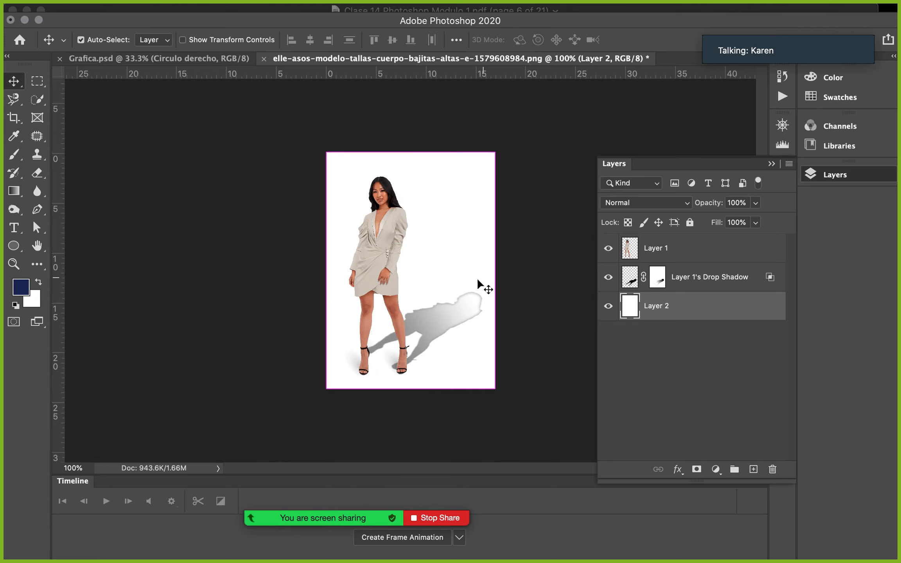
key("super+t")
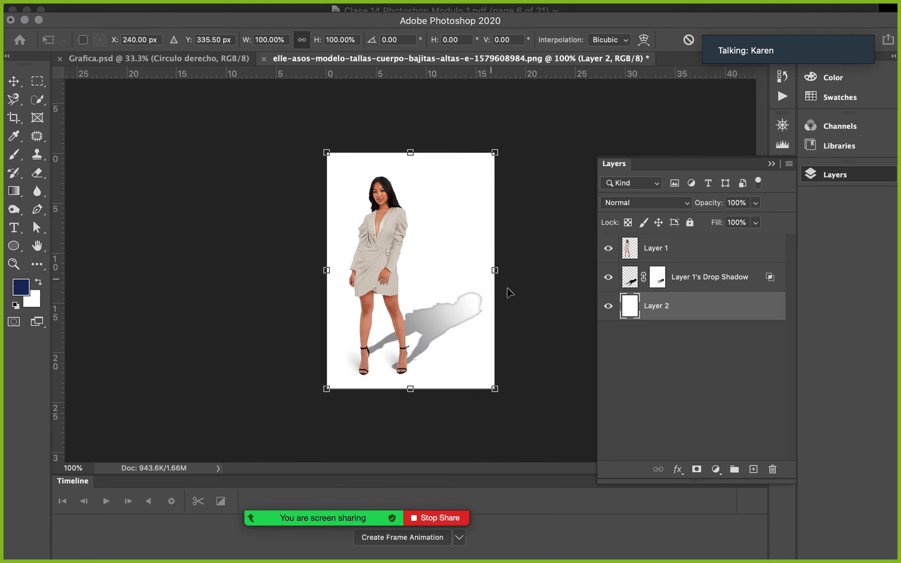
left_click(630, 278)
key("super+t")
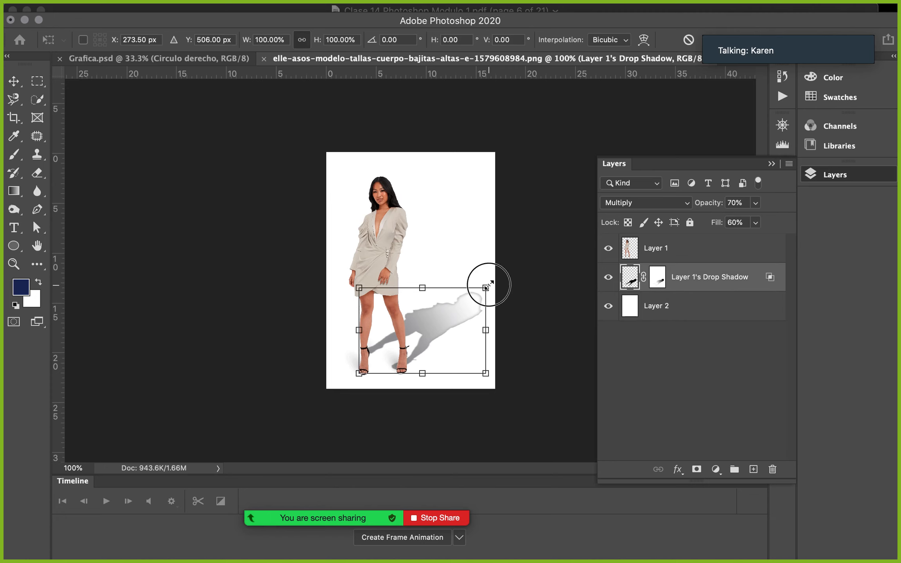
left_click_drag(499, 276, 485, 288)
left_click_drag(450, 326, 451, 323)
key("Left")
key("Left")
key("Left")
key("Left")
key("Left")
key("Left")
key("Left")
key("Left")
key("Left")
key("Left")
key("Left")
key("Left")
key("Left")
key("Left")
key("Left")
key("Left")
key("Left")
key("Left")
key("Left")
key("Down")
key("Down")
key("Down")
key("Down")
key("Right")
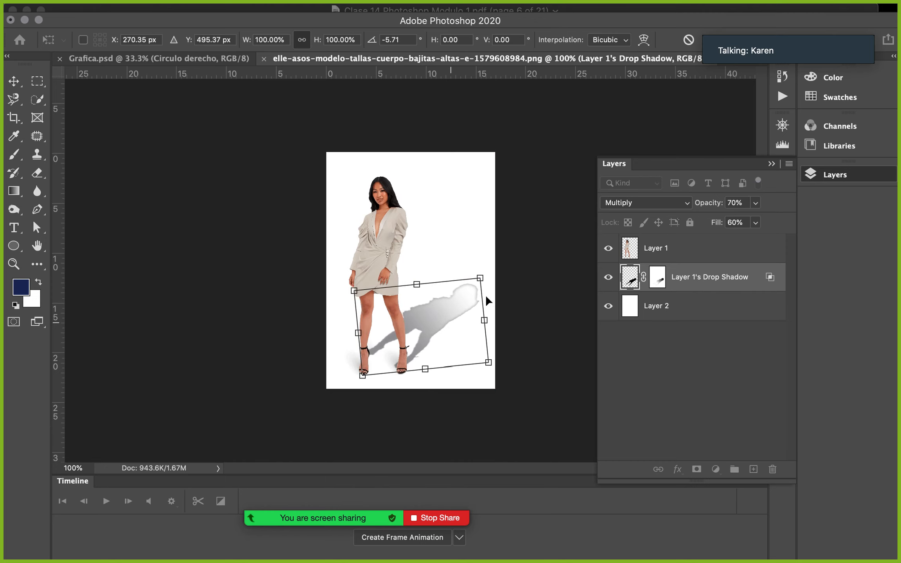
Step: Increase the shadow's rotation to -8.11°, nudge it into line with the model's heels, and apply the transformation
left_click_drag(492, 364, 500, 368)
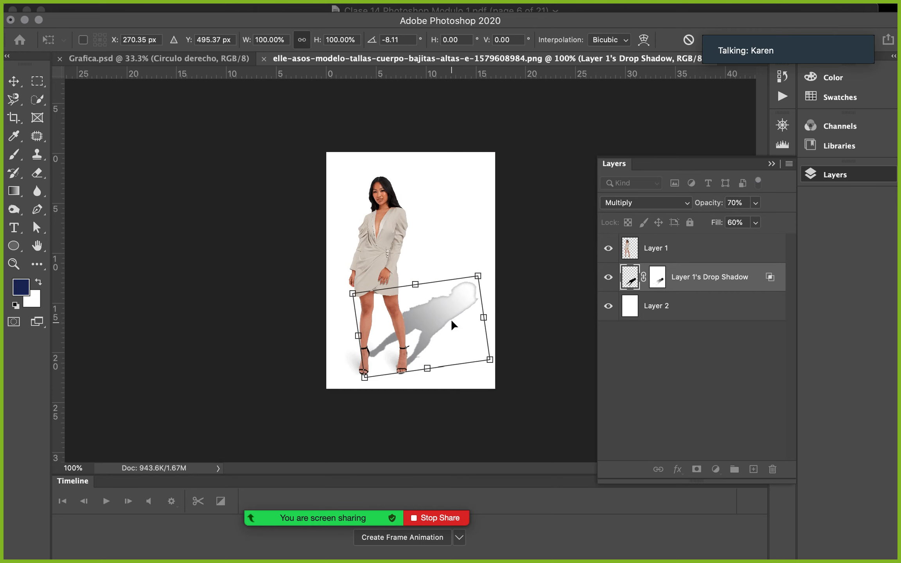
key("shift+Up")
key("Right")
key("Right")
key("Right")
key("Return")
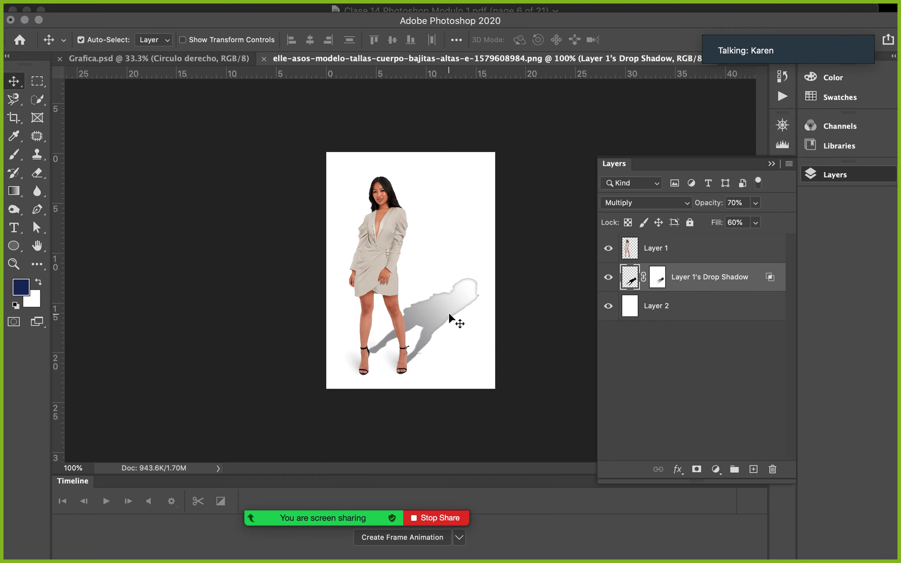
Step: Add a Drop Shadow effect to Layer 1 with 60% opacity, -160° angle, 38 px distance, 15% spread and 3 px size
left_click(657, 279)
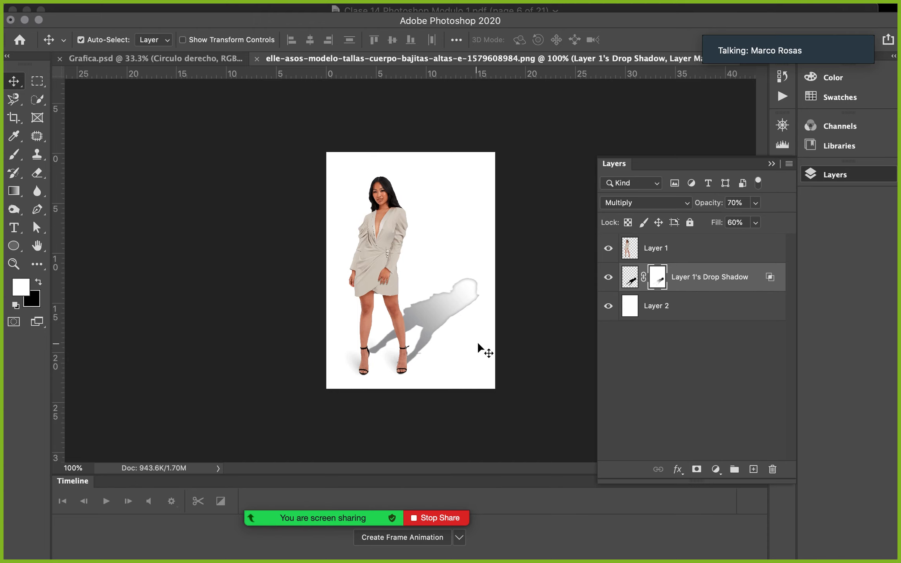
left_click(703, 248)
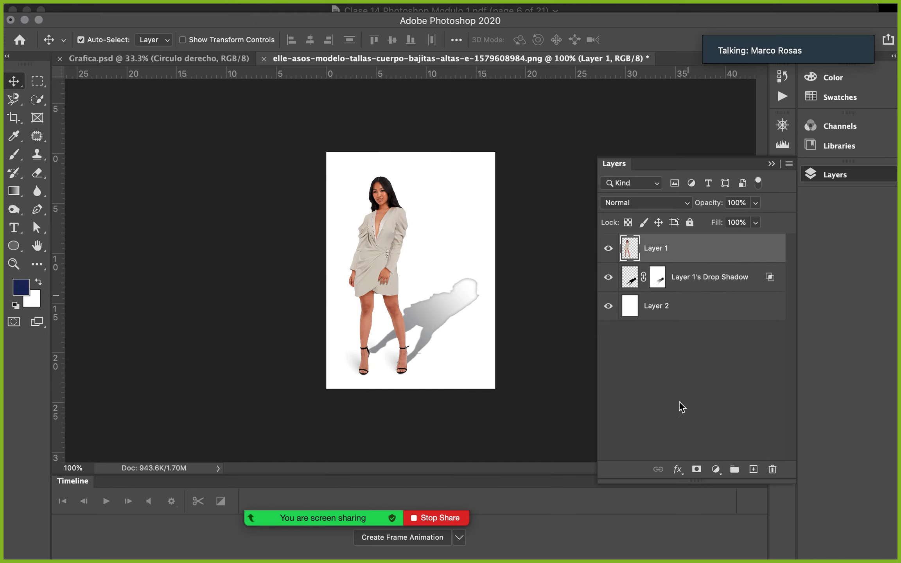
left_click(678, 469)
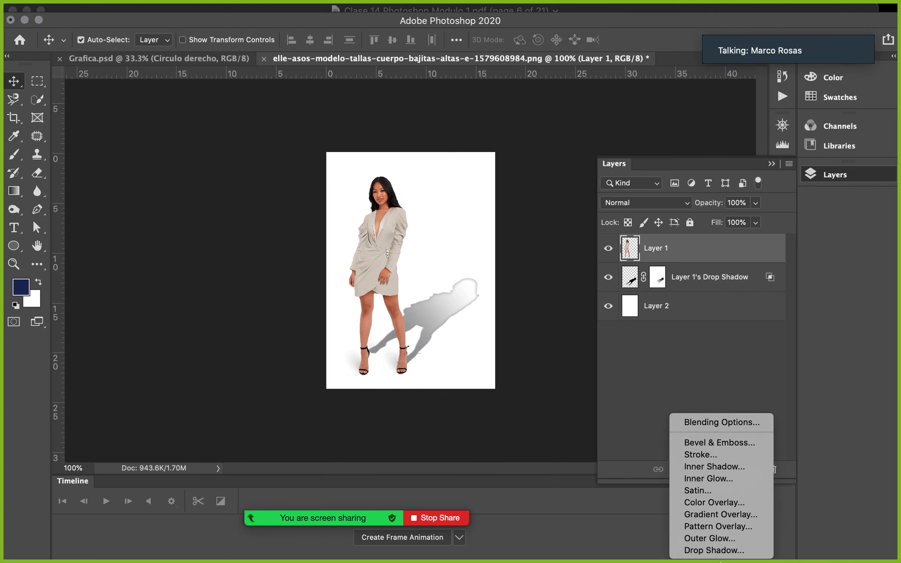
left_click(706, 547)
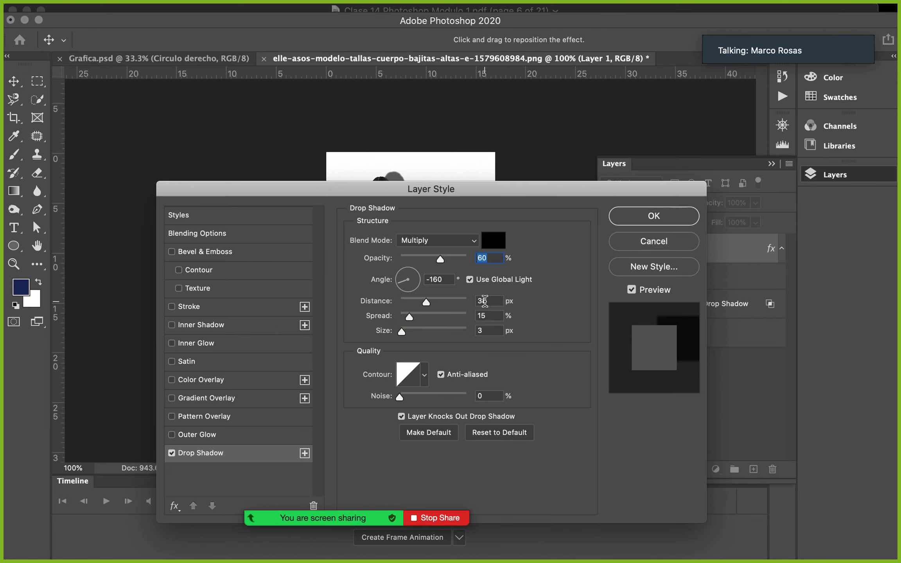
left_click_drag(542, 196, 727, 137)
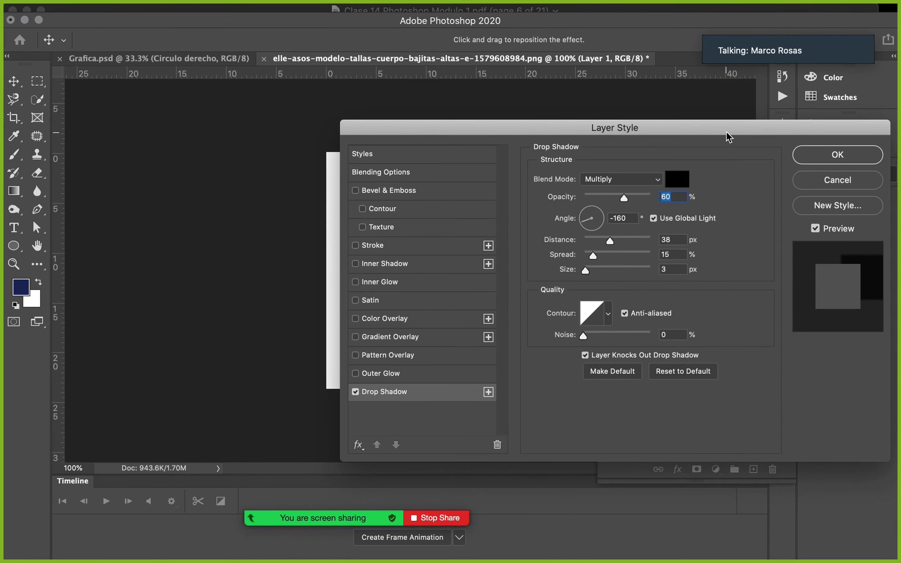
left_click(831, 160)
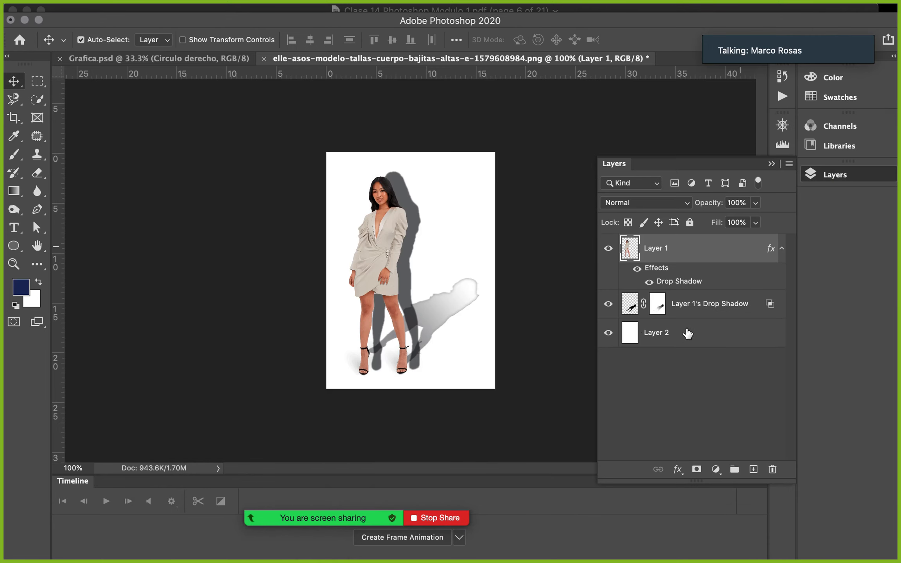
Step: Separate Layer 1's drop shadow effect into its own layer and select that new shadow layer
right_click(666, 276)
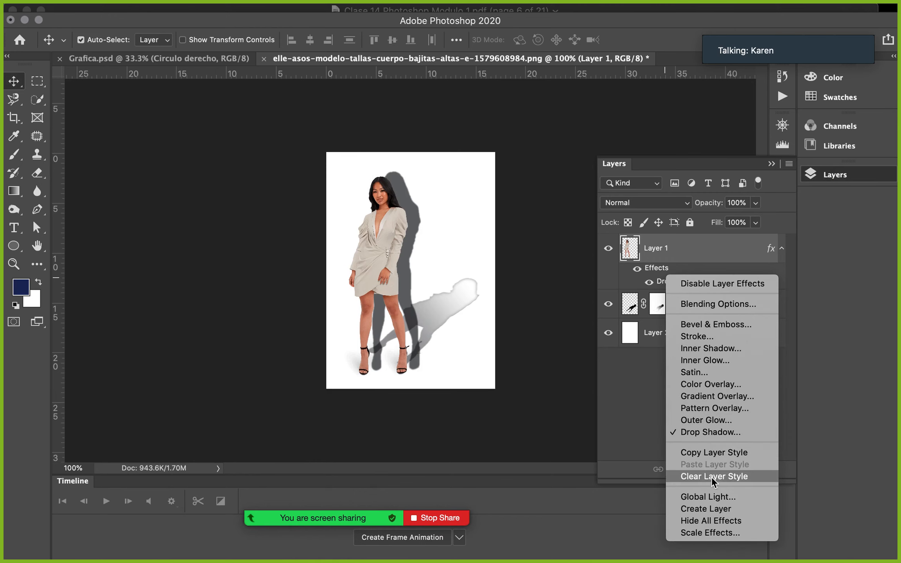
left_click(656, 273)
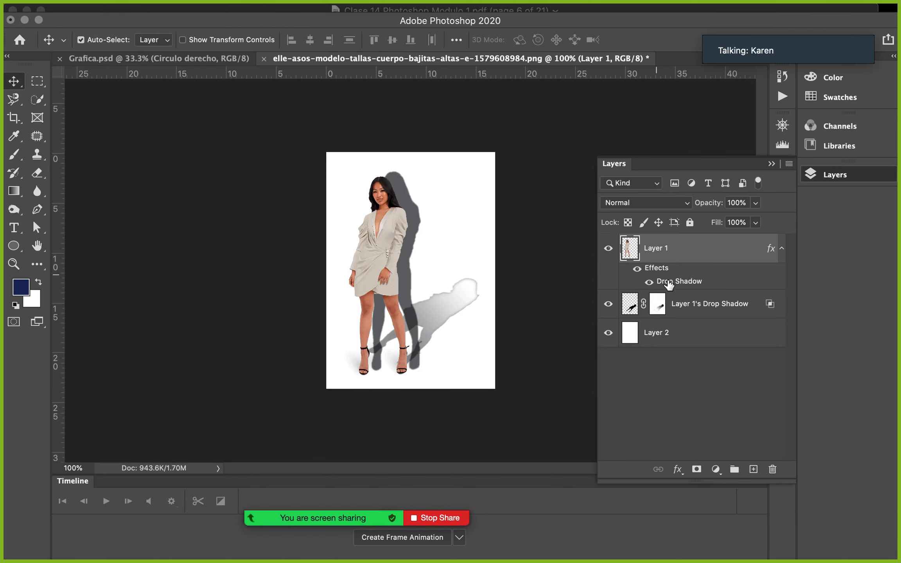
right_click(675, 282)
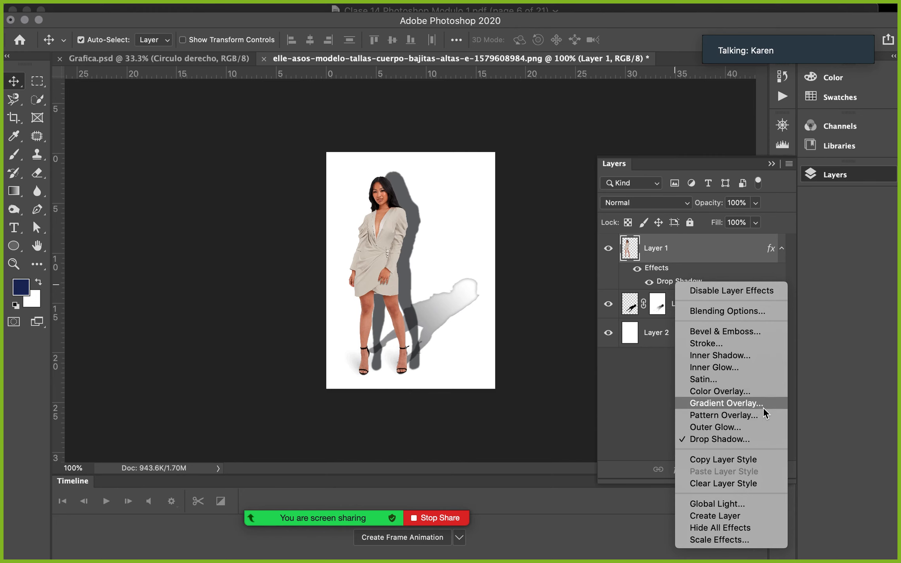
left_click(759, 515)
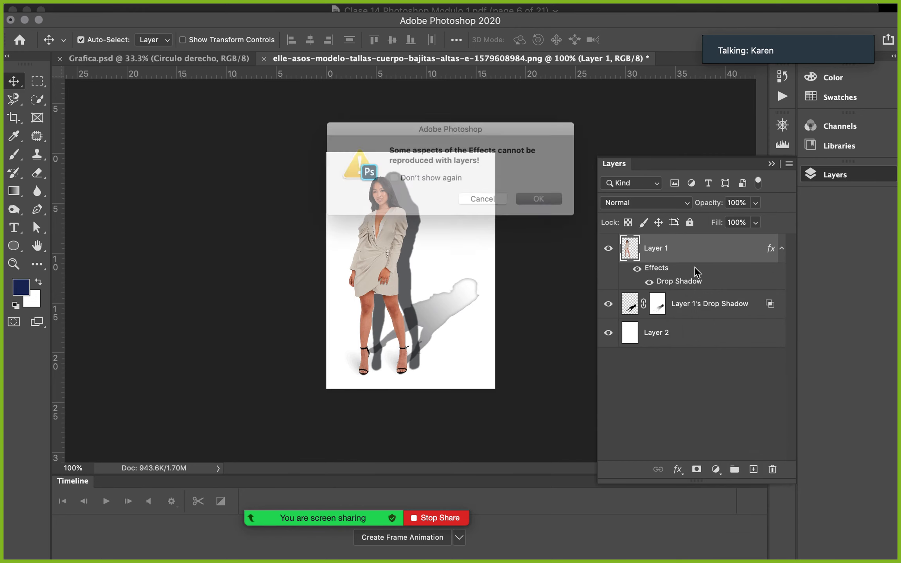
left_click(561, 205)
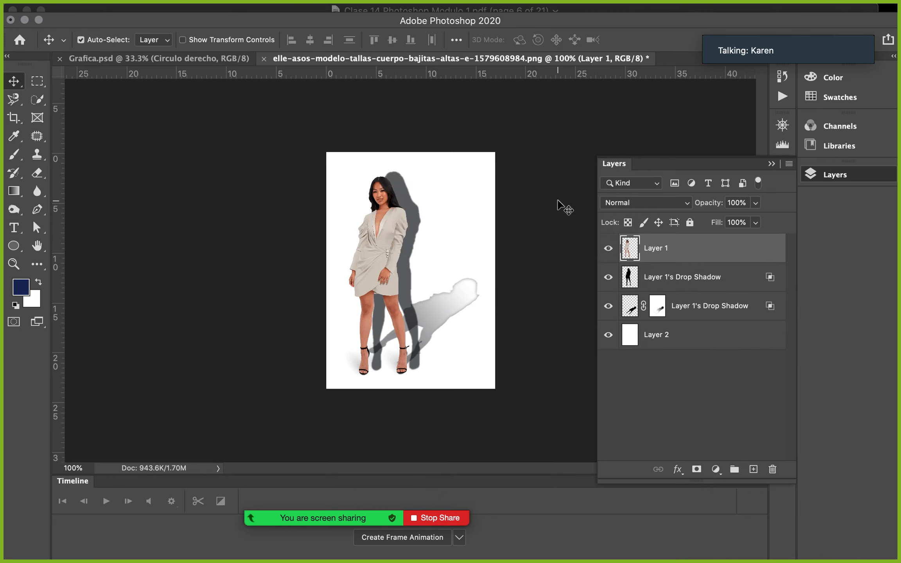
left_click(699, 276)
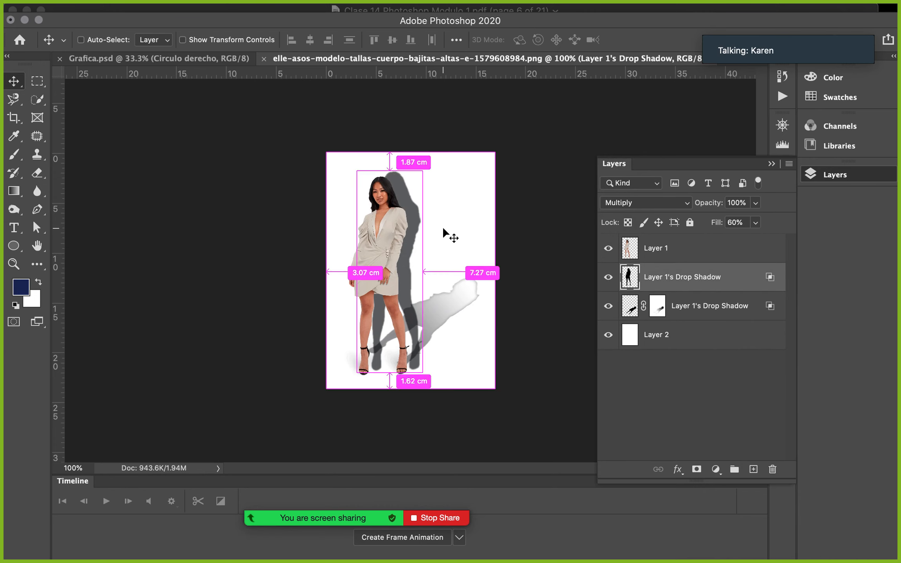
key("super+t")
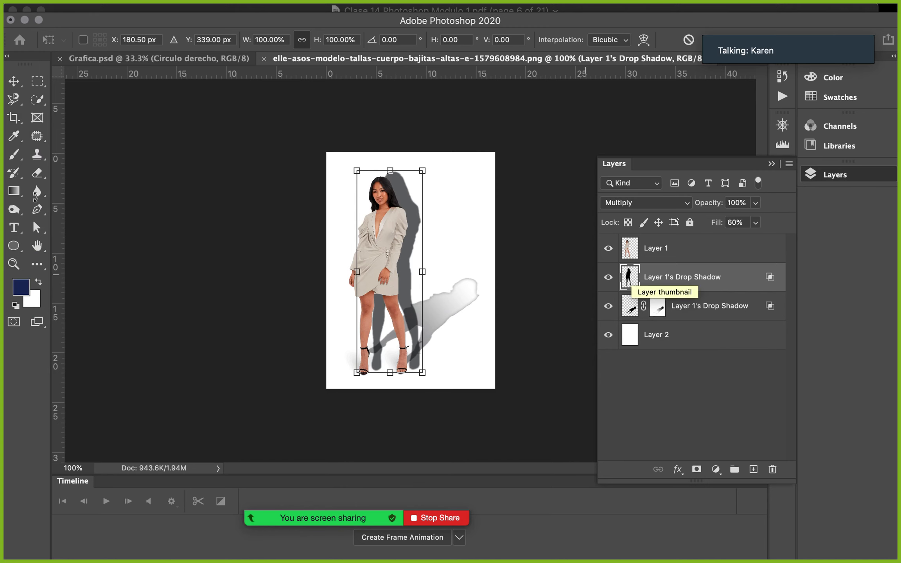
left_click(15, 118)
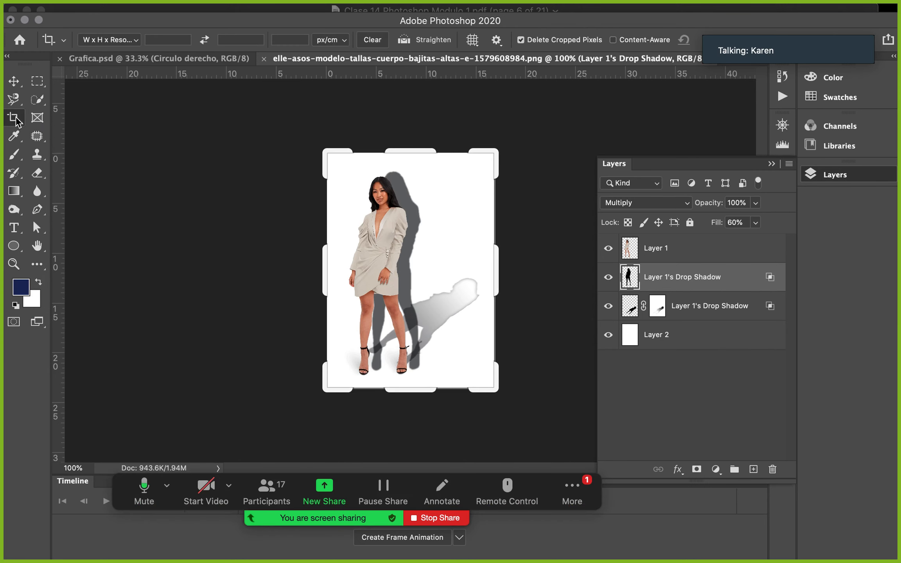
left_click(39, 119)
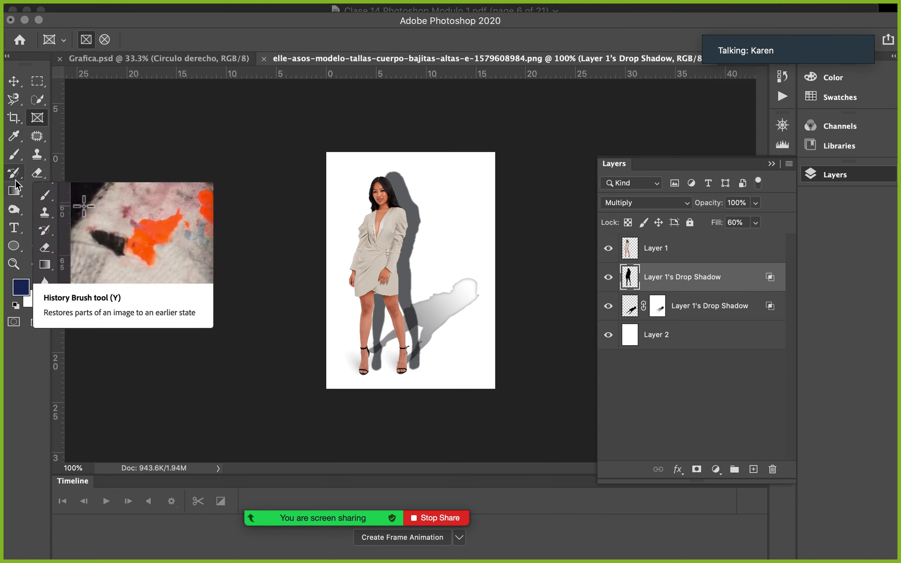
left_click(15, 101)
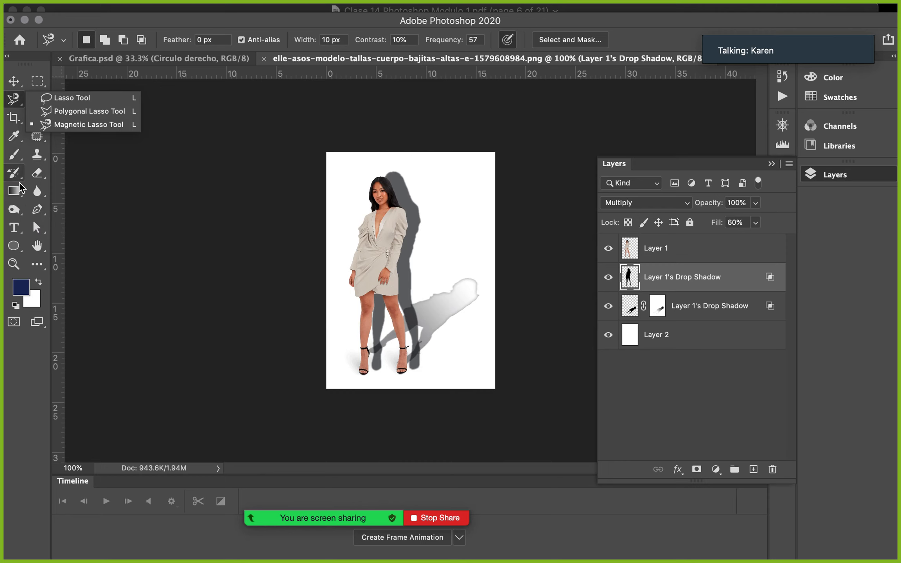
left_click(39, 137)
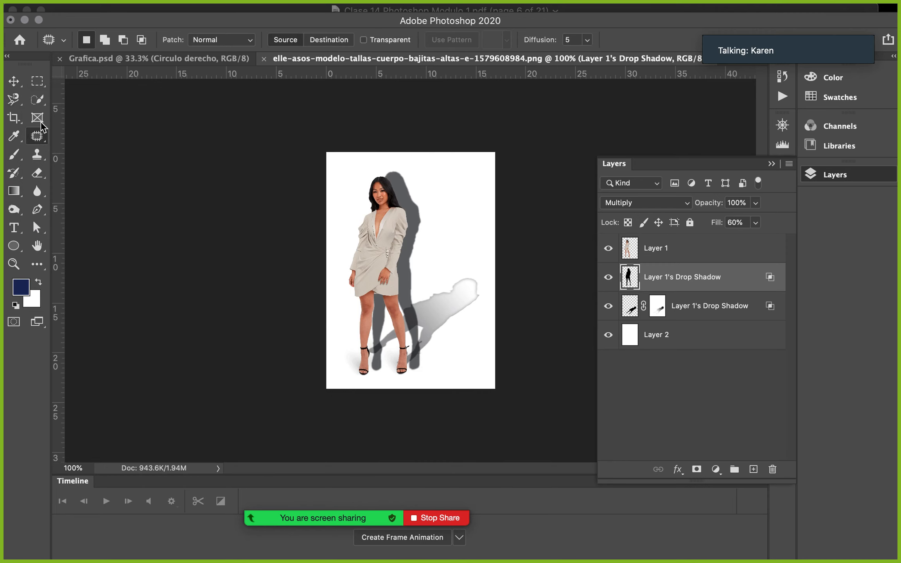
left_click(18, 125)
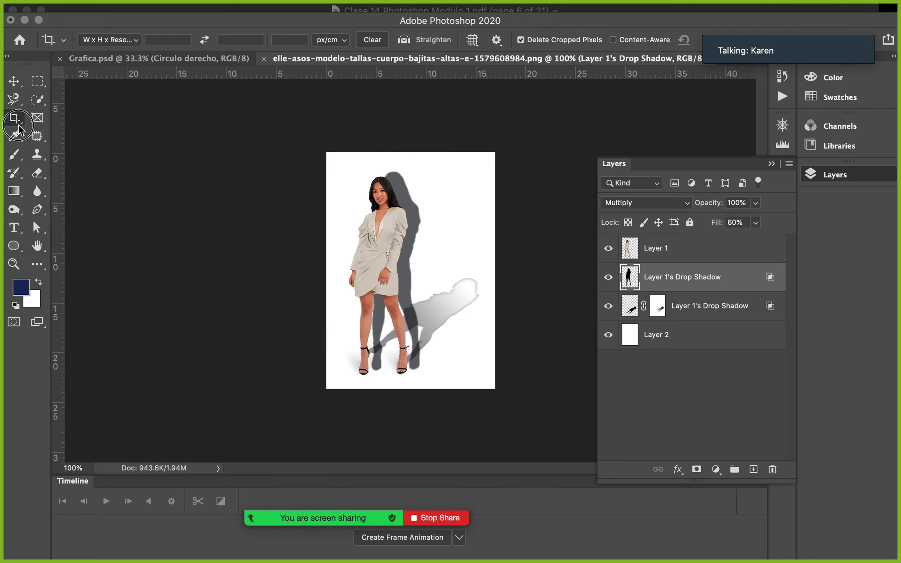
left_click(18, 125)
left_click(71, 131)
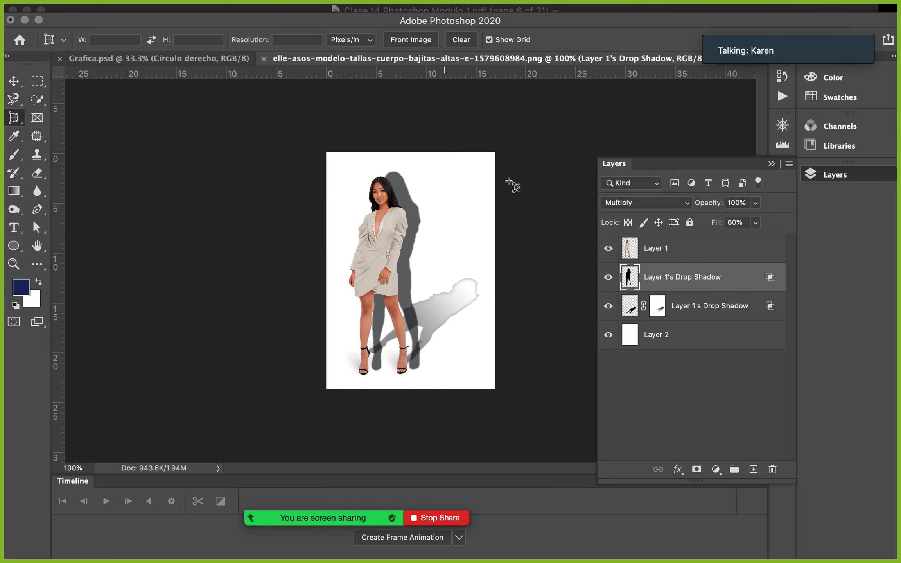
left_click_drag(400, 176, 432, 203)
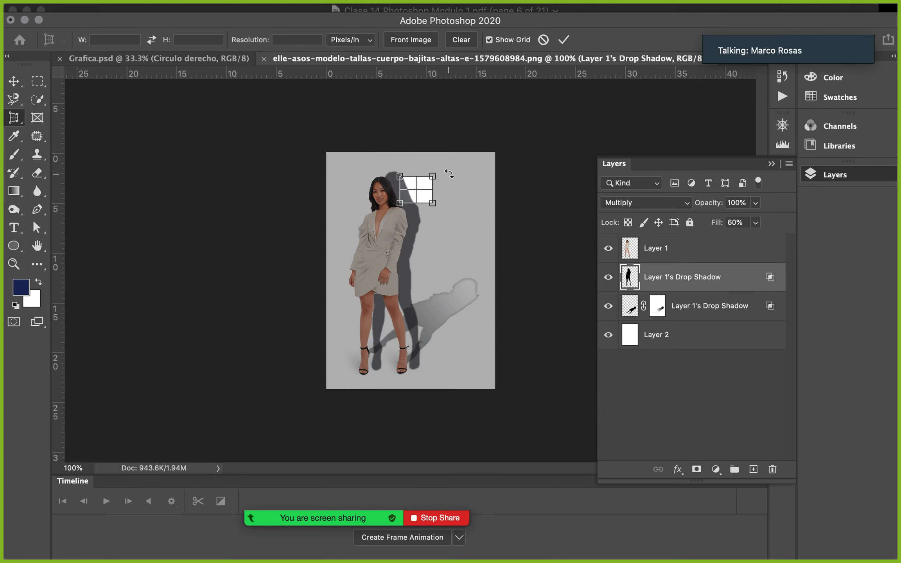
key("Escape")
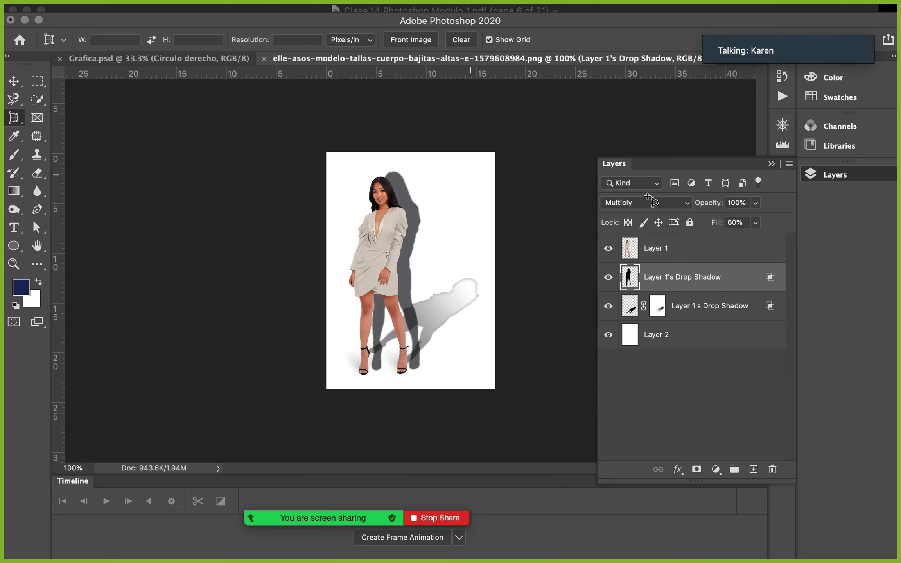
Step: Try to distort the new upright drop shadow so it slants across the floor beside the model
key("super+t")
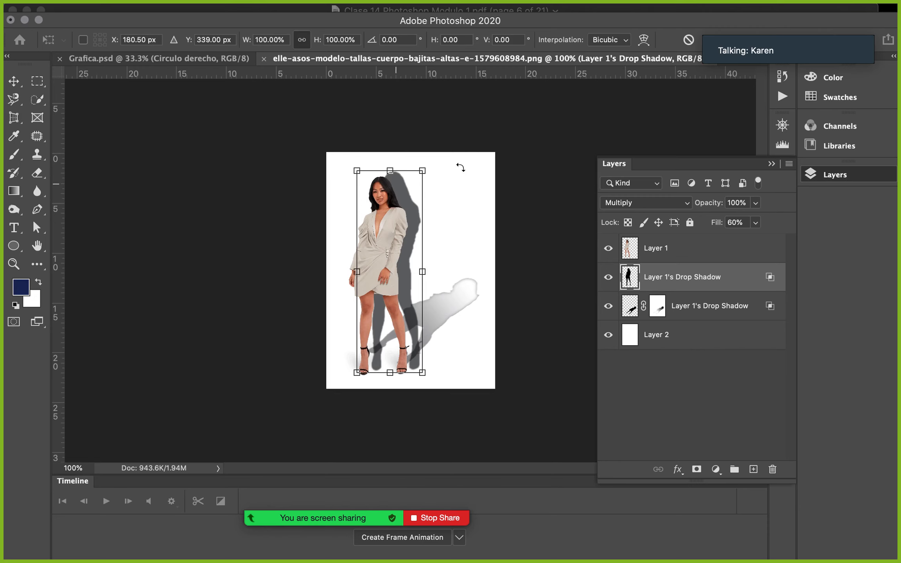
right_click(410, 198)
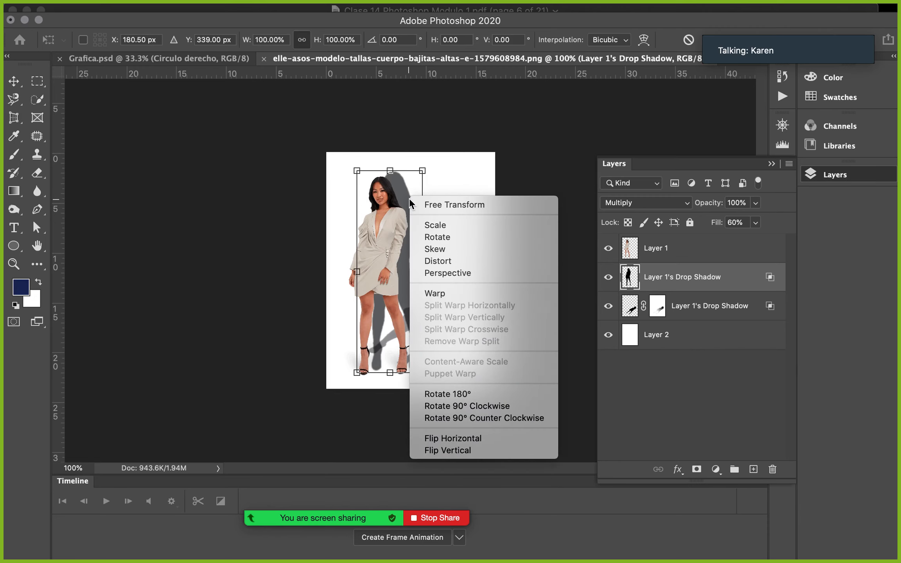
left_click(457, 261)
left_click_drag(393, 171, 478, 281)
key("Return")
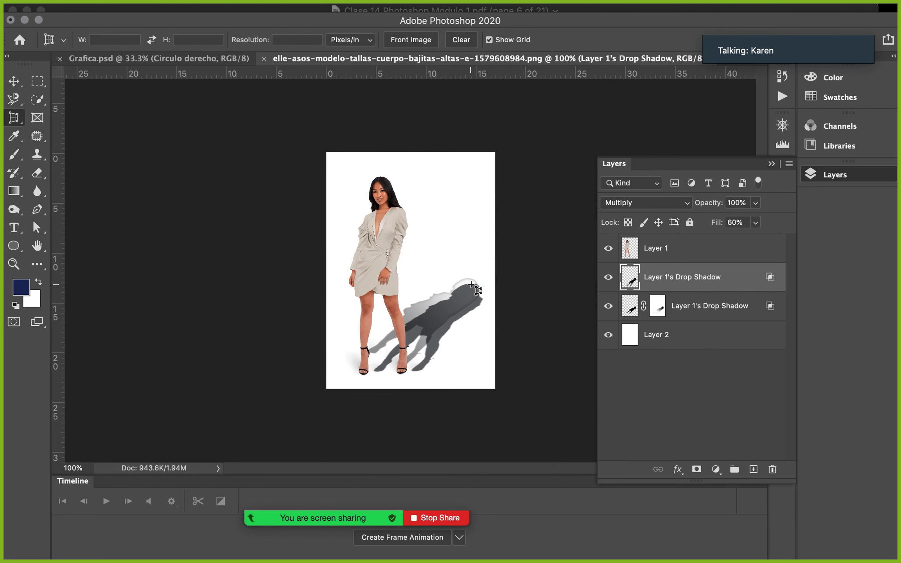
Step: Hide the older, masked drop shadow layer and switch to the Move tool
left_click(609, 306)
key("v")
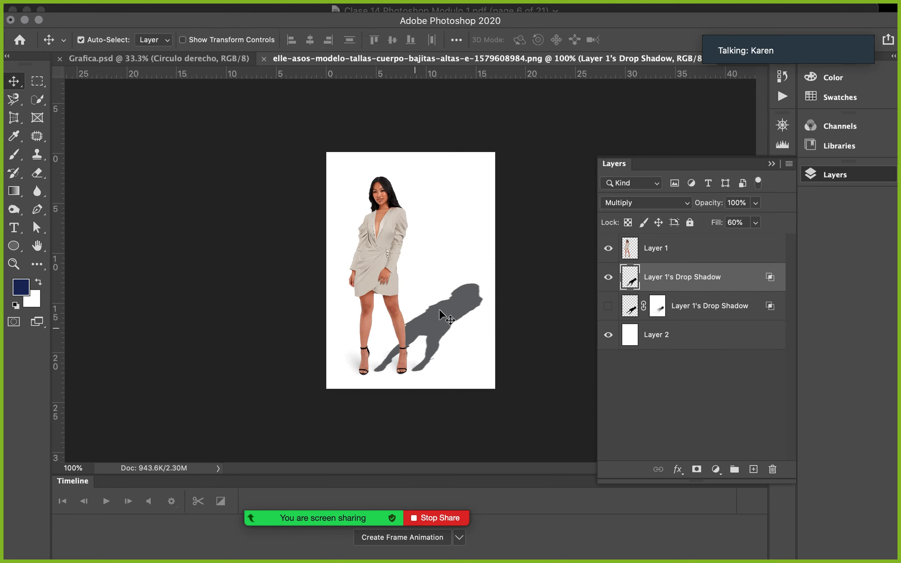
Step: Try moving the new shadow toward the model's heels, and undo both the move and the distortion
left_click_drag(459, 327, 438, 311)
key("shift+Right")
key("shift+Up")
key("Down")
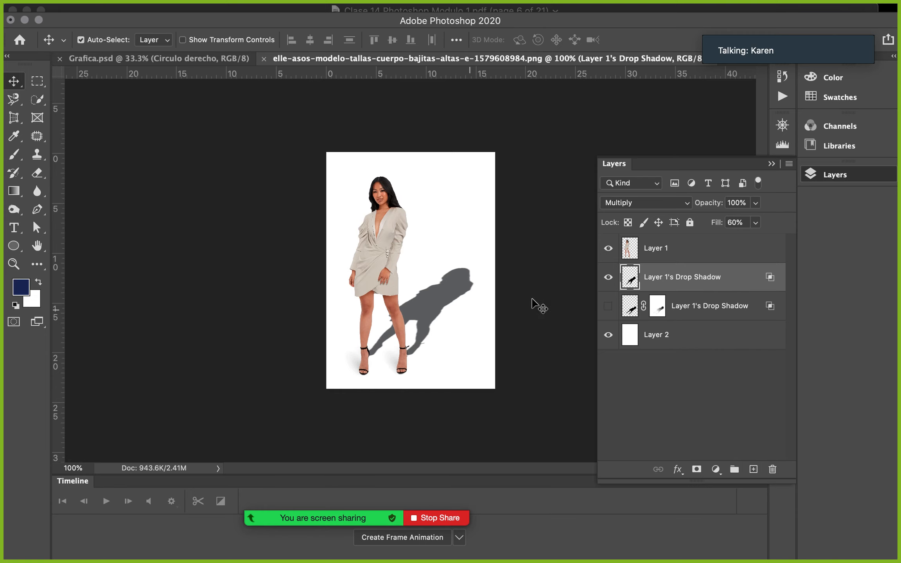
key("super+z")
key("super+z")
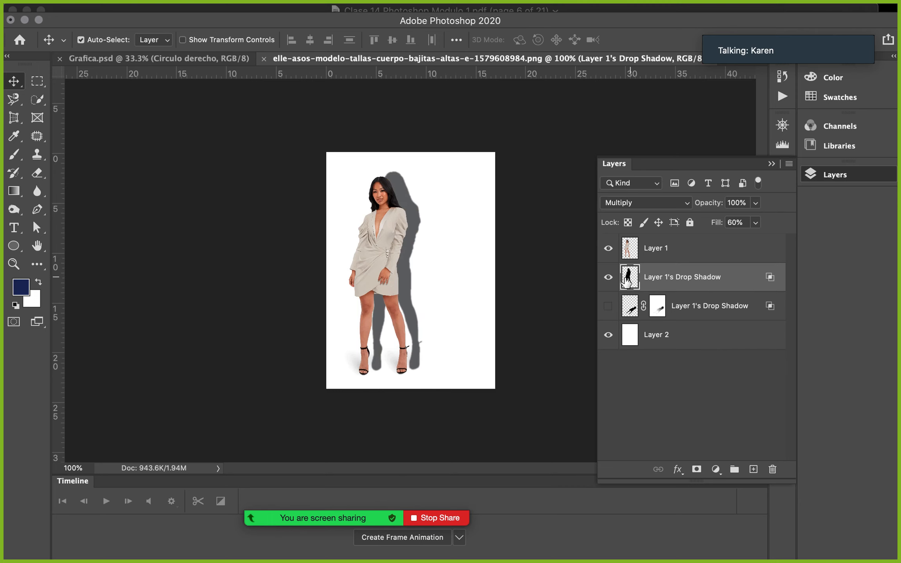
Step: Distort the new drop shadow to about 48% height with a slant of about -37°, and apply the transformation
key("super+t")
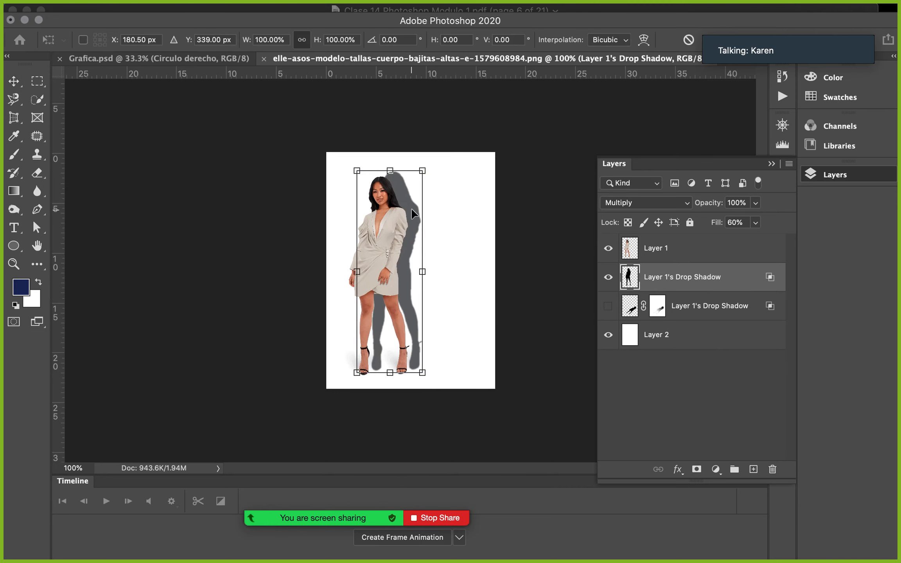
right_click(411, 208)
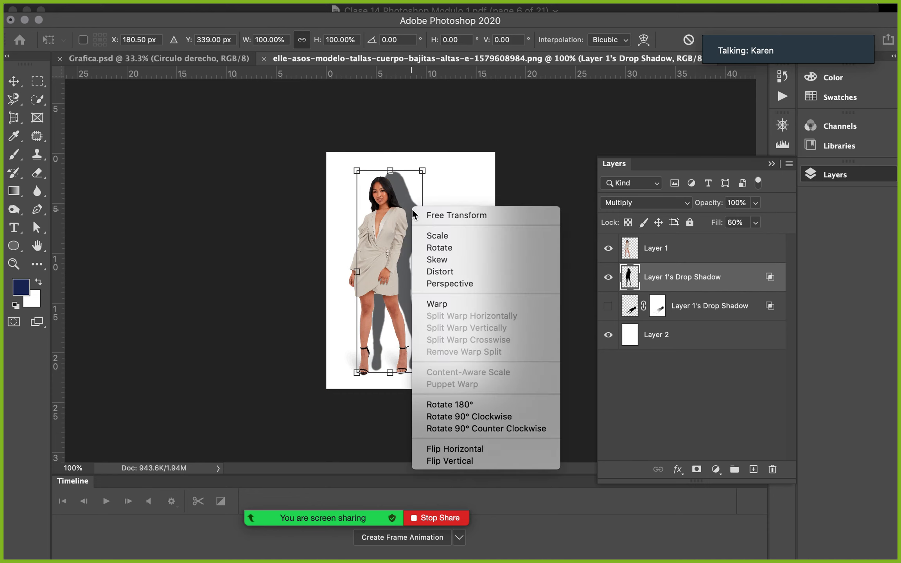
left_click(443, 273)
right_click(390, 171)
left_click(391, 171)
left_click_drag(390, 171, 458, 286)
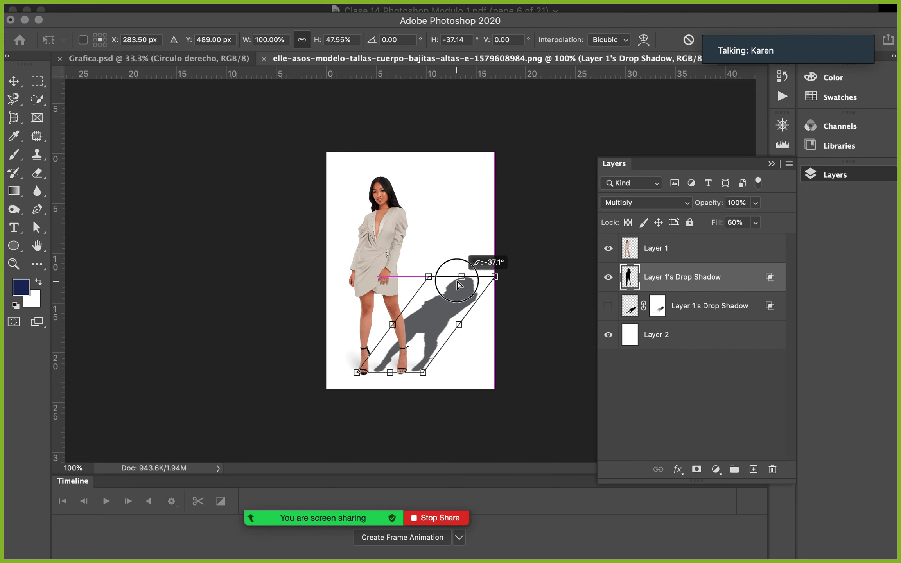
key("Return")
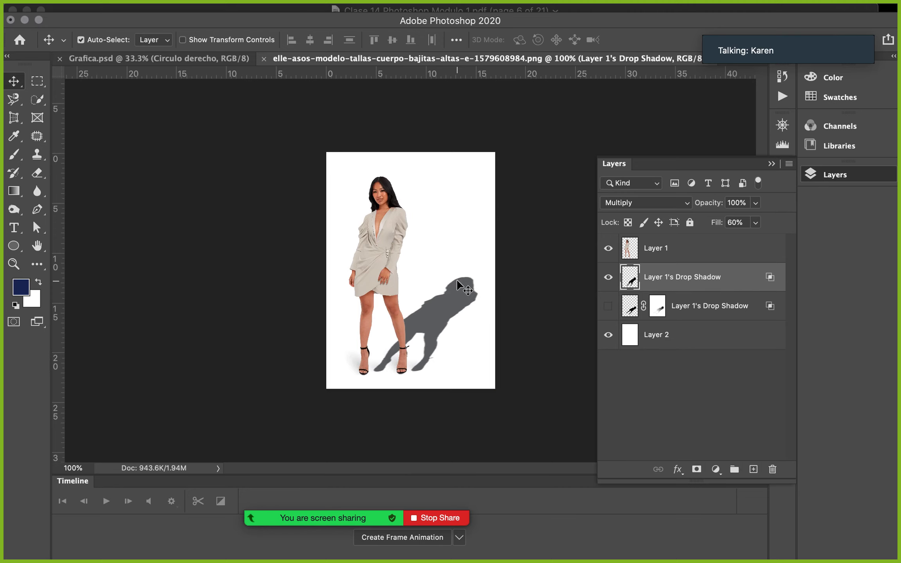
Step: Nudge the slanted shadow up and to the left until it meets the model's heels, and deselect the layer
key("shift+Left")
key("shift+Left")
key("shift+Up")
key("shift+Up")
key("shift+Left")
key("shift+Left")
key("shift+Up")
key("Right")
key("Right")
key("Right")
key("Right")
key("Right")
key("Right")
key("Up")
key("Up")
key("Up")
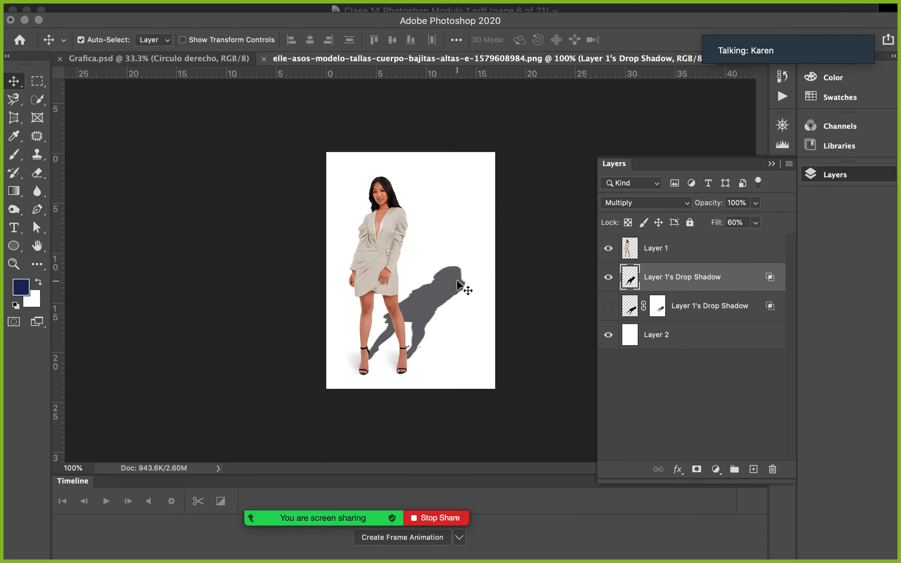
left_click(532, 320)
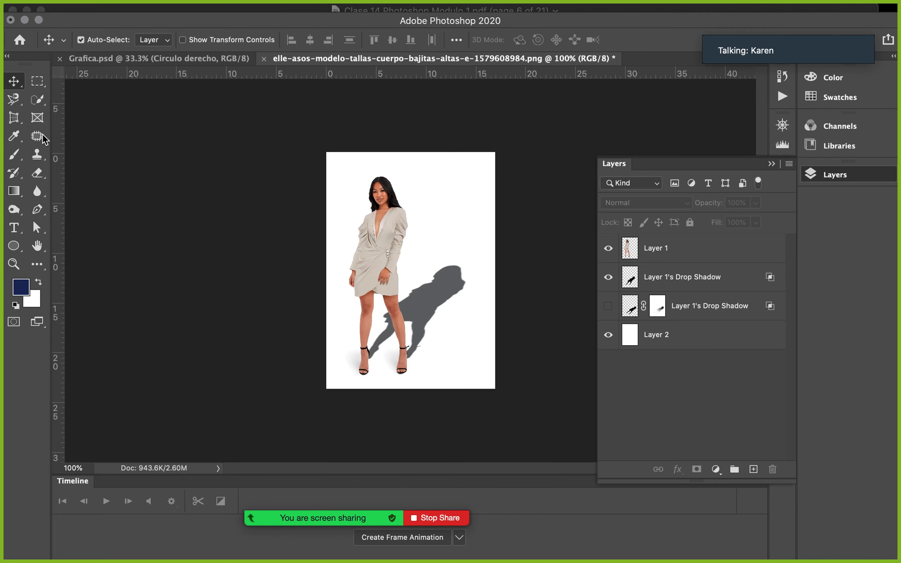
Step: Restore the standard Crop tool in place of Perspective Crop and collapse the layer list
left_click(12, 117)
left_click(28, 117)
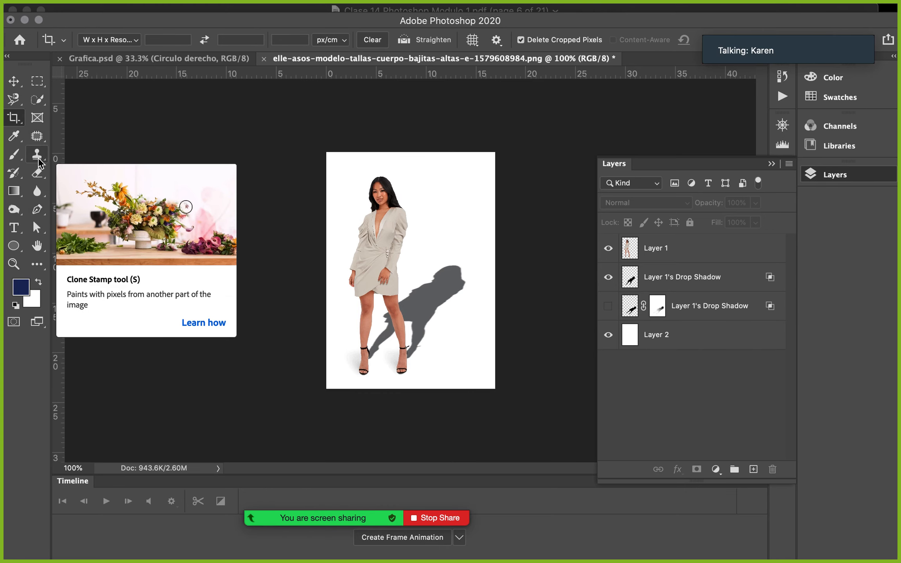
left_click(827, 176)
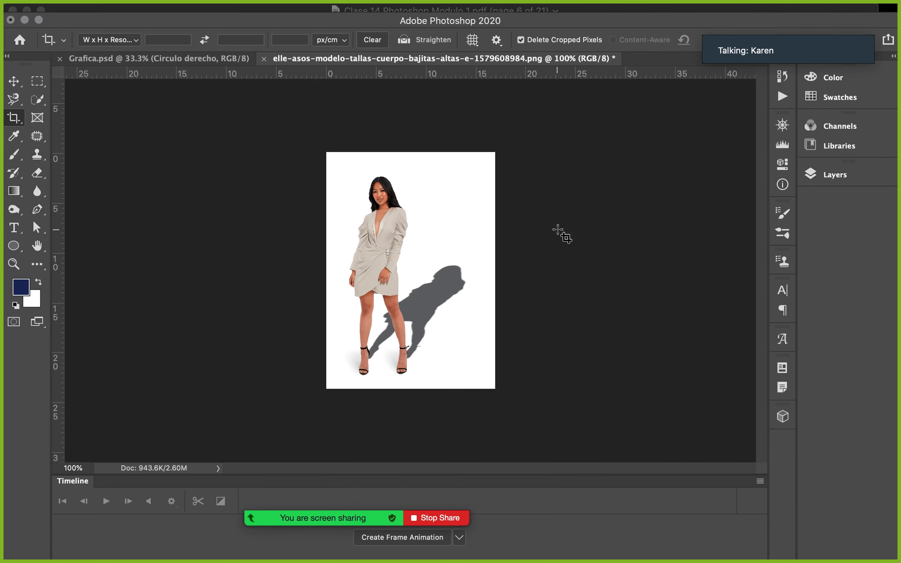
Step: Look at the Info readouts and the Color Sampler tool, and return to the regular Eyedropper
key("v")
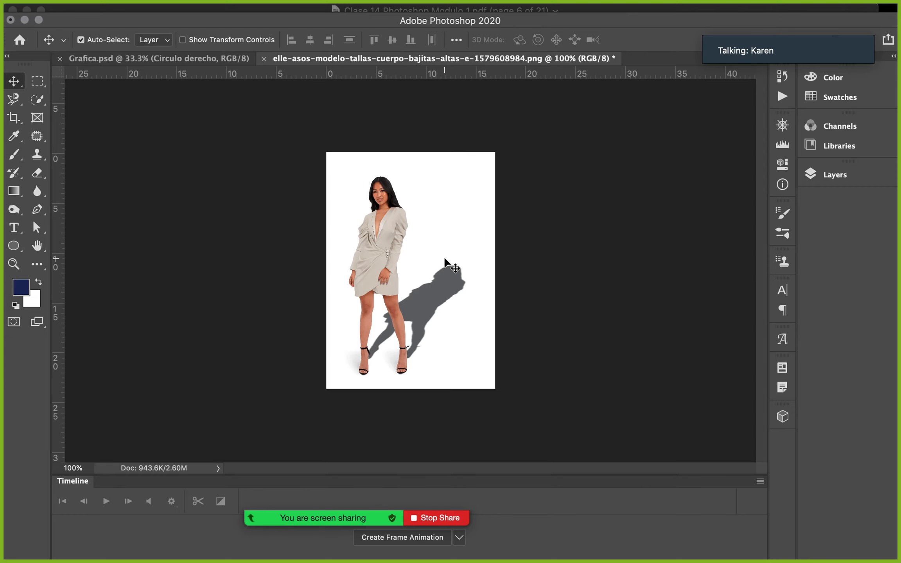
left_click(783, 187)
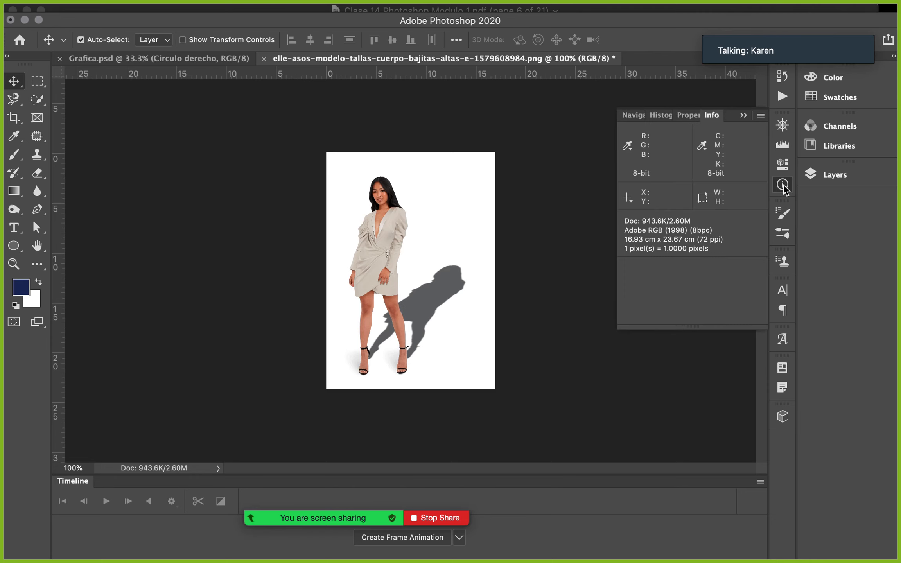
left_click_drag(17, 136, 57, 163)
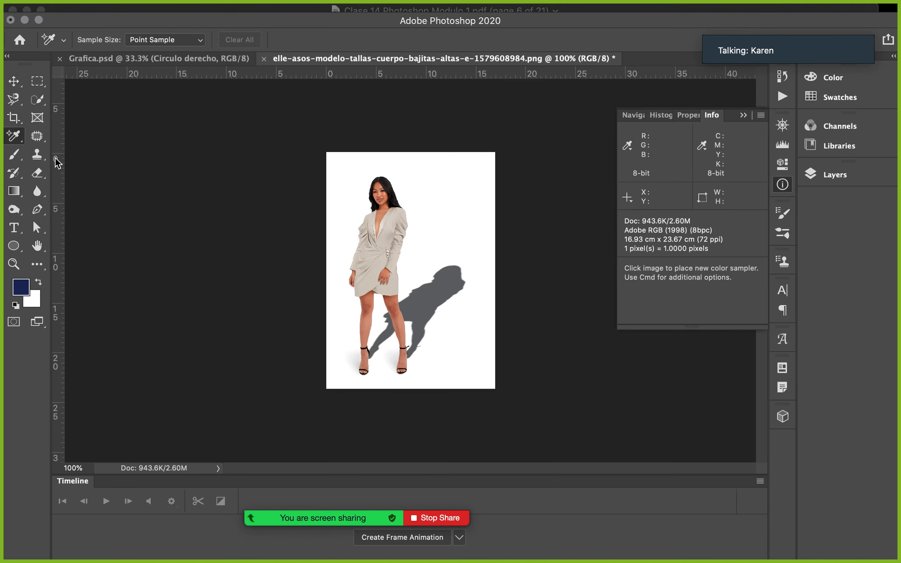
left_click_drag(13, 137, 59, 134)
left_click(783, 185)
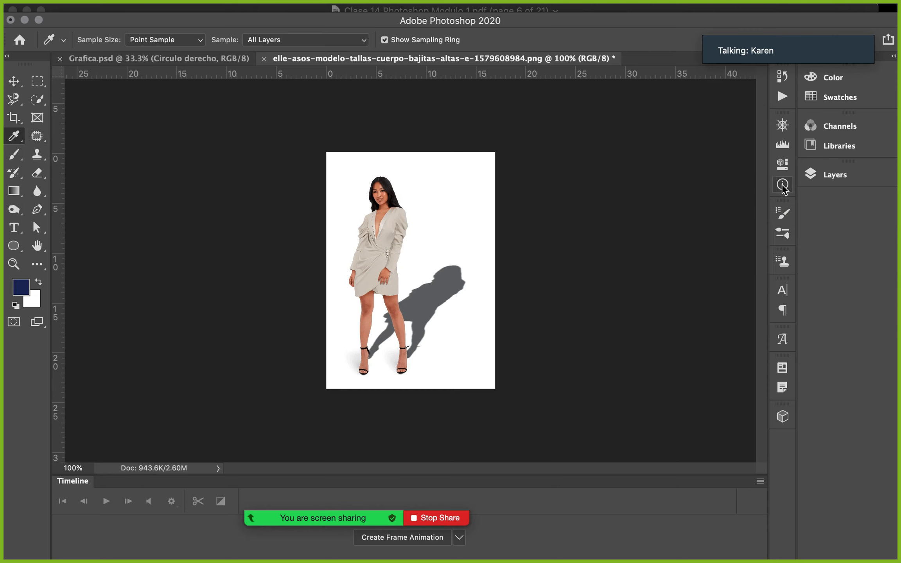
Step: Examine the available adjustment layer types and the image adjustment commands, and collapse the layer list
left_click(865, 169)
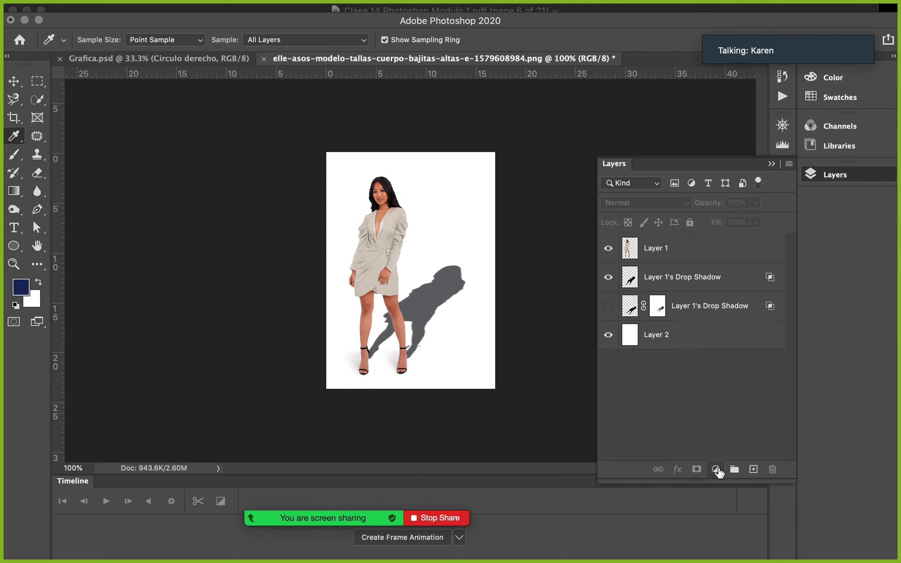
left_click(717, 469)
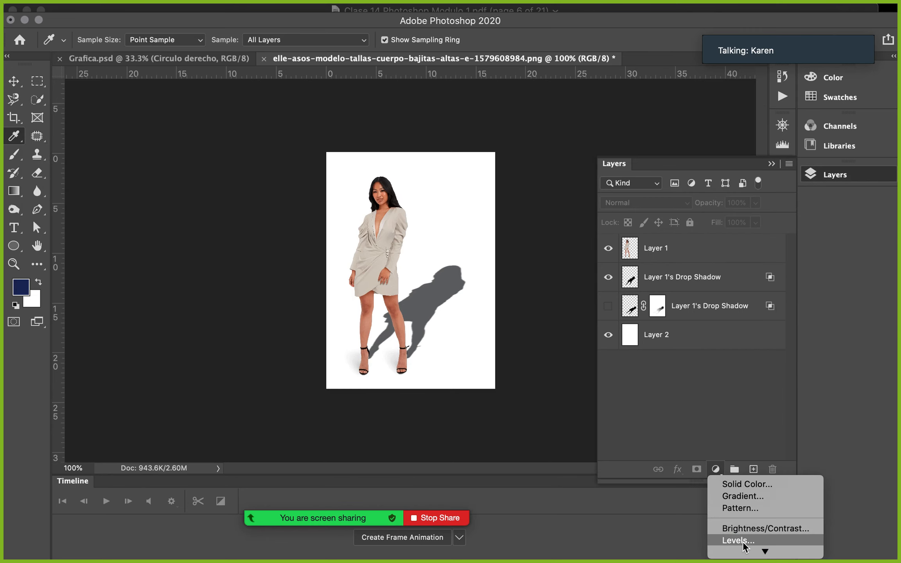
mouse_move(764, 552)
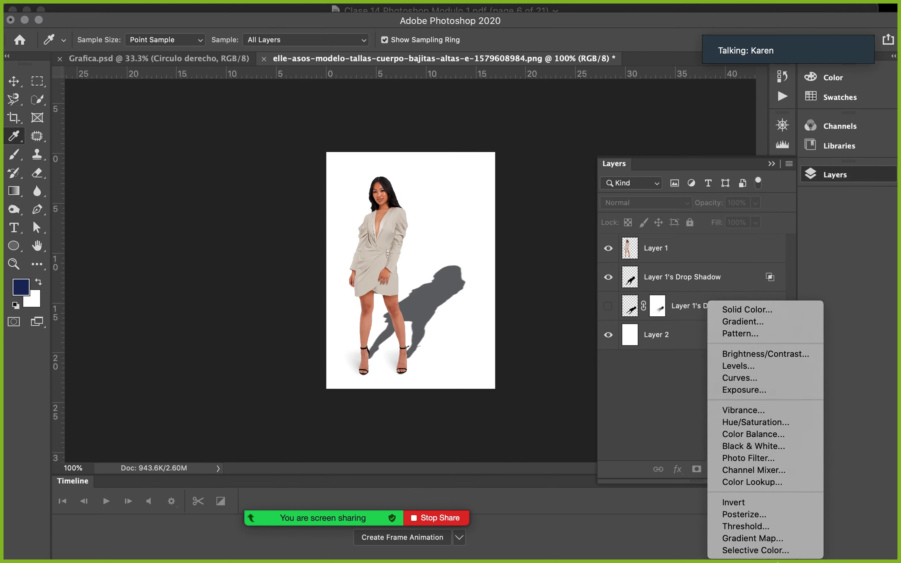
left_click(664, 402)
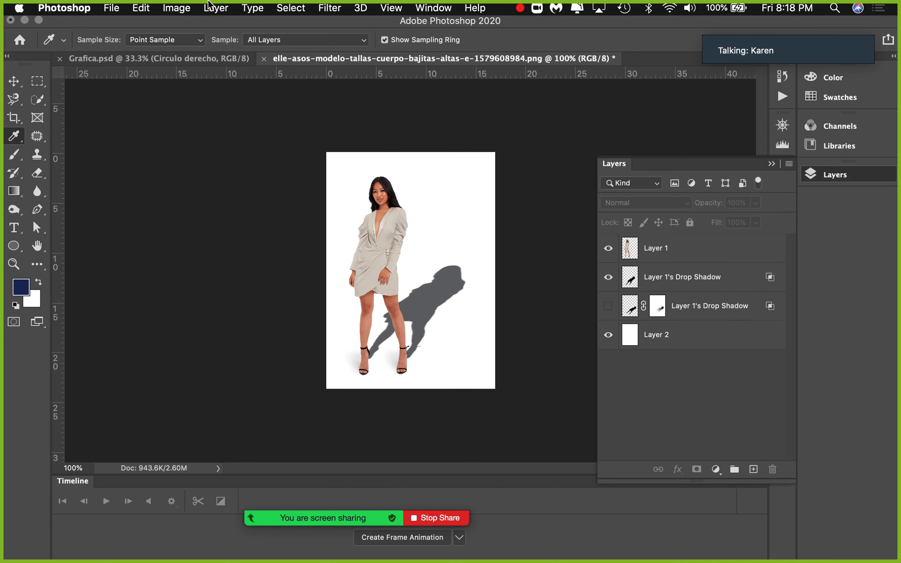
left_click(169, 10)
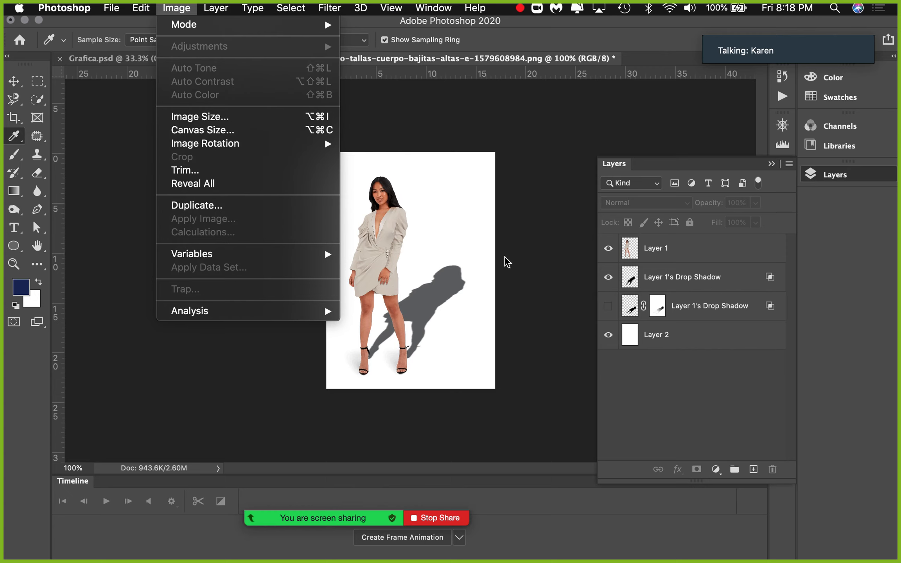
left_click(716, 471)
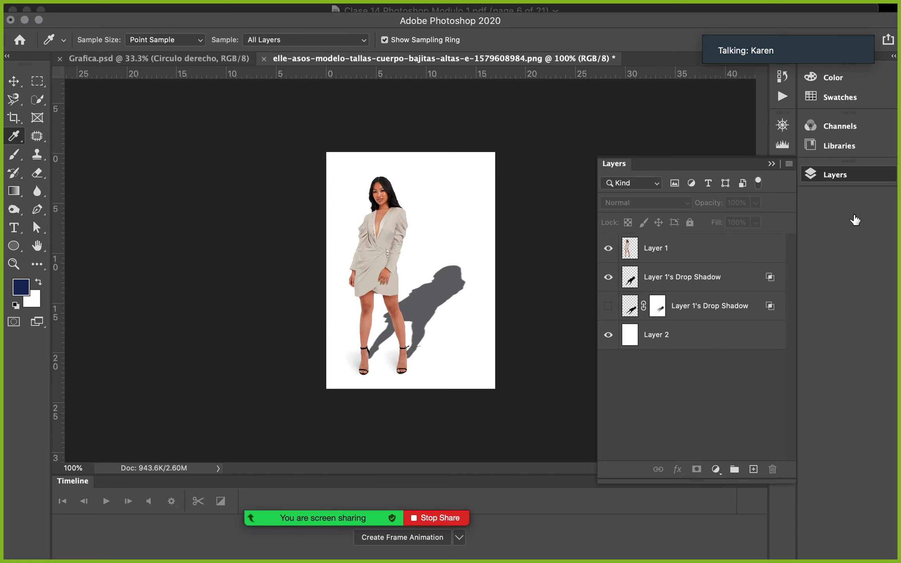
left_click(859, 175)
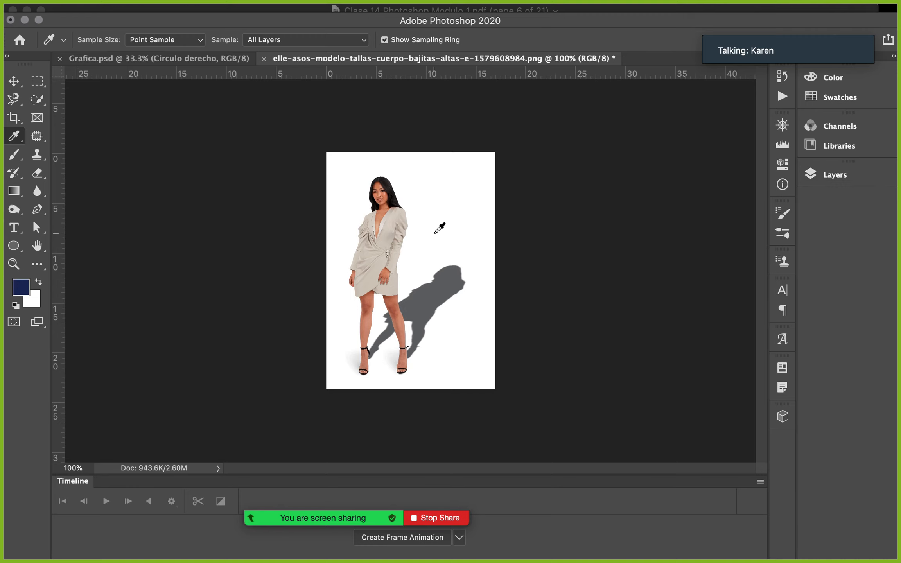
Step: Switch to the class 14 PDF in Preview, present it full screen through the personal cards page, and dismiss the memory alert
key("v")
key("super+Tab")
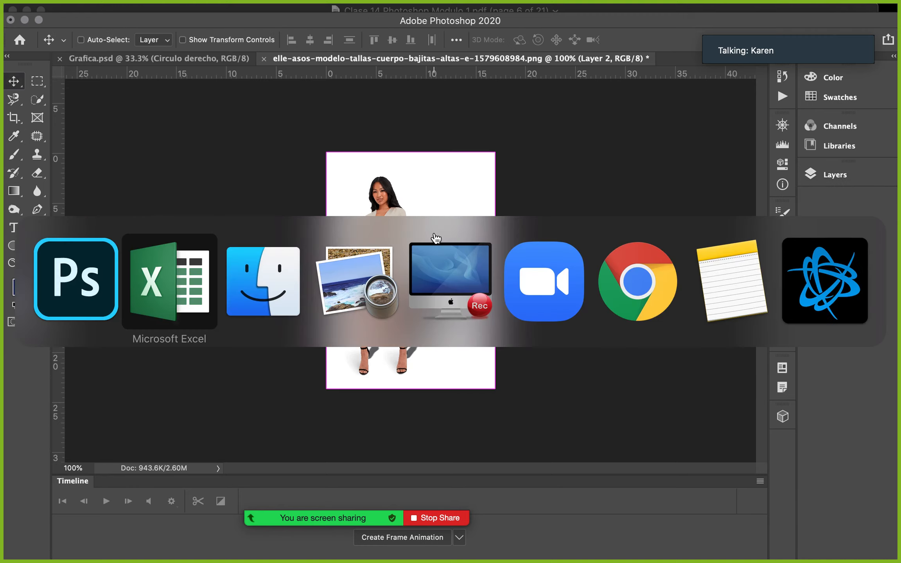
key("super+Tab")
key("super+Tab")
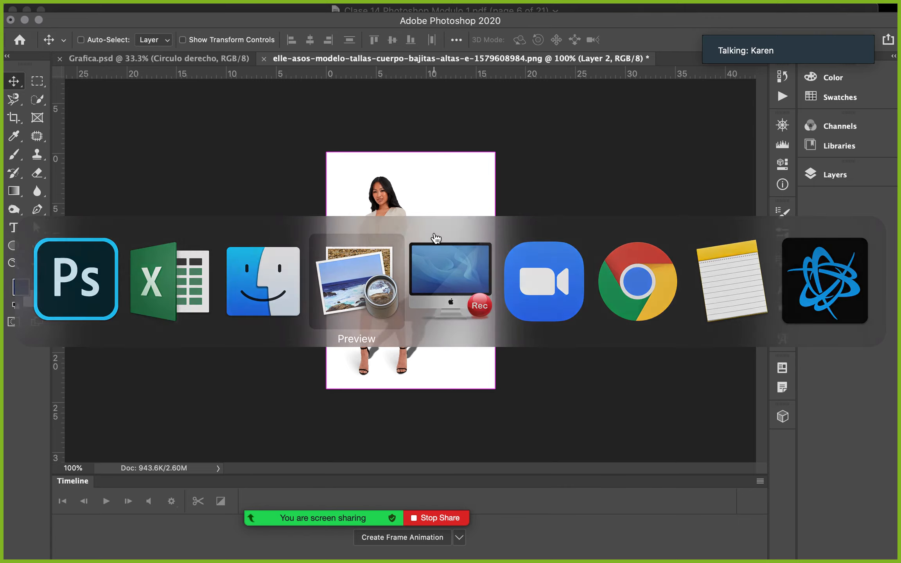
scroll(254, 257, "down", 5)
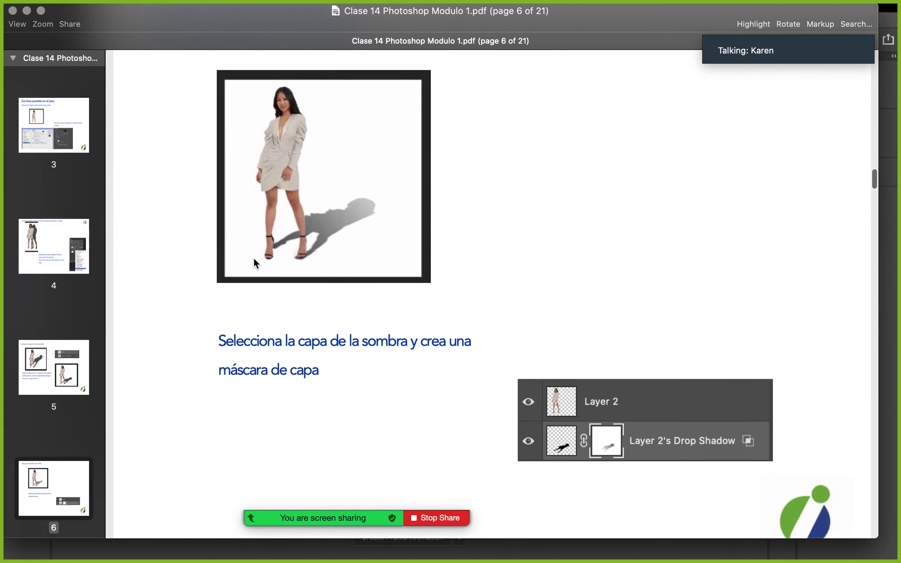
left_click(41, 11)
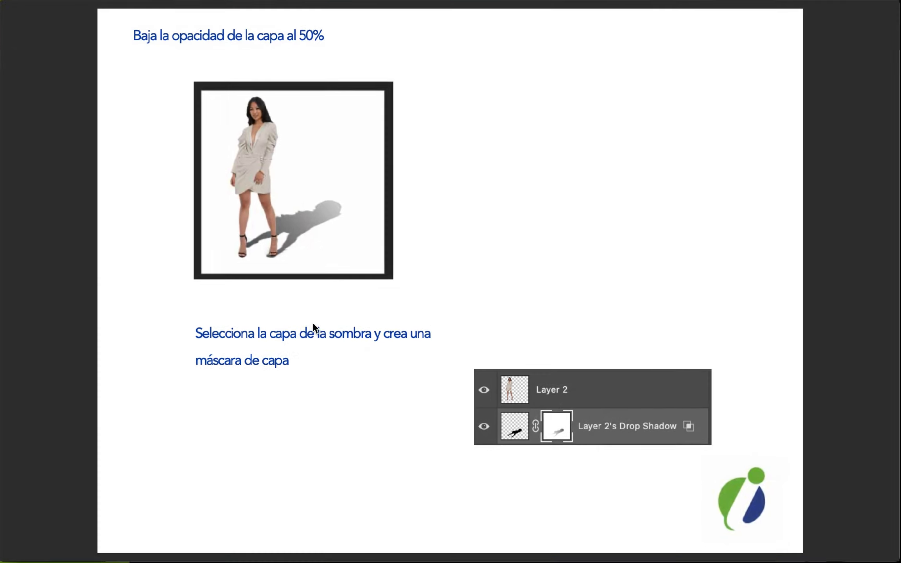
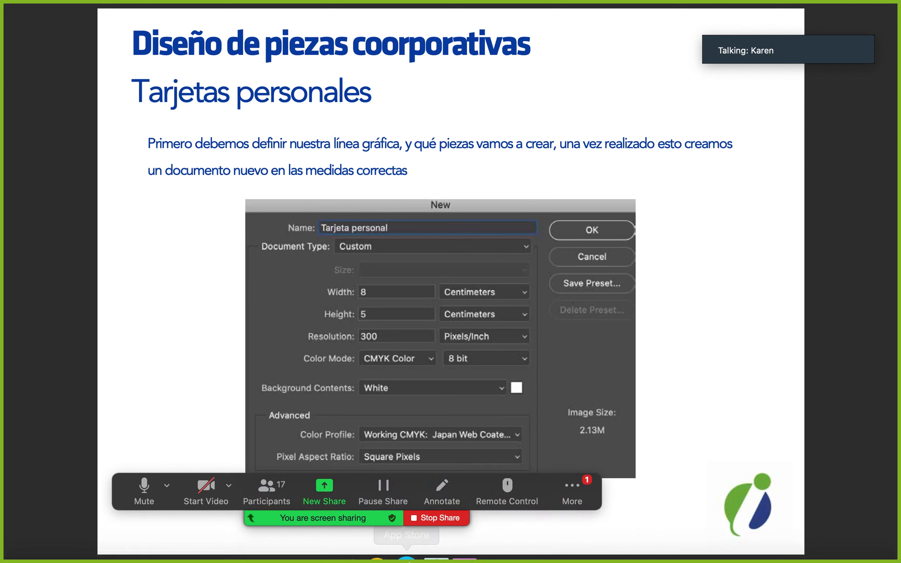
mouse_move(439, 560)
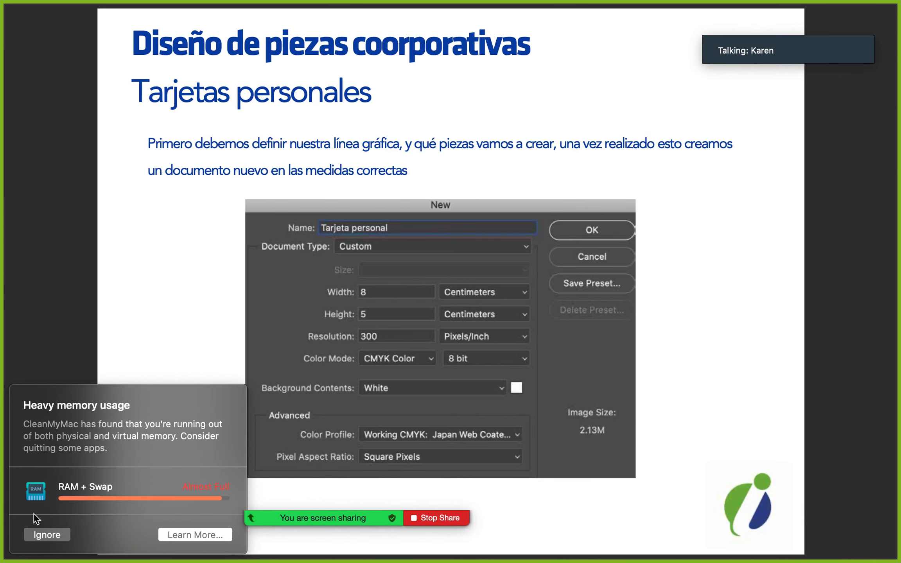
left_click(41, 533)
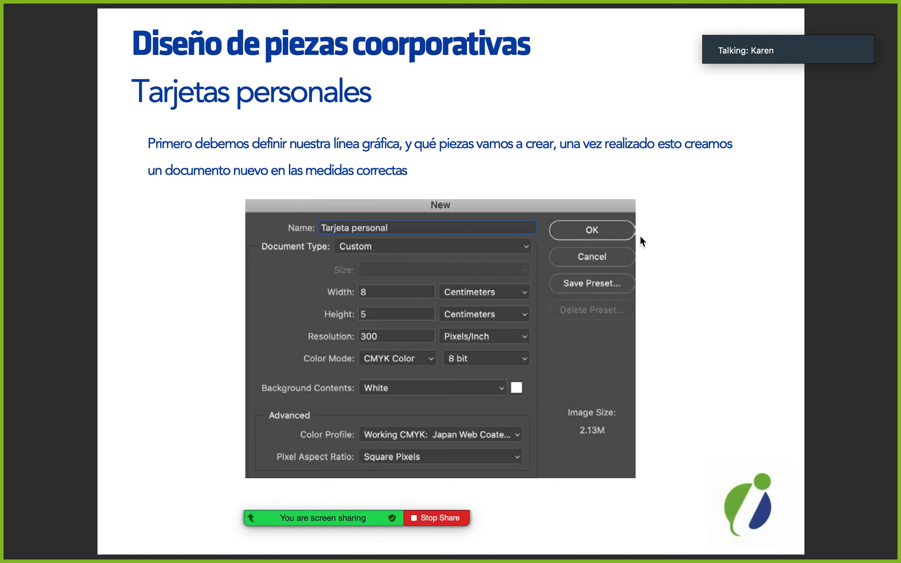
Step: Leave the full-screen slides, switch back to Photoshop and bring up the Grafica.psd document
key("Escape")
key("super+Tab")
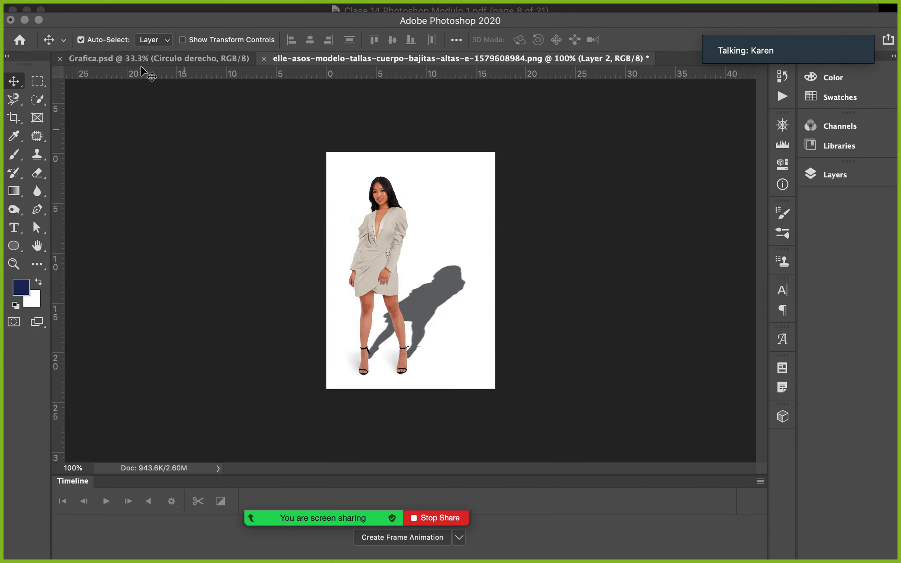
left_click(135, 64)
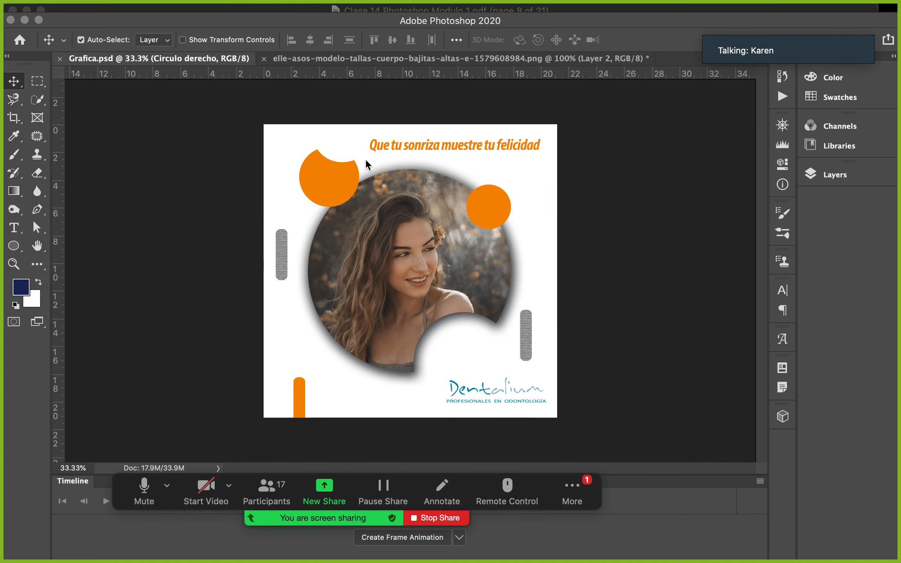
Step: Read the messages in the Zoom meeting's group chat and close it
left_click(578, 494)
left_click(611, 400)
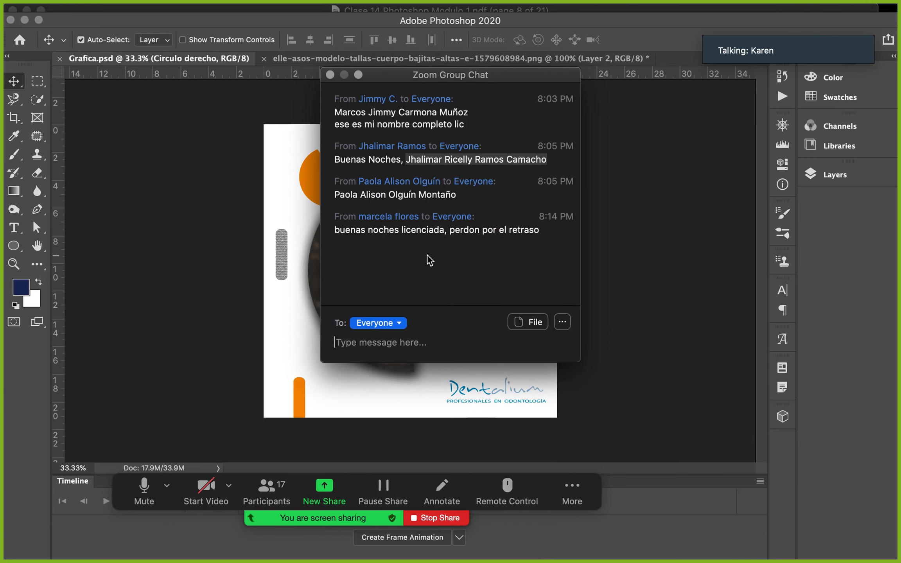
left_click(331, 75)
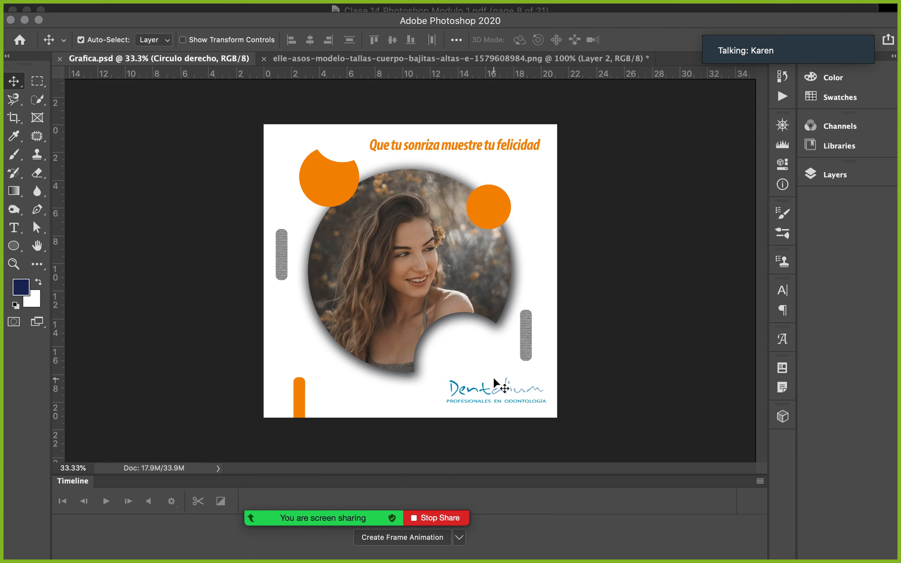
Step: Review the PDF's personal card document settings full screen in Preview, and switch back to Photoshop
key("super+Tab")
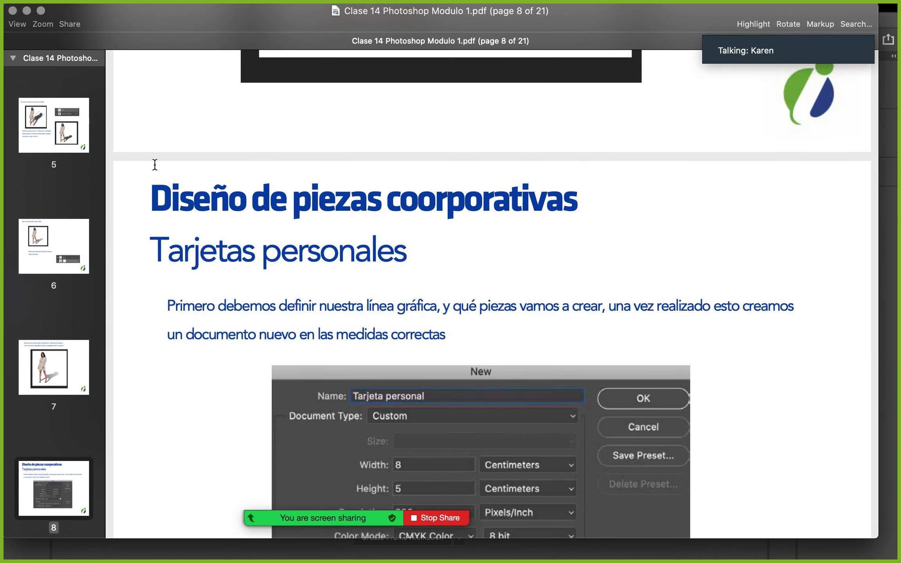
key("super+shift+f")
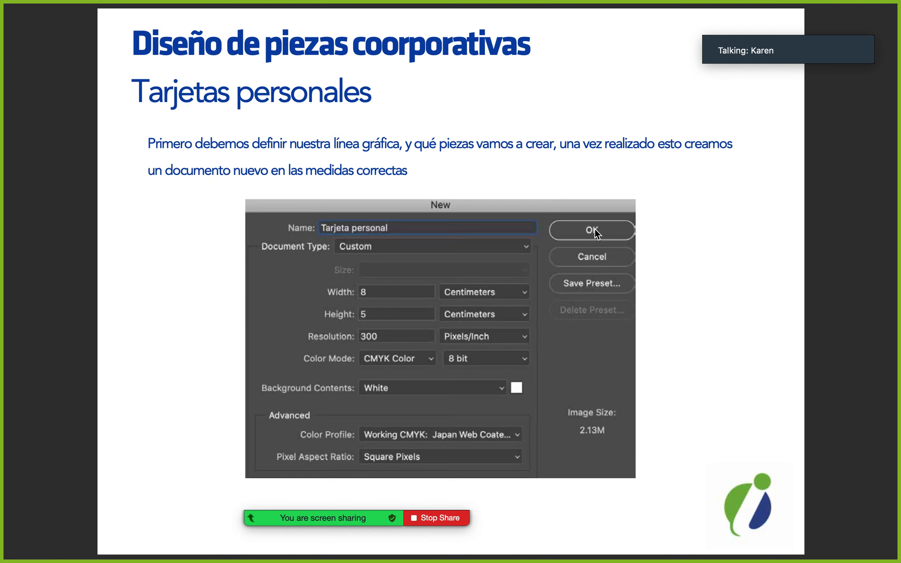
key("super+Tab")
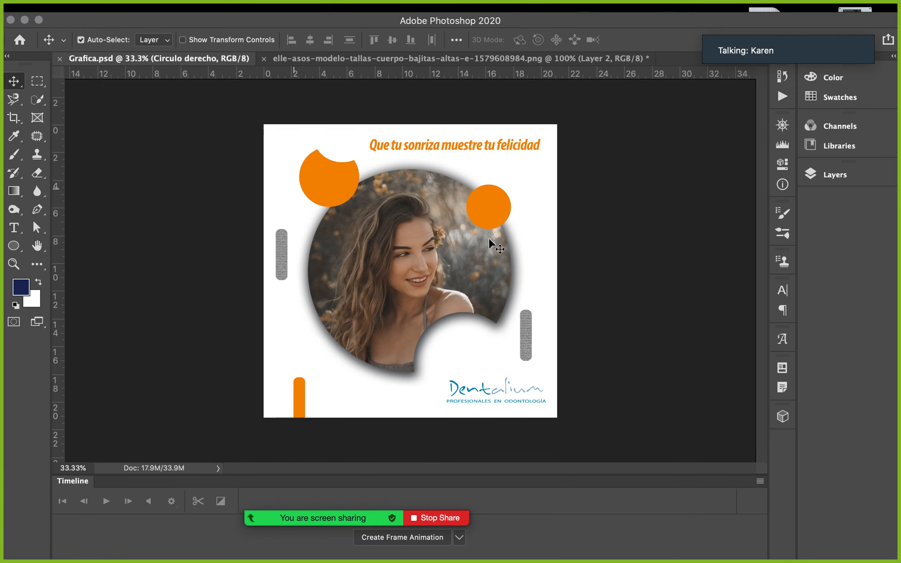
Step: Start a new document measured in centimeters, with a width of 8 and a height of 5
key("super+n")
left_click(642, 200)
left_click(683, 188)
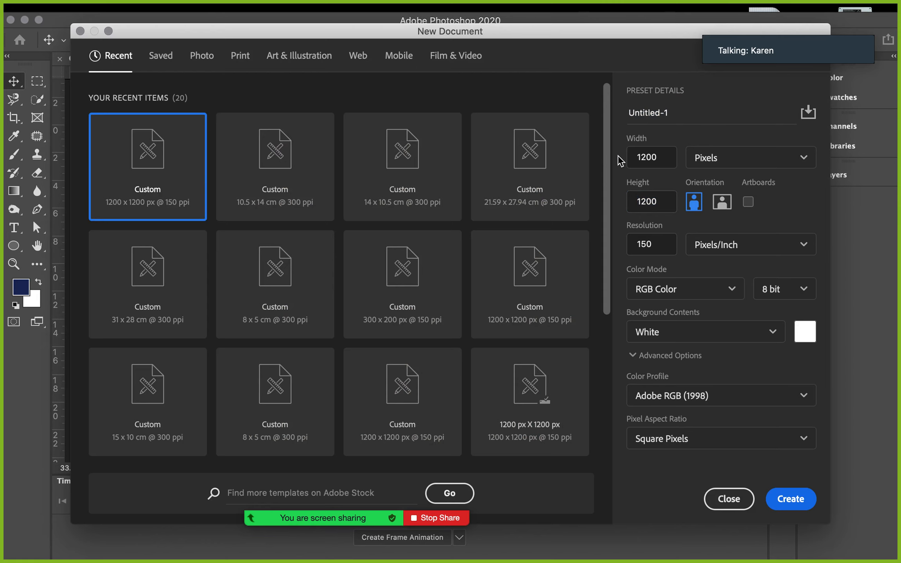
left_click(659, 165)
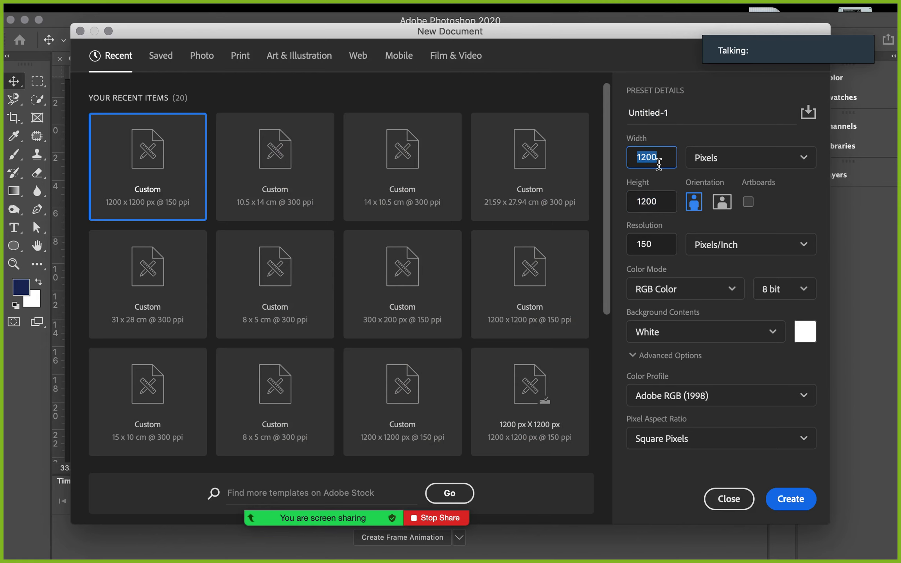
left_click(743, 160)
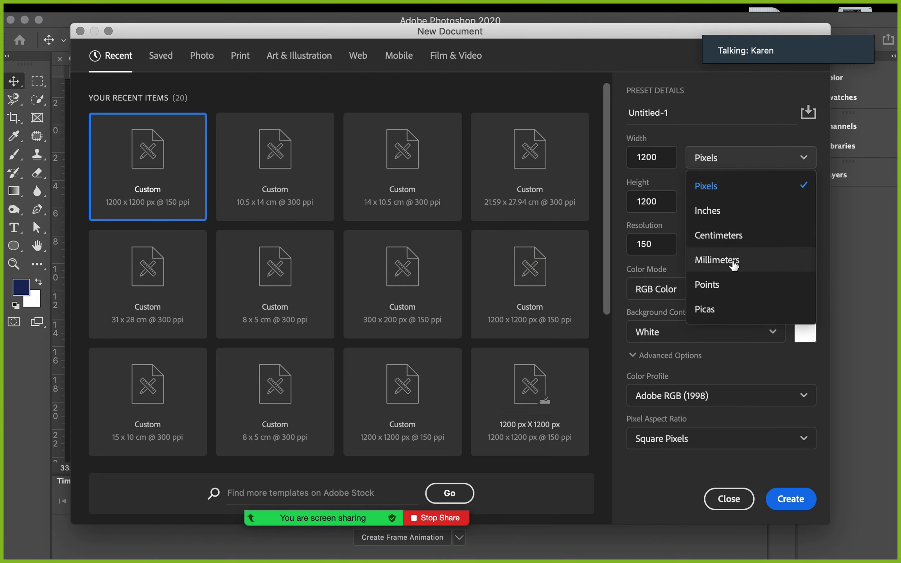
left_click(738, 236)
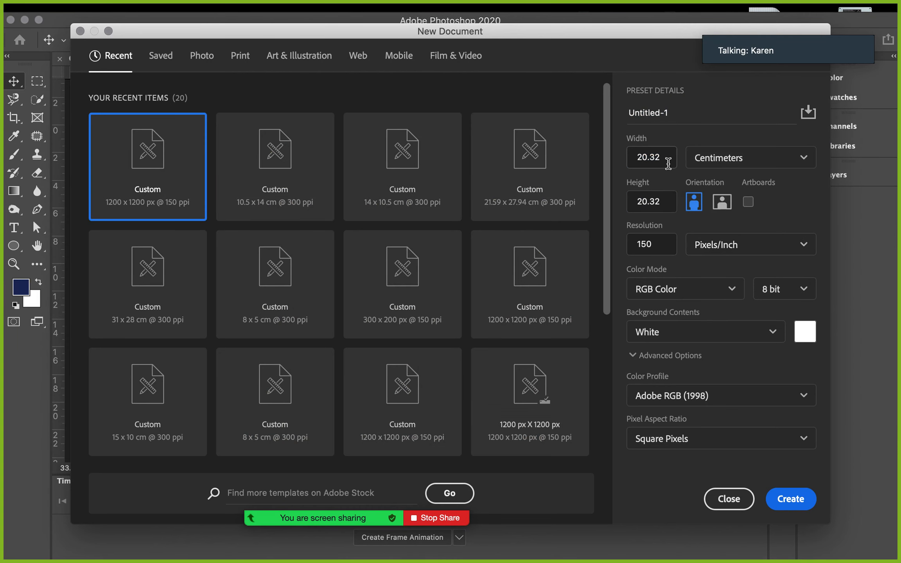
left_click(668, 159)
type("8")
left_click(669, 201)
type("5")
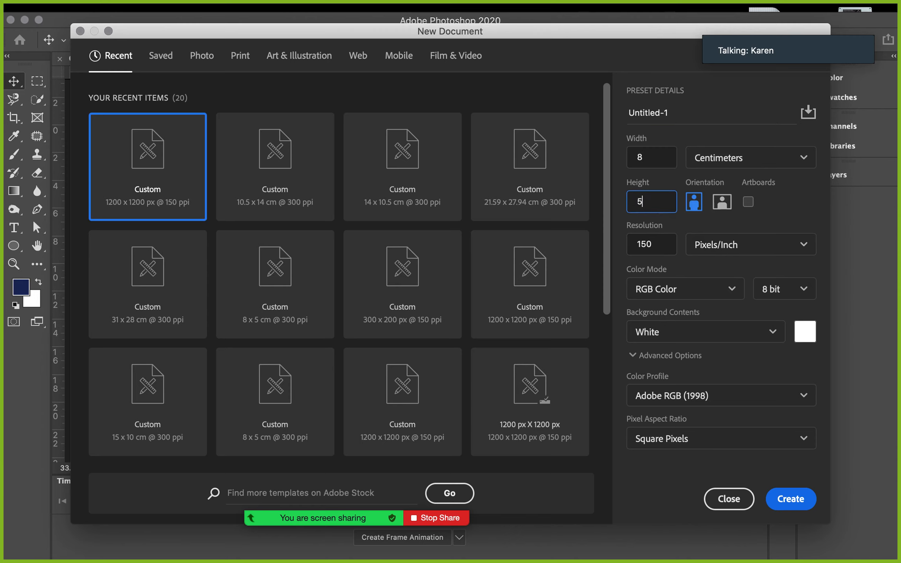
left_click(780, 223)
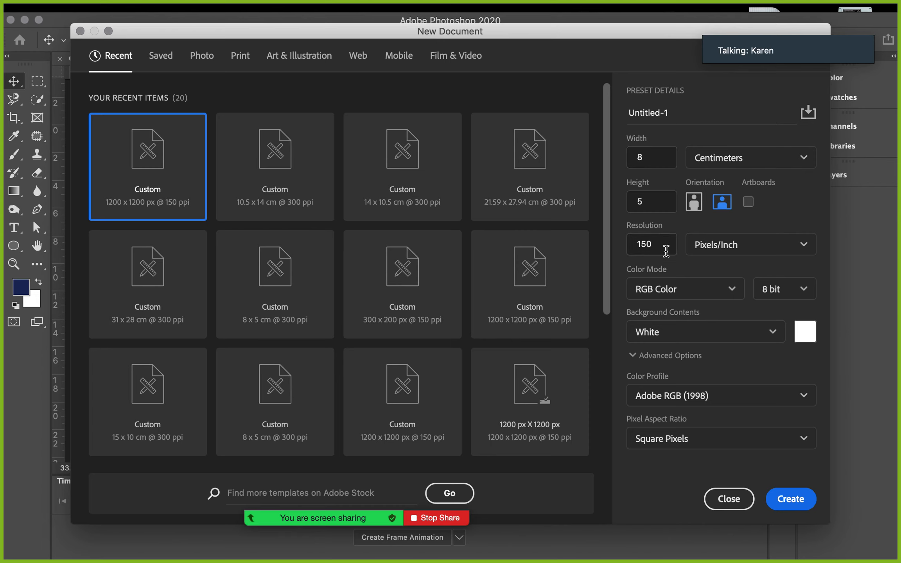
Step: Set the new document's resolution to 300 pixels/inch and its color mode to CMYK Color, and create it
double_click(668, 239)
type("300")
left_click(683, 288)
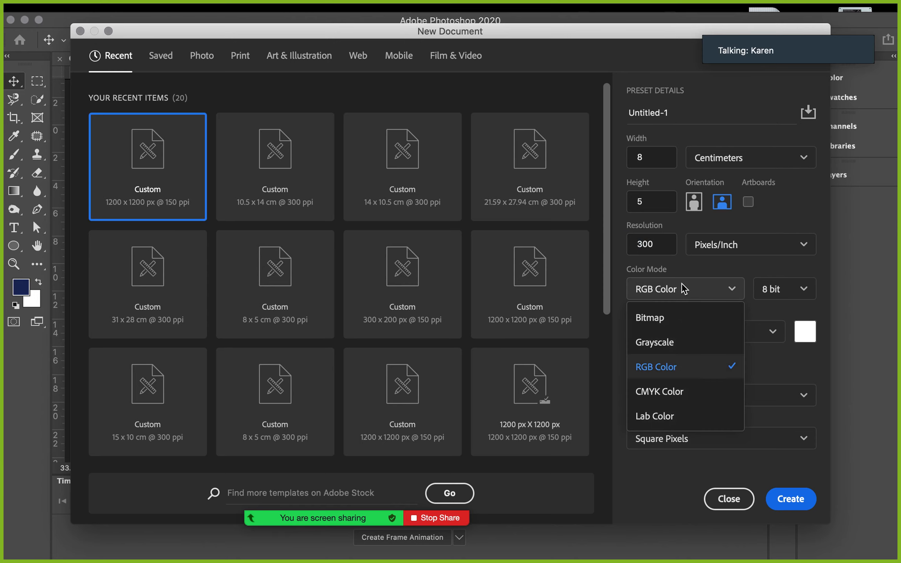
left_click(683, 392)
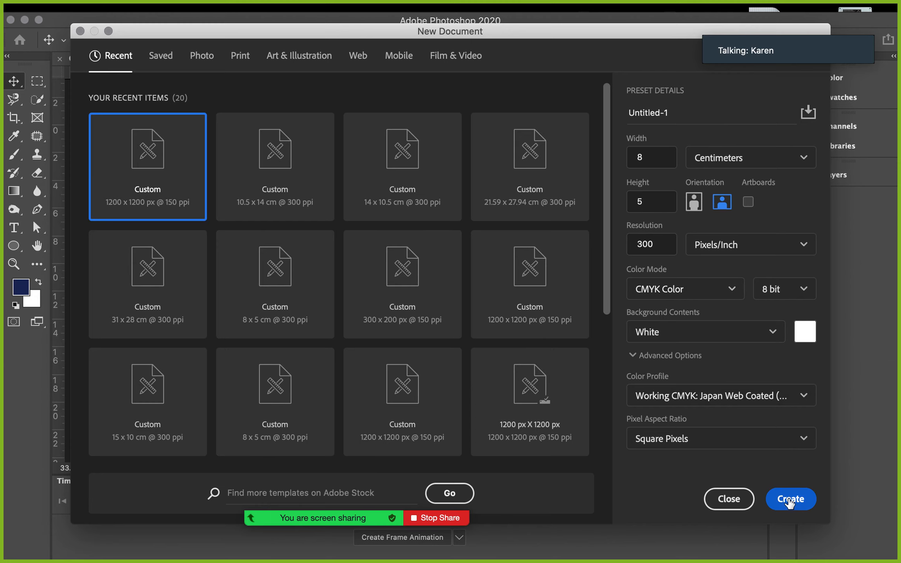
left_click(790, 501)
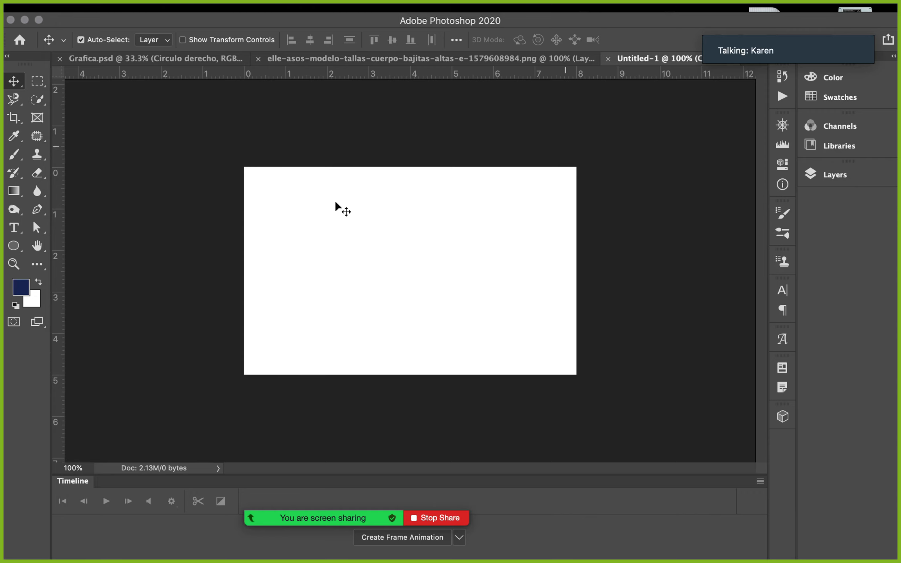
Step: Switch to Finder and open the Clase 14 folder inside Intec > Curso Photoshop on the Desktop
key("super+Tab")
key("super+Tab")
key("super+Tab")
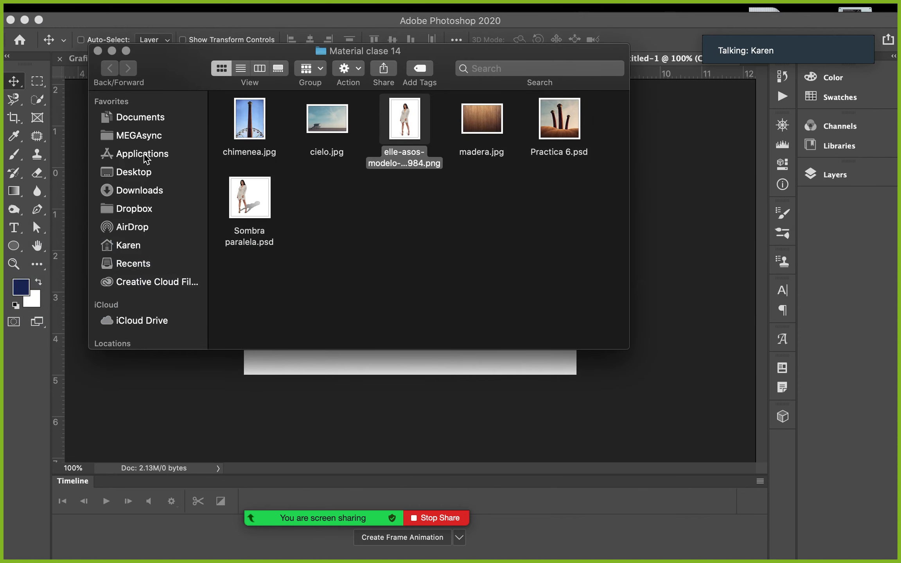
left_click(135, 172)
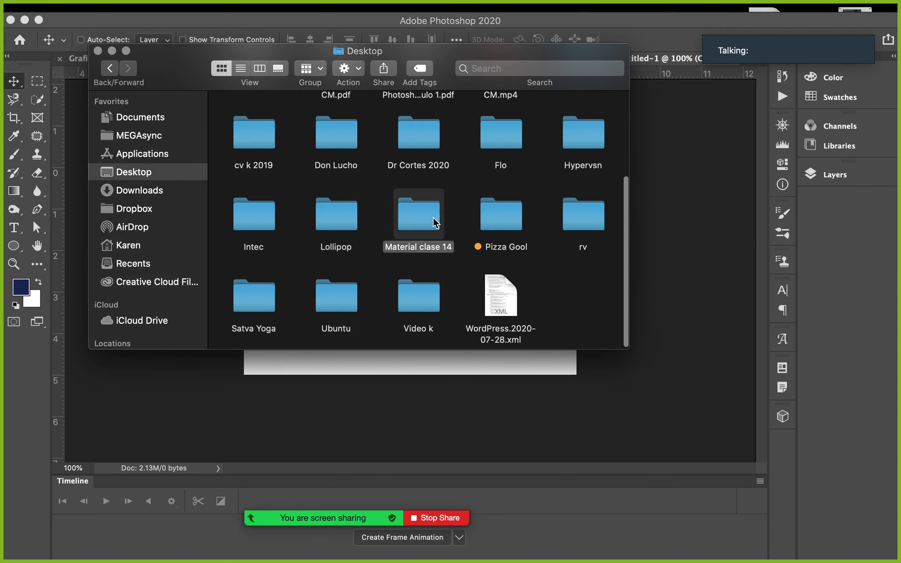
double_click(443, 225)
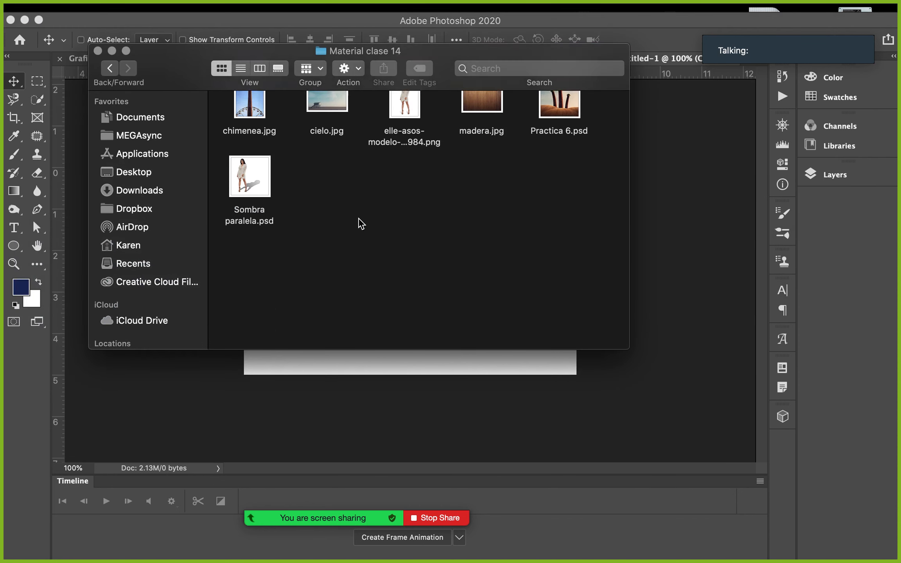
left_click(110, 68)
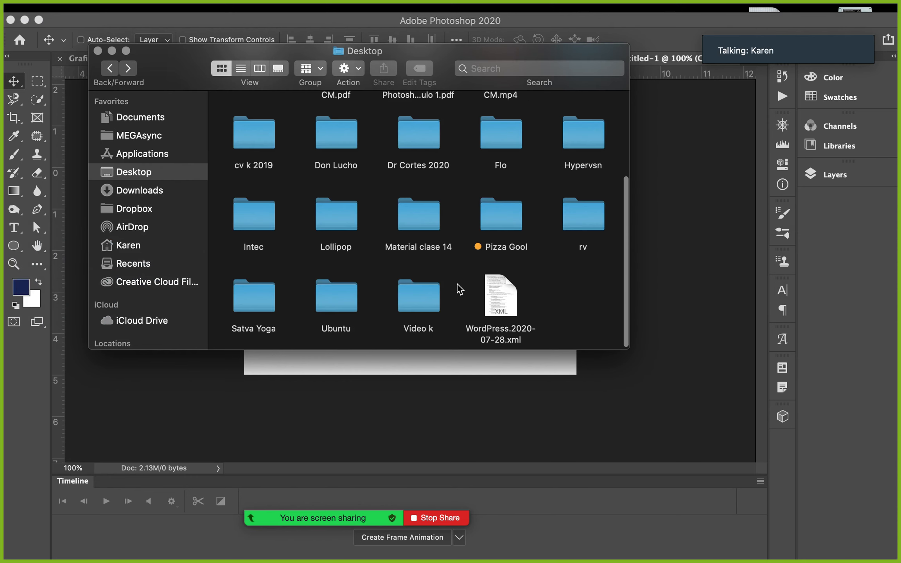
scroll(460, 270, "up", 3)
scroll(459, 270, "down", 3)
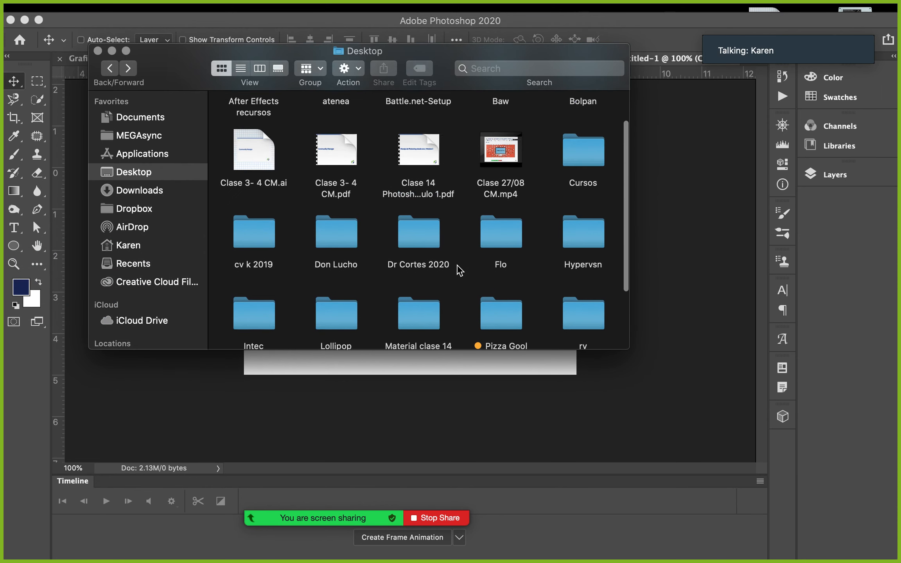
scroll(460, 270, "down", 3)
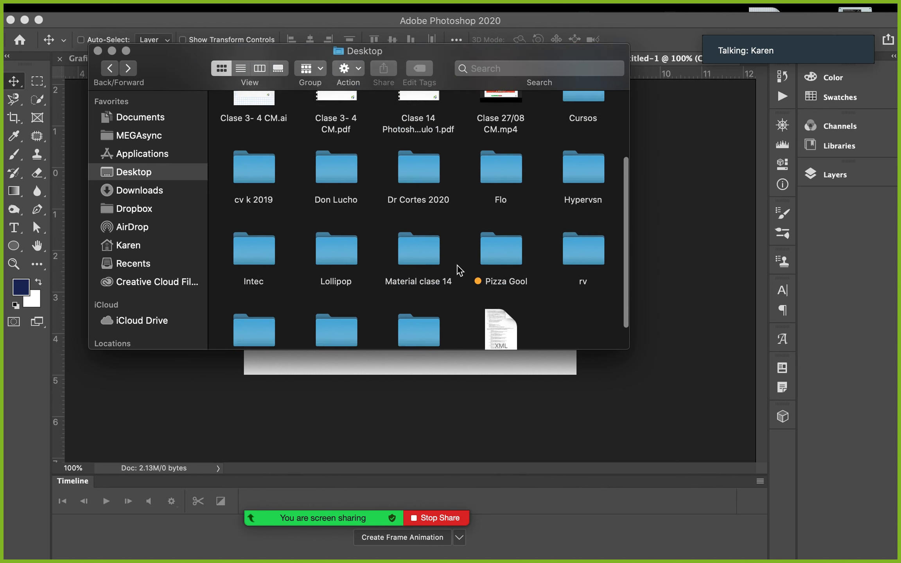
double_click(274, 226)
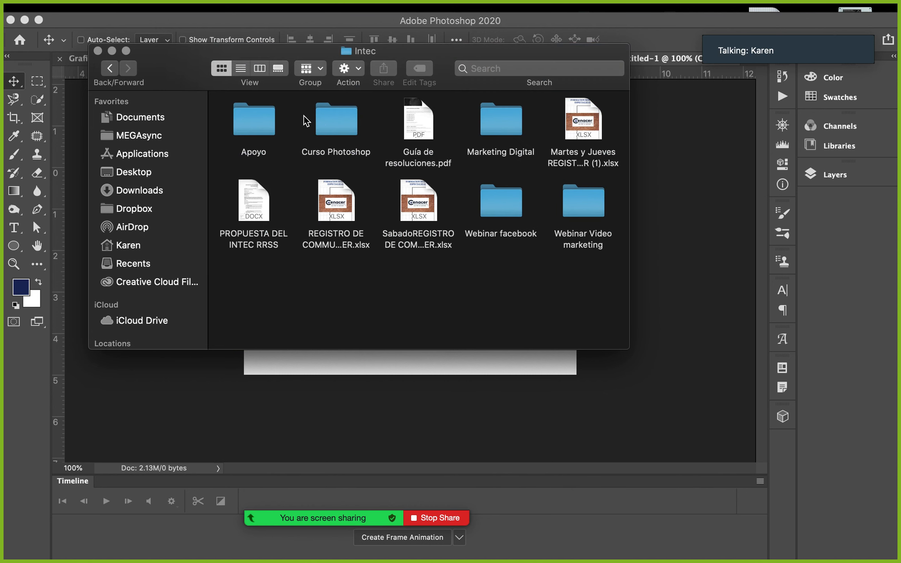
double_click(332, 128)
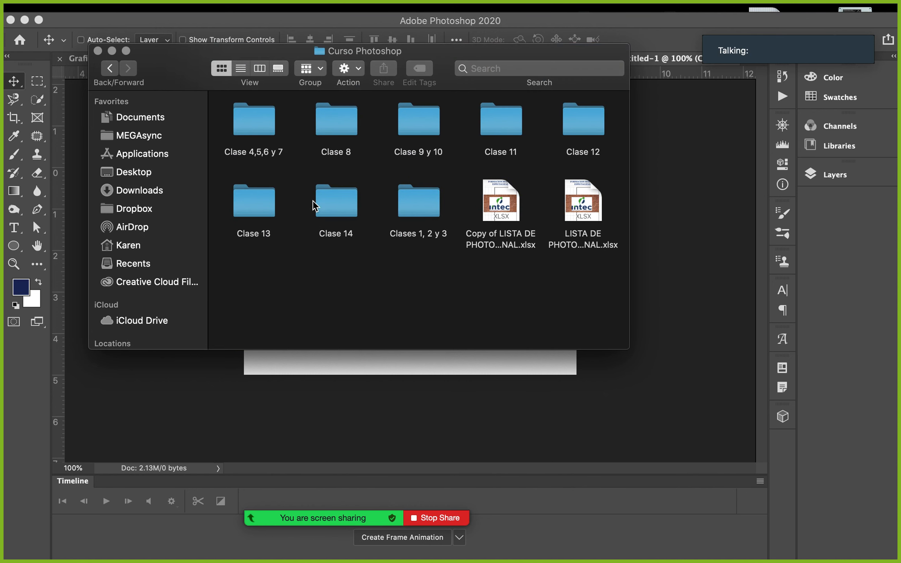
double_click(339, 212)
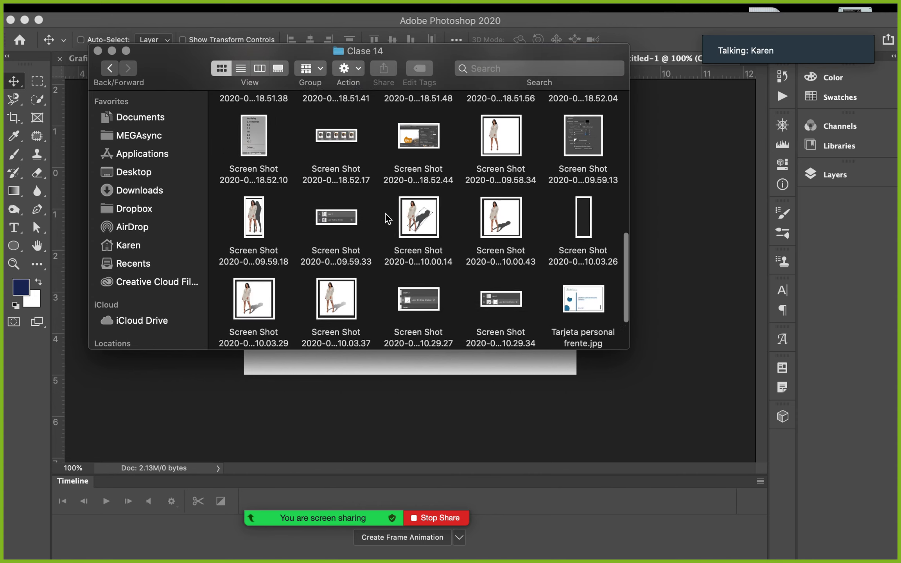
Step: Look through the Clase 14 files and preview the 18.03.44 screenshot of the personal card
scroll(386, 217, "down", 3)
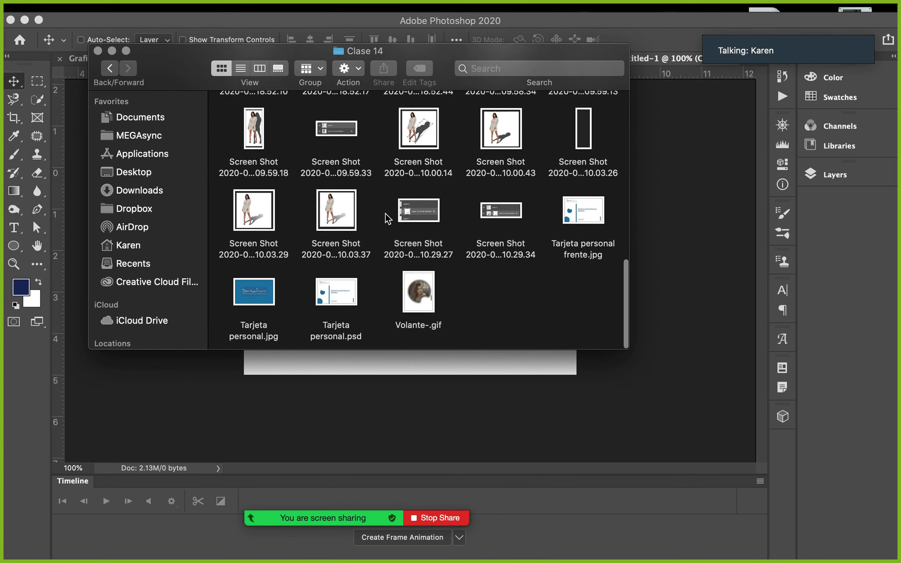
scroll(388, 218, "up", 10)
scroll(387, 218, "up", 3)
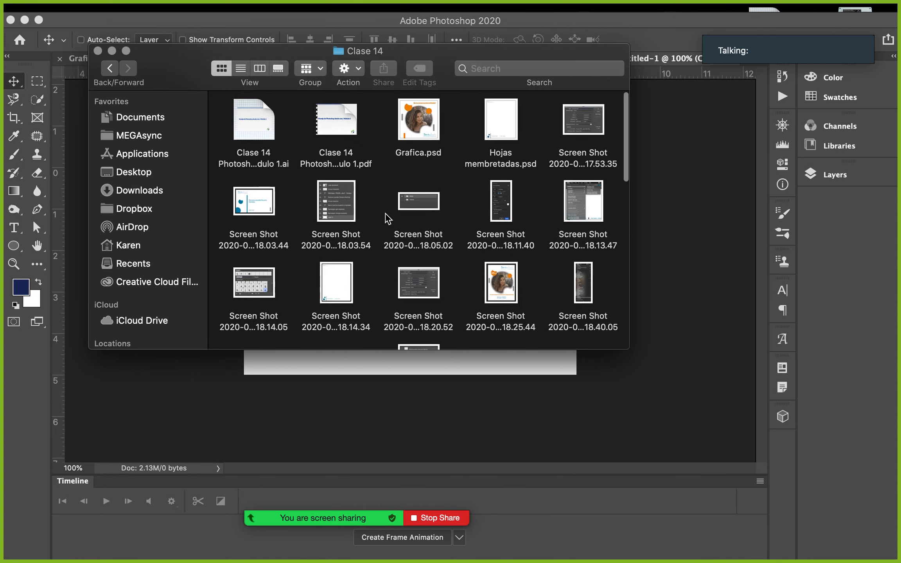
left_click(265, 194)
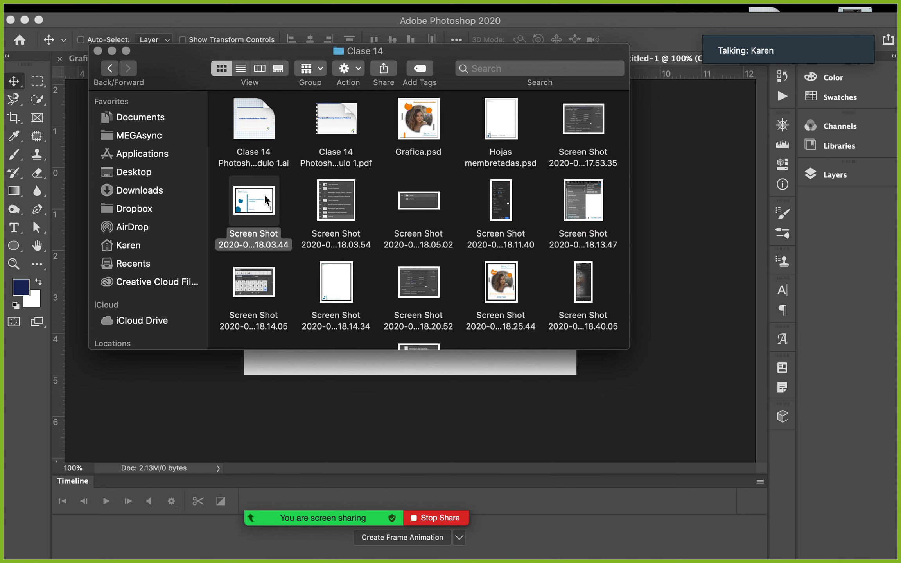
key("space")
key("space")
left_click(693, 165)
key("super+Tab")
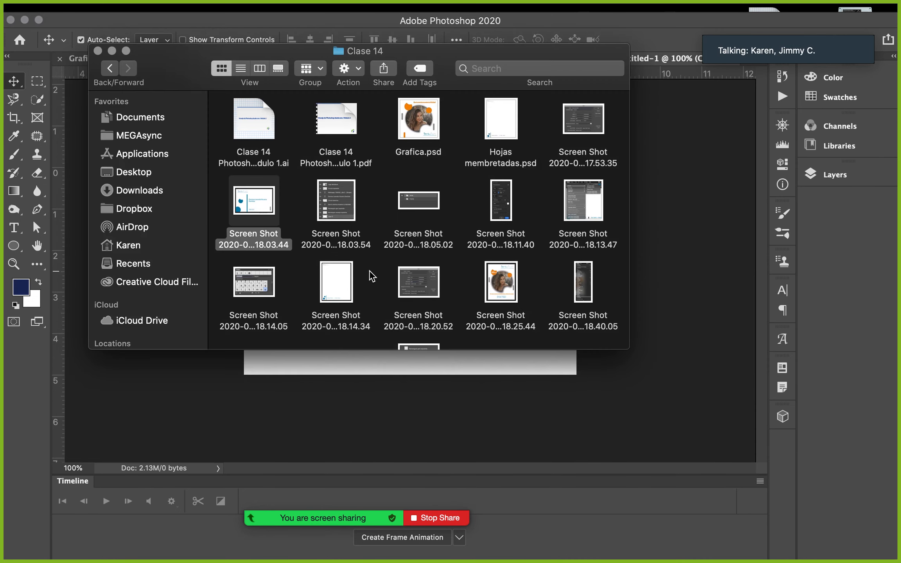
Step: Open Tarjeta personal.psd from the Clase 14 folder in Photoshop
scroll(253, 198, "down", 15)
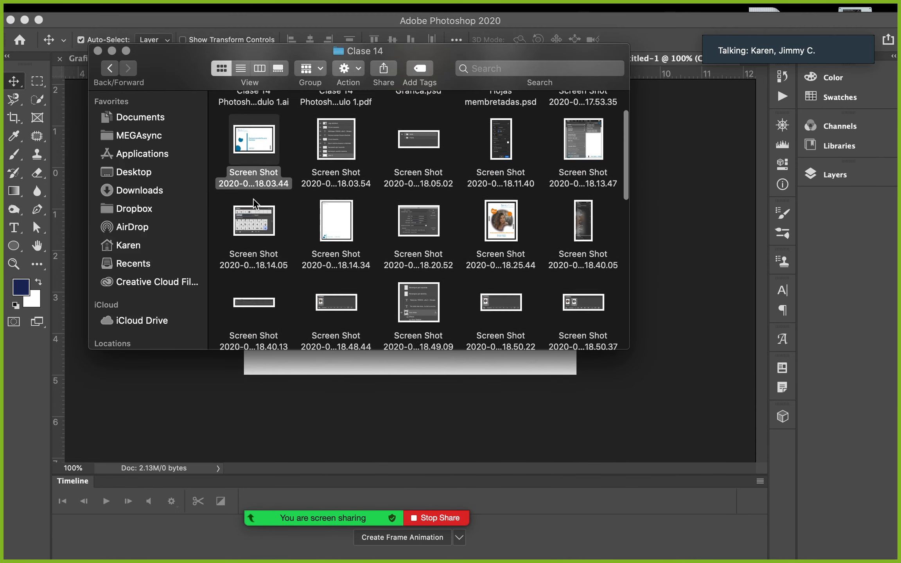
scroll(253, 199, "down", 5)
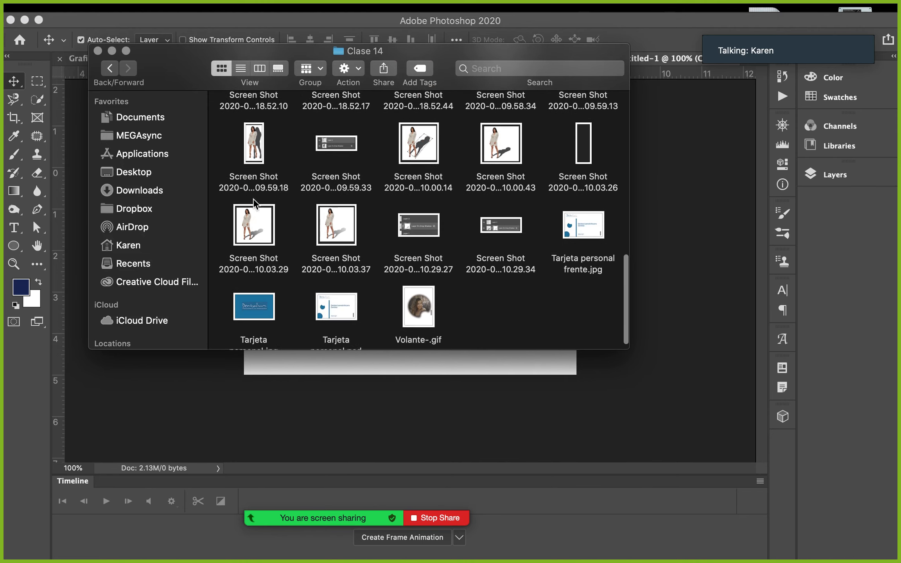
double_click(345, 298)
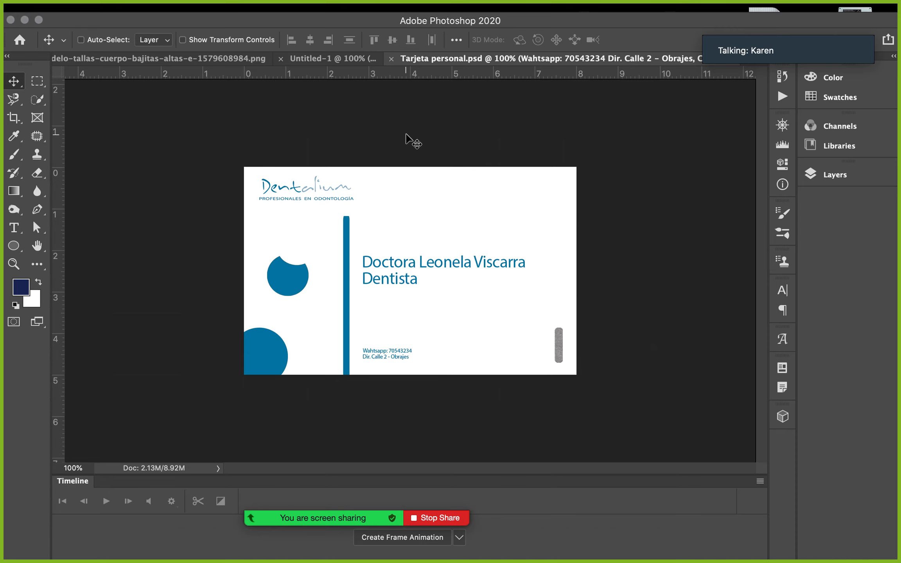
Step: Compare the new document's 8 × 5 cm size in pixels and centimeters, and close the settings without creating a document
key("super+n")
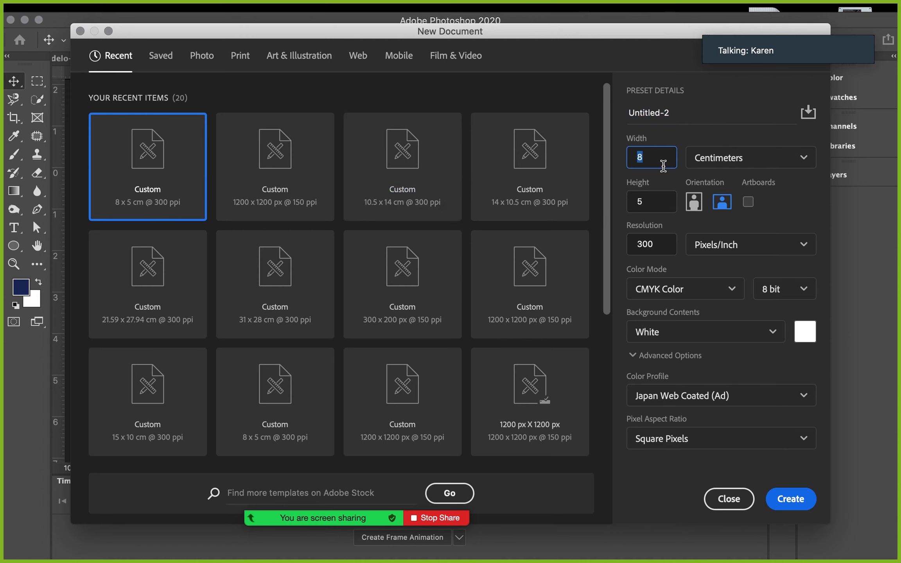
left_click(717, 161)
left_click(726, 184)
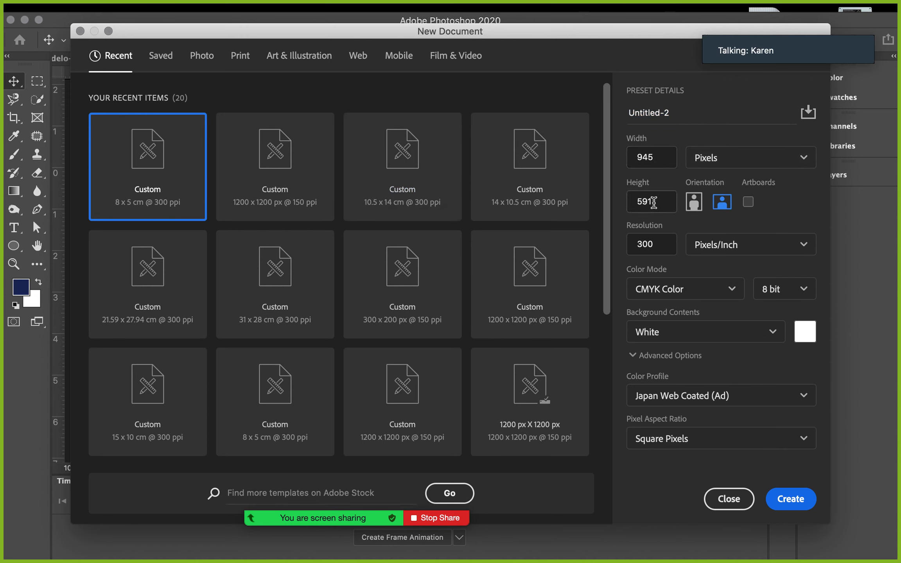
left_click(717, 158)
left_click(732, 236)
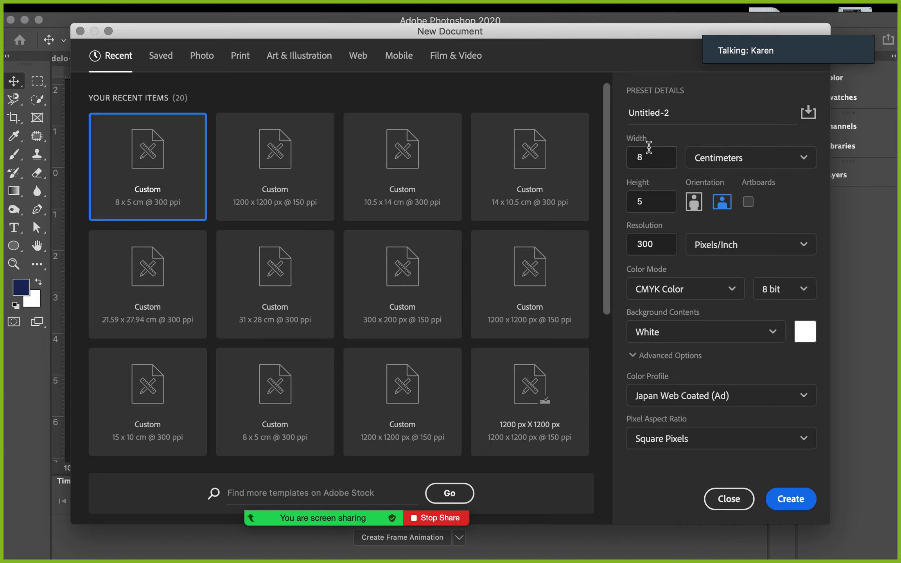
left_click(729, 500)
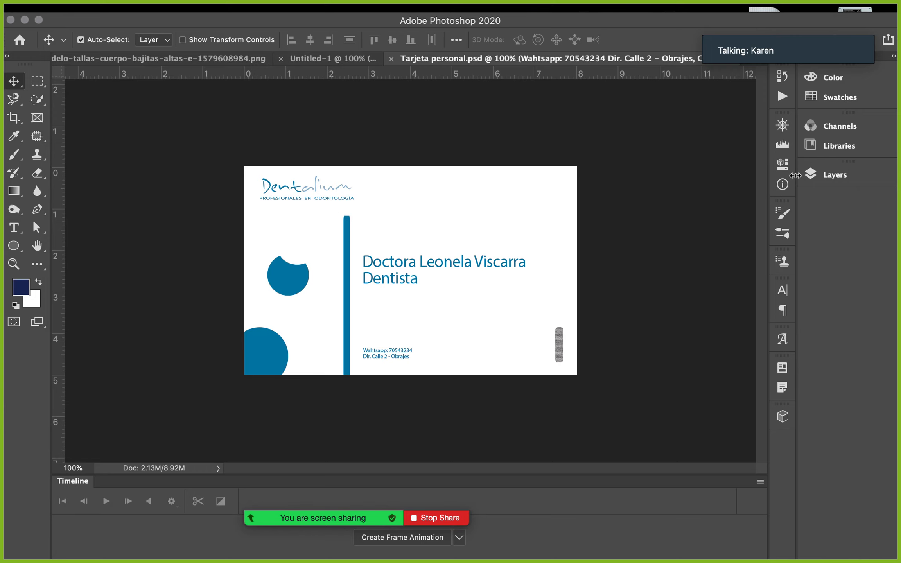
Step: Show the card's layers, collapse the Frente group, and move the Dentalium logo slightly up and to the left
left_click(829, 175)
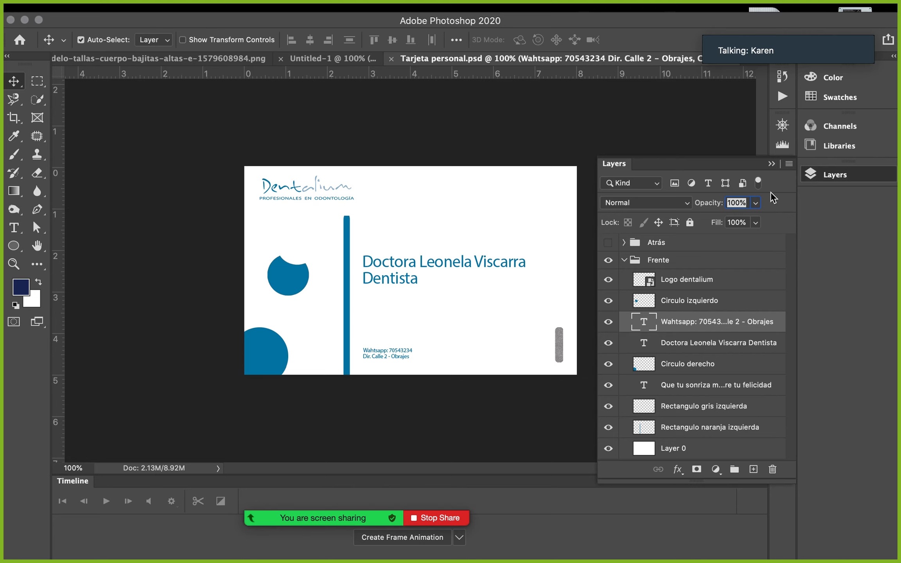
left_click(626, 261)
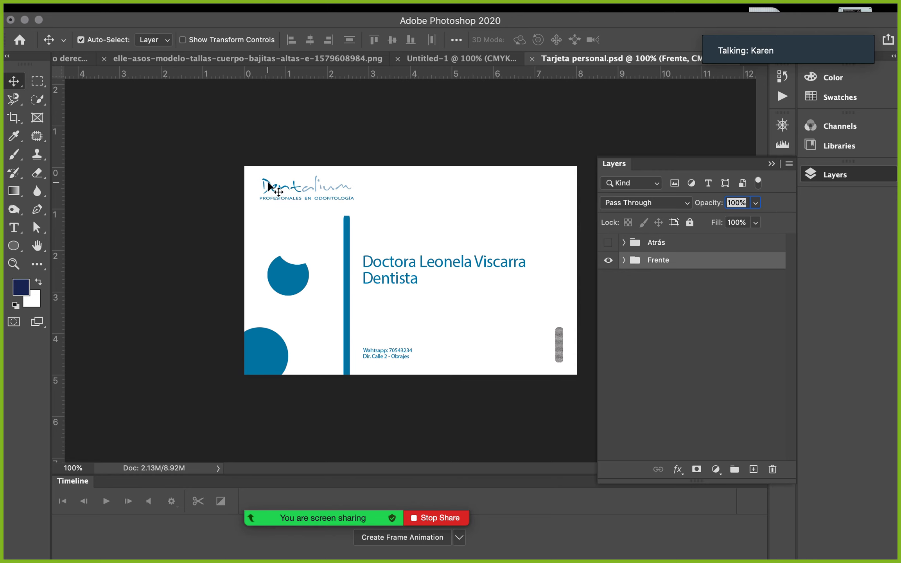
mouse_move(268, 187)
left_mouse_down()
mouse_move(262, 178)
mouse_move(266, 184)
left_mouse_up()
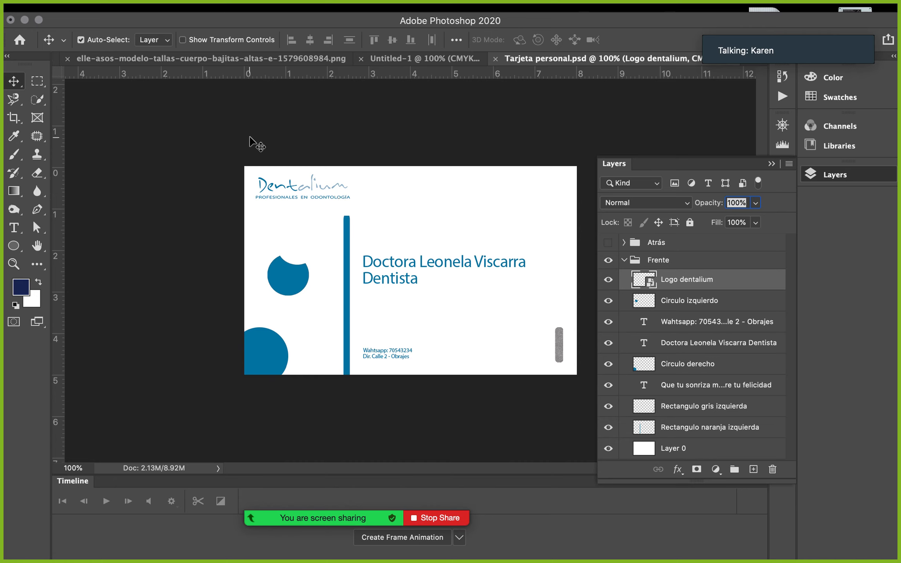
Step: Add the text "Nerak" in 24.48 pt Myriad Pro near the card's upper-right corner
left_click(14, 227)
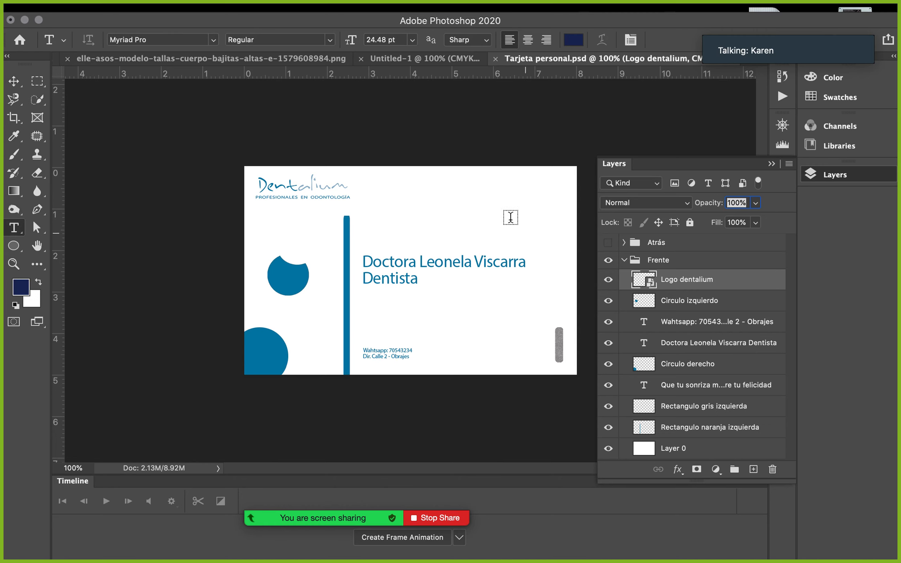
left_click(447, 189)
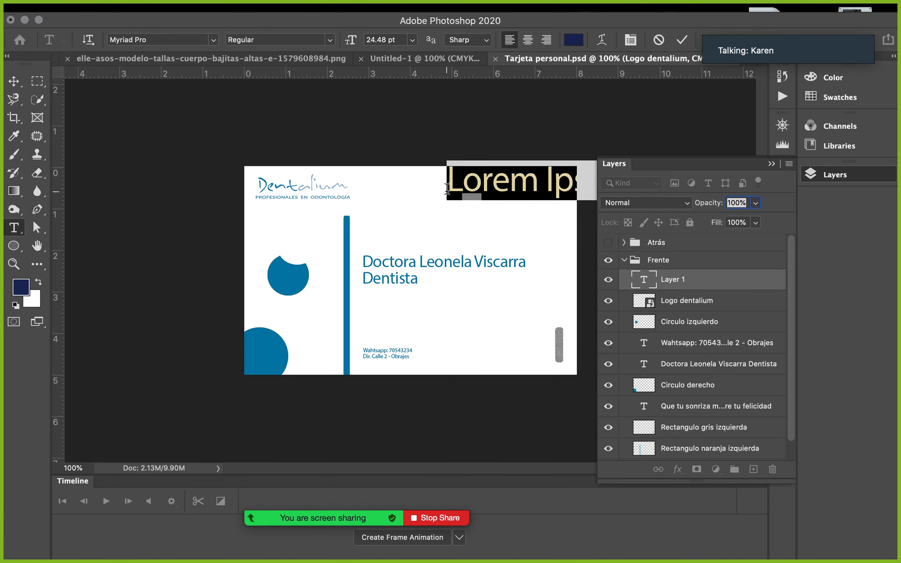
type("NErak")
key("Left")
key("Left")
key("Left")
key("BackSpace")
type("e")
left_click(506, 195)
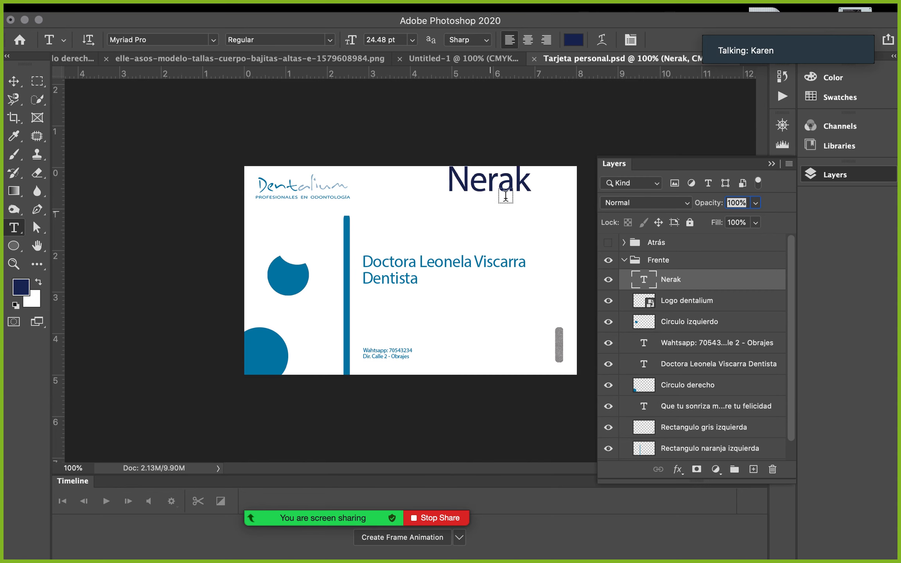
Step: Move the "Nerak" text down and to the left so it sits fully inside the card
key("ctrl+t")
left_click_drag(504, 181, 469, 201)
key("Return")
Step: Change the font of the "Nerak" text to Ackbar
double_click(469, 192)
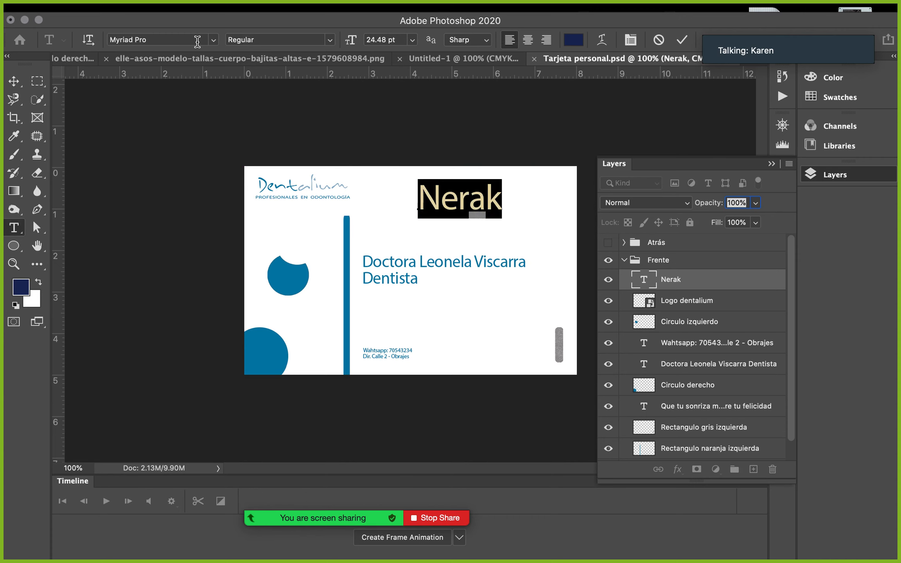
left_click(215, 41)
left_click(214, 41)
left_click(215, 41)
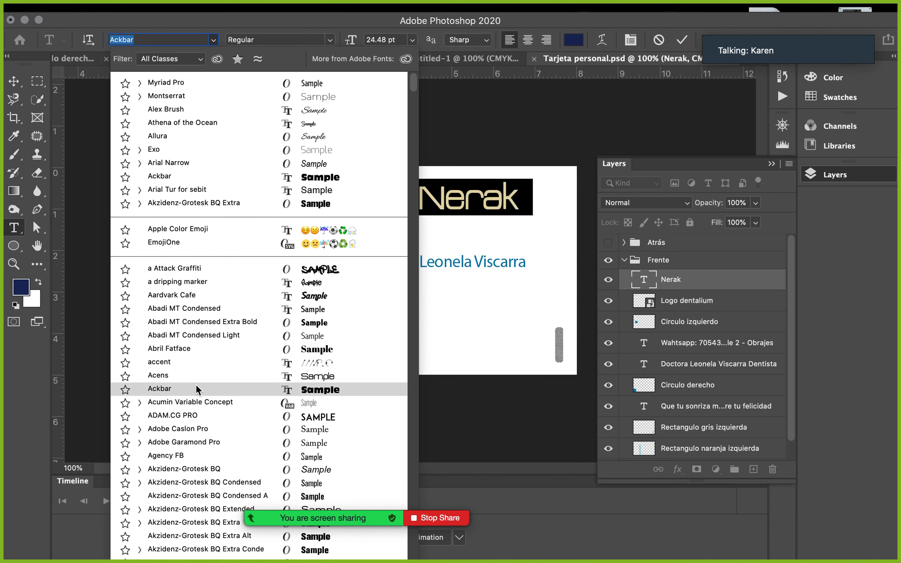
left_click(198, 390)
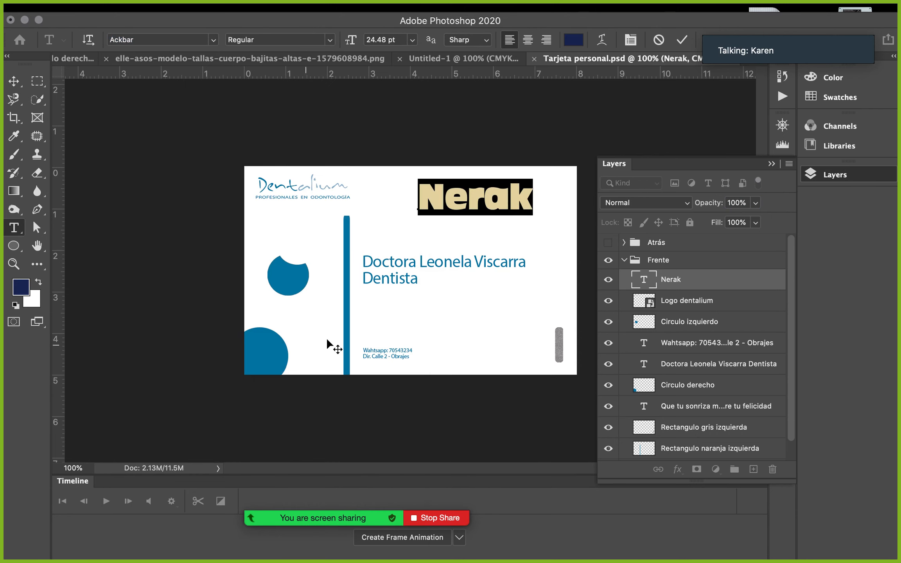
left_click(328, 339)
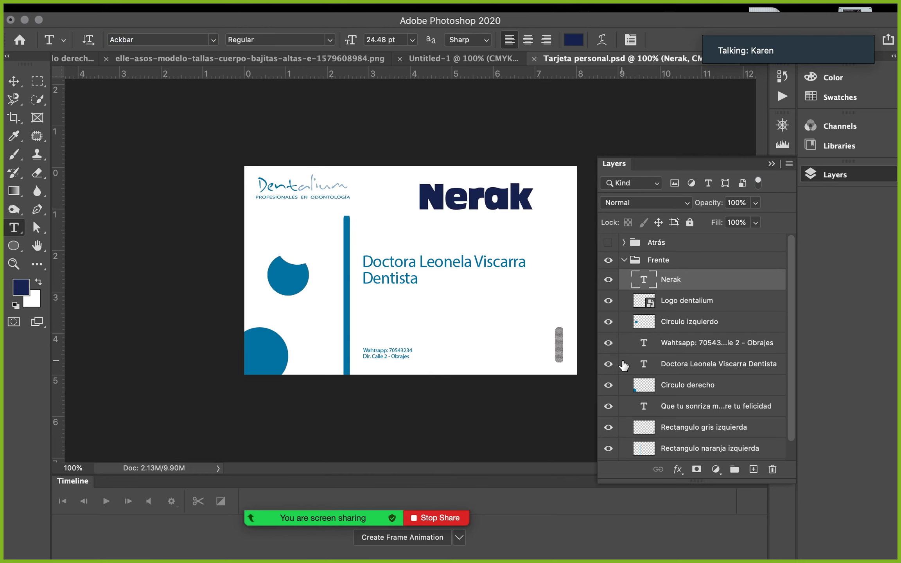
Step: Switch to Chrome, open dafont.com in a new tab, and go to its Gótico font categories
mouse_move(819, 538)
left_click(809, 522)
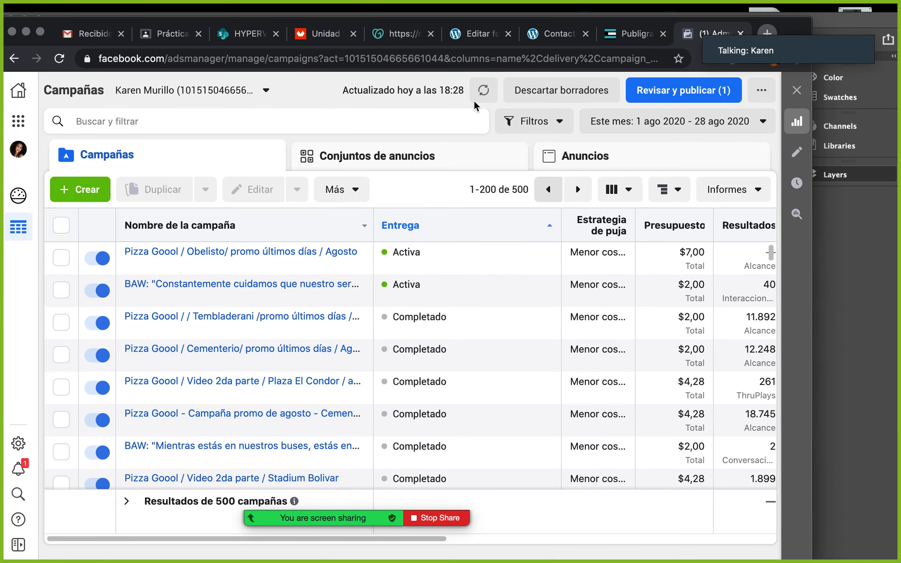
left_click(768, 33)
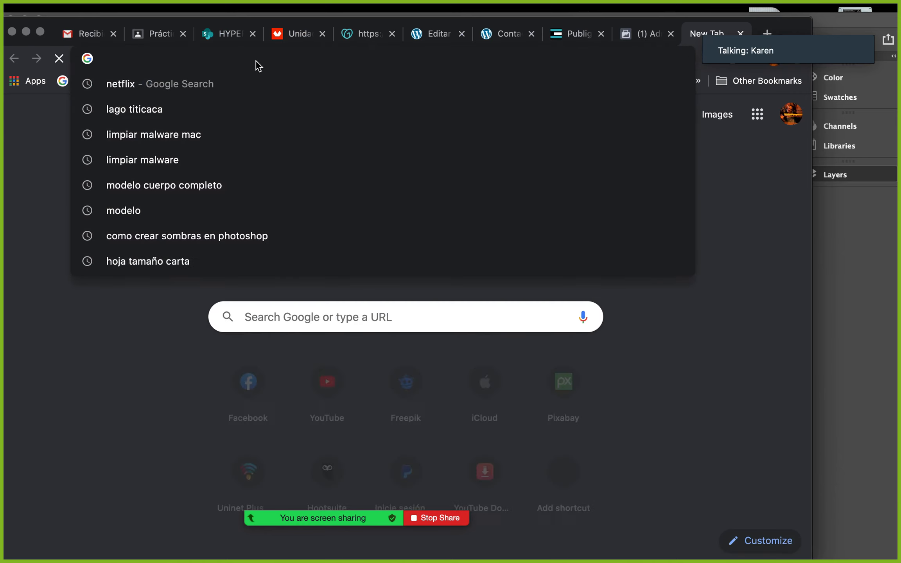
type("DAfont.com")
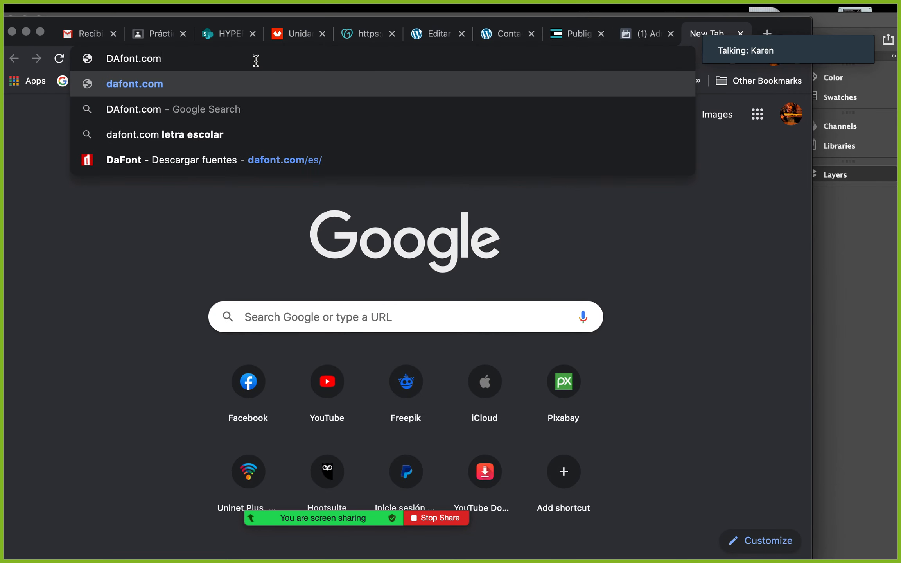
key("Return")
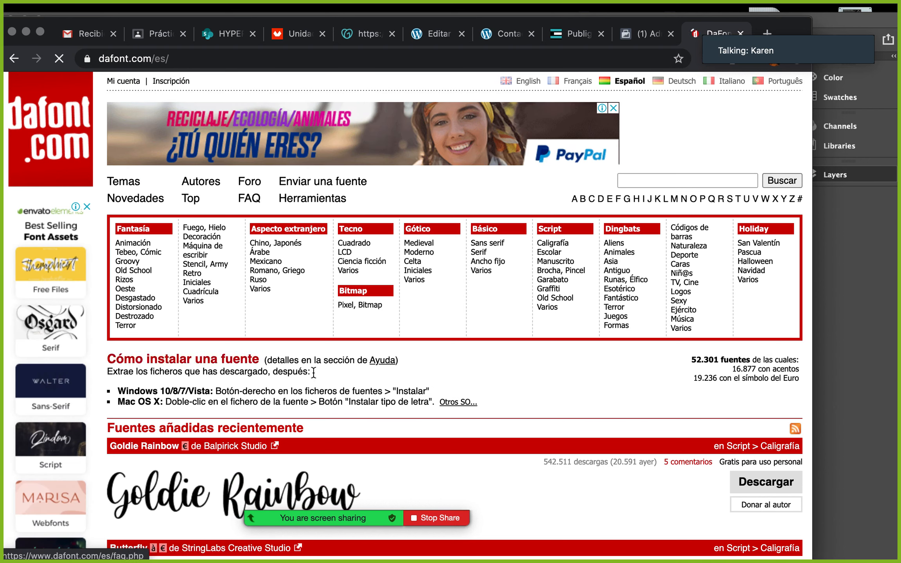
left_click(433, 255)
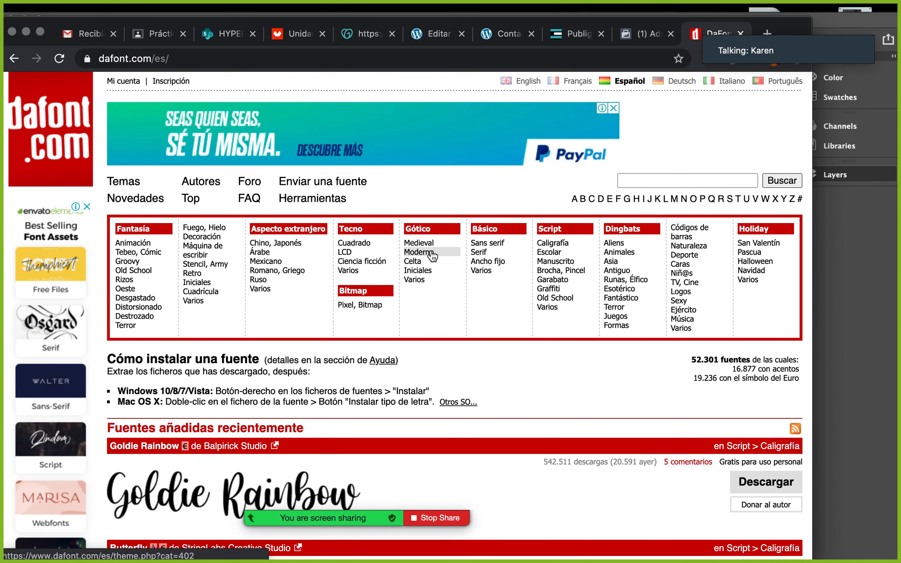
Step: Open dafont's Básico > Sans serif category and preview its fonts with the text "Nerak"
scroll(519, 405, "down", 10)
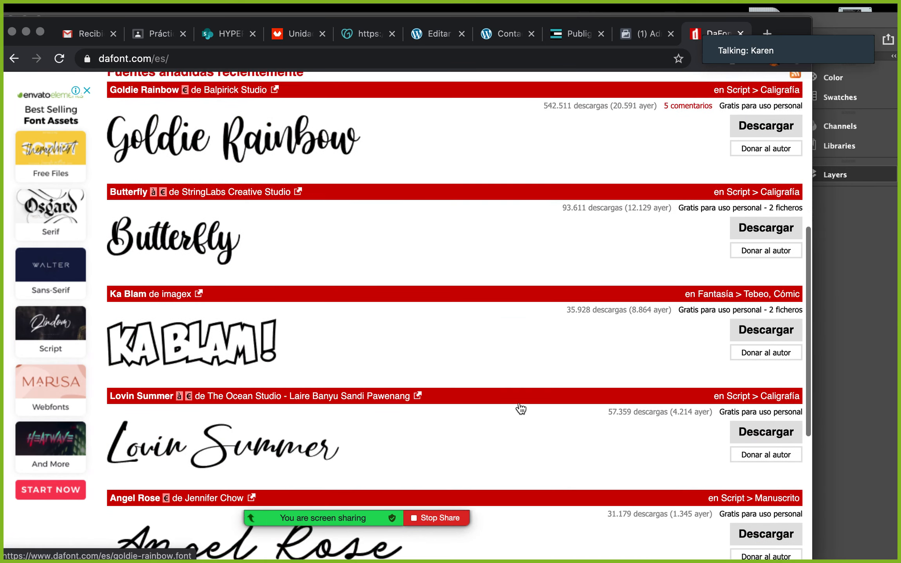
scroll(521, 407, "up", 15)
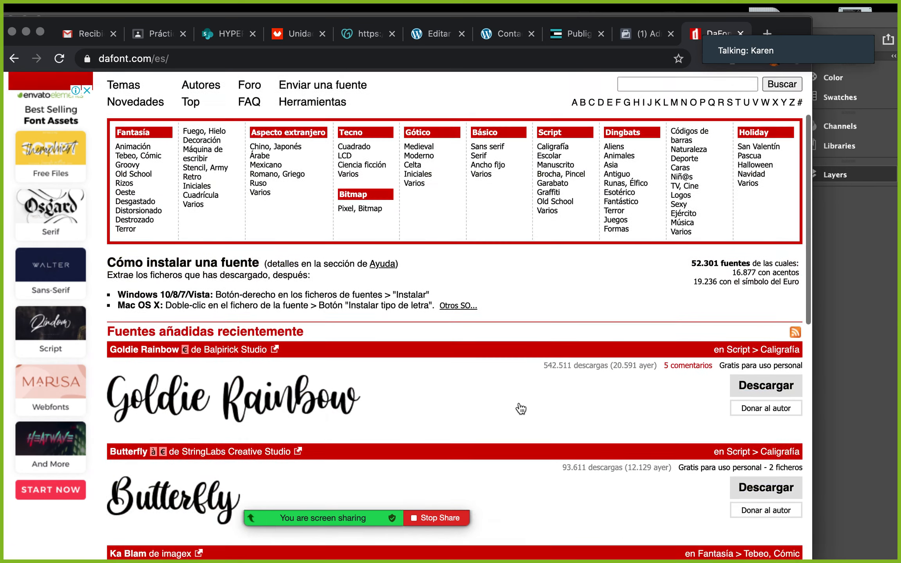
scroll(519, 402, "down", 1)
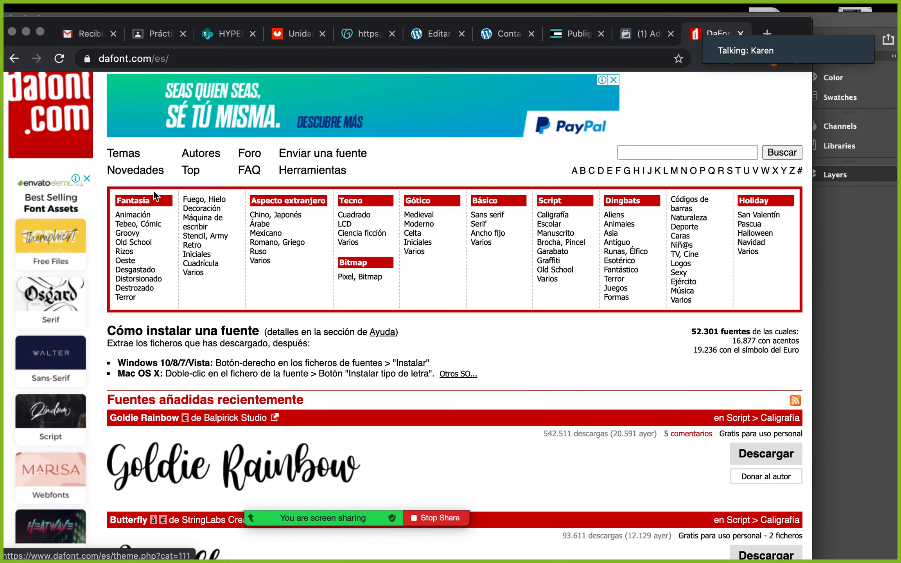
scroll(569, 409, "down", 7)
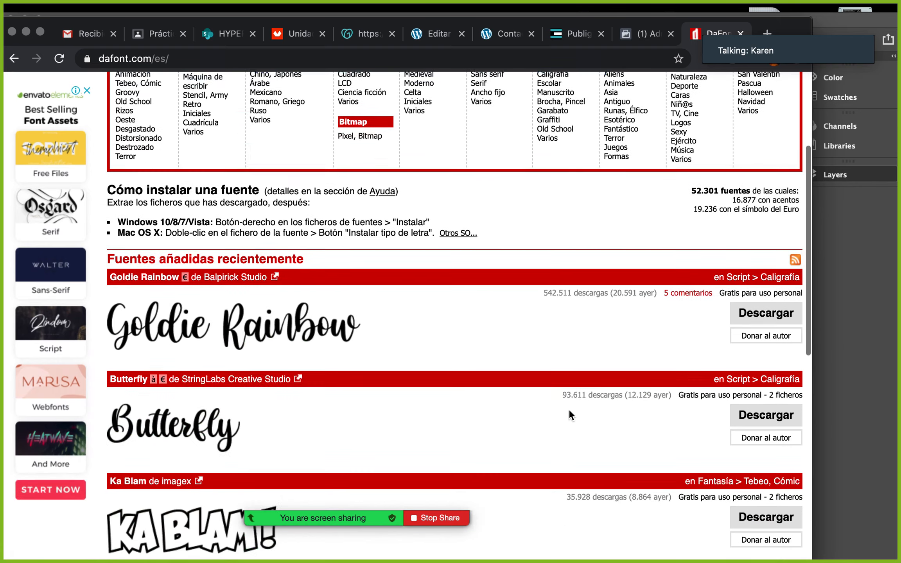
scroll(569, 409, "down", 9)
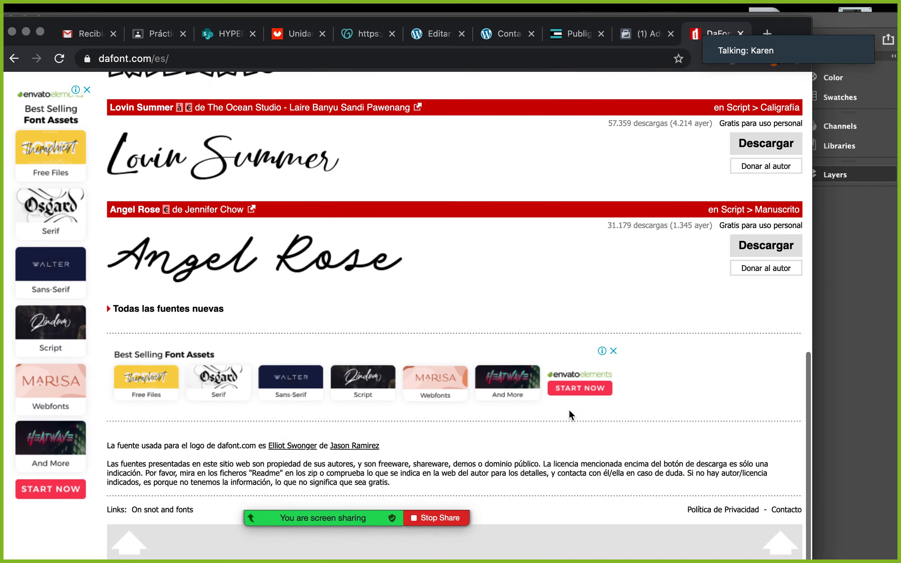
scroll(569, 409, "up", 20)
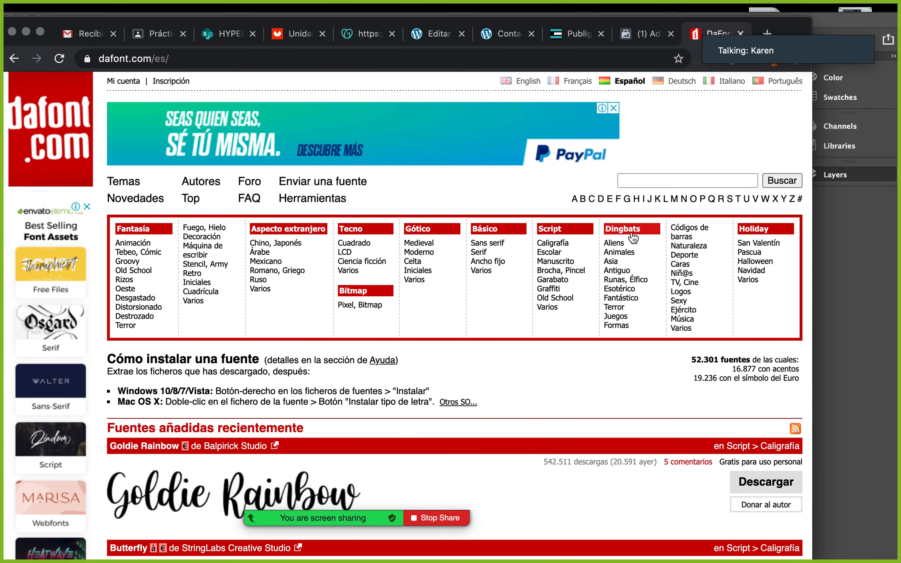
left_click(495, 246)
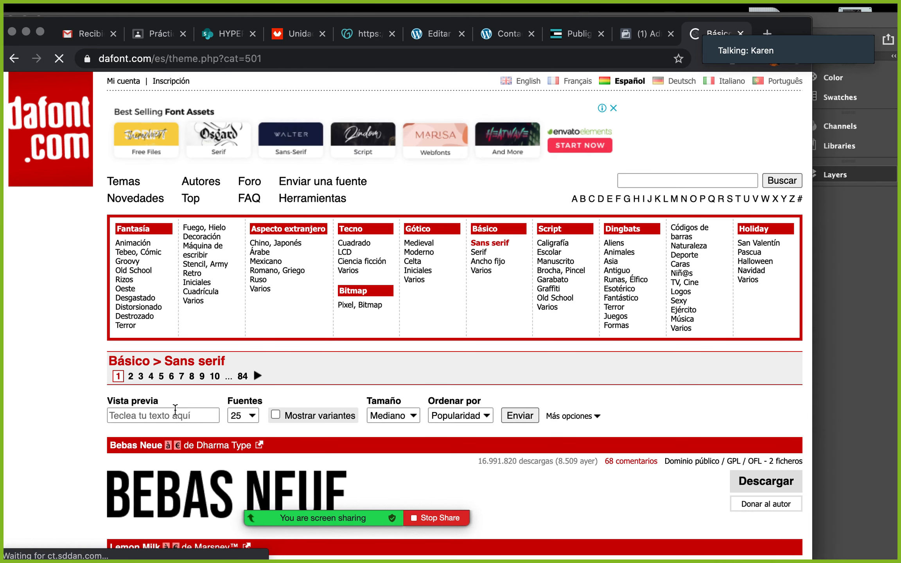
left_click(177, 415)
type("Nerak")
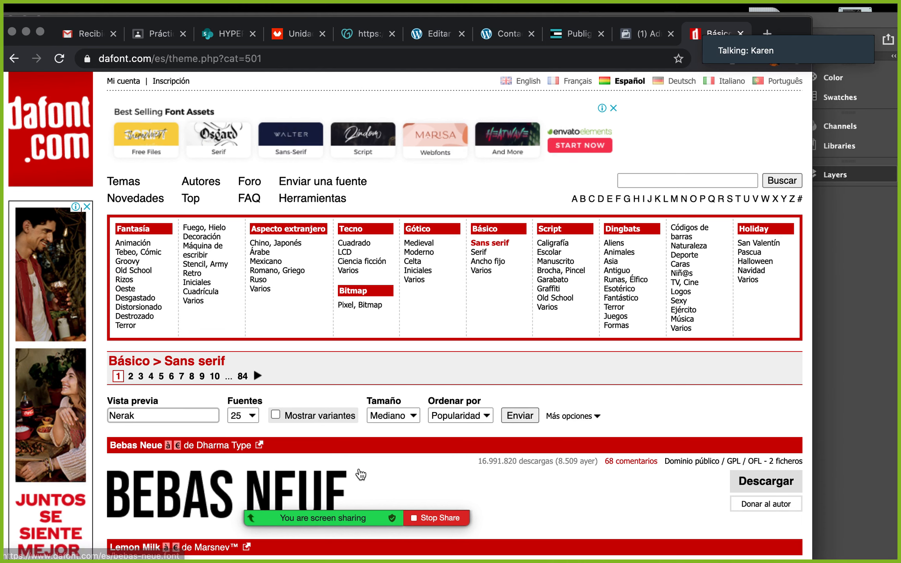
left_click(522, 418)
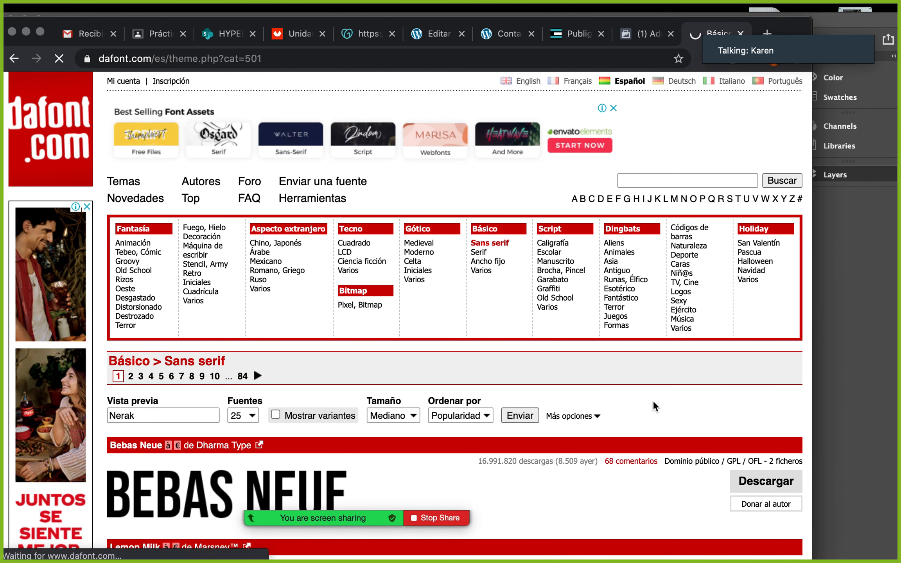
Step: Look through the Sans serif previews of "Nerak" and download the Azonix font to the Desktop as a zip archive named azonix
scroll(653, 403, "down", 5)
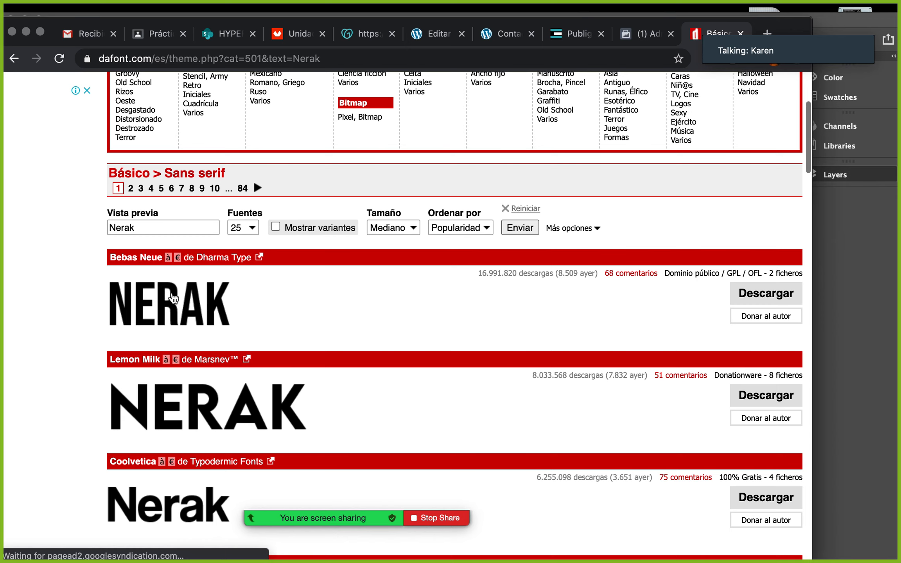
scroll(215, 342, "down", 3)
scroll(214, 344, "down", 12)
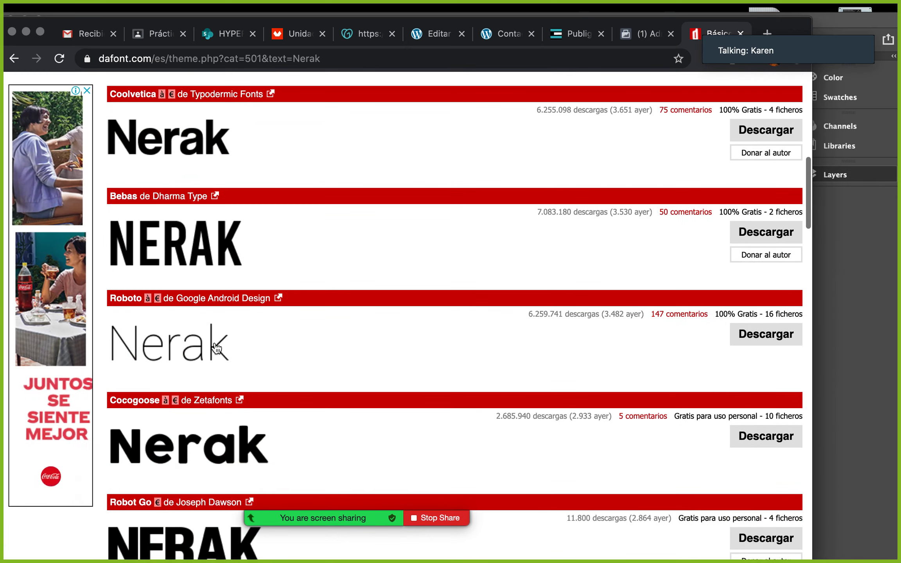
scroll(216, 348, "down", 13)
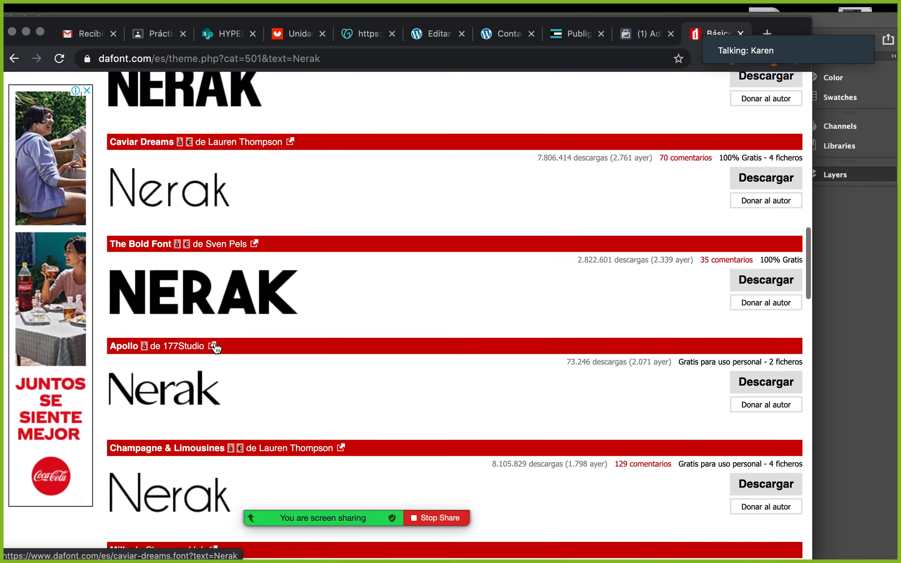
scroll(217, 348, "down", 12)
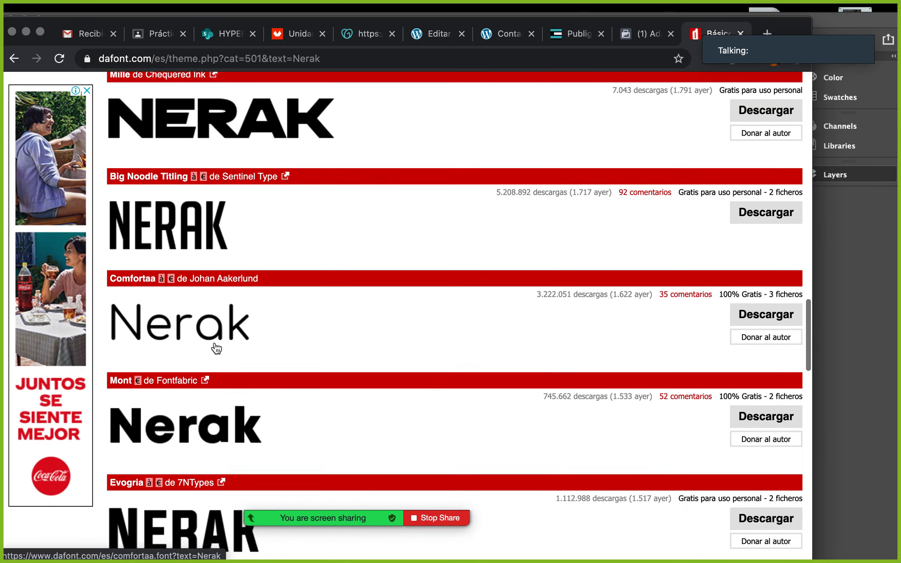
scroll(216, 348, "down", 5)
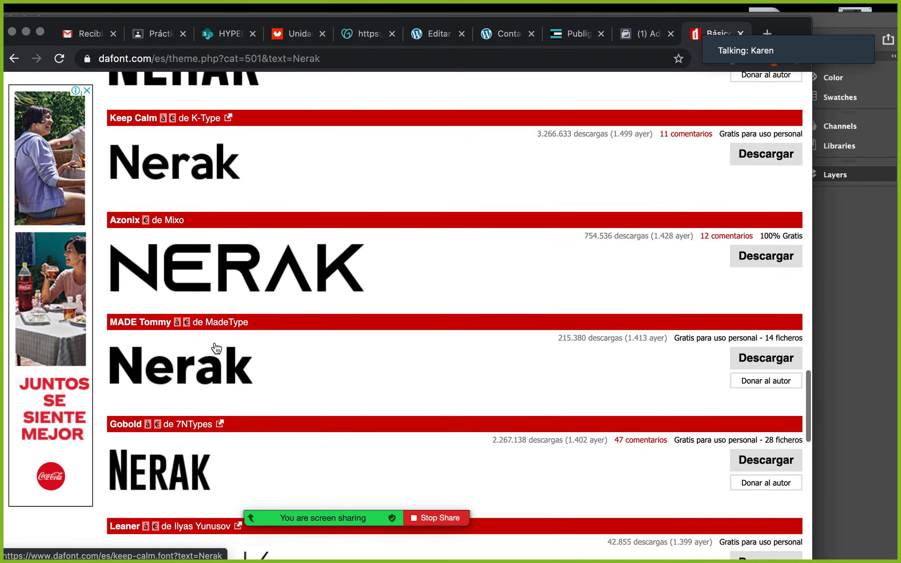
left_click(763, 251)
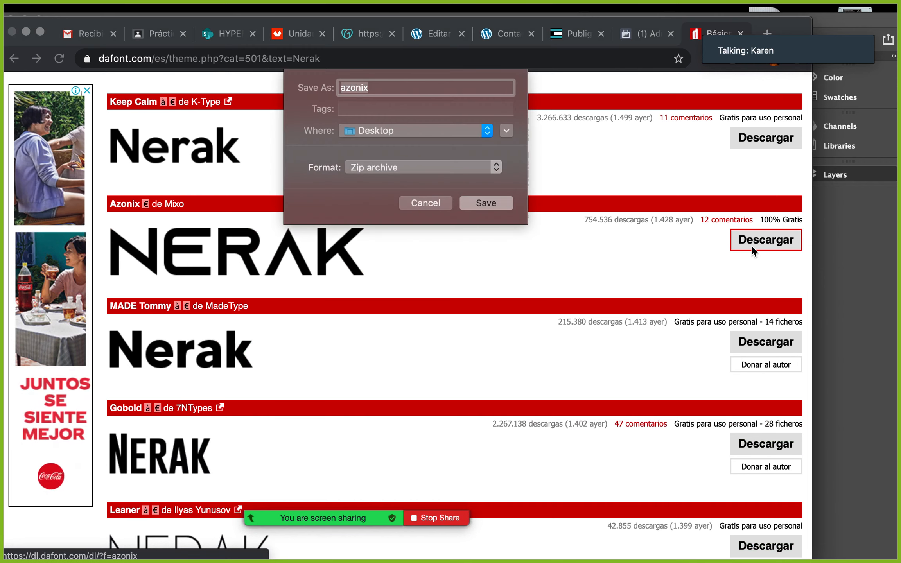
left_click(486, 203)
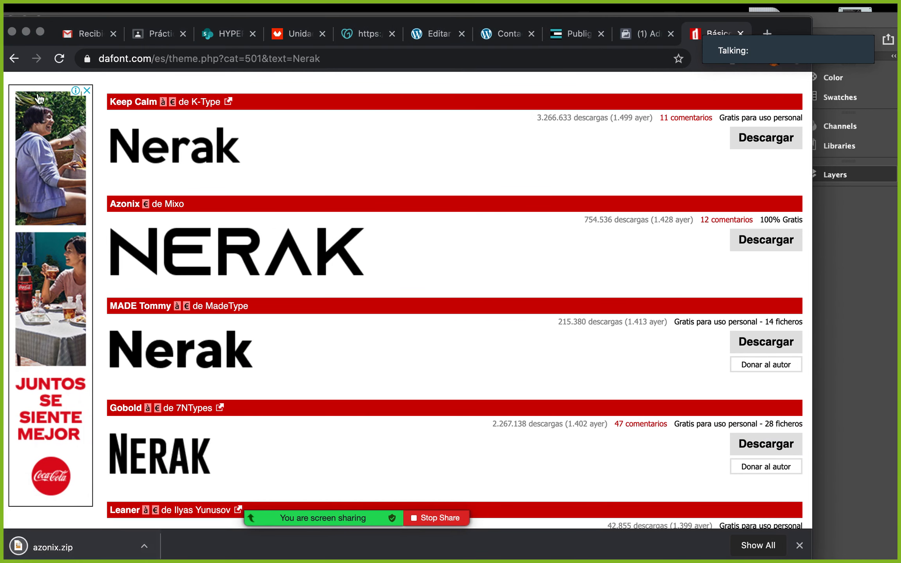
Step: Minimise Chrome and Photoshop to reach the desktop, and extract azonix.zip there
left_click(26, 31)
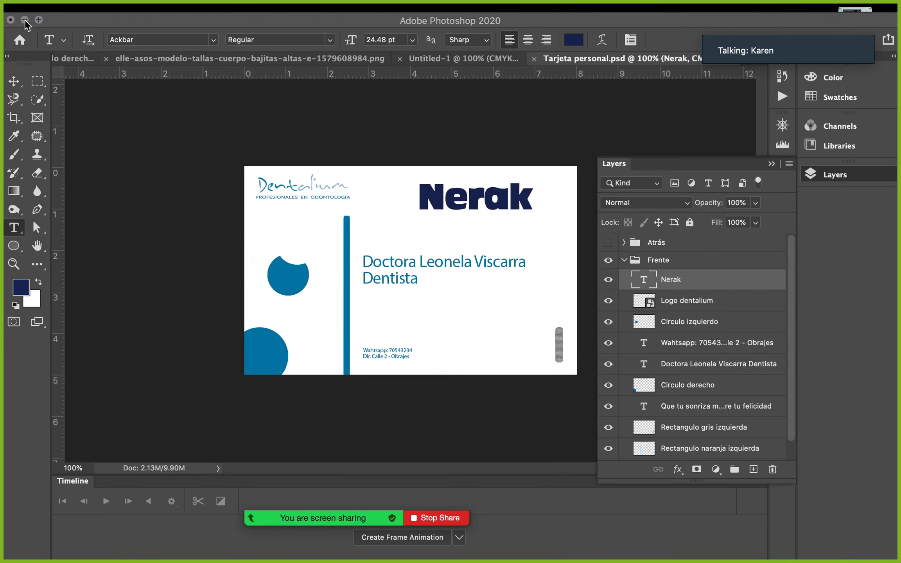
left_click(24, 20)
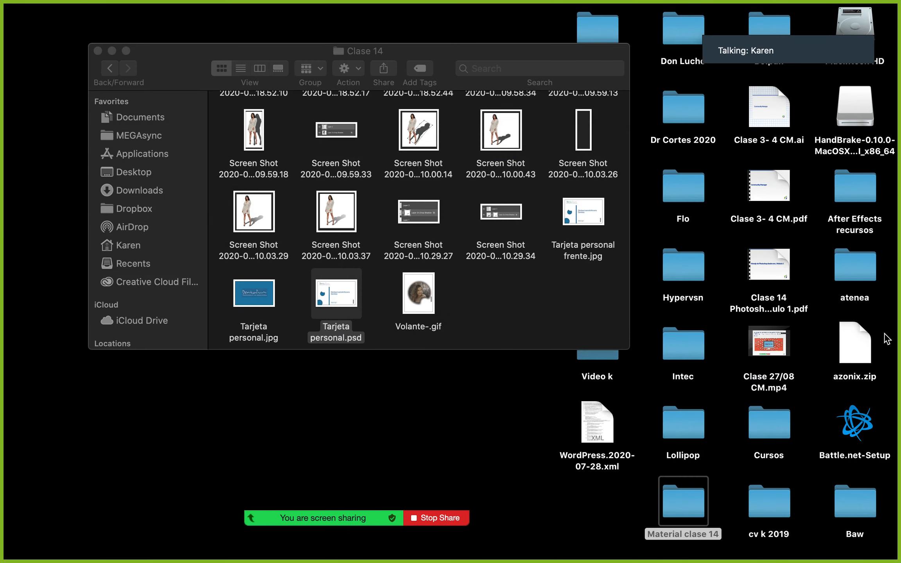
left_click(866, 346)
double_click(864, 342)
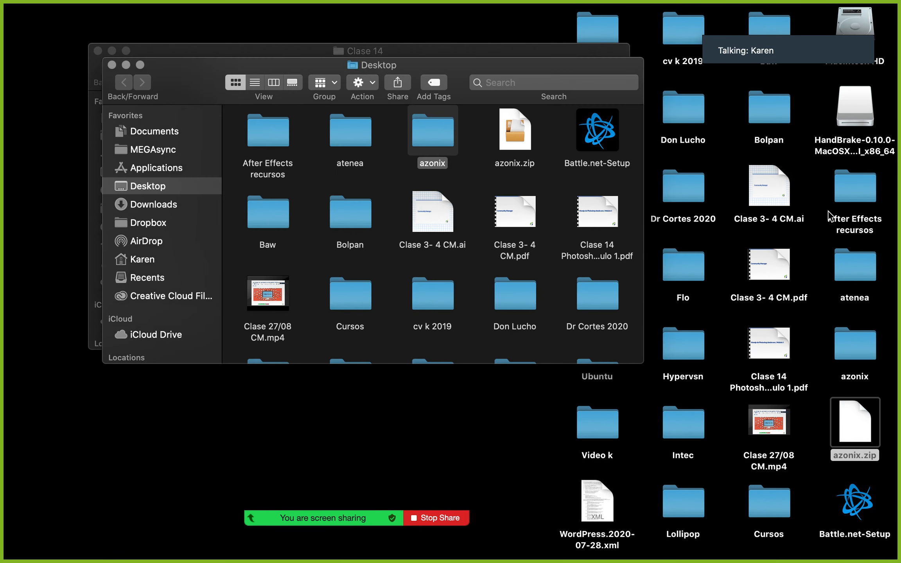
Step: Install the font Azonix.otf from the extracted azonix folder, and close the font manager and the folder window
double_click(858, 348)
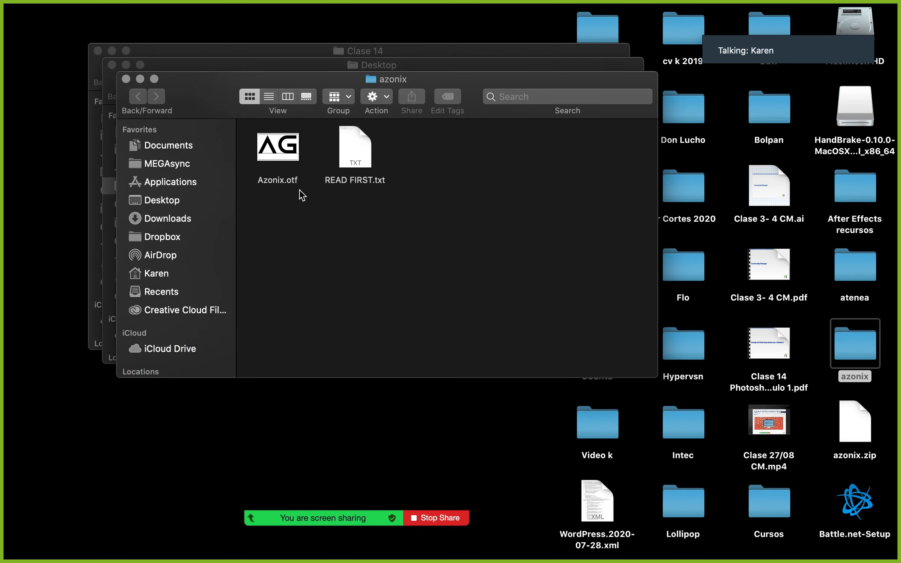
double_click(288, 155)
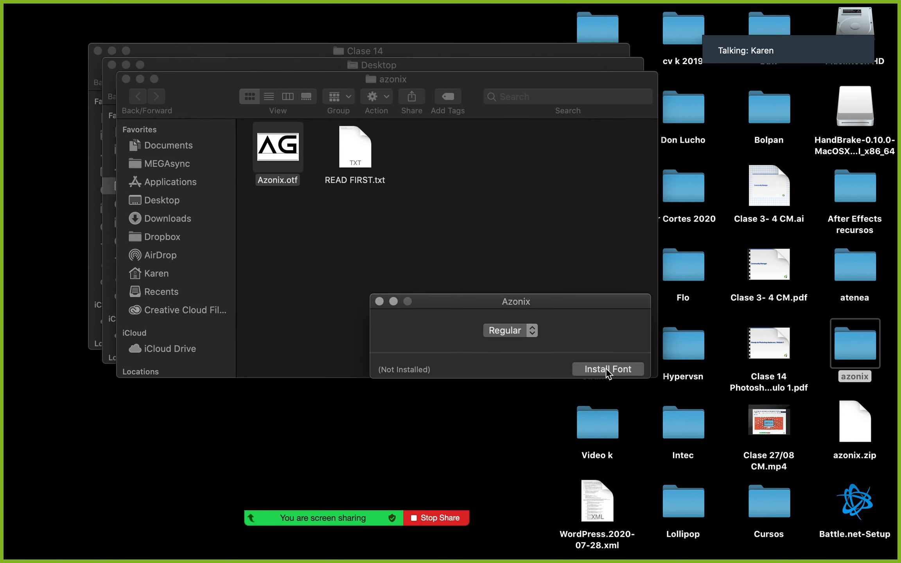
left_click(607, 368)
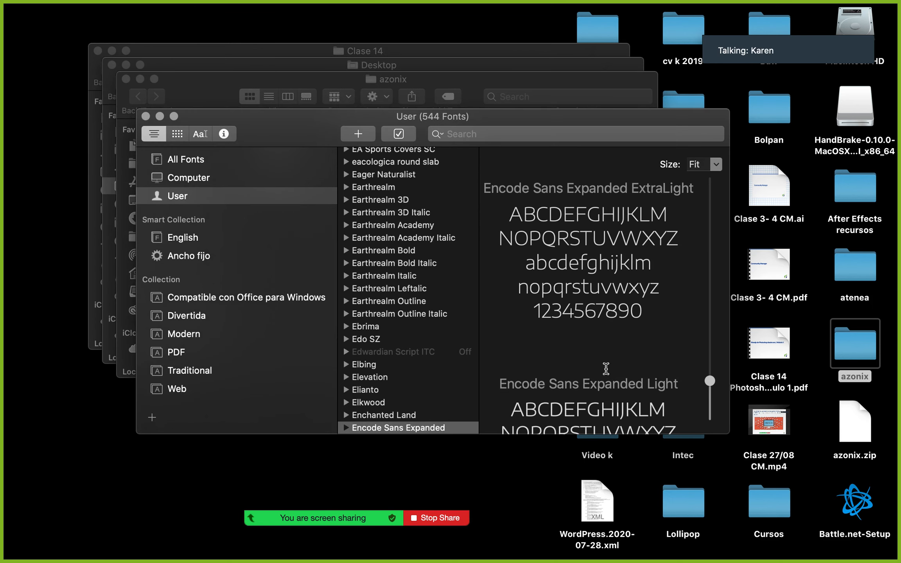
left_click(145, 116)
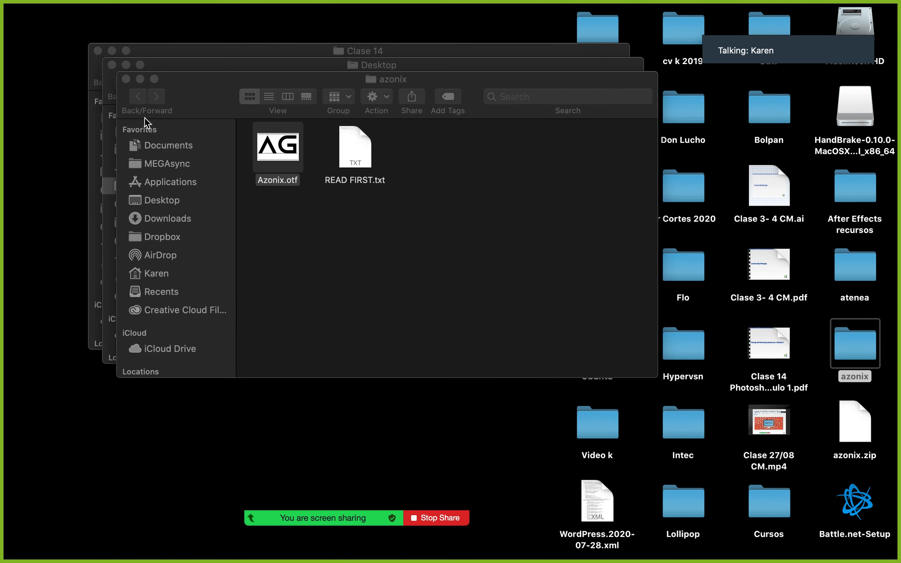
left_click(126, 78)
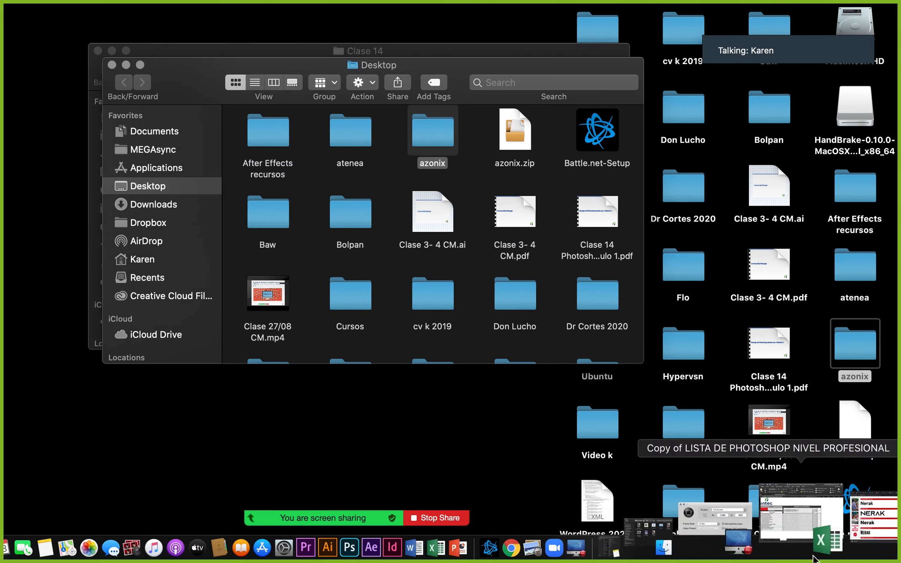
Step: Switch back to Tarjeta personal.psd in Photoshop, ignoring the heavy memory usage alert
left_click(856, 535)
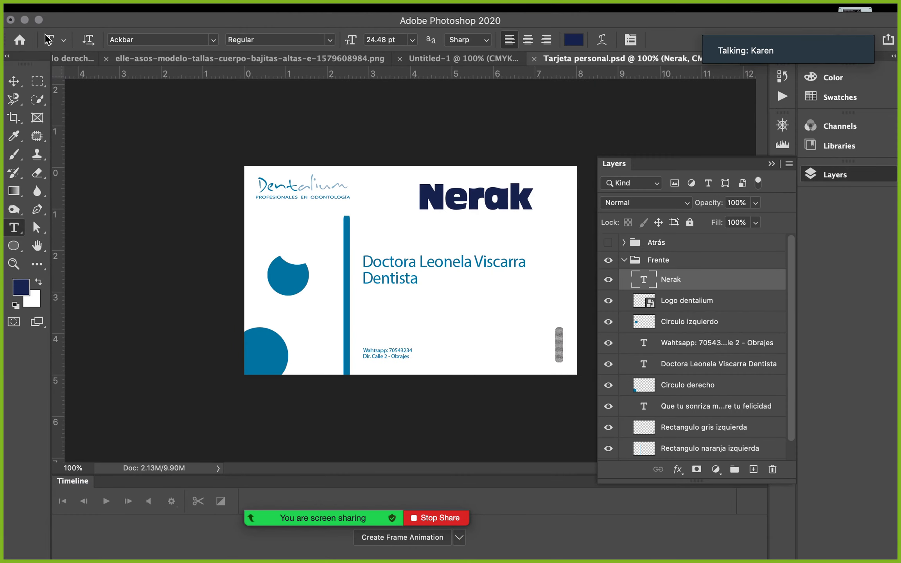
left_click(25, 20)
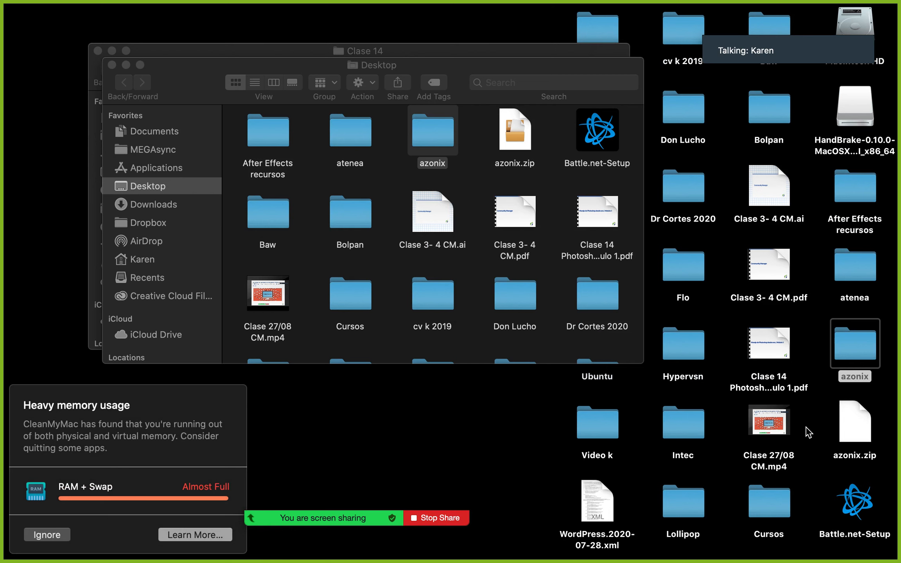
left_click(47, 535)
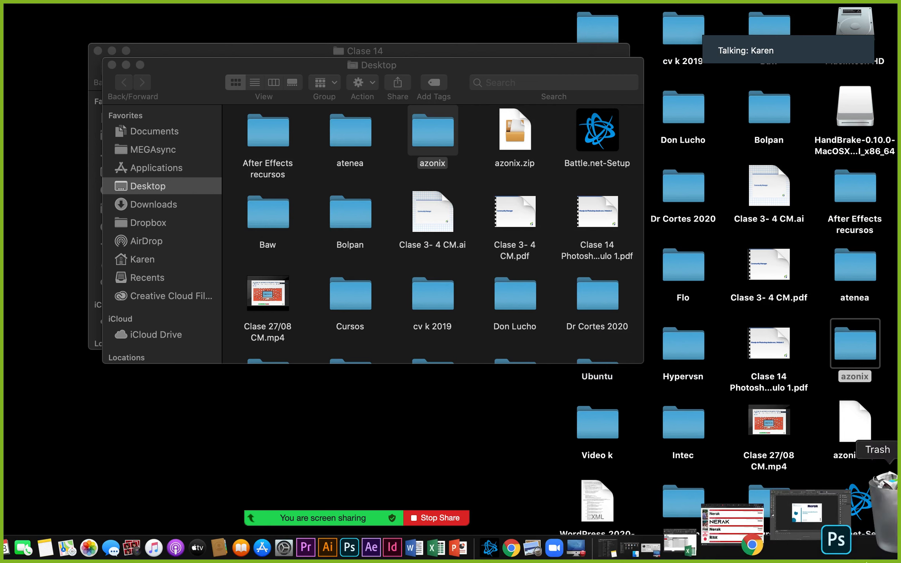
left_click(857, 547)
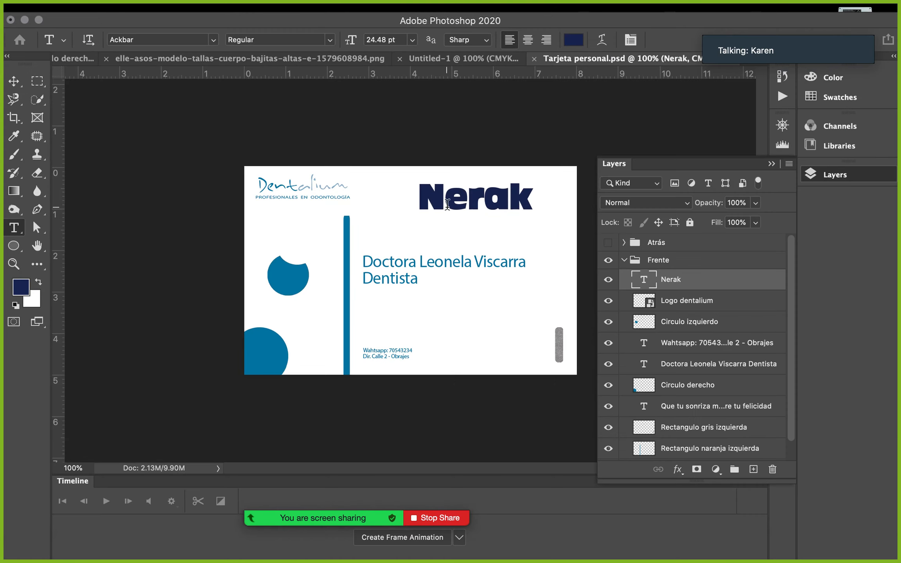
left_click(447, 204)
left_click(837, 22)
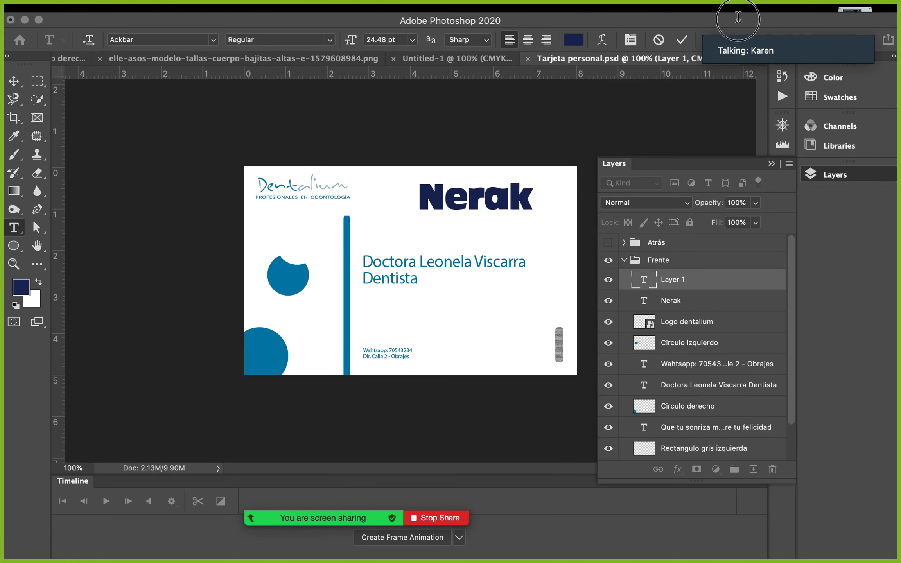
left_click(676, 34)
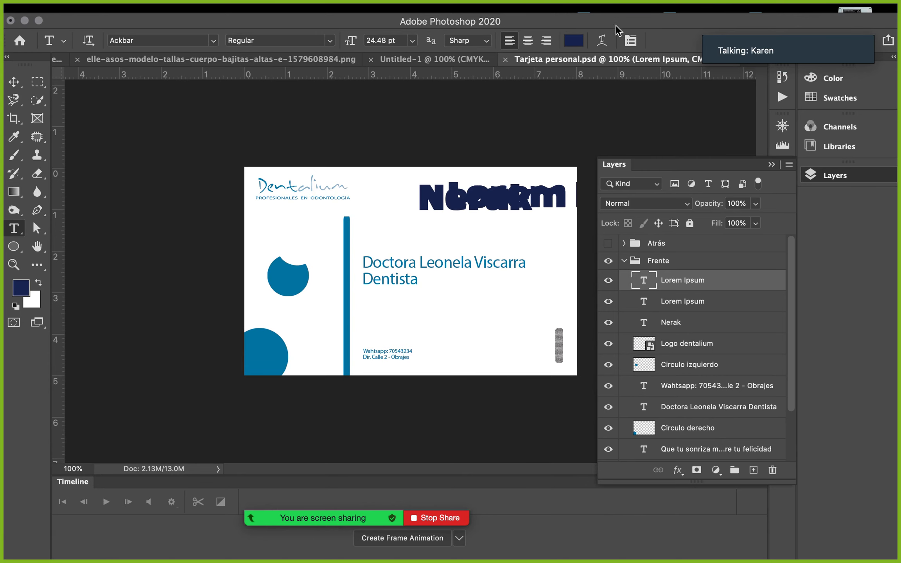
key("v")
left_click_drag(658, 21, 625, 8)
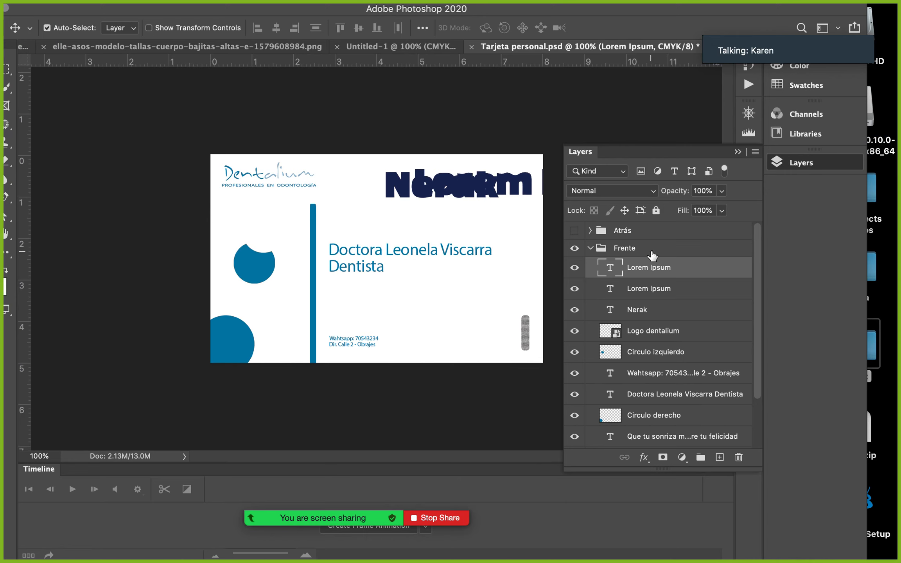
key("BackSpace")
key("BackSpace")
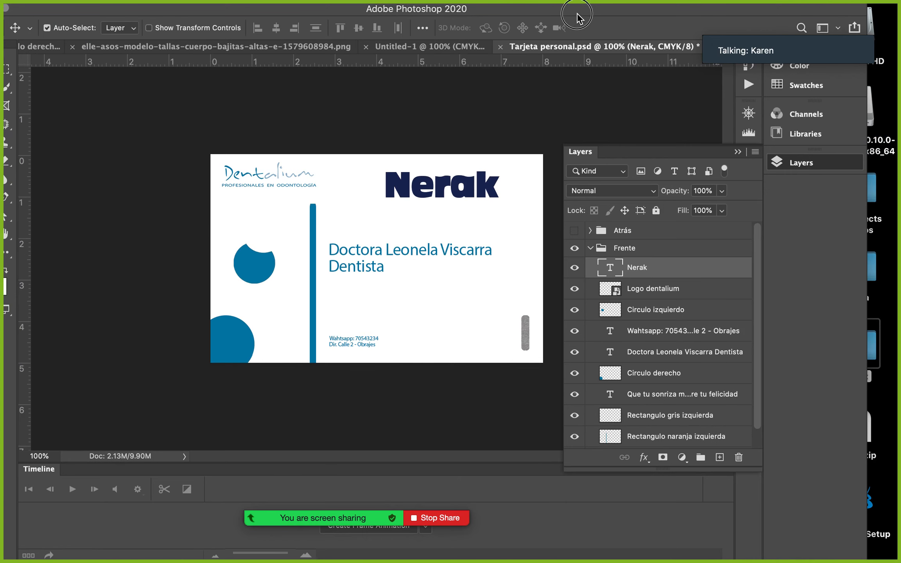
Step: Change the font of the card's "Nerak" text to Azonix Regular
double_click(458, 187)
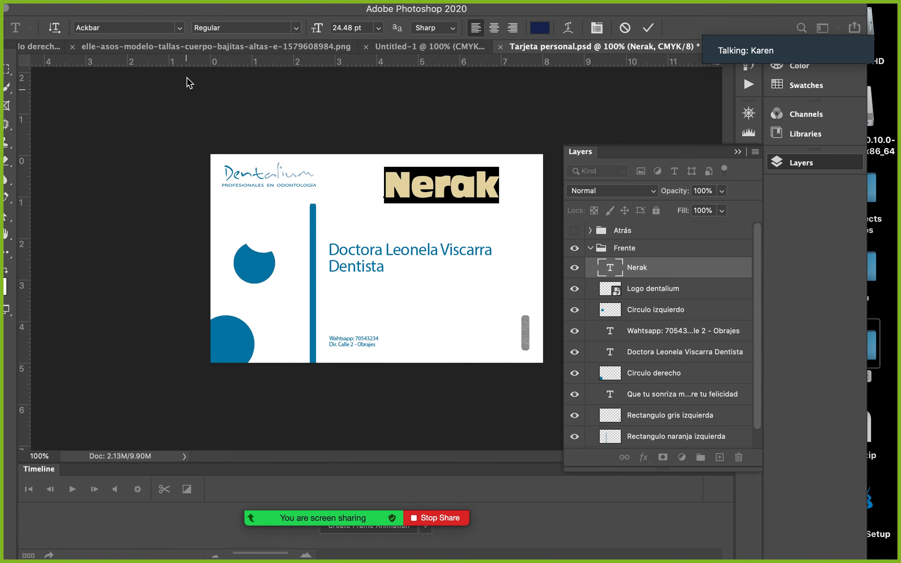
left_click(154, 28)
type("azo")
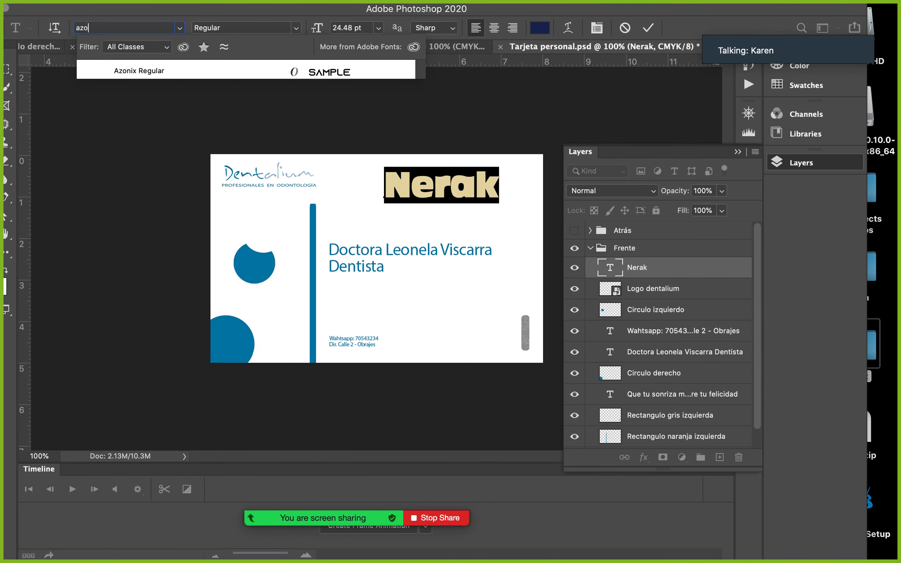
left_click(132, 70)
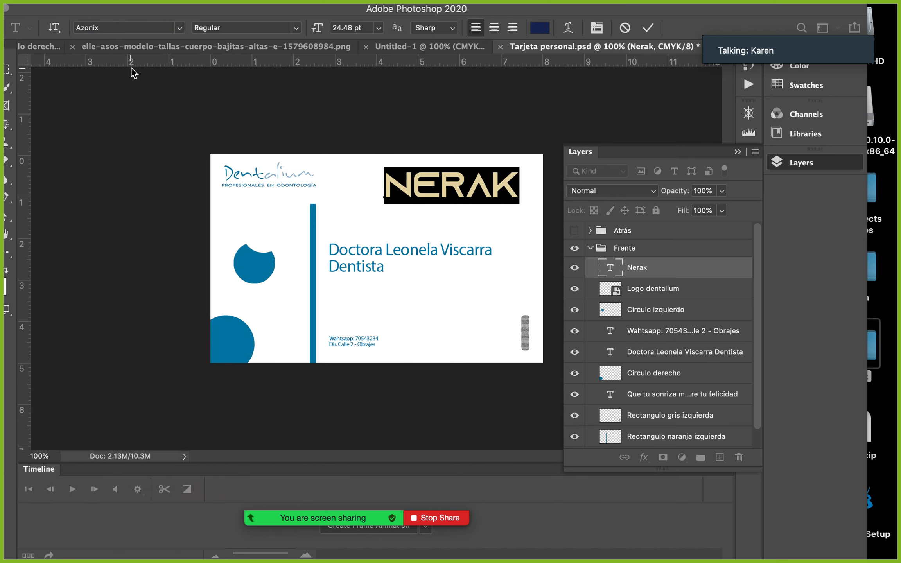
Step: Commit the "Nerak" text, switch to the Move tool, bring the whole Photoshop window into view and ignore the memory usage alerts
left_click(131, 68)
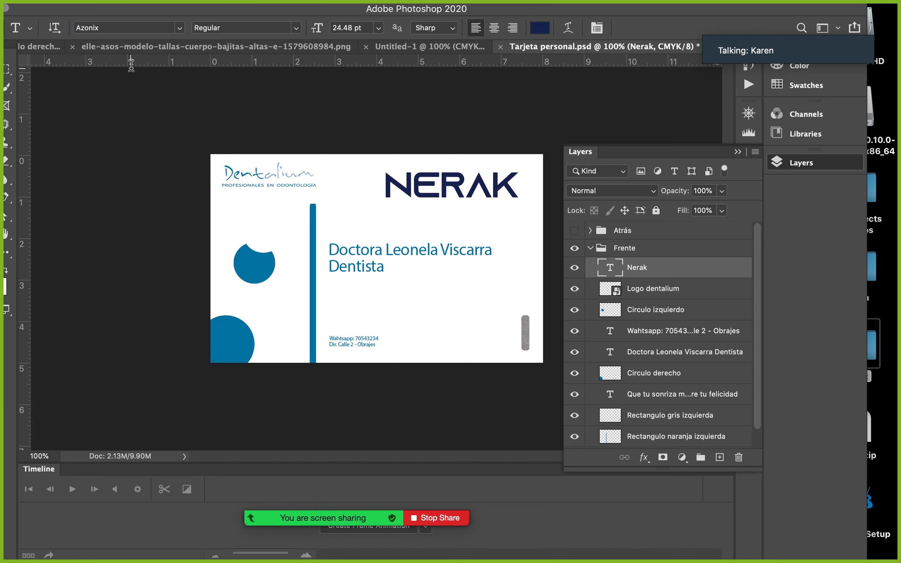
key("v")
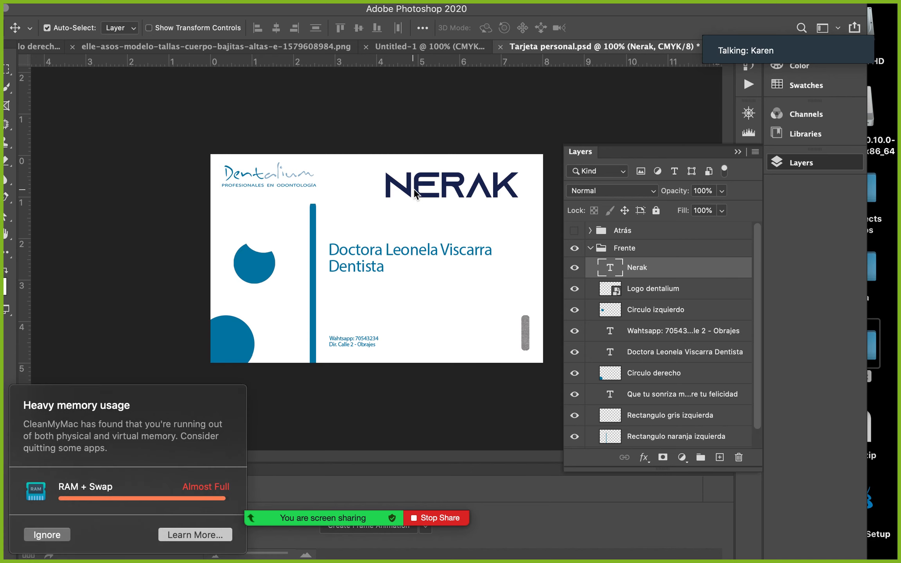
left_click(54, 533)
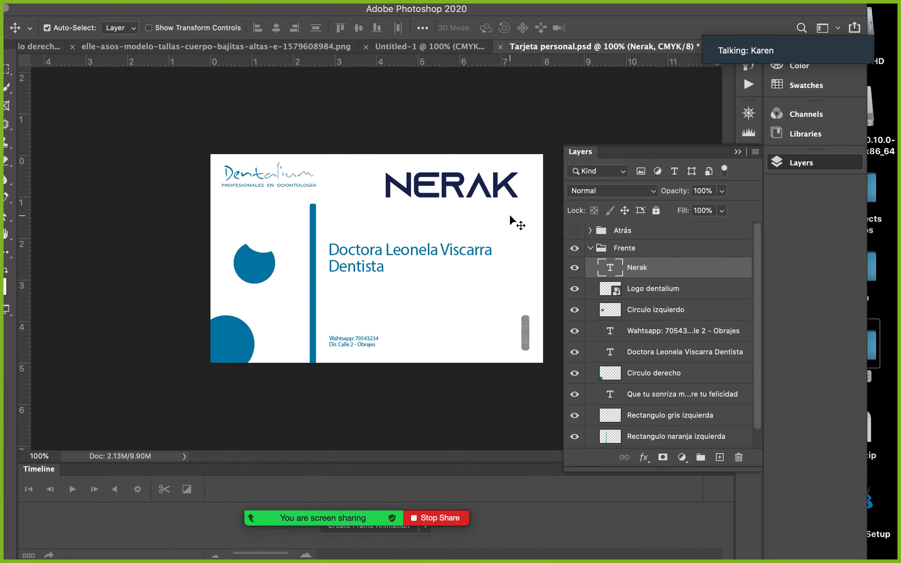
double_click(645, 12)
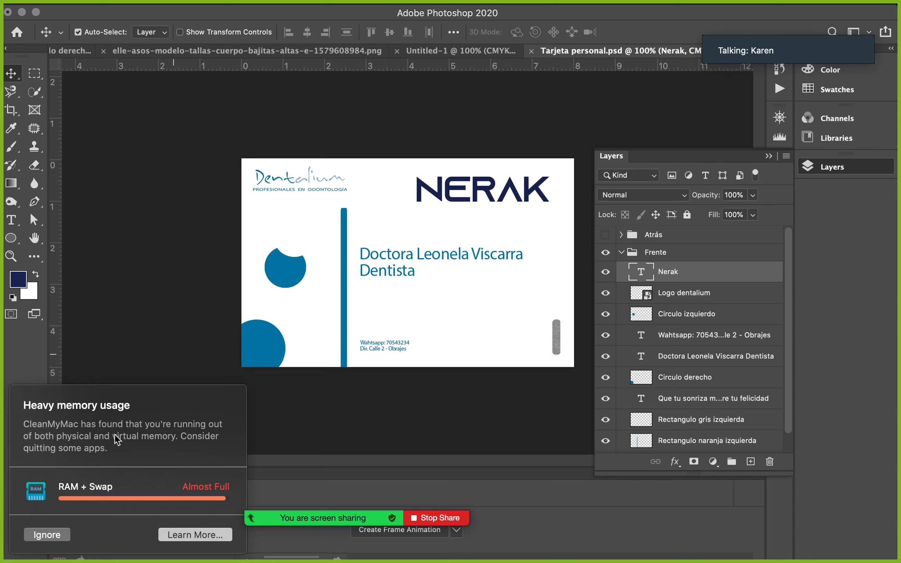
left_click(57, 537)
left_click(46, 534)
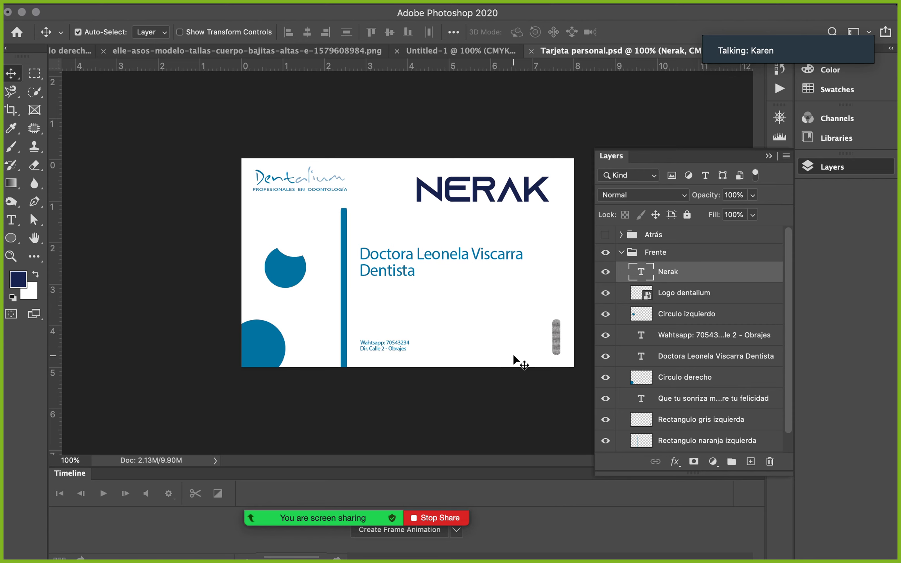
Step: Minimise Photoshop and preview the 2020 CV PDF from the desktop's cv k 2019 folder, ignoring the memory usage alert
left_click(22, 12)
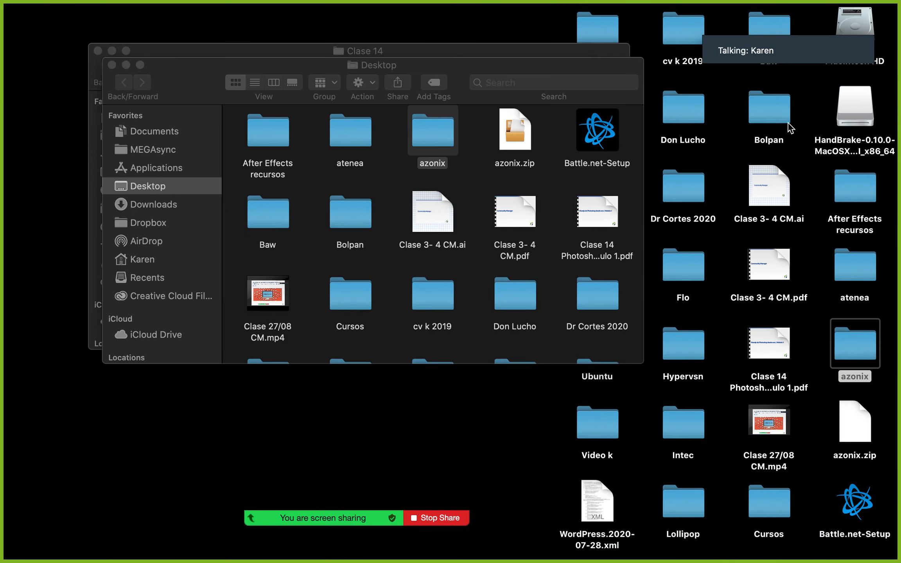
left_click(670, 20)
double_click(669, 20)
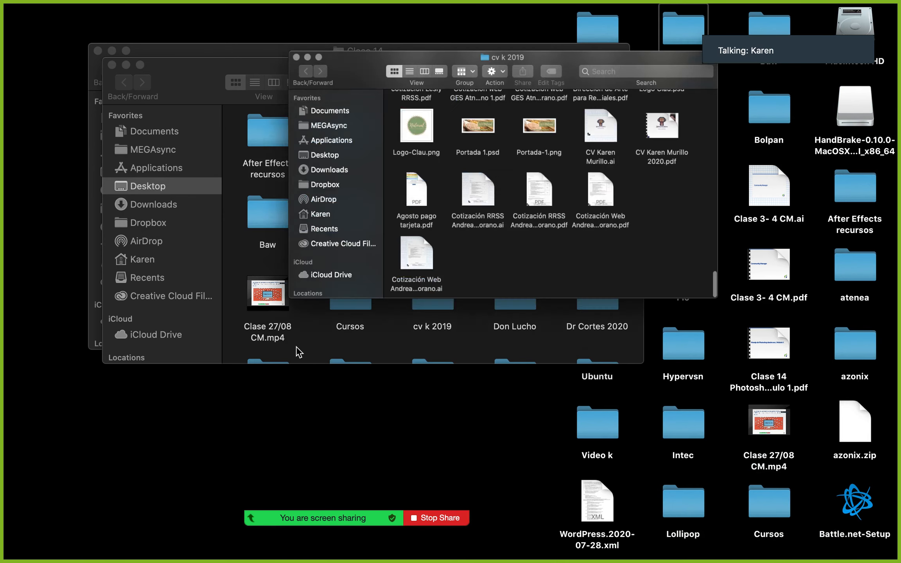
scroll(533, 312, "up", 5)
left_click(643, 243)
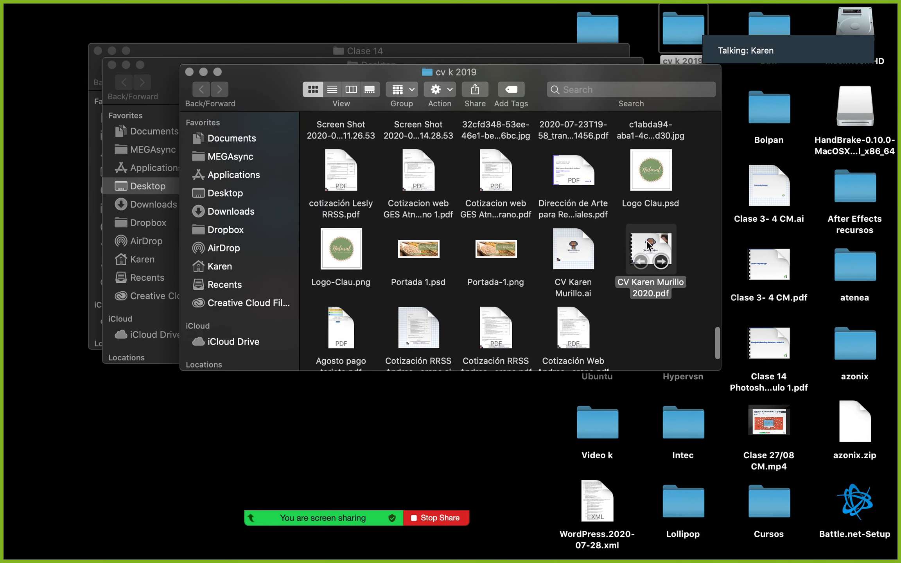
key("space")
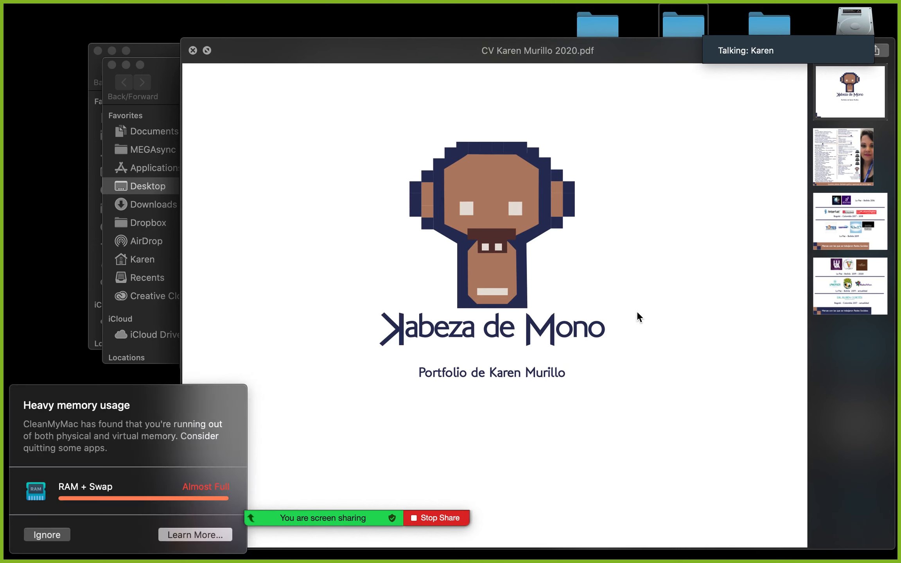
left_click(47, 536)
left_click(67, 533)
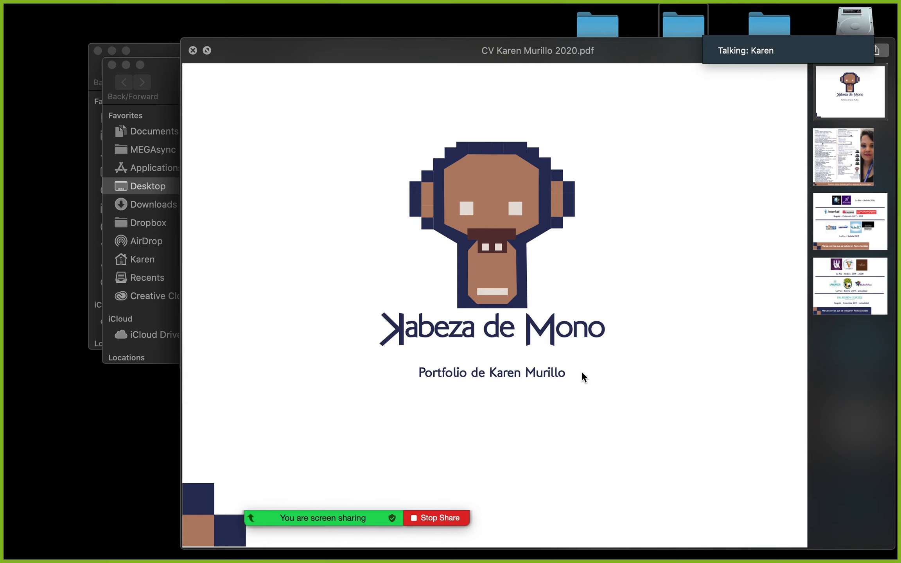
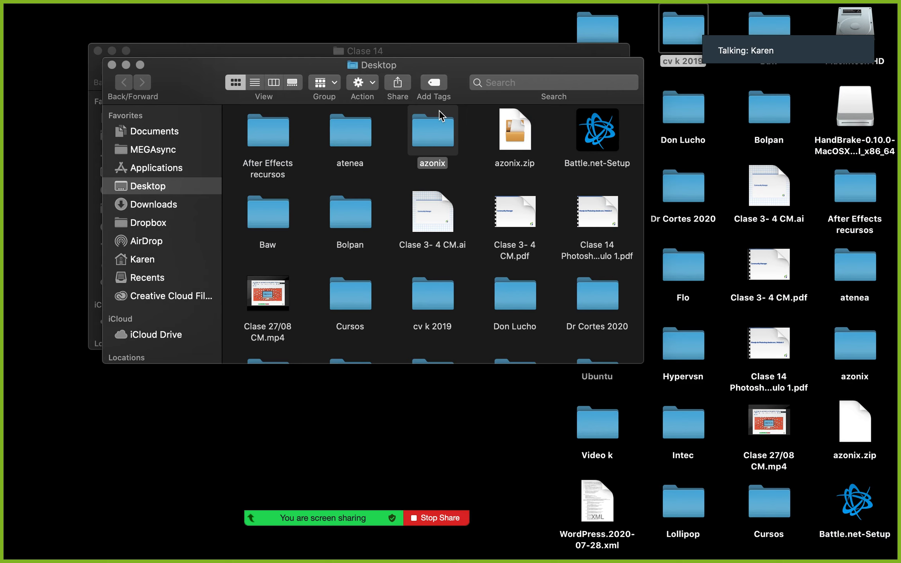
Step: Open the Lollipop folder on the desktop and preview Lollipop Presentación.pdf
left_click(697, 500)
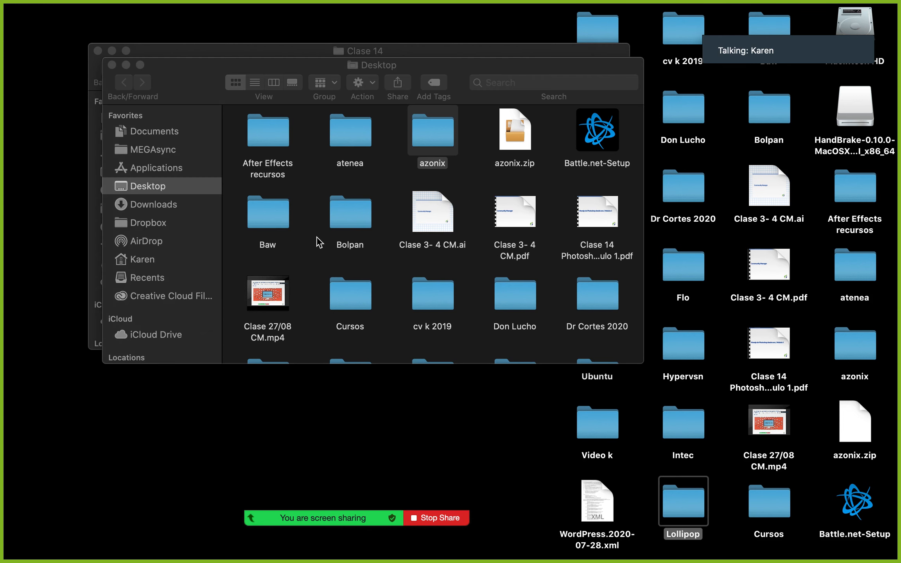
key("super+o")
mouse_move(347, 311)
key("space")
left_click(359, 312)
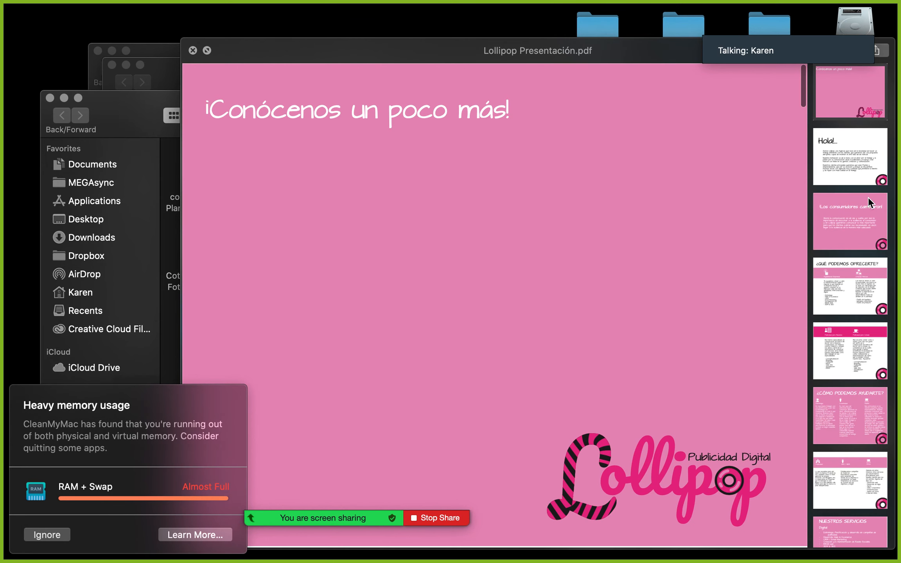
Step: Look through the pages of the Lollipop presentation, including the cover with the logo, and close the preview and its folder
left_click(864, 151)
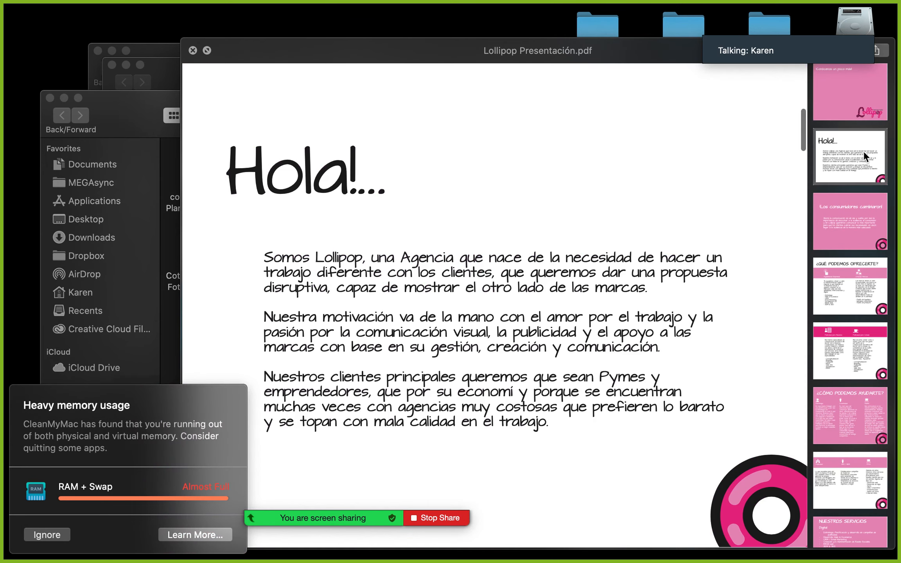
left_click(859, 218)
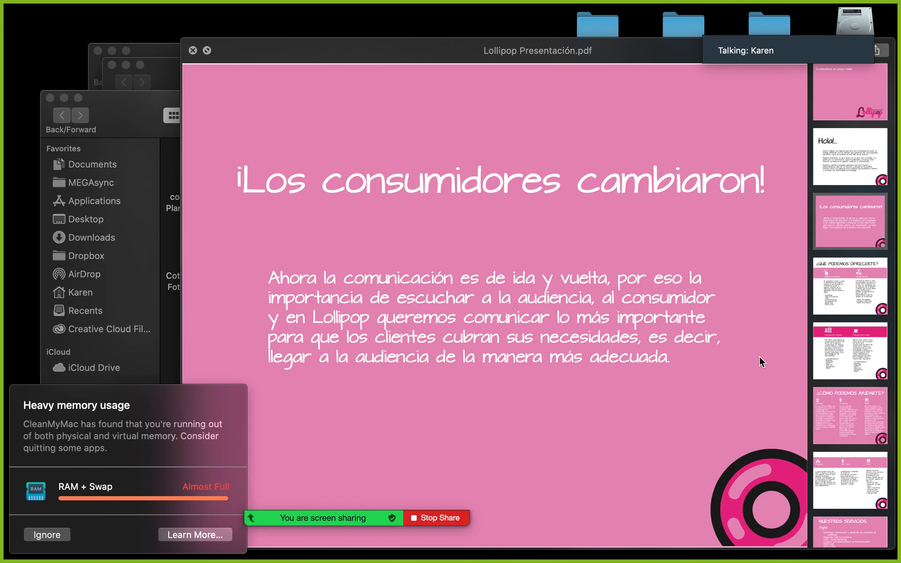
left_click(849, 110)
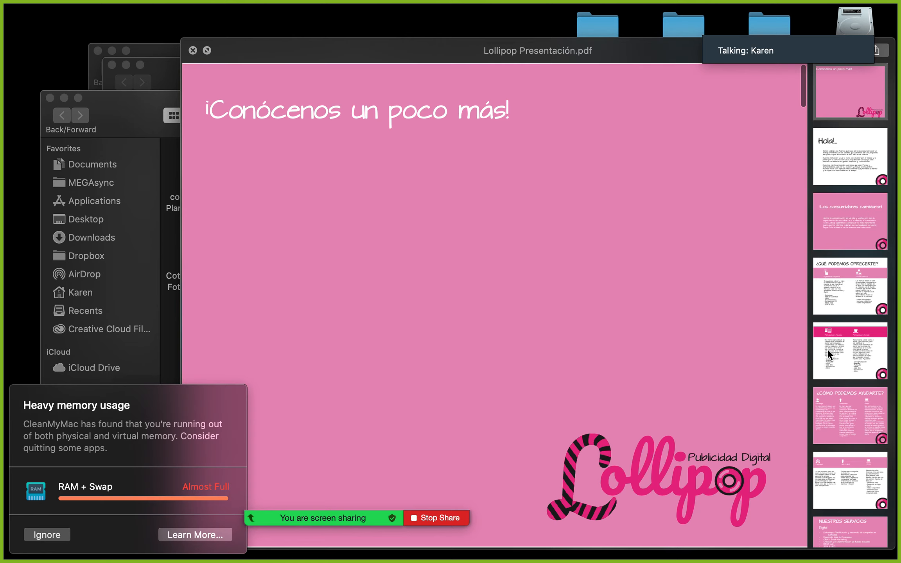
left_click(853, 355)
left_click(856, 425)
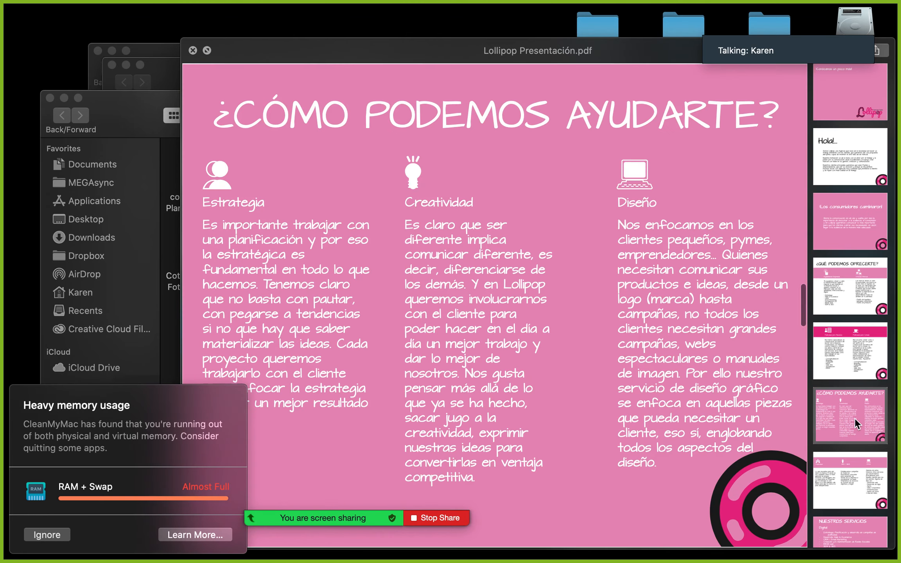
left_click(853, 477)
key("space")
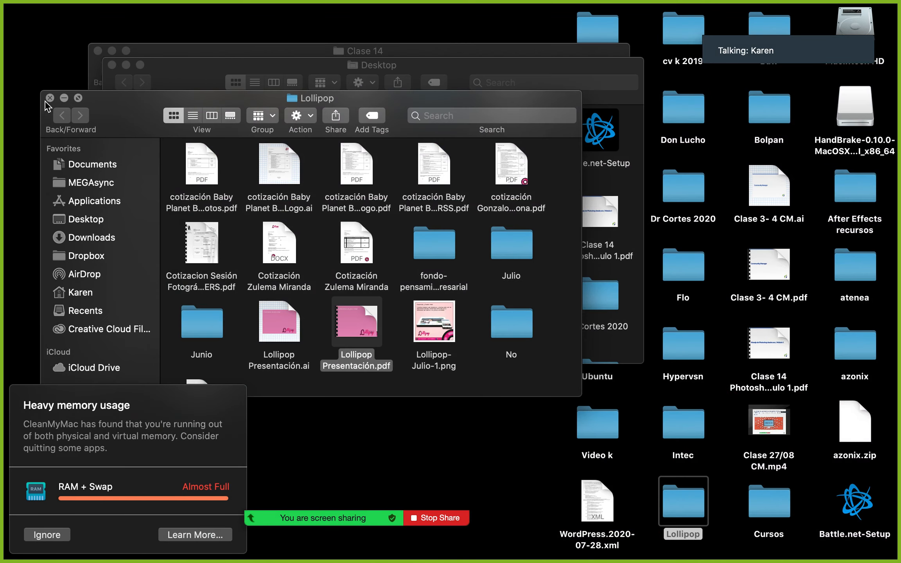
key("super+w")
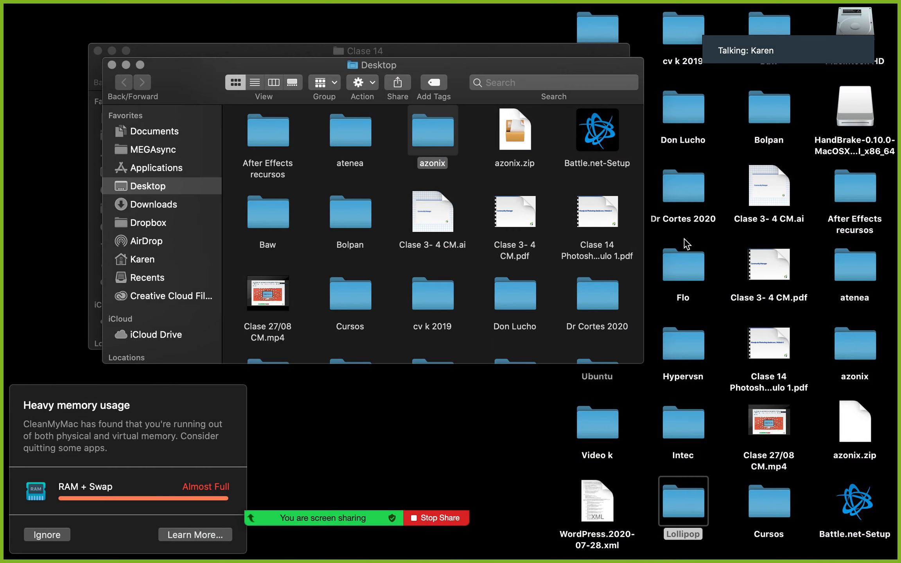
Step: Check the Flo folder for logo examples, close it, and preview etiquetas.pdf from the Bolpan folder
double_click(688, 259)
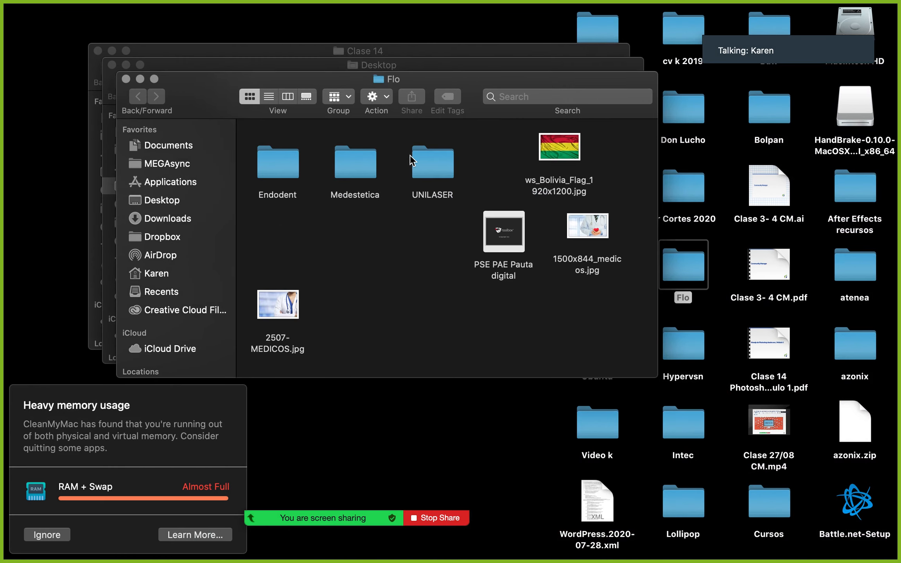
left_click(127, 79)
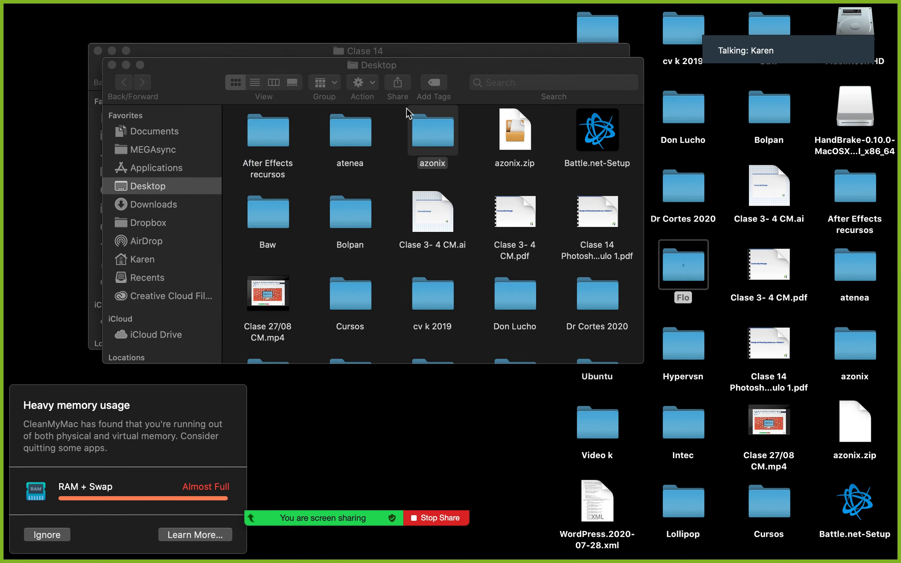
double_click(784, 111)
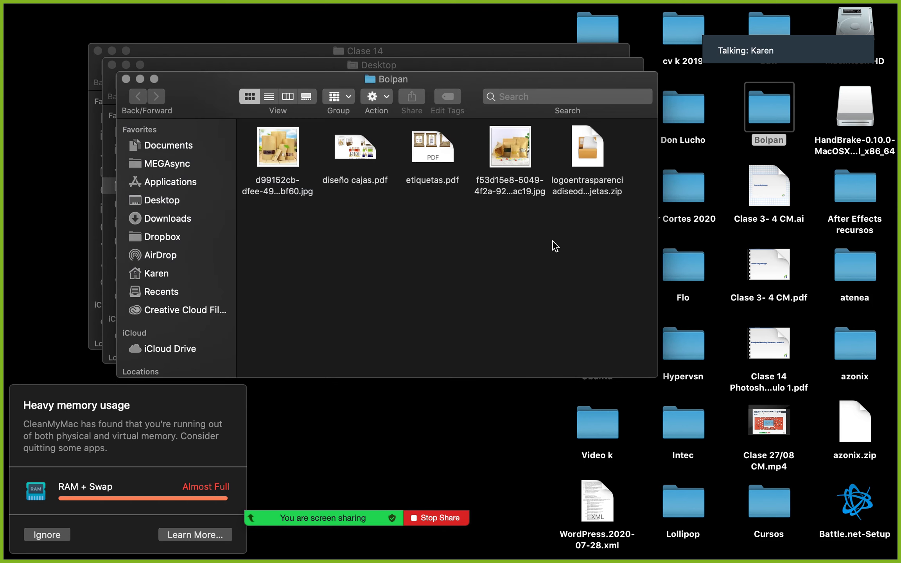
left_click(375, 146)
left_click(441, 147)
key("space")
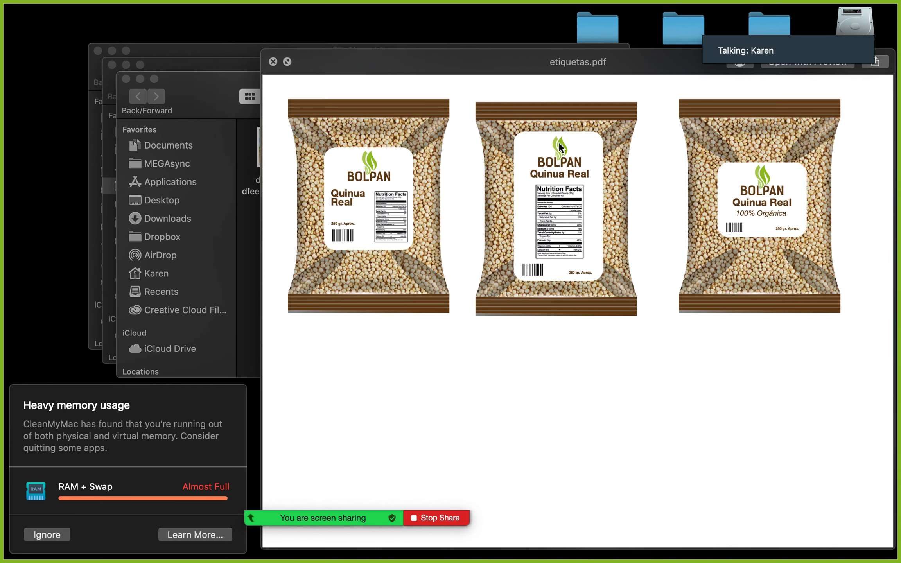
Step: Examine the Bolpan logo lettering on the middle quinoa label up close, and close the preview and its folder
scroll(571, 145, "up", 5)
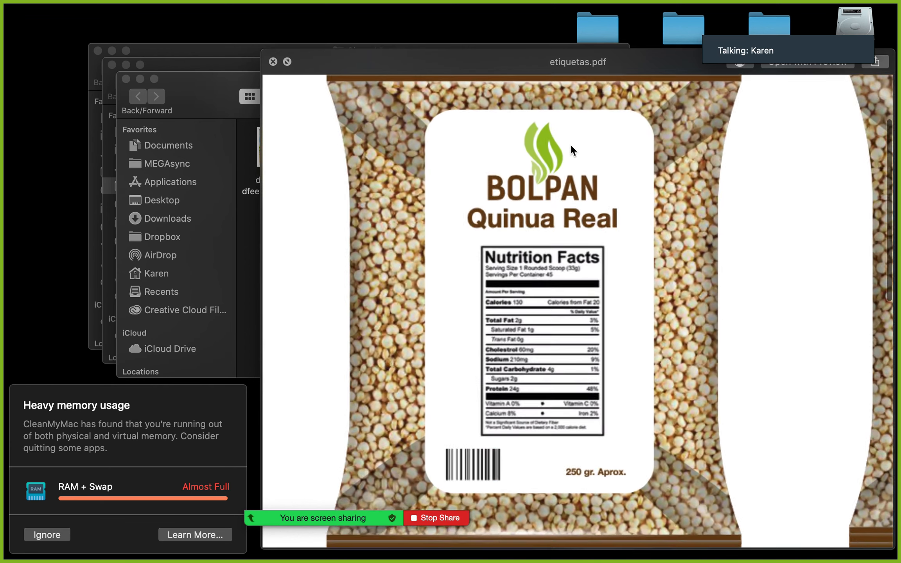
scroll(572, 146, "up", 3)
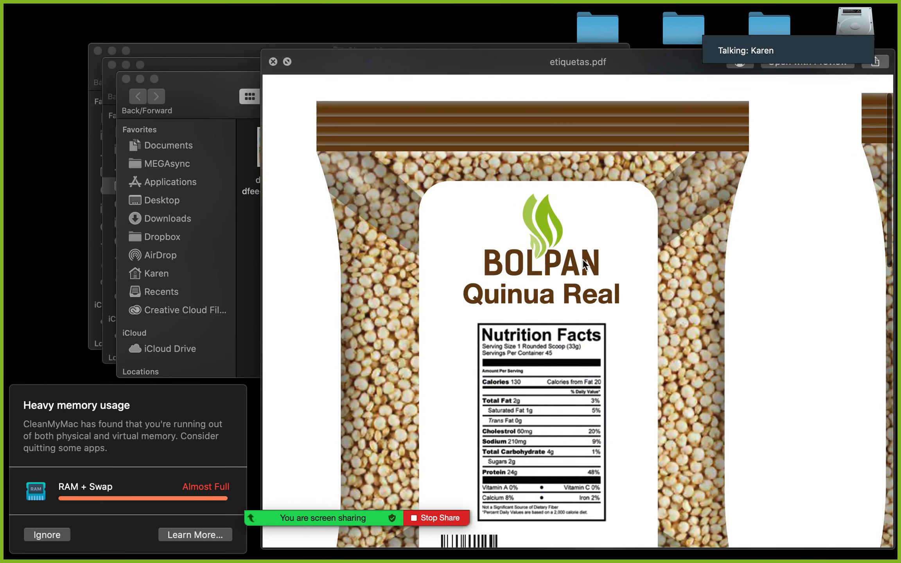
scroll(560, 254, "down", 3)
scroll(560, 255, "down", 3)
key("space")
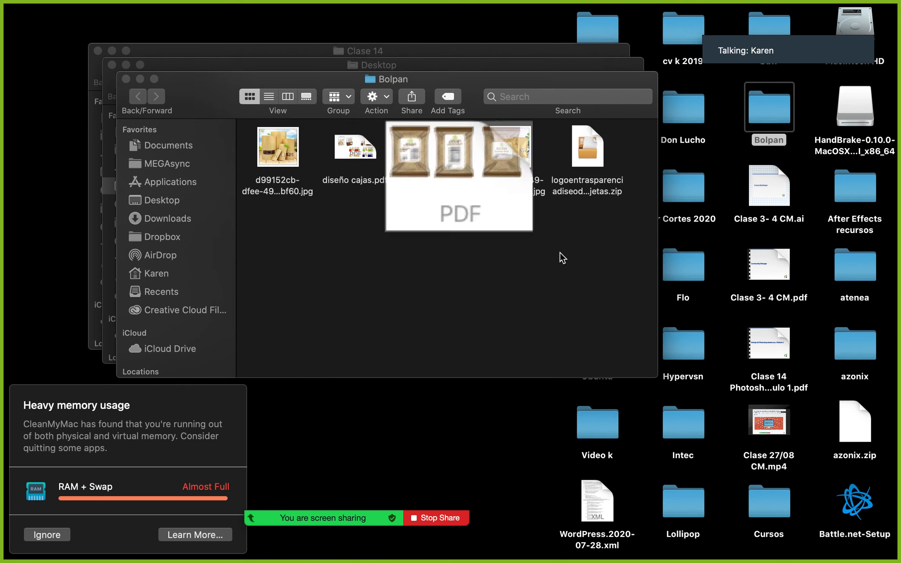
left_click(126, 78)
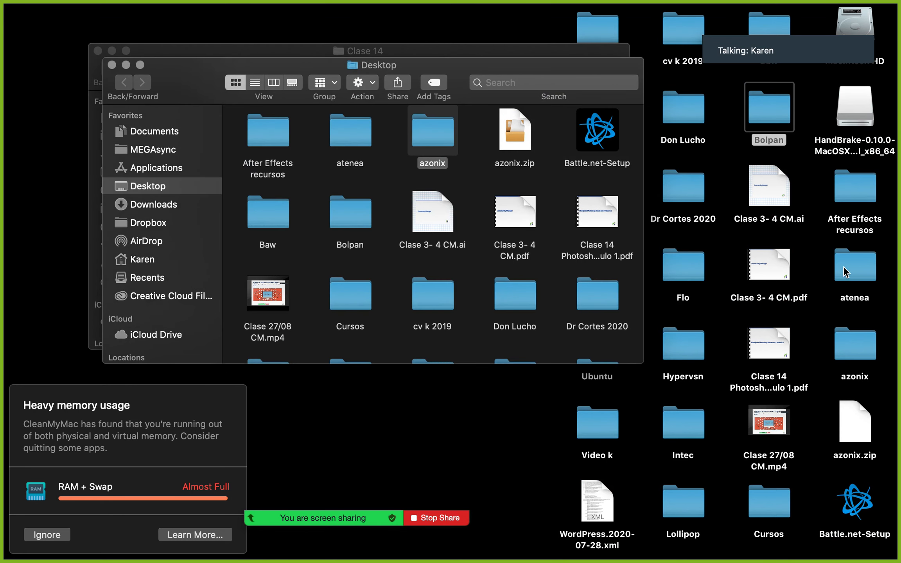
Step: Move the azonix folder and azonix.zip from the desktop to the Trash
left_click(882, 340)
left_click_drag(885, 344, 841, 428)
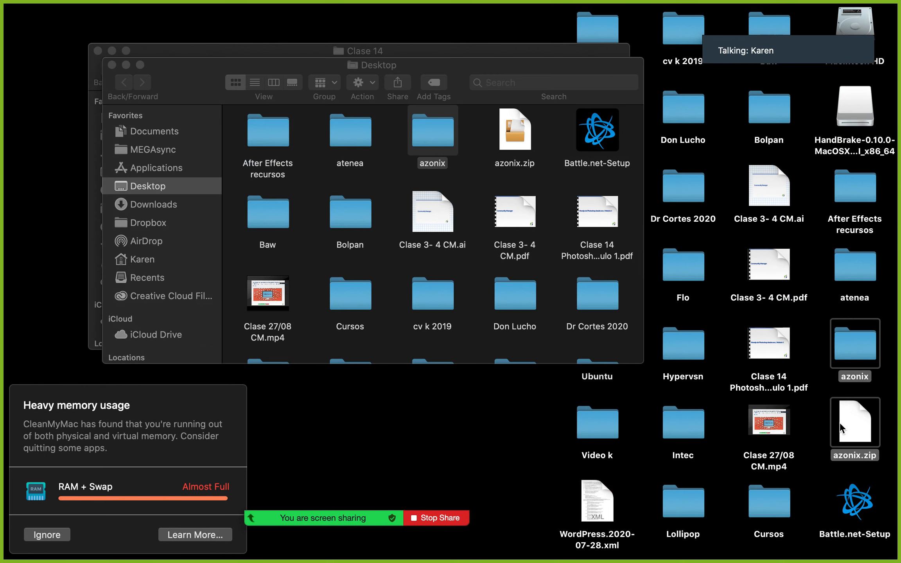
right_click(841, 428)
left_click(813, 312)
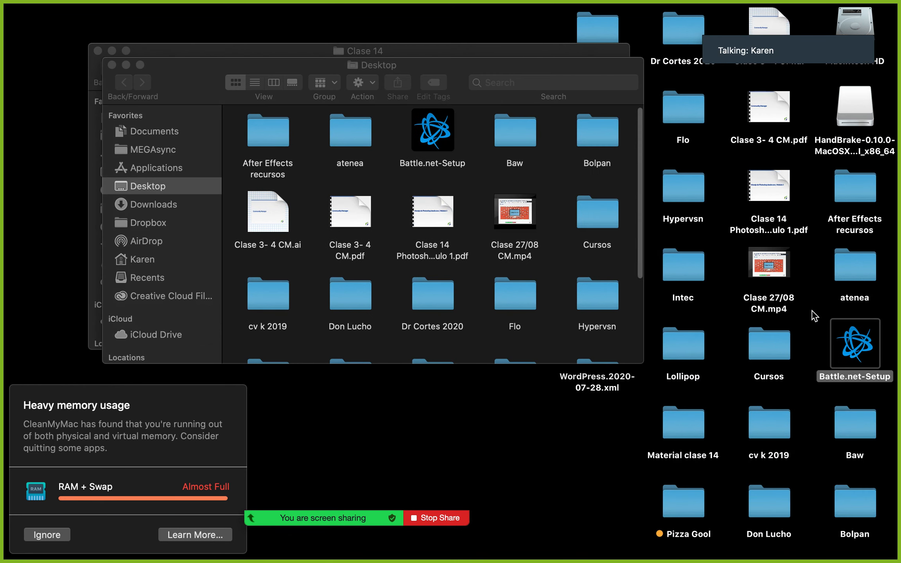
Step: Preview the 2020 graphic design portfolio PDF from the cv k 2019 folder at the Altifibers and Concepto Gourmet page, ignoring the memory alert
left_click(770, 438)
double_click(770, 438)
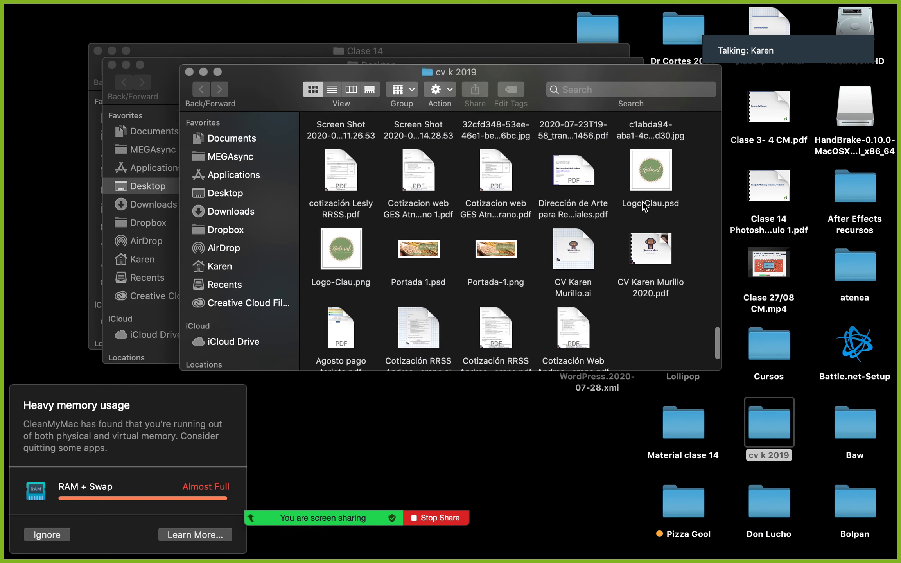
scroll(645, 206, "up", 4)
scroll(644, 207, "up", 10)
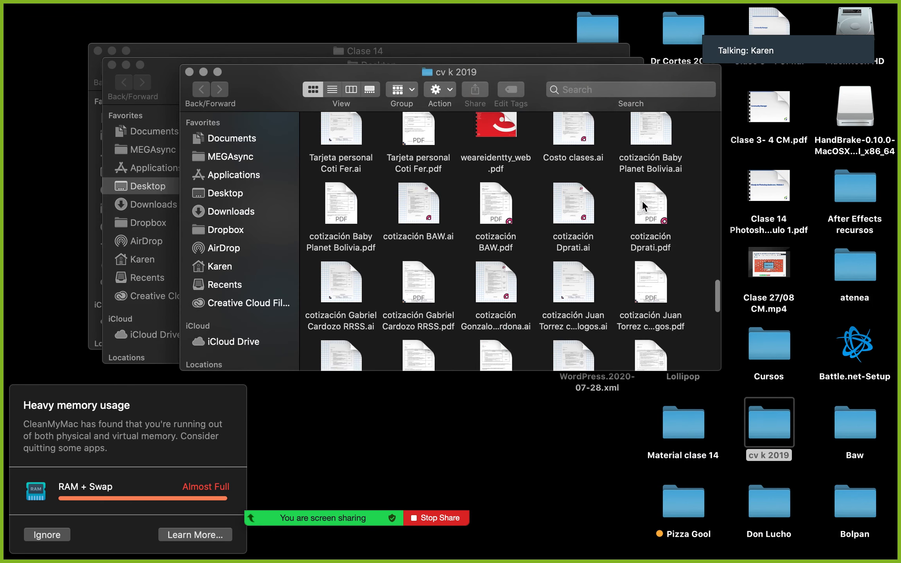
scroll(645, 206, "up", 3)
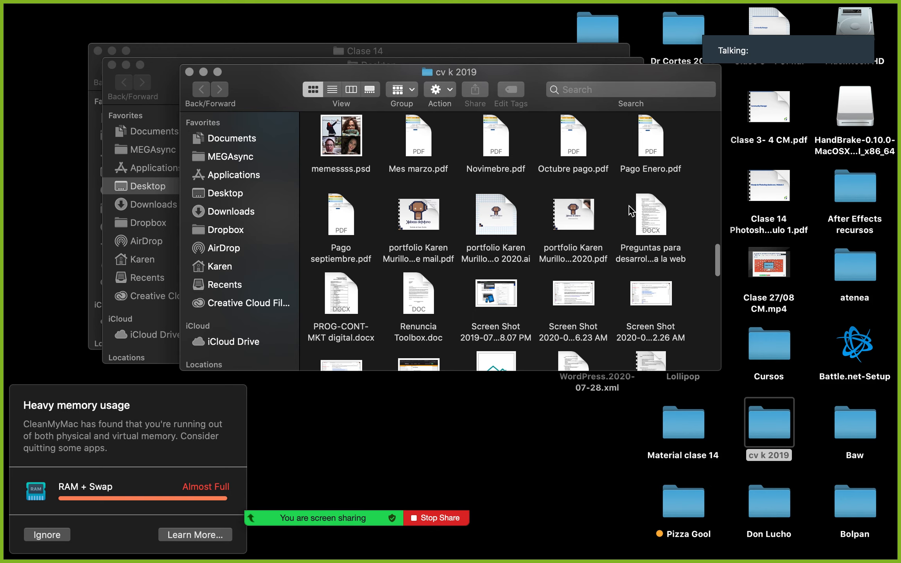
left_click(589, 210)
key("space")
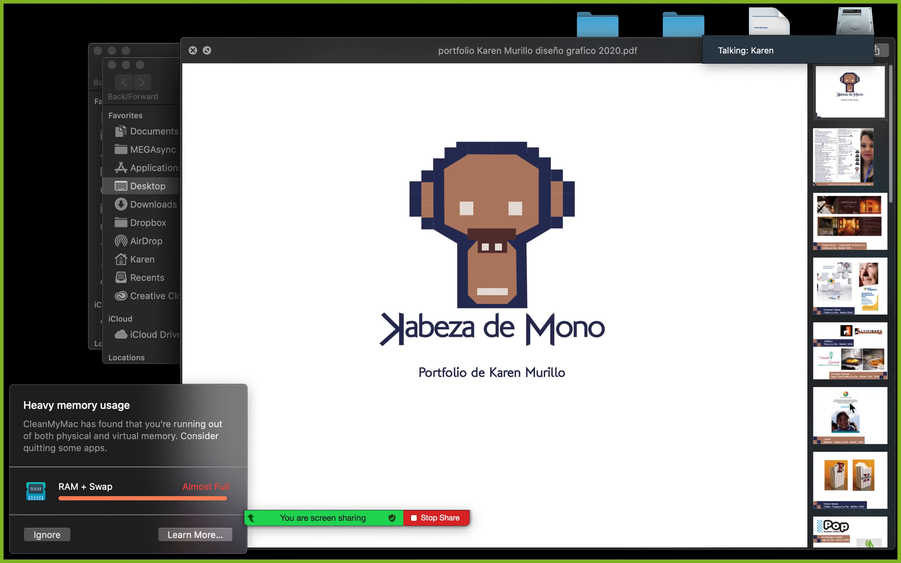
left_click(857, 336)
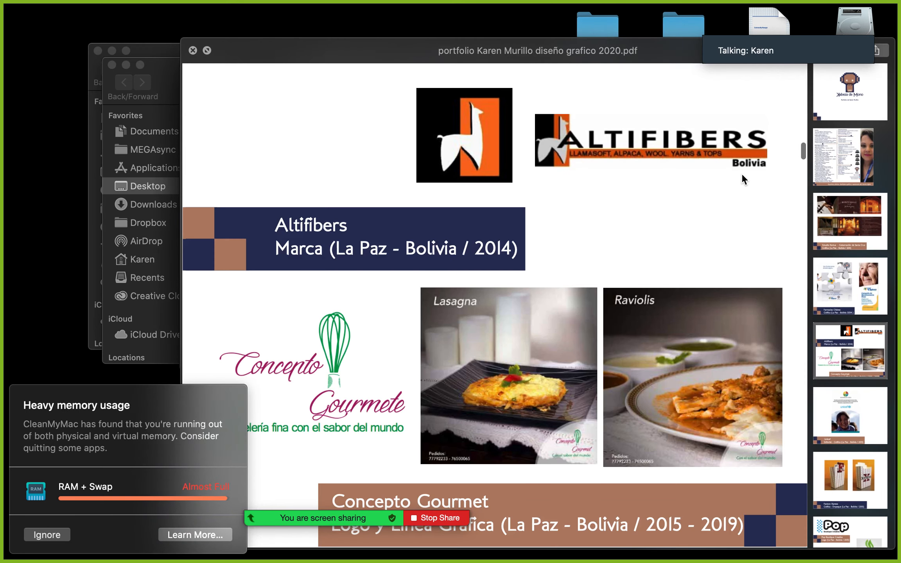
left_click(35, 535)
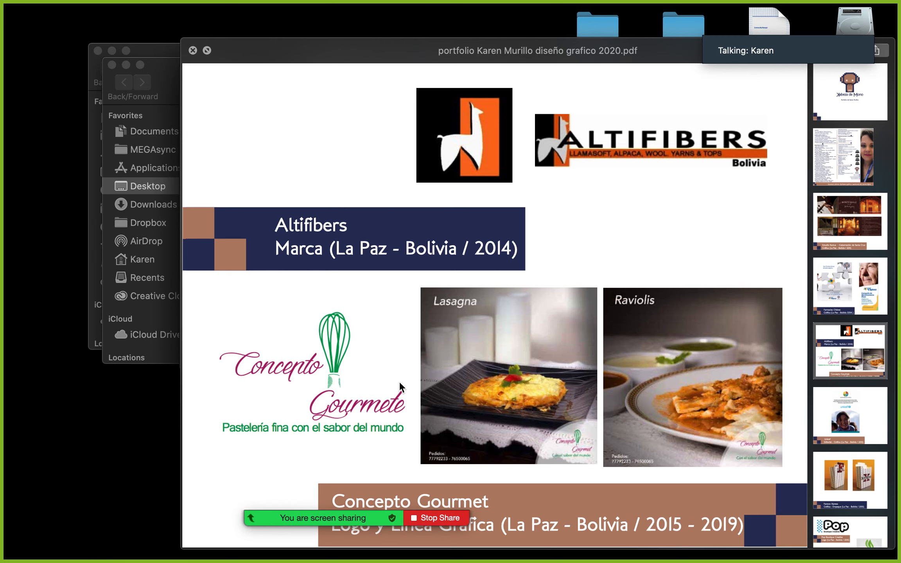
Step: Review the portfolio's Pop Boutique Creativa and Bolpan logo page and its Premios #LatamDigital 2018 page, ignoring the memory alert
scroll(544, 362, "down", 10)
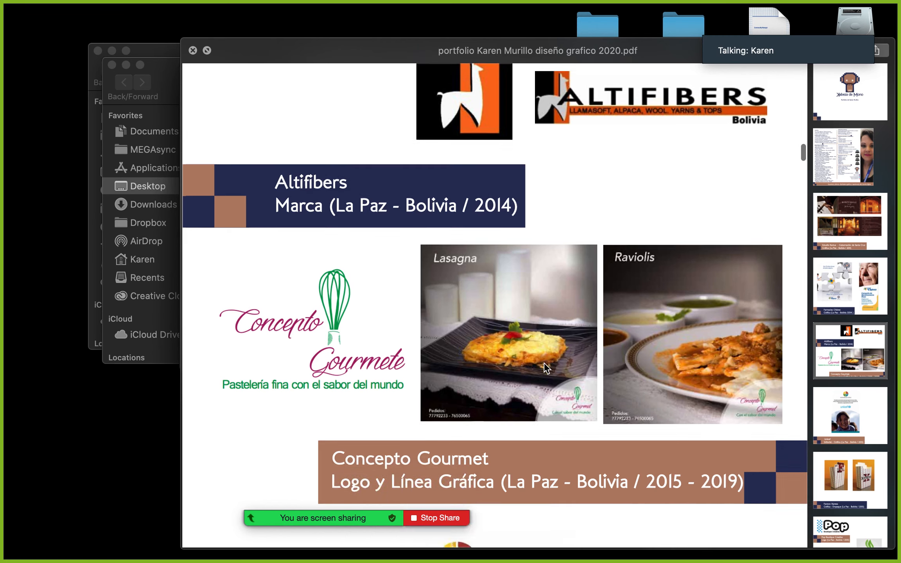
scroll(850, 448, "down", 3)
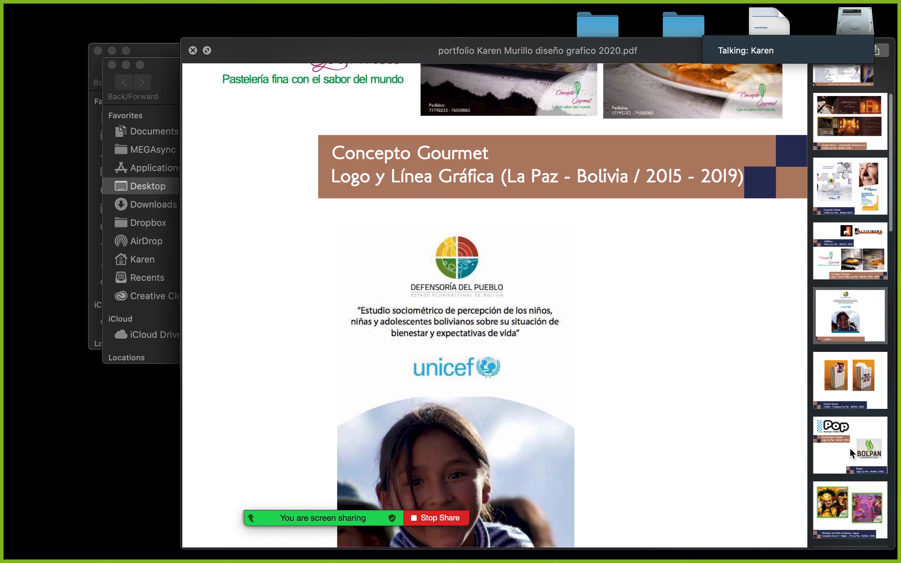
left_click(850, 448)
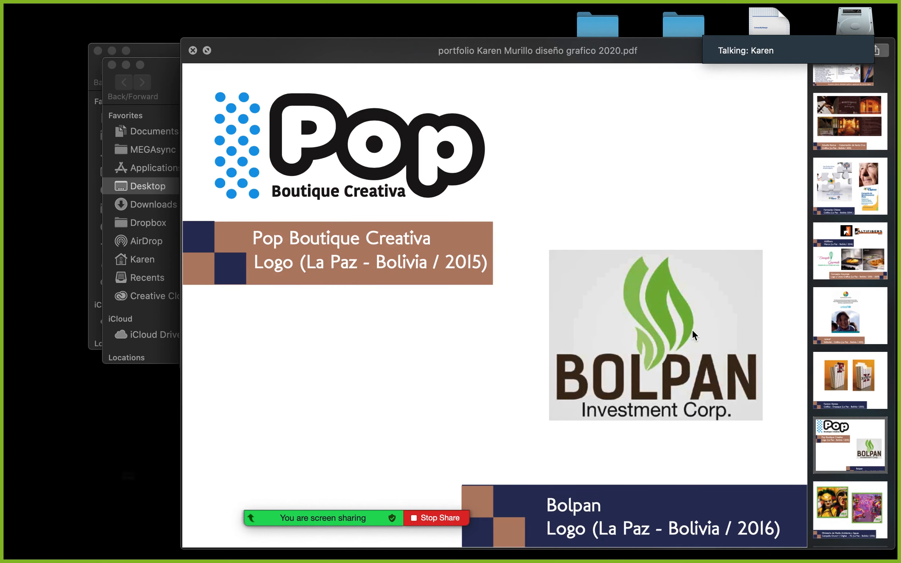
scroll(867, 454, "down", 5)
scroll(867, 452, "down", 6)
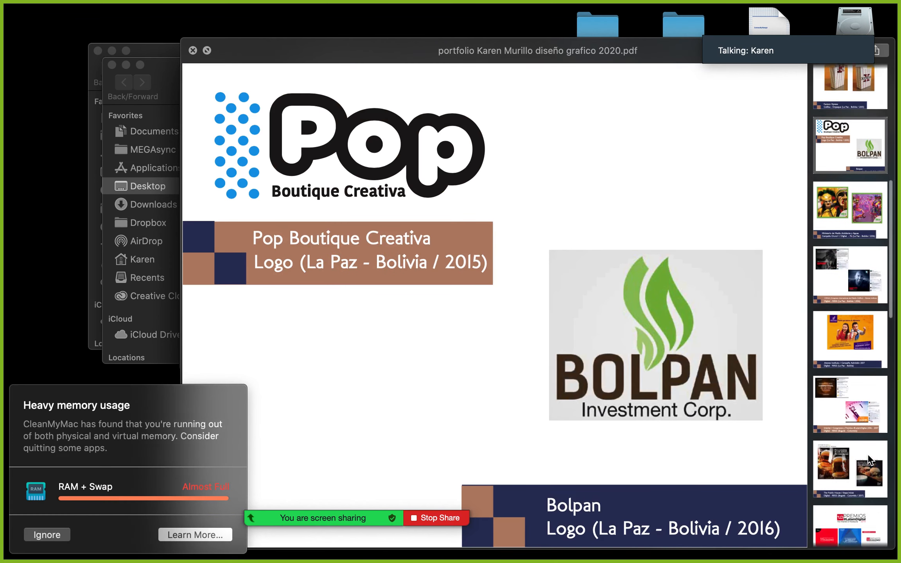
left_click(849, 382)
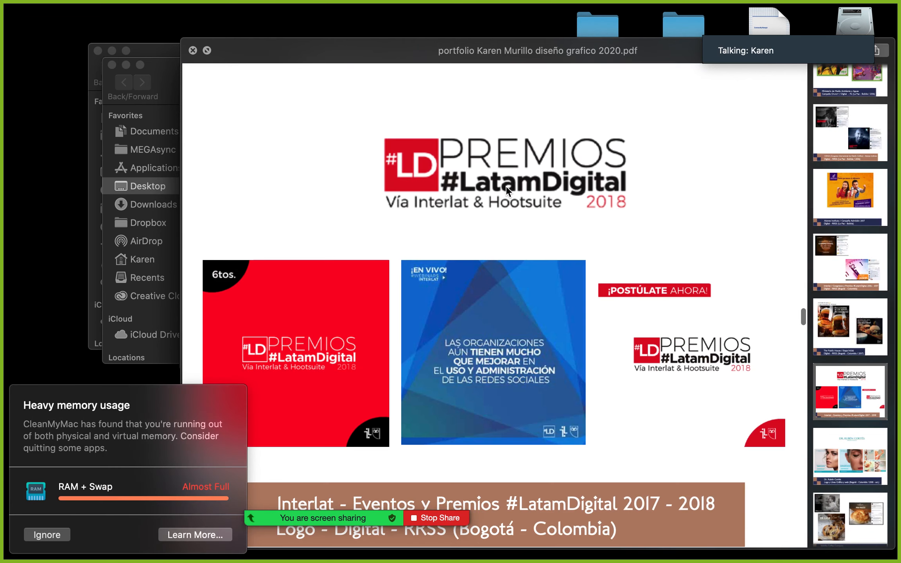
left_click(45, 539)
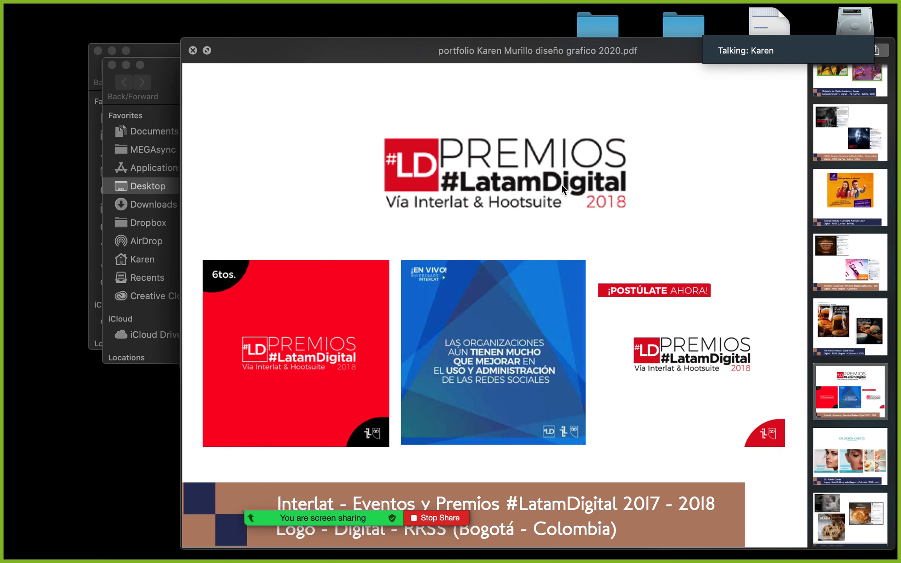
Step: View the portfolio's plastic surgeon branding page and its Don Lucho and Sattva Yoga logo page, ignoring the memory alert
left_click(836, 439)
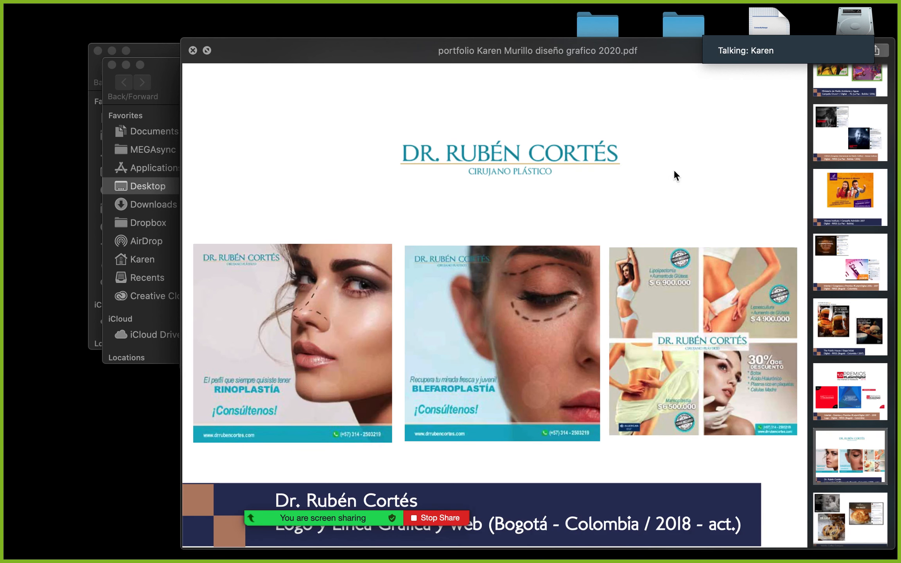
scroll(832, 403, "down", 3)
scroll(833, 403, "down", 4)
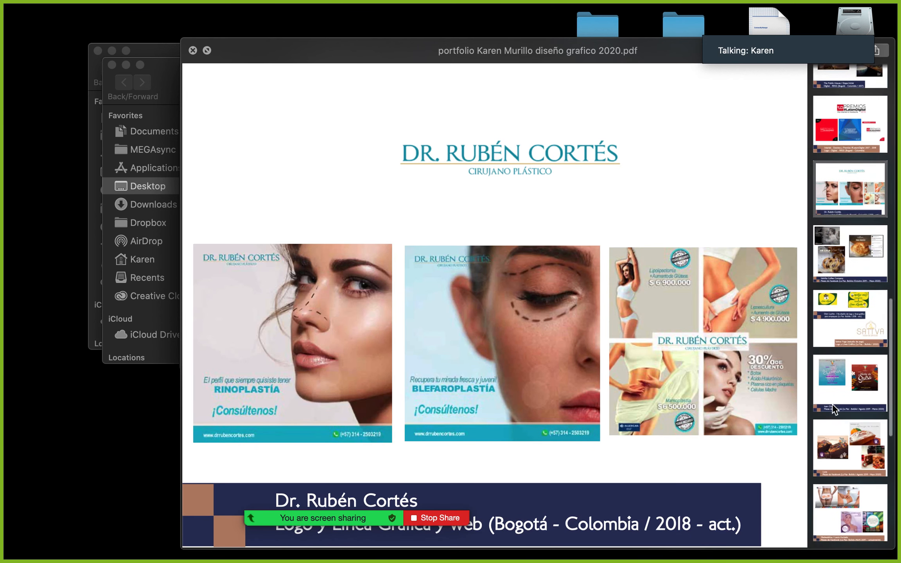
left_click(833, 308)
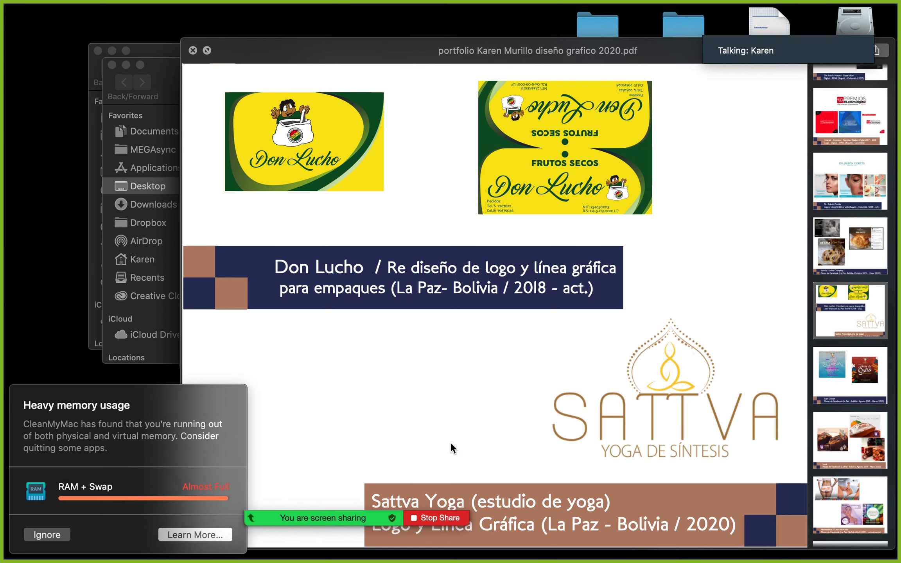
left_click(57, 535)
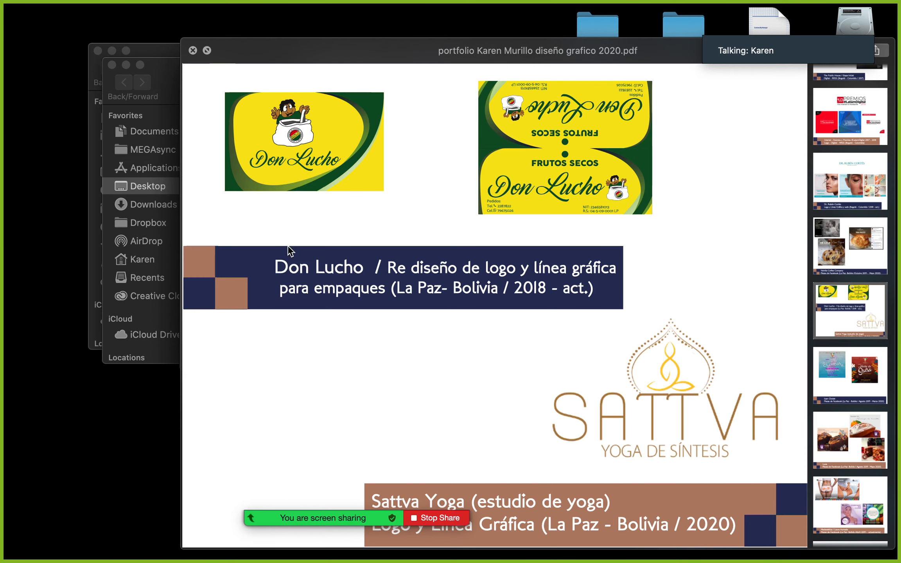
Step: Close the portfolio preview plus the cv k 2019 and Desktop folder windows, return to Tarjeta personal.psd in Photoshop, and ignore the memory alert
key("space")
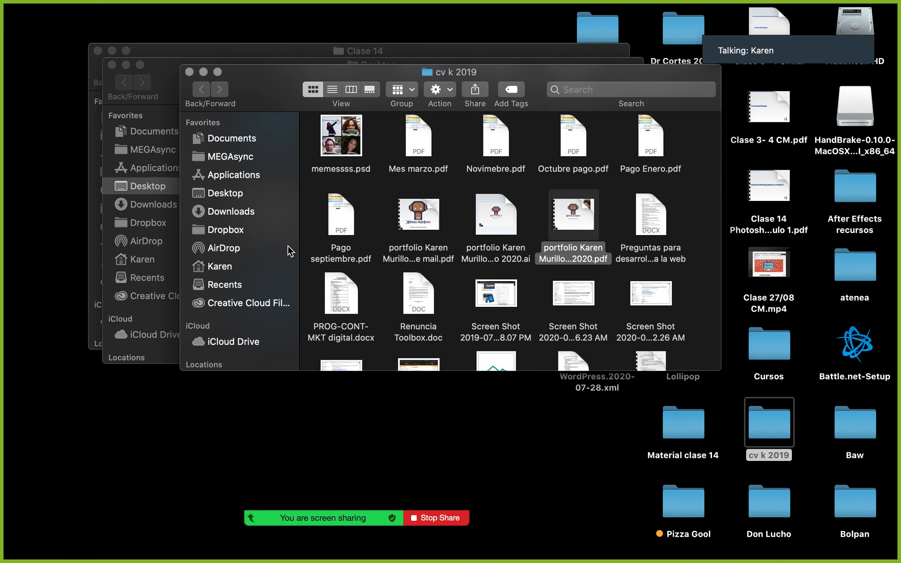
left_click(190, 73)
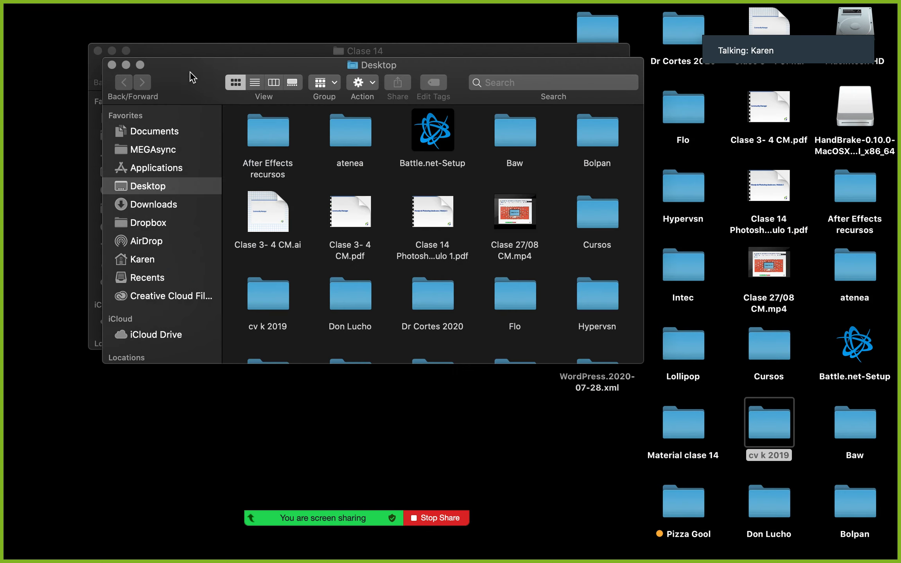
left_click(112, 65)
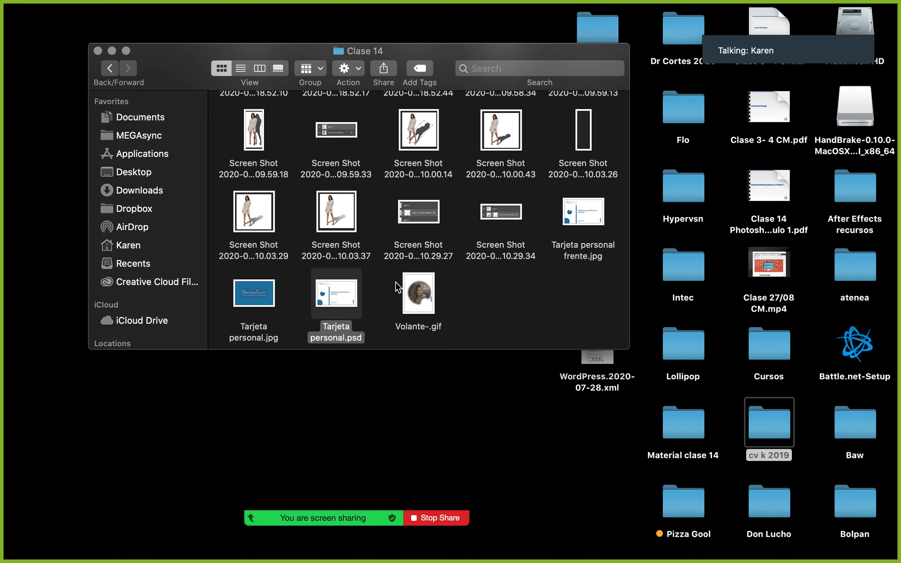
left_click(858, 541)
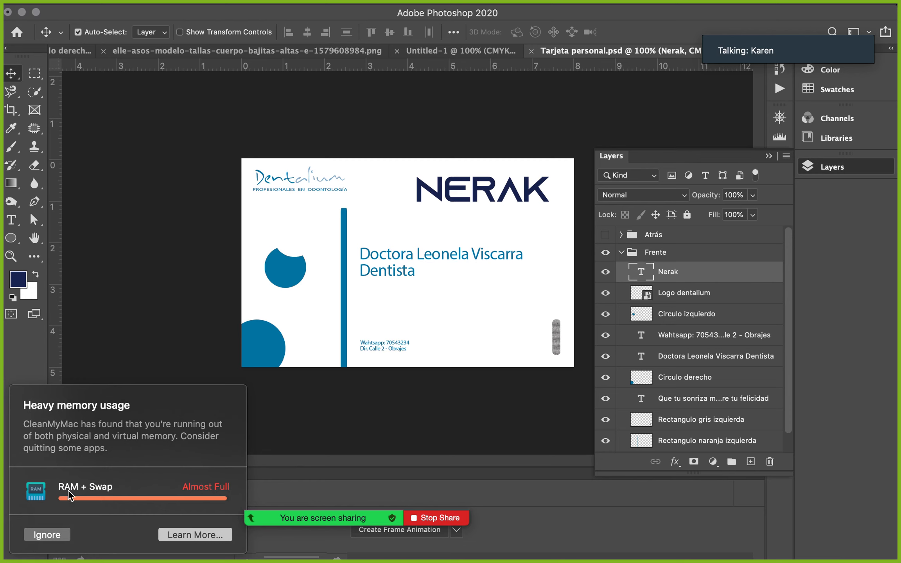
left_click(47, 535)
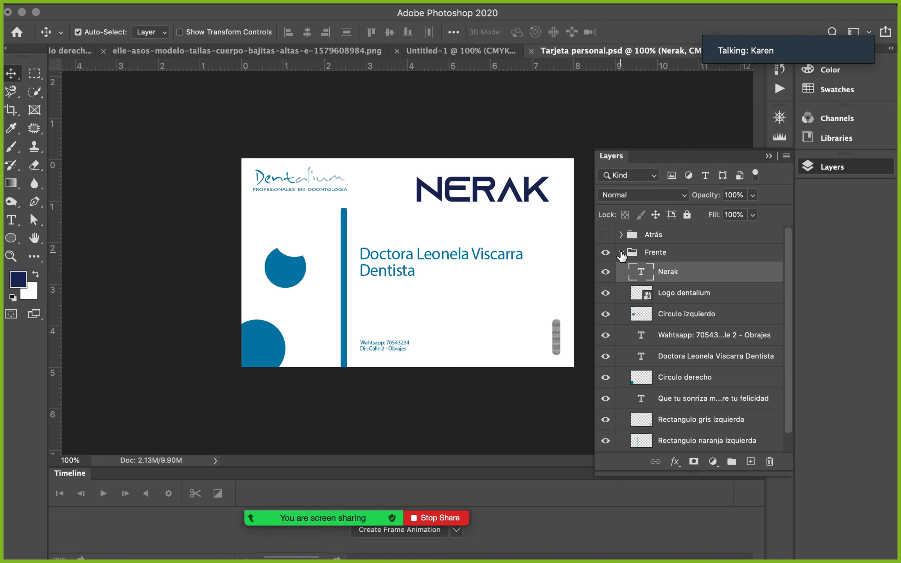
Step: Hide the Nerak text layer in the Frente group, collapse the group, and ignore the memory alert
left_click(622, 252)
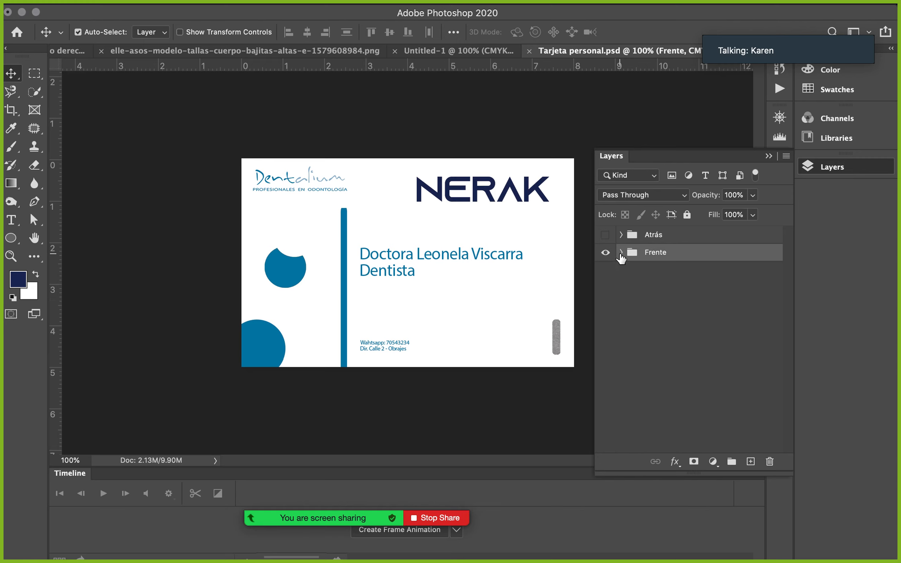
left_click(621, 253)
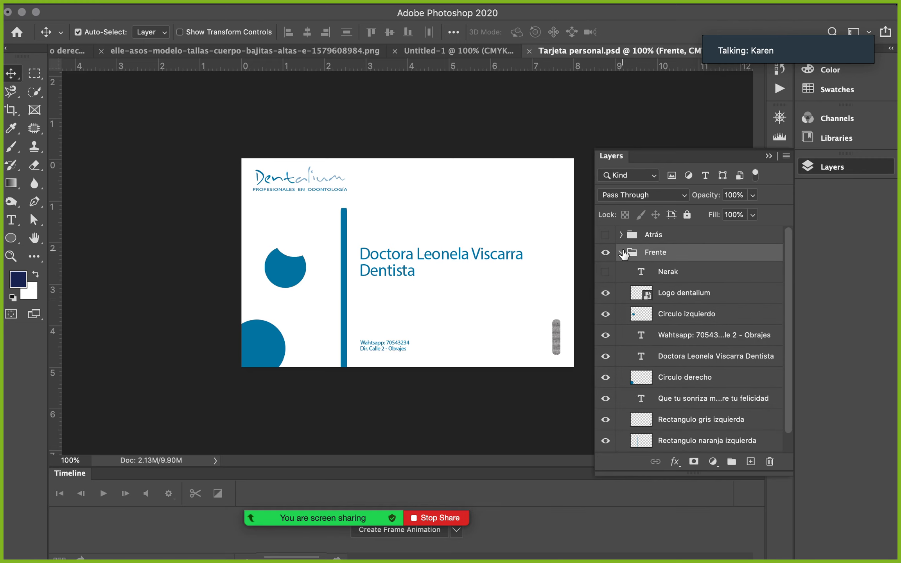
left_click(621, 252)
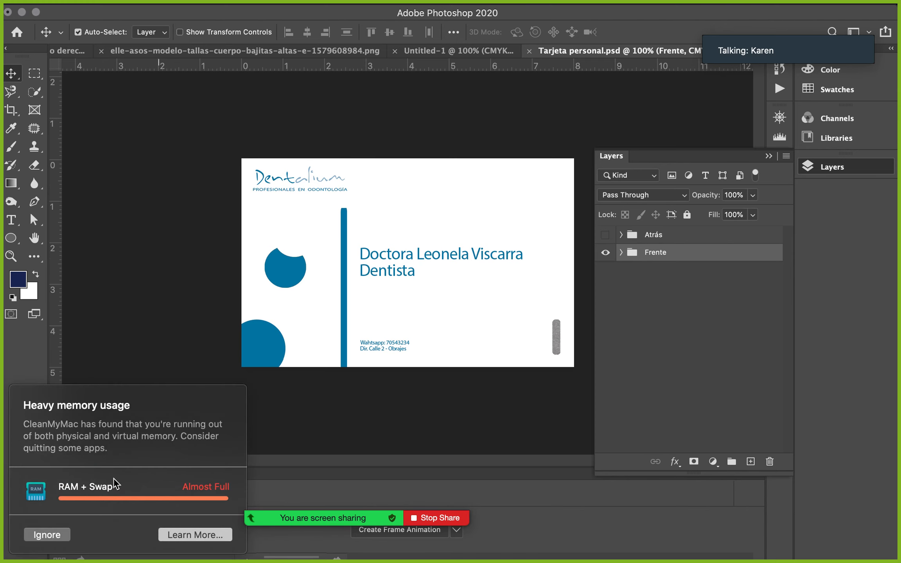
left_click(67, 533)
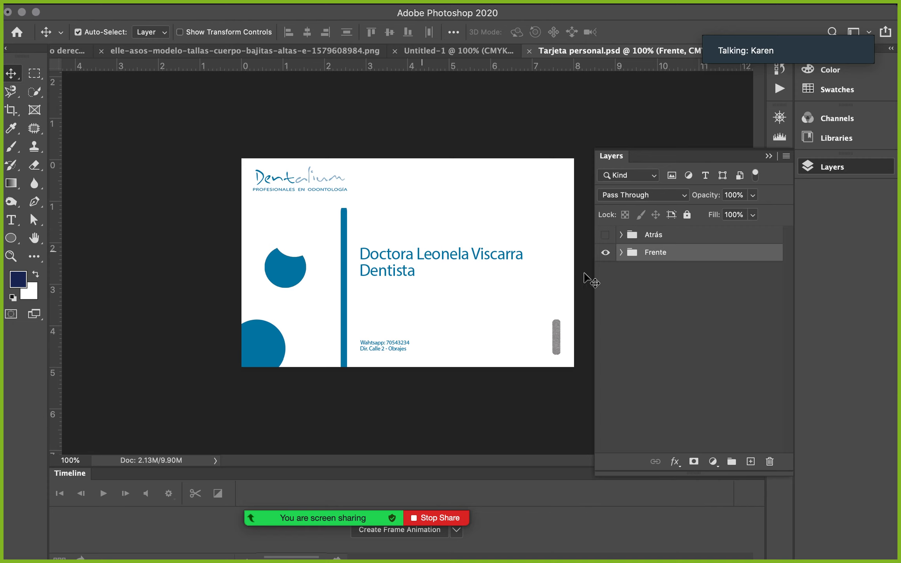
Step: Show the Atrás group to view the card's back design, ignore the memory alert, and hide the group again
left_click(605, 234)
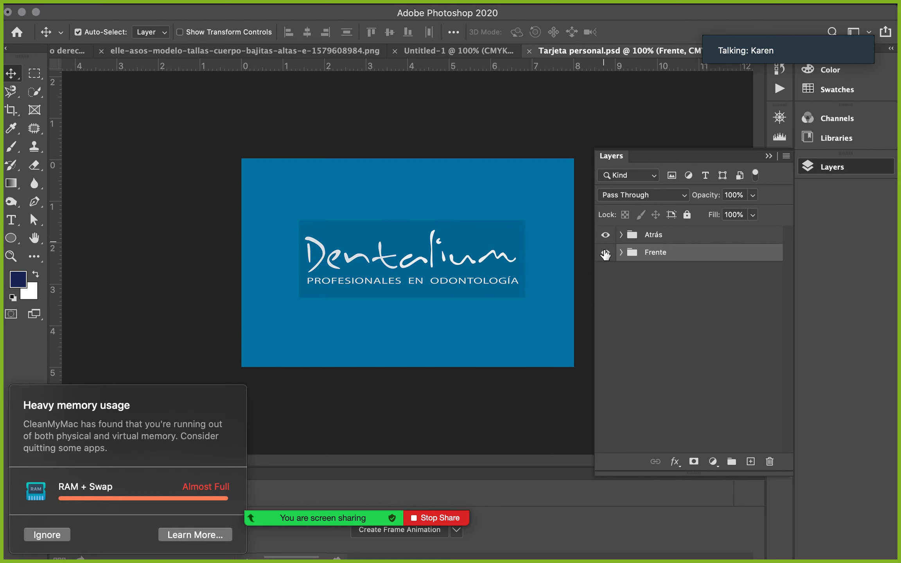
left_click(66, 535)
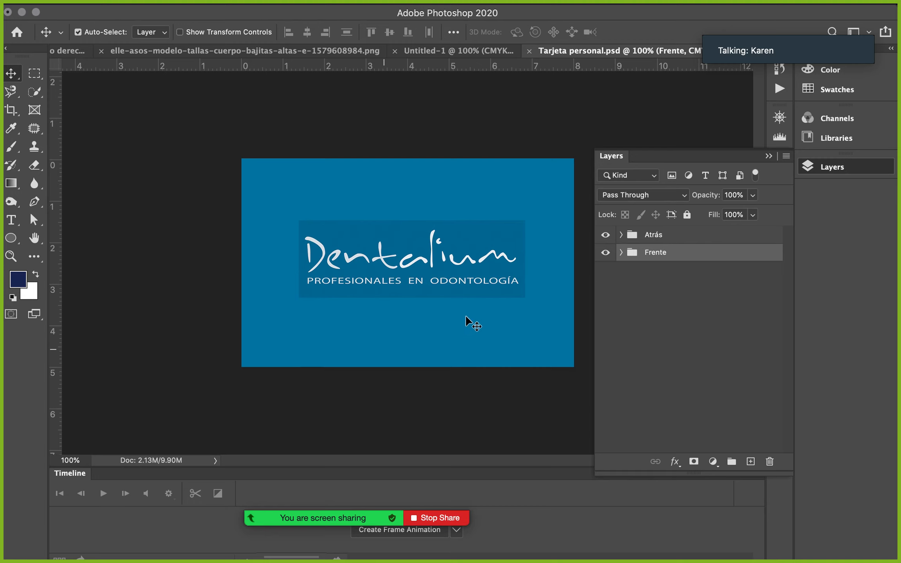
left_click(605, 235)
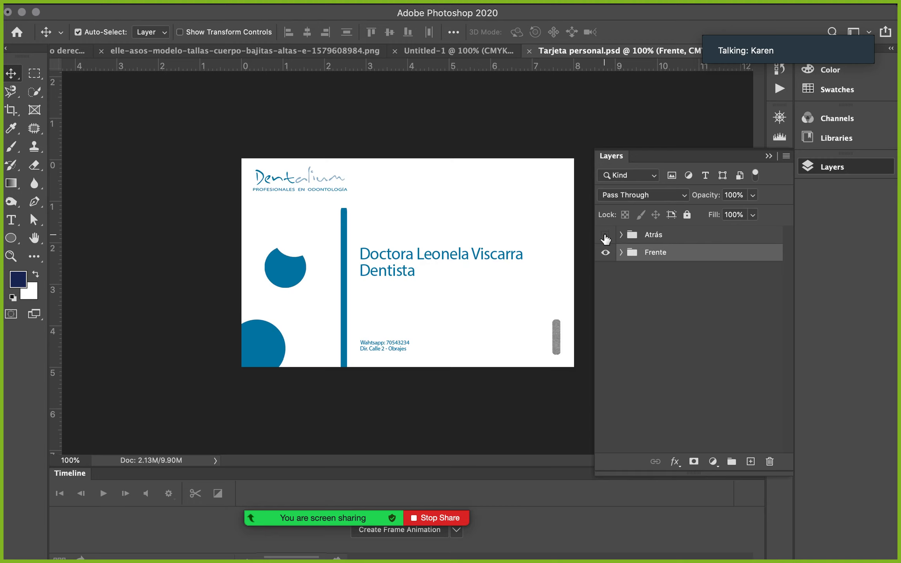
Step: Expand the Frente group to review the layers that make up the card's front, and collapse it
left_click(621, 253)
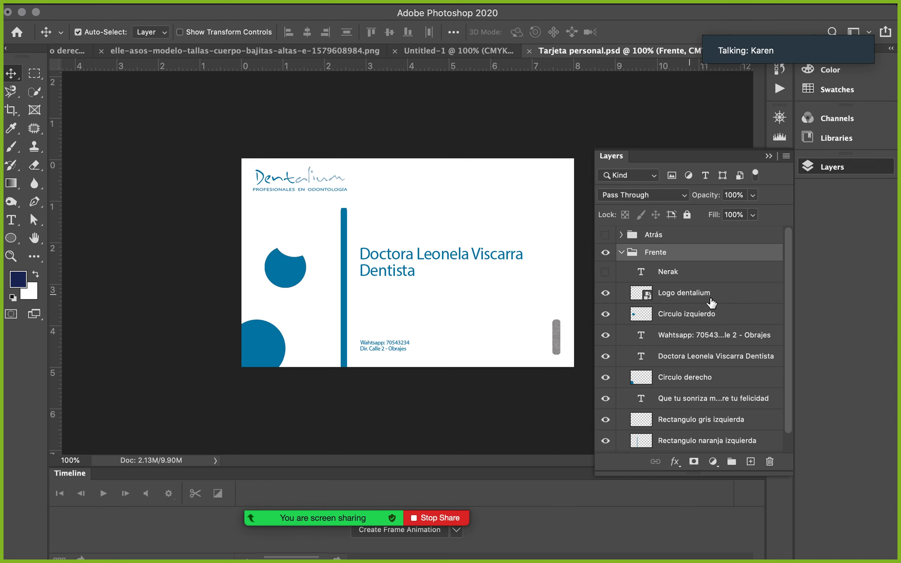
scroll(727, 385, "down", 1)
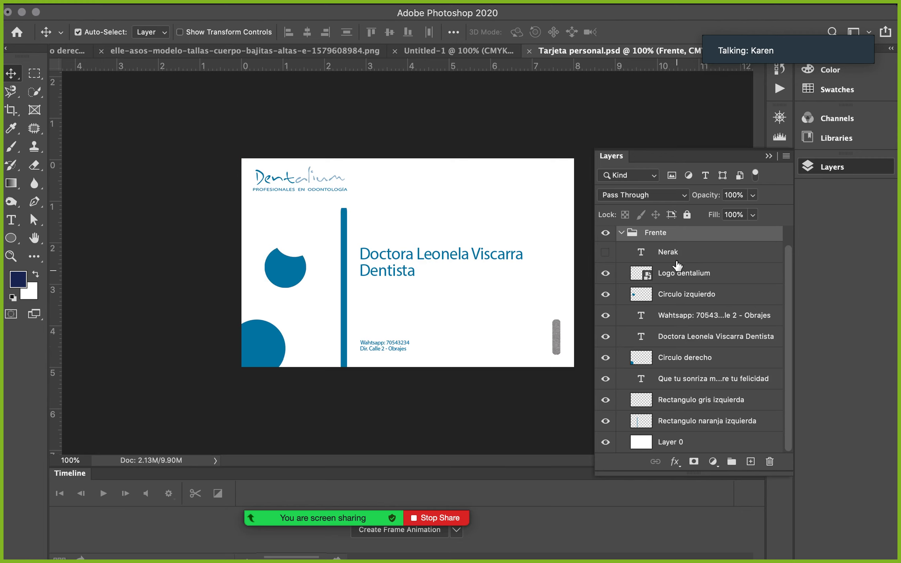
scroll(678, 268, "up", 1)
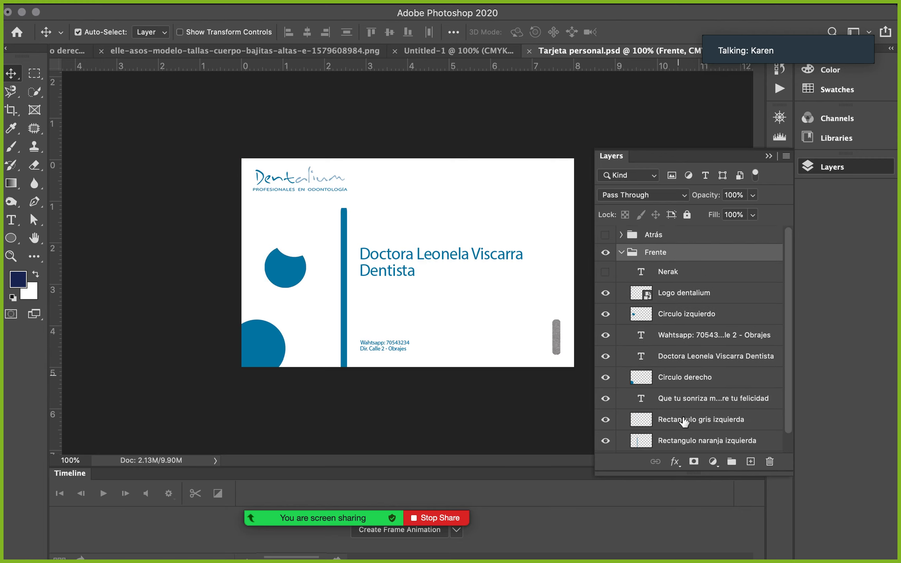
left_click(622, 253)
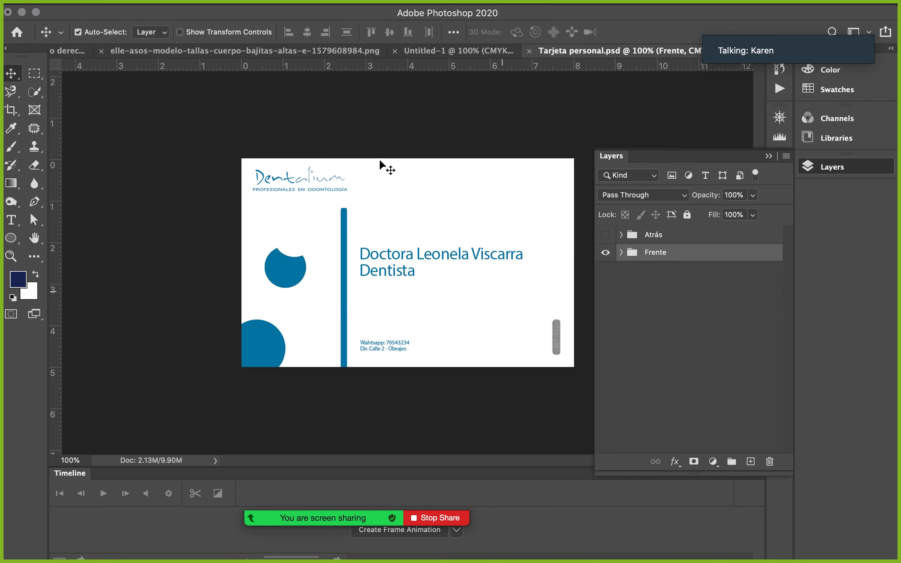
Step: Toggle the Atrás and Frente groups to compare the card's back and front, ending with both groups shown
left_click(606, 235)
left_click(606, 253)
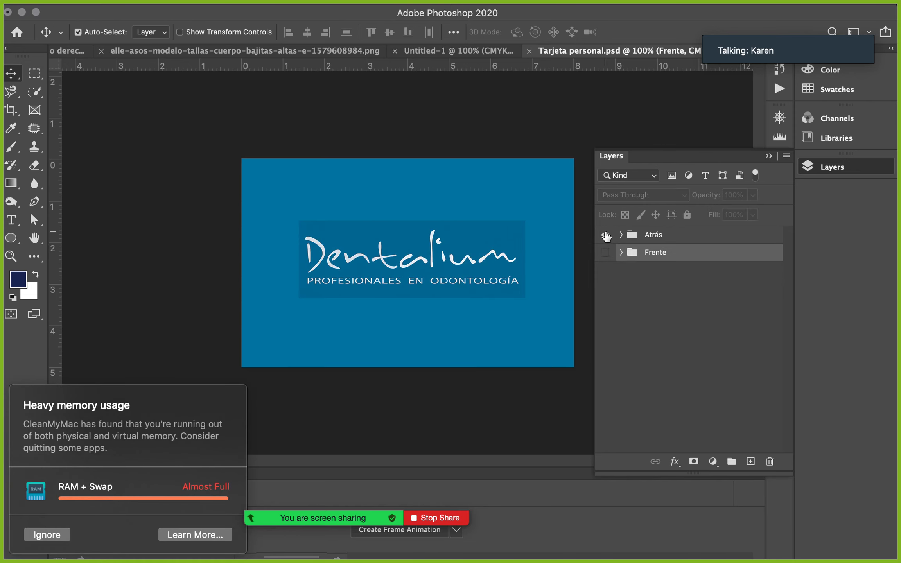
left_click(606, 236)
left_click(606, 236)
left_click(605, 252)
left_click(57, 540)
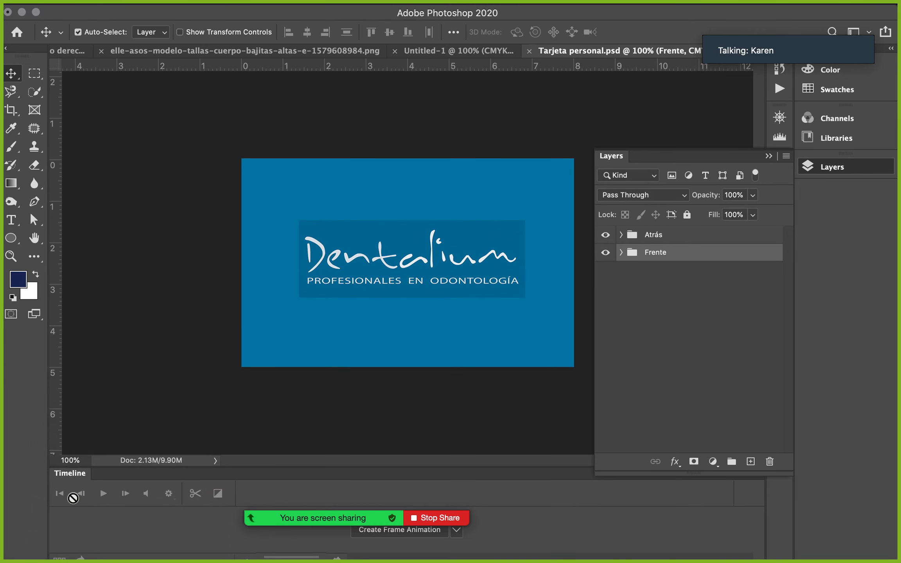
left_click(606, 234)
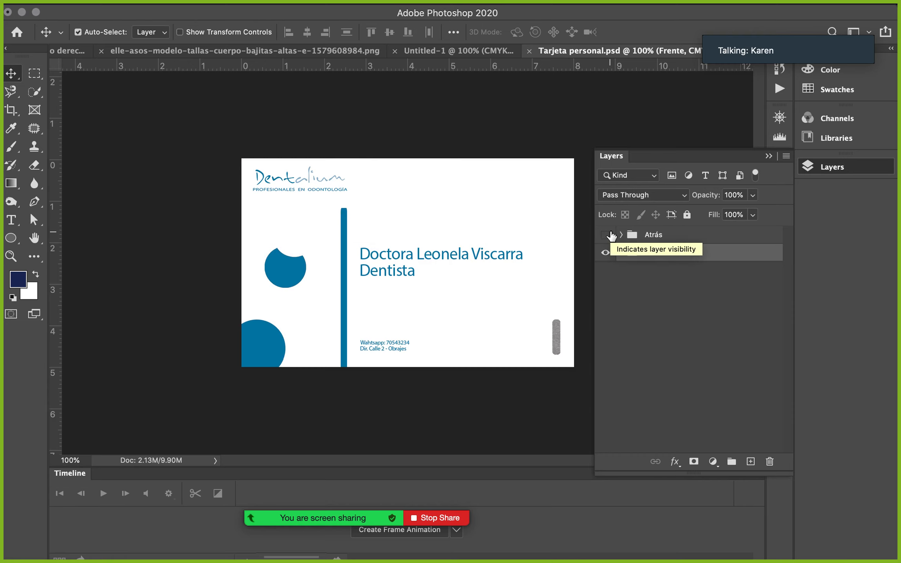
left_click(606, 235)
left_click(606, 252)
left_click(606, 235)
left_click(606, 253)
left_click(606, 234)
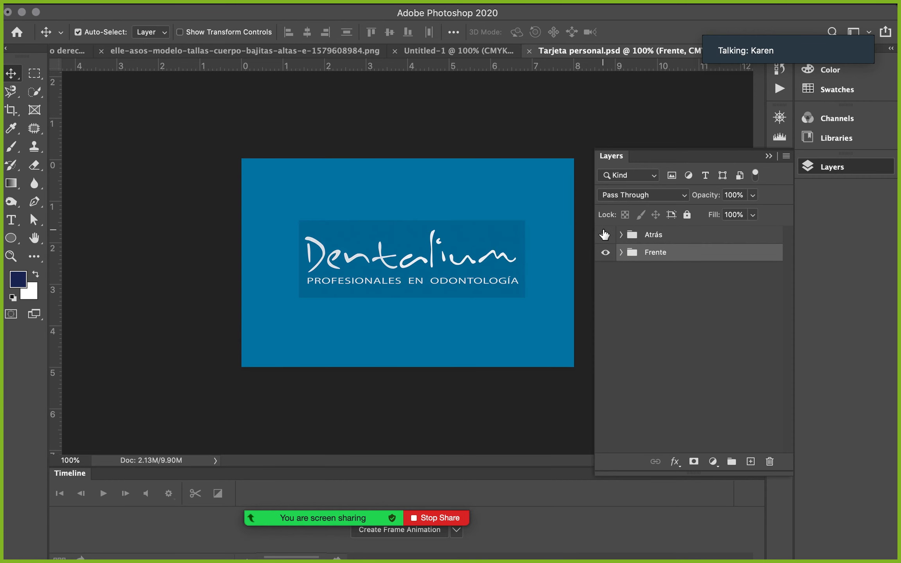
Step: Minimize Photoshop and preview the exported card images Tarjeta personal.jpg and Tarjeta personal frente.jpg in the Clase 14 folder
left_click(22, 12)
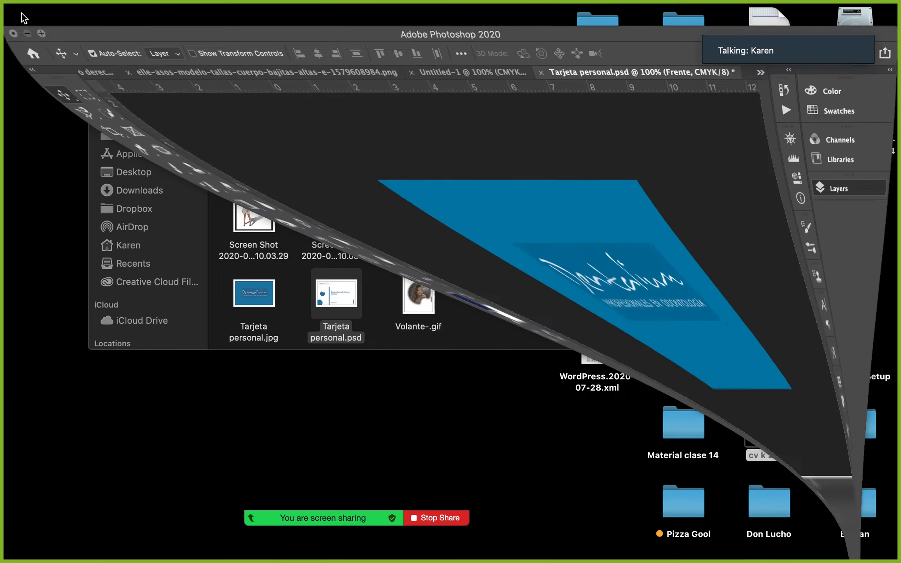
left_click(484, 311)
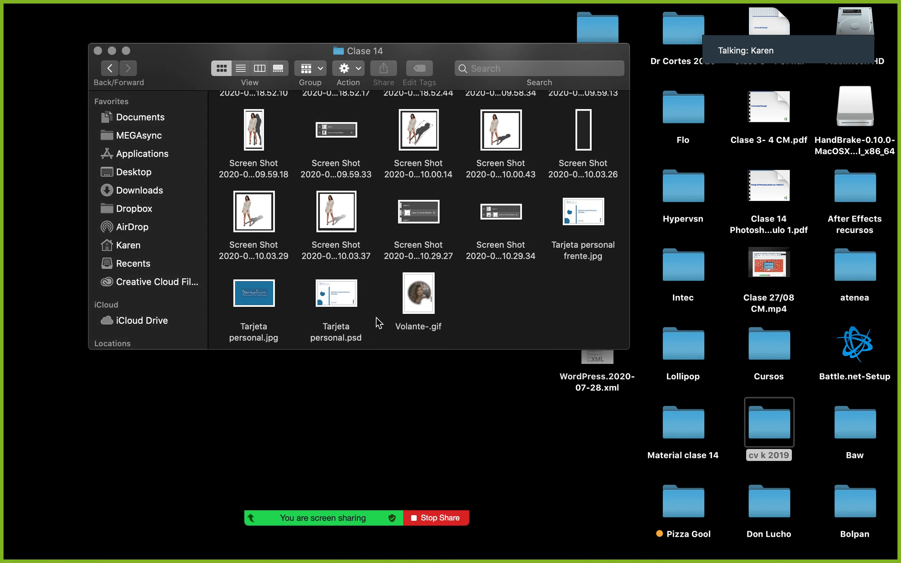
left_click(255, 297)
key("space")
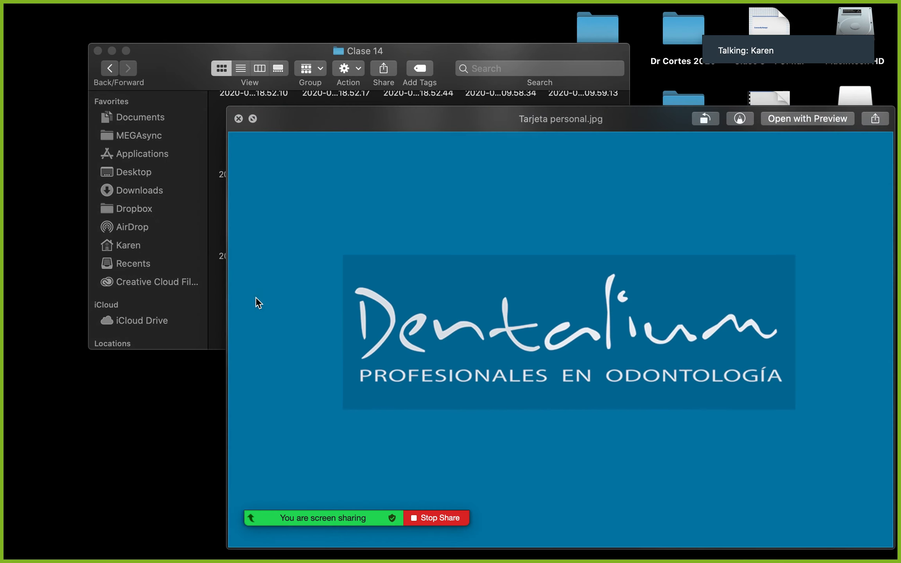
key("space")
left_click(585, 218)
key("space")
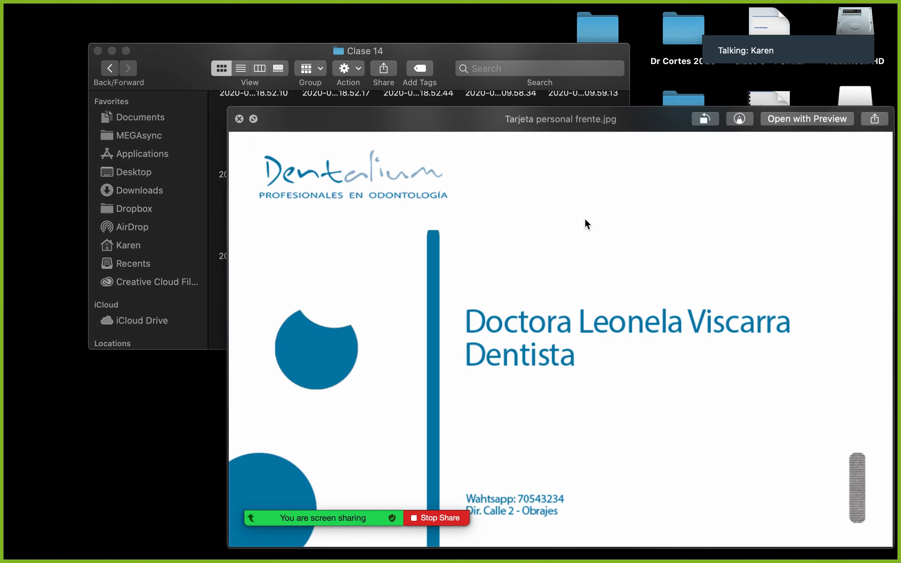
key("space")
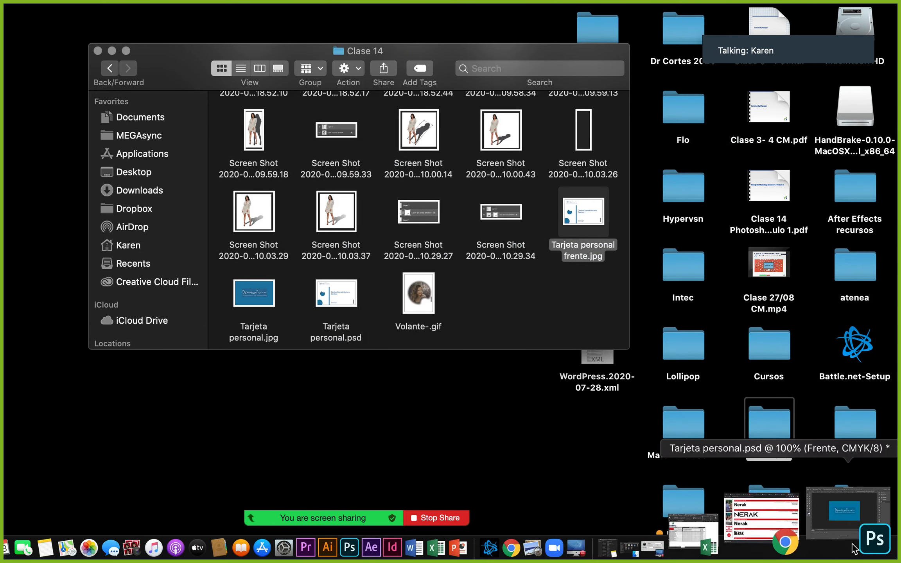
Step: Switch back to Tarjeta personal.psd in Photoshop, ignore the memory alert, and bring the layer list back into view
left_click(855, 542)
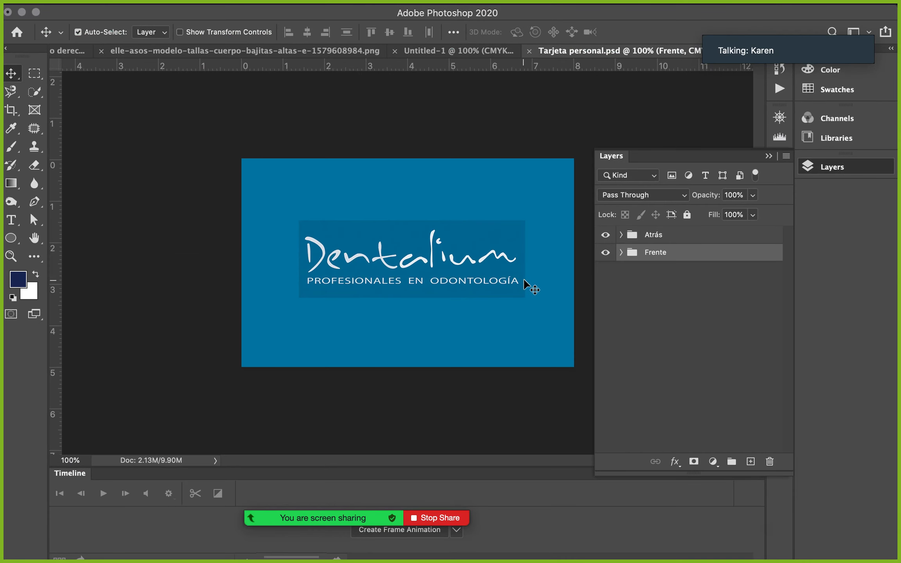
left_click(859, 167)
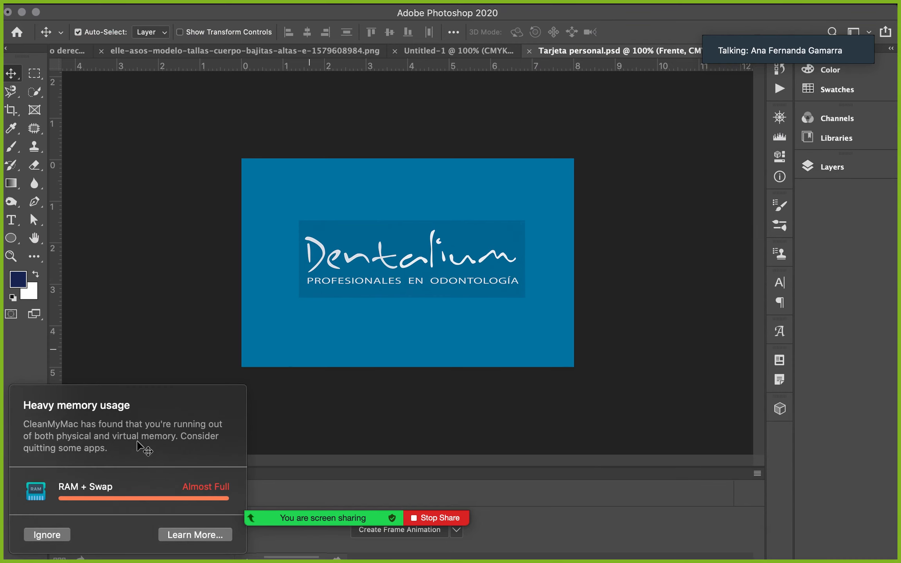
left_click(52, 536)
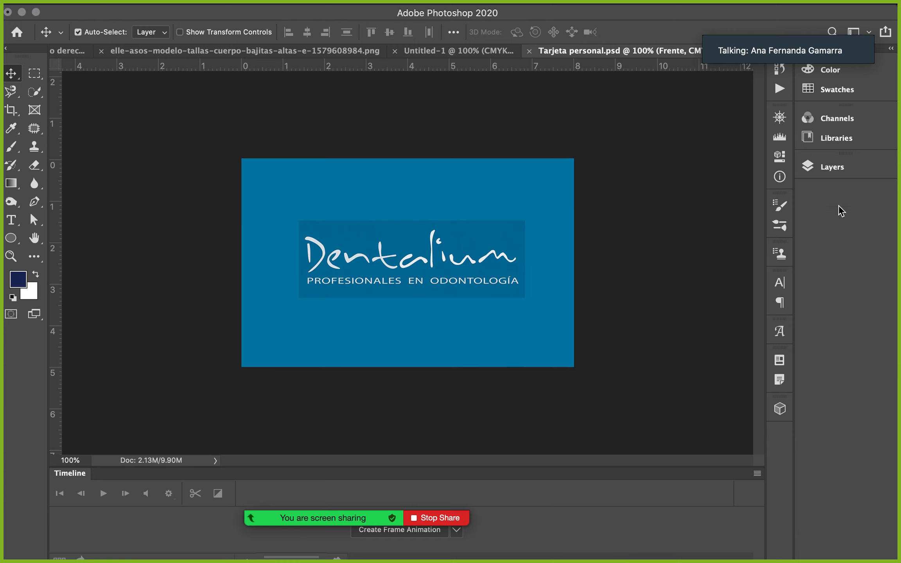
left_click(848, 164)
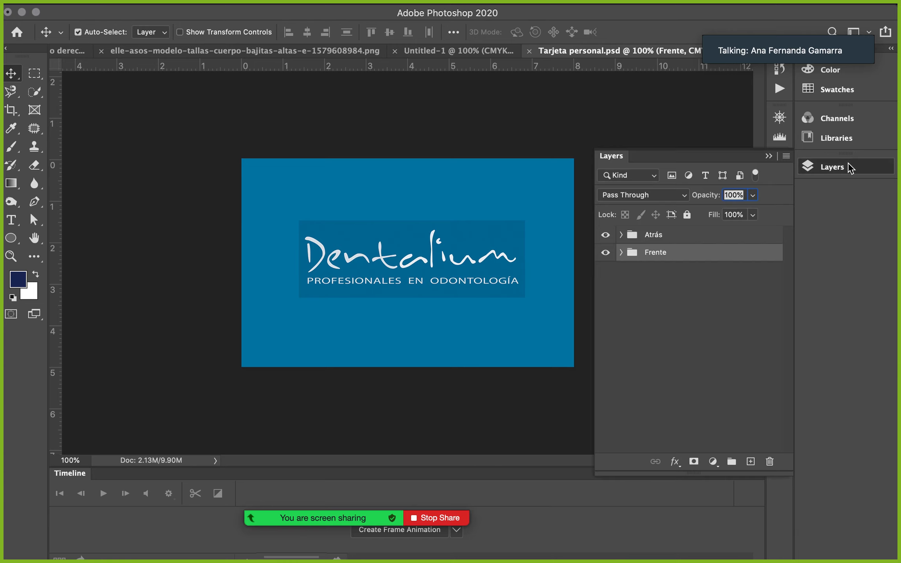
Step: Expand and collapse the Atrás and Frente groups in turn to review the layers each one contains
left_click(621, 234)
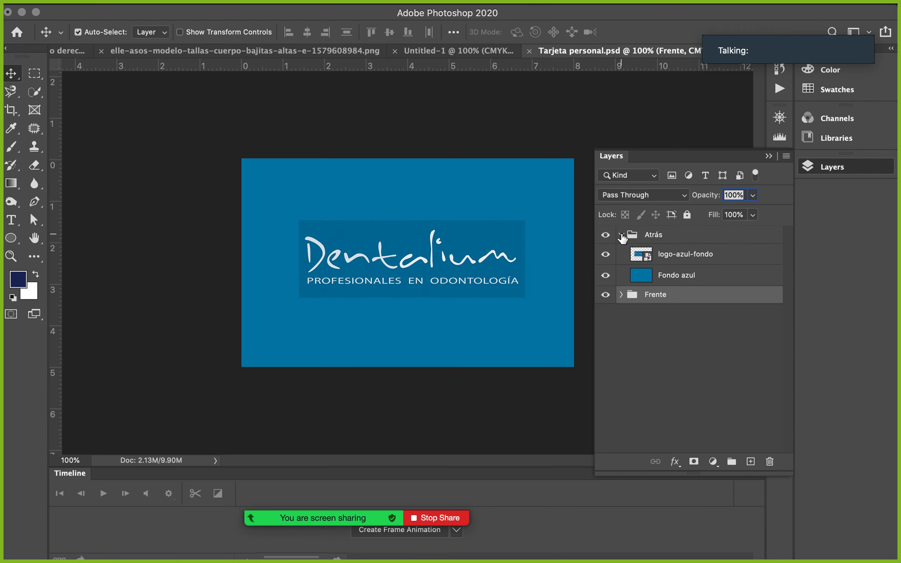
left_click(621, 234)
left_click(622, 253)
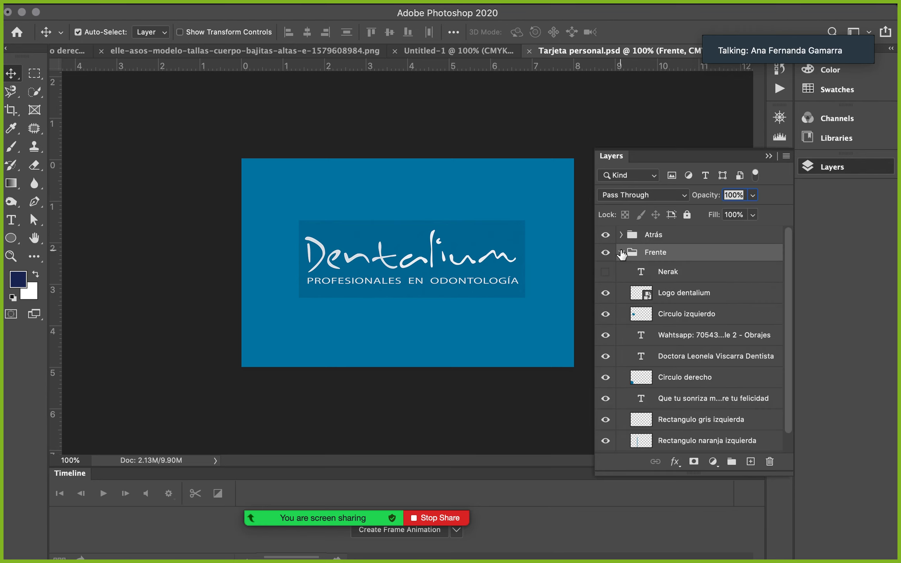
left_click(622, 253)
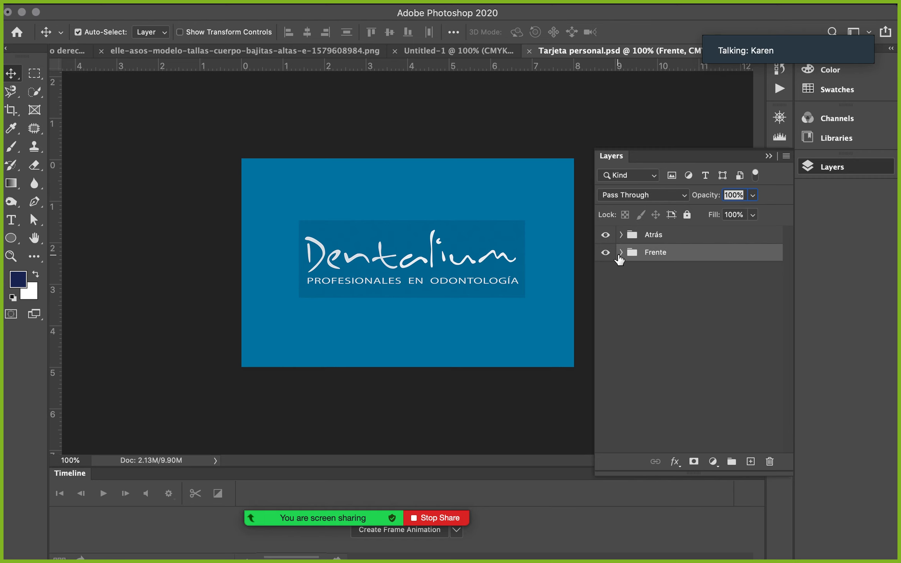
Step: Hide the Atrás group, expand Frente, and toggle Layer 0 off and on to show the card's white background
left_click(605, 235)
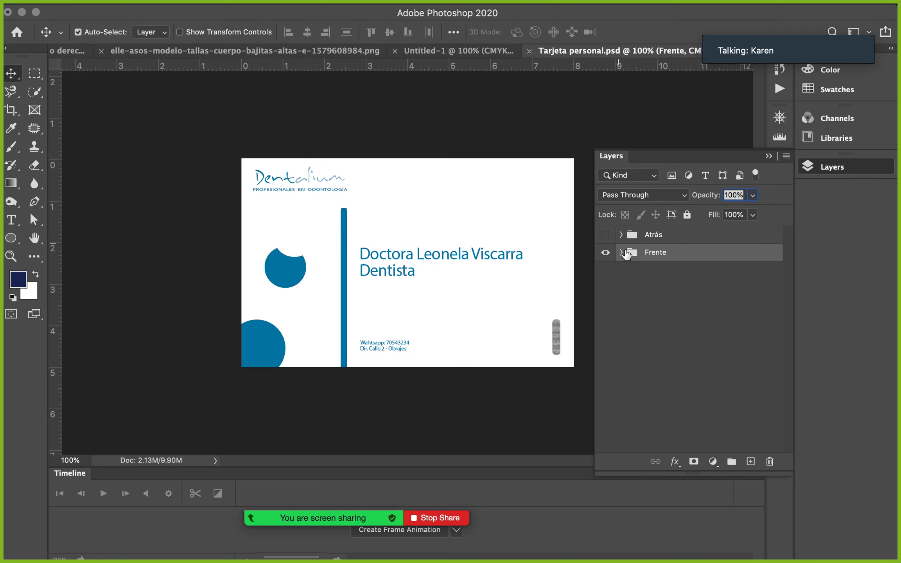
left_click(621, 252)
scroll(685, 442, "down", 1)
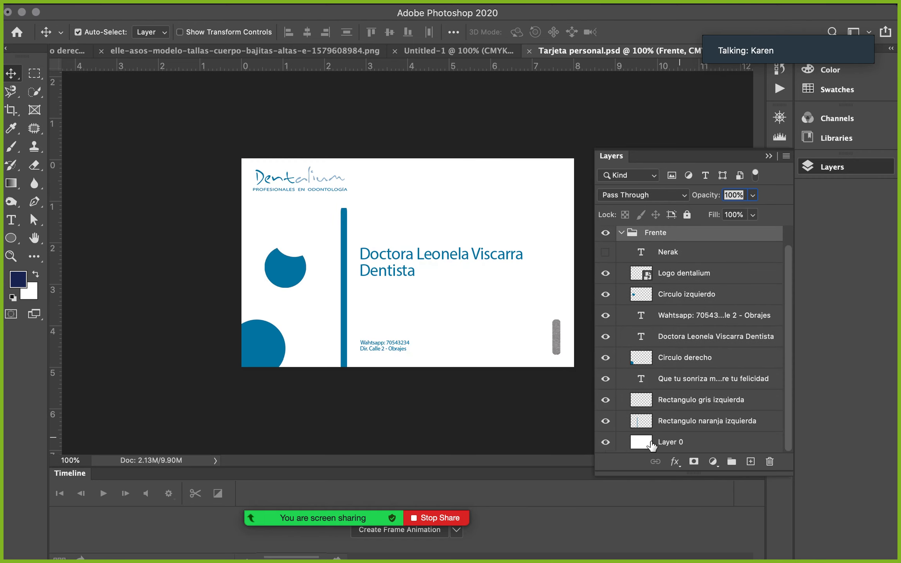
left_click(606, 442)
left_click(605, 442)
left_click(606, 442)
left_click(606, 442)
Step: Toggle the Rectangulo naranja izquierda and Rectangulo gris izquierda layers off and on to identify both bars on the card's front
left_click(605, 421)
left_click(605, 421)
left_click(606, 421)
left_click(605, 421)
left_click(606, 400)
left_click(606, 400)
left_click(606, 399)
left_click(606, 400)
Step: Hide the "Que tu sonriza" slogan text layer and toggle Circulo derecho off and on to identify its shape
left_click(605, 379)
left_click(605, 378)
left_click(606, 360)
left_click(606, 360)
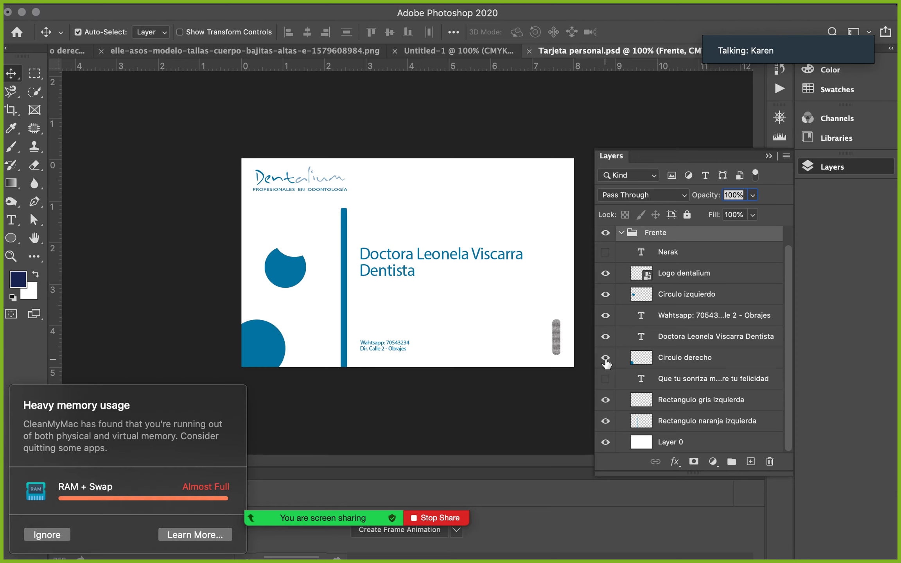
Step: Toggle the dentist's name text and the contact details text off and on to identify them on the card's front
left_click(605, 338)
left_click(606, 338)
left_click(606, 343)
left_click(606, 344)
left_click(606, 321)
left_click(606, 321)
left_click(606, 321)
left_click(606, 321)
Step: Toggle Circulo izquierdo and Logo dentalium off and on to identify them on the card, and ignore the memory alert
left_click(606, 295)
left_click(606, 295)
left_click(606, 295)
left_click(606, 295)
left_click(606, 275)
left_click(606, 275)
left_click(606, 274)
left_click(607, 274)
left_click(607, 275)
left_click(606, 275)
left_click(42, 534)
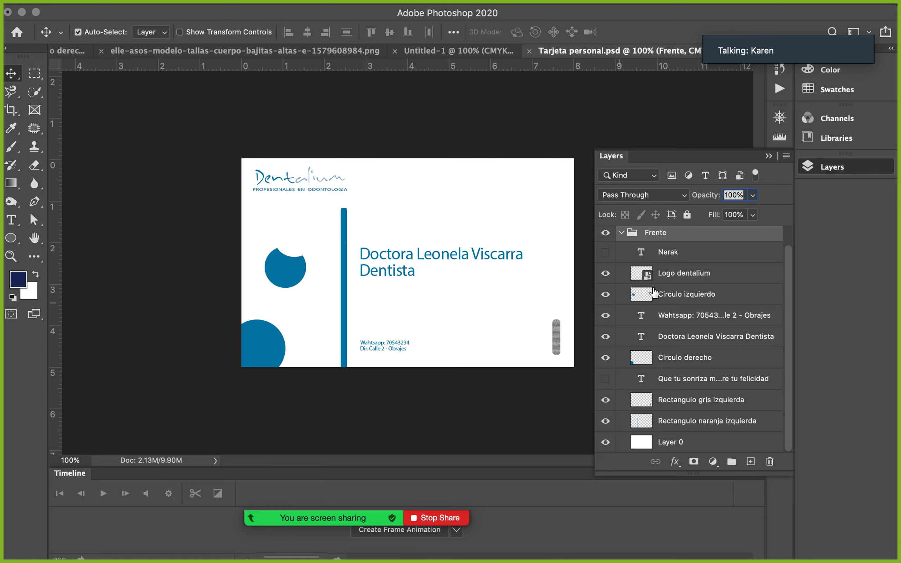
Step: Select the layers from Logo dentalium down to Layer 0, collapse the Frente group, and highlight its name without renaming it
left_click(685, 273)
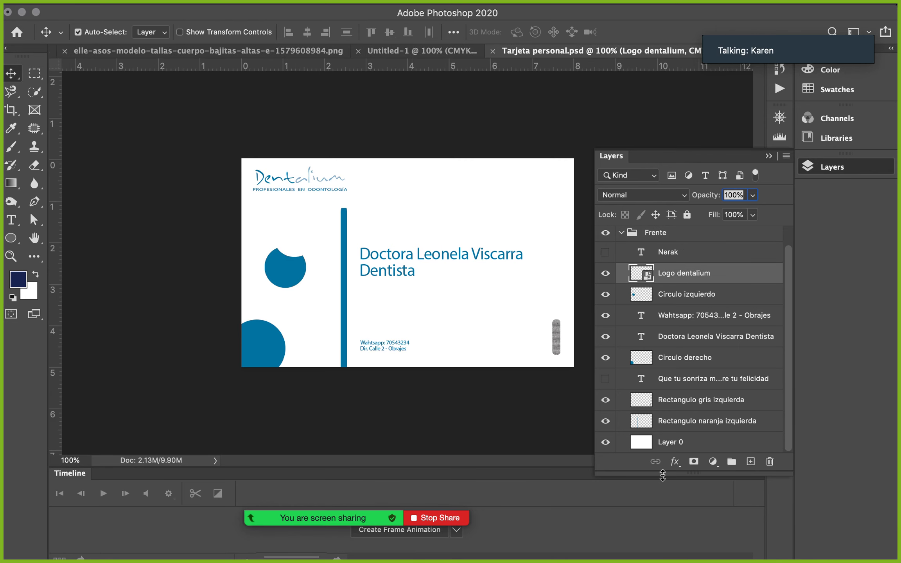
left_click(706, 446, "shift")
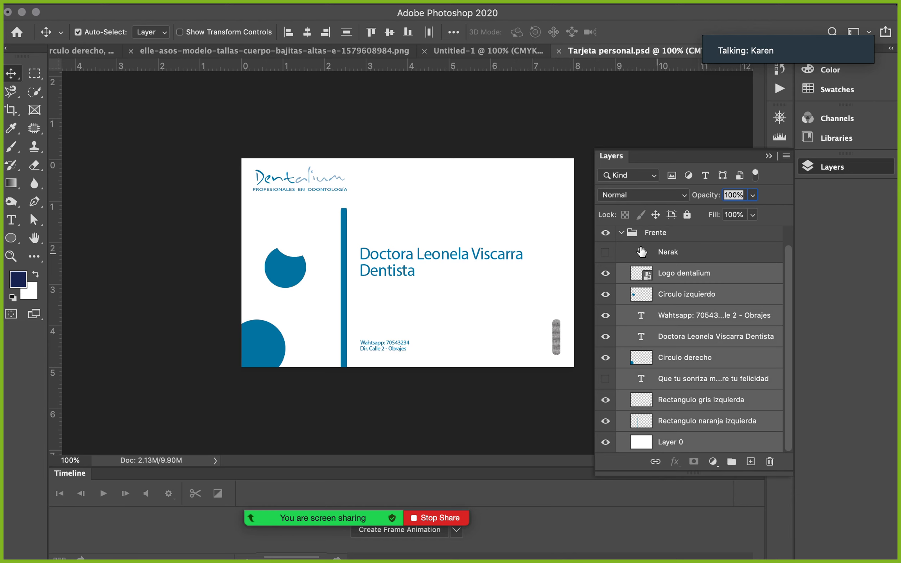
left_click(621, 233)
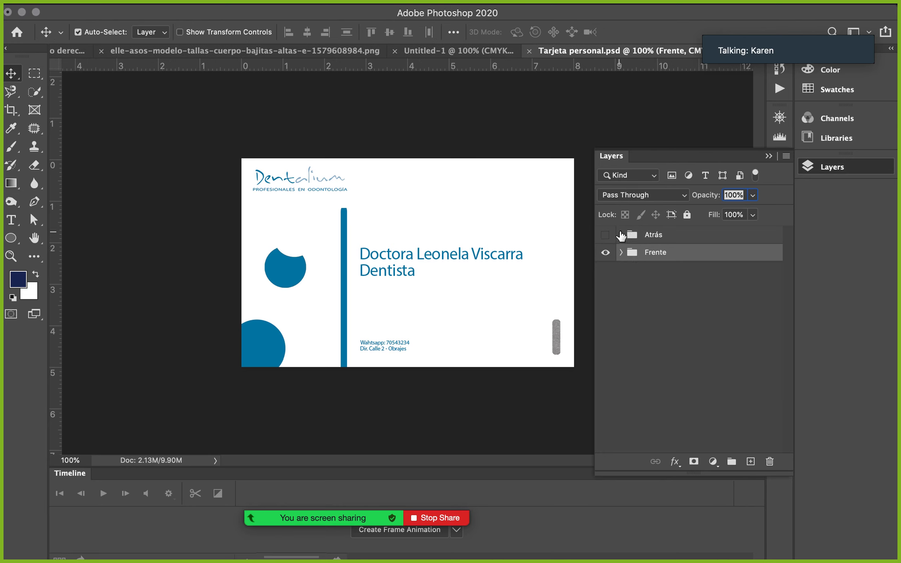
double_click(659, 254)
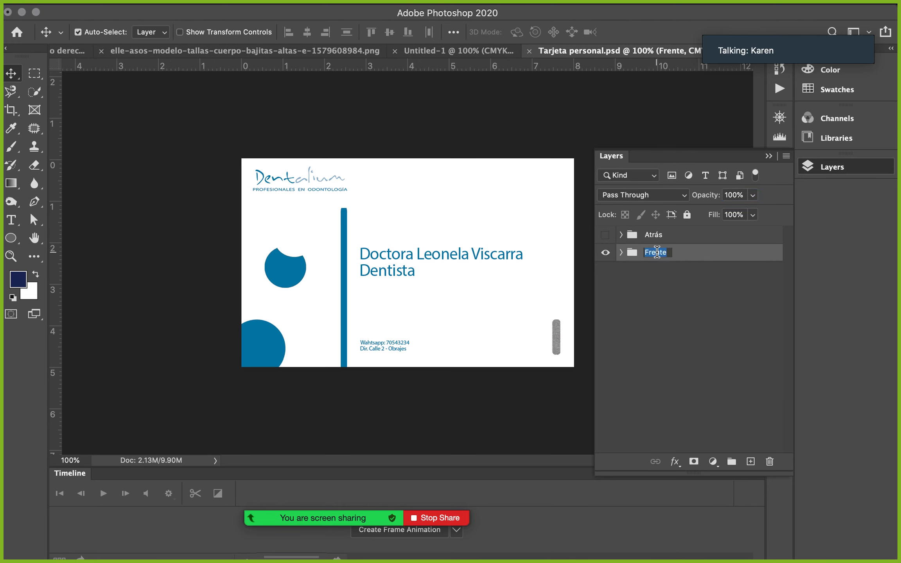
left_click(666, 302)
Step: Add two empty layers above the Atrás and Frente groups, and ignore the memory alert
left_click(750, 461)
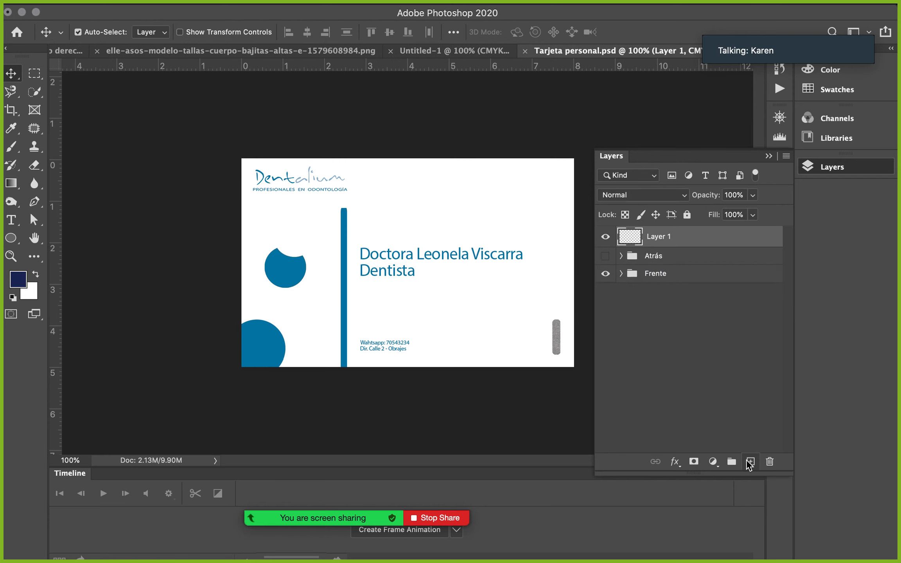
left_click(749, 461)
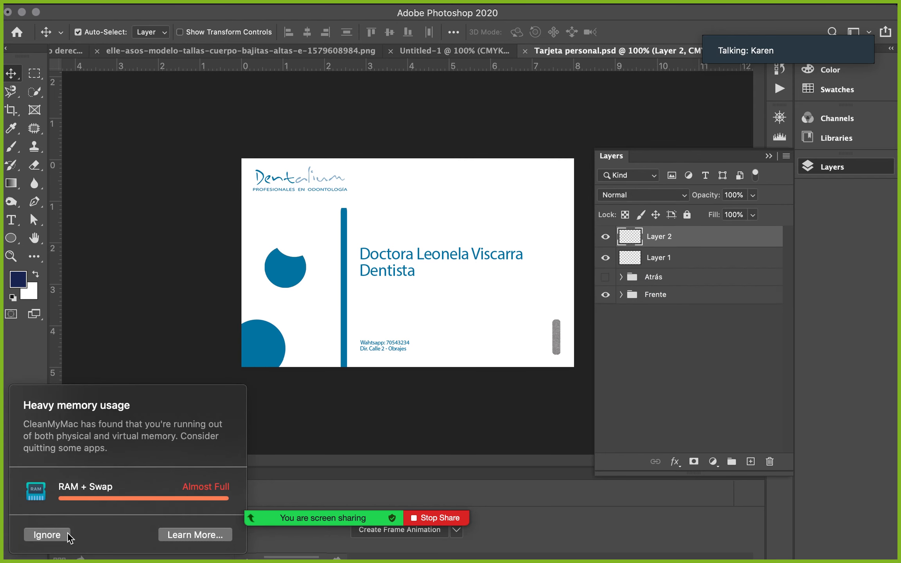
left_click(47, 534)
Step: Show and expand the Atrás group, toggle logo-azul-fondo, select it together with Fondo azul, and collapse the group
left_click(606, 277)
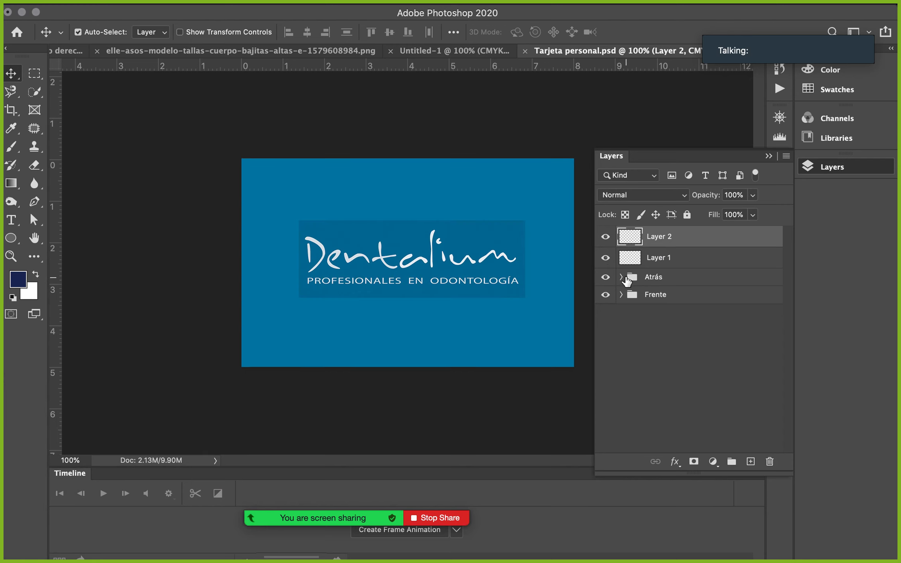
left_click(621, 277)
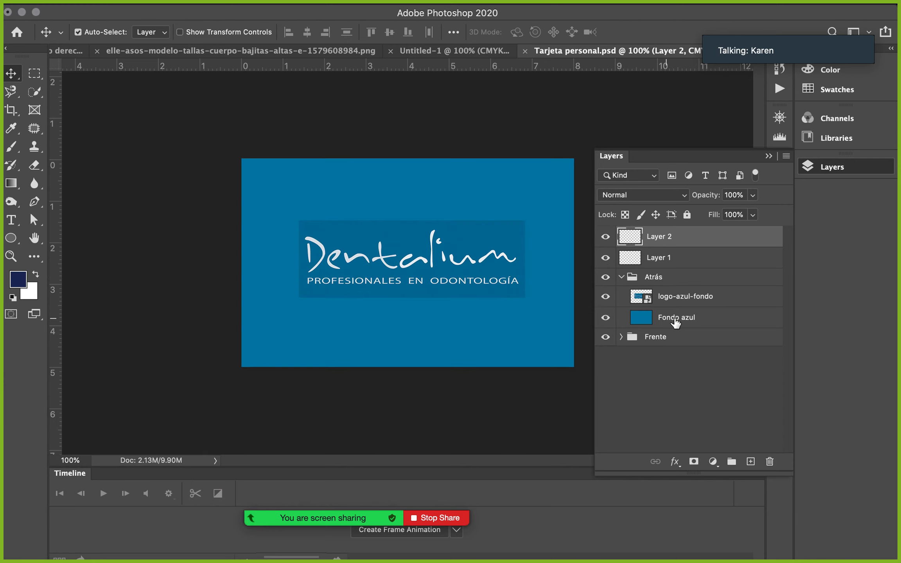
left_click(606, 297)
left_click(606, 297)
left_click(606, 298)
left_click(606, 298)
left_click(683, 298)
left_click(687, 315, "shift")
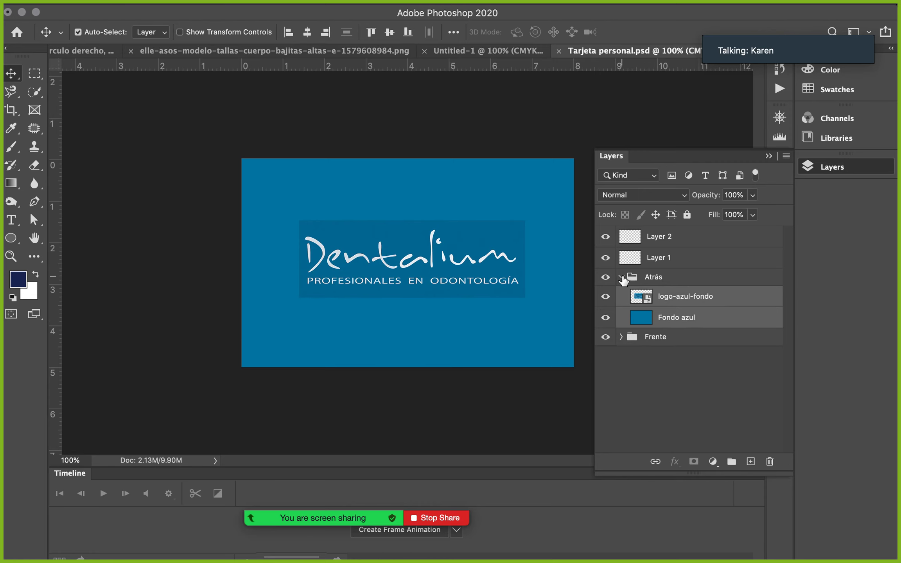
left_click(621, 277)
Step: Delete the two empty layers, Layer 2 and Layer 1
left_click(693, 248)
left_click(694, 261, "shift")
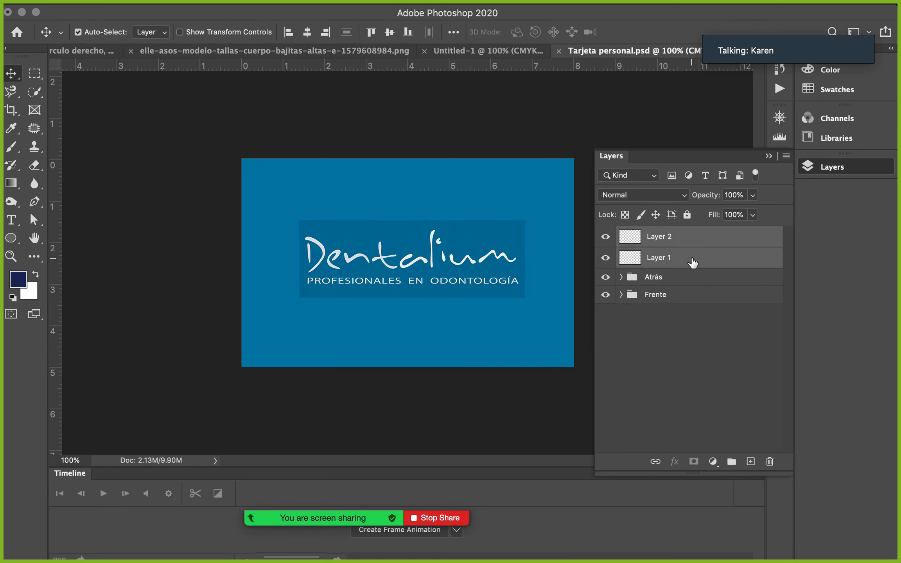
key("Delete")
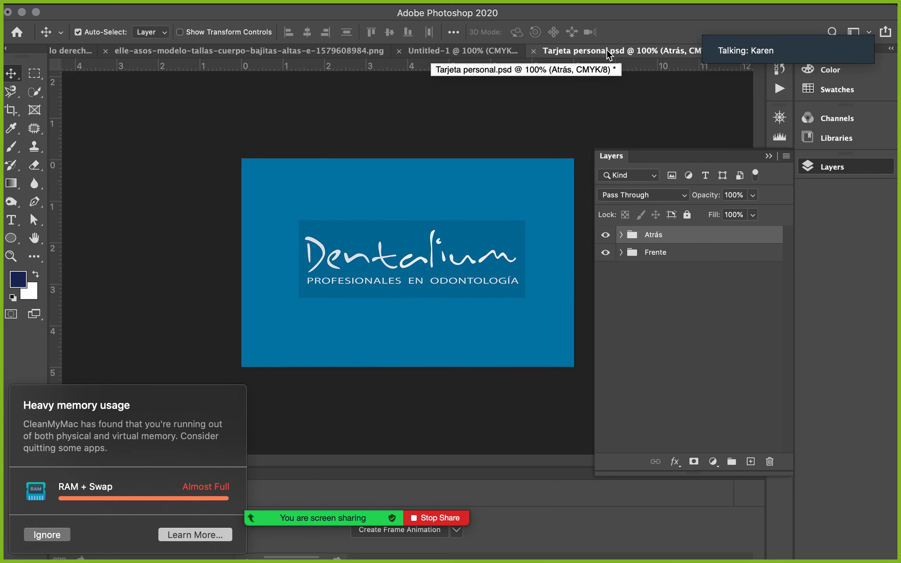
Step: Ignore the memory alert and close the blank Untitled-1 document, returning to Tarjeta personal.psd
left_click(477, 54)
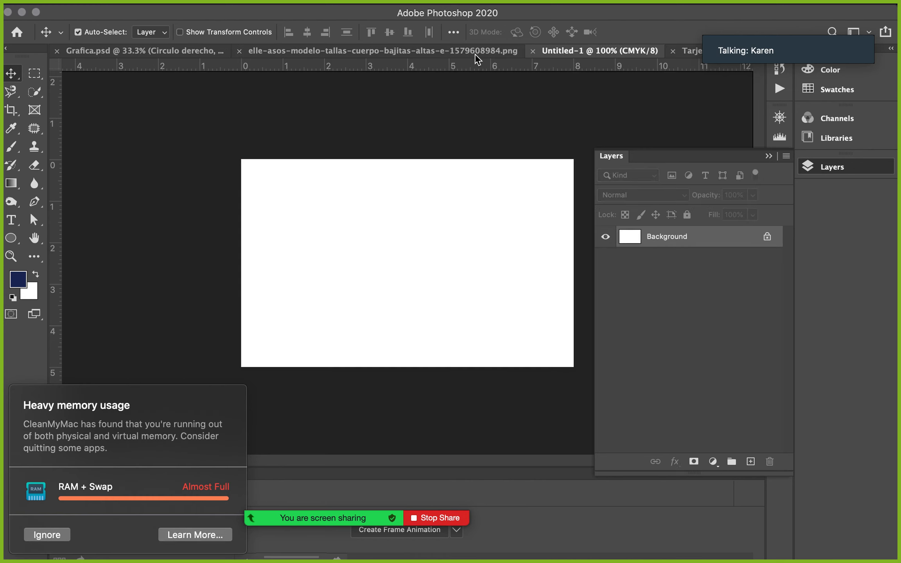
left_click(36, 537)
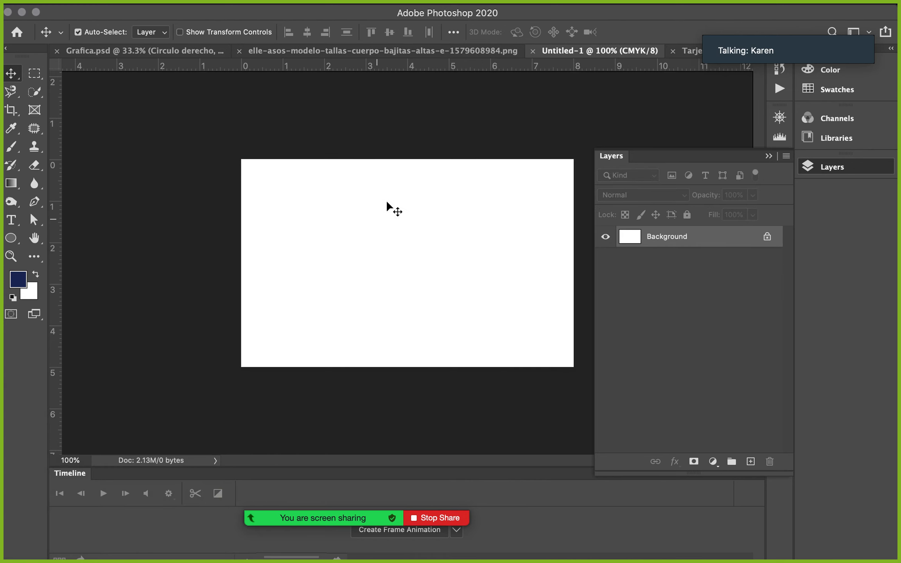
left_click(534, 51)
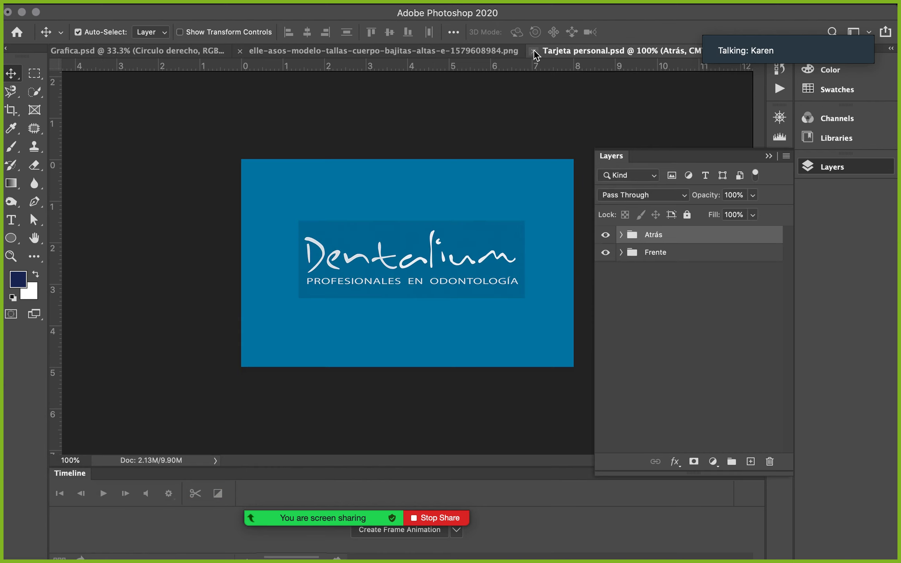
Step: Toggle the Atrás group's visibility repeatedly to compare the card's back and front, ending with it hidden
left_click(606, 234)
left_click(606, 235)
left_click(606, 235)
left_click(605, 235)
left_click(605, 234)
left_click(606, 234)
left_click(605, 235)
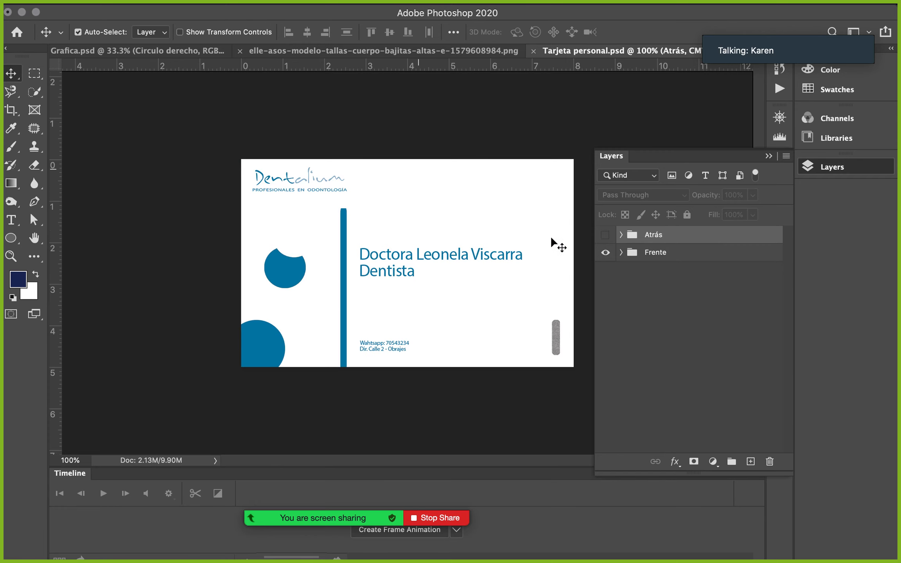
Step: Toggle the Frente and Atrás groups, ignore the memory alert, and leave only the card's front showing
left_click(606, 252)
left_click(606, 235)
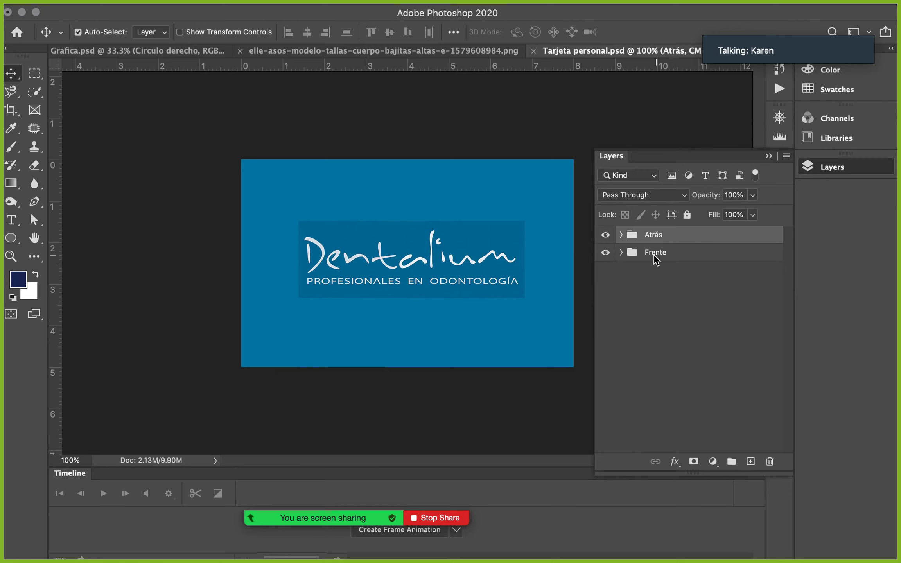
left_click(44, 536)
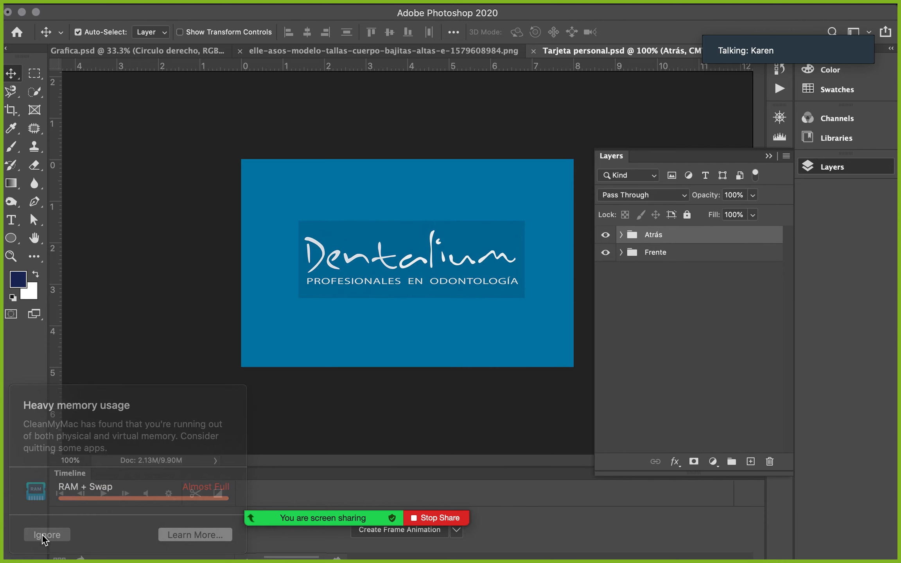
left_click(605, 235)
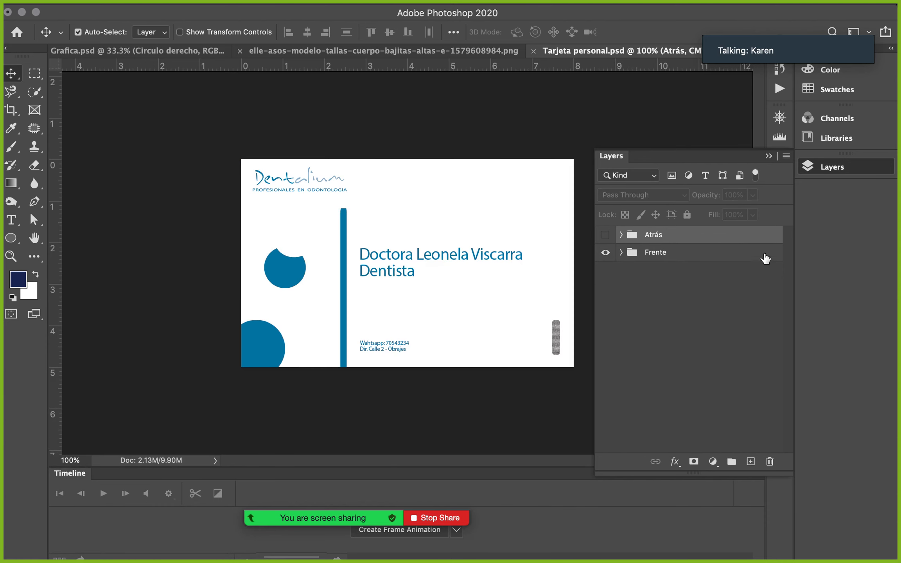
Step: Expand the Frente group to review its layers once more, collapse it, and ignore the memory alert
left_click(621, 252)
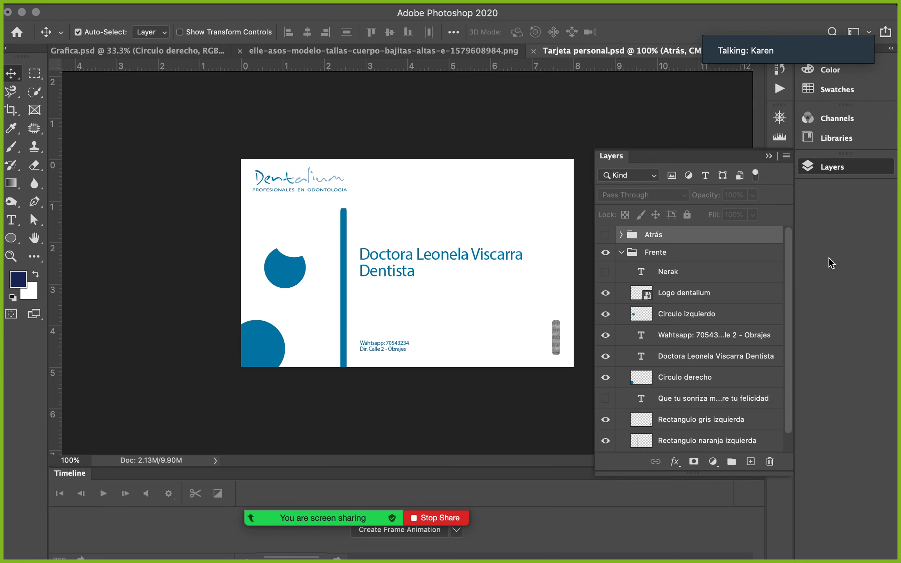
left_click(621, 252)
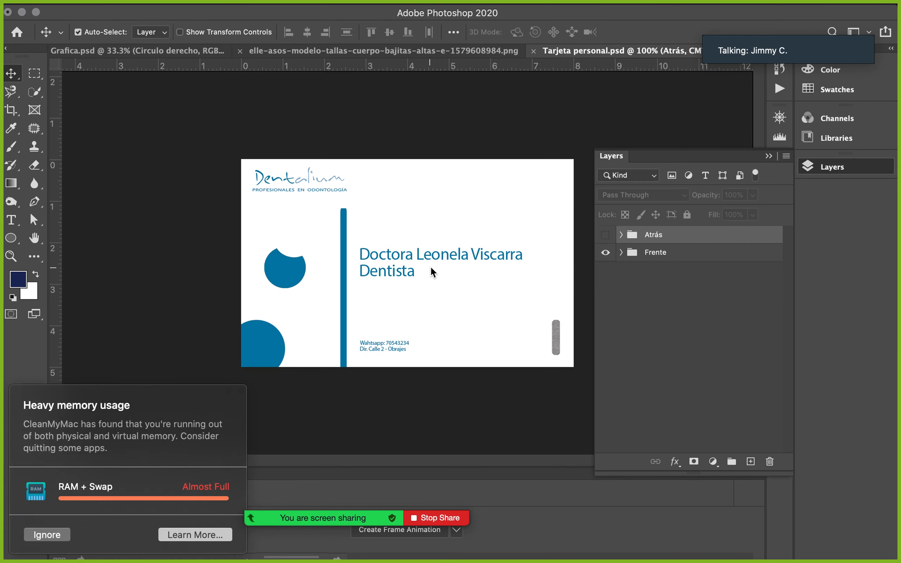
left_click(47, 535)
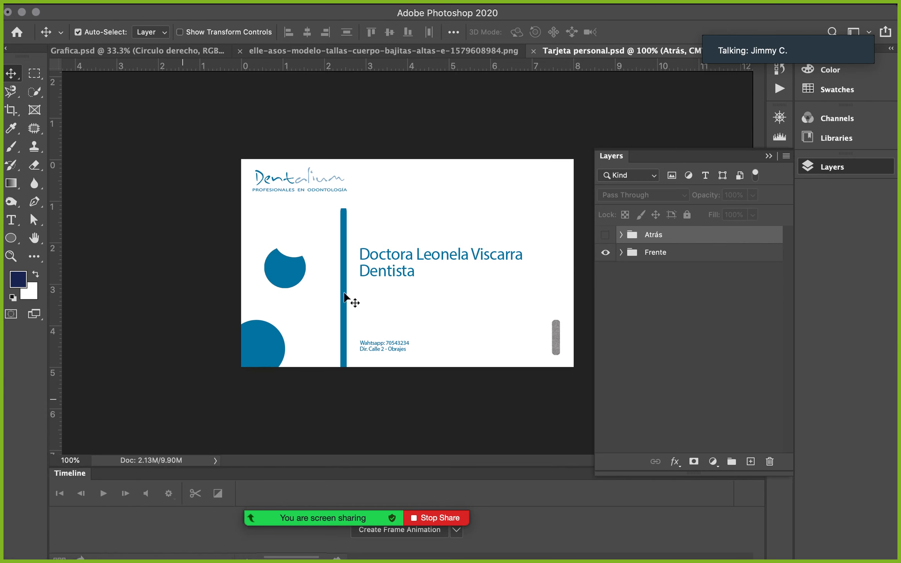
Step: Save a JPEG copy of the card's front as Tarjeta personal frente.jpg in the Clase 14 folder
left_click(443, 293)
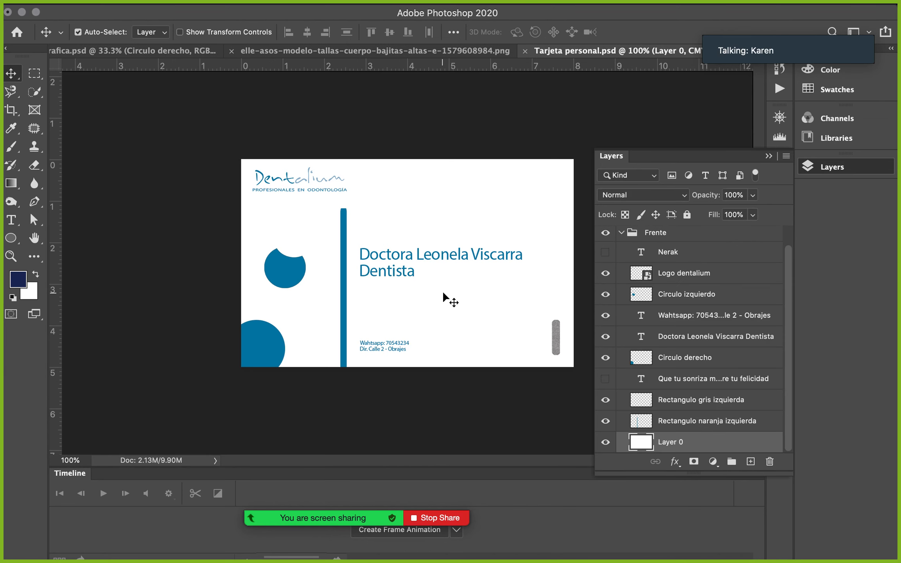
mouse_move(184, 6)
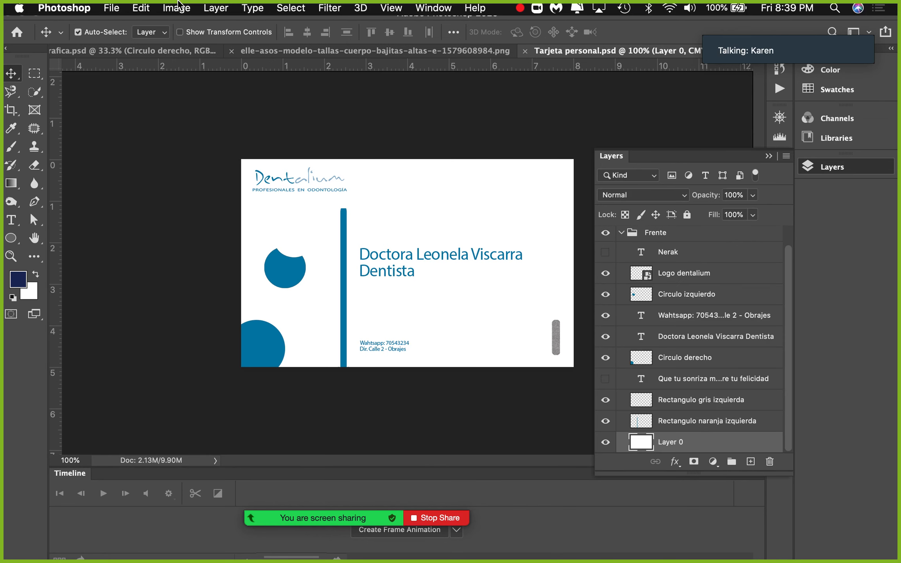
left_click(109, 10)
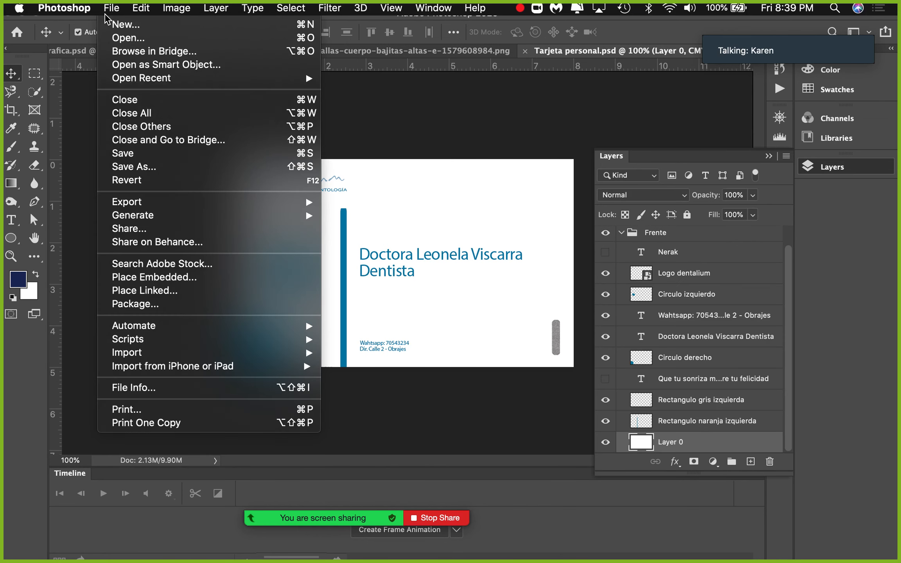
left_click(189, 168)
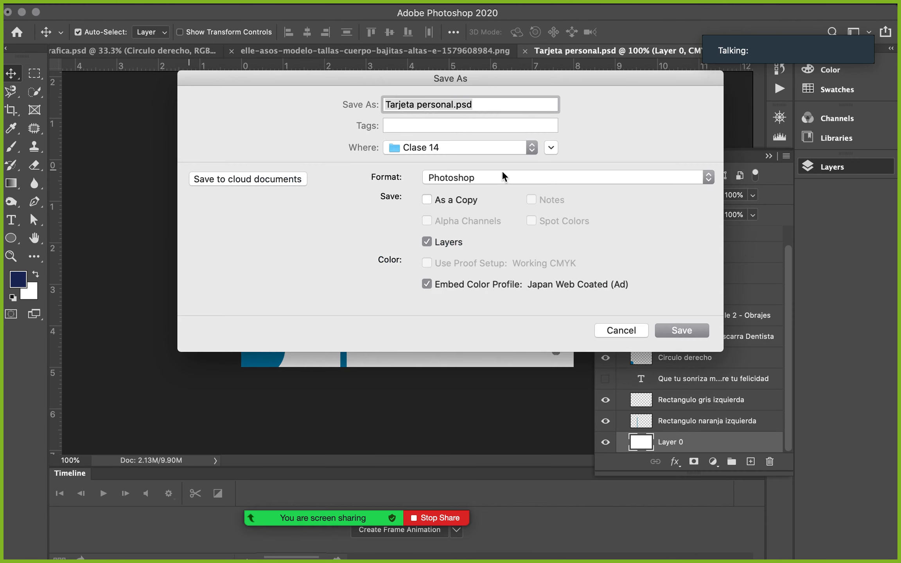
left_click(503, 176)
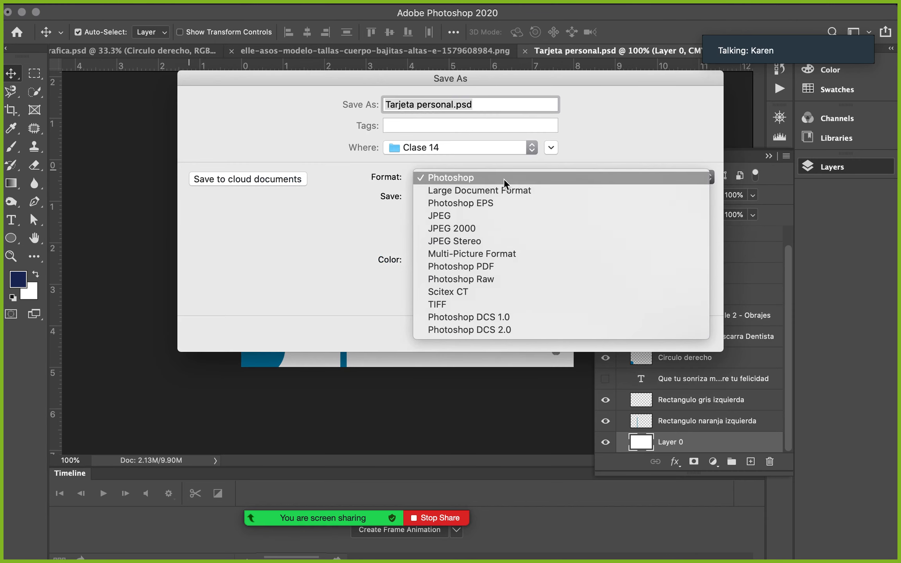
left_click(499, 213)
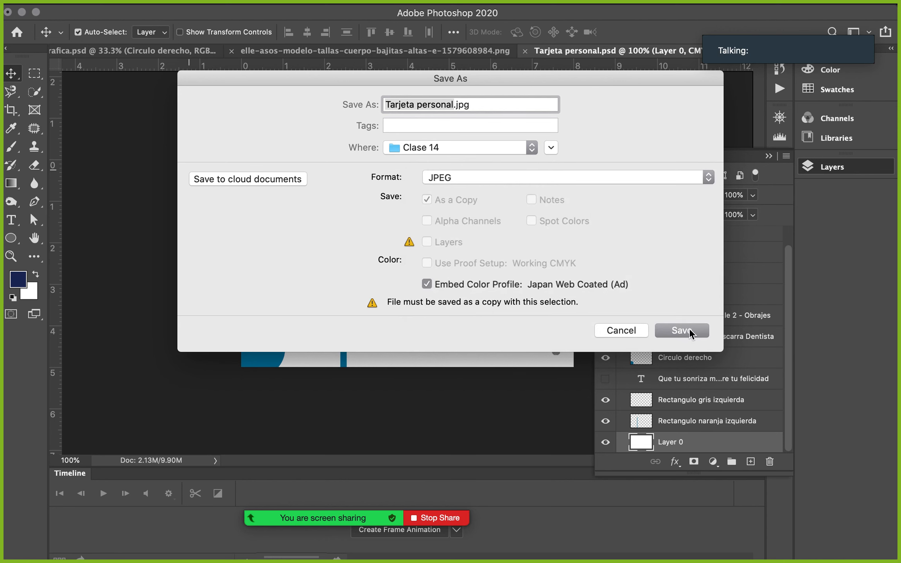
left_click(531, 149)
left_click(441, 189)
left_click(679, 332)
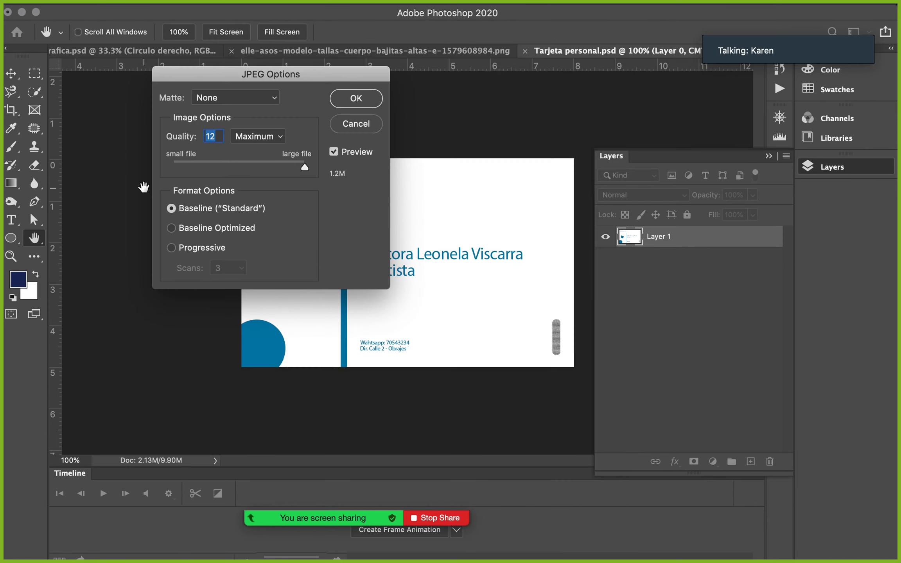
Step: Review the matte and format choices, ignore the memory alert, and accept the JPEG options with Matte None, Quality 12 Maximum and Baseline ("Standard")
left_click(273, 97)
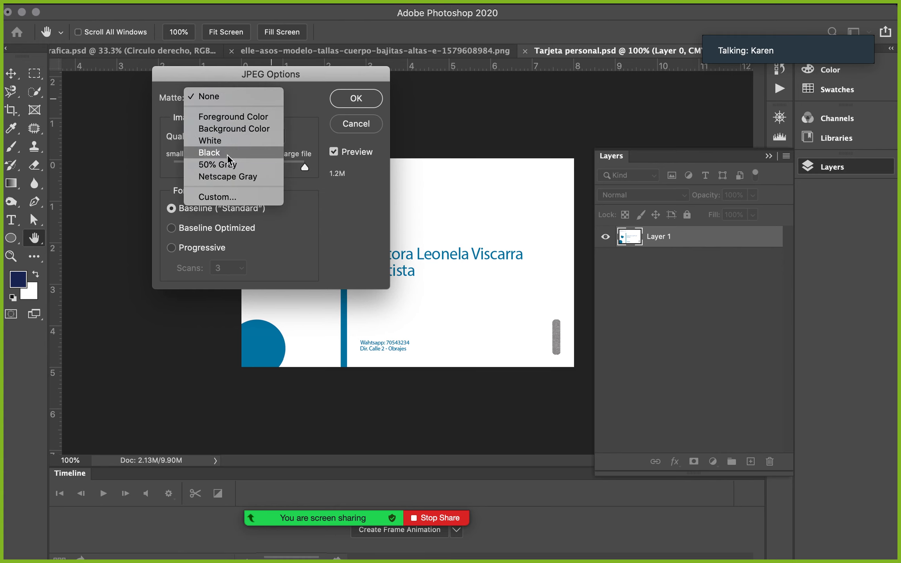
left_click(222, 98)
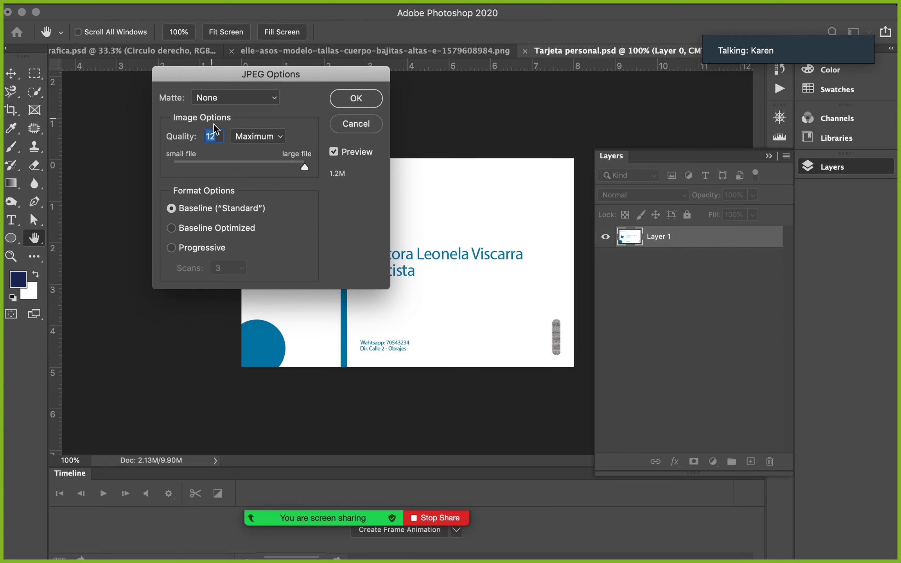
left_click(272, 99)
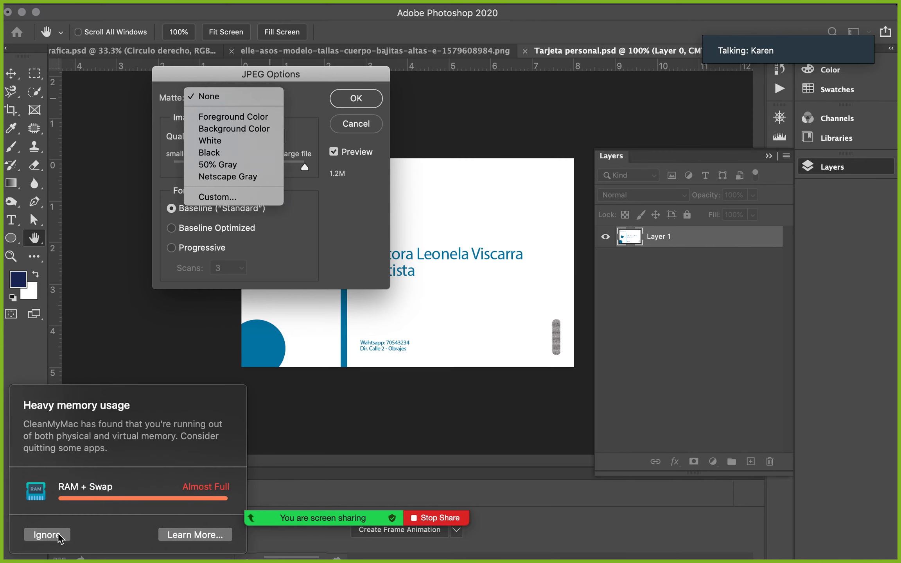
left_click(46, 536)
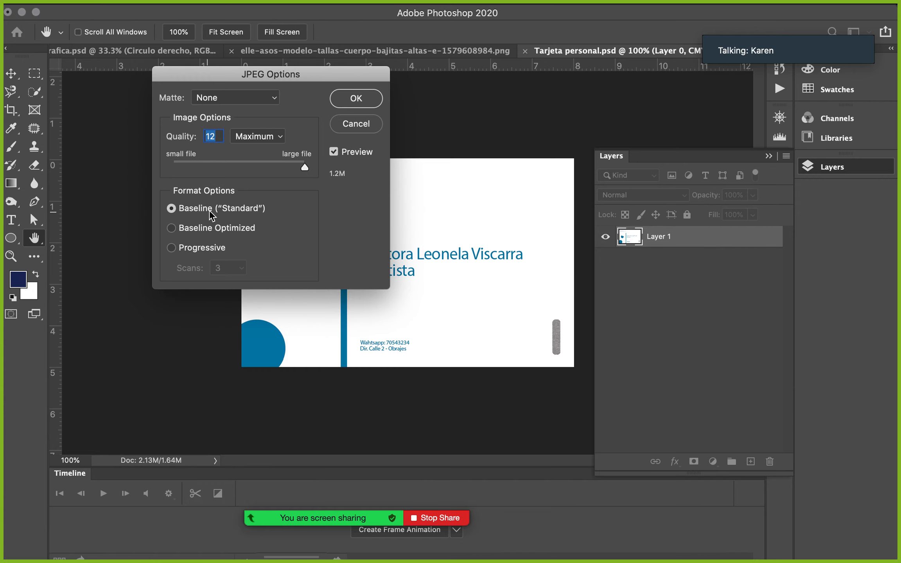
left_click(204, 229)
left_click(205, 248)
left_click(207, 210)
left_click(368, 103)
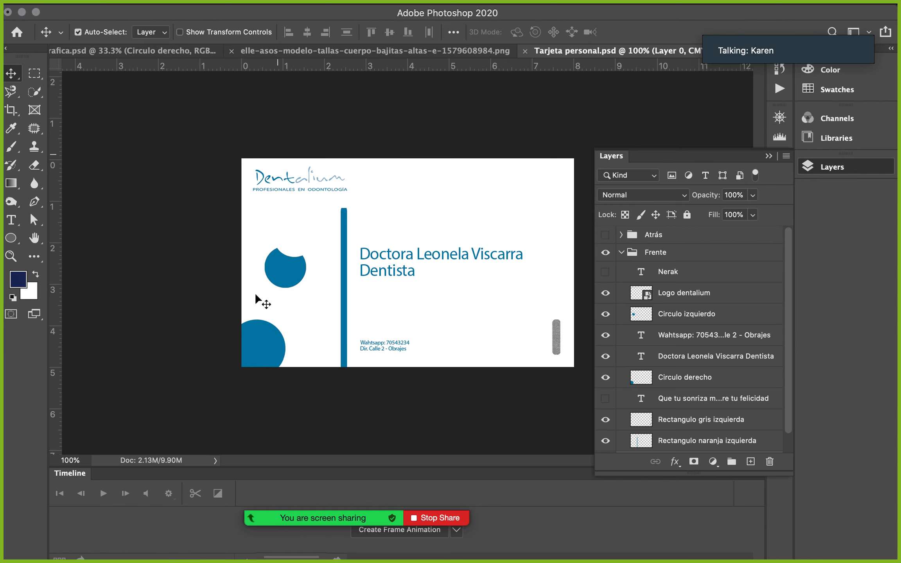
Step: Minimize Photoshop and quick-preview Tarjeta personal frente.jpg from the Clase 14 folder in Finder, moving the preview window before closing it
left_click(22, 13)
left_click(46, 534)
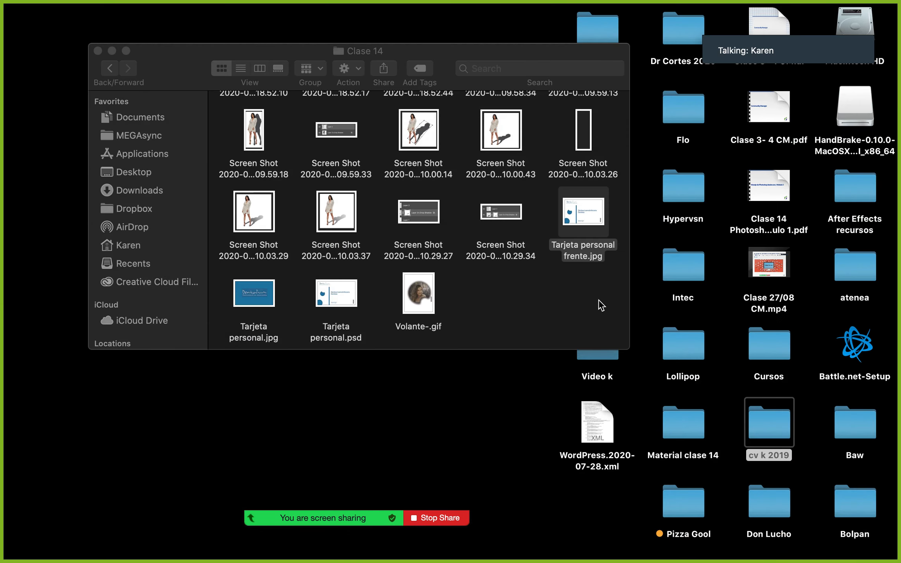
left_click(573, 324)
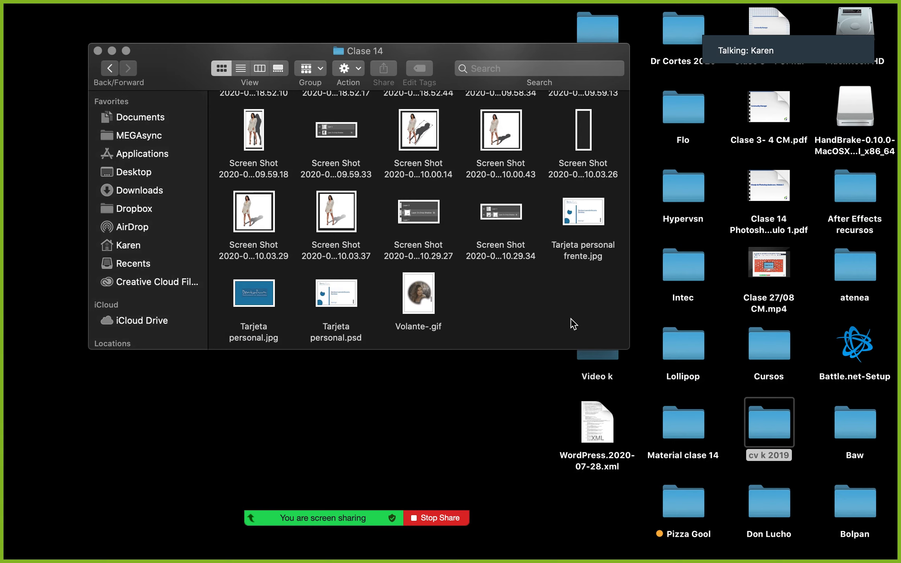
left_click(603, 207)
key("space")
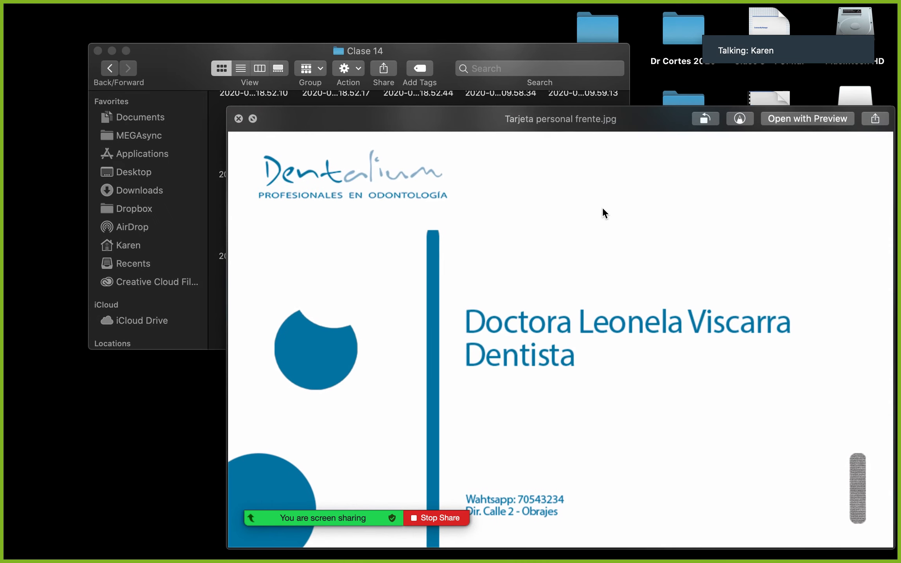
left_click_drag(526, 117, 423, 64)
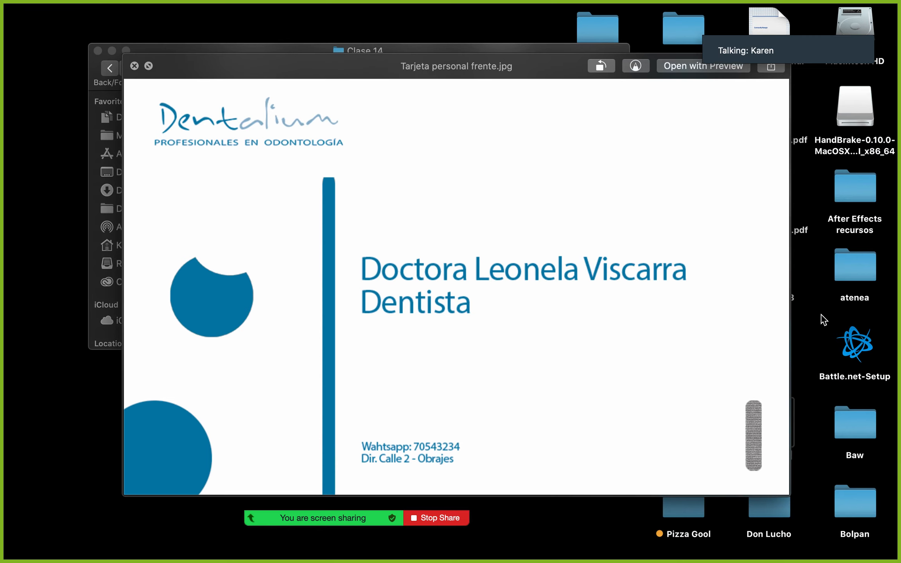
key("space")
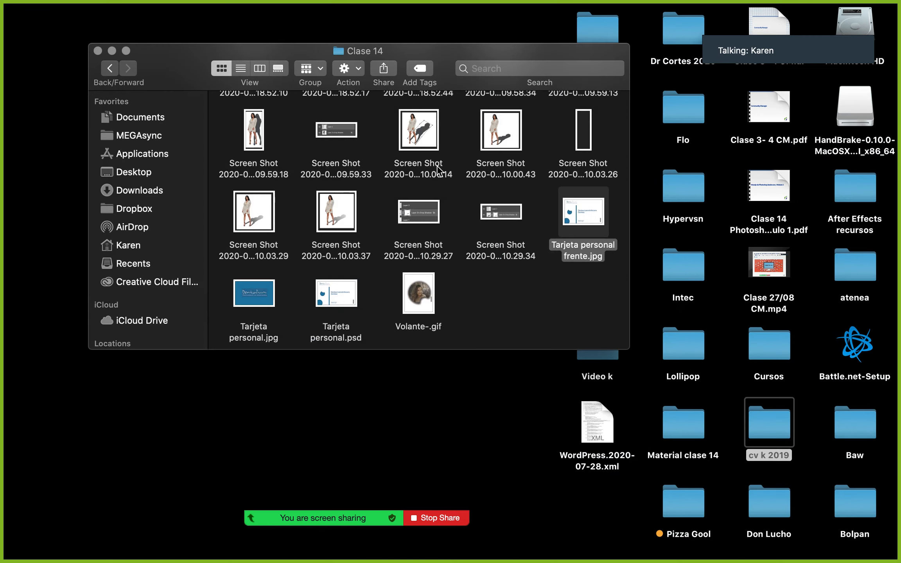
Step: Return briefly to Photoshop, switch back to Finder, and quick-preview Tarjeta personal frente.jpg once more
mouse_move(900, 561)
left_click(858, 526)
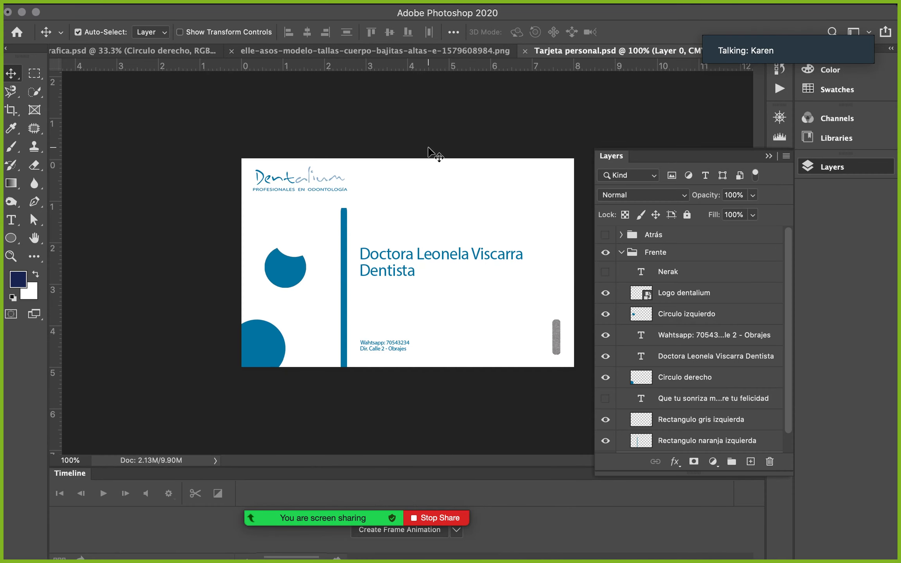
key("super+Tab")
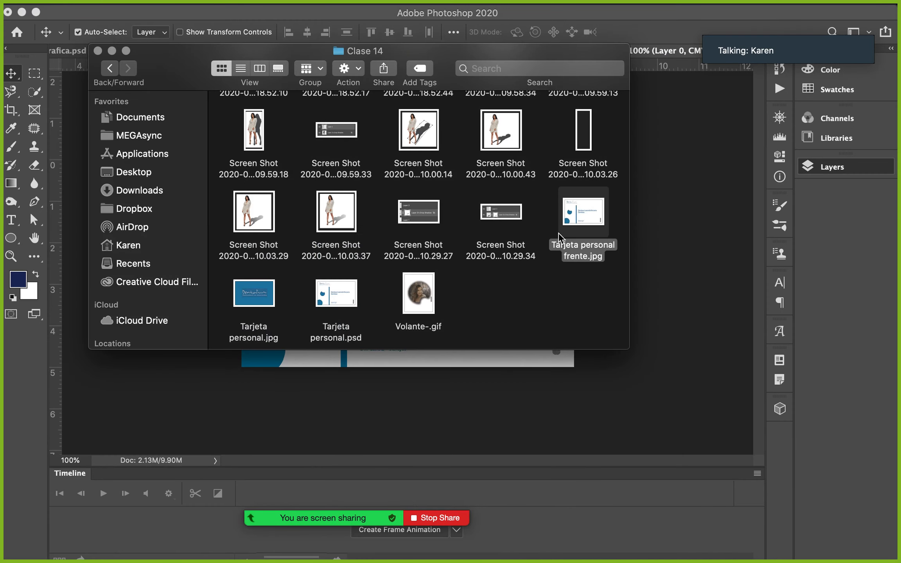
key("space")
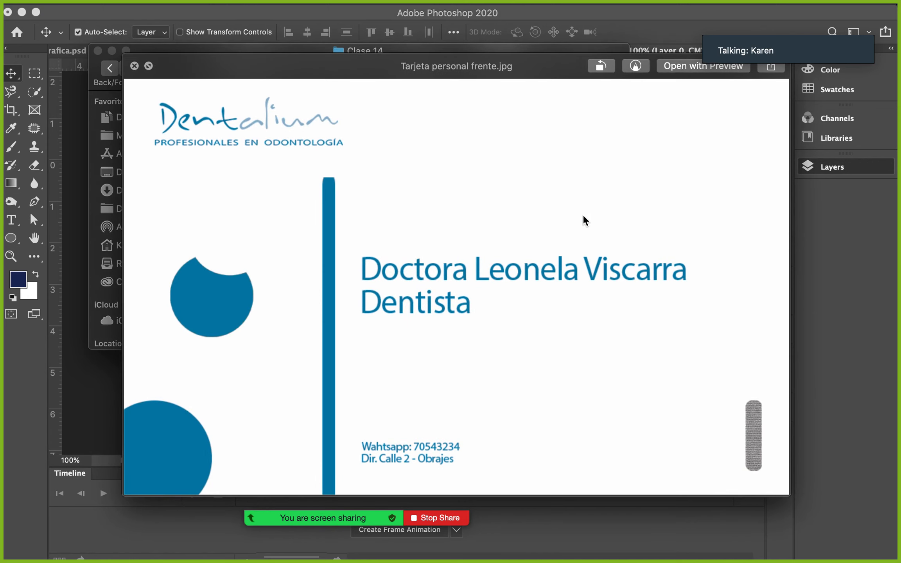
key("space")
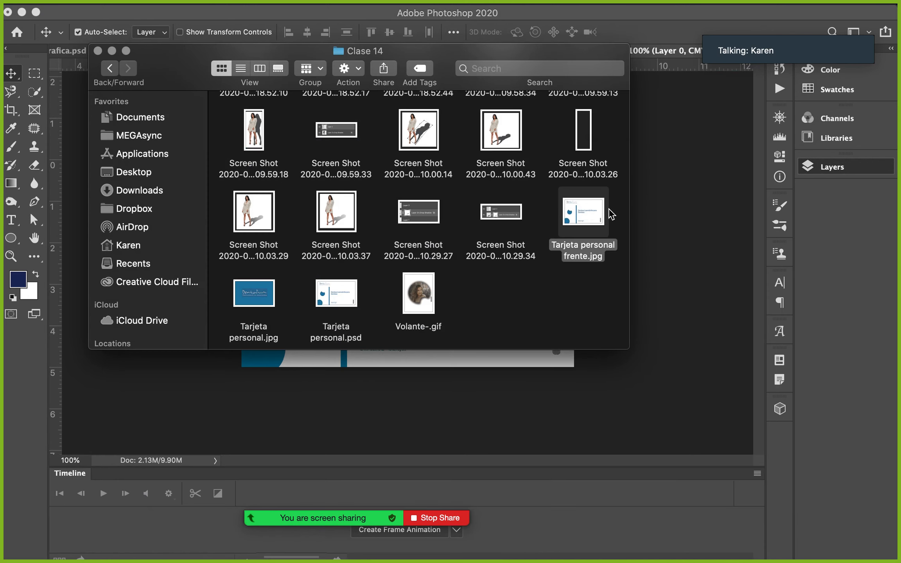
Step: Open Tarjeta personal frente.jpg in Preview, ignore the memory alert, and examine its placement on the page in the print settings without printing
double_click(585, 212)
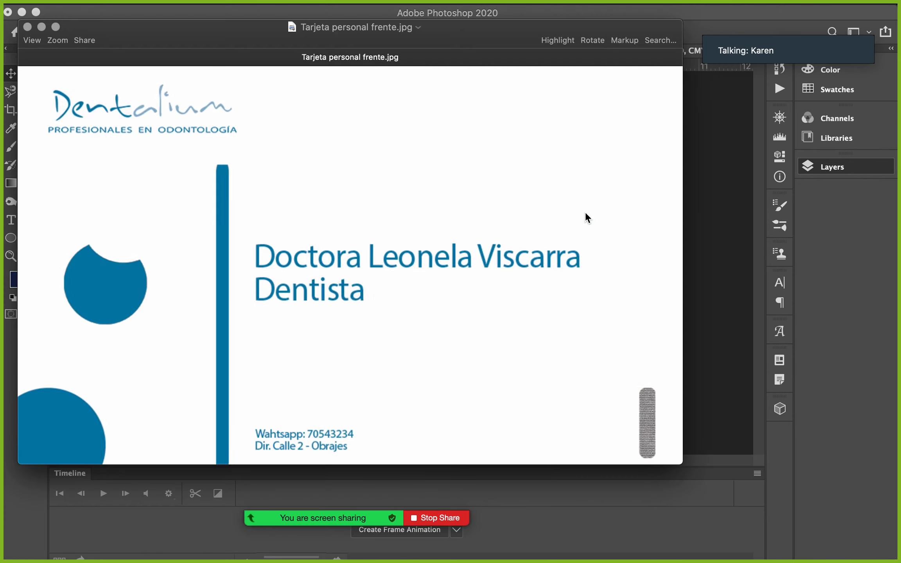
left_click(97, 8)
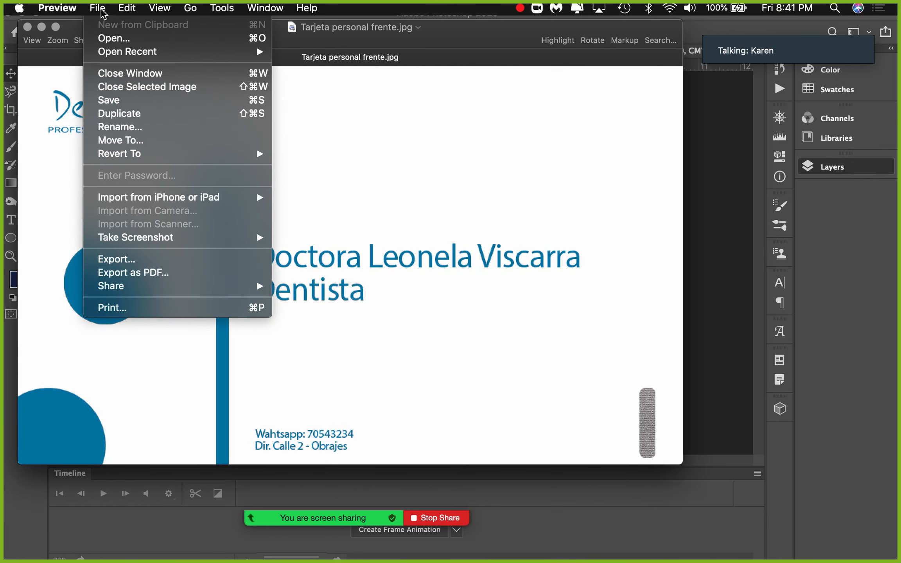
left_click(143, 313)
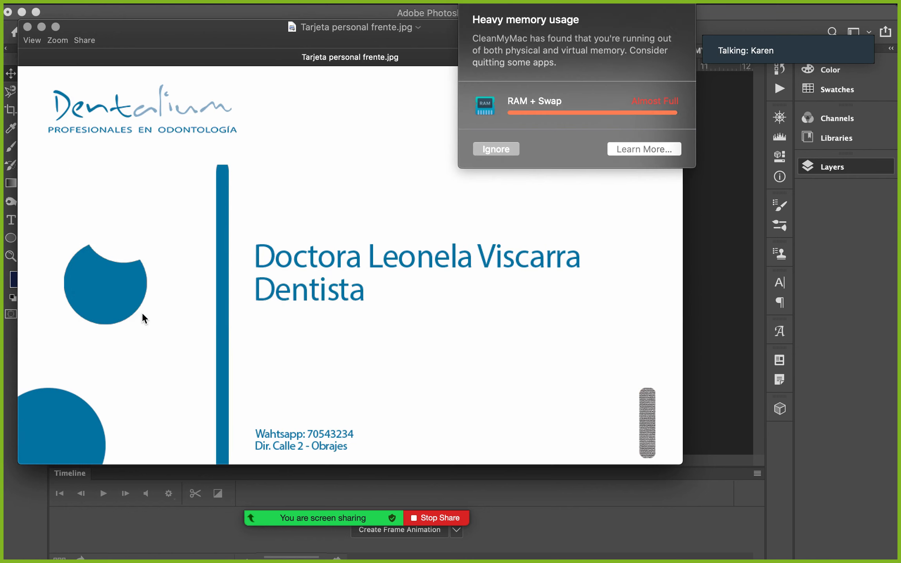
left_click(506, 151)
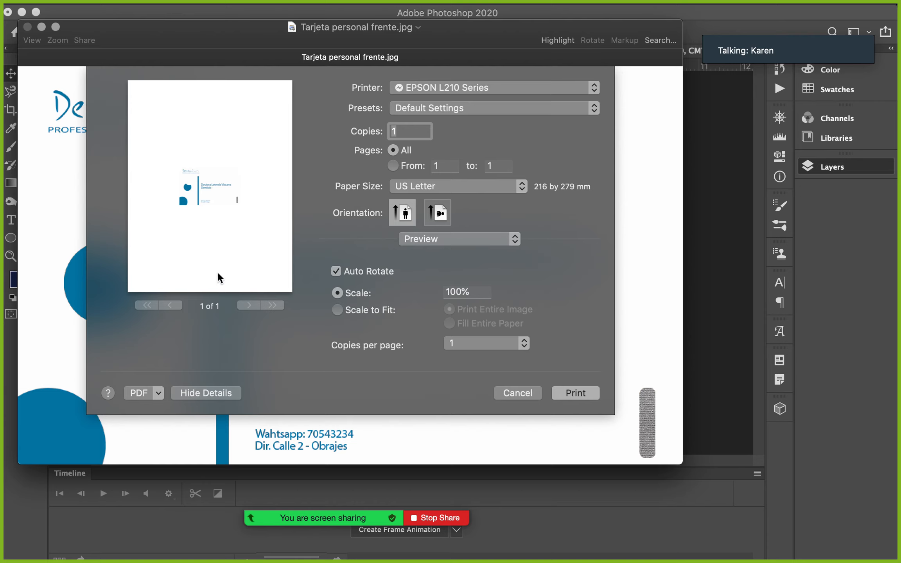
left_click(538, 398)
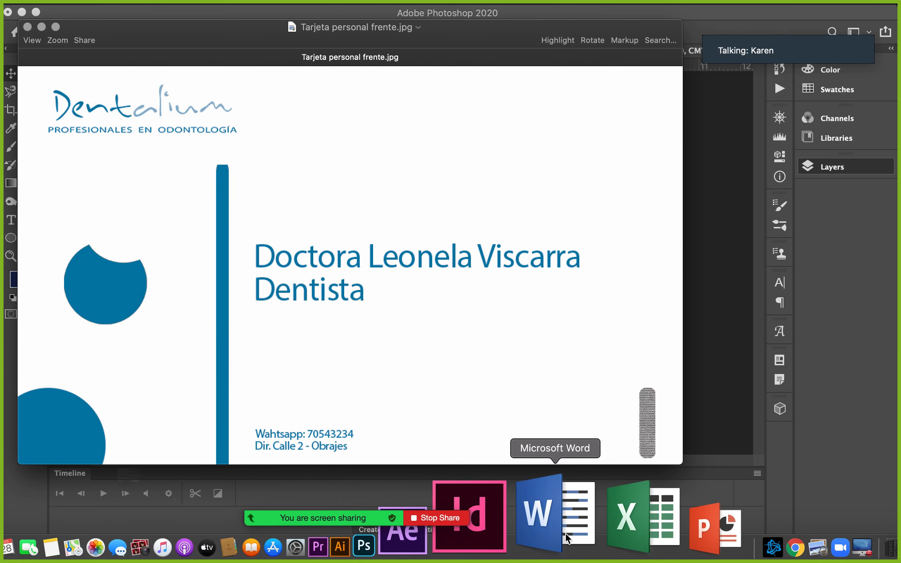
Step: Launch Microsoft Word, ignore the memory alert, close the card image in Preview, and create a blank Word document
left_click(567, 535)
left_click(67, 536)
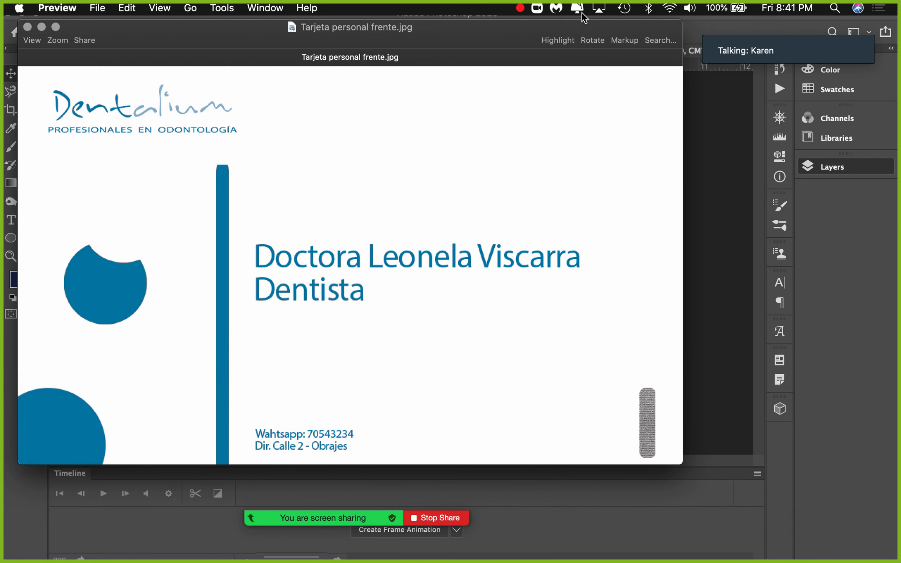
left_click(577, 8)
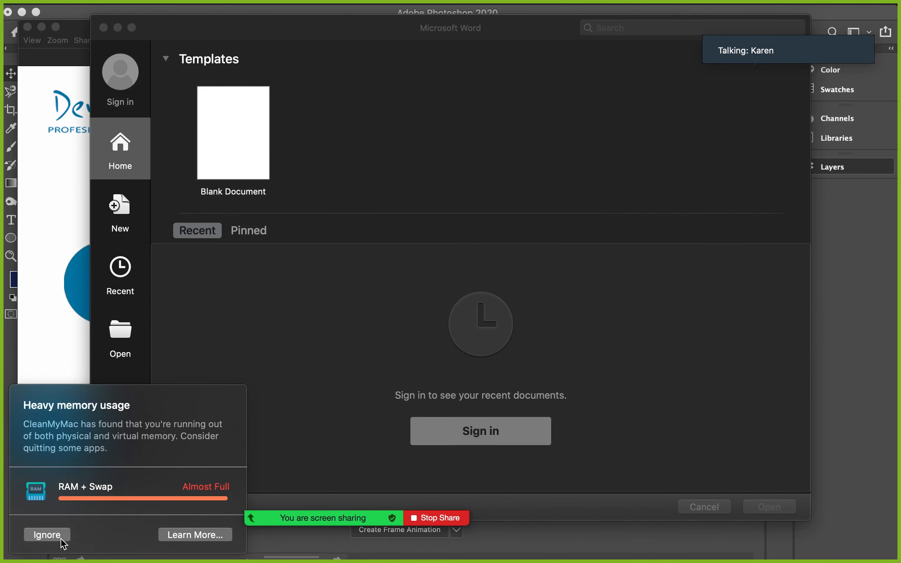
left_click(62, 539)
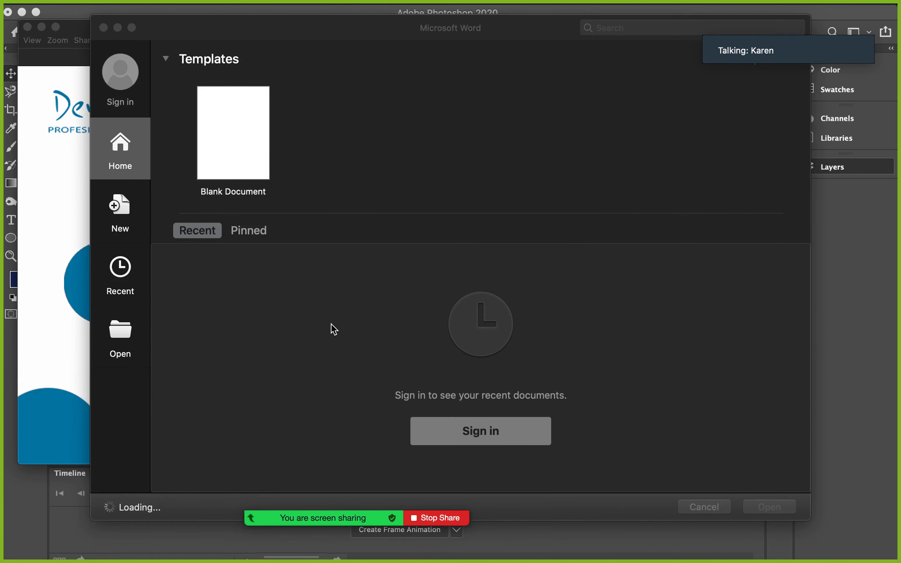
left_click(41, 53)
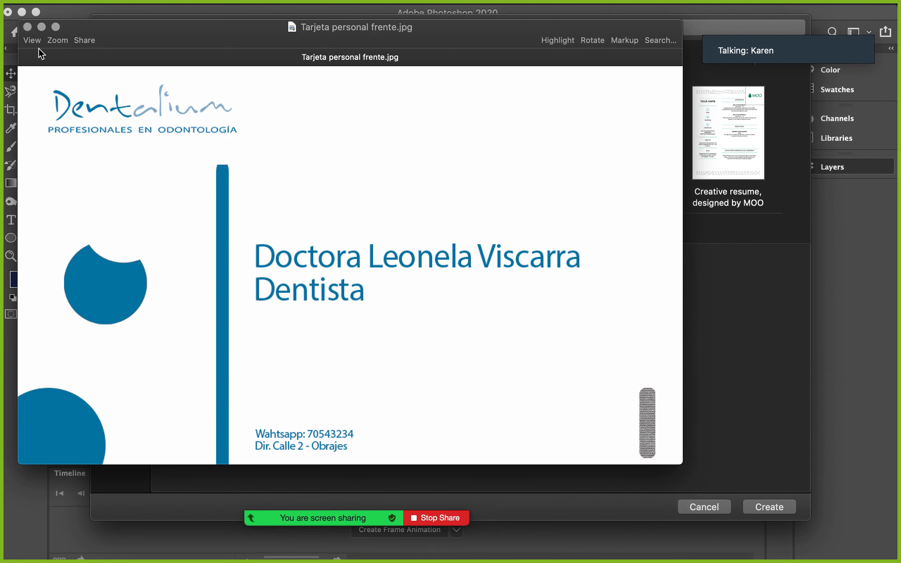
key("super+w")
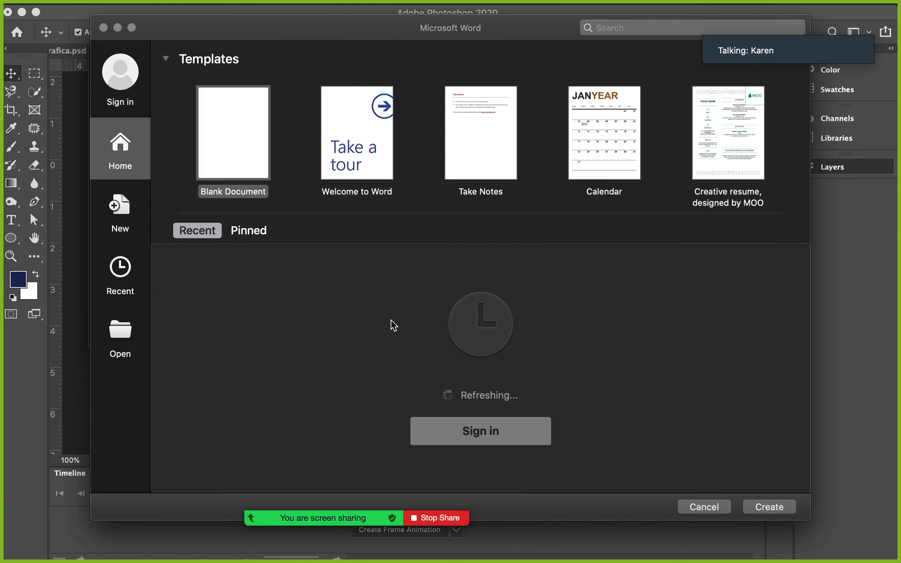
key("Return")
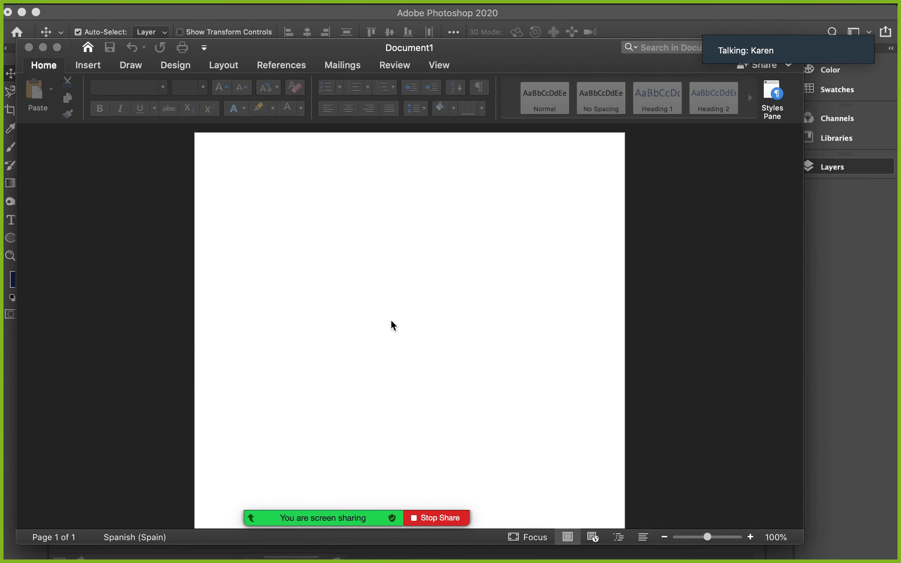
Step: Insert Tarjeta personal frente.jpg from the Clase 14 folder in Finder into the blank Word document
key("super+Tab")
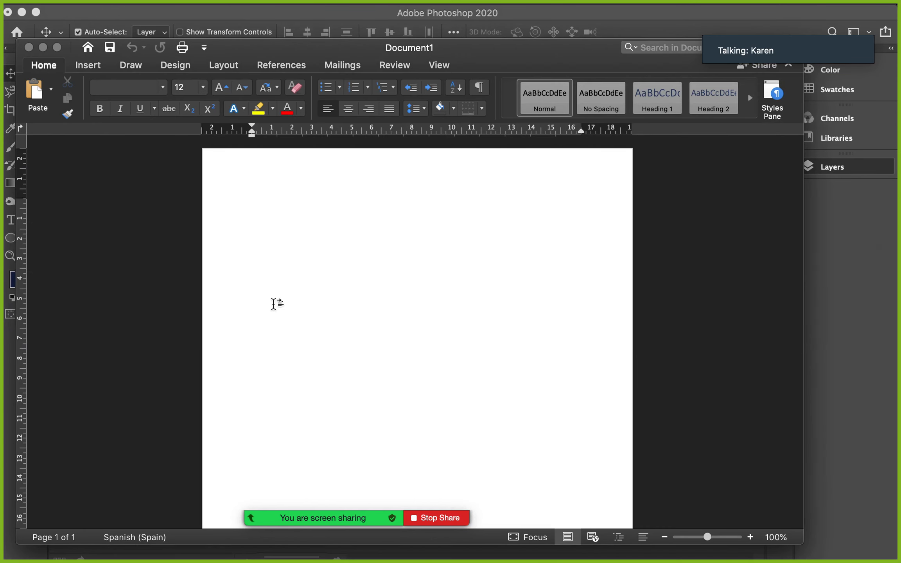
key("super+Tab")
left_click(275, 309)
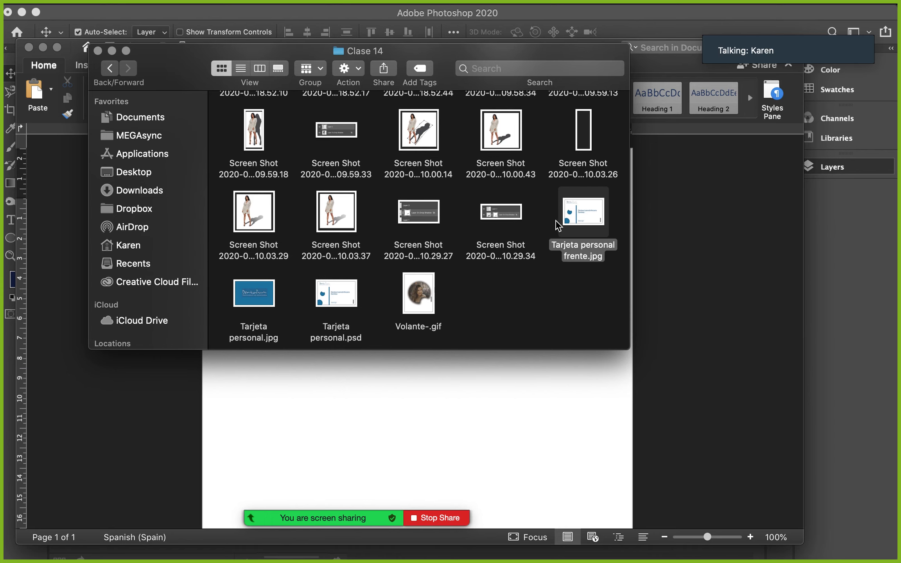
left_click_drag(583, 221, 389, 425)
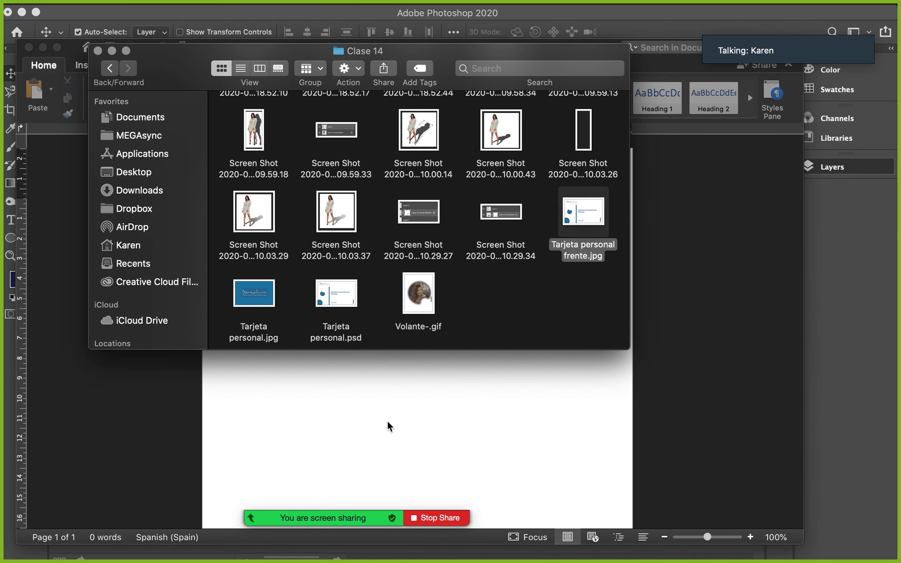
Step: Place Tarjeta personal frente.jpg from the Clase 14 folder into the blank Word document and select the inserted picture
left_click_drag(574, 222, 494, 413)
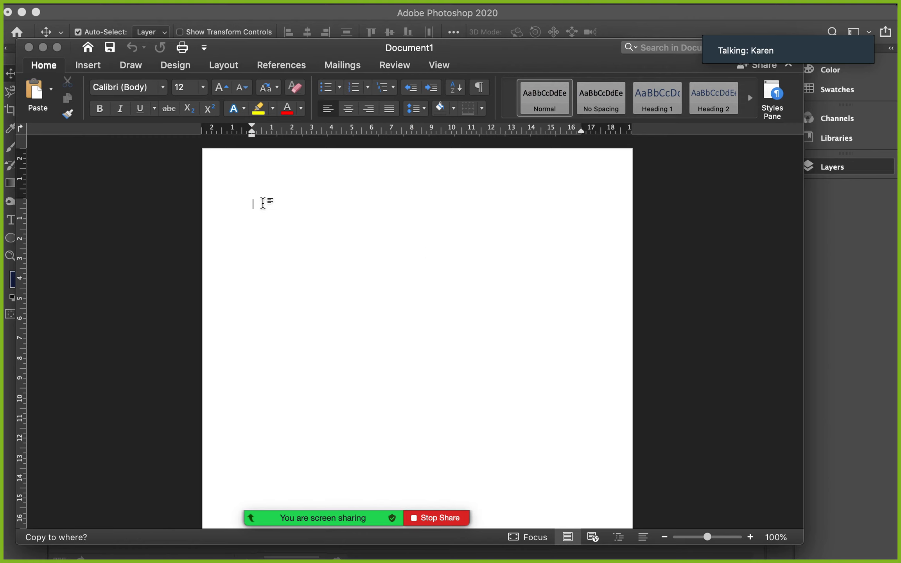
left_click_drag(365, 258, 323, 235)
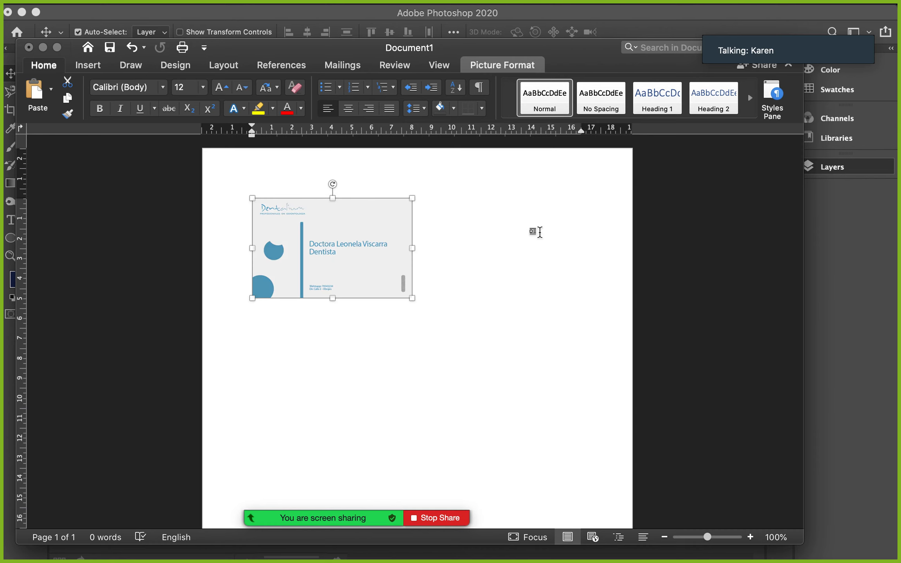
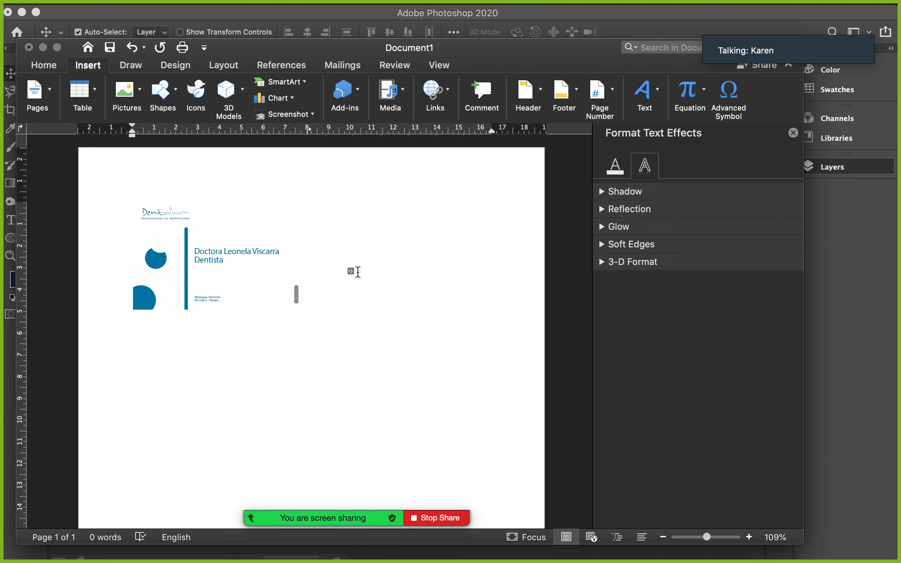
left_click(214, 234)
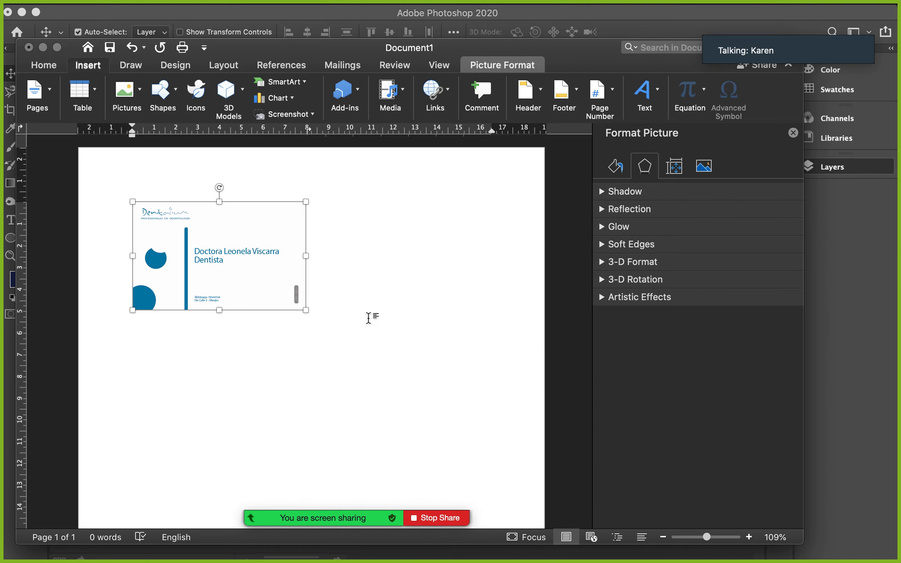
Step: Close the Word document and minimise the Clase 14 Finder window and Photoshop to expose the desktop
left_click(29, 48)
left_click(372, 145)
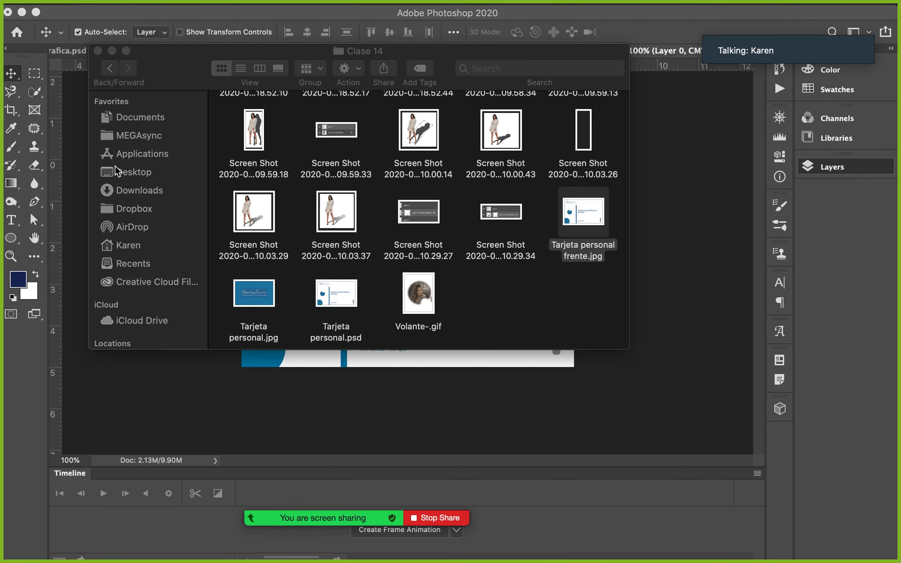
left_click(112, 51)
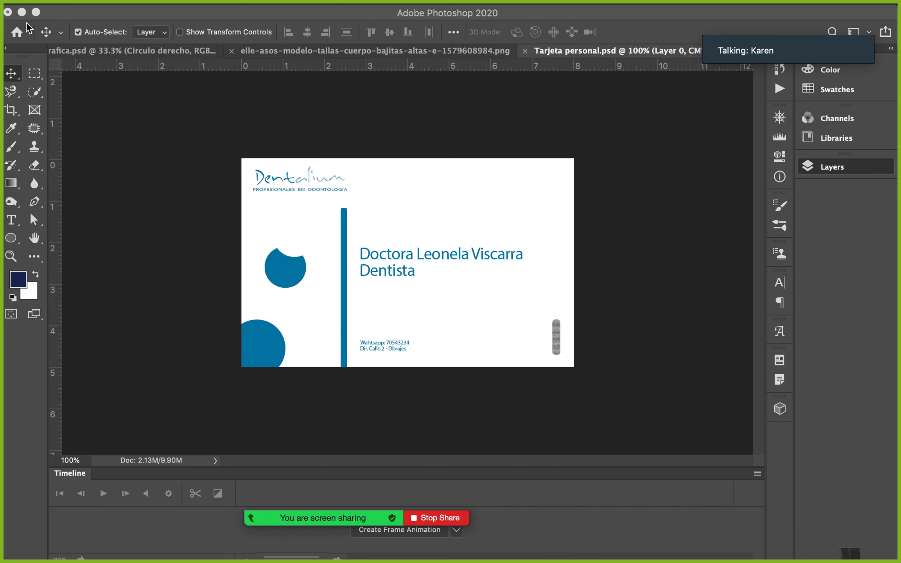
left_click(23, 13)
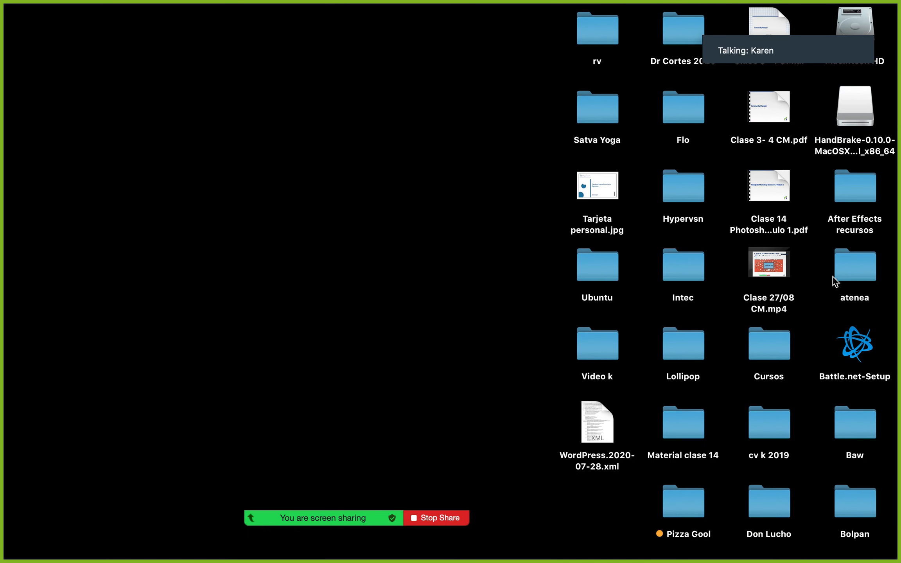
Step: Open the cv k 2019 folder on the desktop and look through it for the graphic design portfolio PDF
left_click(772, 428)
double_click(772, 428)
scroll(480, 165, "up", 10)
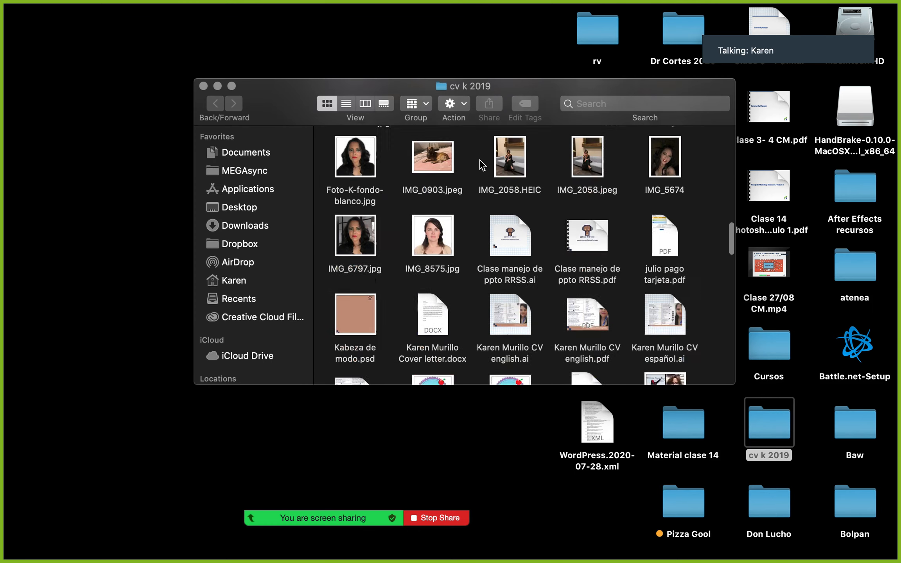
scroll(482, 164, "up", 5)
scroll(482, 164, "down", 15)
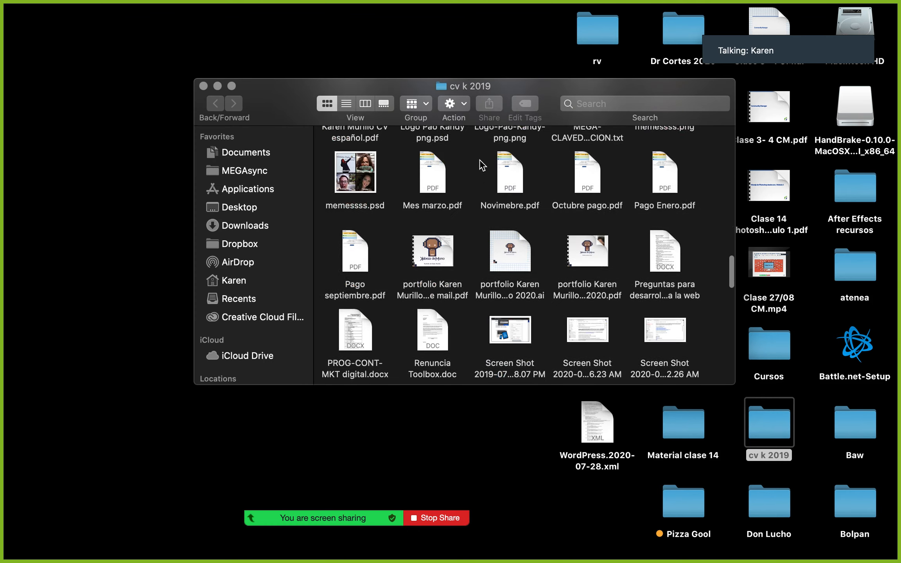
scroll(480, 165, "up", 3)
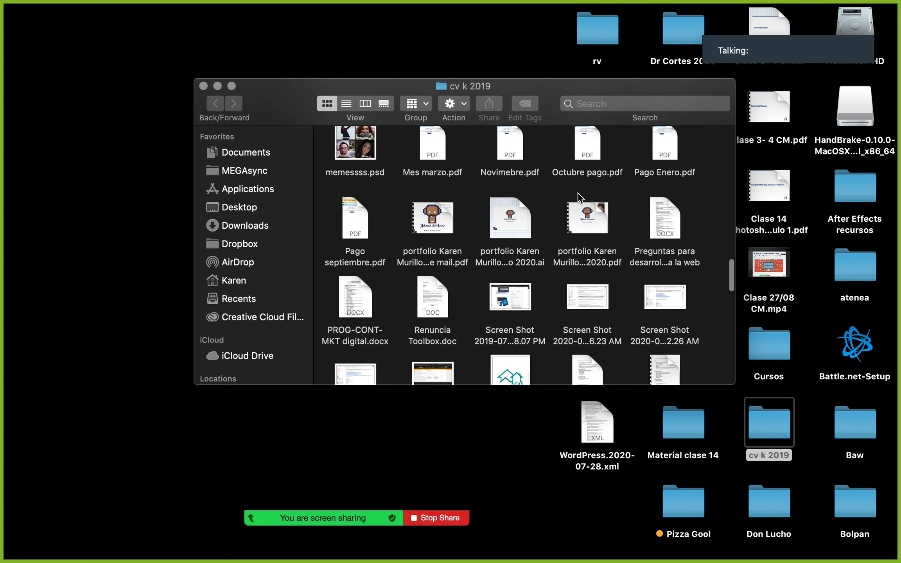
Step: Quick-preview the 2020 graphic design portfolio PDF, examine its Santa Cruz page, and close the preview
left_click(593, 217)
key("space")
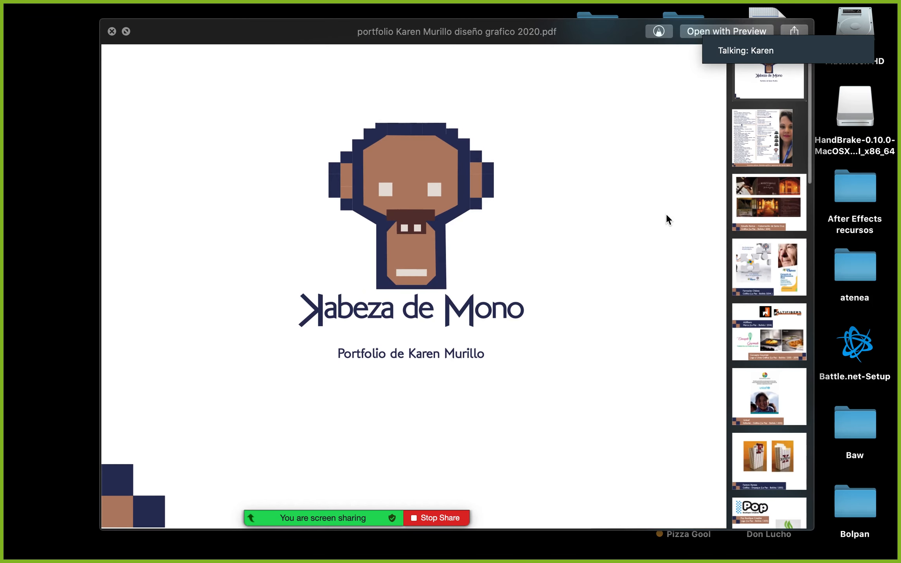
left_click(769, 206)
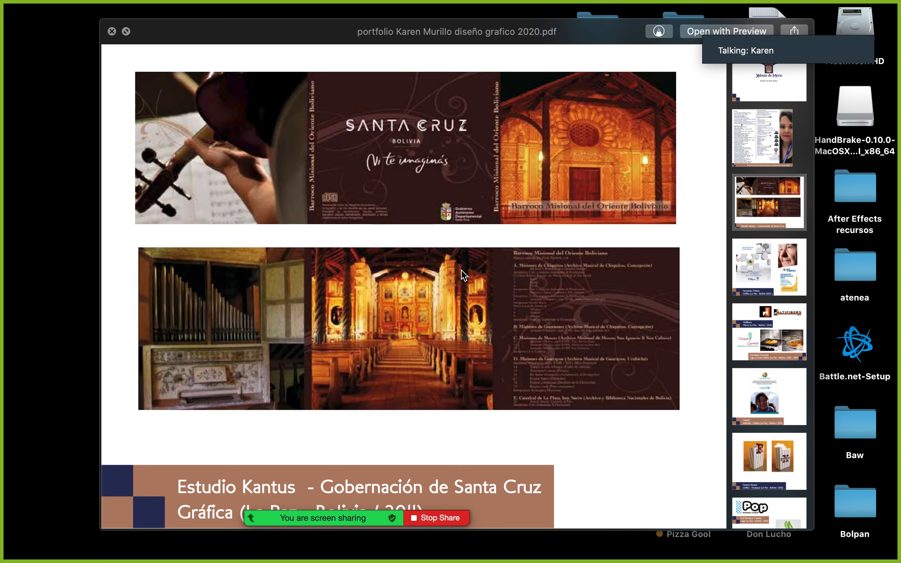
key("space")
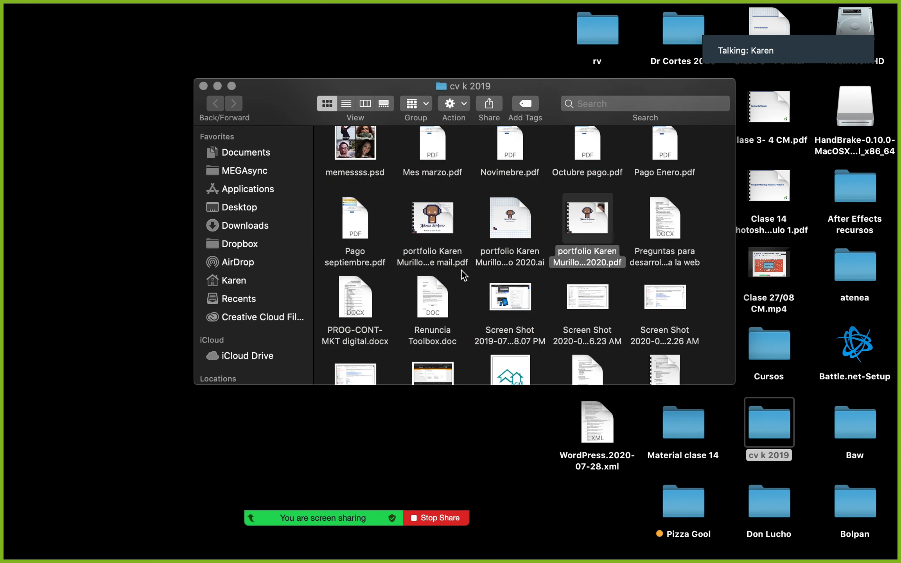
left_click(639, 208)
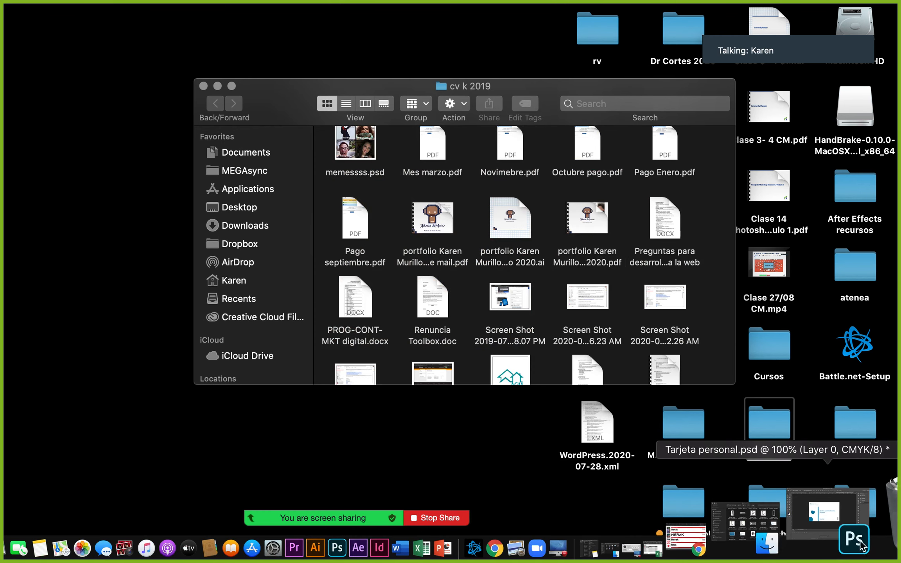
Step: Restore the Clase 14 Finder window and open Tarjeta personal frente.jpg in Preview
left_click(858, 546)
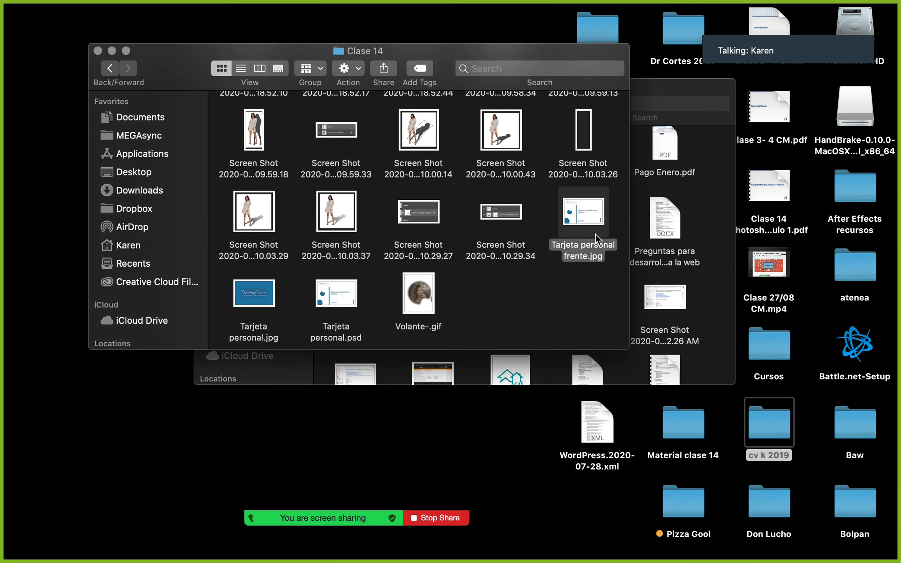
double_click(582, 209)
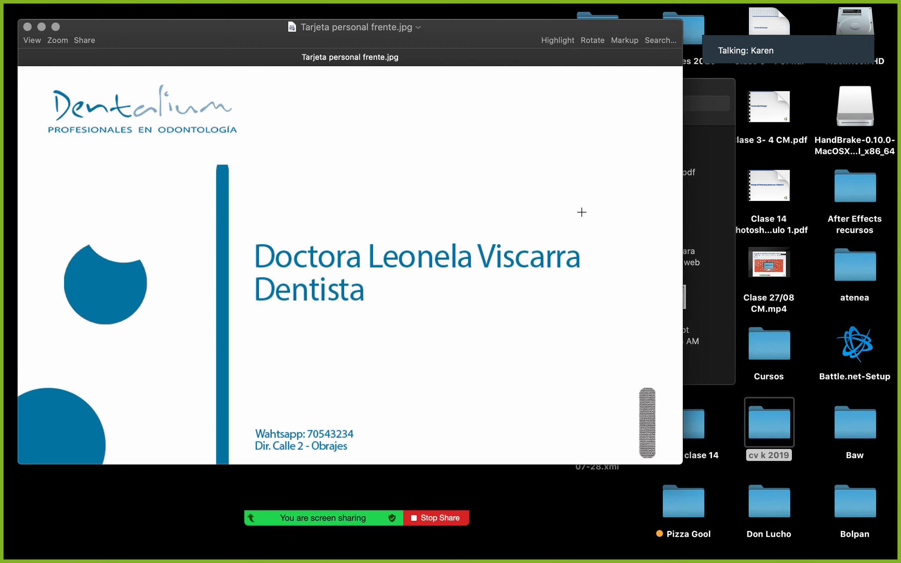
Step: Examine the print settings for Tarjeta personal frente.jpg, cancel without printing, and close the image
left_click(97, 8)
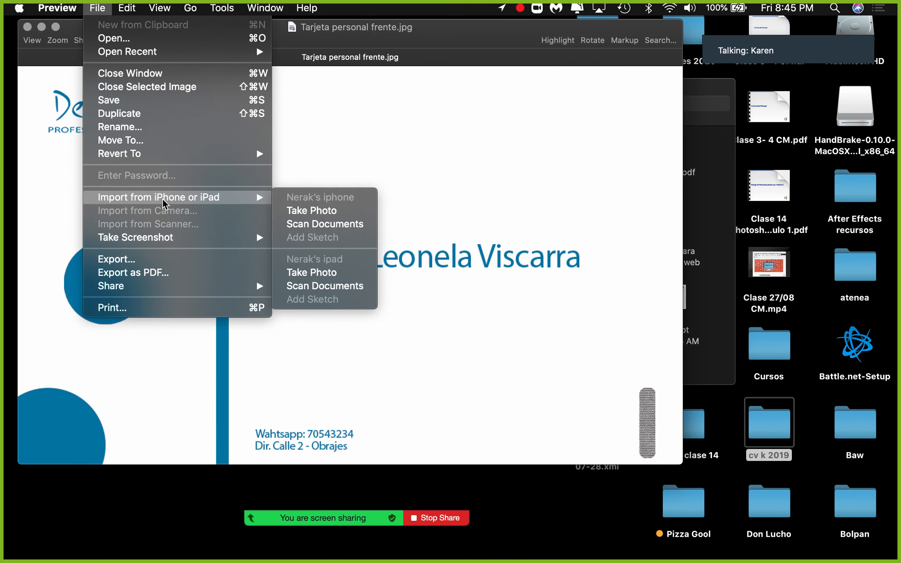
left_click(410, 173)
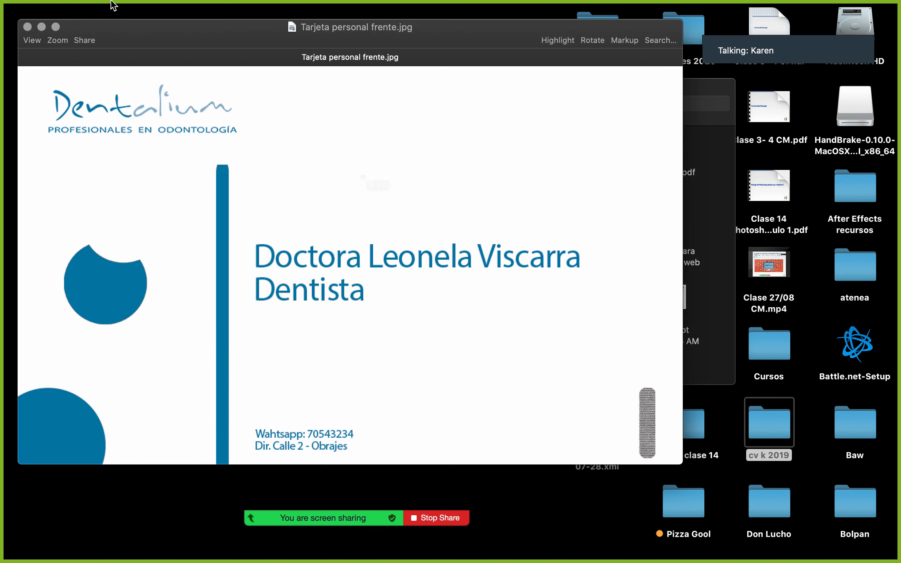
left_click(97, 8)
mouse_move(112, 239)
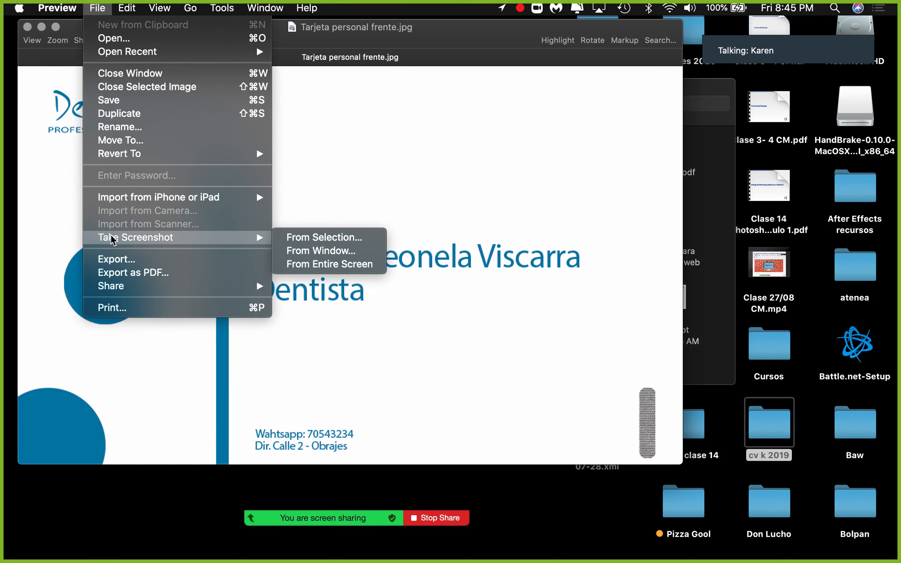
left_click(124, 309)
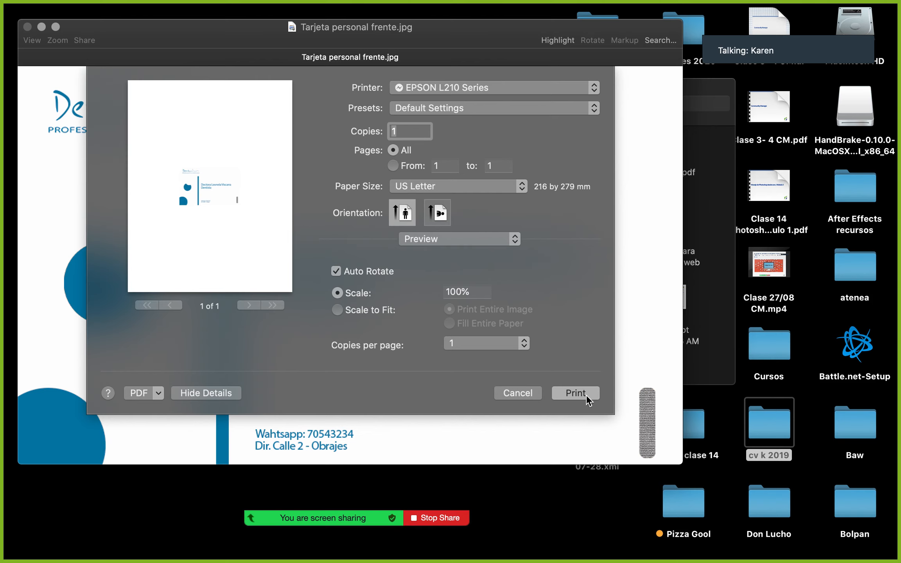
left_click(517, 392)
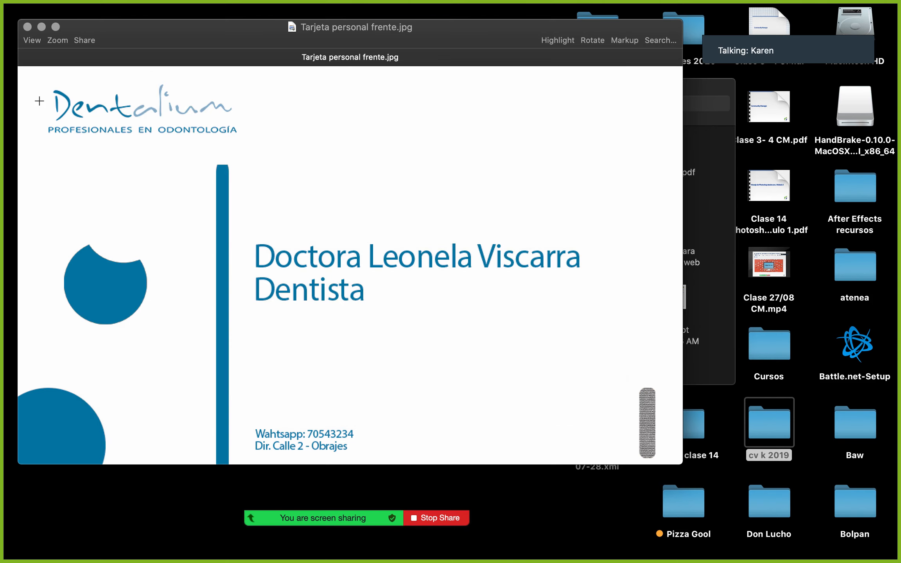
double_click(24, 30)
key("super+w")
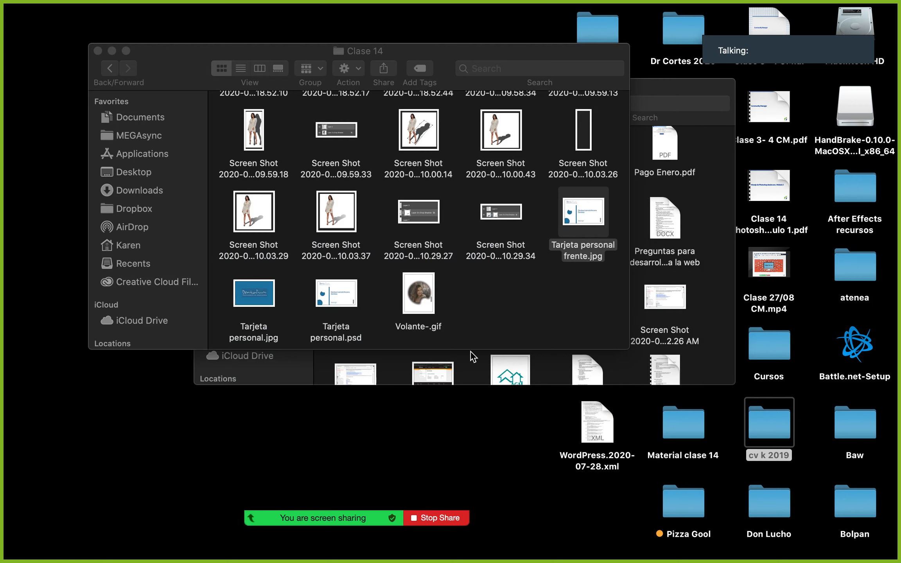
Step: Restore the Photoshop window with Tarjeta personal.psd and collapse the Frente layer group
mouse_move(833, 553)
left_click(883, 517)
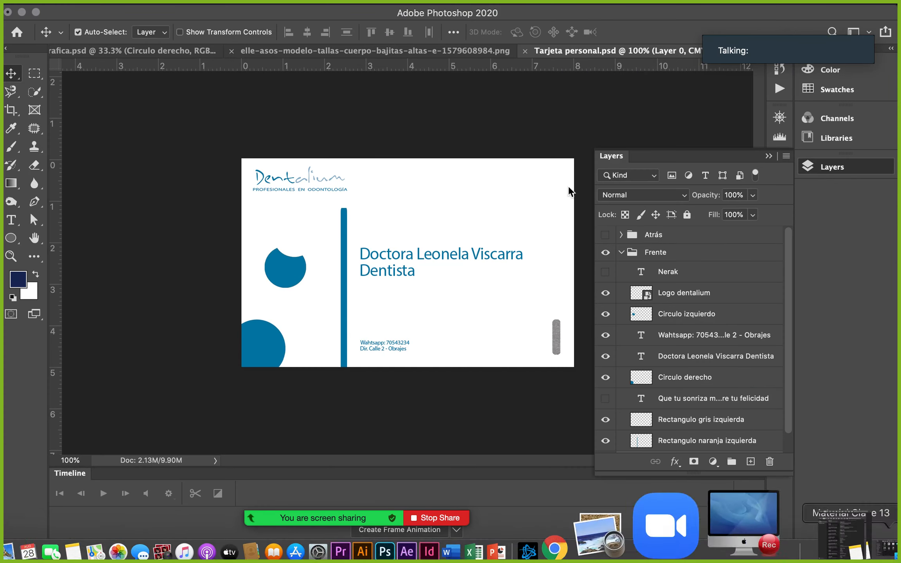
left_click(622, 253)
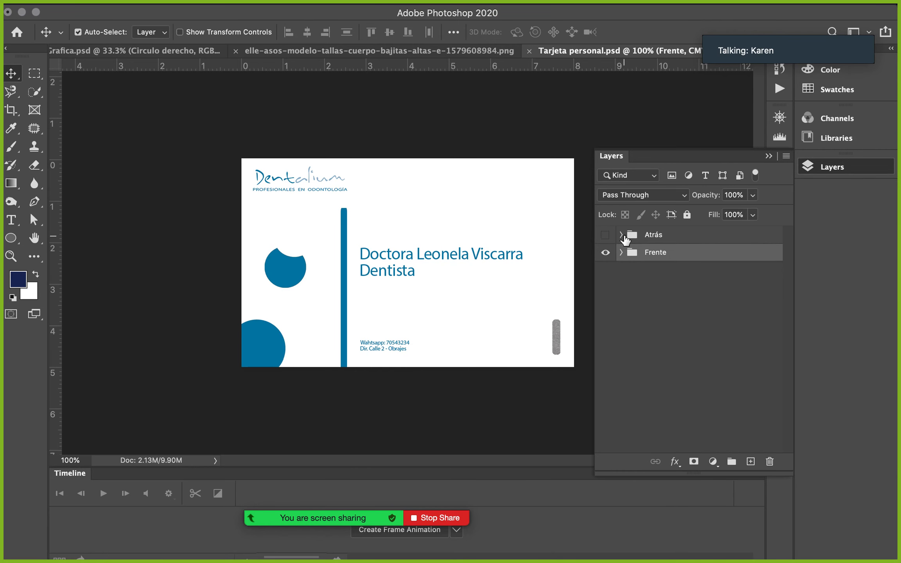
Step: Switch to Finder and look through the files in the Clase 14 folder
key("super+Tab")
key("super+Tab")
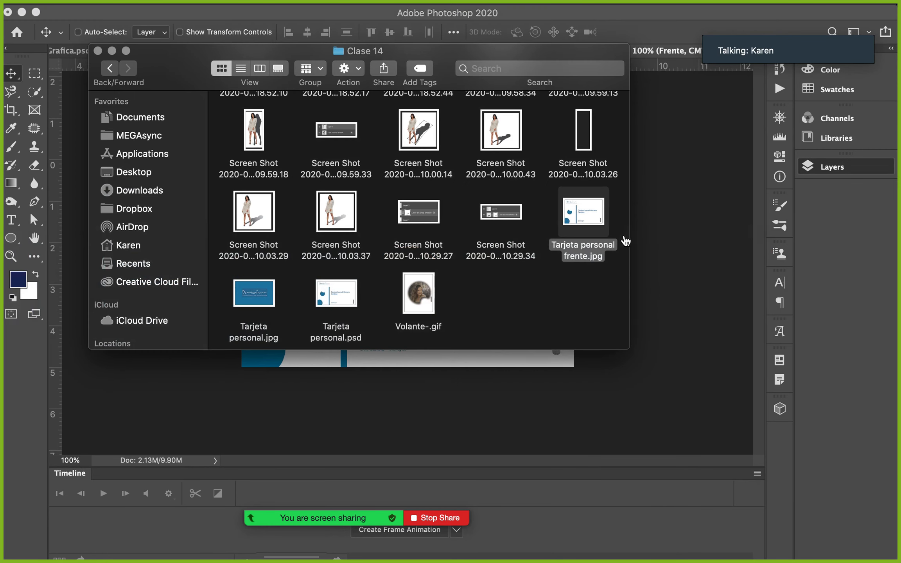
scroll(538, 282, "up", 15)
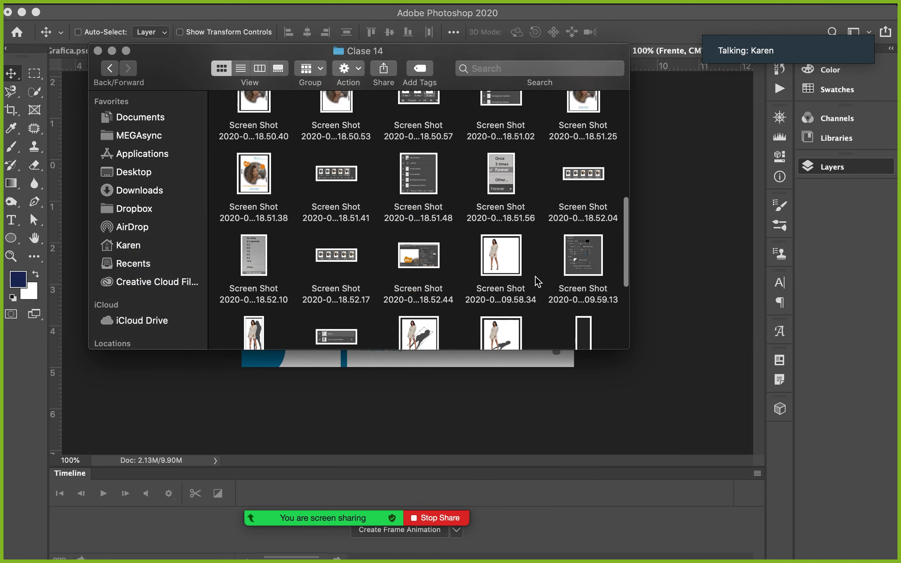
scroll(538, 282, "down", 5)
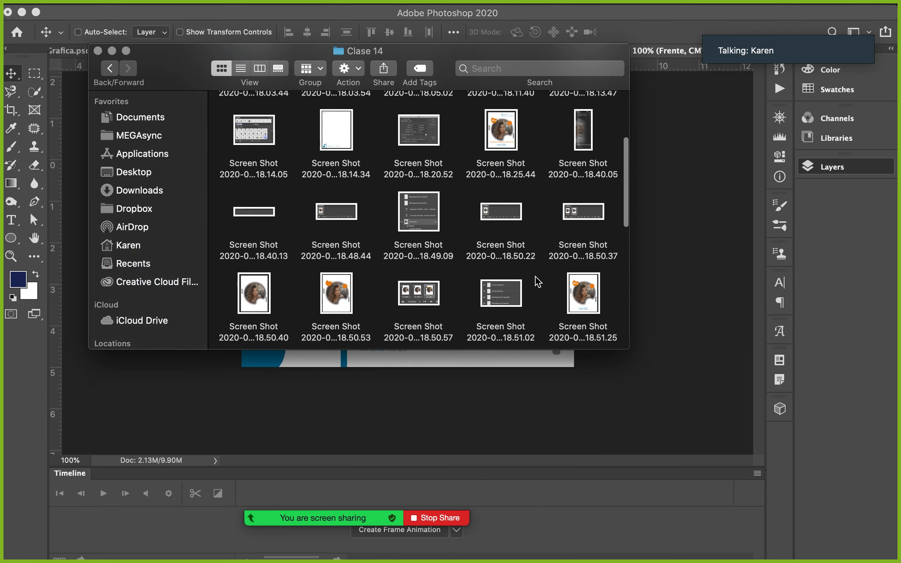
Step: Switch to the class slides in Preview and review the Hojas membretadas and Volantes pages, ending on Hojas membretadas
key("super+Tab")
key("Tab")
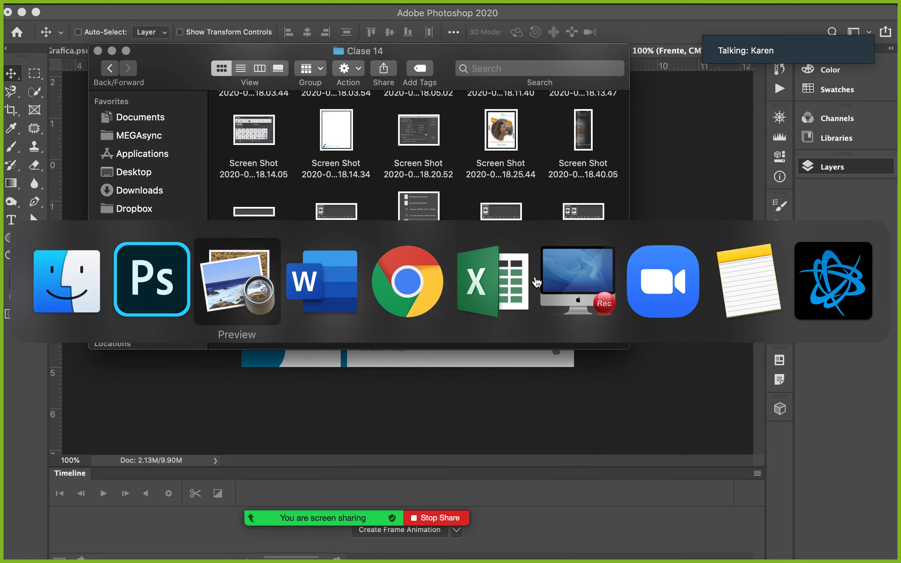
scroll(491, 332, "down", 15)
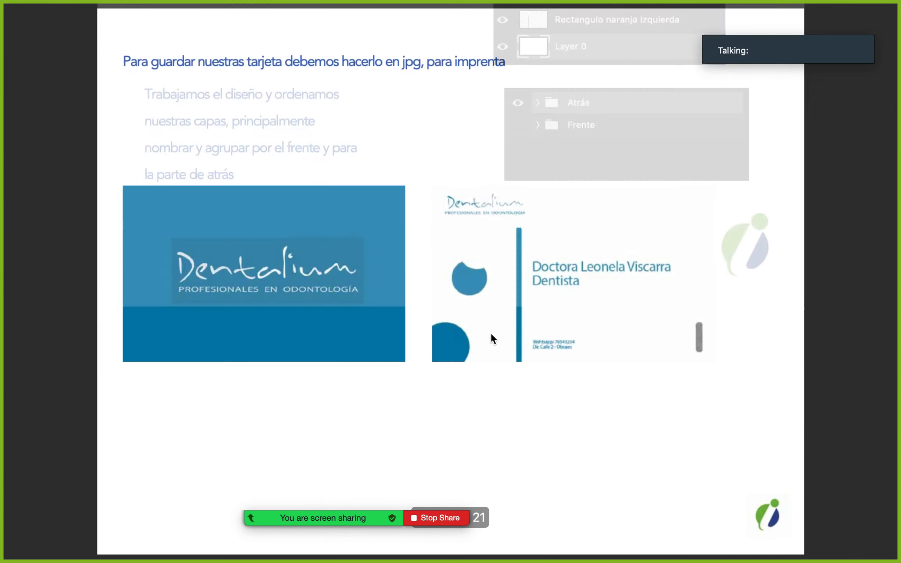
scroll(490, 332, "down", 5)
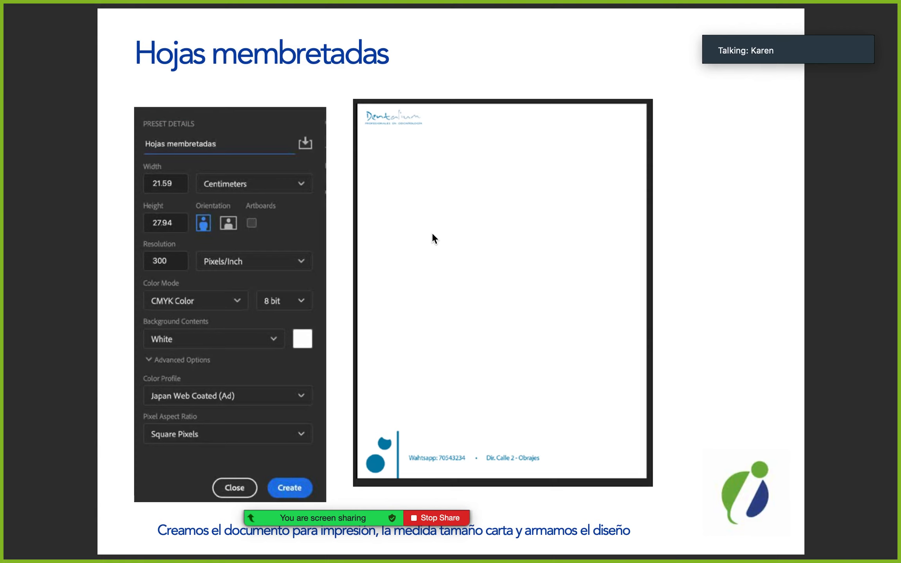
scroll(432, 234, "down", 5)
scroll(432, 233, "down", 5)
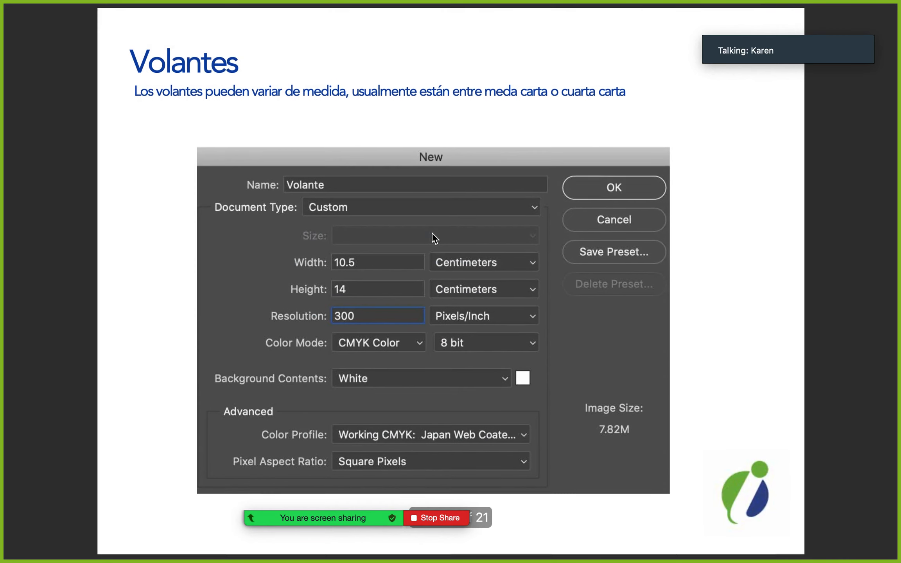
scroll(432, 234, "up", 5)
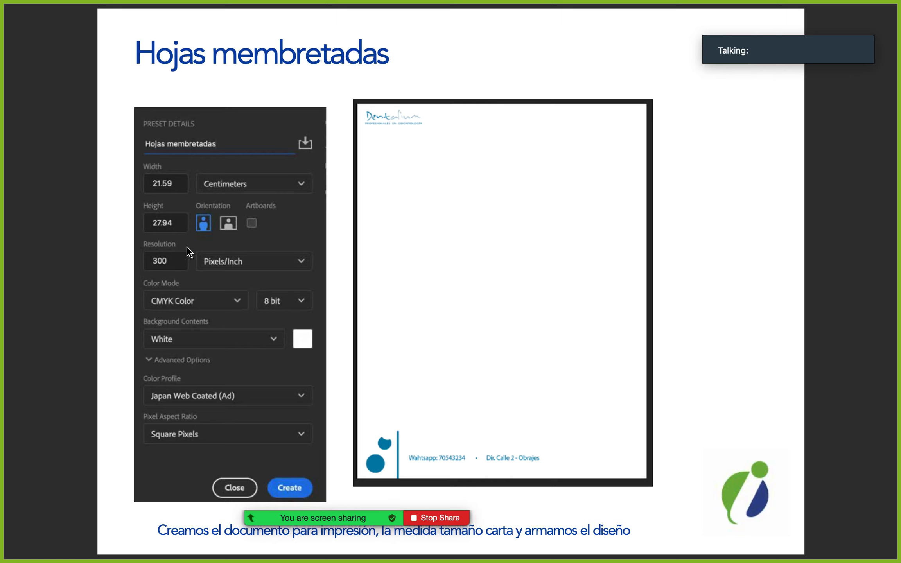
Step: Open Hojas membretadas.psd from the Clase 14 folder in Photoshop and show the whole letterhead page
key("super+Tab")
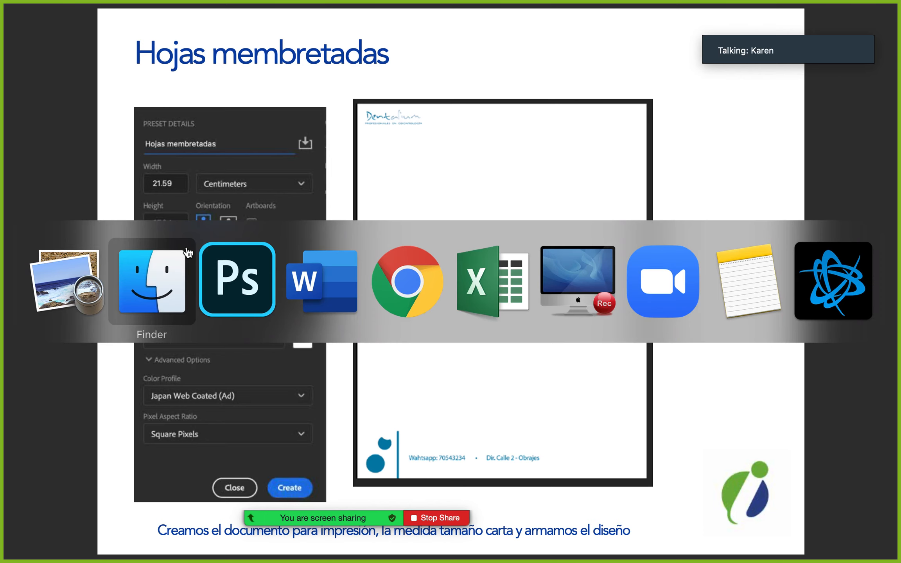
left_click(247, 293)
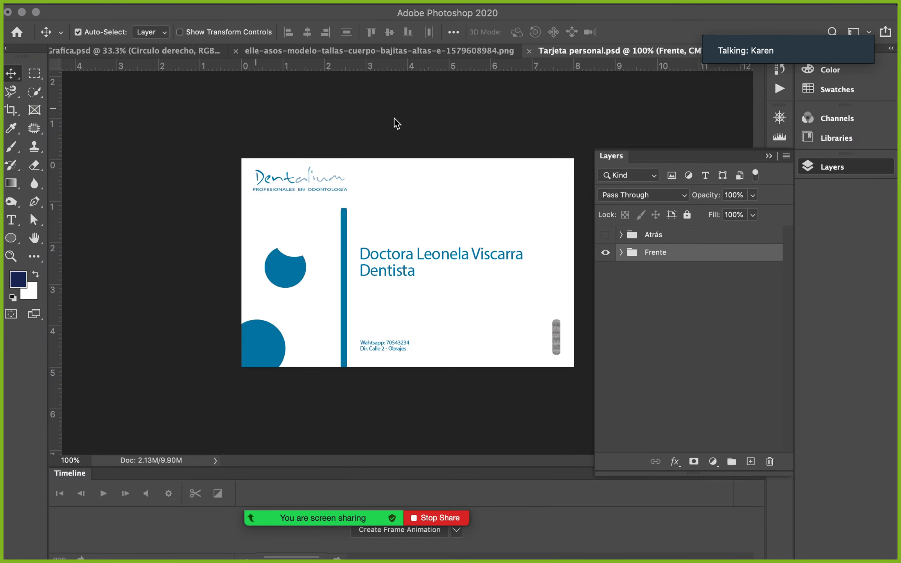
key("super+Tab")
key("super+Tab")
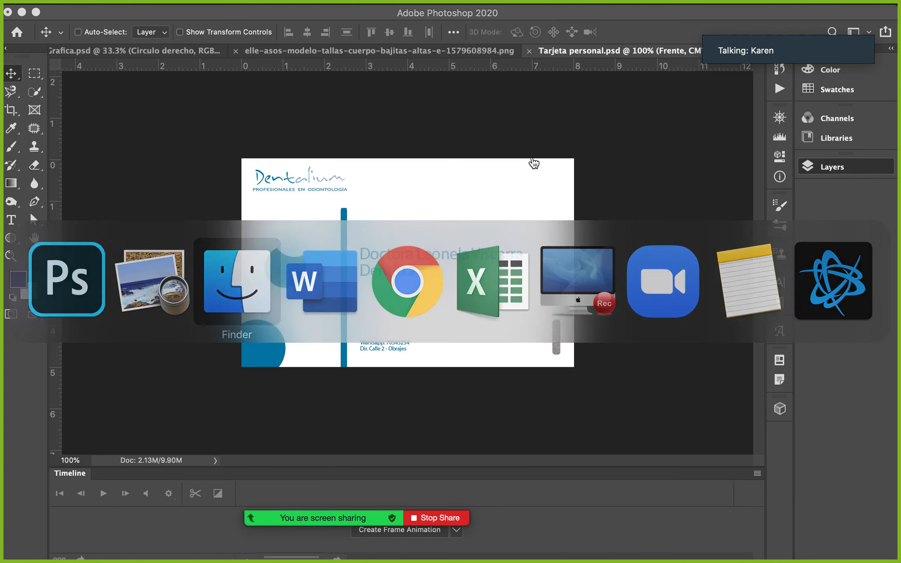
scroll(384, 207, "up", 5)
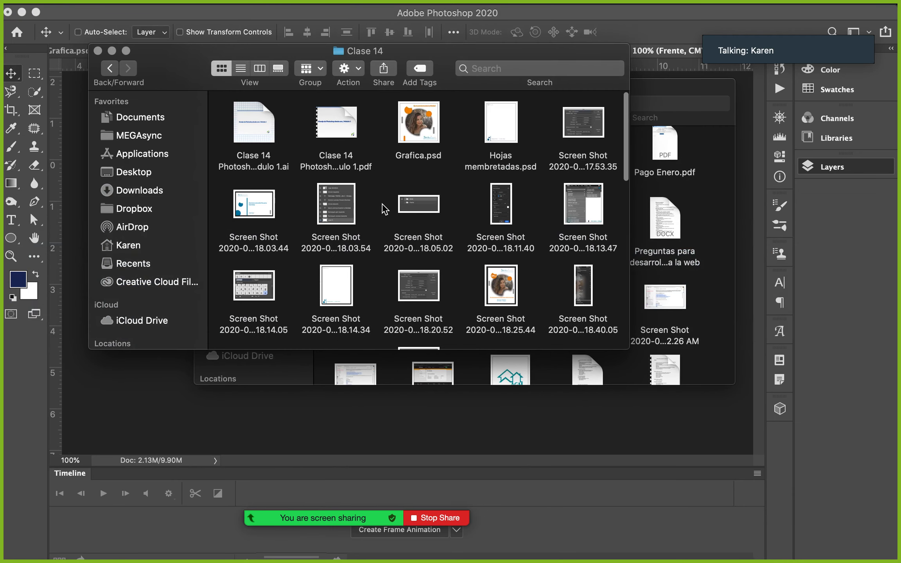
key("super+Tab")
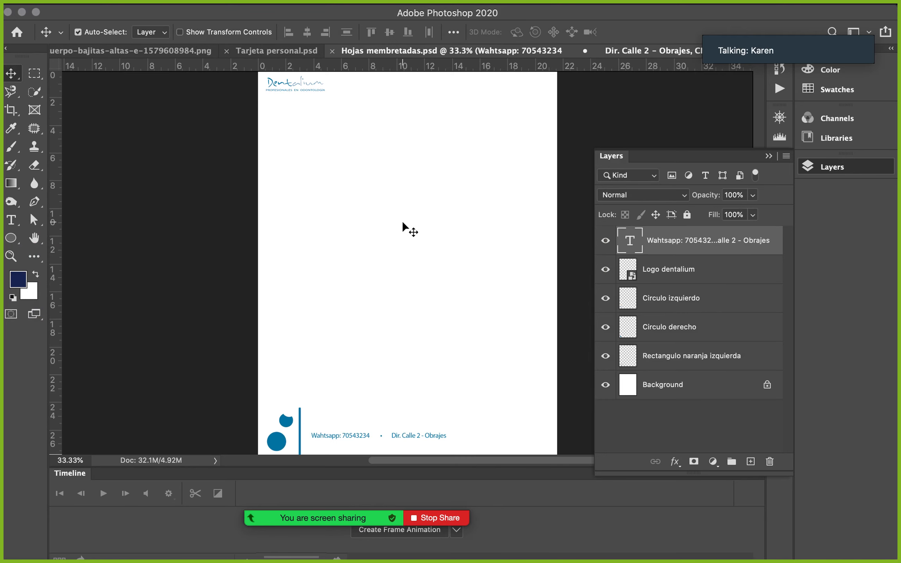
scroll(403, 223, "down", 2)
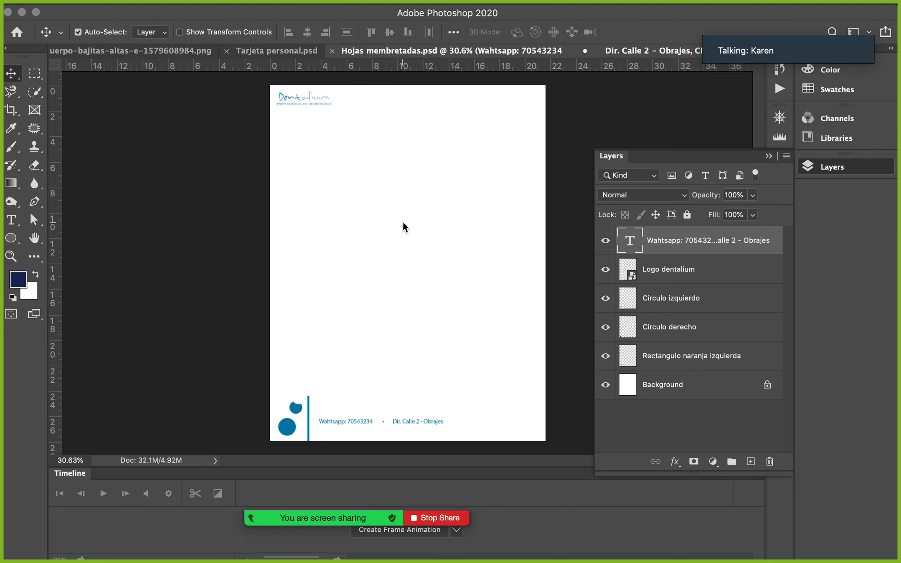
Step: Check the letterhead document settings on the Hojas membretadas slide in Preview and return to Hojas membretadas.psd in Photoshop
key("super+Tab")
key("super+Tab")
key("super+Tab")
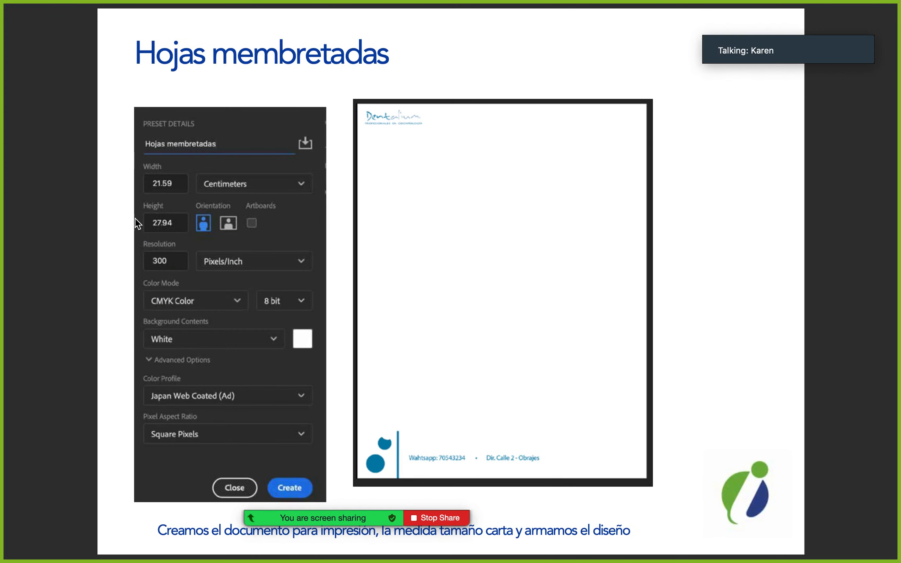
key("super+Tab")
left_click(422, 415)
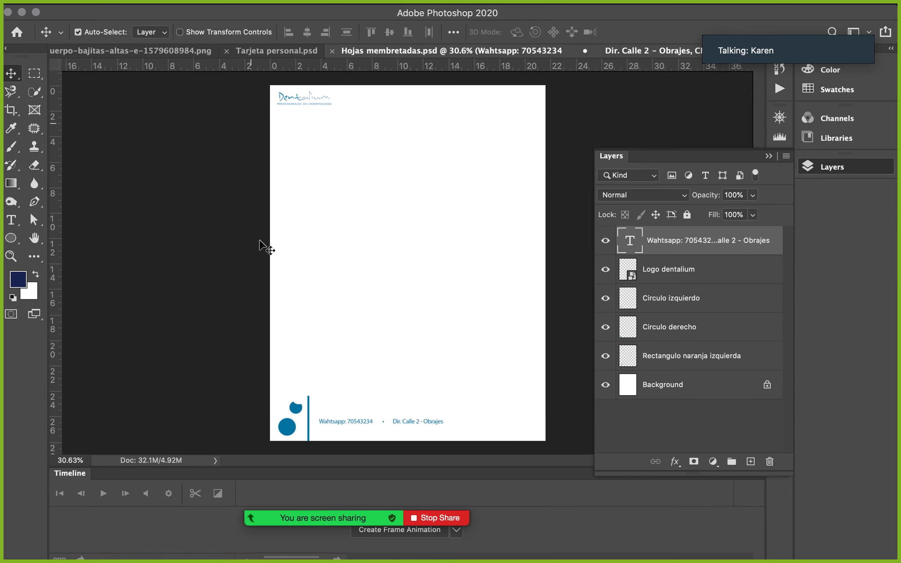
Step: Move the Dentalium logo slightly down and to the right, farther from the page edges
left_click(363, 192)
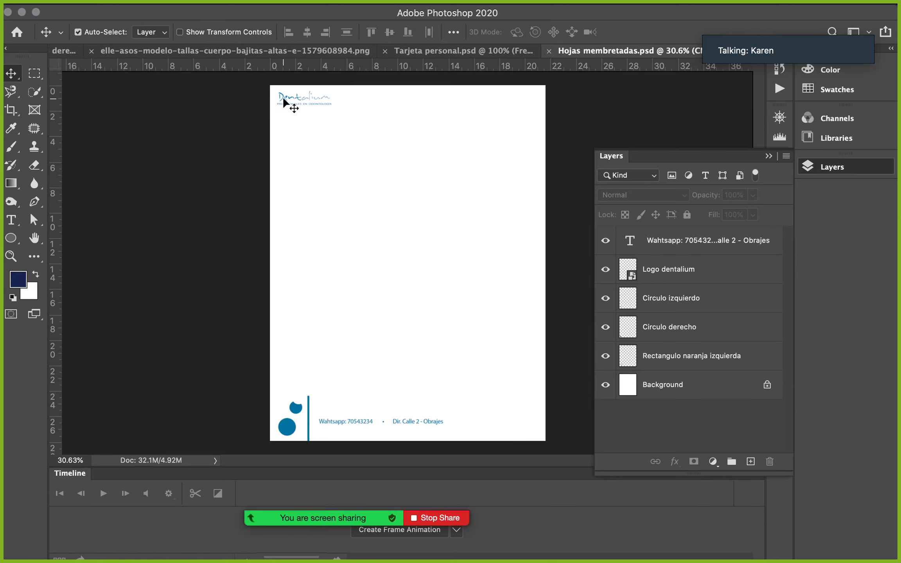
left_click_drag(286, 98, 286, 103)
key("shift+Up")
key("shift+Right")
key("shift+Right")
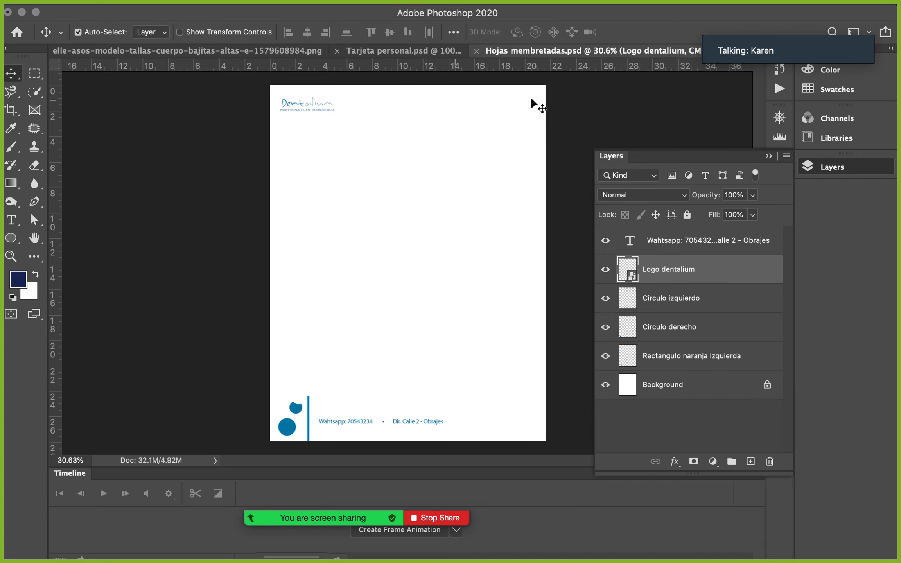
Step: Place two horizontal guides across the letterhead, one just below the logo and one just above the contact line
left_click(498, 62)
left_click_drag(498, 66, 495, 117)
left_click(482, 70)
left_click_drag(482, 71, 457, 412)
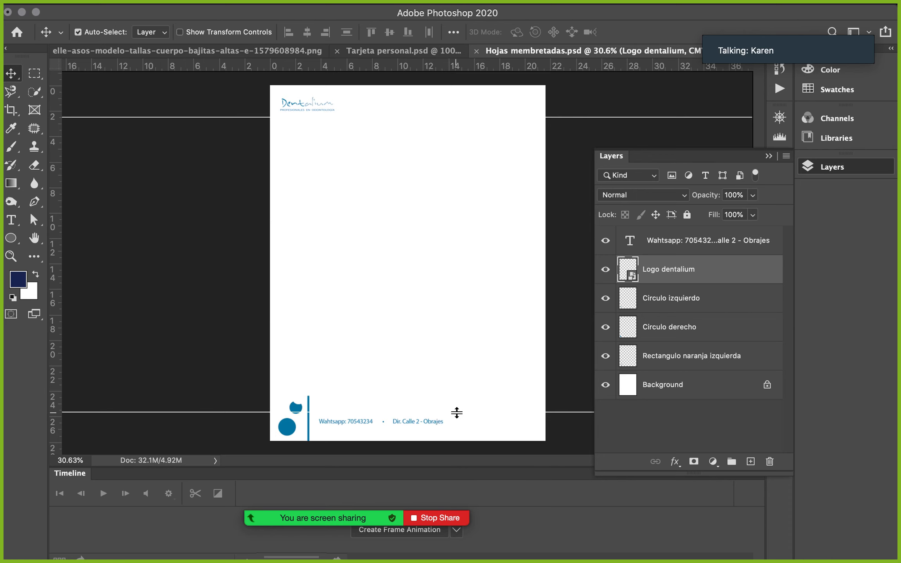
Step: Select both footer circles and the vertical bar and scale them up together to fill most of the page height
left_click(295, 408)
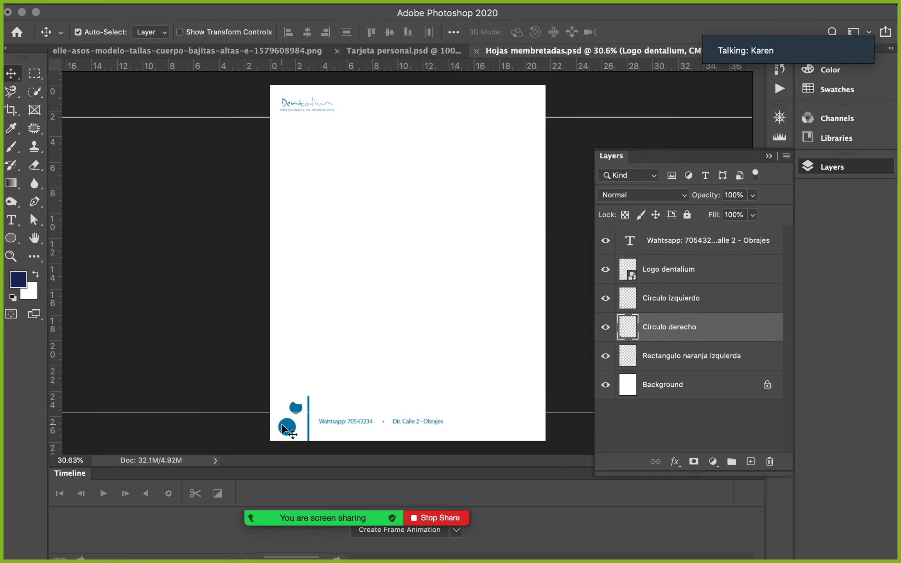
left_click(293, 407, "shift")
left_click(308, 402, "shift")
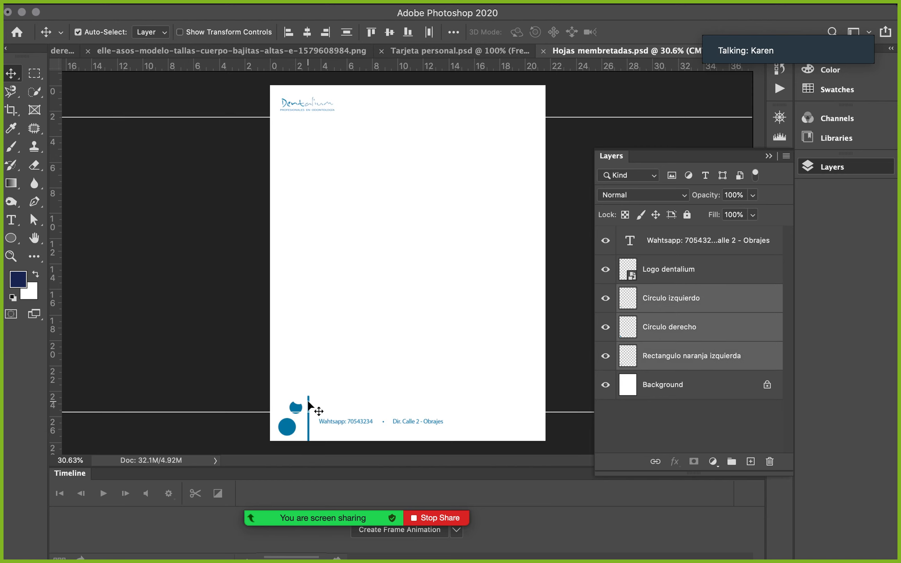
key("ctrl+t")
left_click_drag(310, 396, 569, 143)
key("Return")
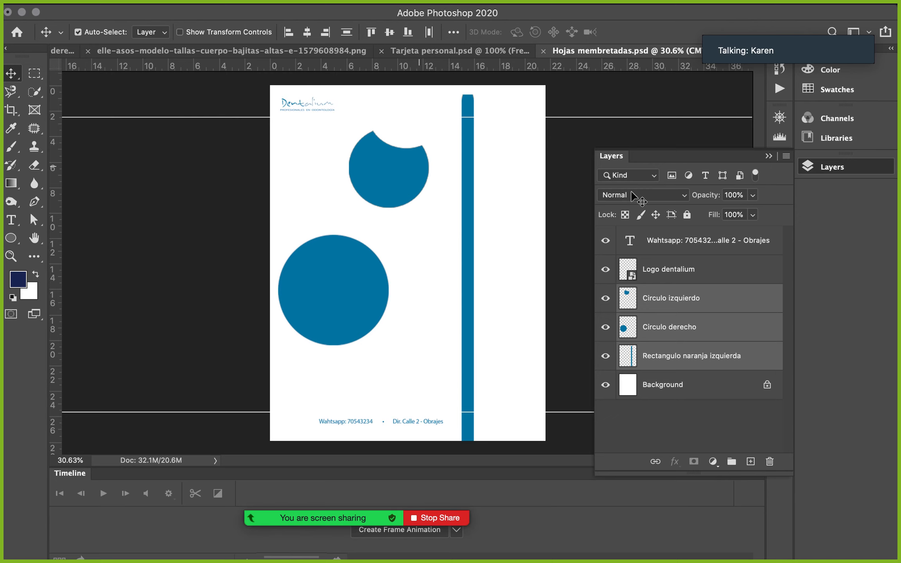
Step: Lower the opacity of the two enlarged circles and the vertical bar to 14%
left_click(752, 195)
left_click_drag(705, 214, 698, 211)
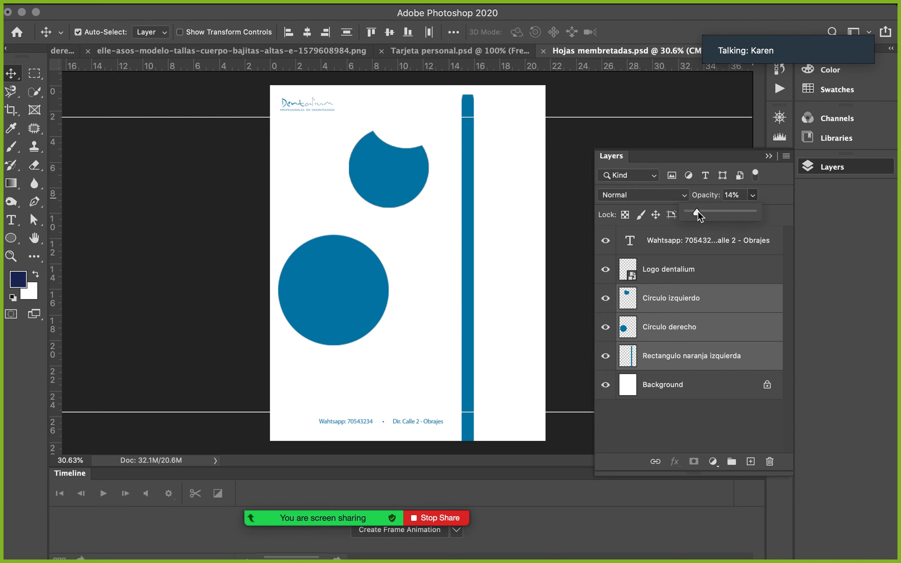
left_click(527, 217)
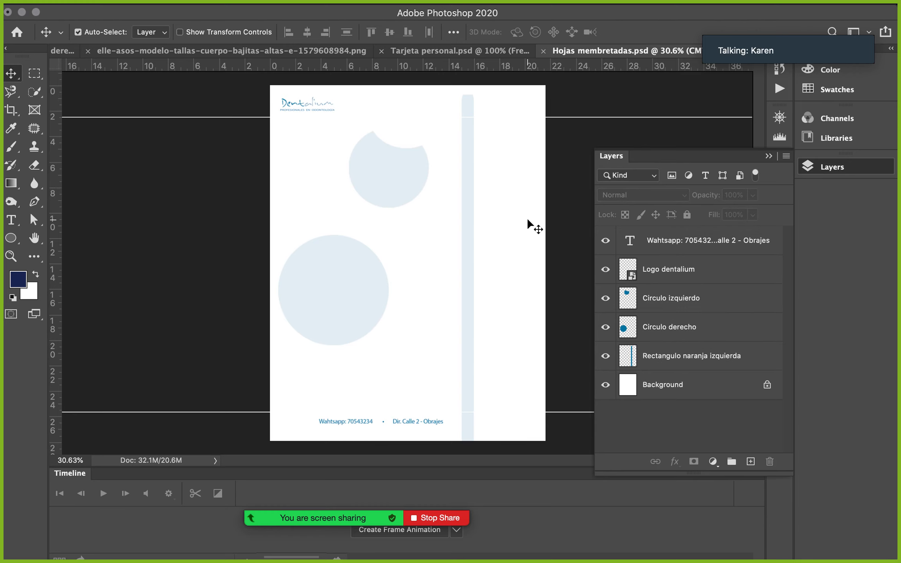
Step: Select the two circle layers and the vertical bar layer and raise their opacity to 86%
left_click(465, 167)
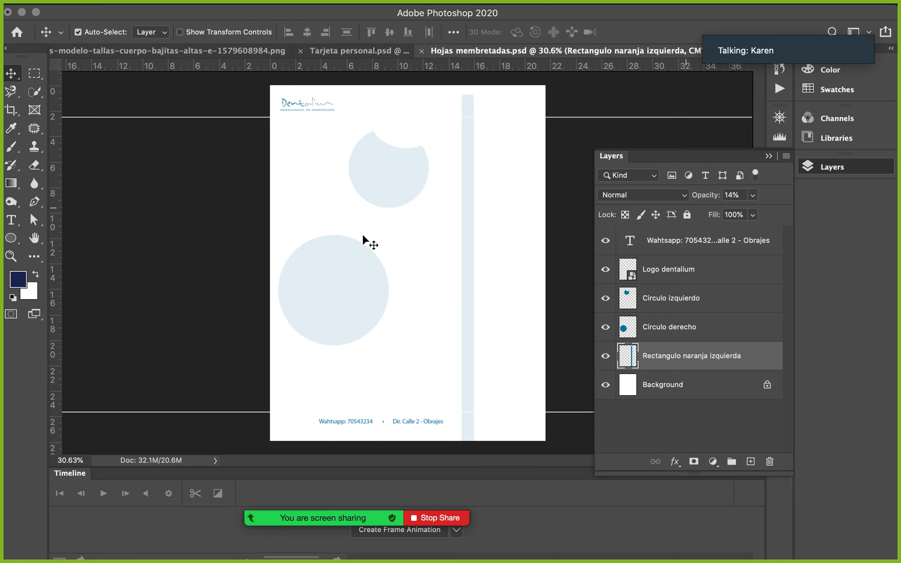
left_click(710, 309, "shift")
left_click(752, 196)
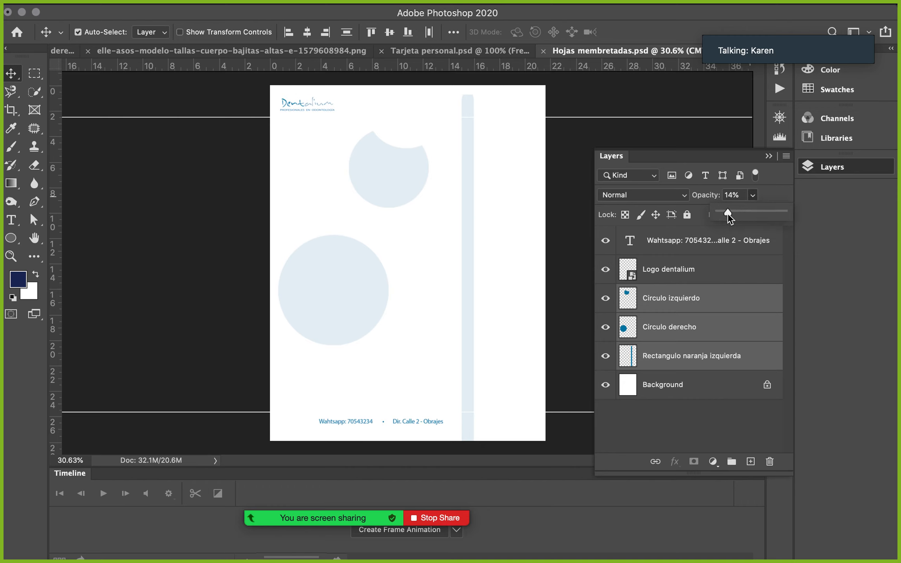
left_click_drag(737, 214, 748, 214)
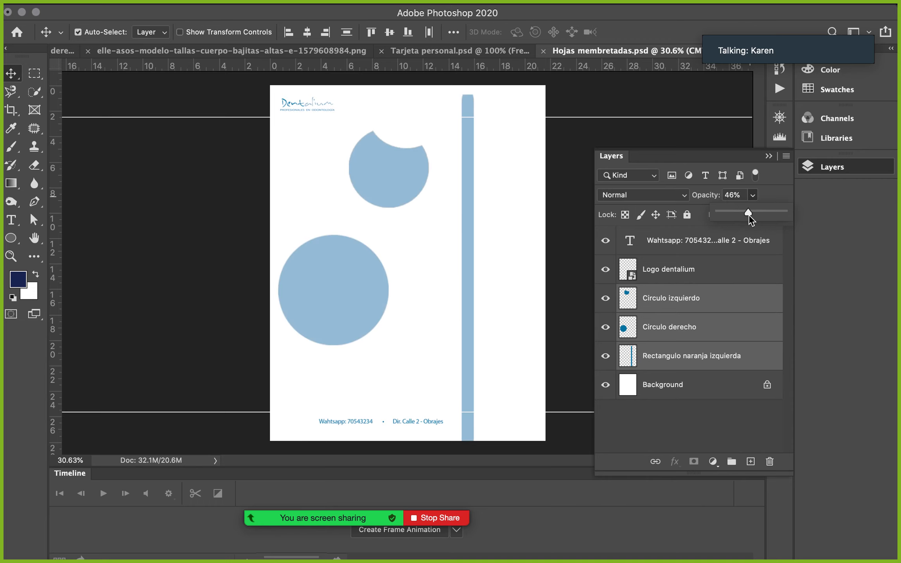
left_click_drag(762, 216, 775, 216)
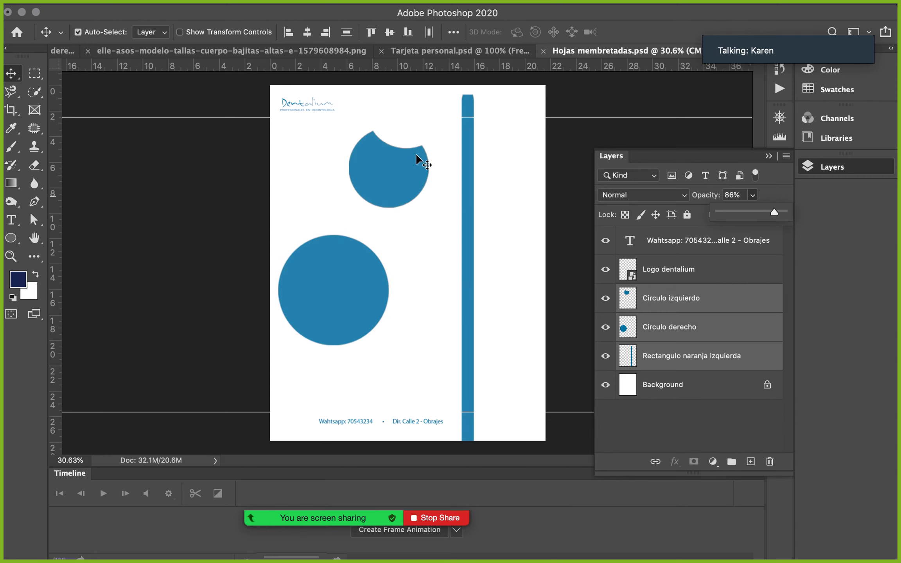
Step: Add a Lorem Ipsum placeholder text between the two circles, in Azonix Regular at 24.48 pt
key("t")
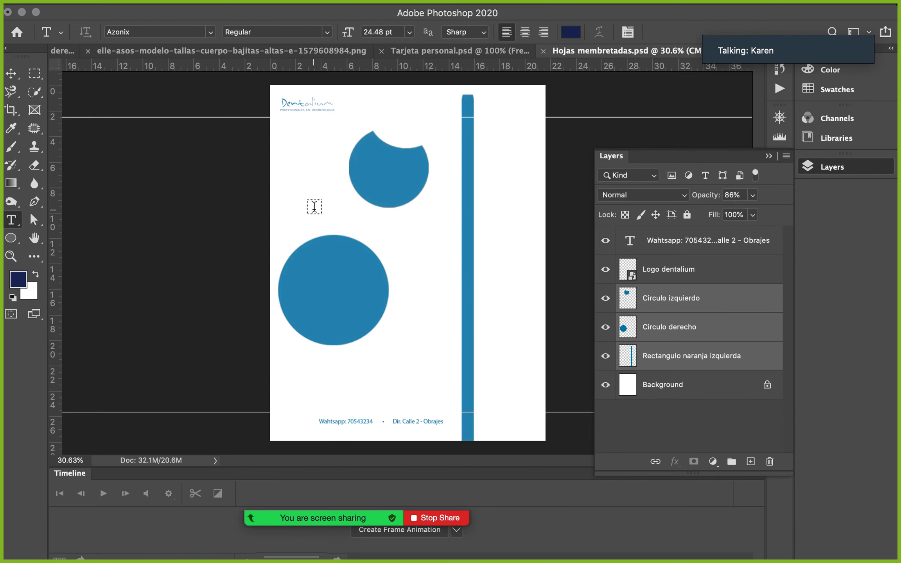
left_click(313, 207)
key("Escape")
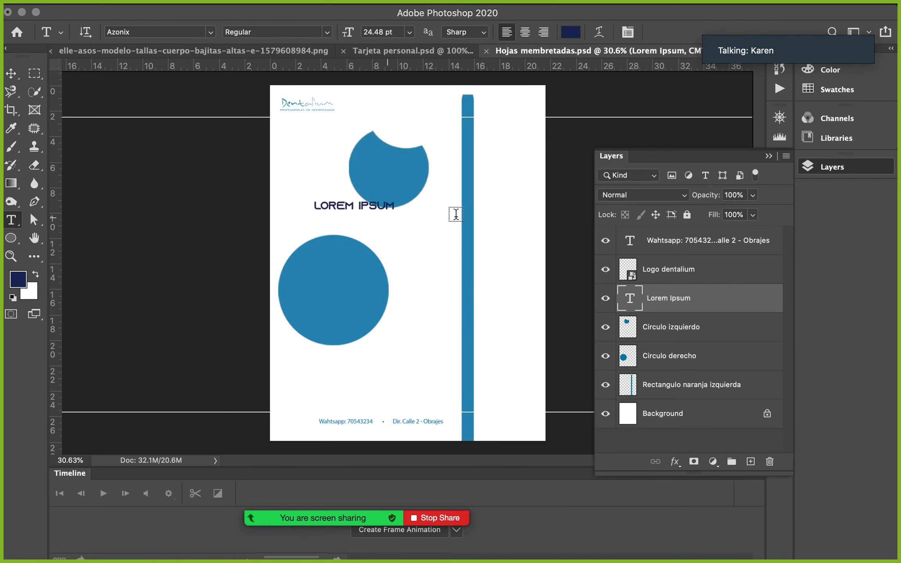
Step: Try lowering the opacity of the two circles and the vertical bar to about 7% behind the sample text
left_click(709, 328)
left_click(712, 387, "shift")
left_click(753, 195)
left_click_drag(755, 213, 709, 211)
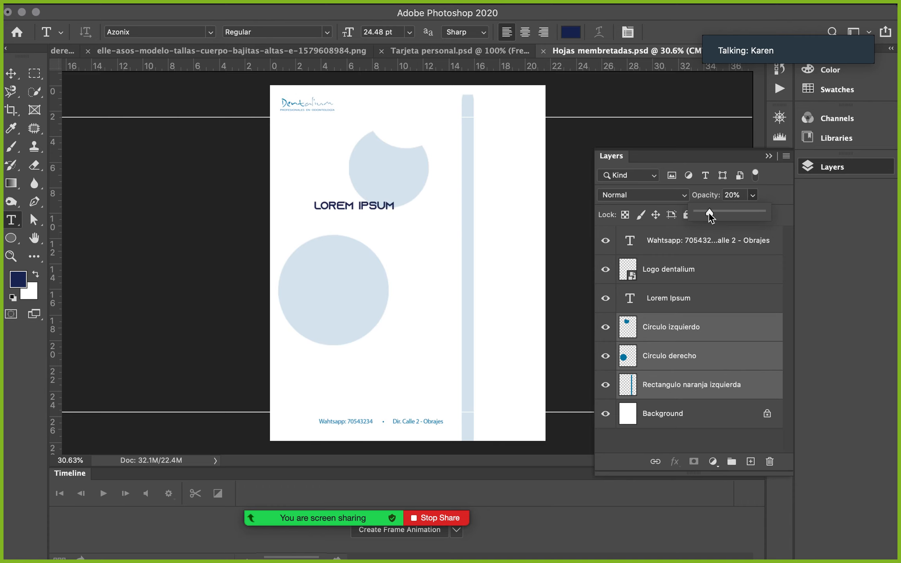
left_click_drag(709, 212, 702, 212)
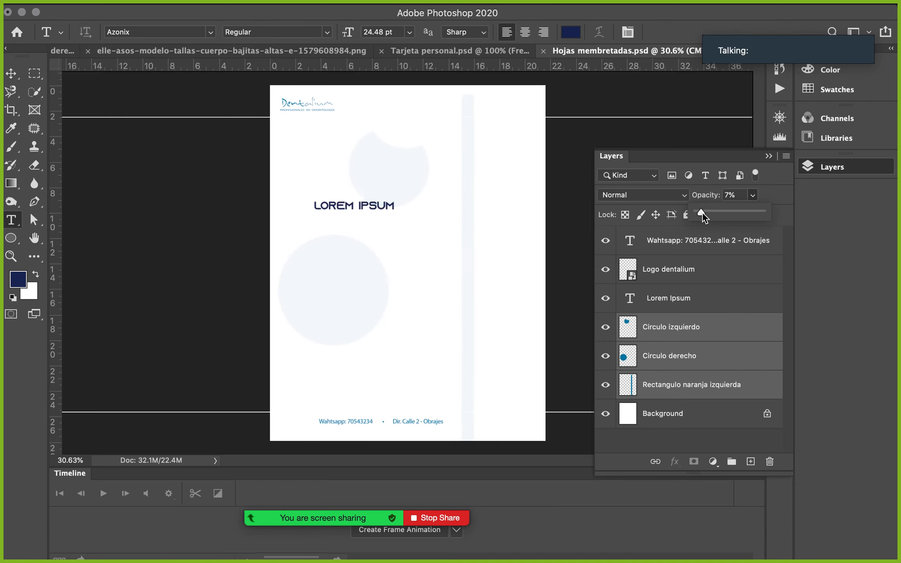
left_click_drag(702, 212, 705, 212)
key("Escape")
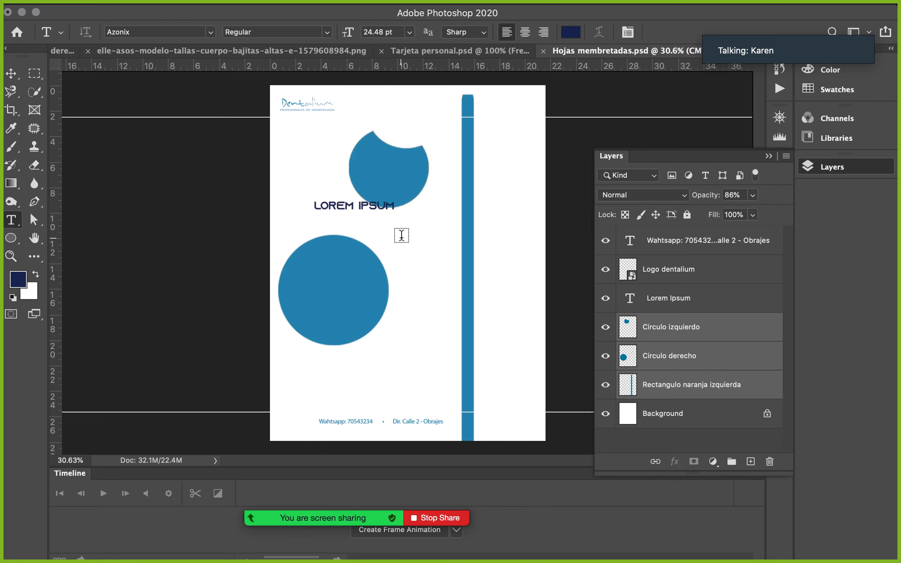
key("v")
left_click(409, 254)
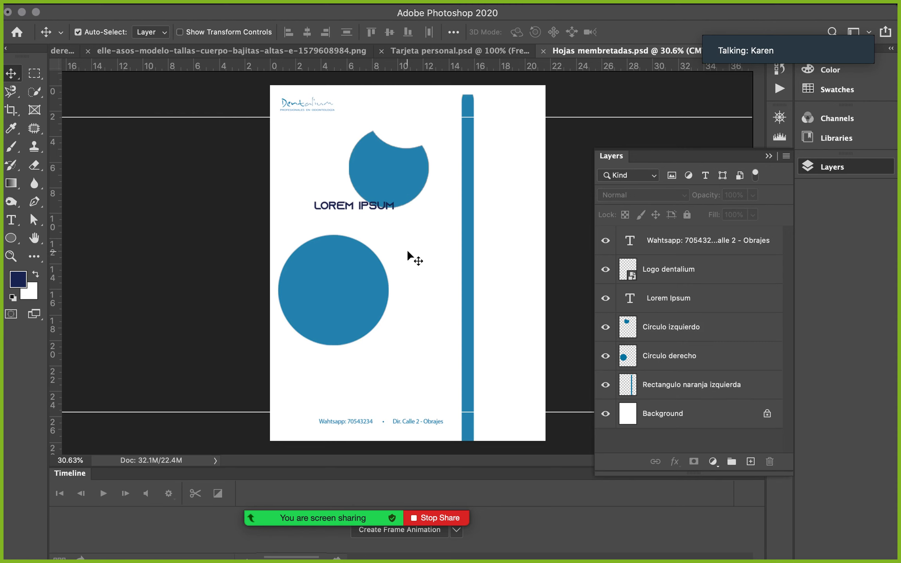
Step: Set up saving Hojas membretadas as a JPEG copy in the Clase 14 folder, and cancel the save
mouse_move(166, 4)
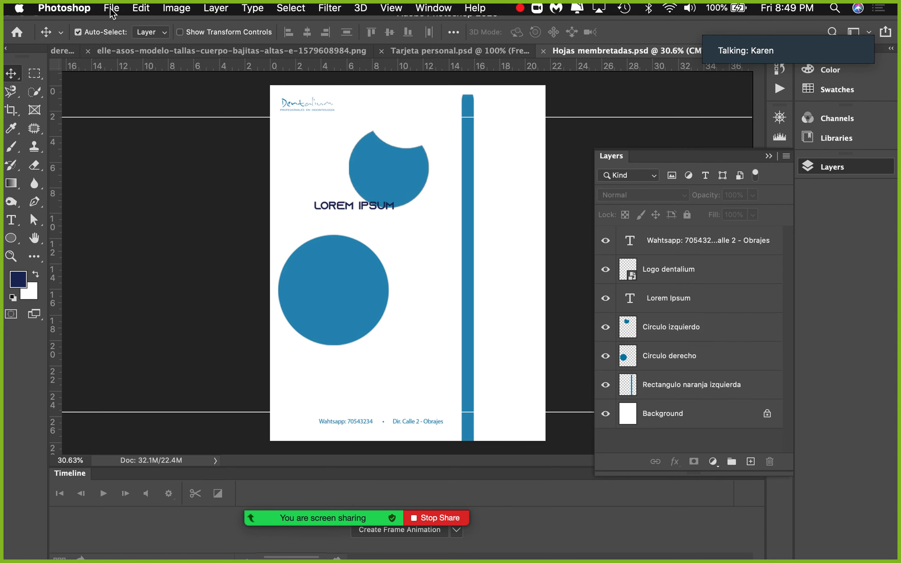
left_click(111, 9)
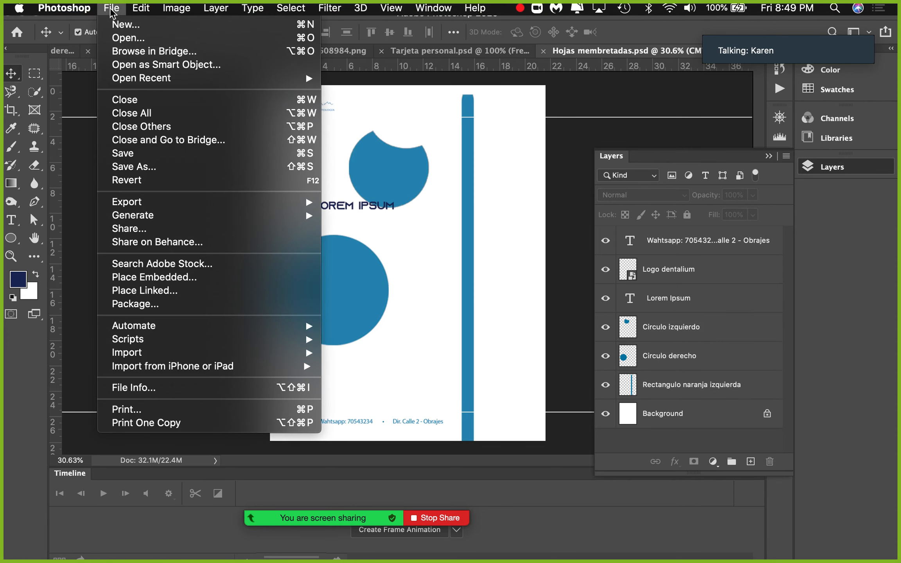
left_click(188, 168)
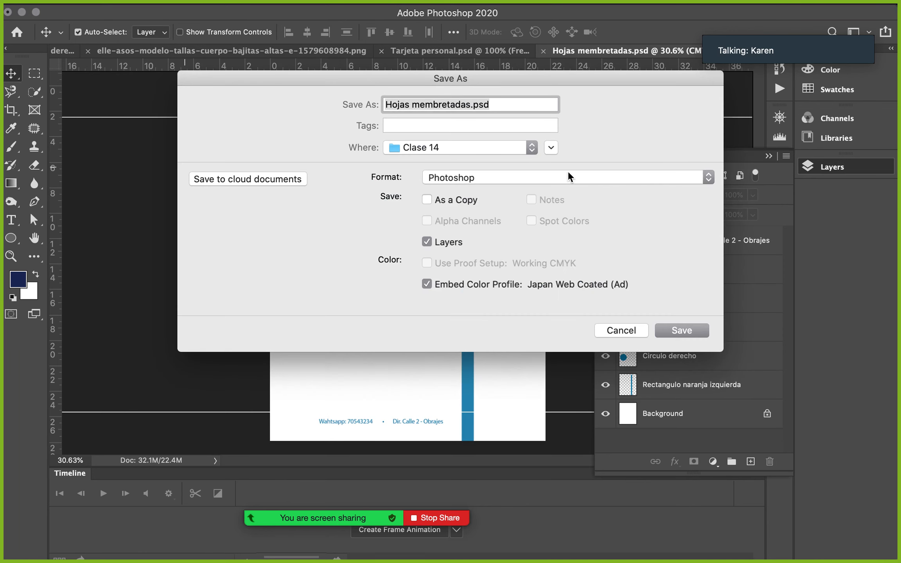
left_click(564, 176)
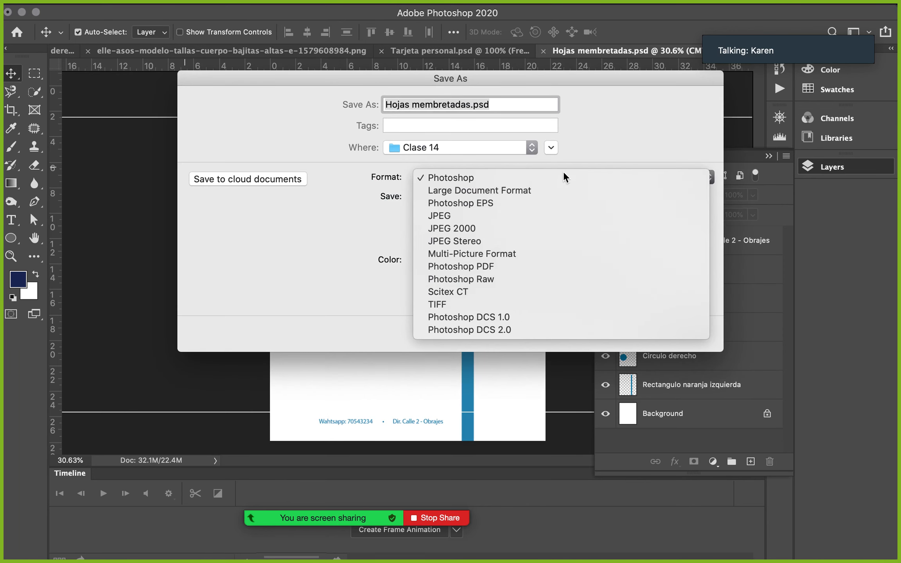
left_click(487, 213)
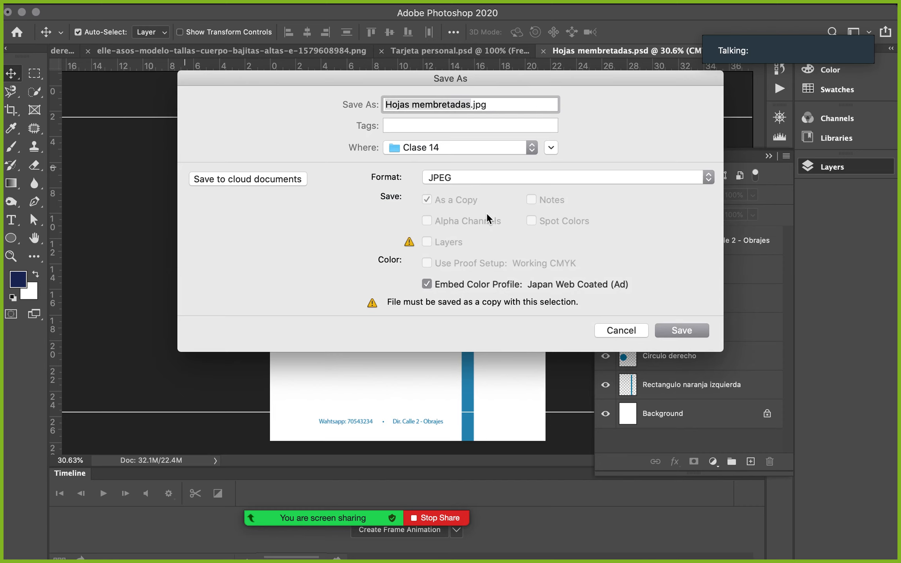
left_click(630, 331)
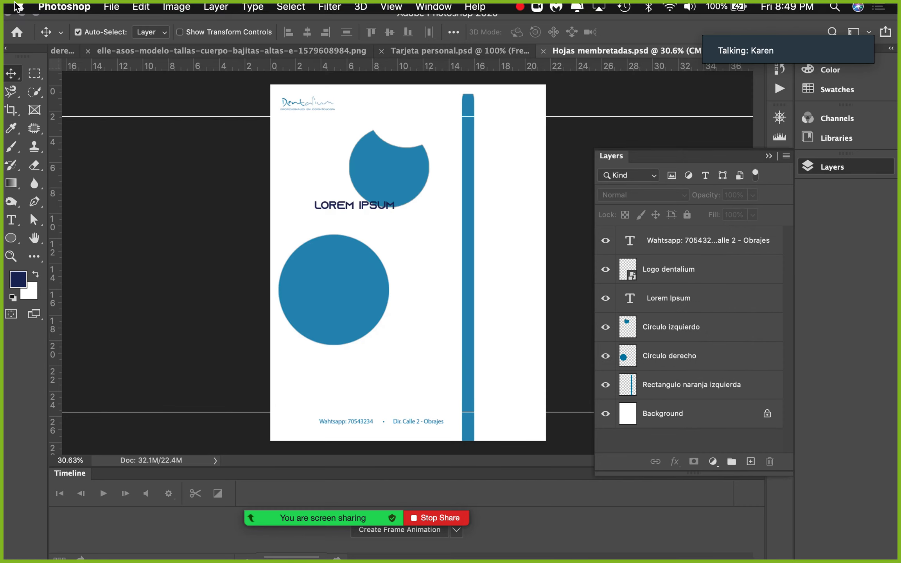
Step: Switch to Microsoft Word and create a new blank document
left_click(24, 14)
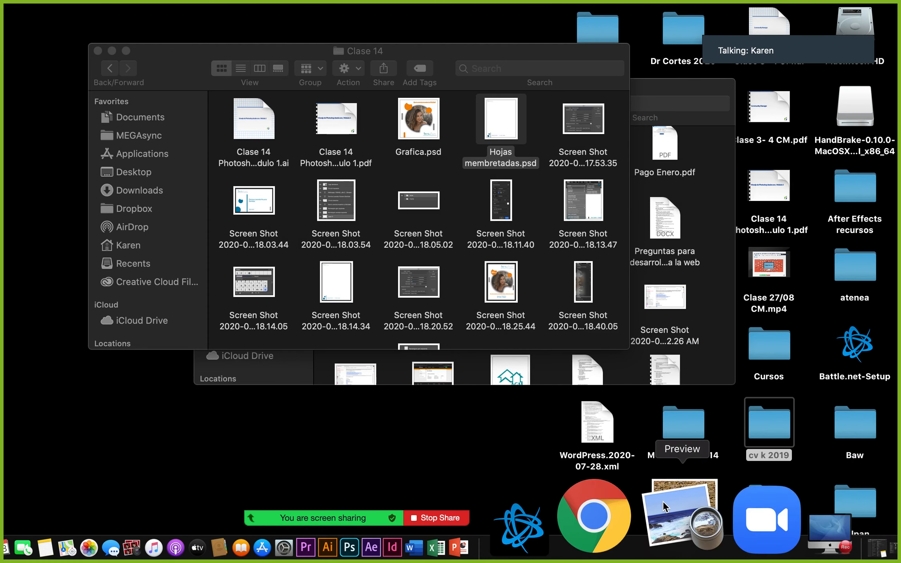
left_click(540, 518)
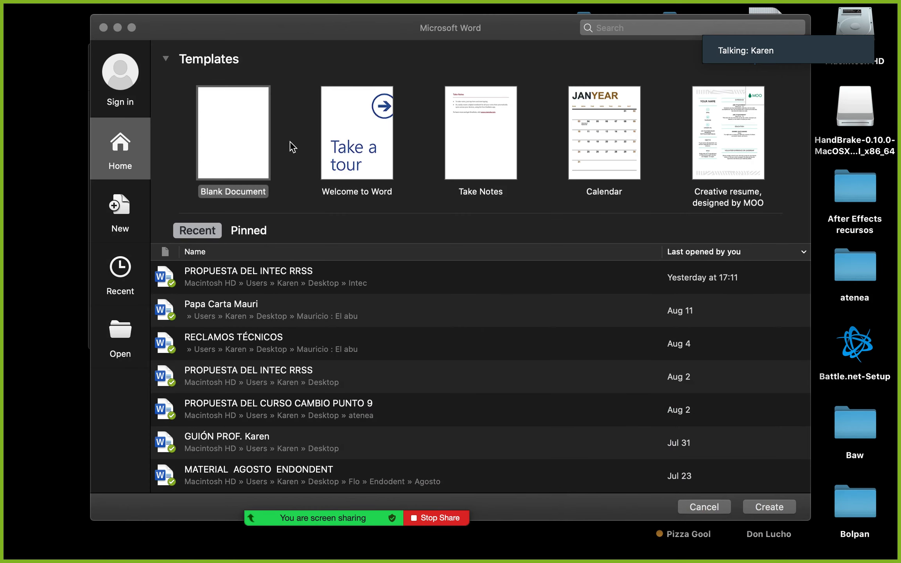
double_click(243, 129)
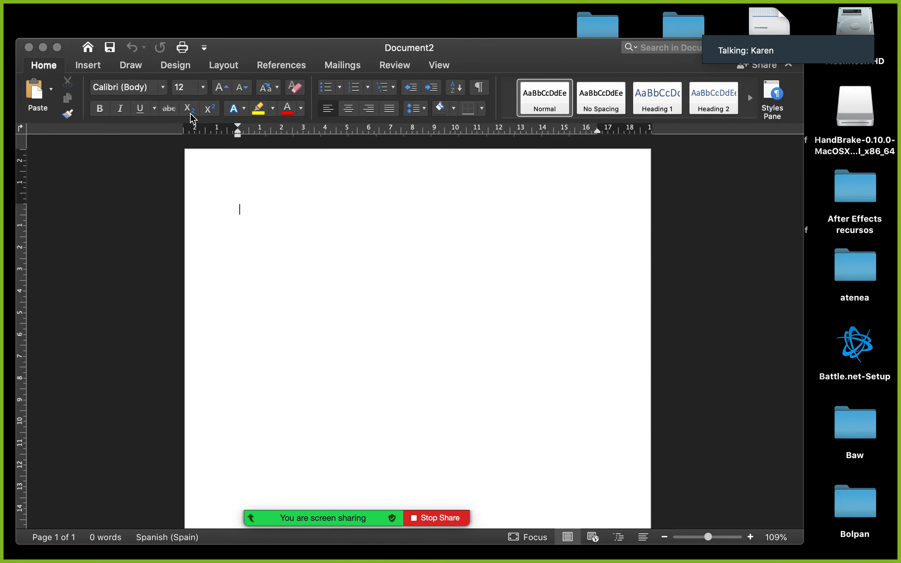
Step: Open the photo browser for inserting a picture into the document, and close it again
left_click(98, 65)
left_click(124, 98)
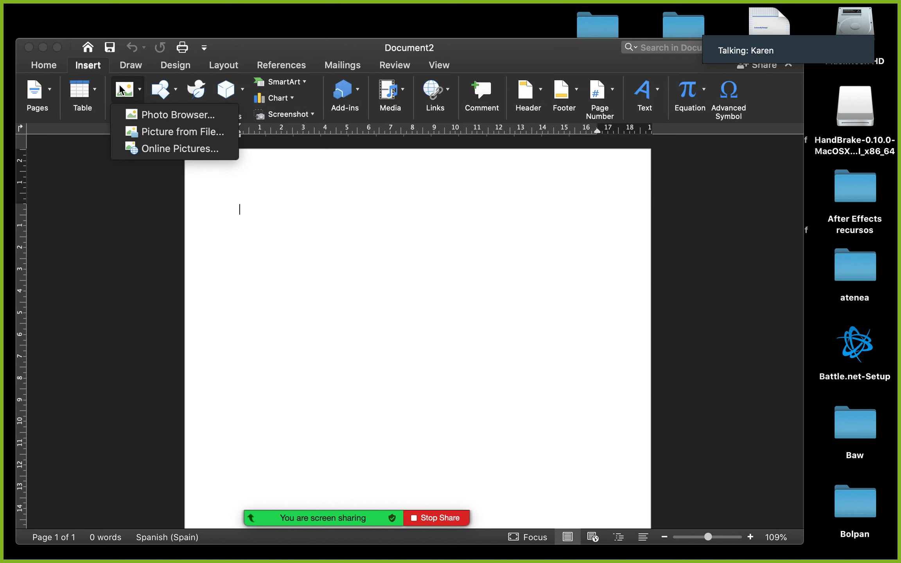
left_click(190, 118)
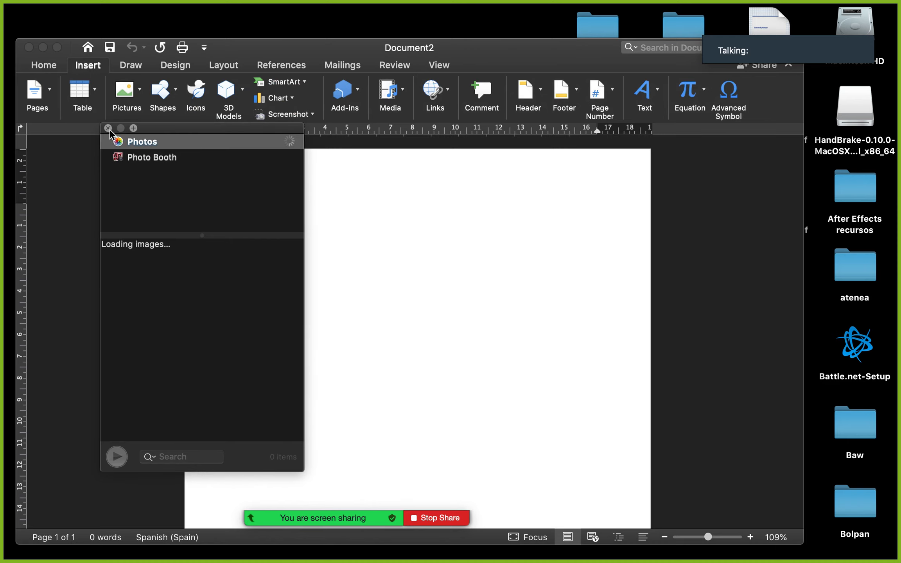
left_click(108, 128)
Step: Start inserting a picture from file and look through the Desktop folder for the letterhead image
left_click(127, 94)
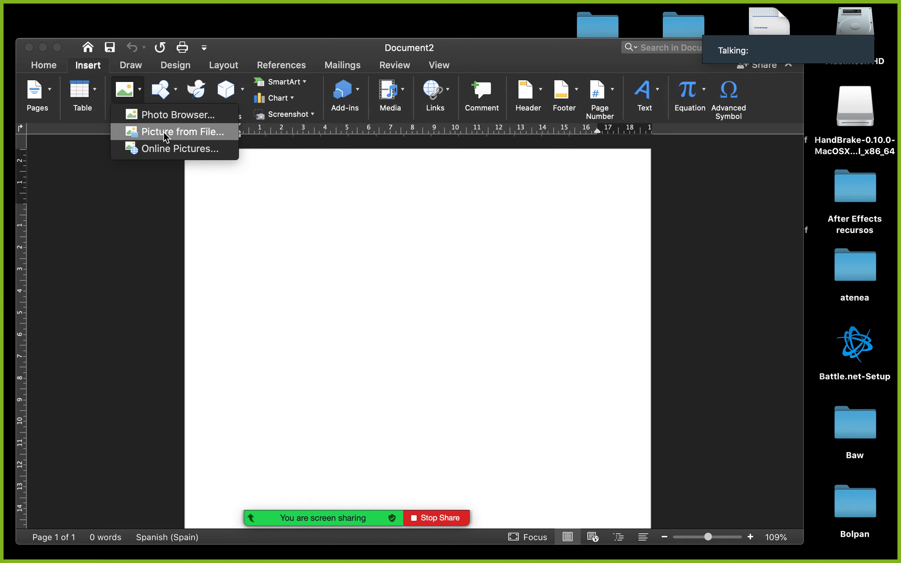
left_click(163, 132)
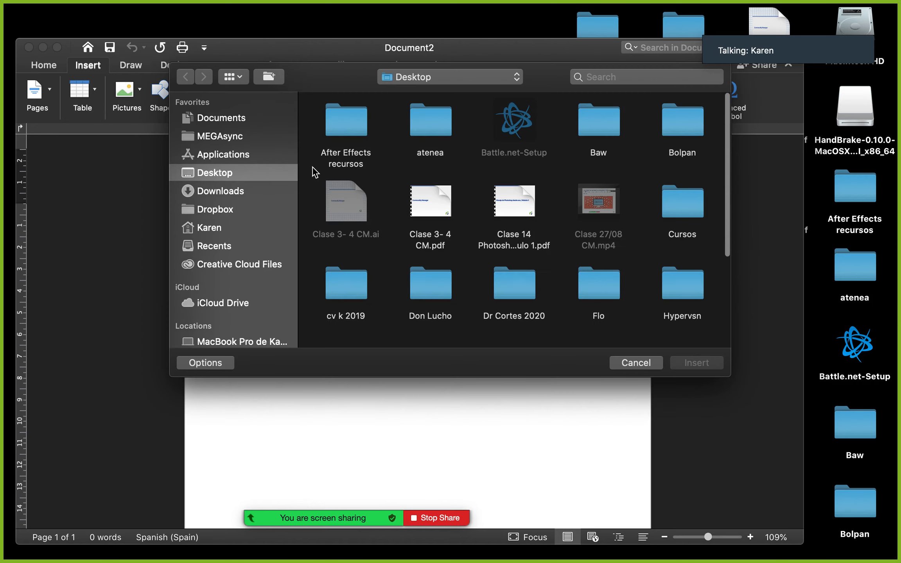
scroll(478, 249, "down", 5)
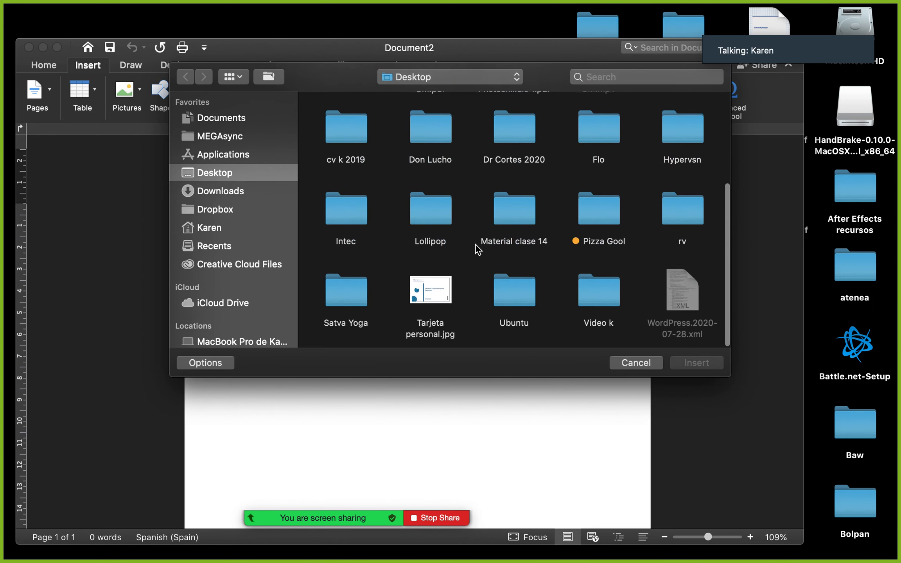
scroll(487, 229, "up", 5)
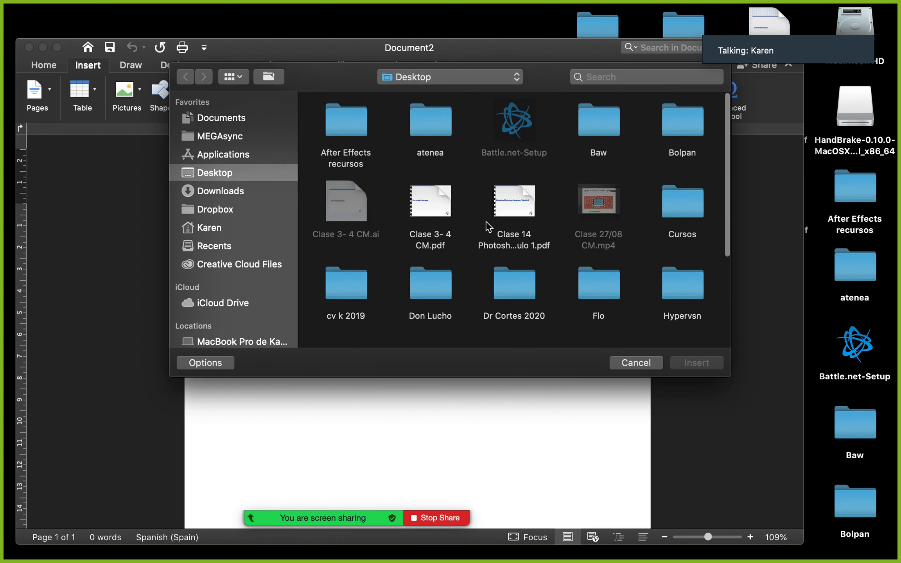
scroll(487, 227, "down", 3)
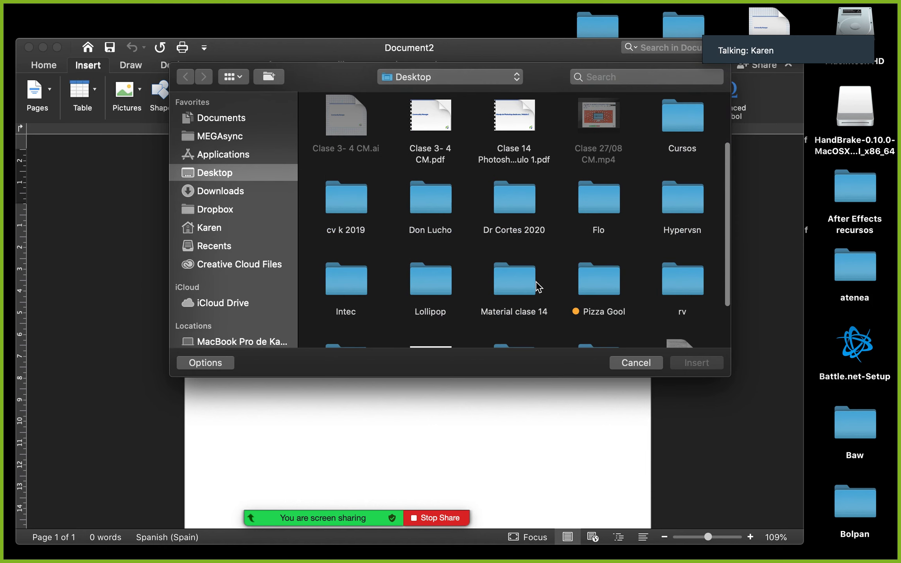
scroll(539, 287, "down", 3)
scroll(539, 287, "up", 5)
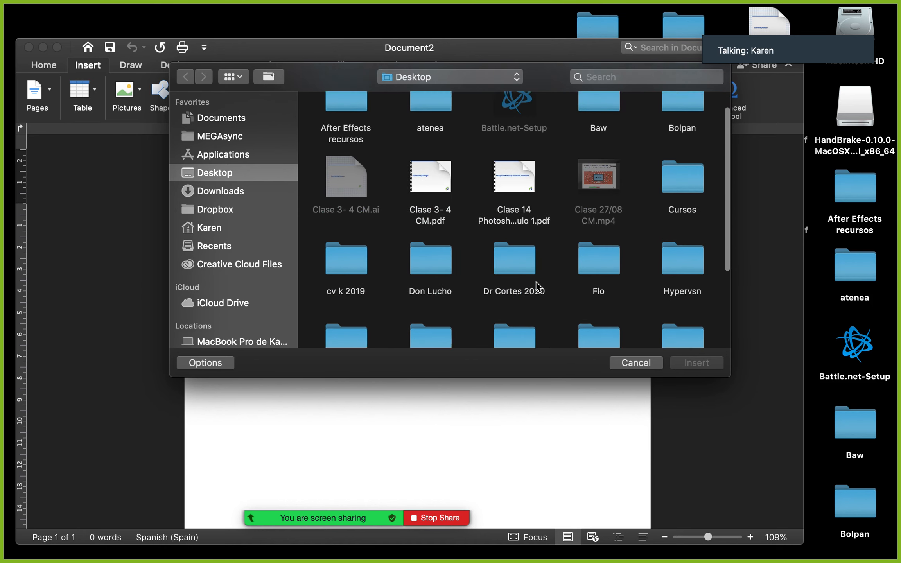
scroll(539, 287, "up", 2)
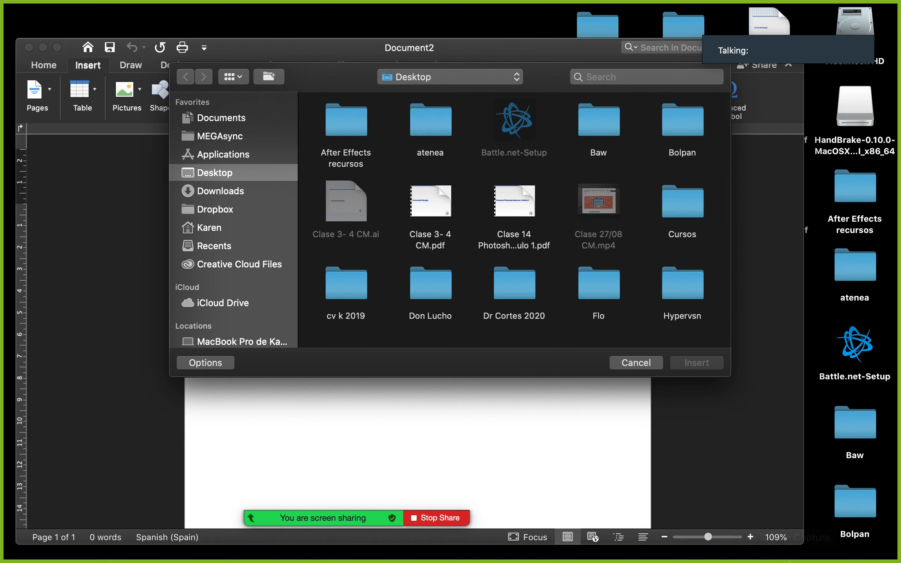
Step: Switch to Photoshop, set the opacity of both circles and the vertical bar to 12%, and hide the Lorem Ipsum text
mouse_move(853, 532)
left_click(852, 532)
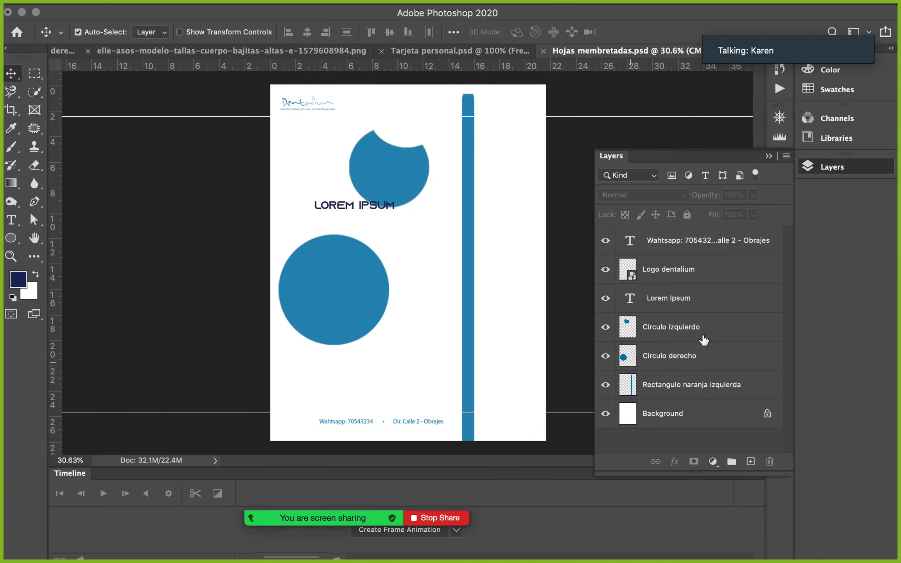
left_click(711, 384, "shift")
left_click(752, 196)
left_click_drag(714, 217, 704, 212)
left_click(831, 227)
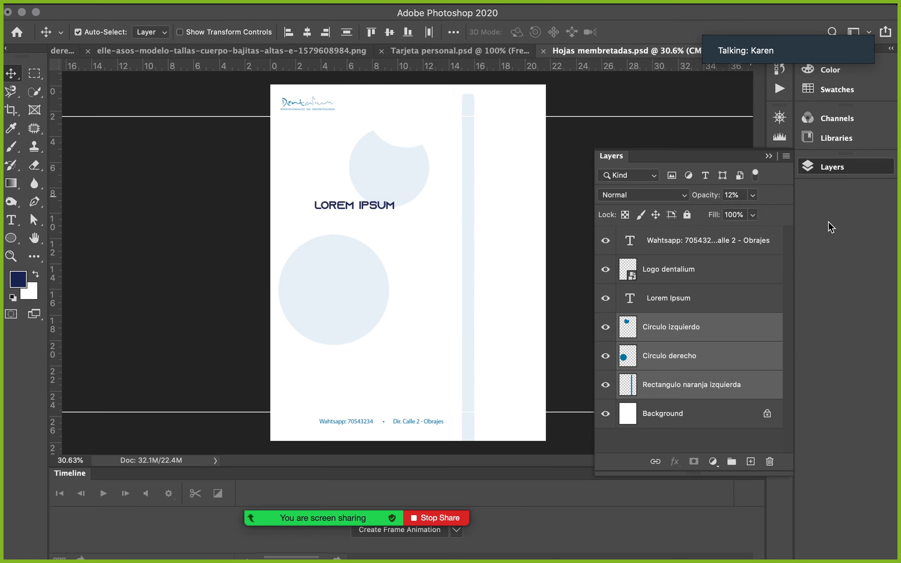
left_click(369, 207)
left_click(606, 300)
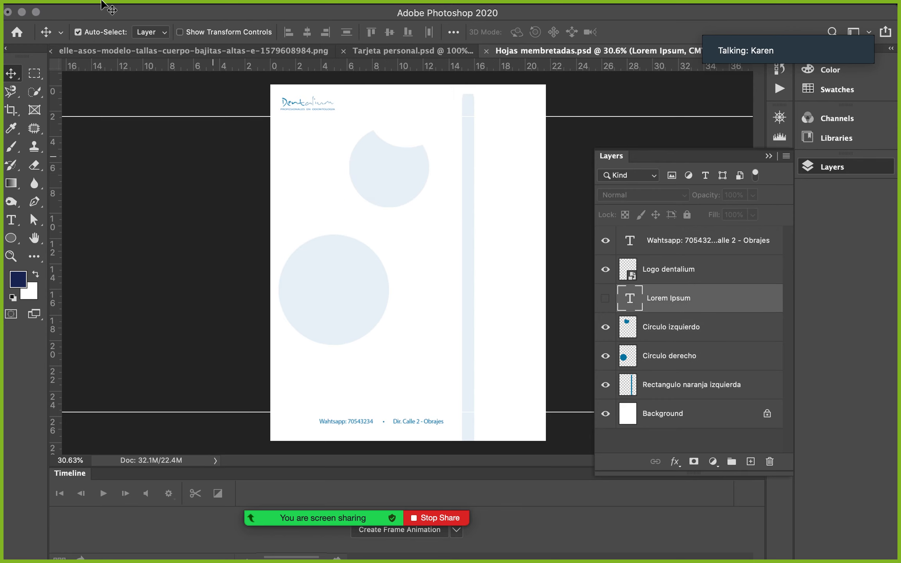
Step: Save the letterhead as the JPEG copy Hojas membretadas.jpg at maximum quality 12 with the Baseline ("Standard") format option
left_click(114, 9)
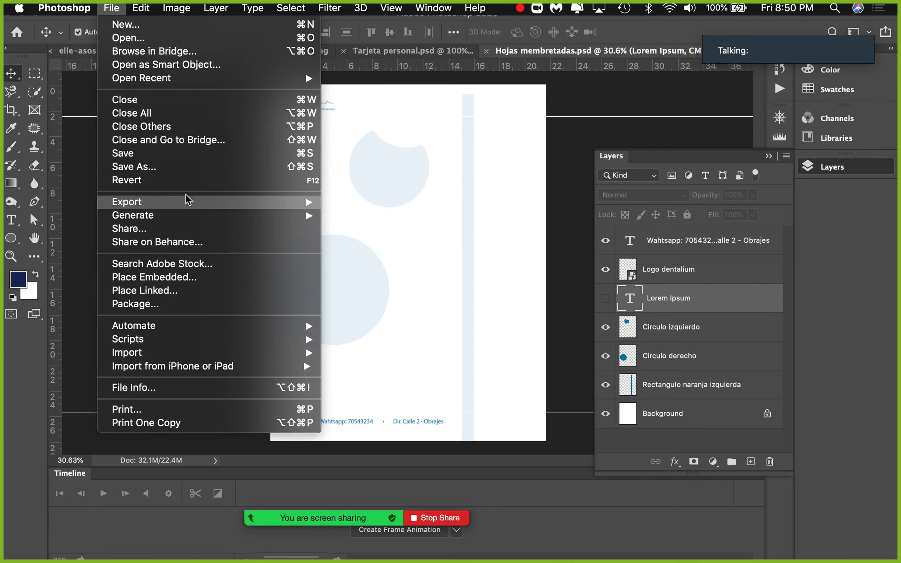
left_click(200, 168)
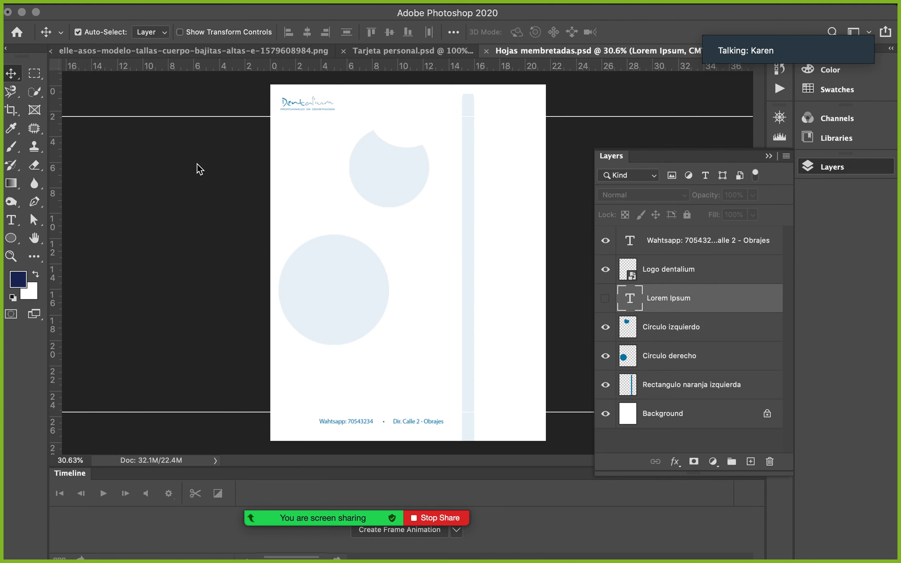
left_click(497, 180)
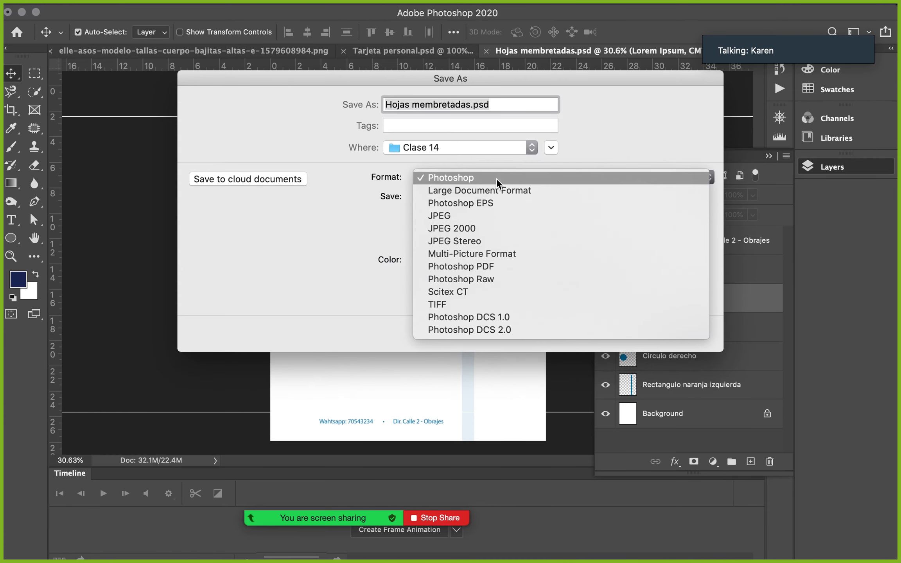
left_click(494, 216)
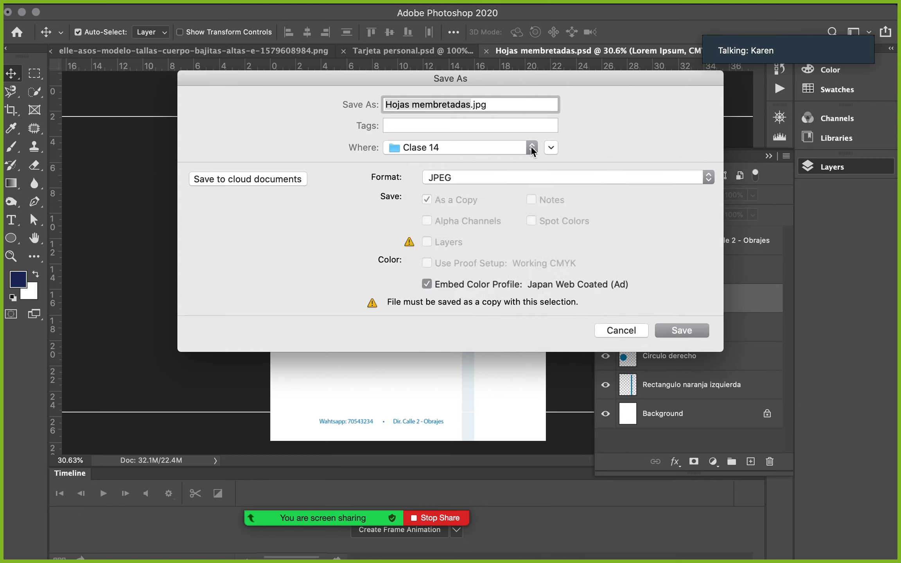
left_click(531, 147)
left_click(477, 180)
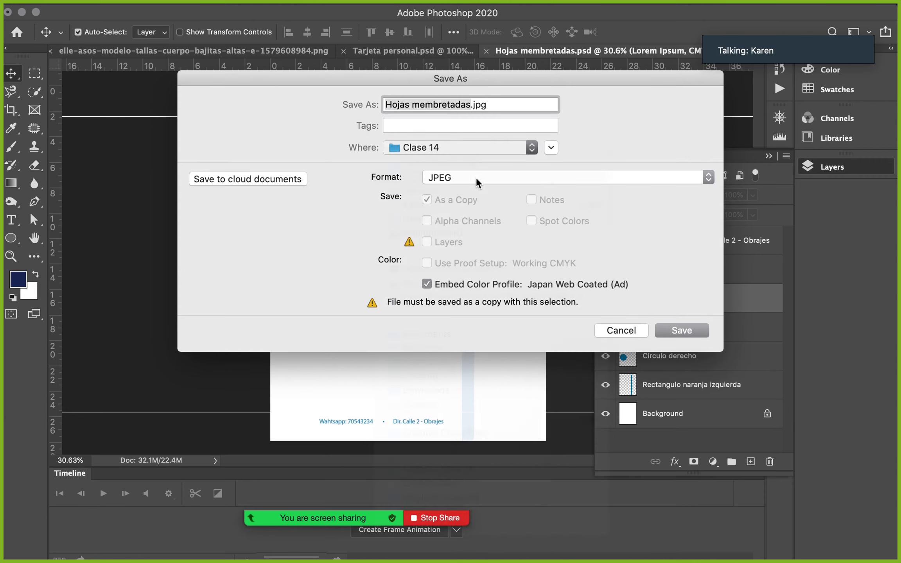
left_click(682, 330)
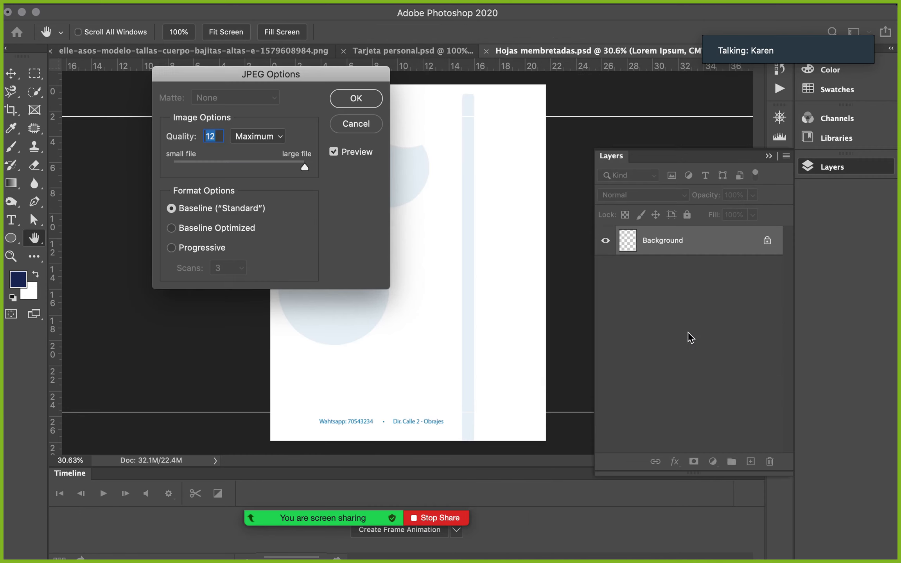
left_click(356, 100)
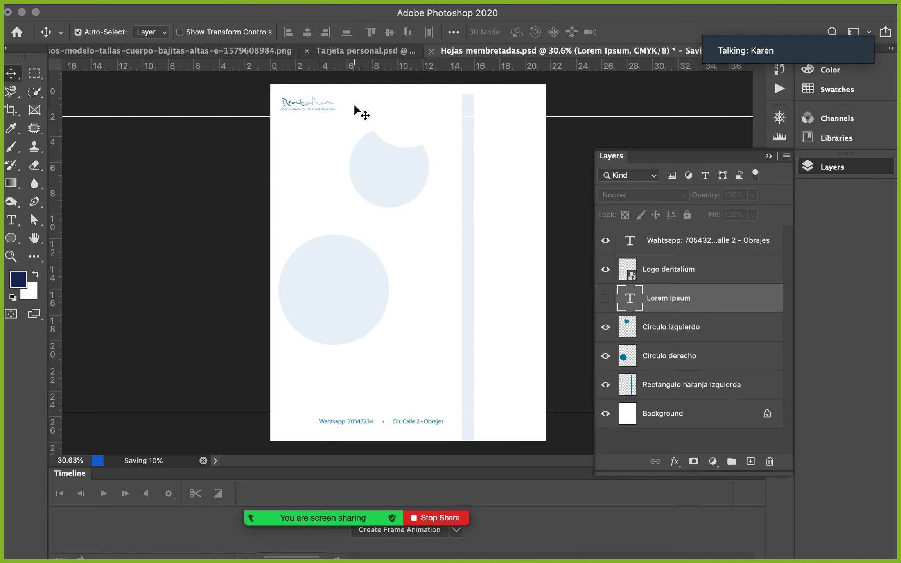
Step: Return to Word, reopen the picture-from-file dialog to look for the saved letterhead on the Desktop, and cancel it
left_click(22, 13)
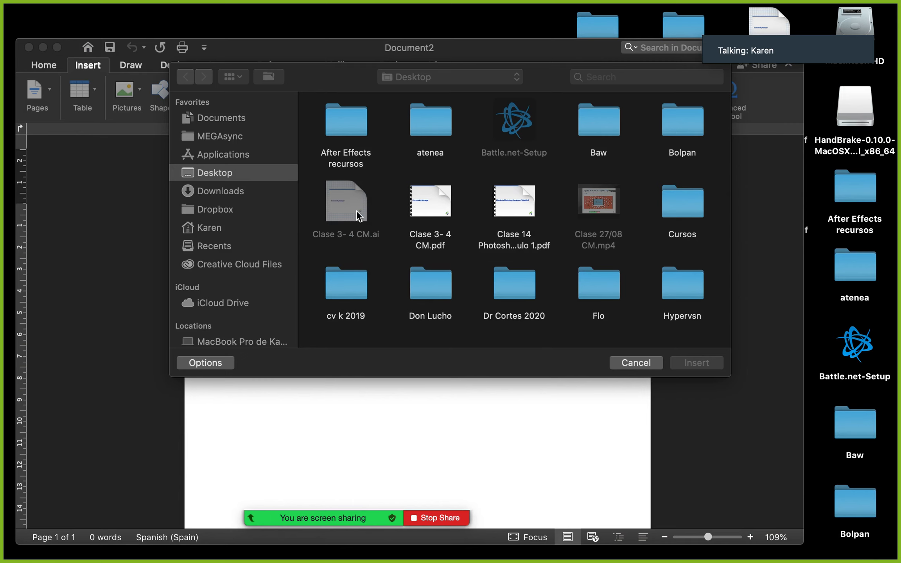
left_click(636, 363)
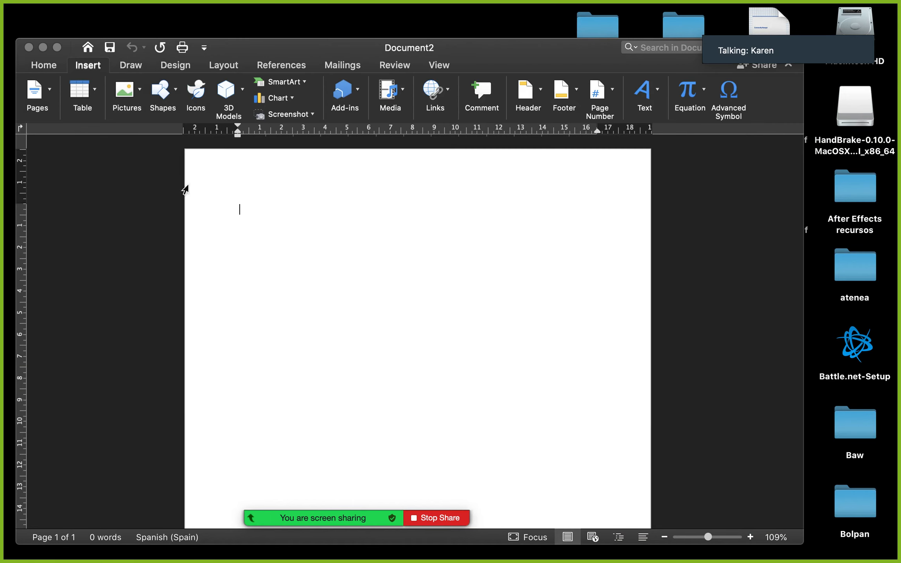
left_click(127, 91)
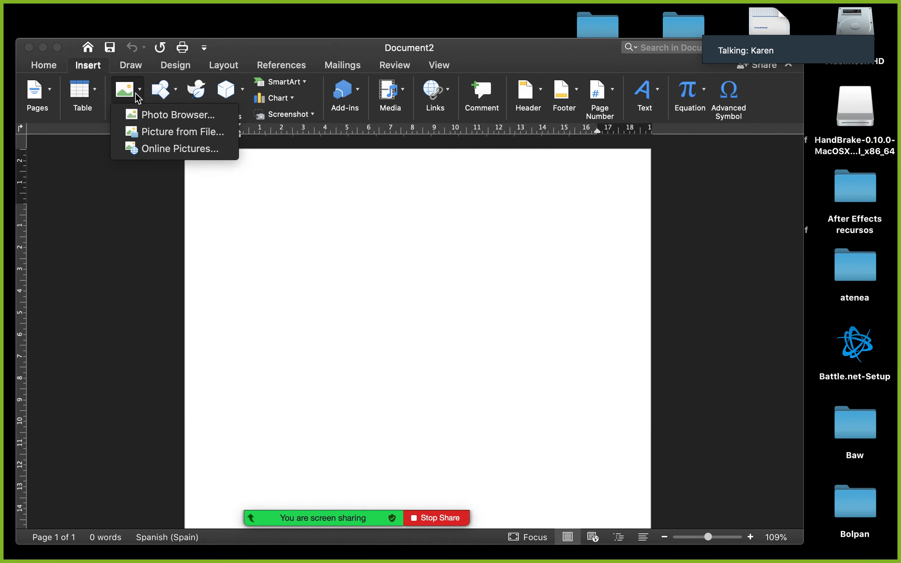
left_click(155, 136)
scroll(597, 237, "down", 5)
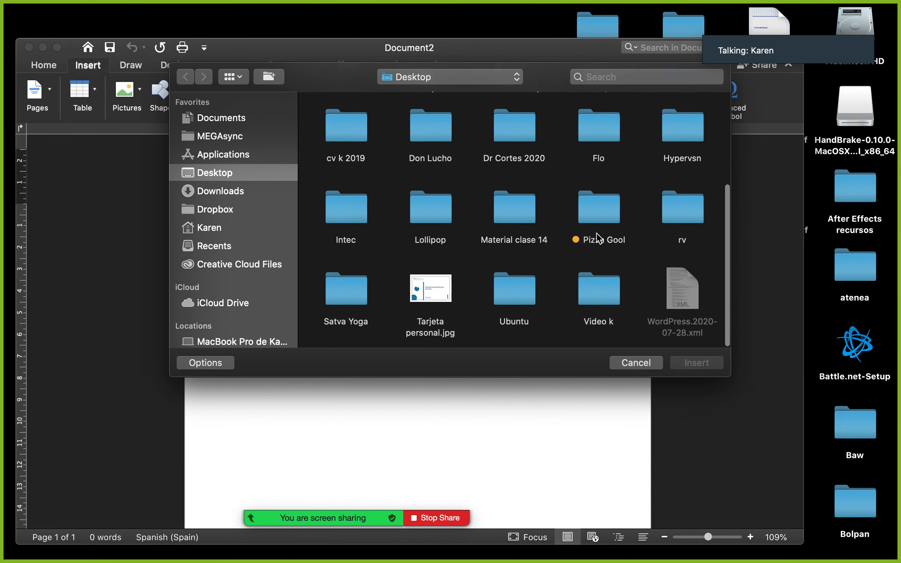
scroll(412, 223, "up", 5)
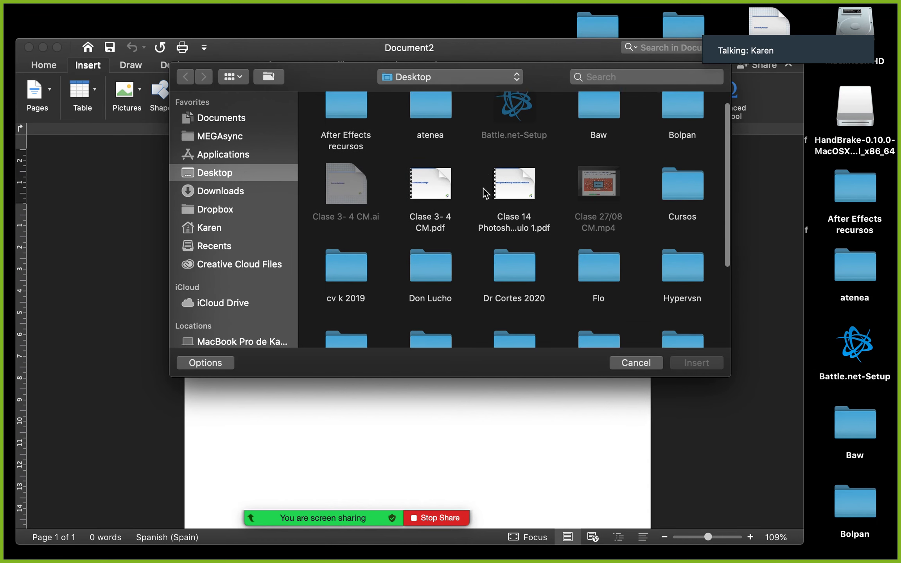
scroll(485, 193, "down", 4)
scroll(605, 235, "up", 4)
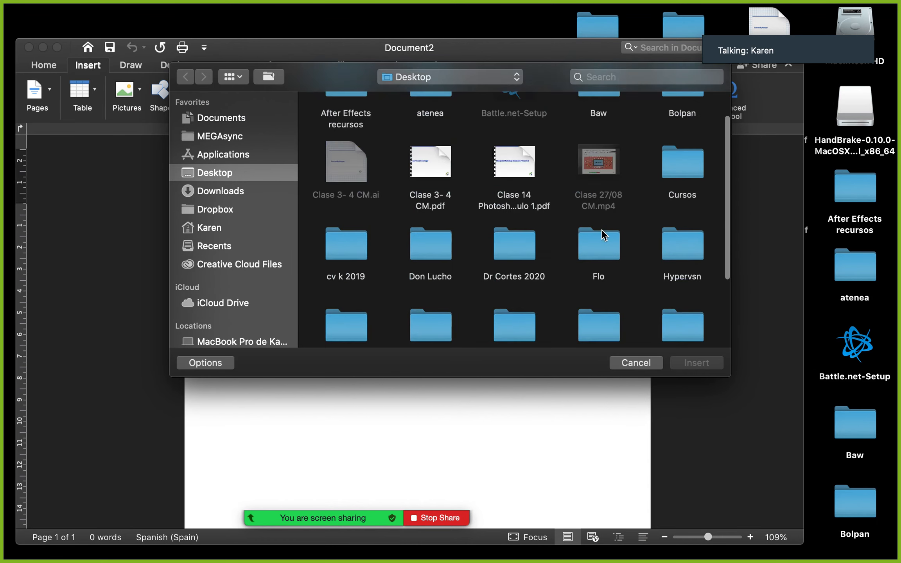
left_click(644, 365)
Step: Move the Word and Finder windows aside and look through the Clase 14 folder for the saved letterhead JPEG
left_click_drag(556, 50, 231, 34)
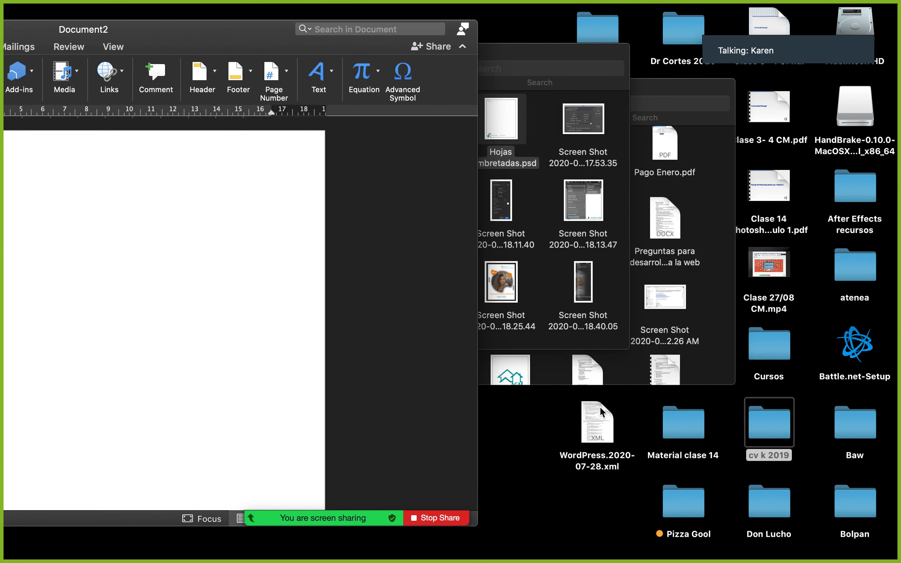
left_click_drag(691, 101, 440, 143)
left_click_drag(536, 60, 519, 66)
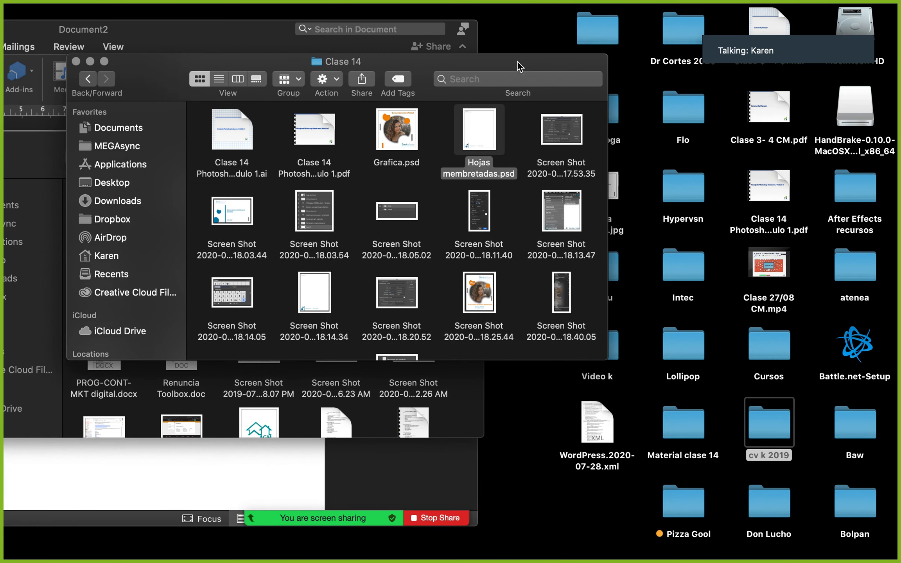
scroll(332, 269, "down", 15)
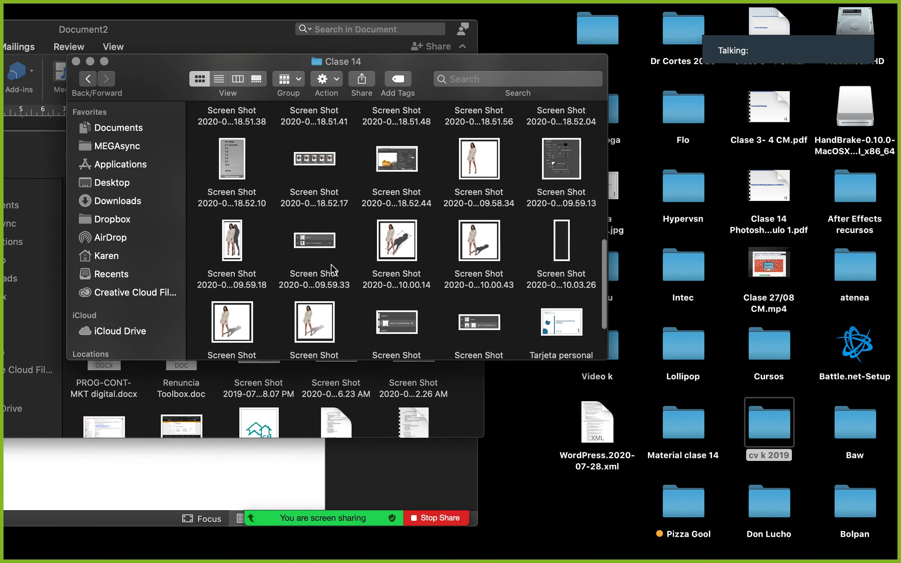
scroll(331, 270, "up", 15)
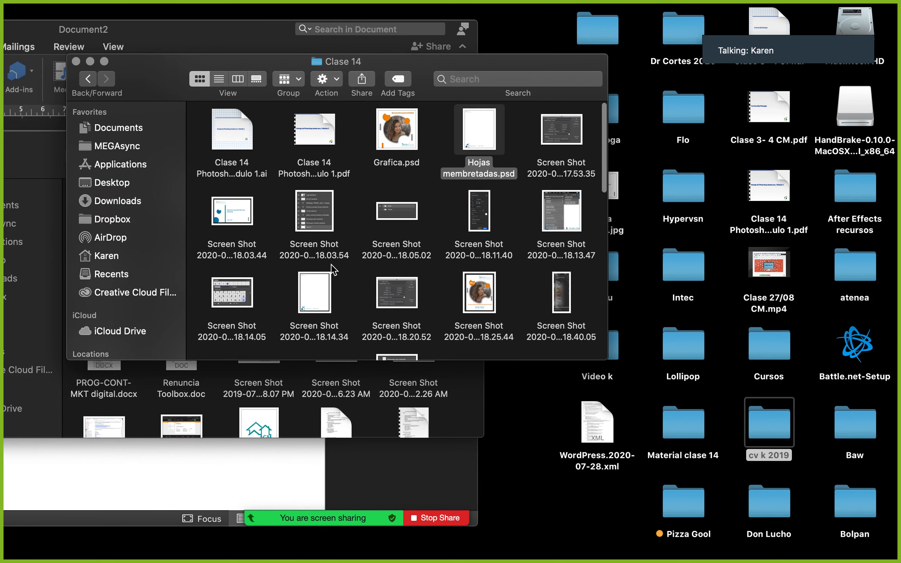
Step: Switch to Photoshop and save the letterhead to the Desktop as Hojas membretadas.jpg, a JPEG at maximum quality 12
left_click(826, 537)
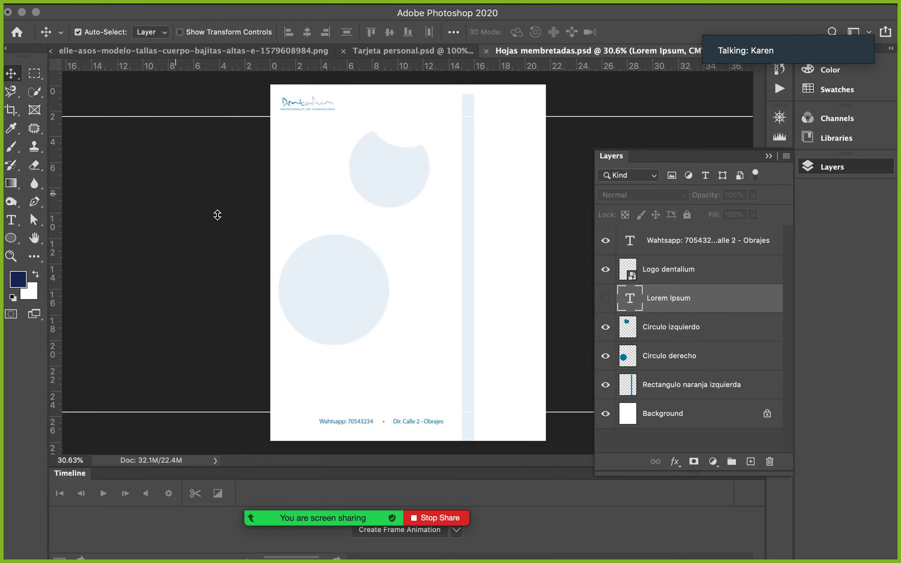
key("super+shift+s")
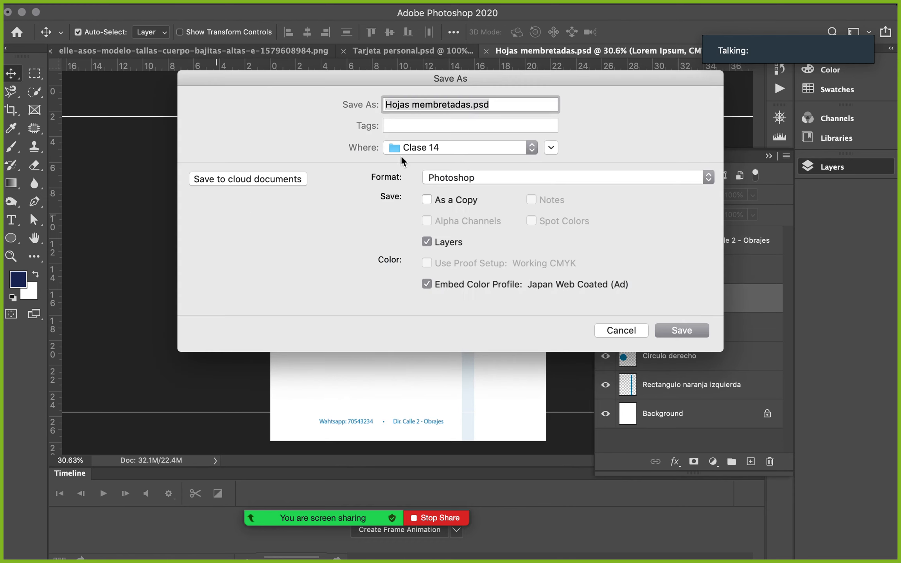
left_click(533, 149)
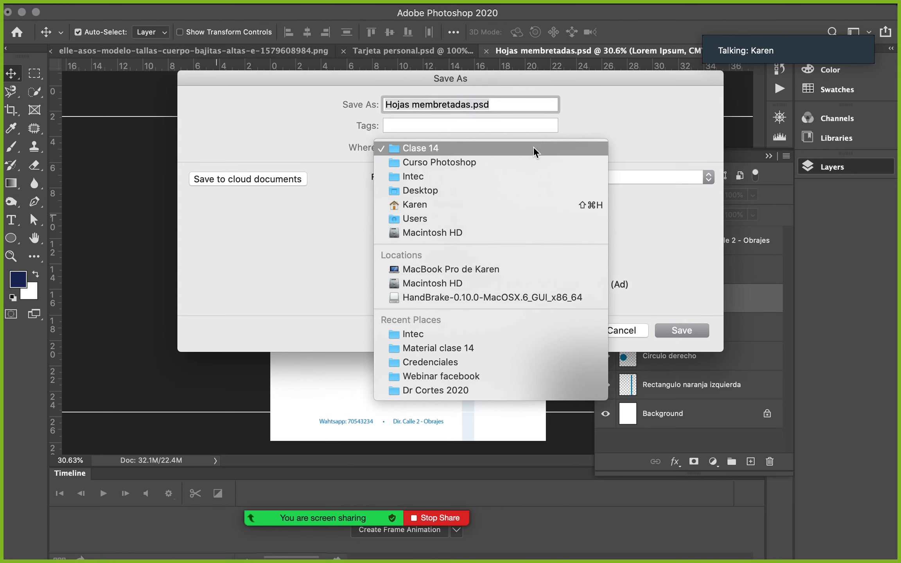
left_click(485, 195)
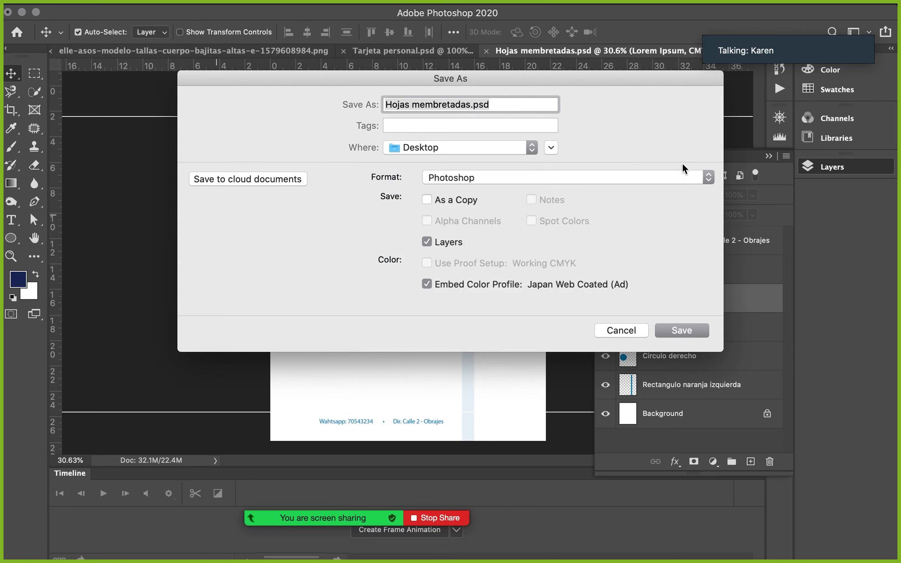
left_click(686, 182)
left_click(521, 213)
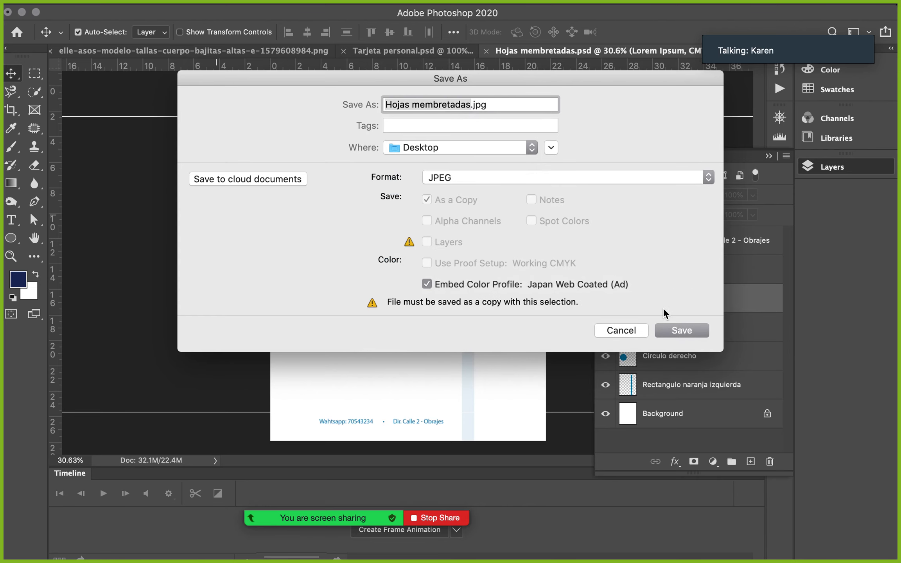
left_click(681, 331)
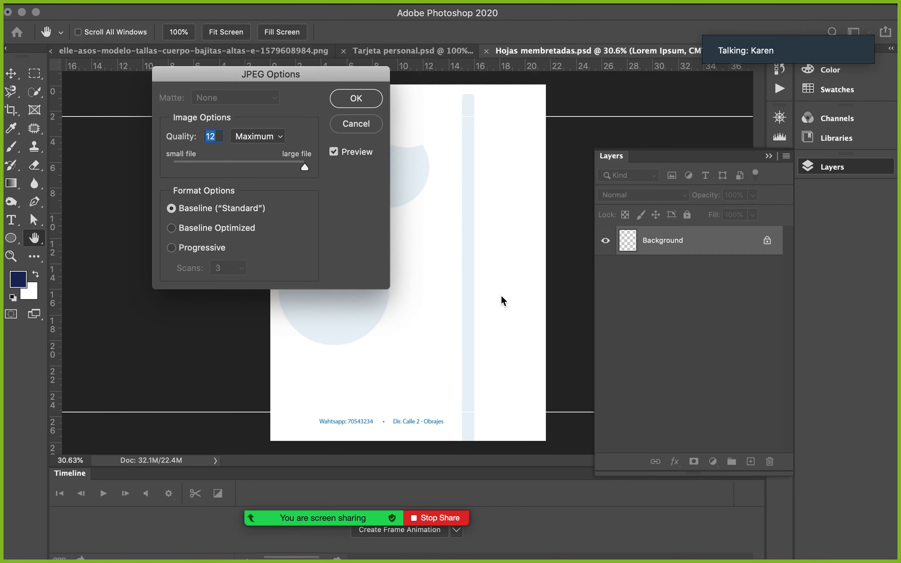
left_click(367, 100)
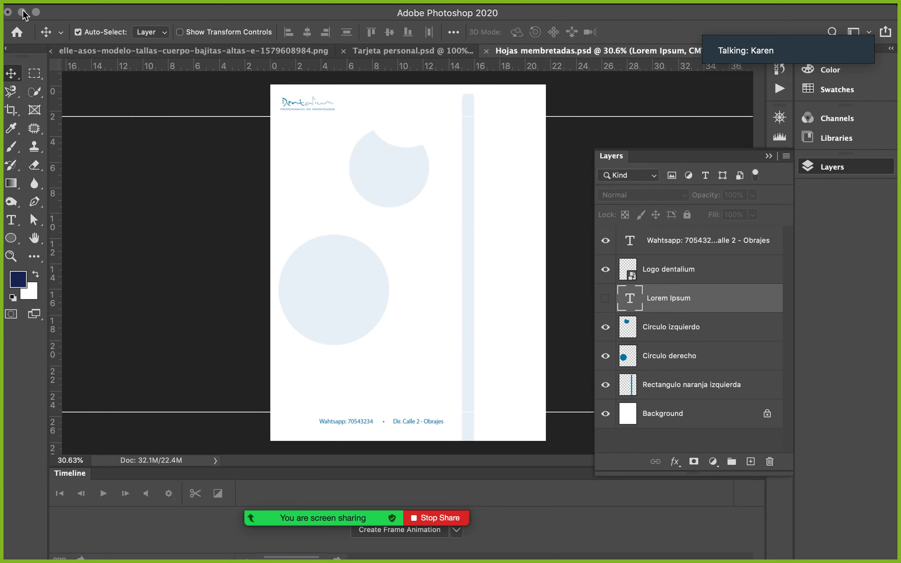
Step: Clear the Photoshop and Finder windows away, return to the Word document, and insert the picture Hojas membretadas.jpg from the Desktop
left_click(22, 13)
left_click_drag(134, 73, 203, 81)
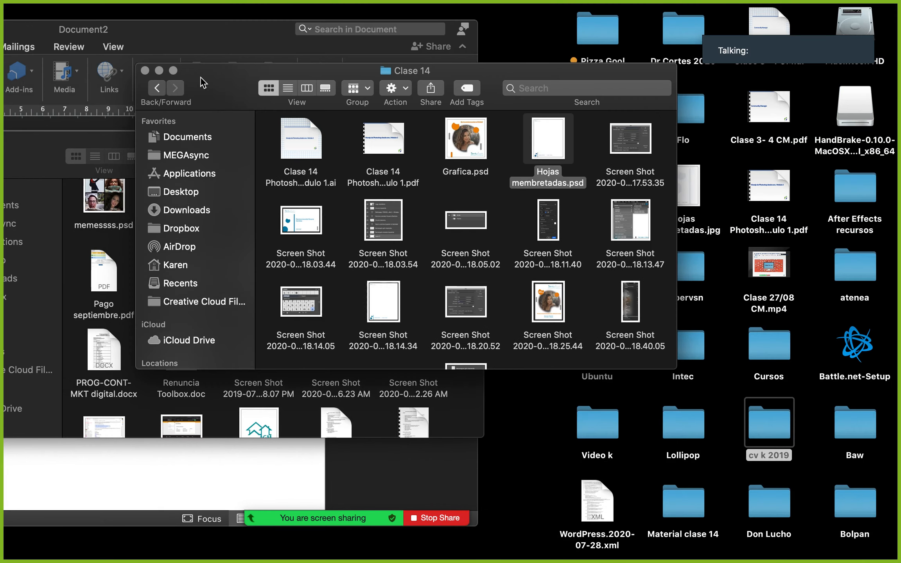
left_click(158, 71)
double_click(430, 30)
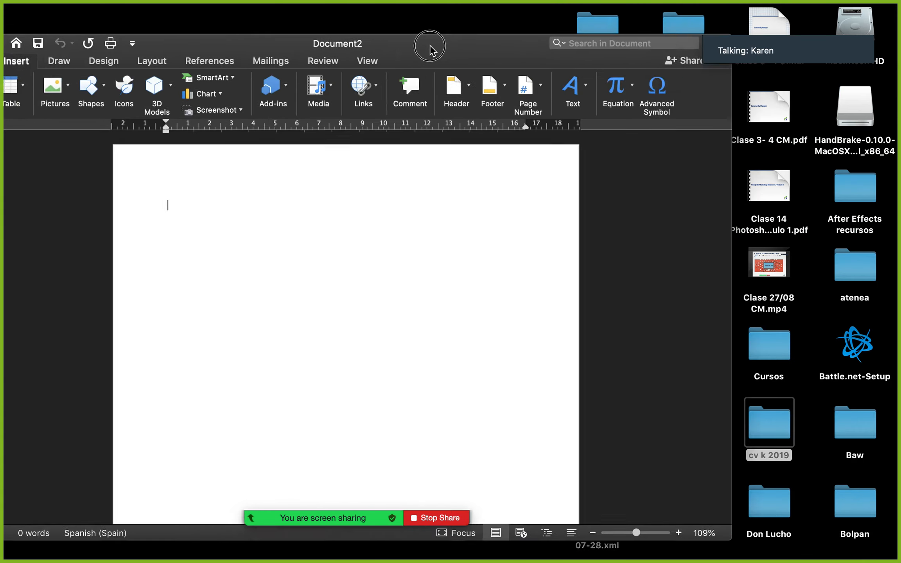
left_click(119, 62)
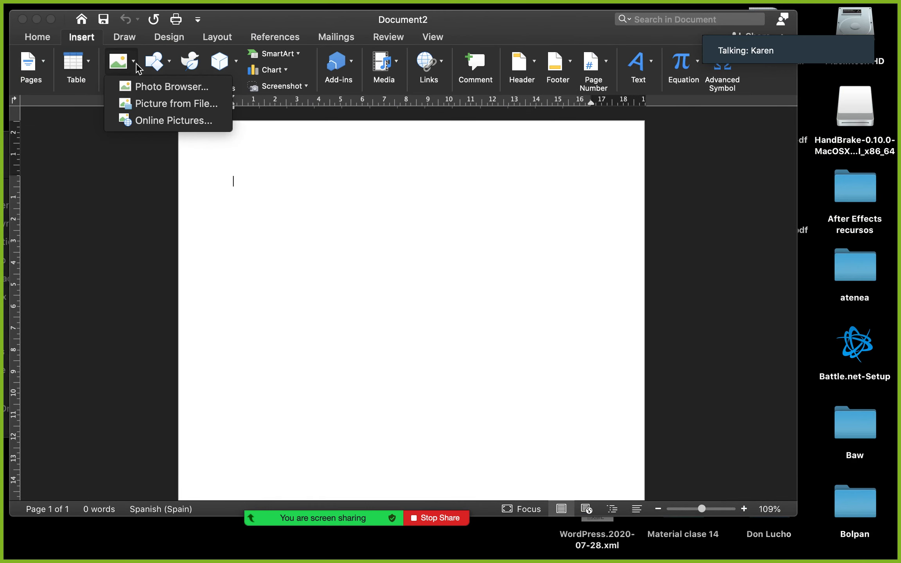
left_click(160, 104)
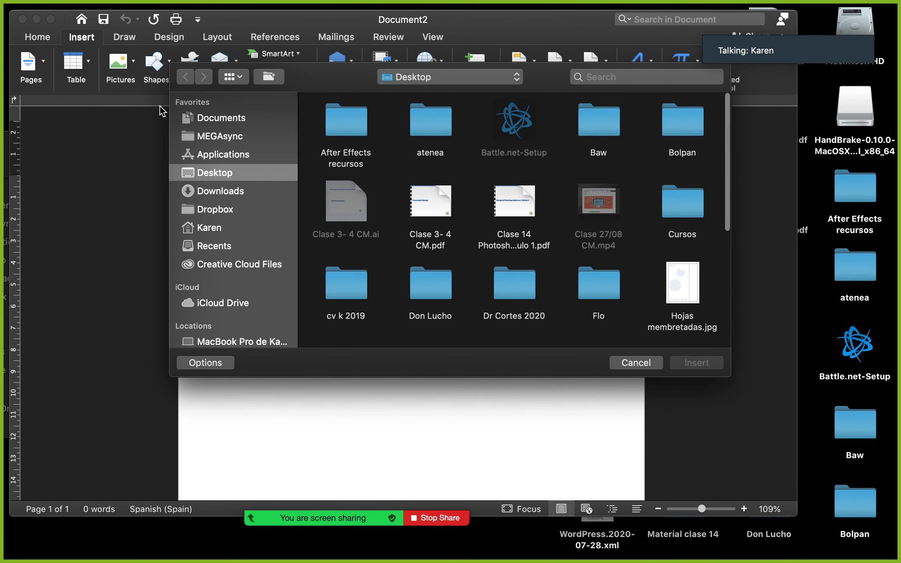
left_click(676, 299)
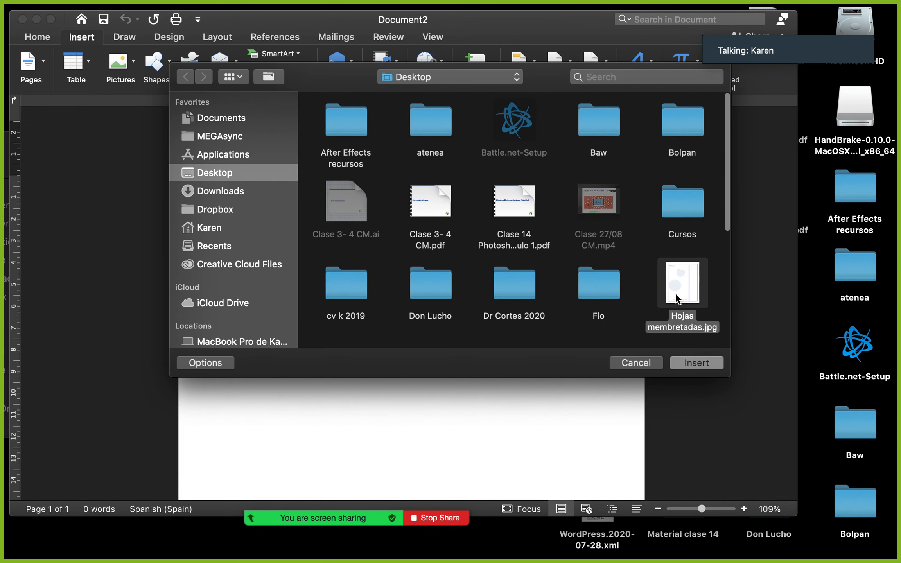
left_click(696, 362)
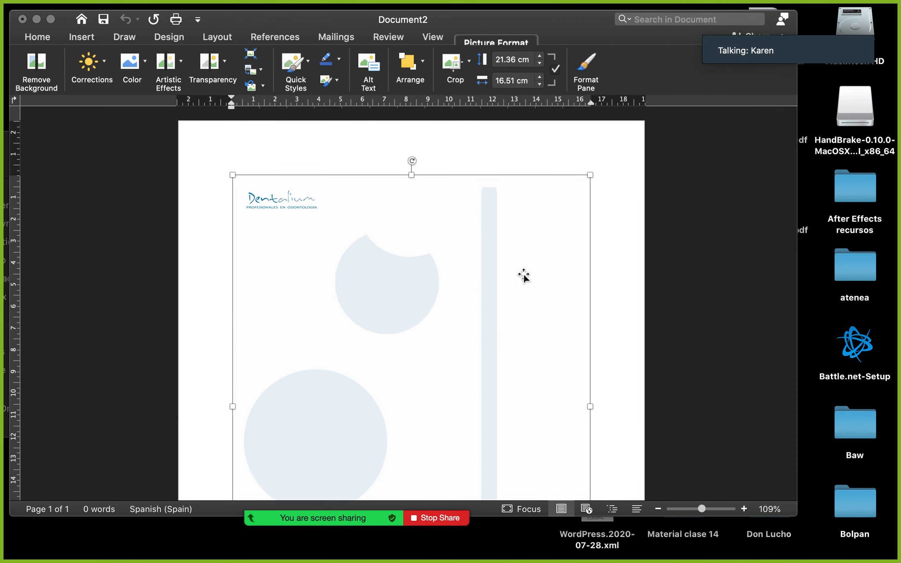
Step: Enlarge the letterhead picture to about 23.29 by 18 cm and move the left indent to the page's left edge
scroll(612, 169, "down", 5)
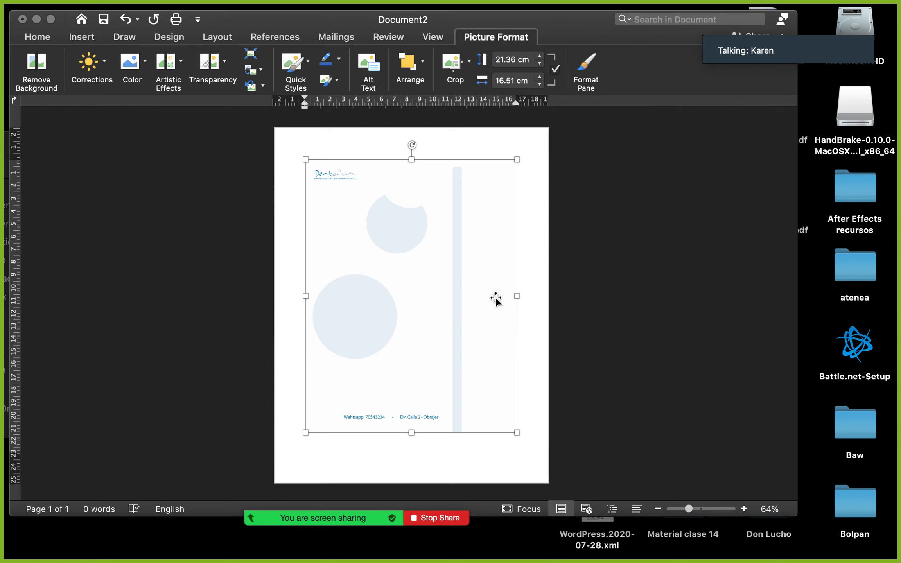
left_click_drag(517, 160, 535, 142)
left_click(304, 103)
left_click_drag(304, 103, 274, 102)
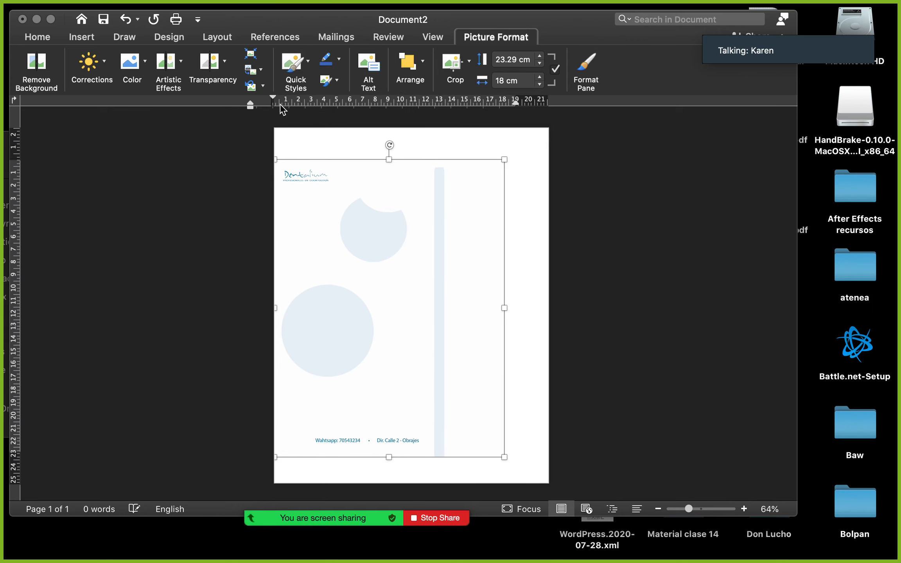
Step: Move the document's top margin up to the page edge and enlarge the letterhead picture until it fills the whole page
left_click(151, 162)
left_click_drag(19, 160, 18, 125)
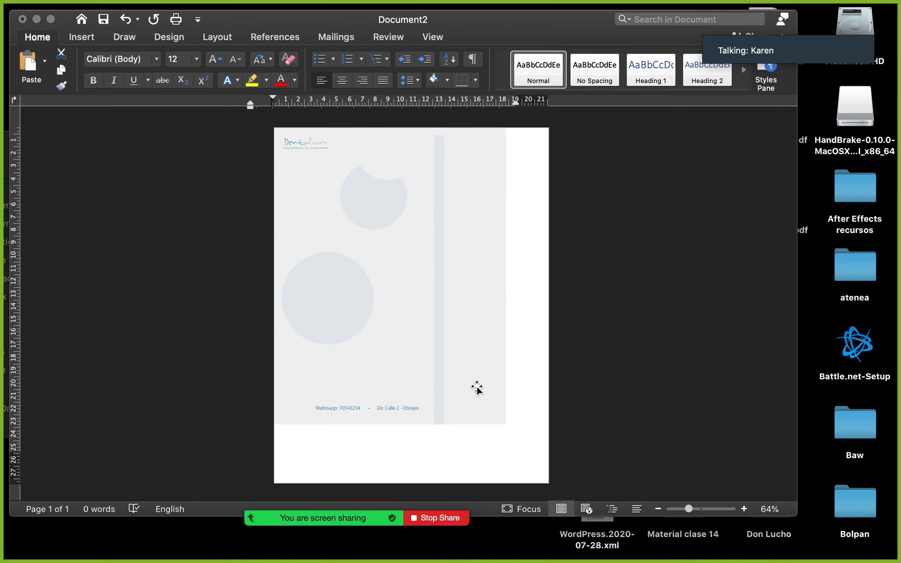
left_click(487, 400)
left_click_drag(505, 424, 551, 491)
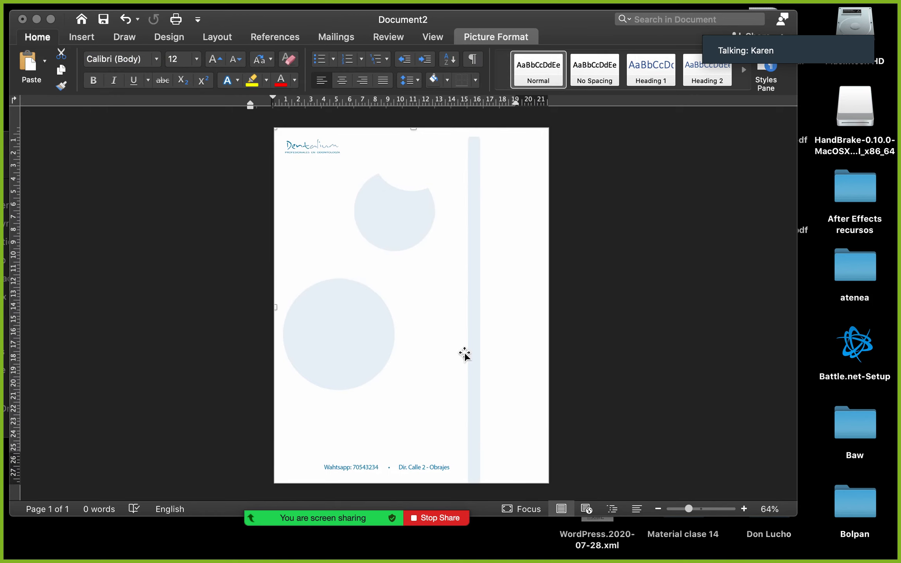
left_click(673, 258)
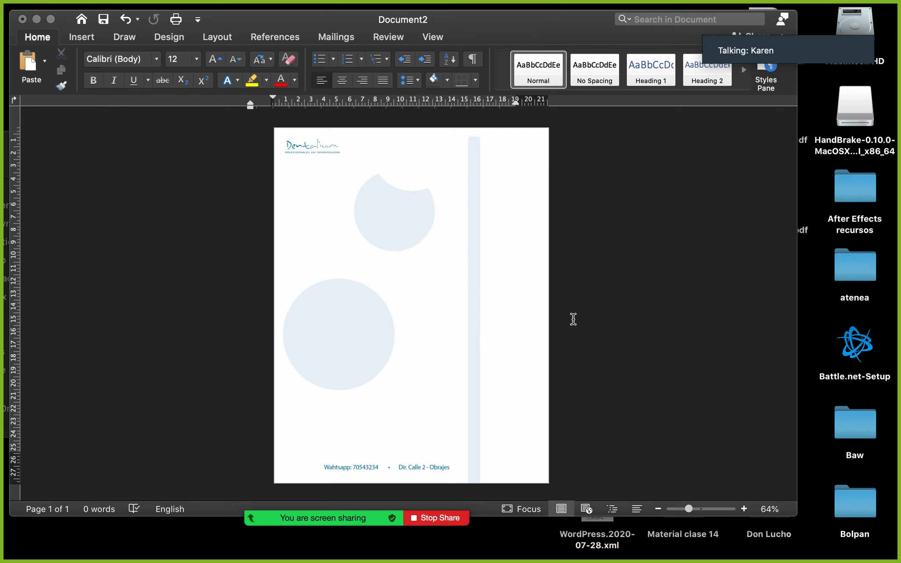
Step: Put the Word document away, switch to the Clase 14 folder in Finder, and look through its files for the flyer design
left_click(22, 19)
left_click(361, 113)
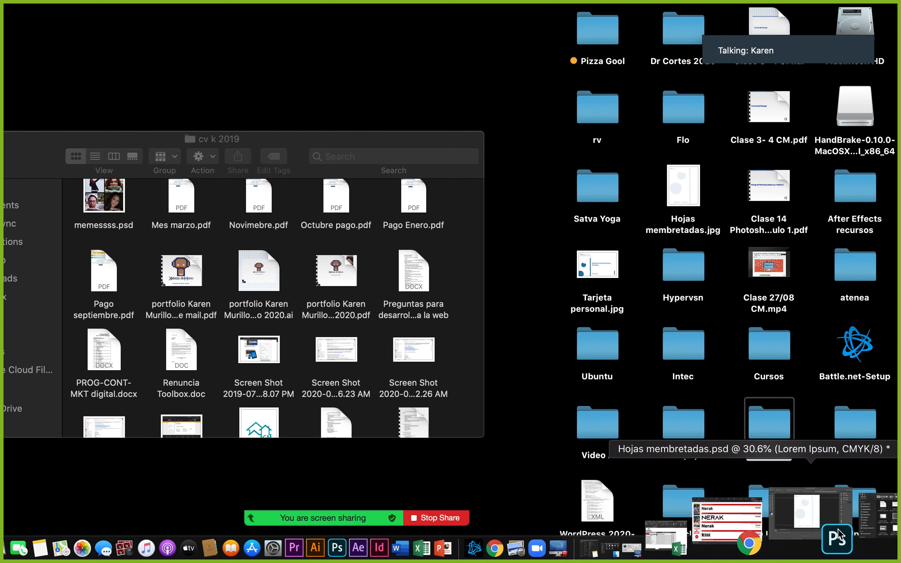
left_click(838, 535)
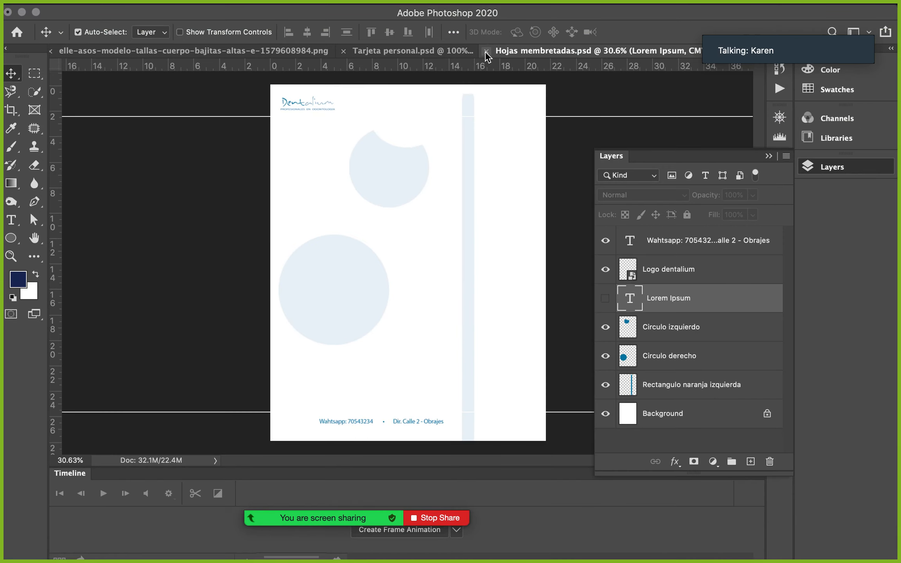
mouse_move(900, 562)
left_click(856, 535)
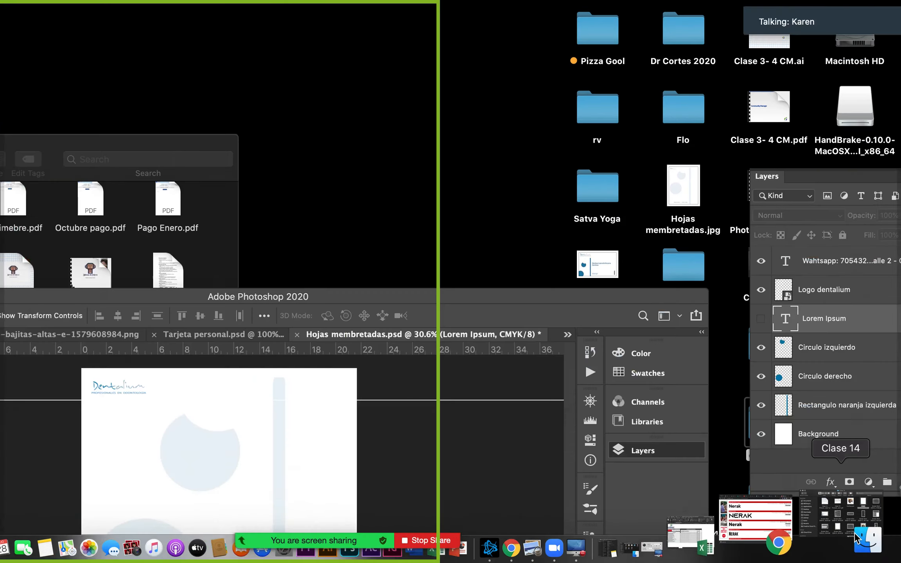
scroll(521, 253, "down", 15)
scroll(522, 253, "down", 5)
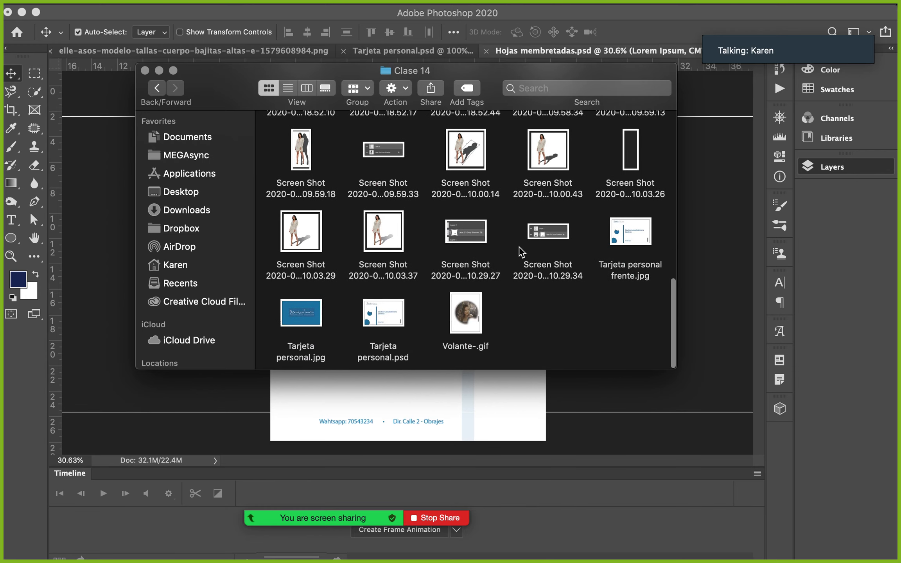
scroll(473, 323, "up", 20)
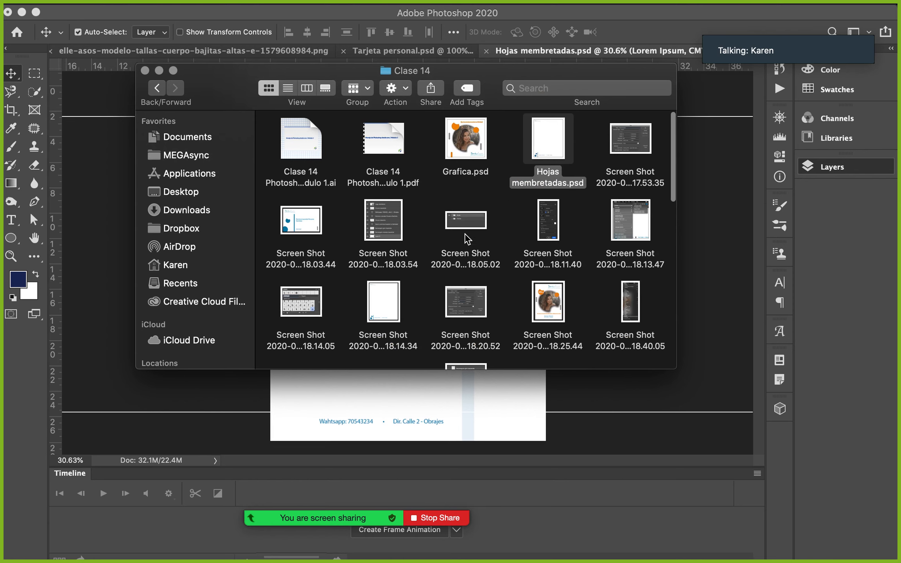
scroll(468, 240, "down", 10)
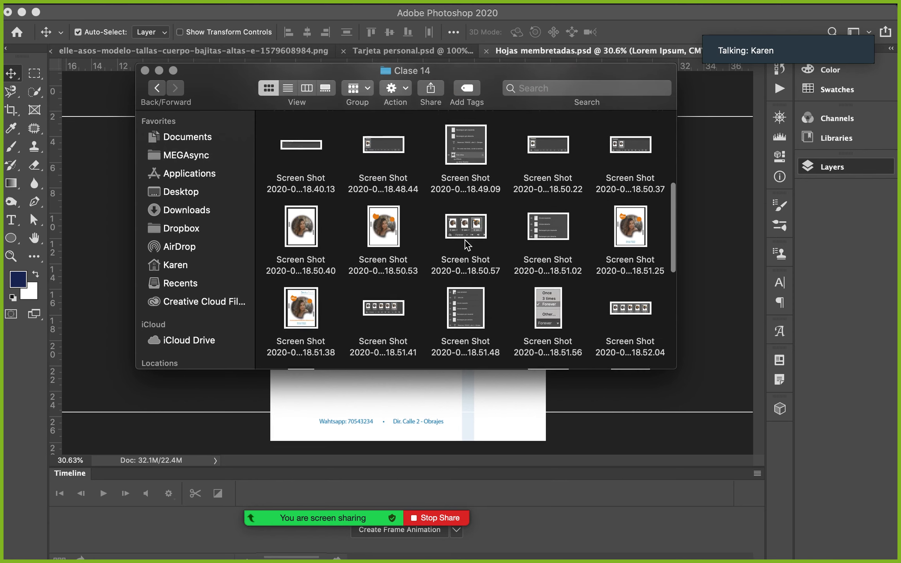
scroll(468, 244, "down", 15)
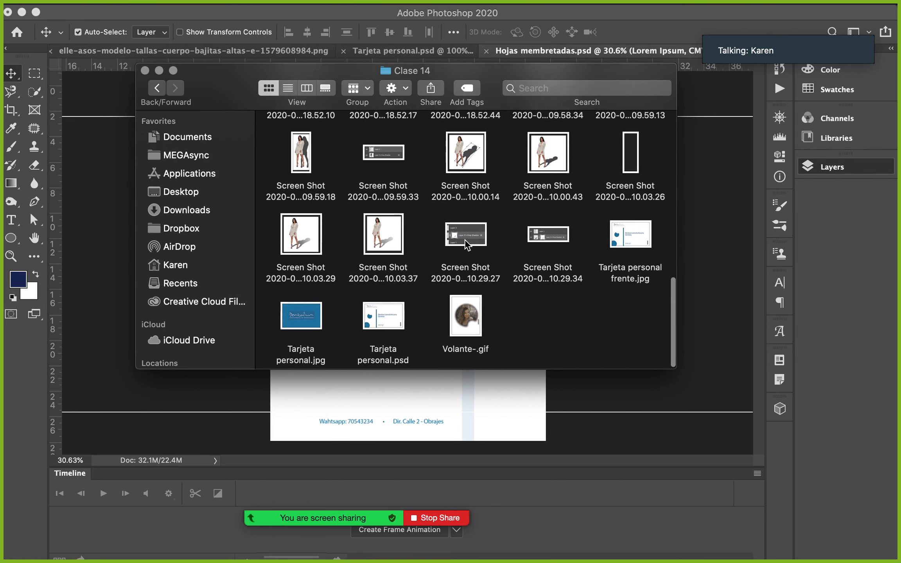
scroll(467, 244, "up", 10)
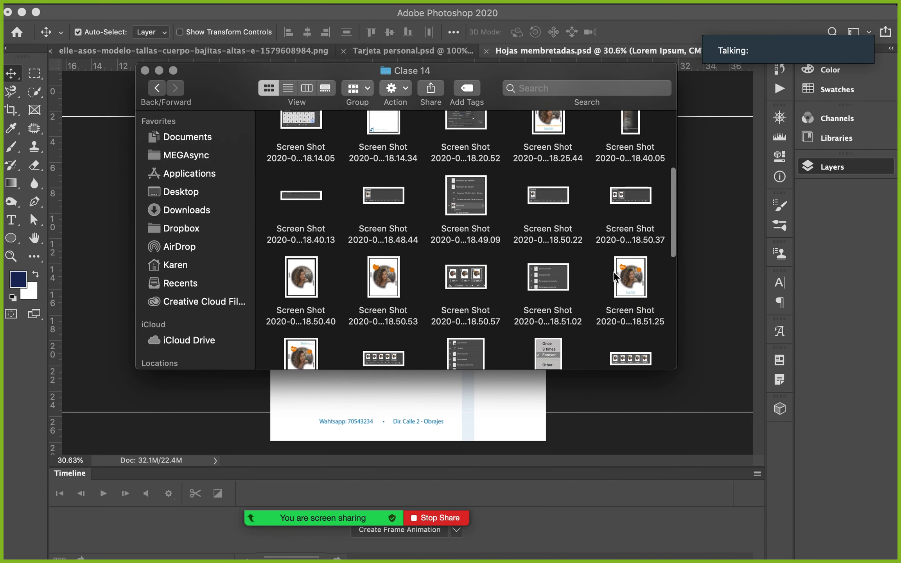
Step: Preview the flyer screenshots ending in 18.51.25 and 18.51.38, then return to Photoshop
left_click(615, 276)
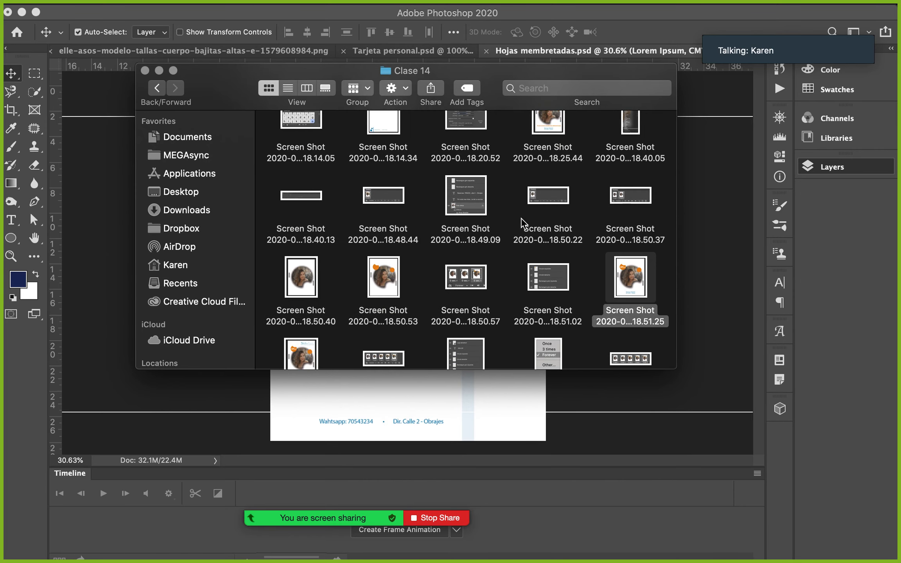
key("space")
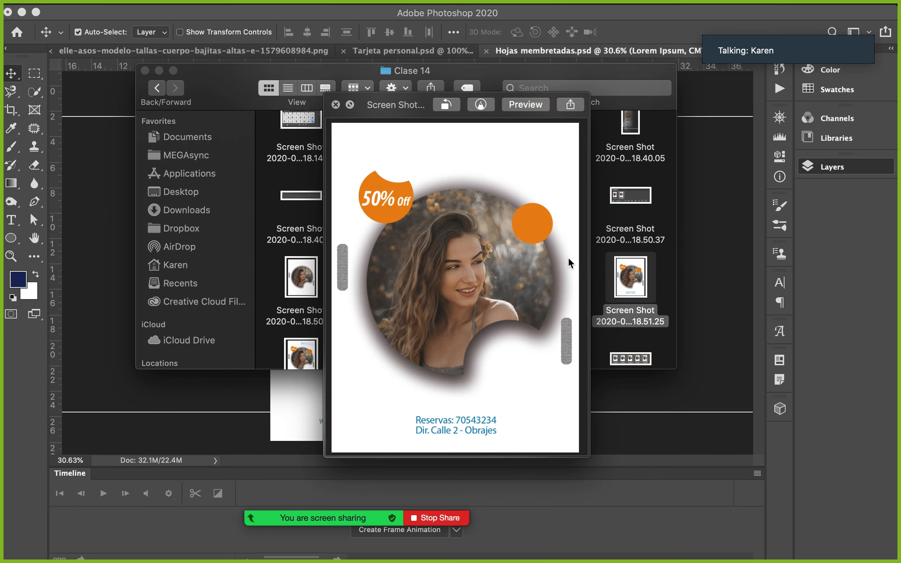
key("space")
scroll(352, 274, "up", 5)
scroll(352, 293, "down", 6)
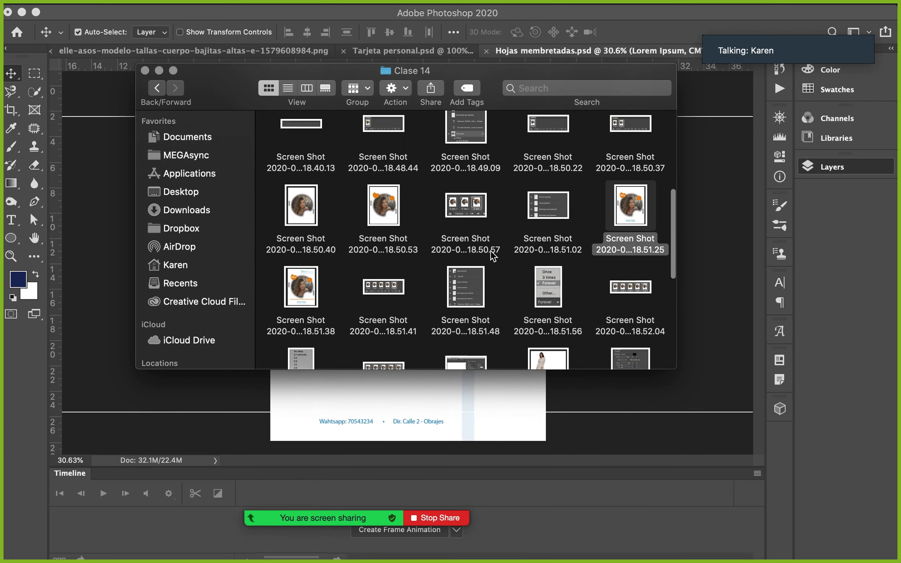
left_click(301, 277)
key("space")
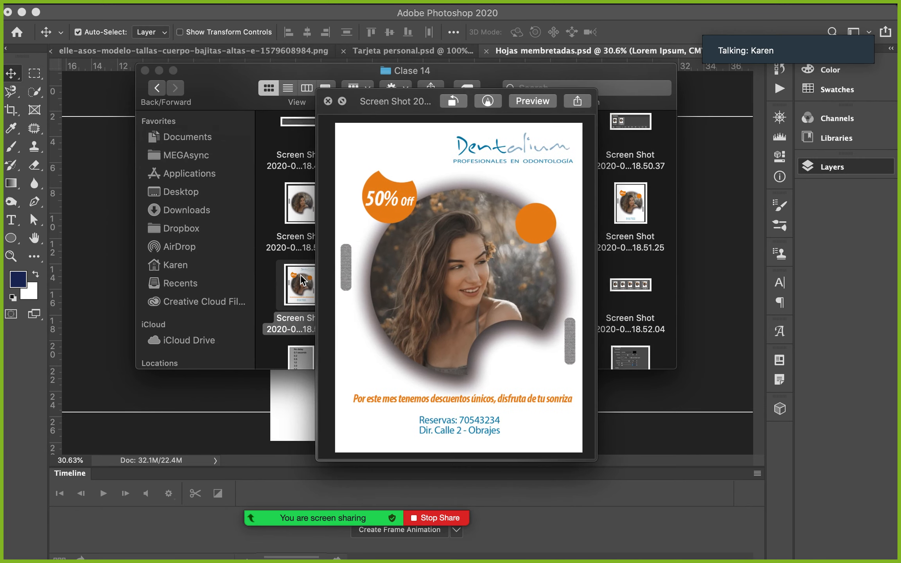
left_click(675, 299)
left_click(759, 301)
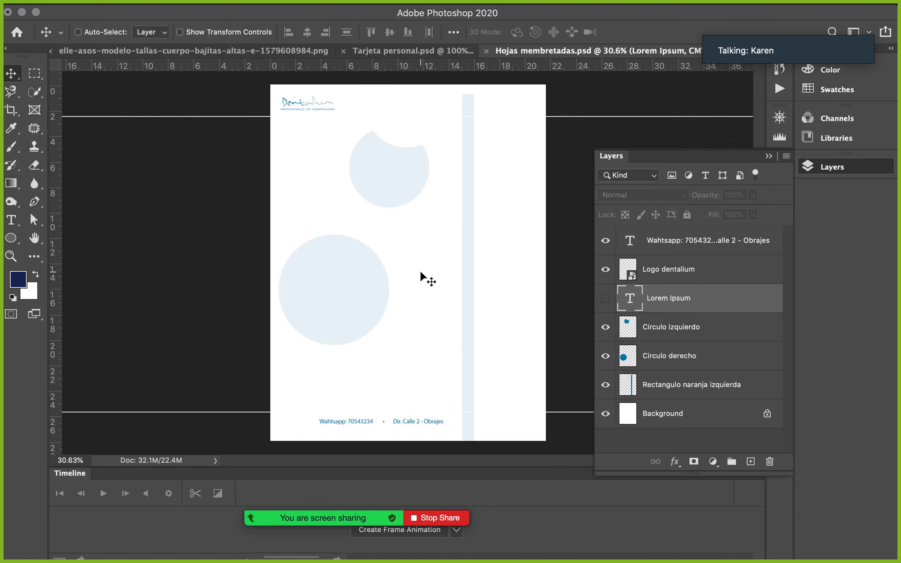
Step: Switch to the class presentation and go through the Volantes slides with the flyer's document settings and finished design
key("super+Tab")
key("super+Tab")
key("super+Tab")
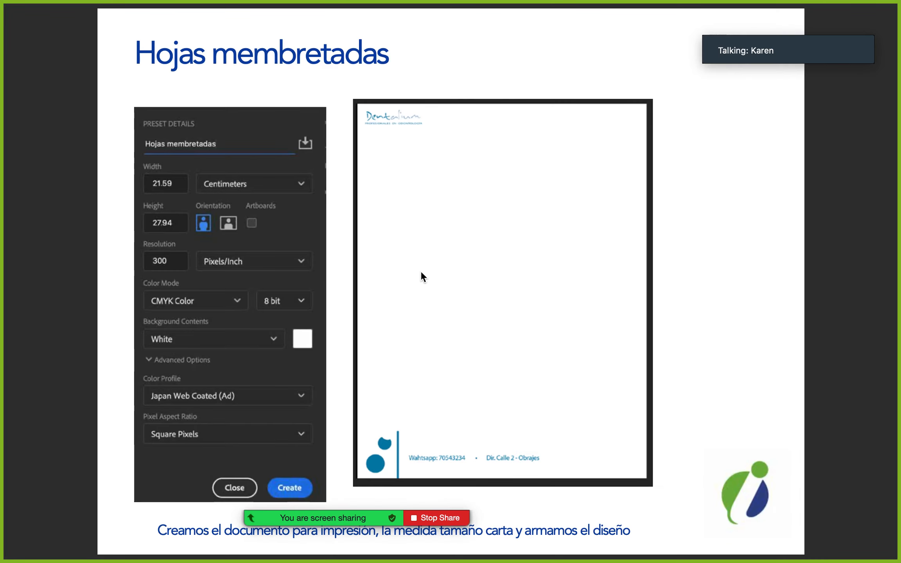
scroll(515, 270, "down", 5)
scroll(515, 266, "down", 5)
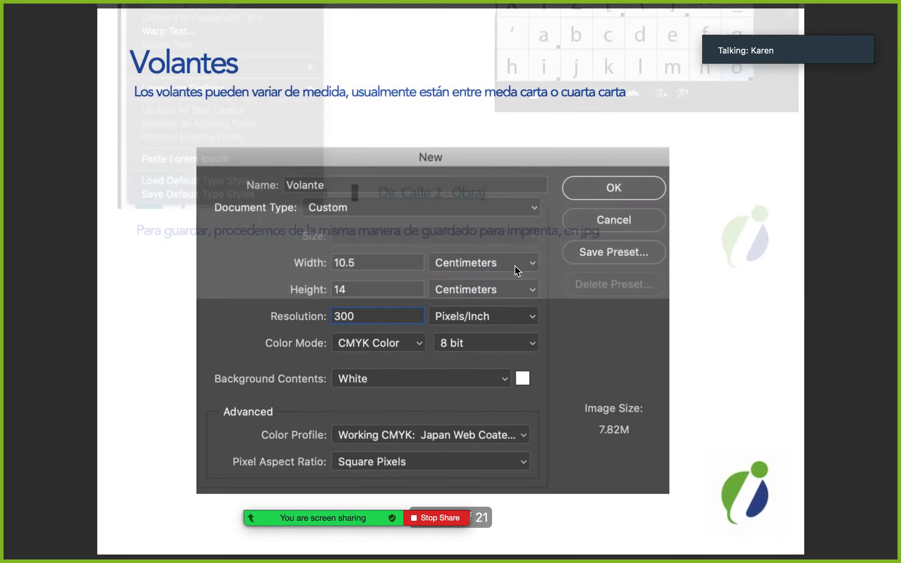
scroll(512, 266, "up", 2)
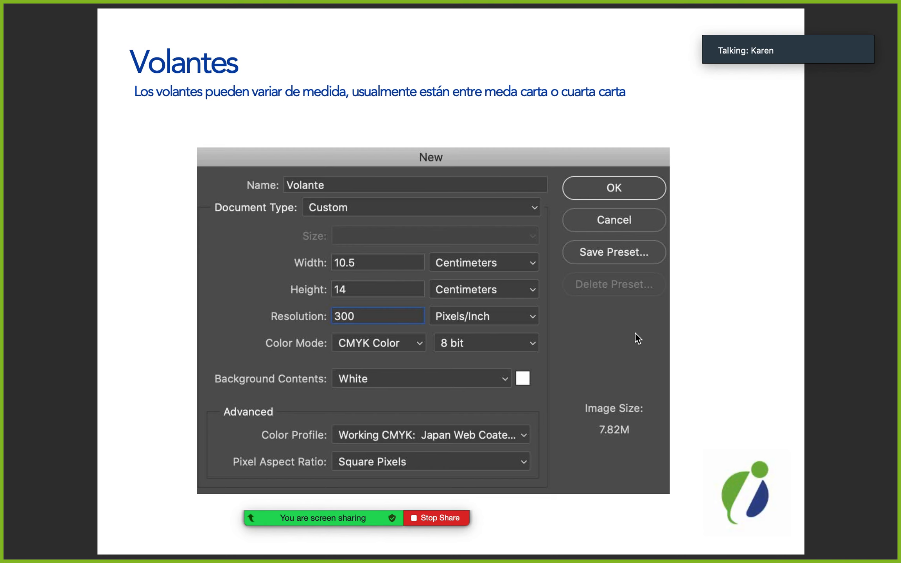
key("Right")
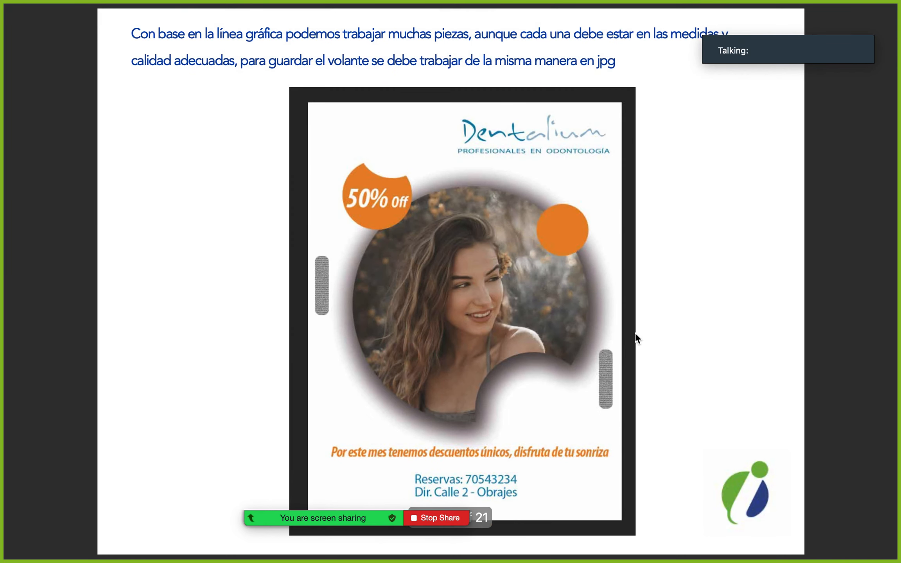
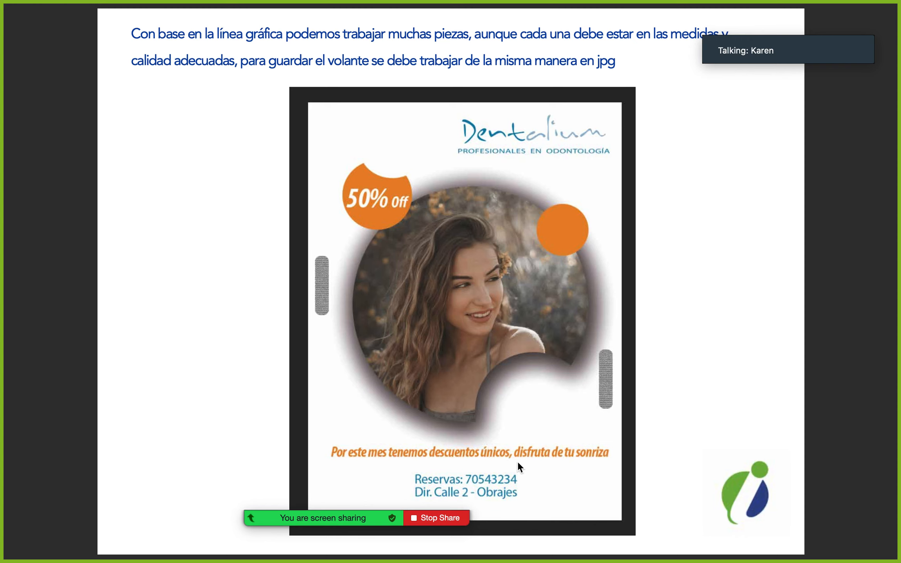
Step: Leave the full-screen presentation, switch back to Photoshop, and close Hojas membretadas.psd without saving its changes
key("Escape")
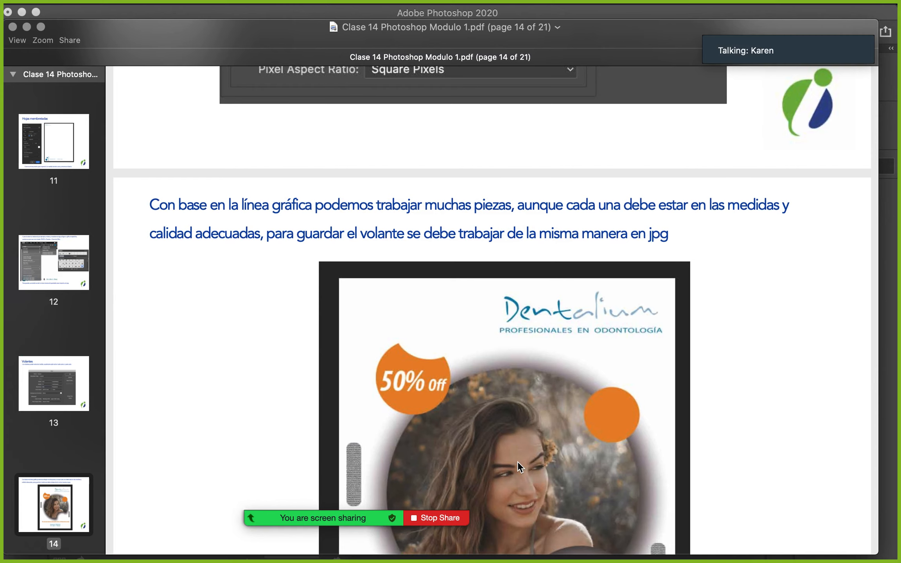
key("super+Tab")
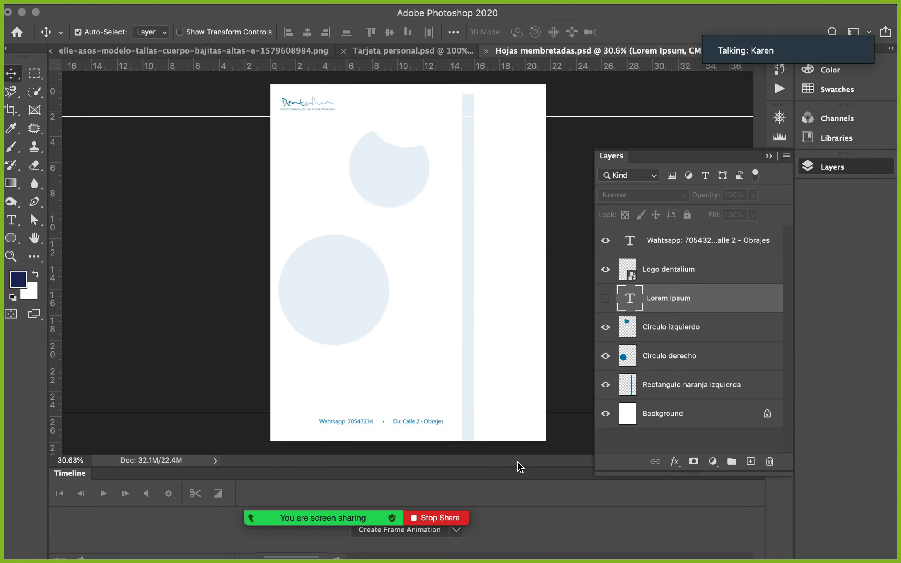
left_click(486, 52)
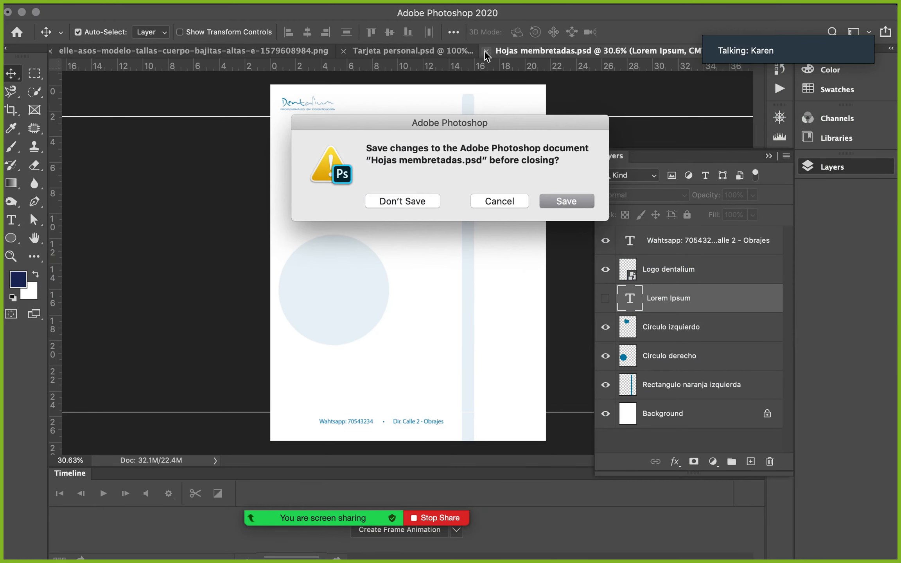
left_click(419, 201)
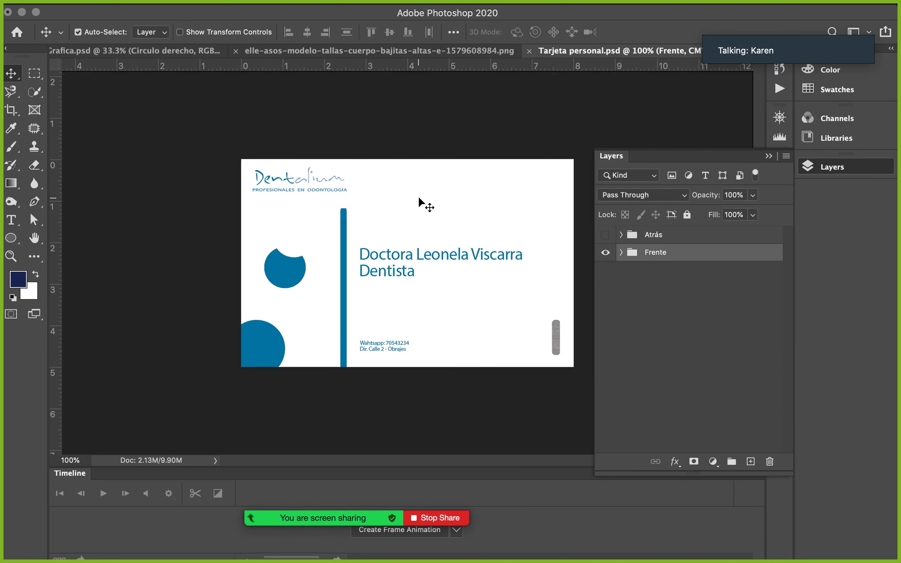
Step: Close Tarjeta personal.psd without saving its changes and look through the layers of Grafica.psd
left_click(529, 51)
left_click(427, 201)
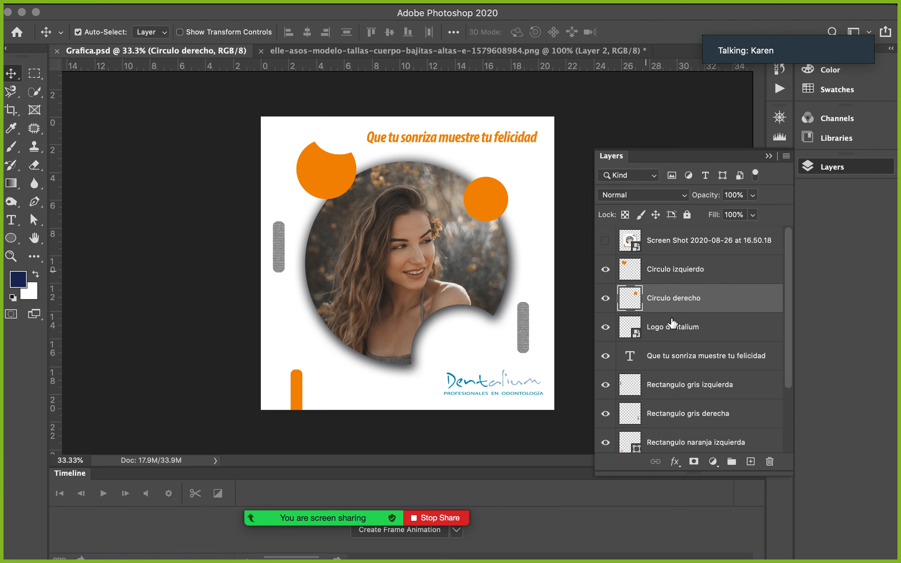
scroll(672, 323, "down", 3)
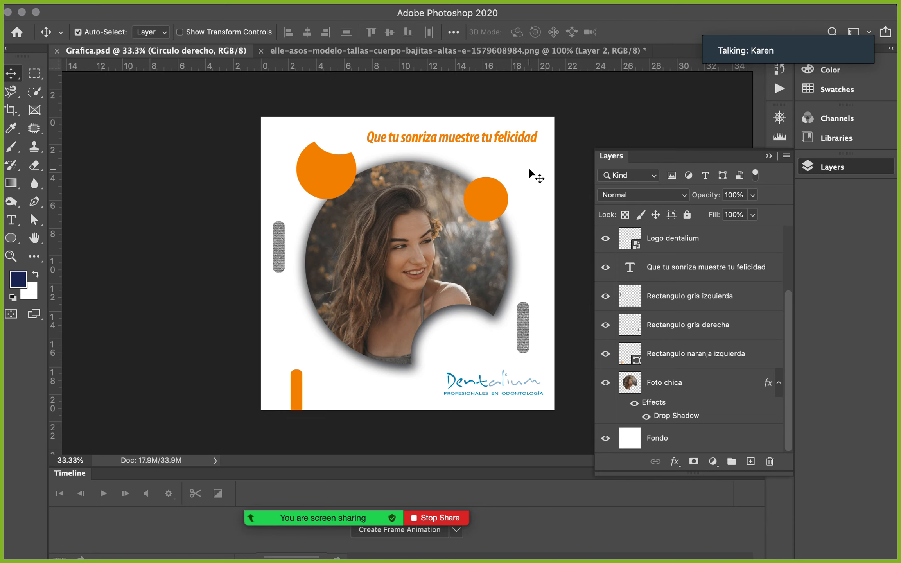
Step: Switch to Chrome, close the dafont page, and open the Pizza Goool / Obelisto campaign down to its single ad, selecting it
mouse_move(900, 562)
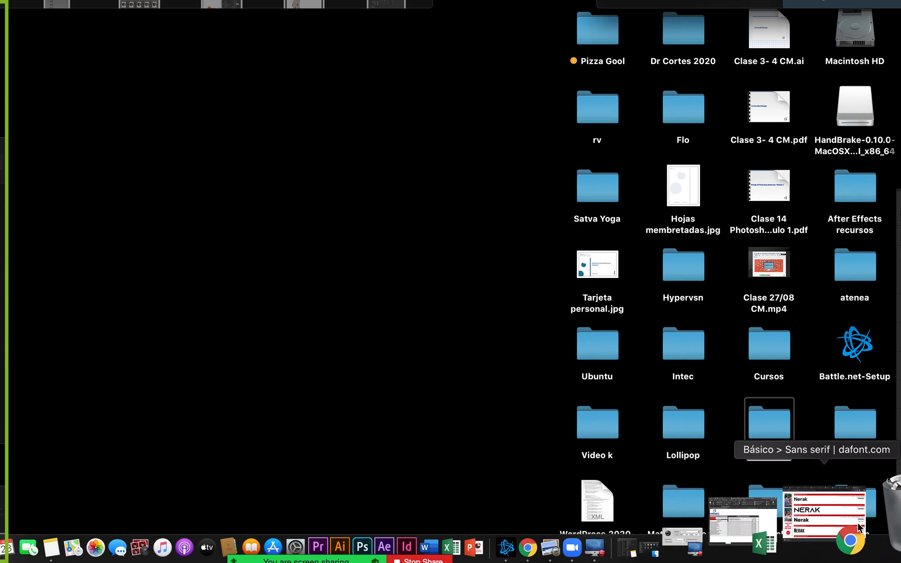
left_click(859, 527)
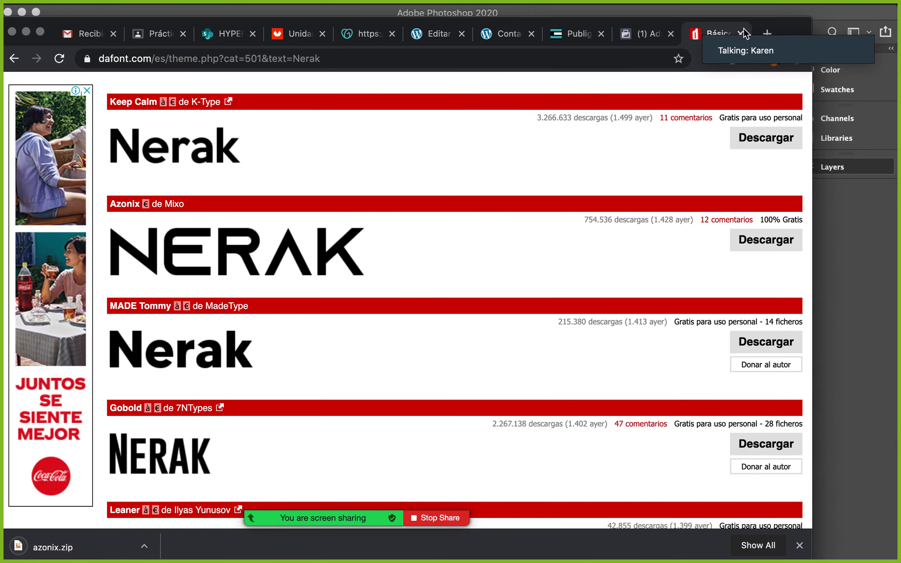
left_click(741, 33)
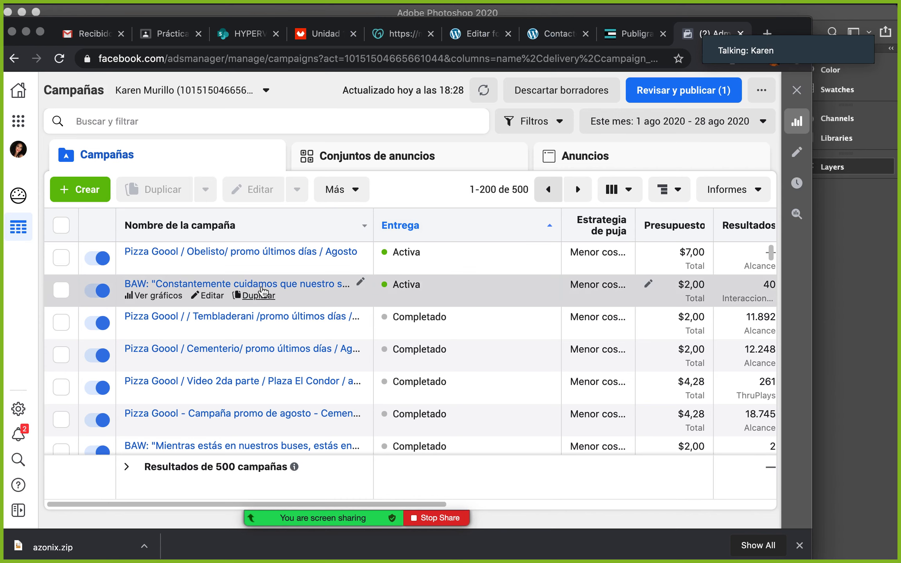
left_click(298, 253)
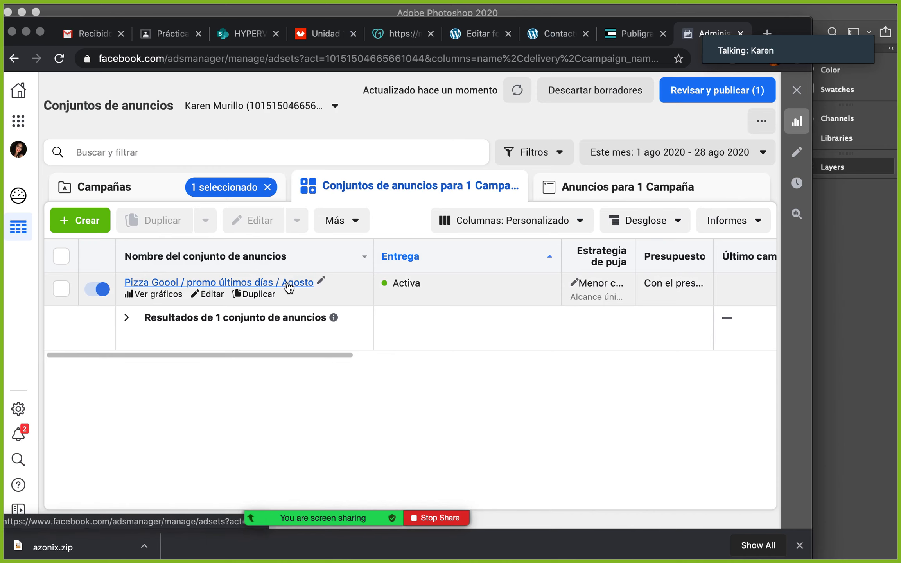
left_click(287, 282)
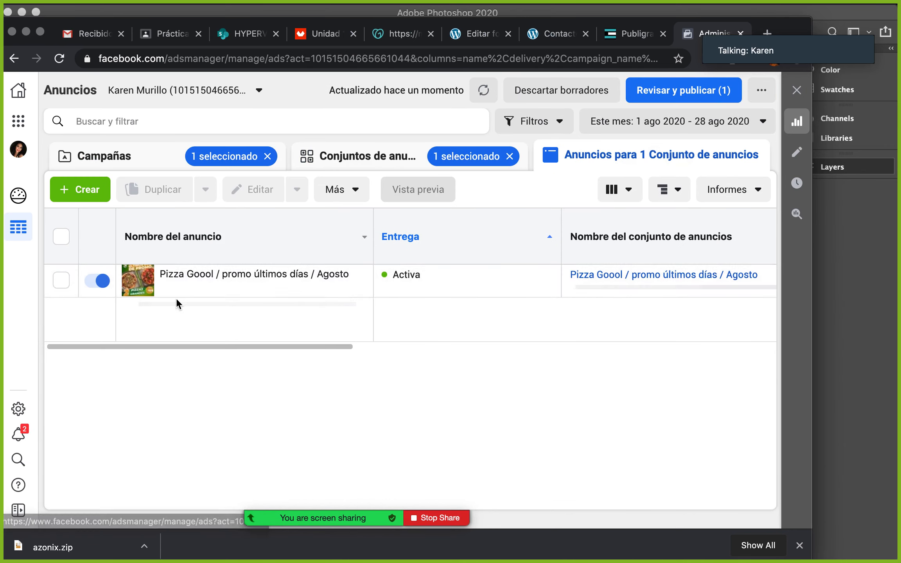
left_click(138, 283)
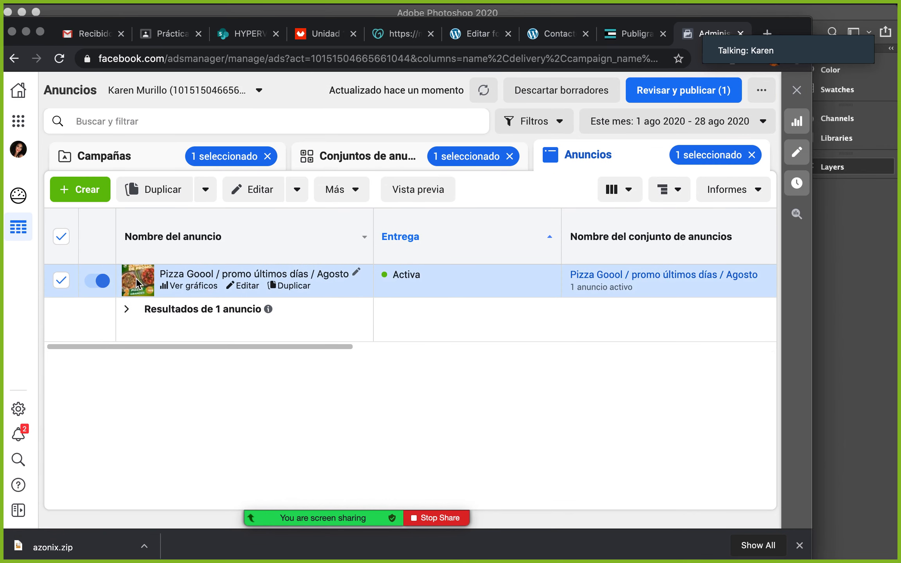
left_click(357, 191)
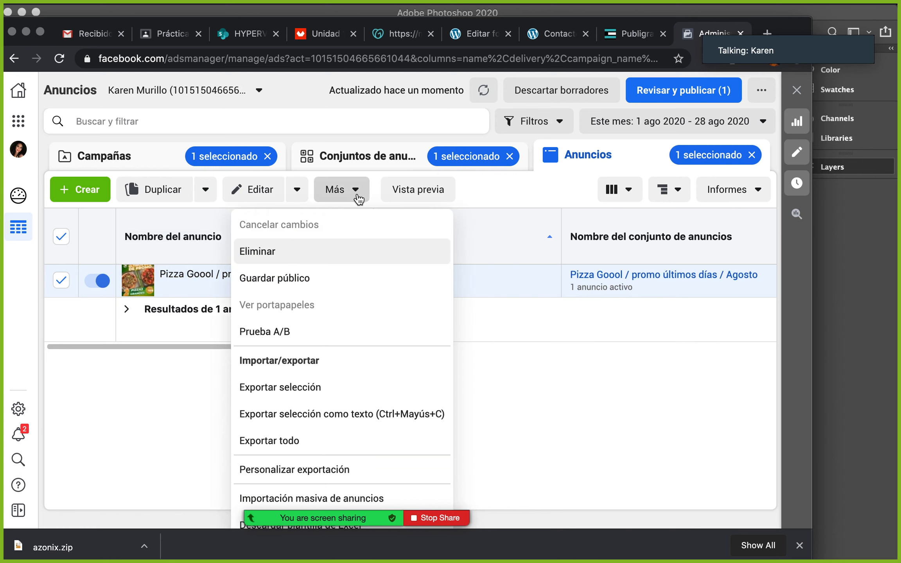
left_click(535, 418)
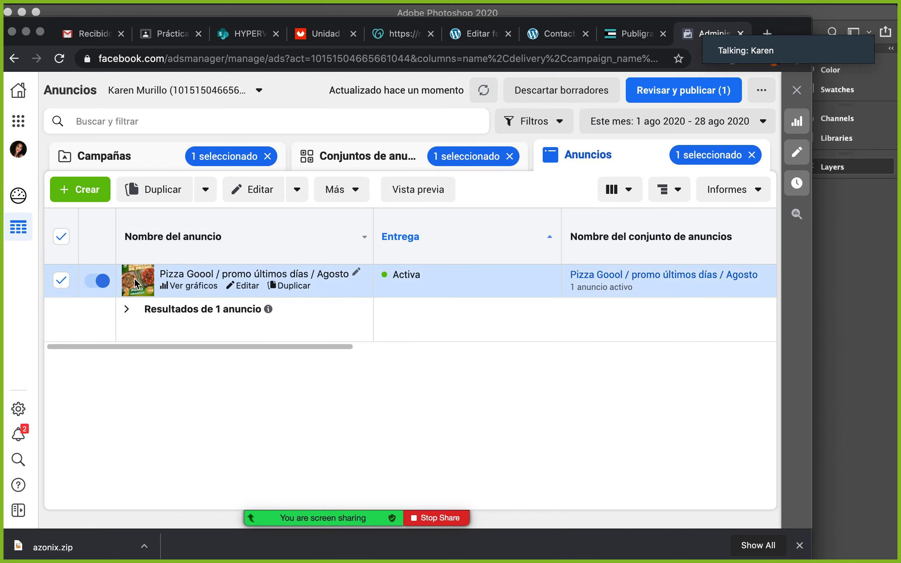
left_click(298, 192)
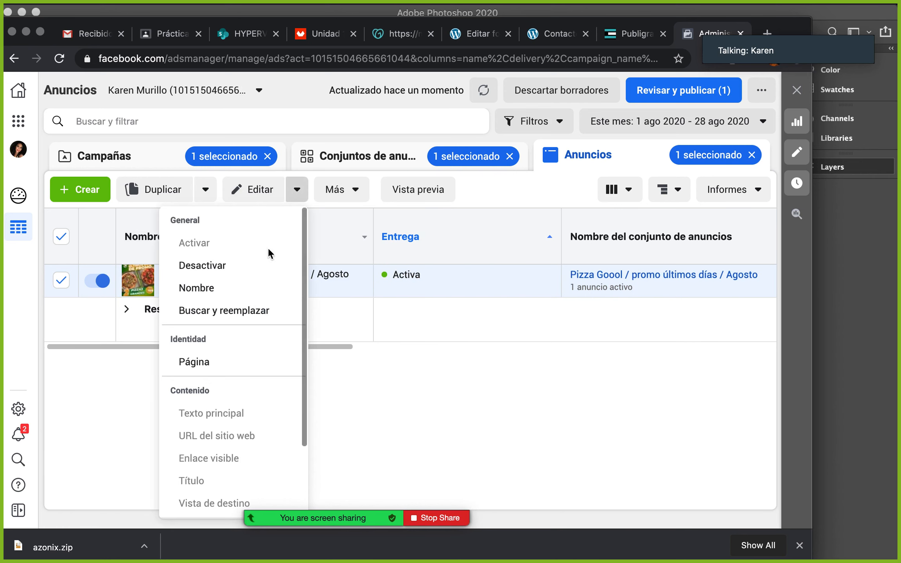
left_click(484, 410)
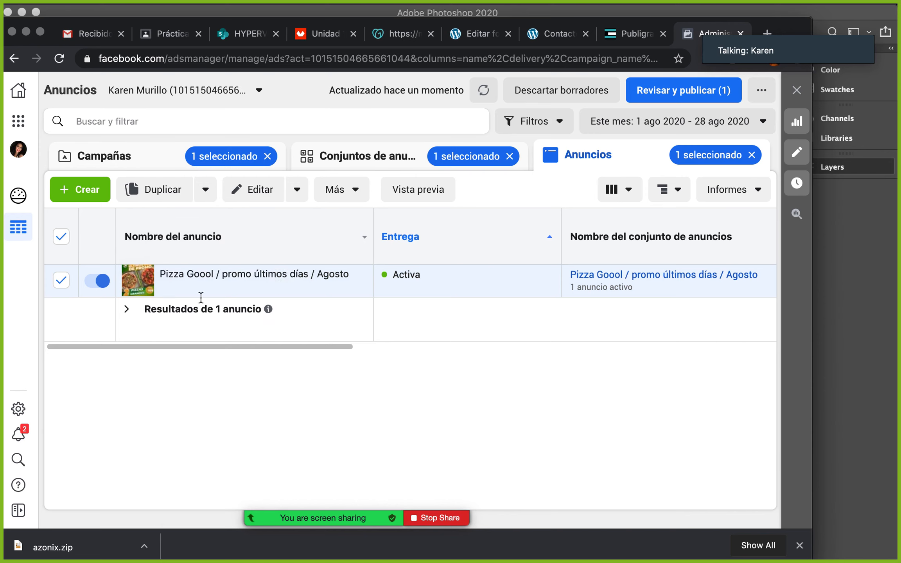
left_click(144, 275)
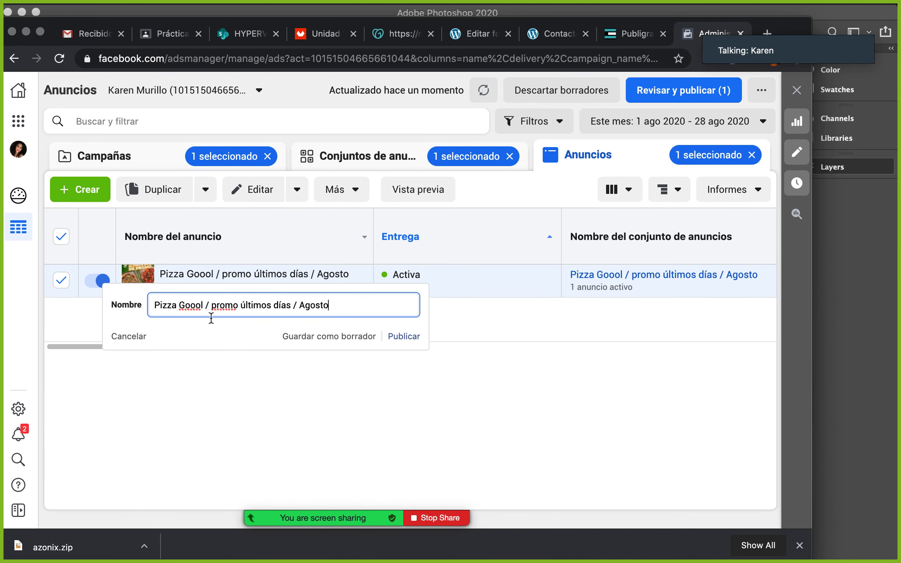
left_click(137, 339)
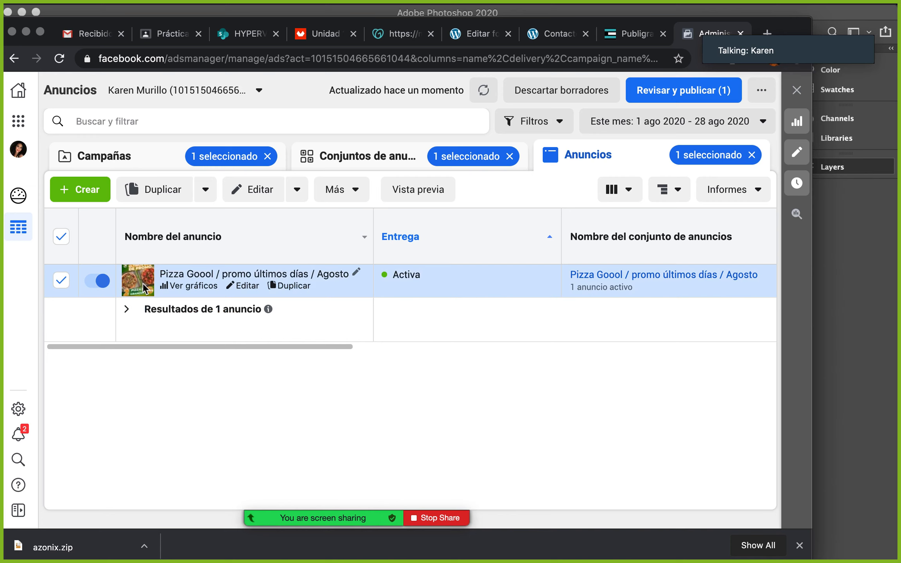
right_click(143, 283)
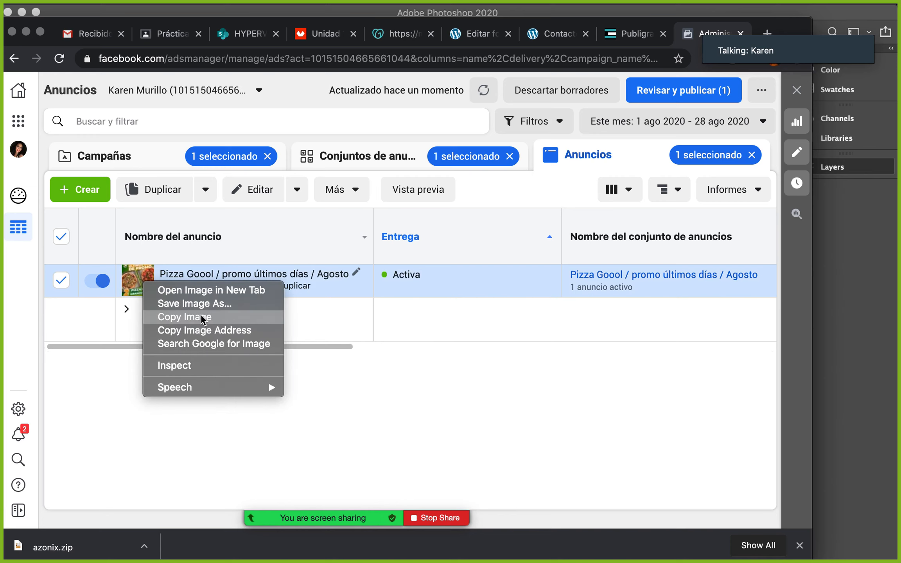
left_click(391, 411)
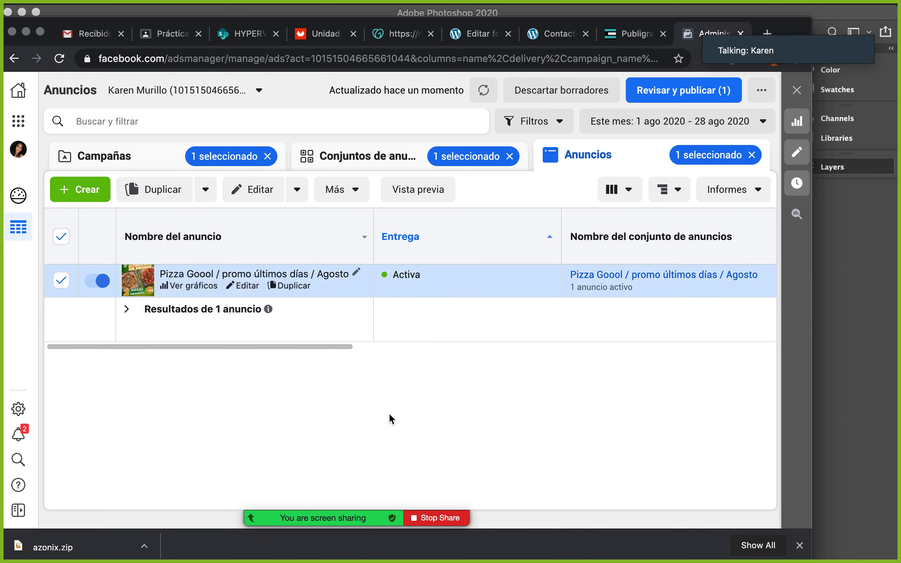
Step: Preview the selected Pizza Goool ad, look over its full promotional artwork, then close the preview and go back to the campaigns
left_click(427, 184)
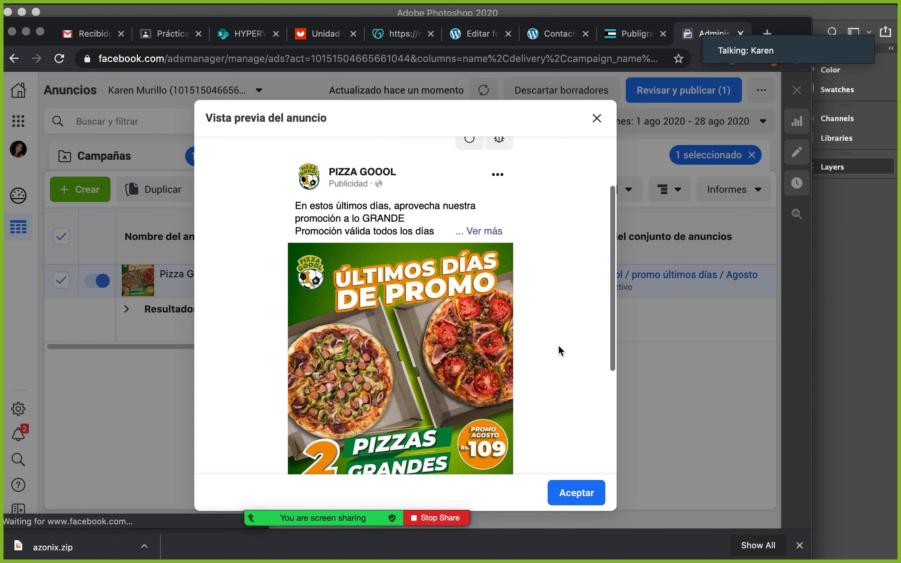
scroll(559, 344, "down", 3)
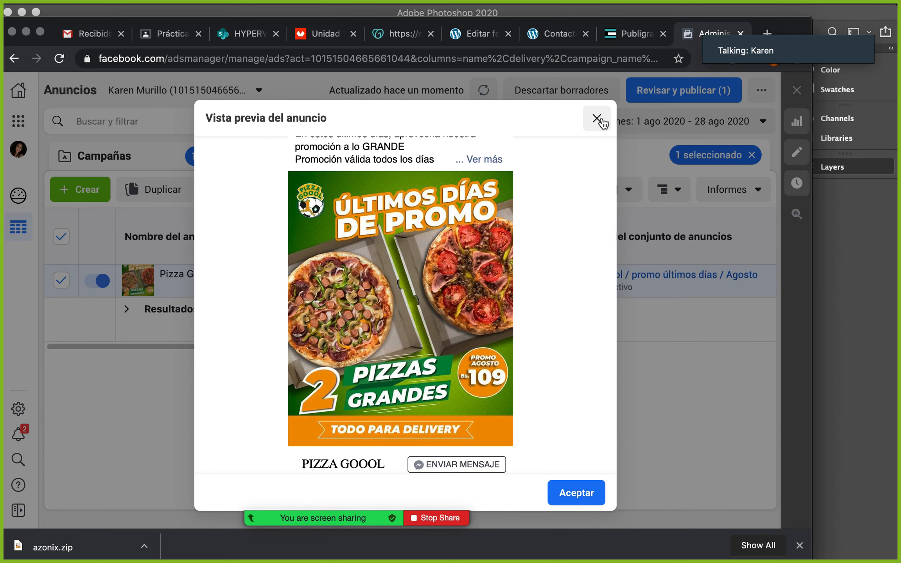
scroll(413, 306, "down", 5)
scroll(412, 305, "up", 5)
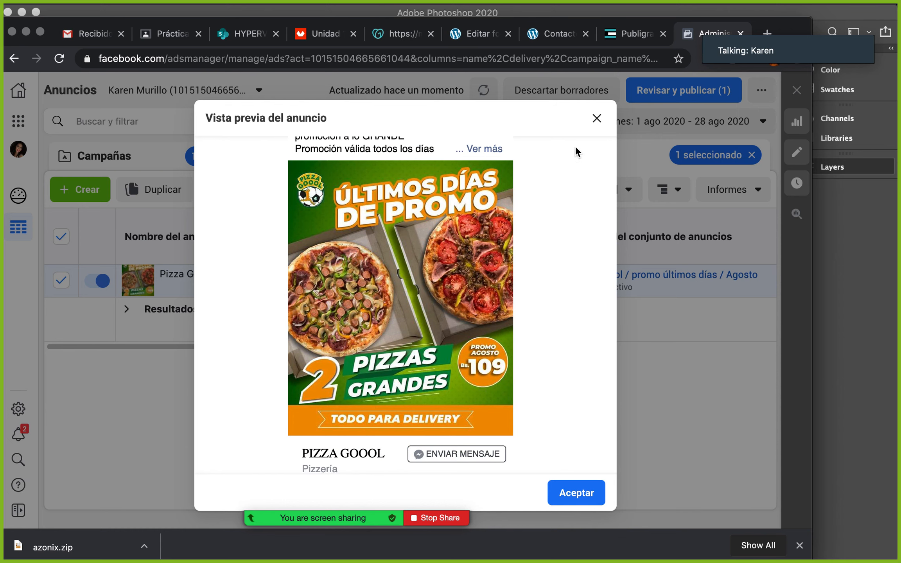
left_click(596, 118)
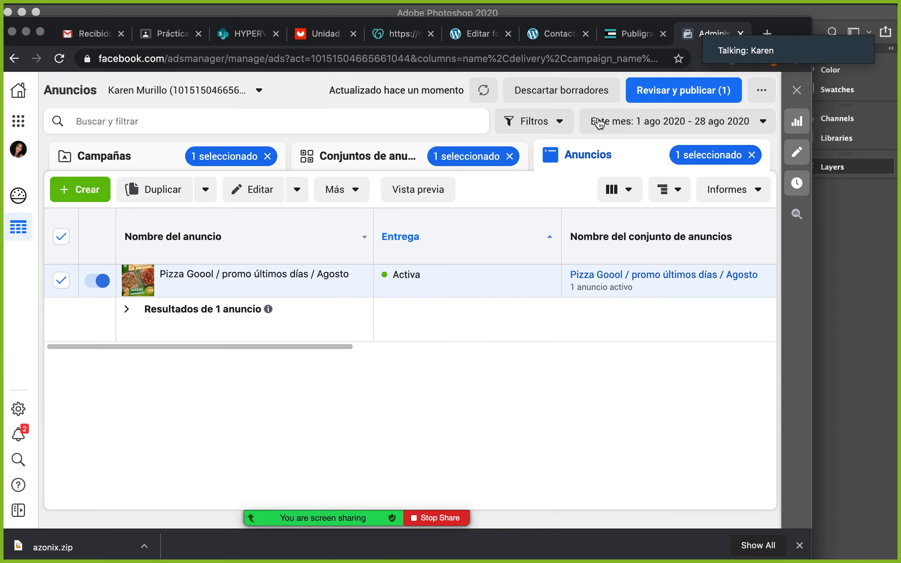
left_click(154, 163)
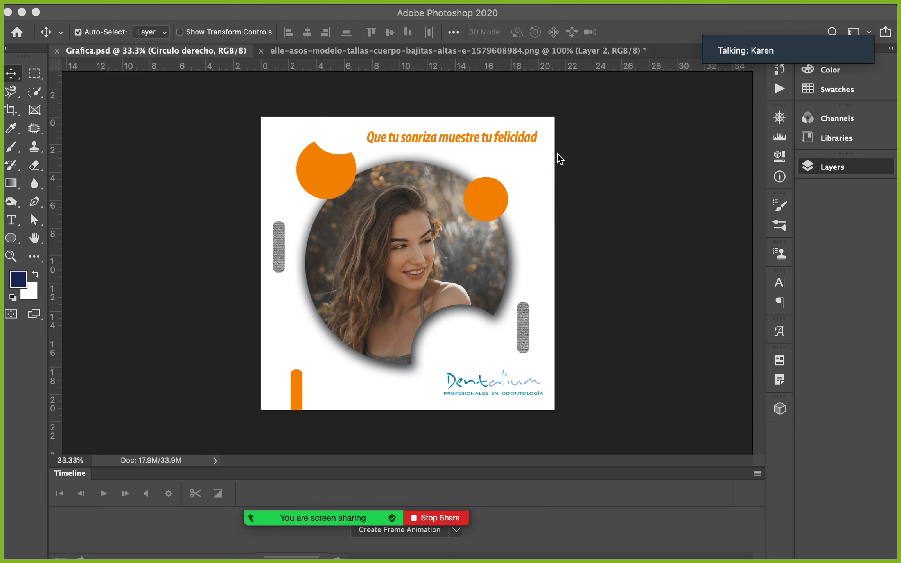
Step: Back in Photoshop, turn off the layer effects of the Foto chica layer in Grafica.psd
left_click(841, 168)
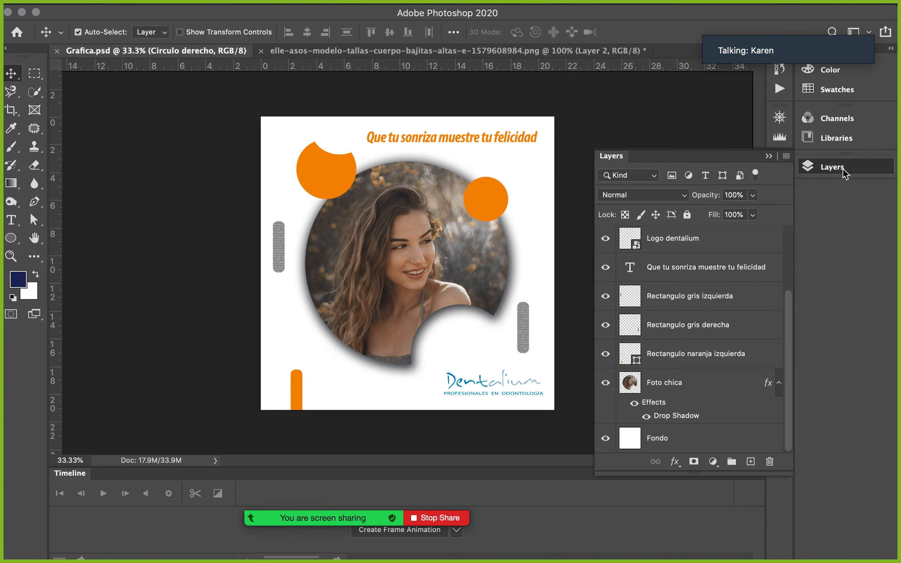
left_click(718, 390)
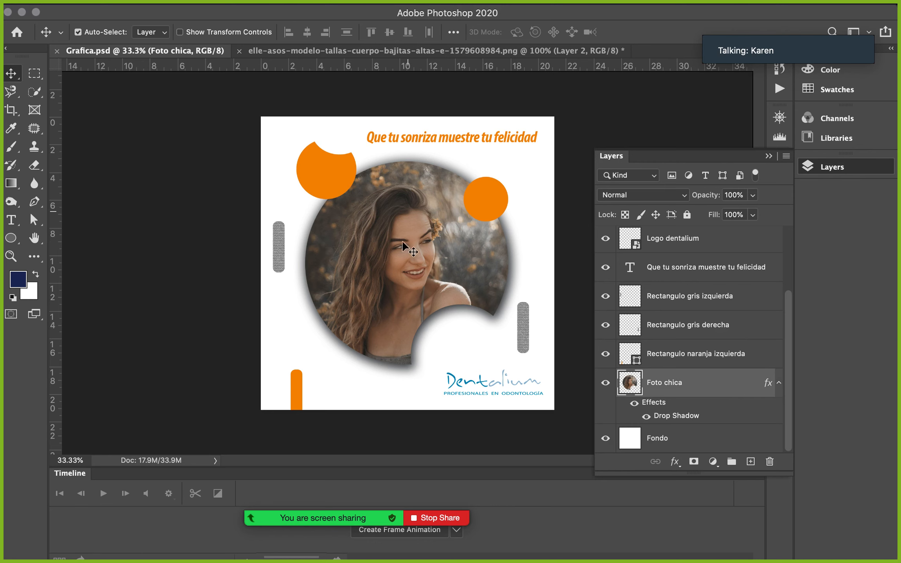
left_click(634, 403)
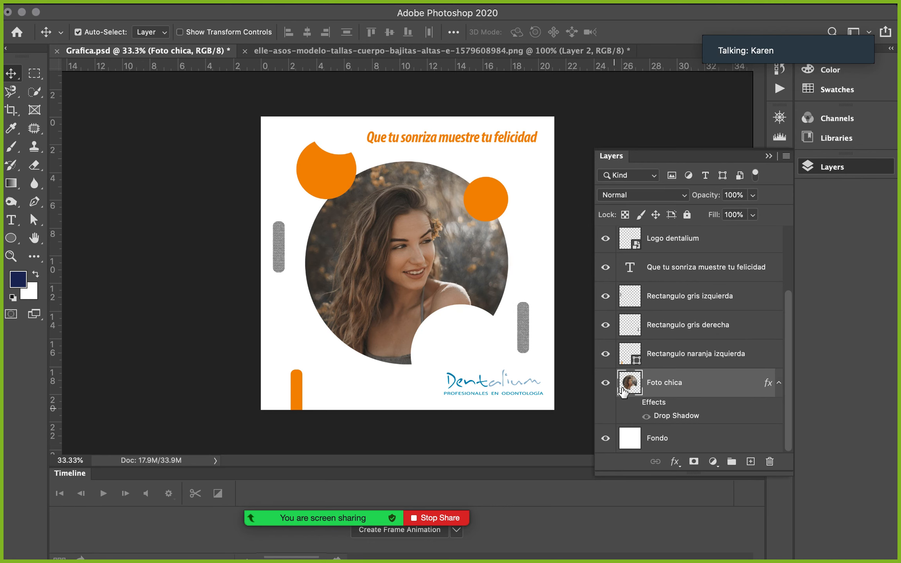
Step: Mask the Foto chica layer with its own outline and reload that outline as a selection
left_click(629, 389, "super")
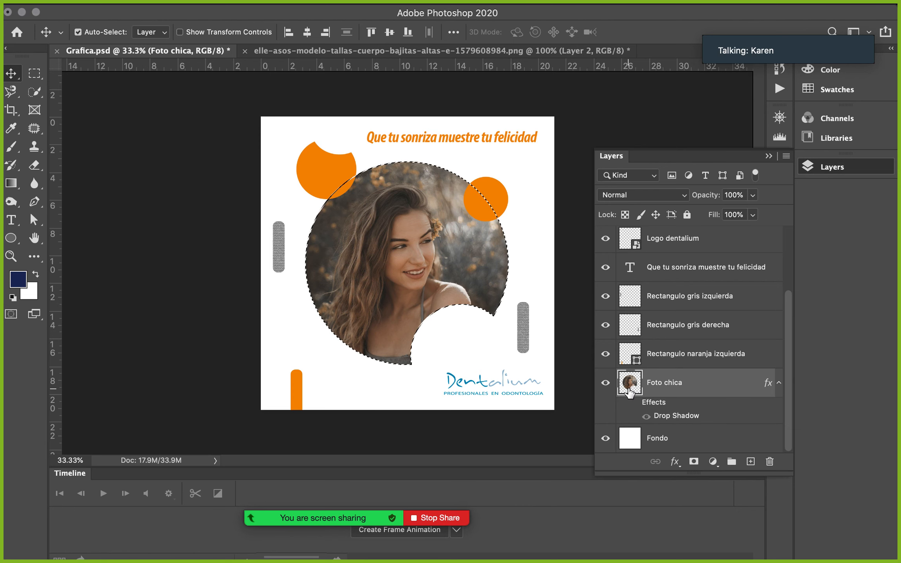
left_click(694, 464)
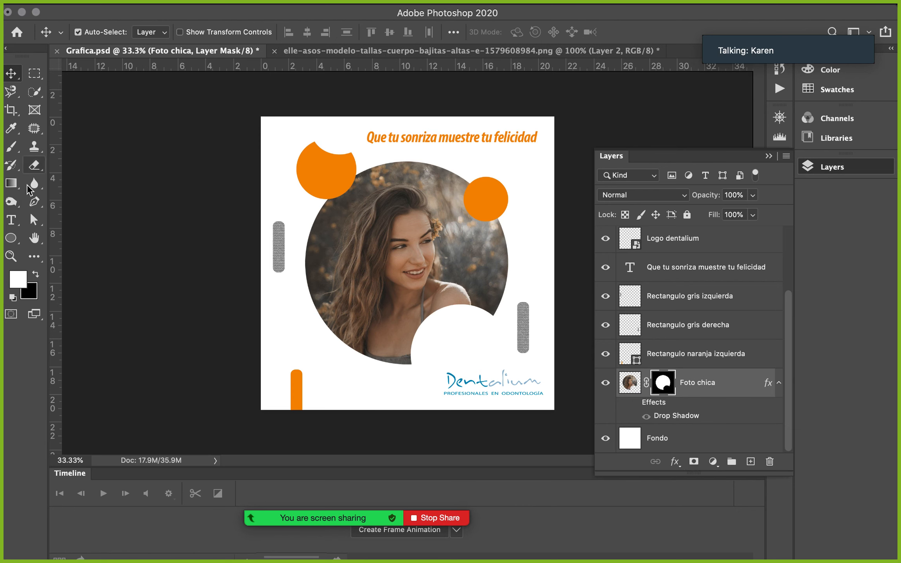
left_click(629, 387, "super")
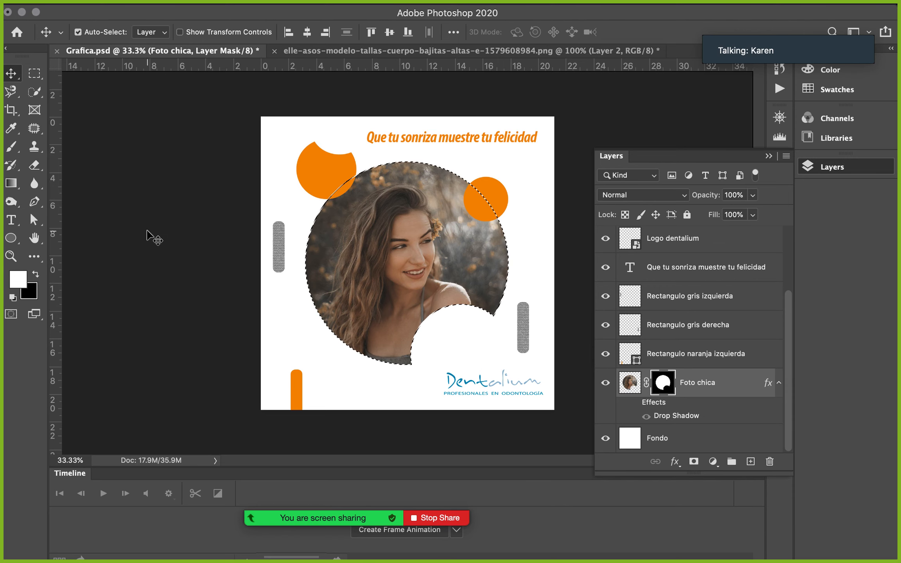
Step: Try a linear black-to-transparent gradient on the Foto chica mask, fading the photo diagonally toward its lower-right cutout
left_click(15, 184)
left_click(131, 32)
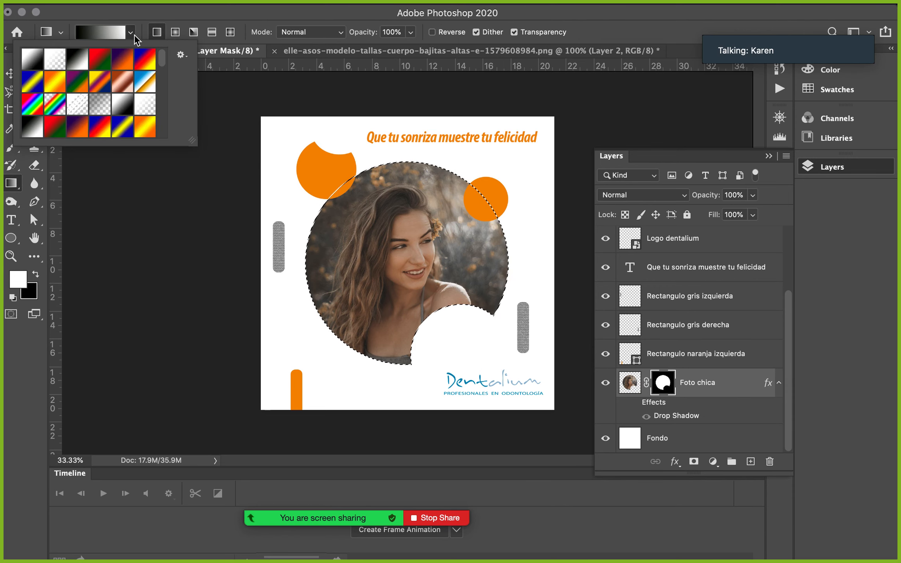
left_click(56, 59)
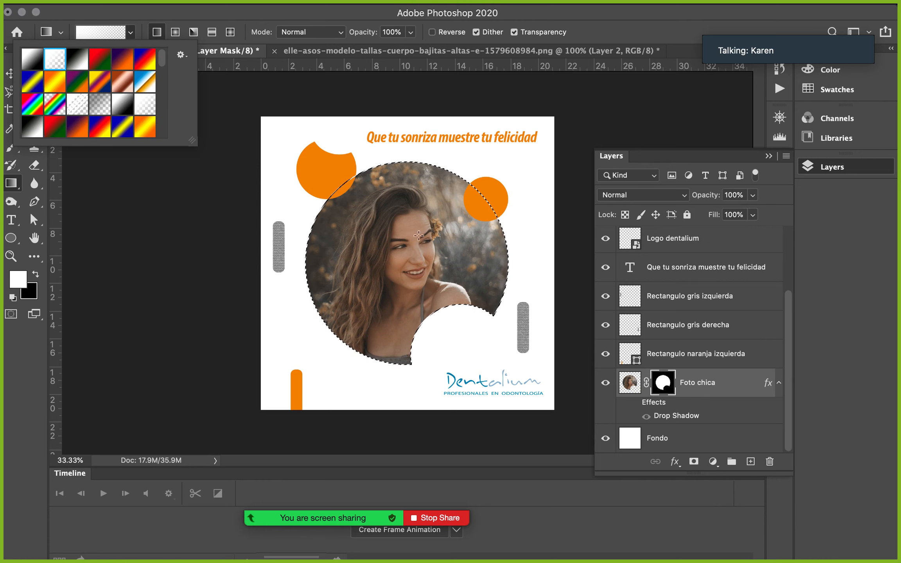
left_click(420, 276)
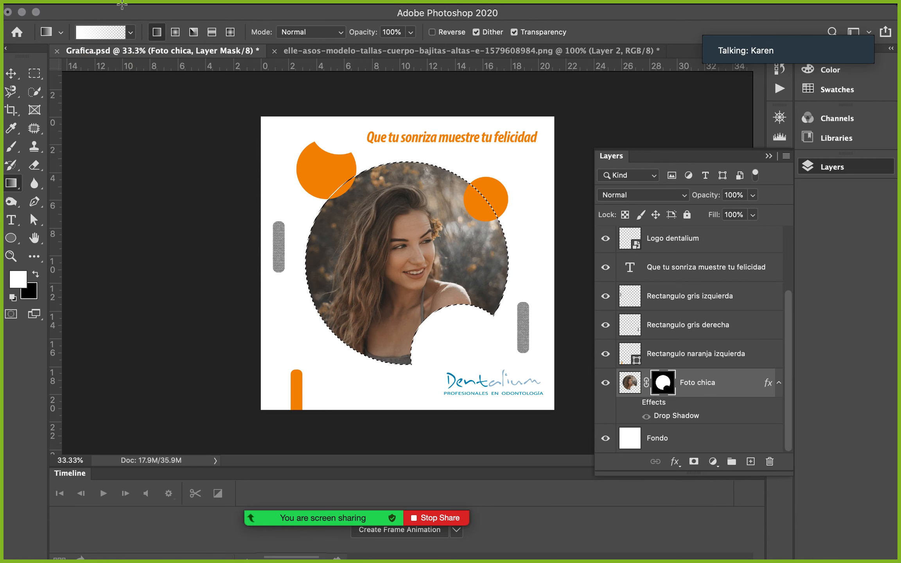
left_click(34, 278)
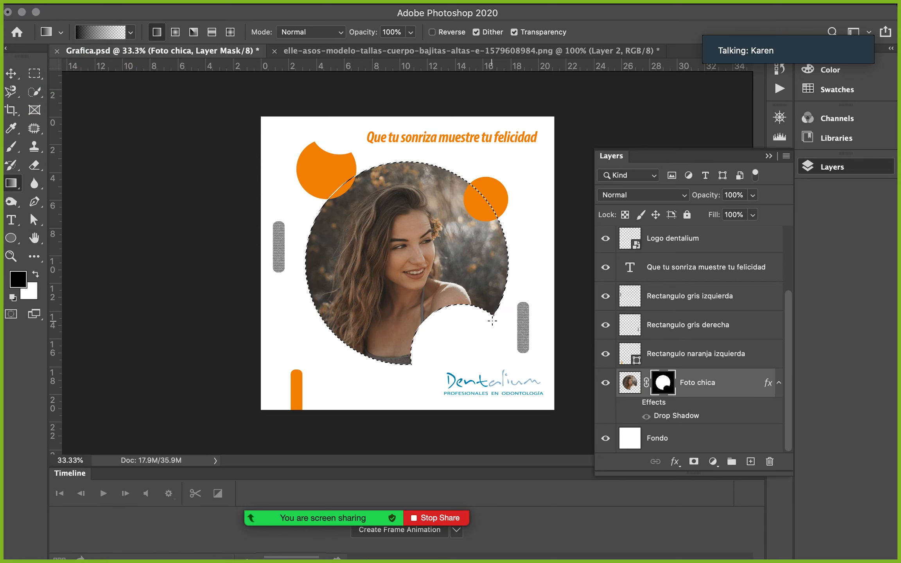
left_click_drag(391, 241, 424, 307)
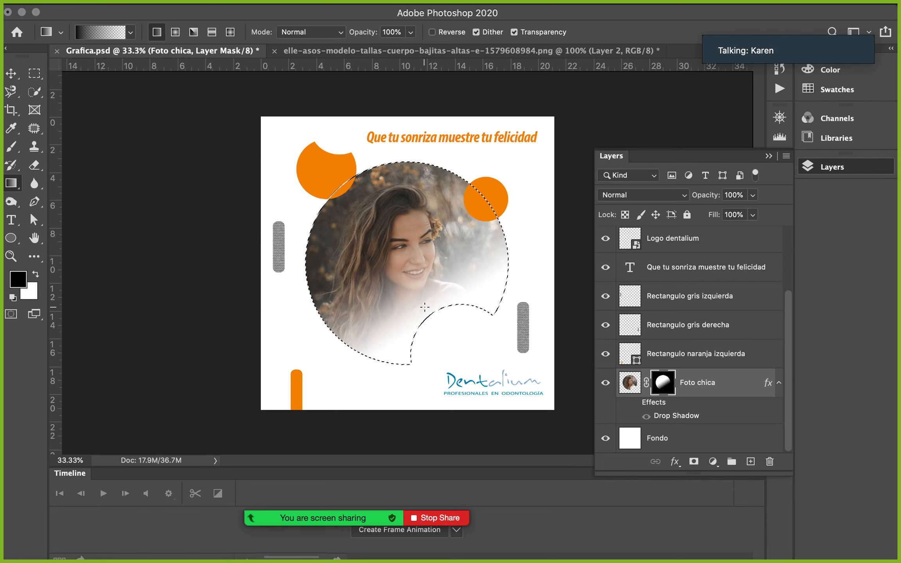
mouse_move(426, 293)
left_mouse_down()
mouse_move(351, 184)
mouse_move(513, 341)
left_mouse_up()
Step: Undo the gradients and the layer mask on Foto chica
key("super+z")
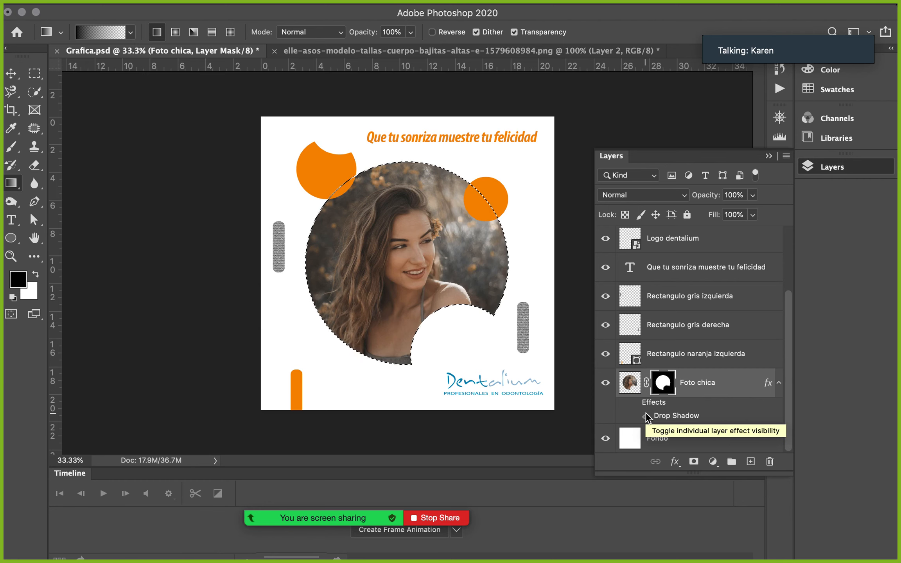
key("super+z")
key("super+z")
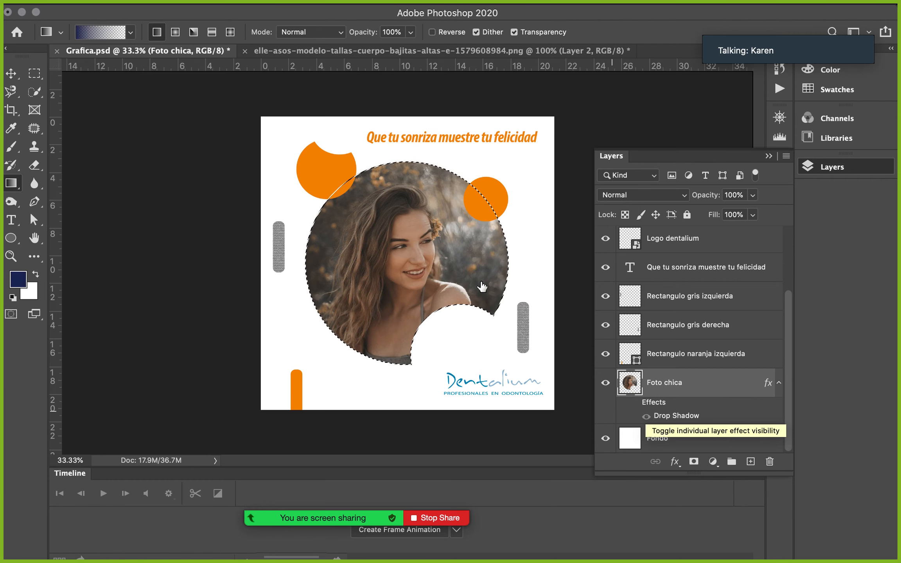
key("super+z")
Step: Add a layer mask to Foto chica from the photo's outline, then load the outline as a selection again
left_click(626, 385, "super")
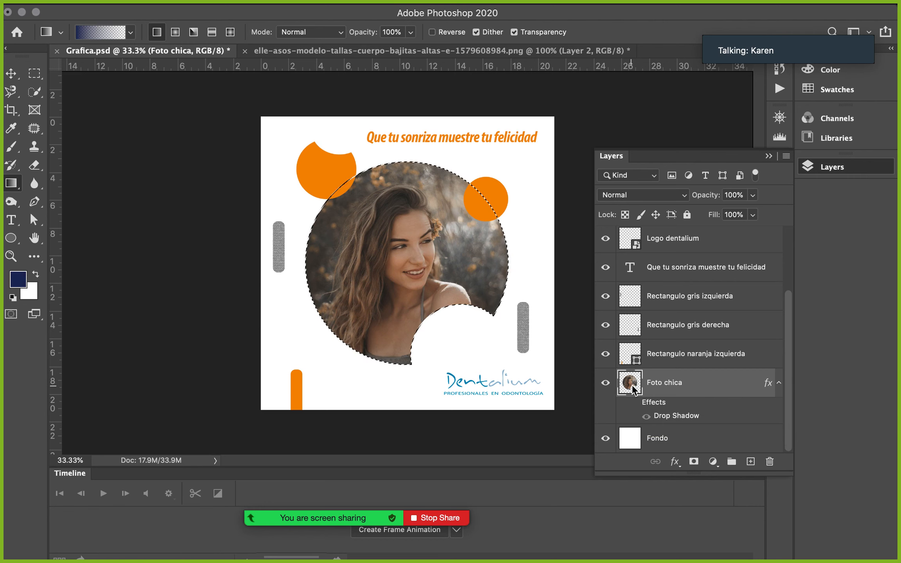
left_click(694, 462)
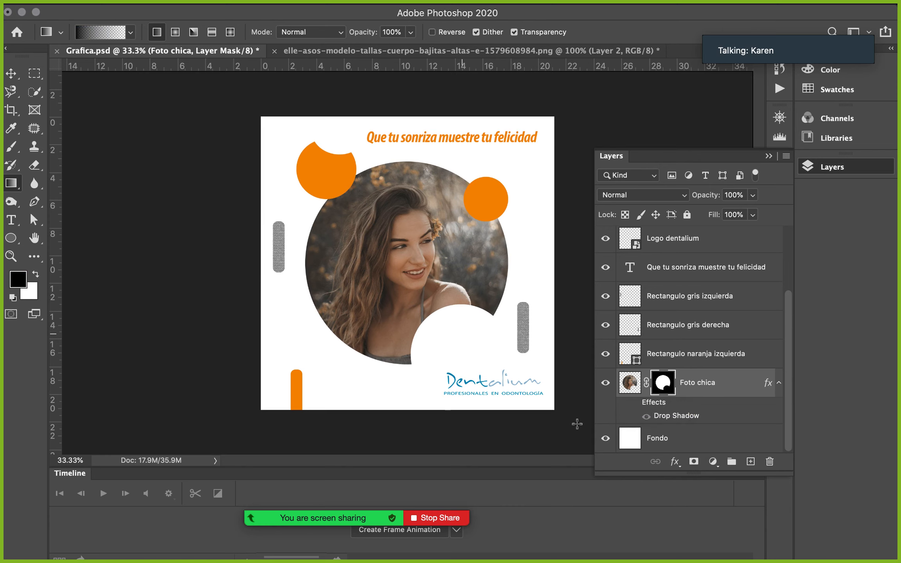
left_click(628, 389, "super")
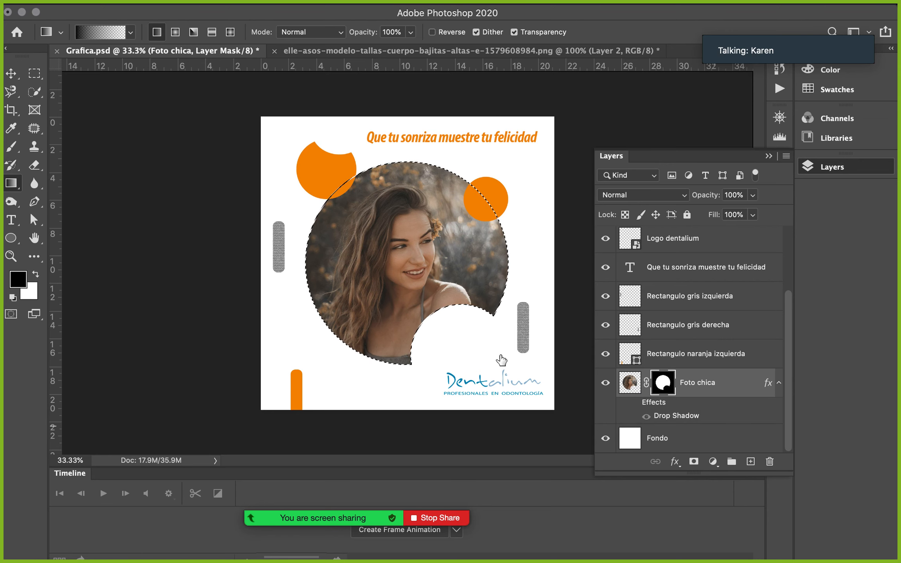
Step: Try black-to-transparent linear gradients at 100% opacity diagonally across the Foto chica mask, within the photo's outline
left_click(101, 32)
left_click(216, 205)
left_click(439, 194)
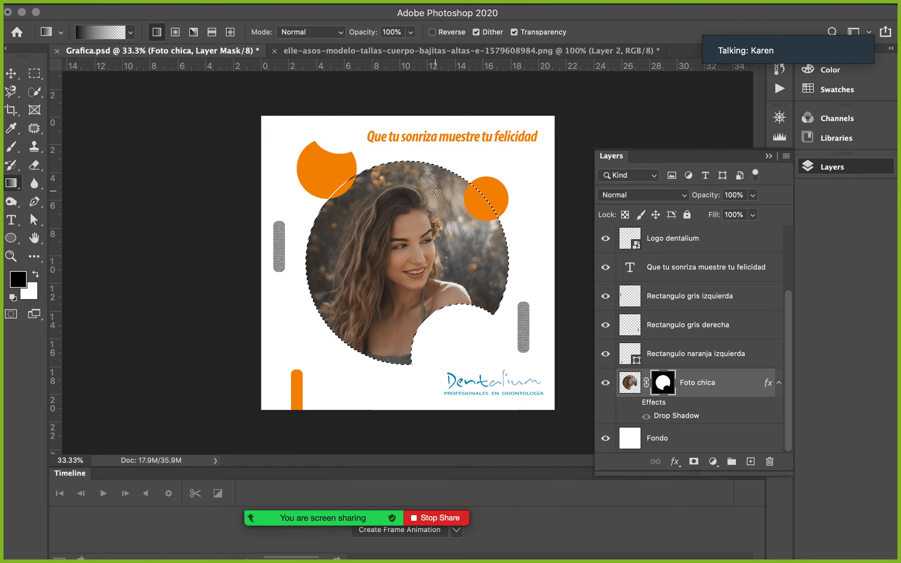
left_click_drag(445, 318, 388, 243)
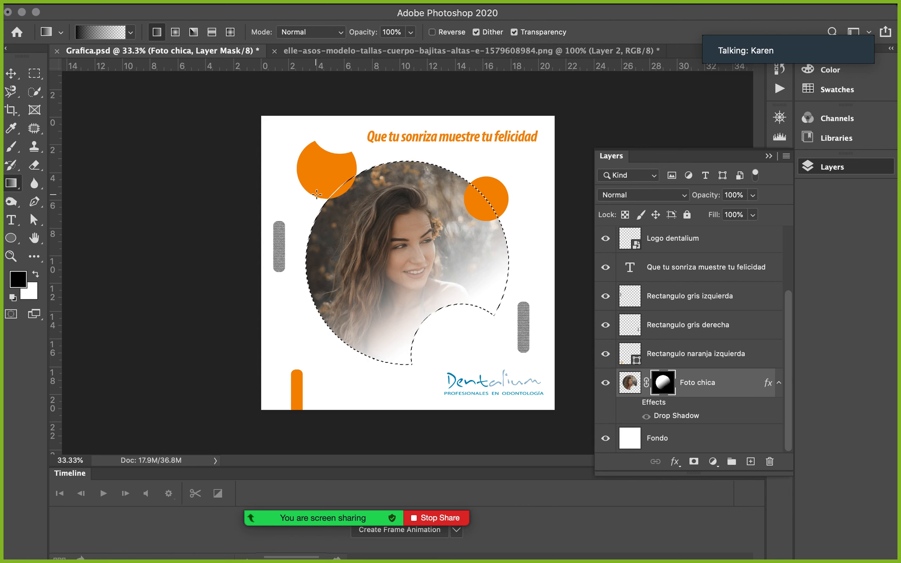
left_click_drag(316, 193, 415, 291)
Step: Try diagonal linear gradients at 46% opacity on the Foto chica mask, first within the photo's outline and again without a selection
left_click(411, 32)
left_click(374, 49)
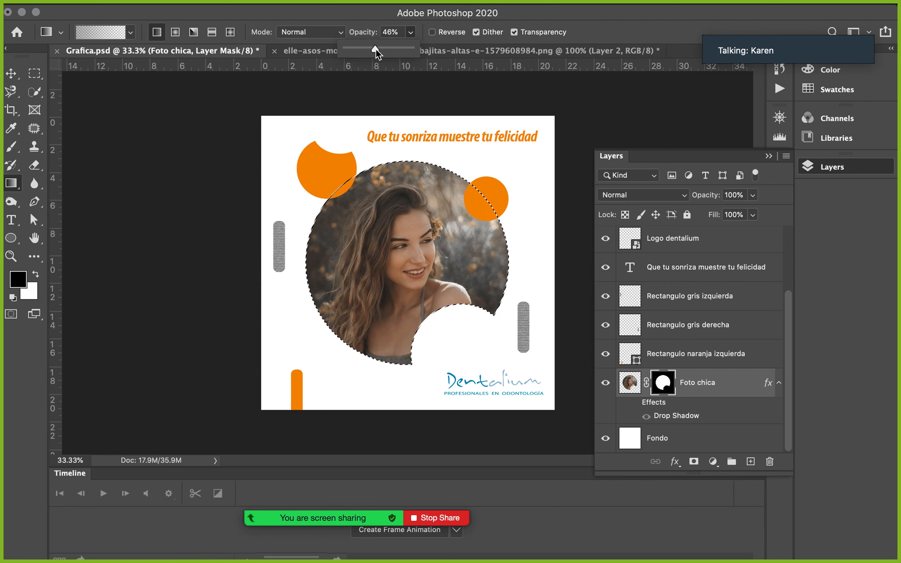
left_click_drag(398, 245, 449, 310)
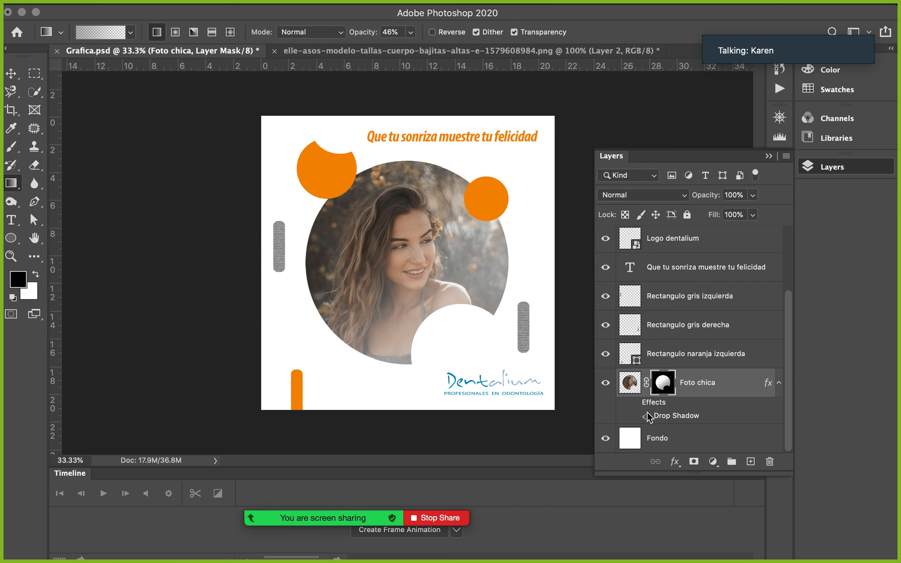
left_click(632, 386, "super")
key("super+d")
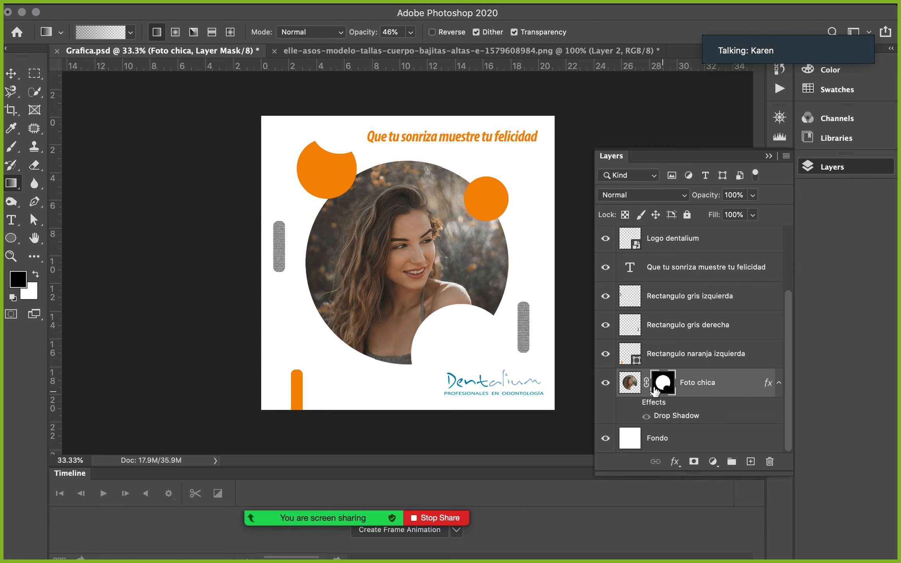
left_click_drag(434, 308, 289, 158)
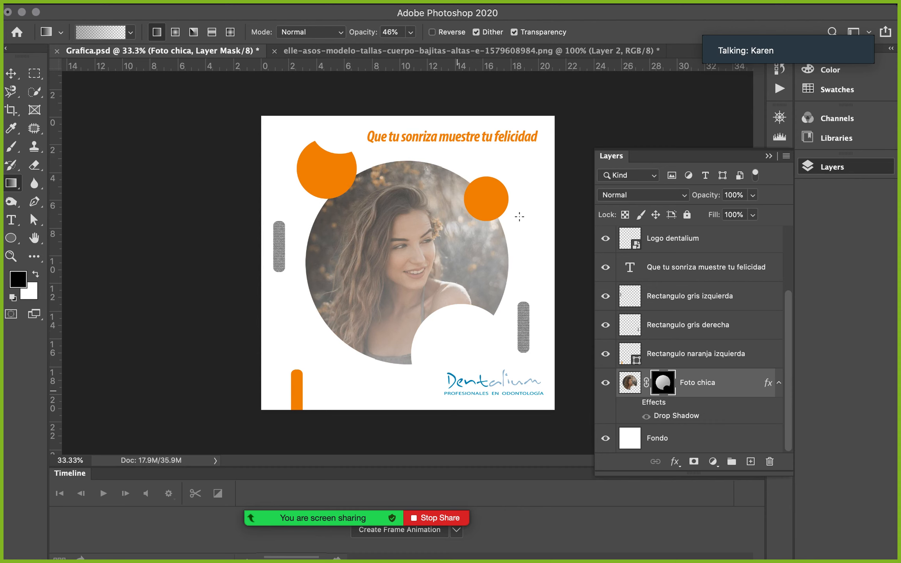
Step: Undo the gradients and the layer mask on Foto chica, and clear the remaining selection
key("super+z")
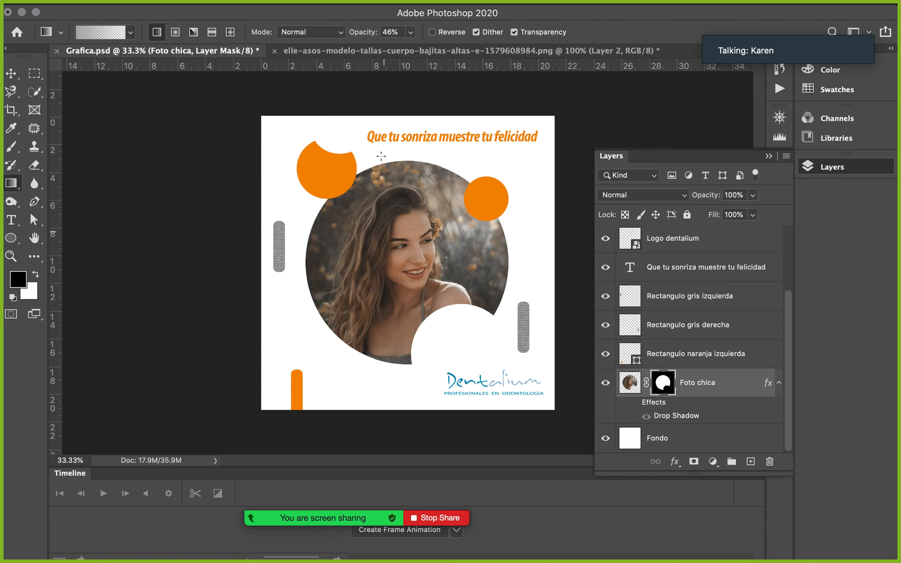
key("super+z")
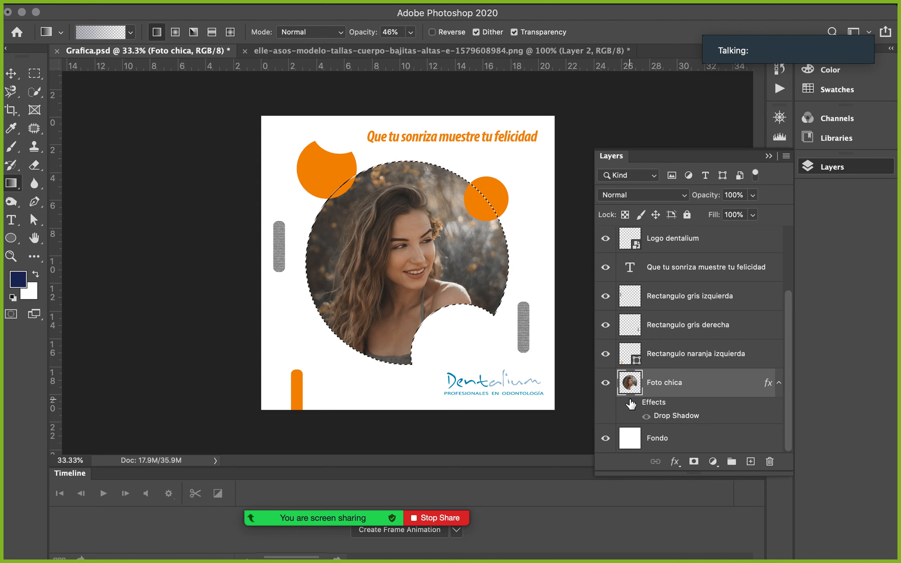
key("super+d")
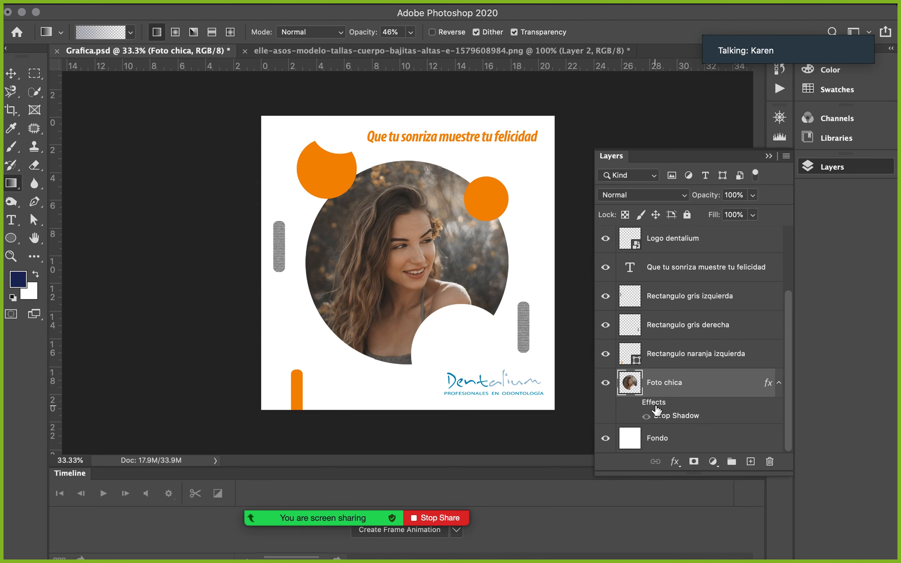
Step: Close the Foto chica layer style settings without changes and show the layer's Drop Shadow effect again
double_click(656, 409)
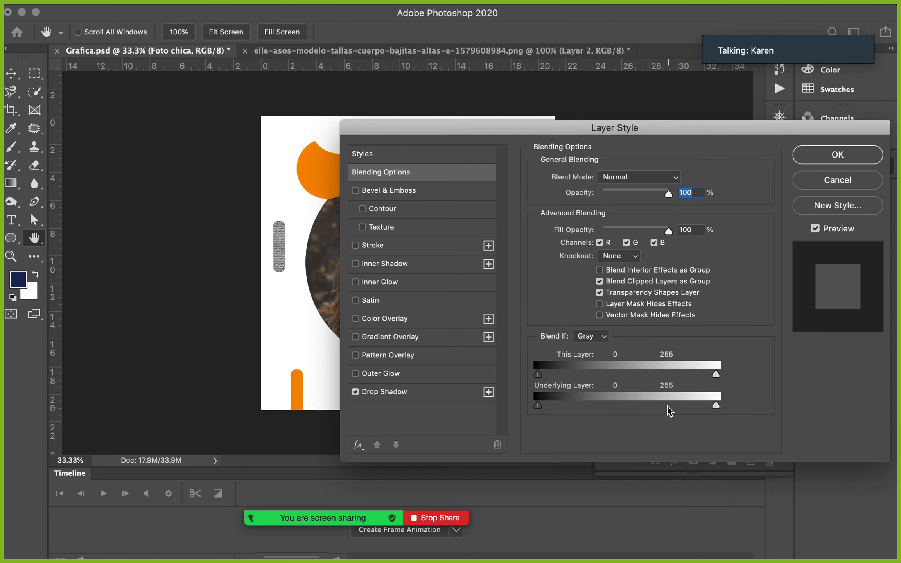
left_click(837, 178)
left_click(646, 416)
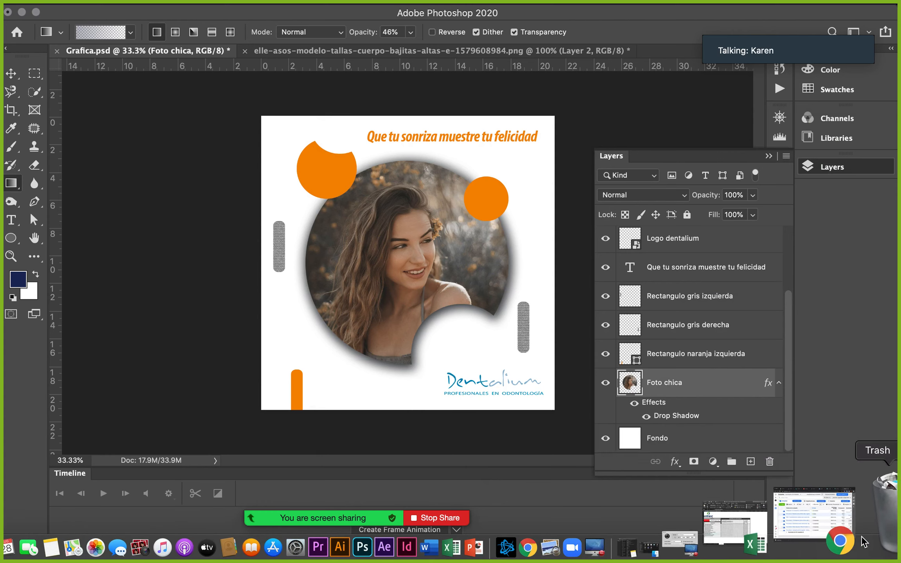
Step: Stop sharing the screen in Zoom and view the participant's shared Photoshop screen in full screen
mouse_move(416, 513)
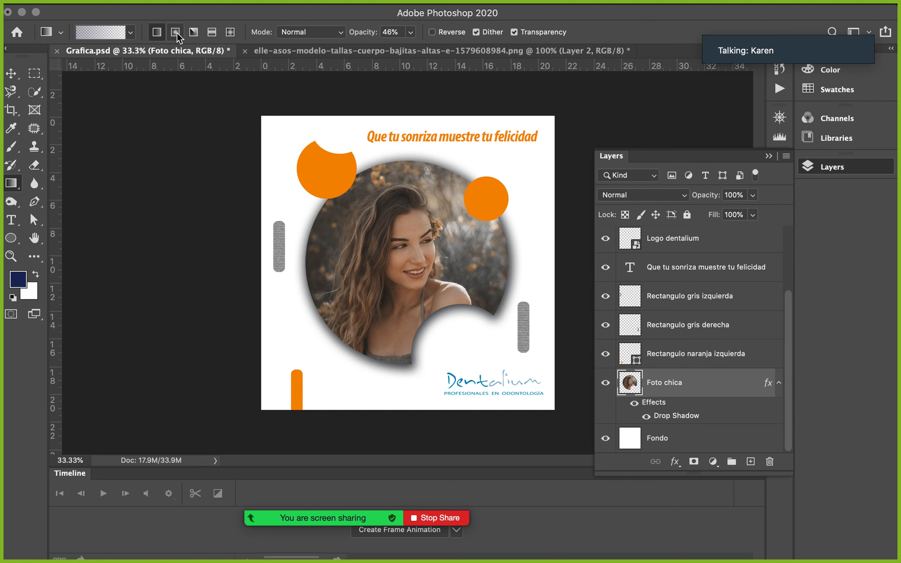
left_click(461, 518)
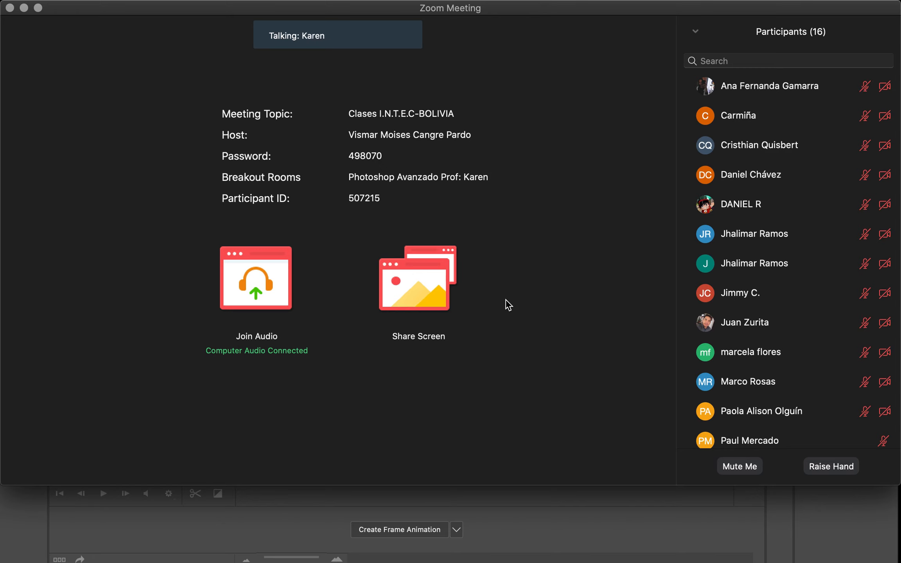
key("XF86AudioMute")
key("XF86AudioMute")
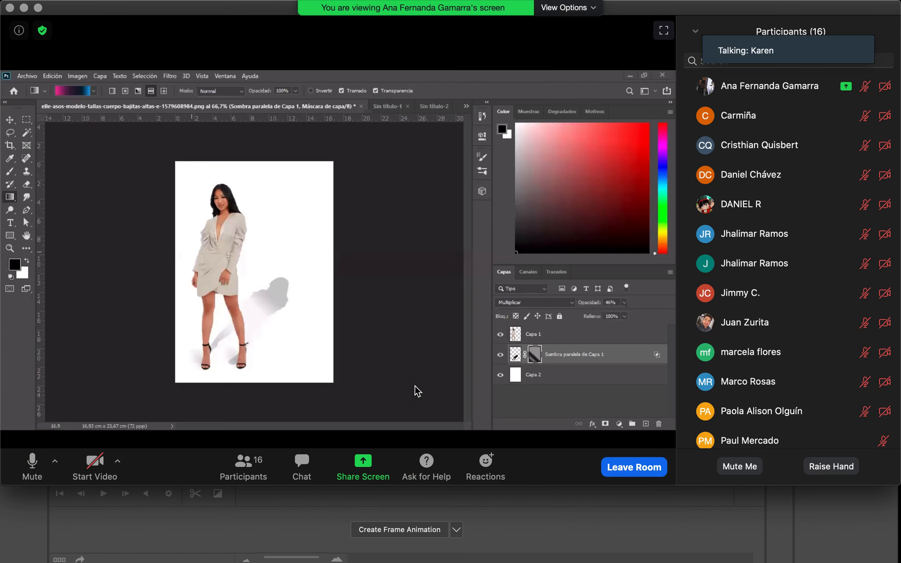
double_click(418, 391)
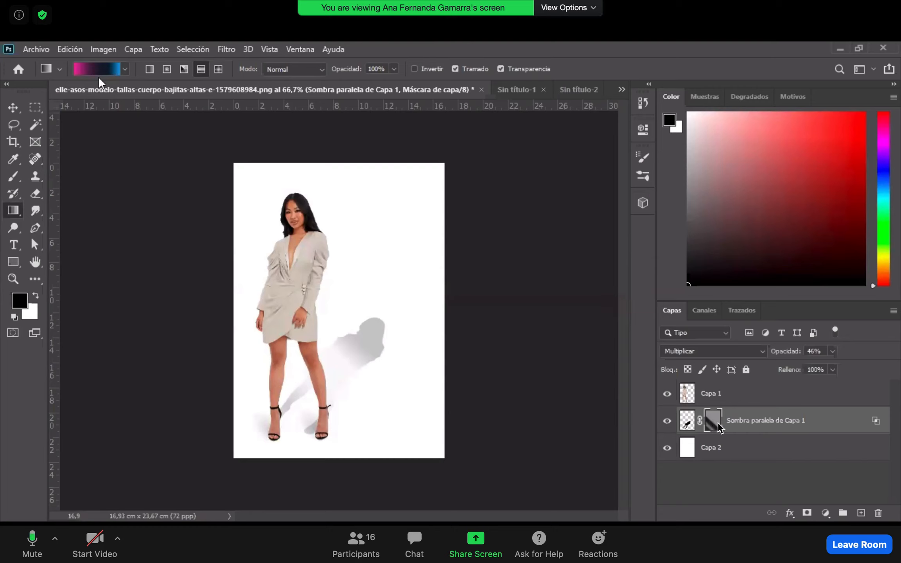
Step: Try a linear gradient on the Sombra paralela de Capa 1 mask, running from the feet toward the shadow's head
left_click(150, 69)
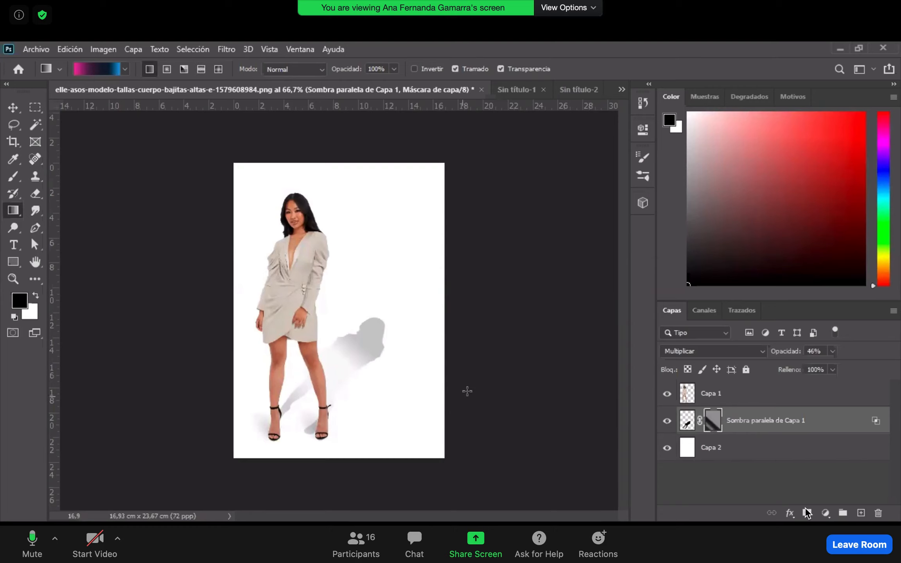
left_click_drag(278, 411, 362, 350)
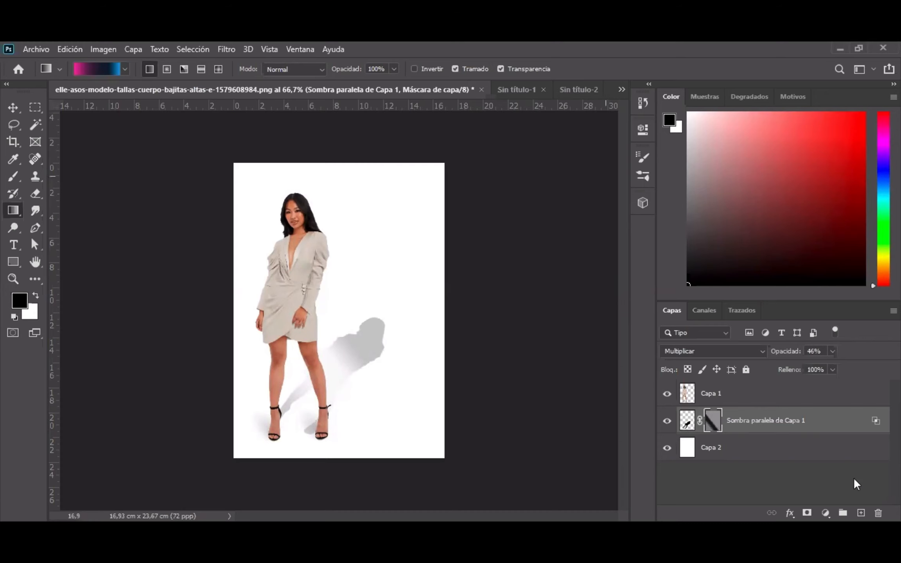
key("ctrl+z")
key("ctrl+z")
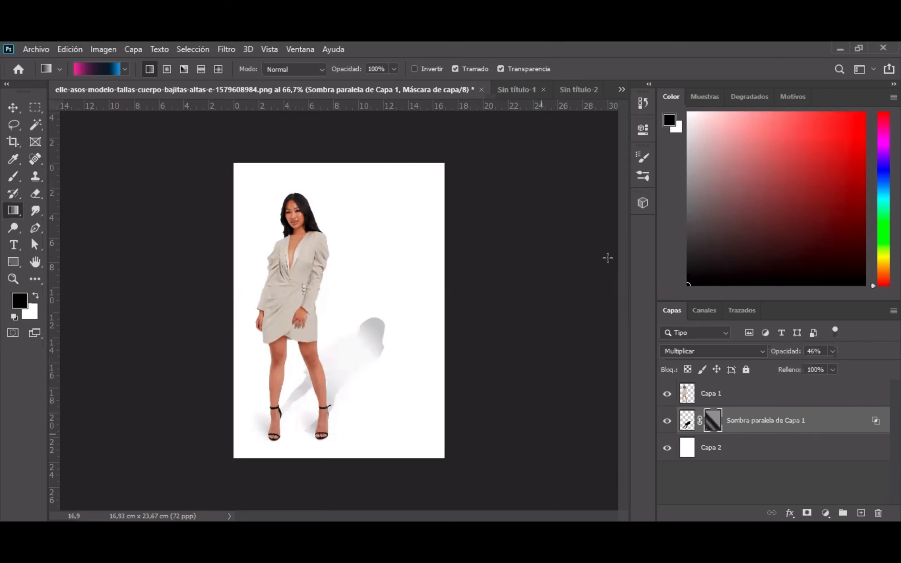
Step: Revert the document history to the Añadir máscara de capa state, removing all gradients from the shadow's mask
left_click(642, 105)
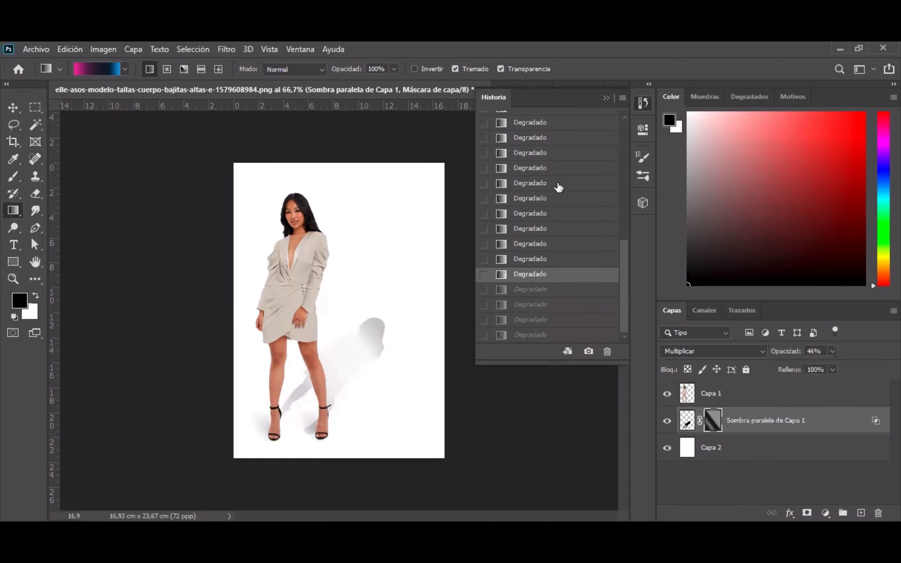
scroll(593, 203, "up", 3)
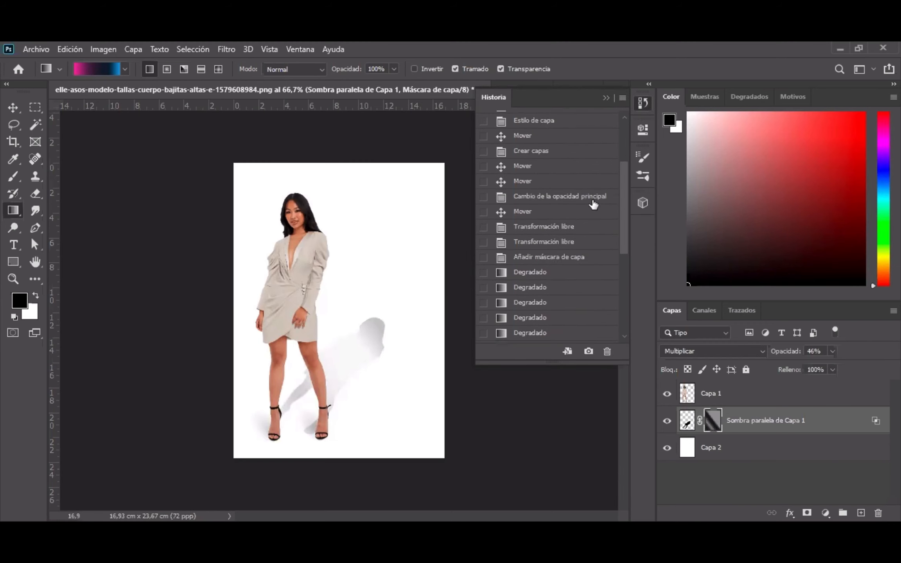
left_click(544, 258)
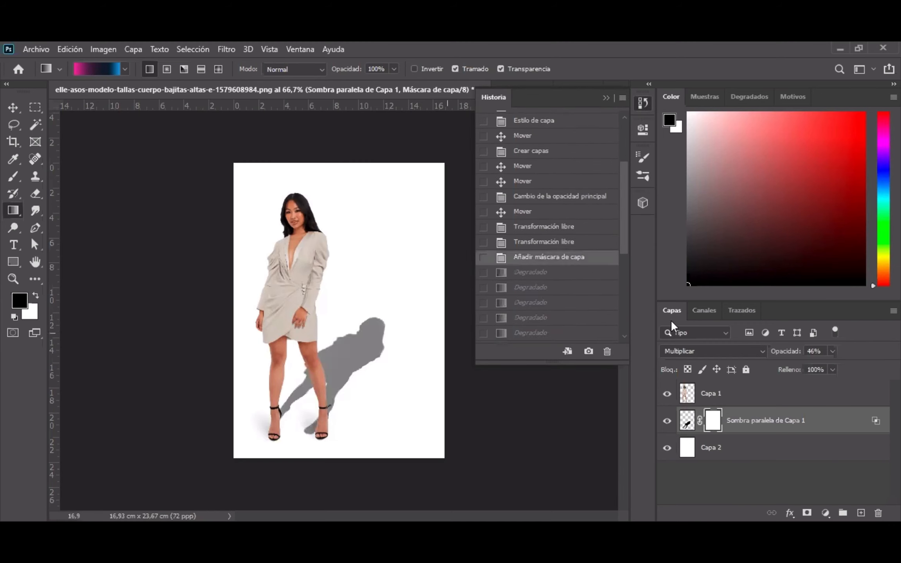
left_click(642, 105)
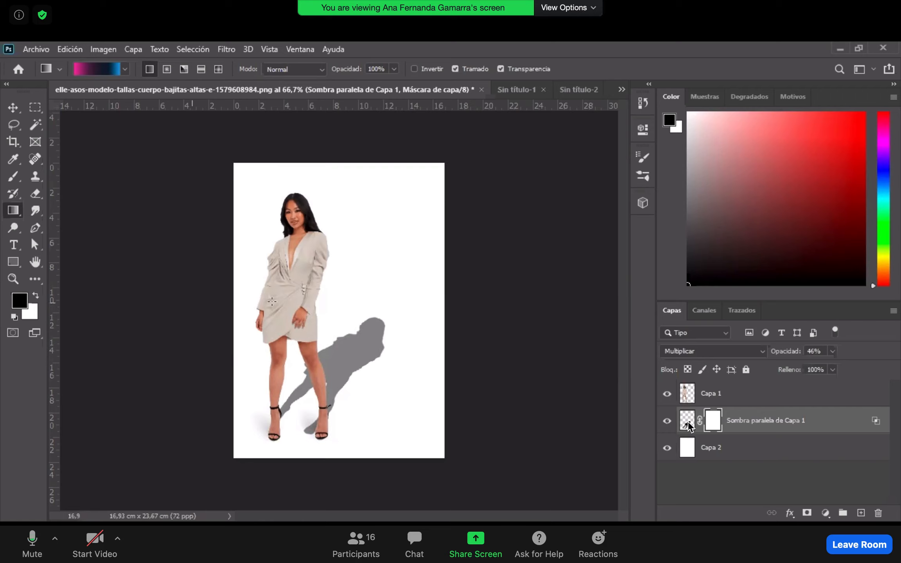
Step: Try nudging the woman's shadow slightly with the Move tool
left_click(36, 262)
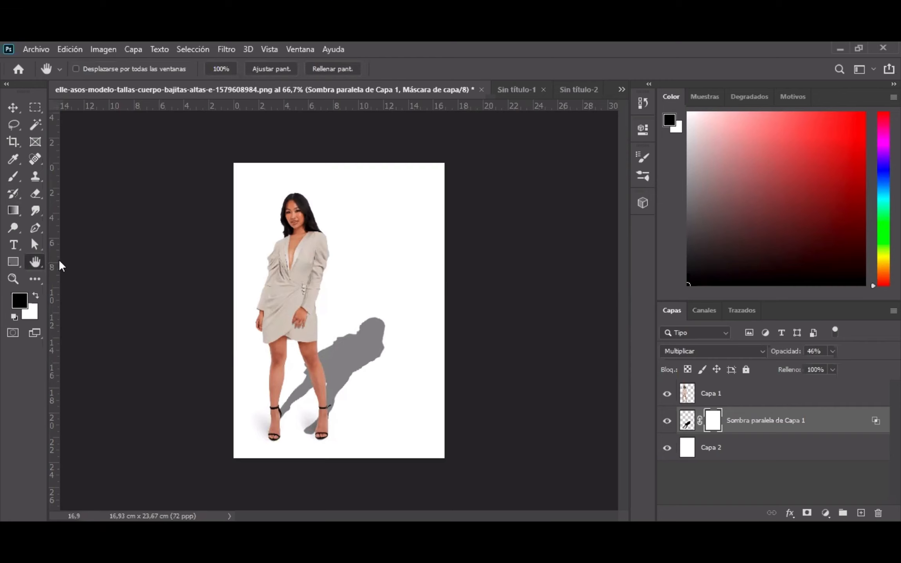
key("v")
left_click_drag(352, 355, 349, 357)
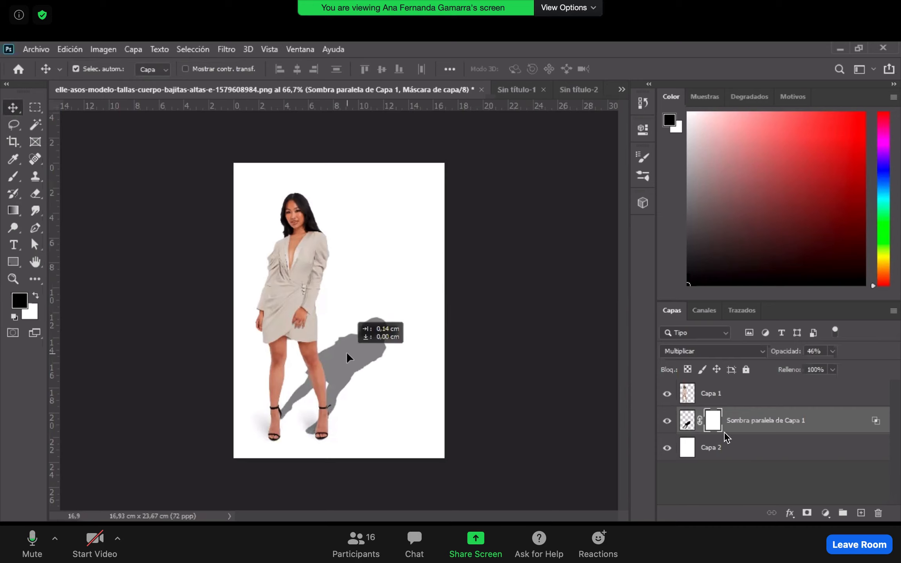
mouse_move(347, 353)
left_mouse_down()
mouse_move(738, 422)
mouse_move(679, 414)
mouse_move(548, 354)
mouse_move(462, 360)
mouse_move(377, 344)
mouse_move(347, 361)
left_mouse_up()
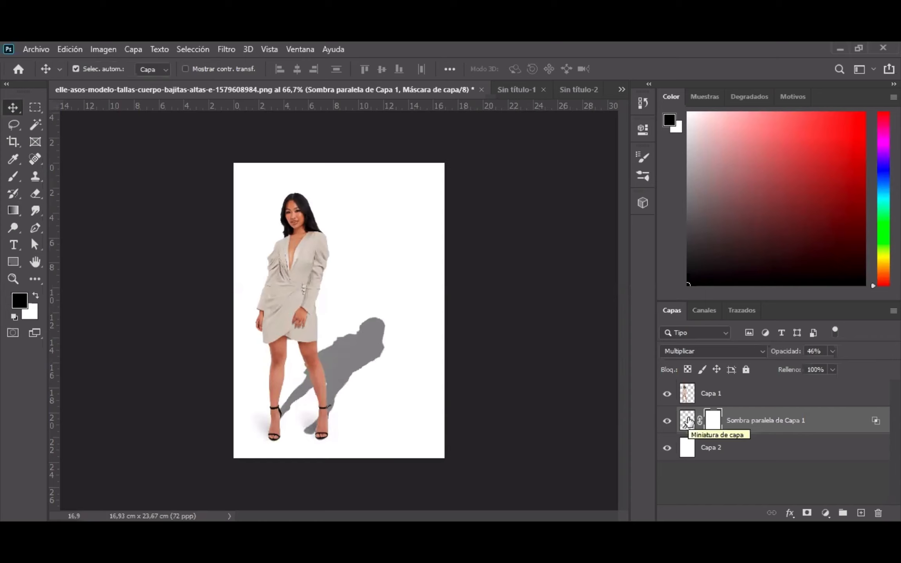
Step: Load the shadow layer's mask as a selection, target the layer's image instead, and clear the selection
left_click(712, 421)
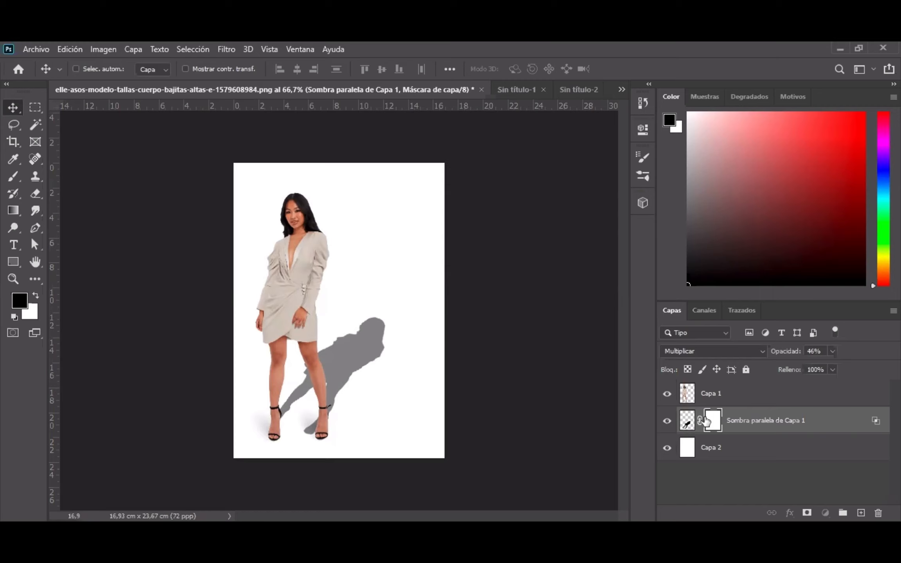
left_click(712, 422, "ctrl")
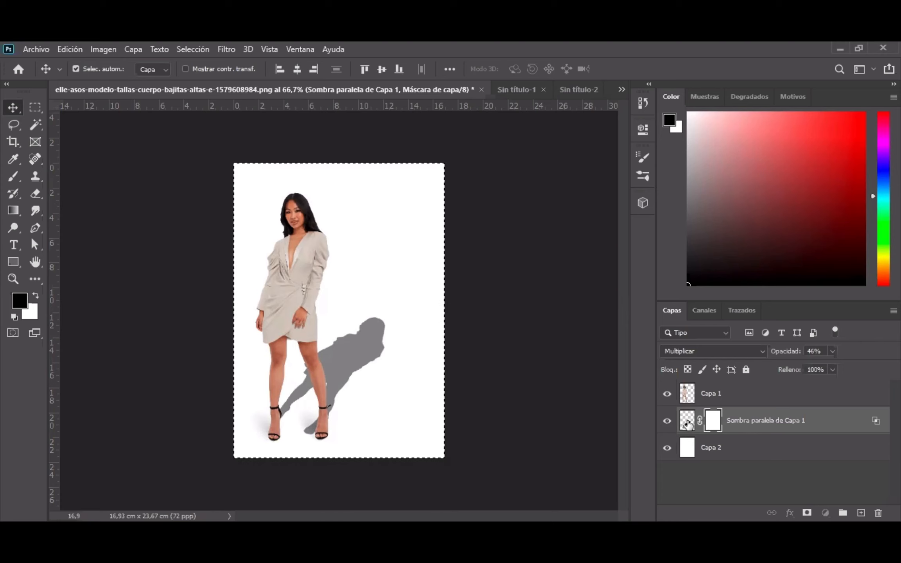
left_click(687, 424)
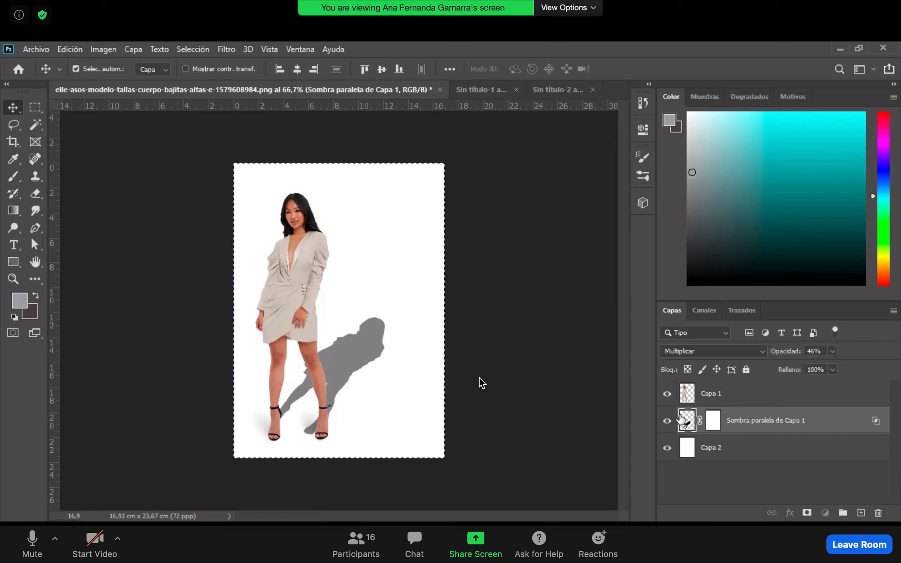
key("ctrl+d")
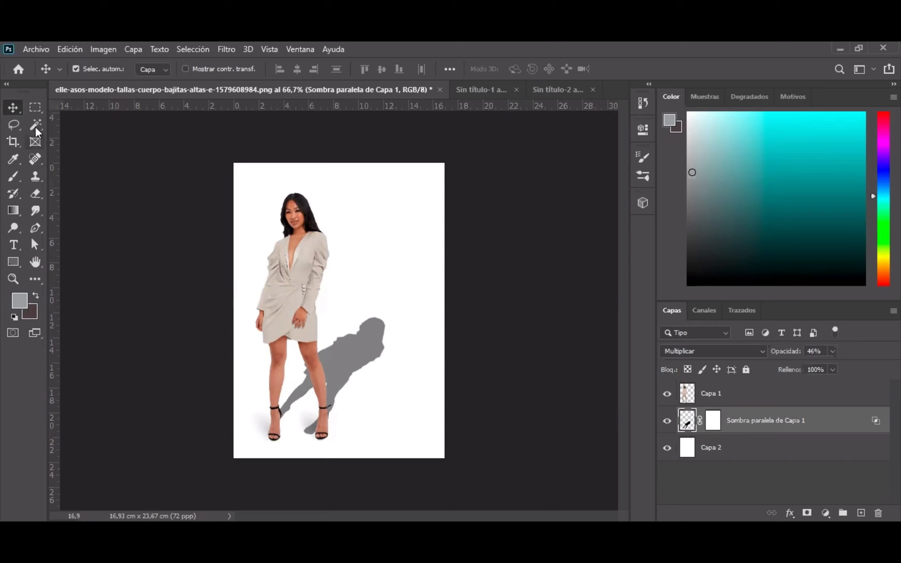
Step: Select the whole shadow using the Quick Selection tool with a 30 px brush, and target the Sombra paralela de Capa 1 layer mask
left_click(35, 108)
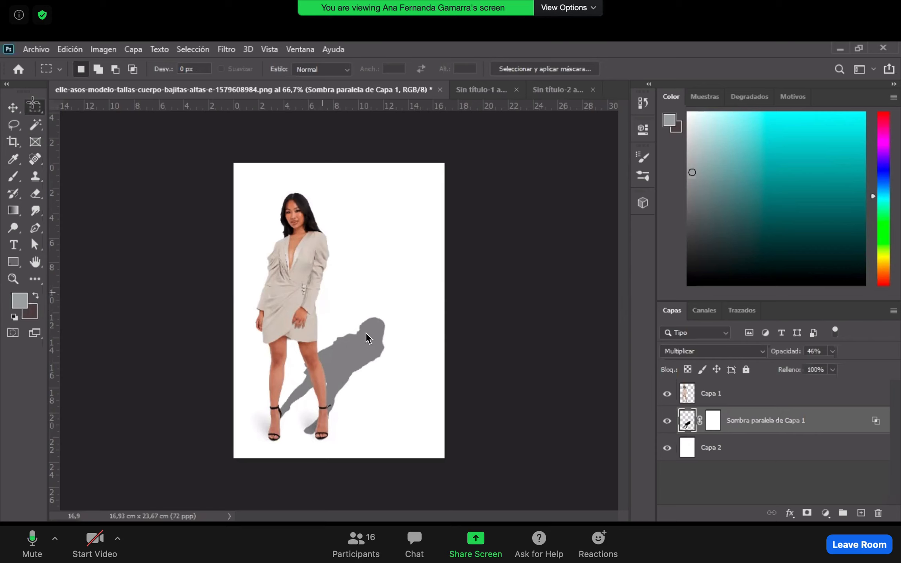
left_click(37, 125)
right_click(37, 124)
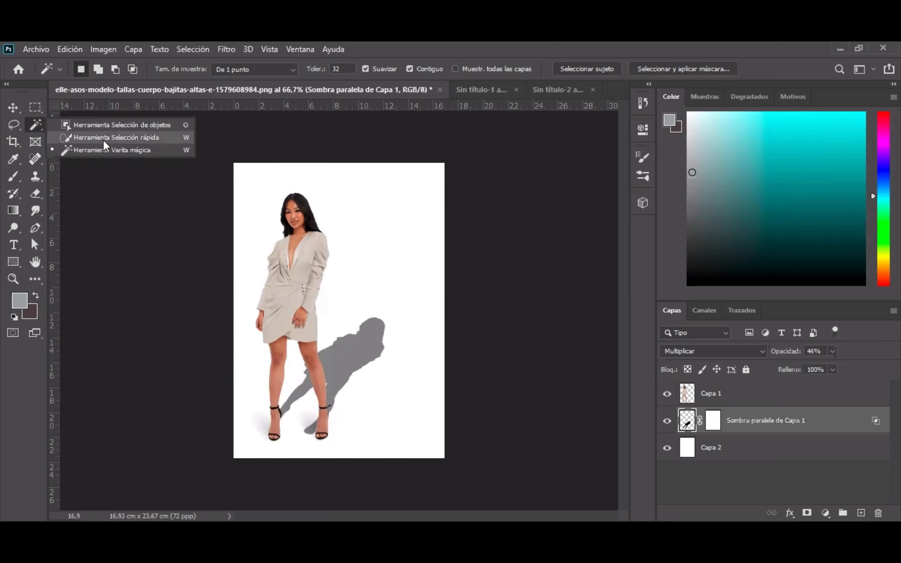
left_click(117, 138)
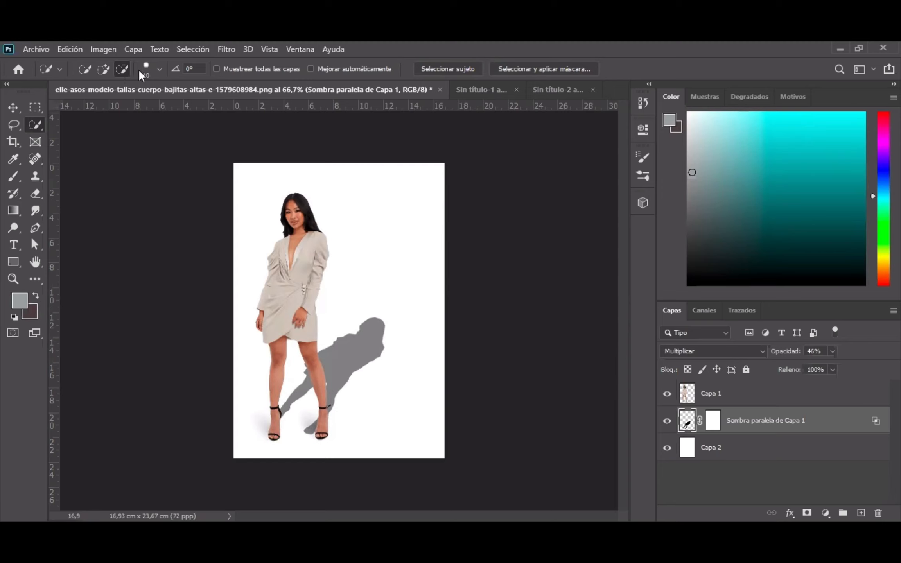
left_click(159, 70)
left_click_drag(100, 103, 105, 105)
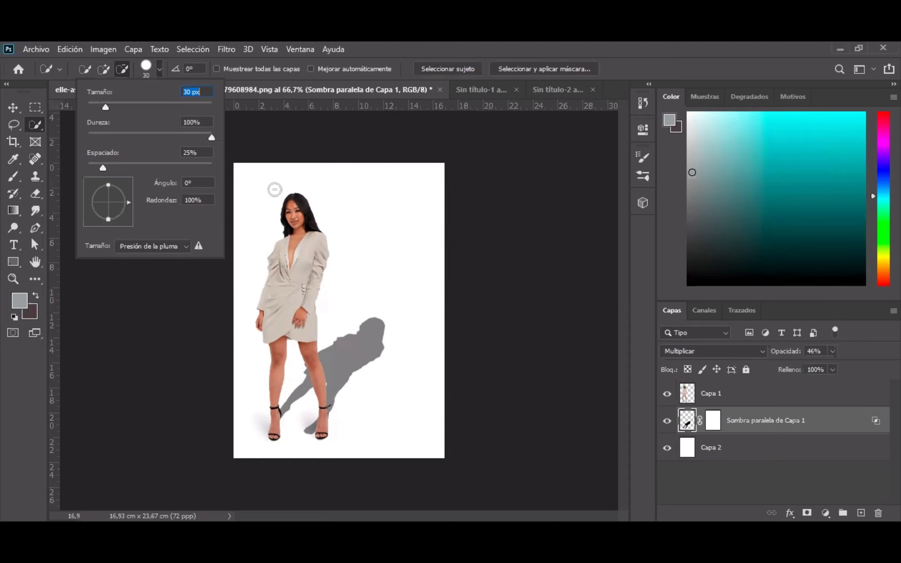
left_click(364, 342)
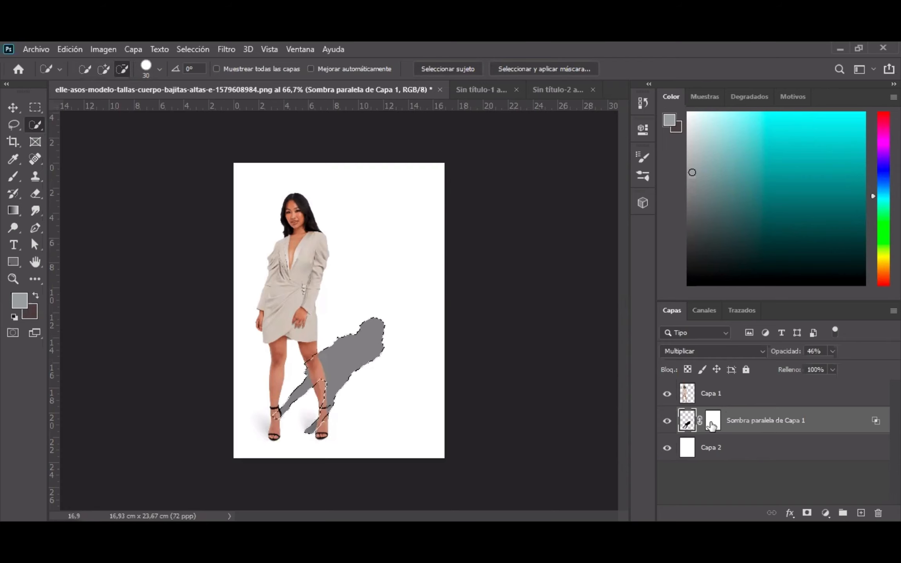
left_click(712, 424)
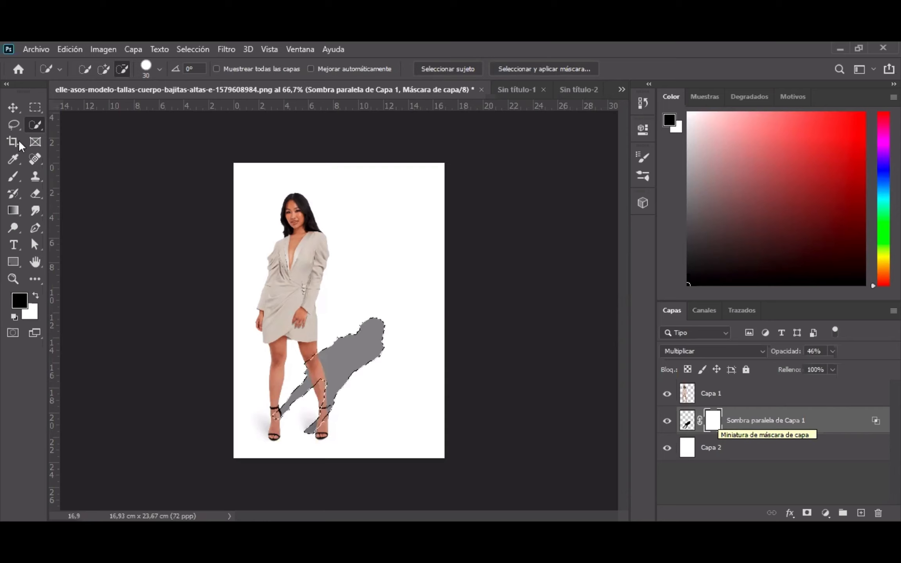
Step: Set the Gradient tool to the basic Color frontal/color de fondo preset in the gradient editor and accept it
key("g")
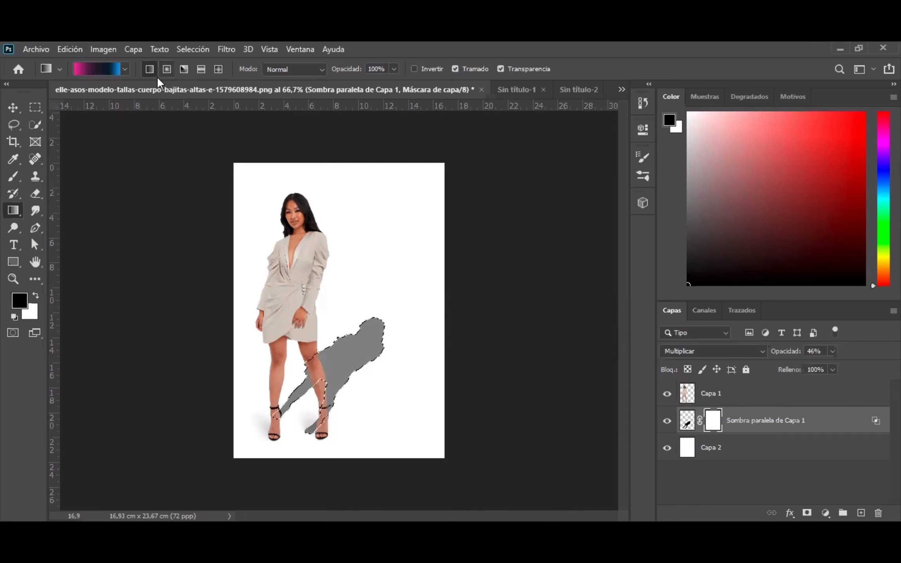
left_click(125, 69)
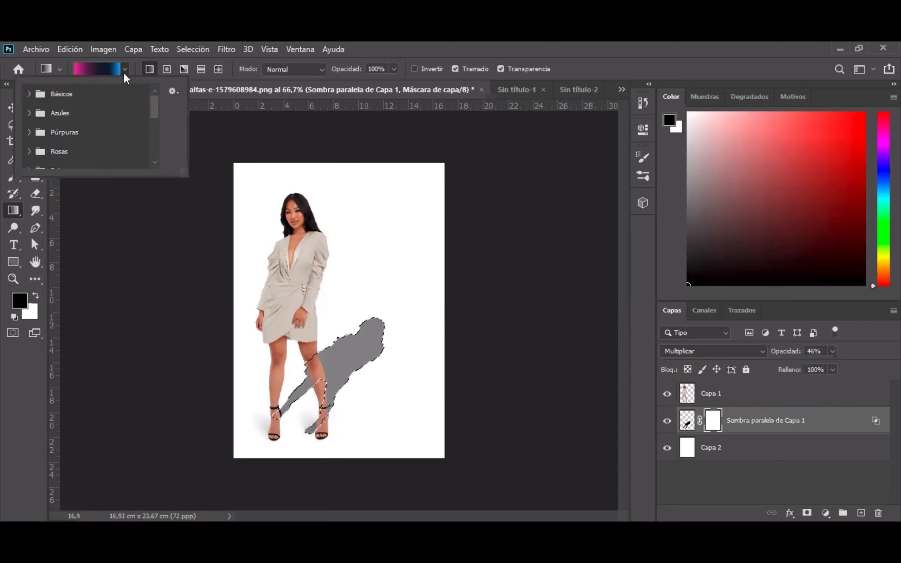
left_click(106, 70)
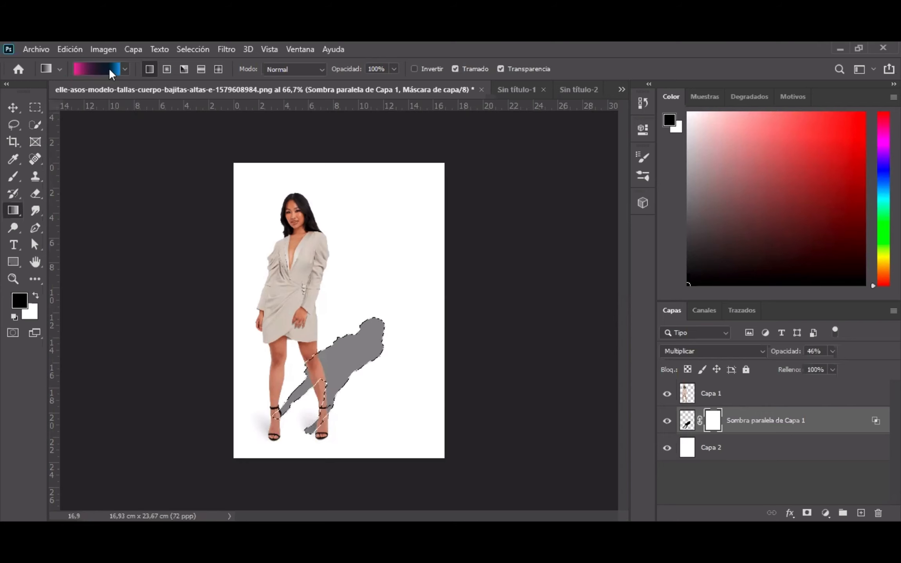
left_click(390, 318)
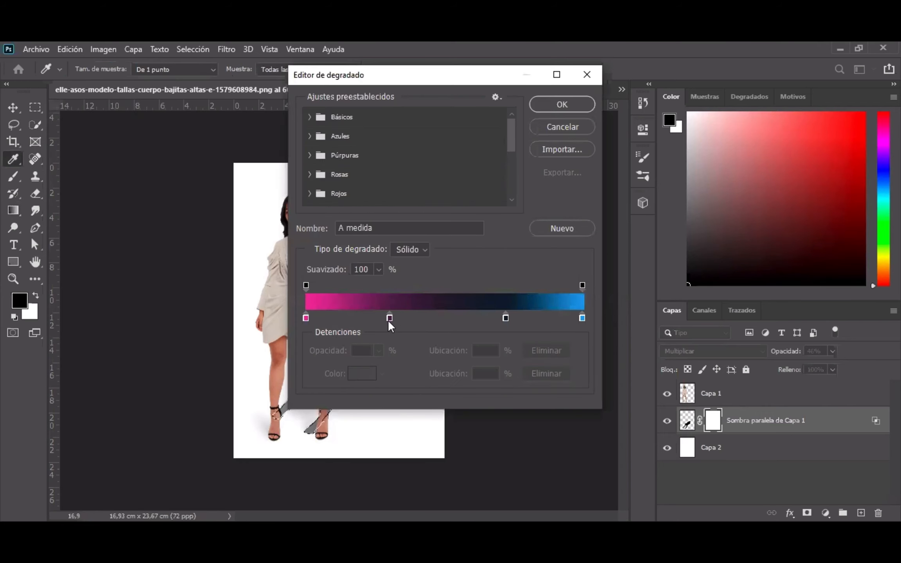
left_click(312, 117)
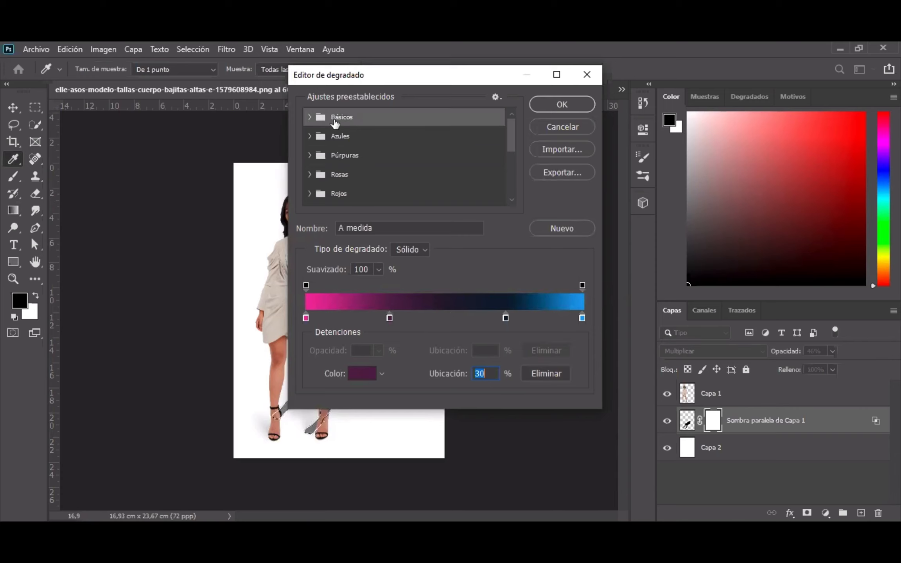
left_click(310, 117)
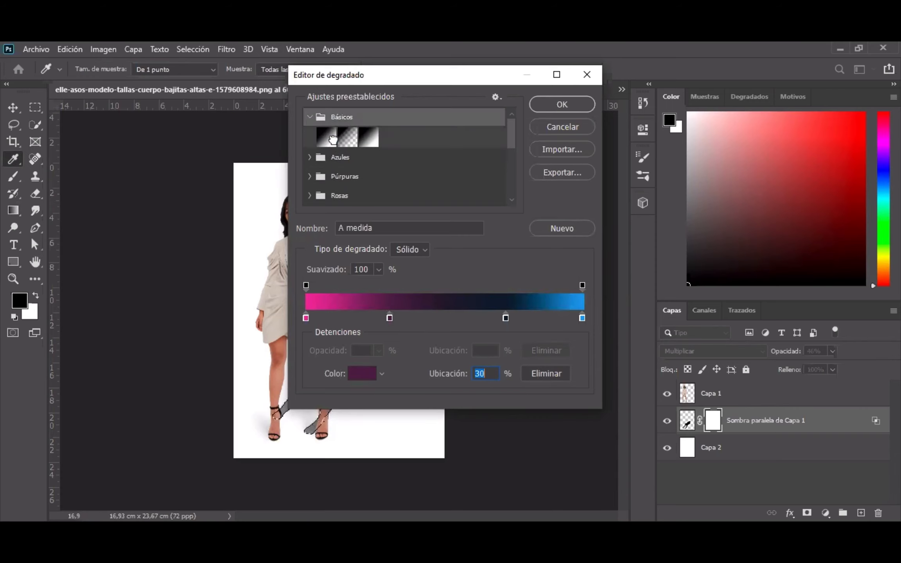
left_click(332, 139)
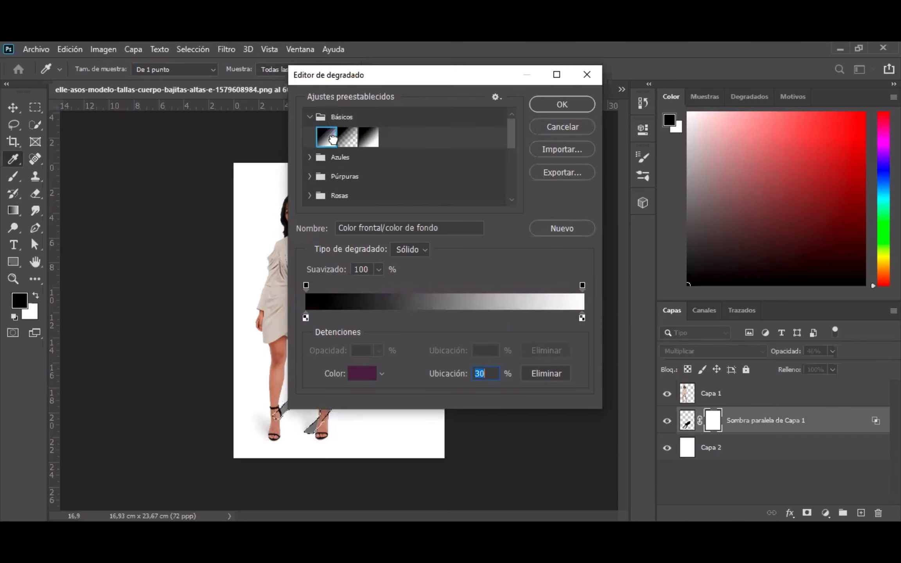
left_click(561, 105)
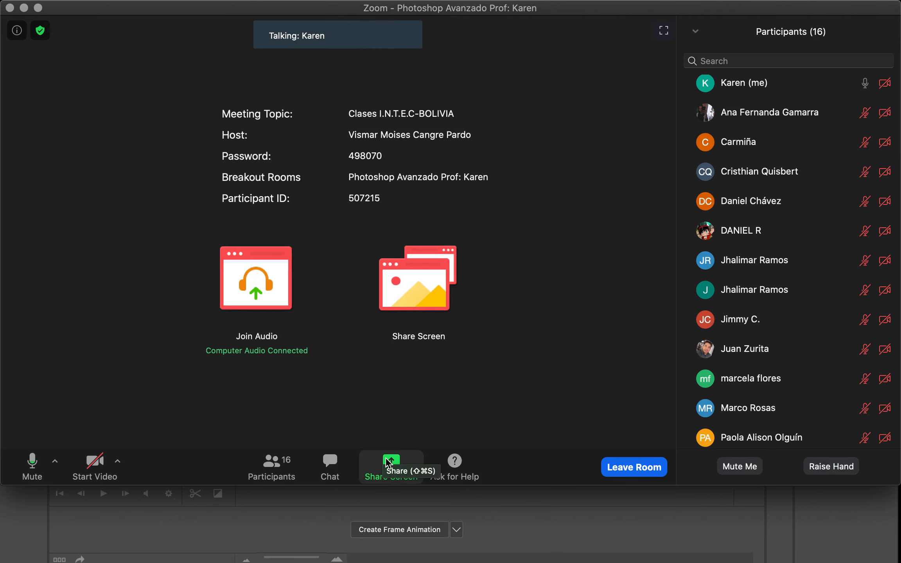
Step: Share Desktop 1 in the Zoom meeting, then mute and unmute the microphone
left_click(386, 462)
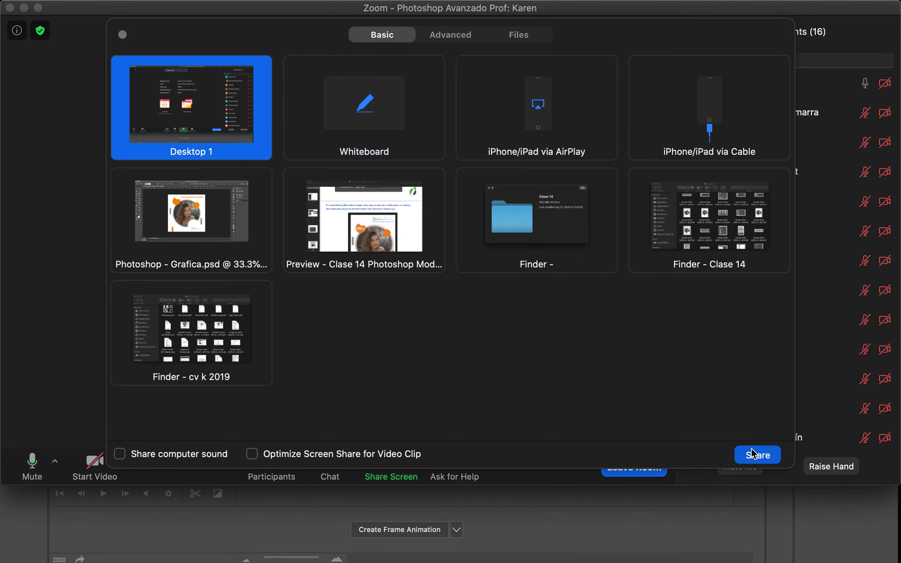
left_click(751, 450)
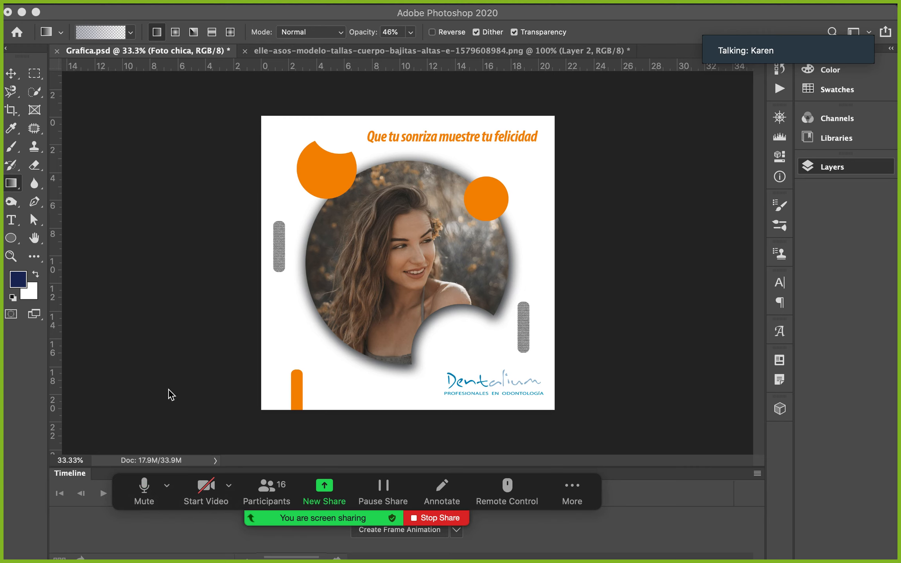
left_click(143, 494)
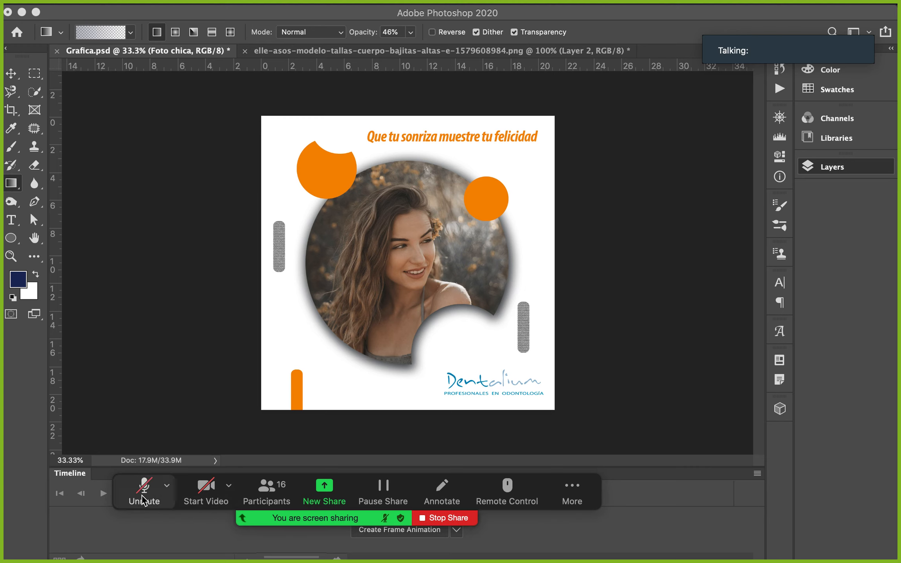
left_click(144, 495)
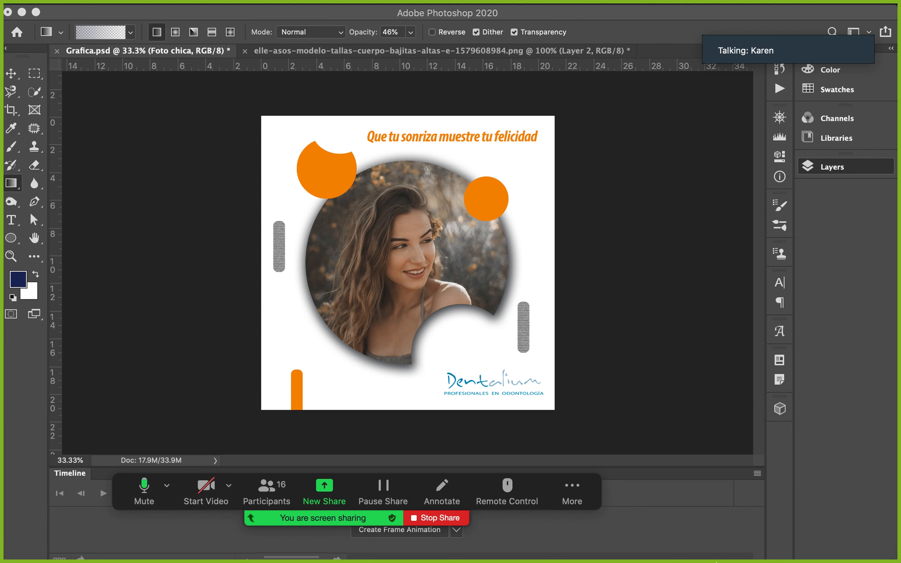
Step: Switch to Finder, close the Clase 14 folder preview, and minimise the Clase 14 and cv k 2019 windows
mouse_move(807, 560)
key("super+Tab")
key("super+Tab")
key("super+Tab")
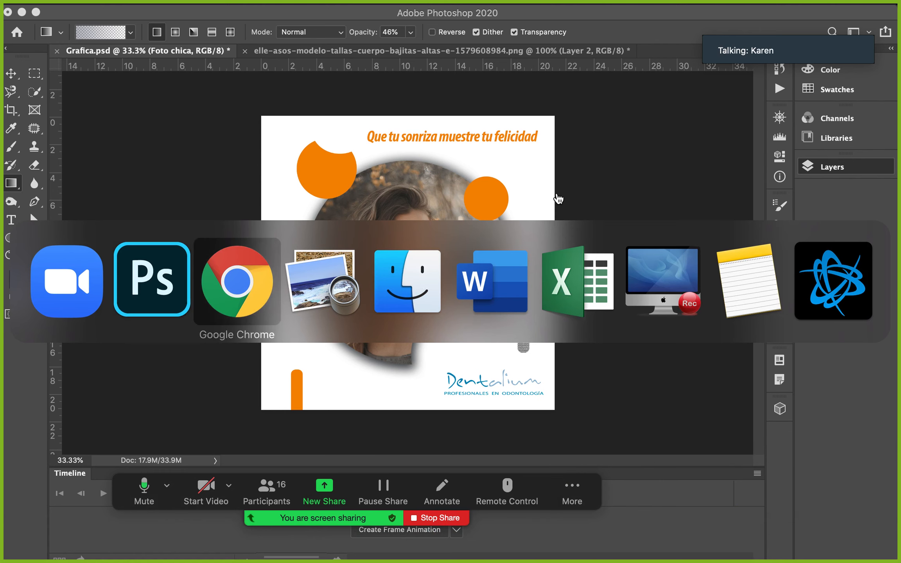
key("super+Tab")
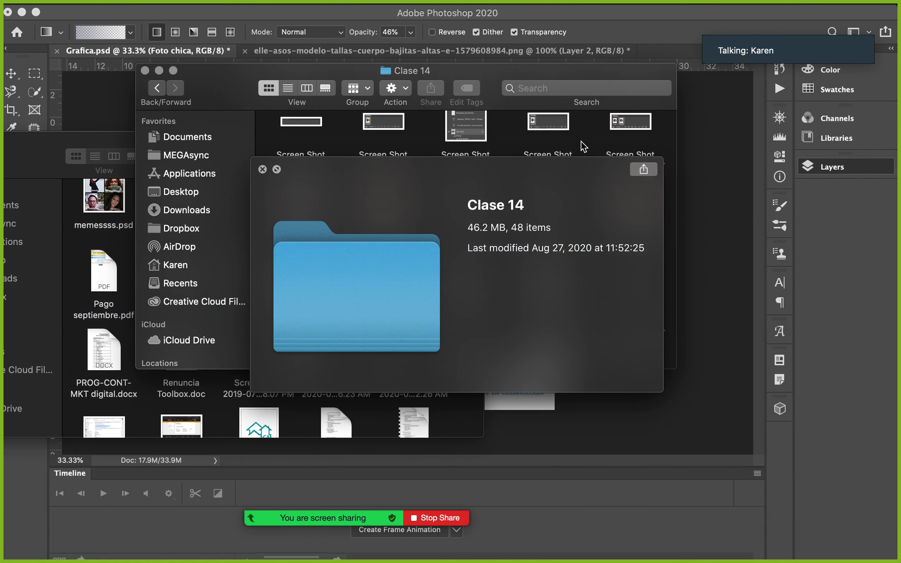
key("space")
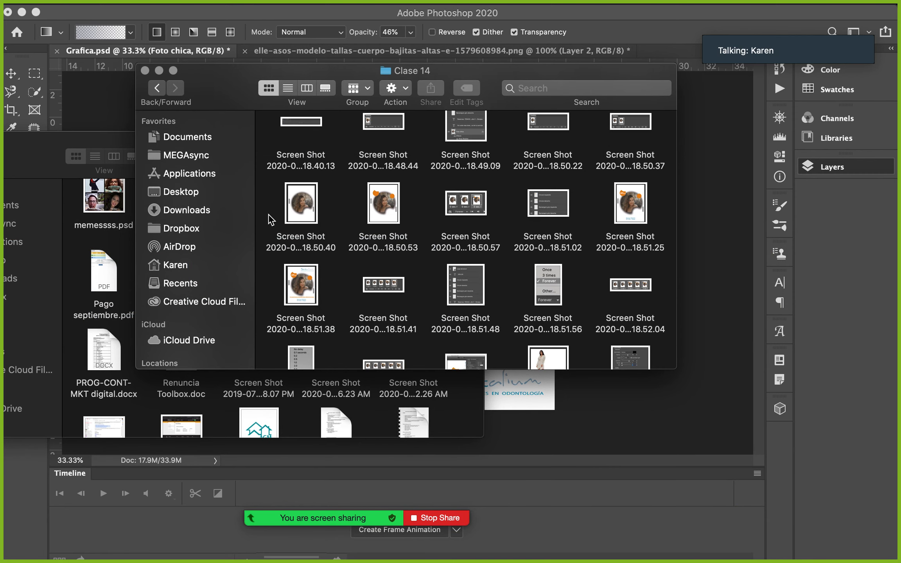
left_click(160, 71)
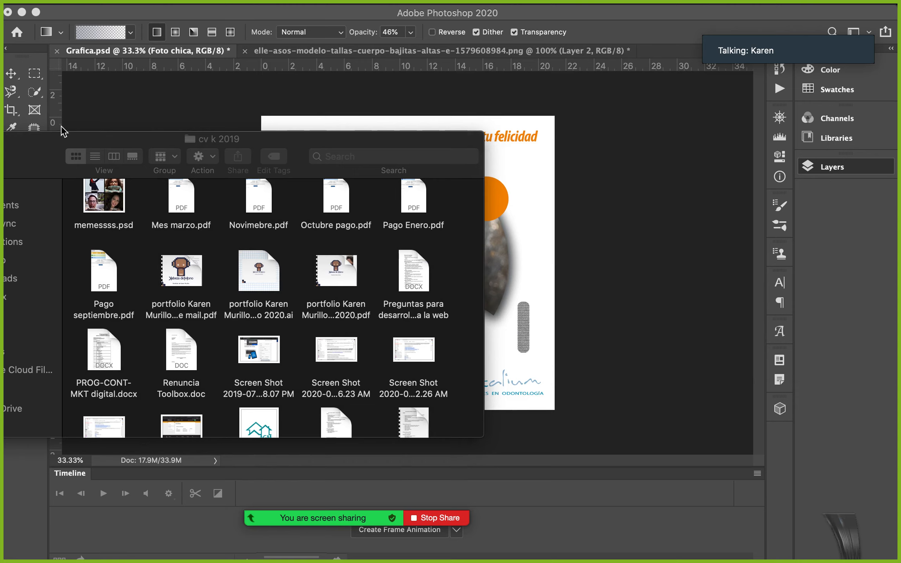
left_click_drag(41, 145, 258, 157)
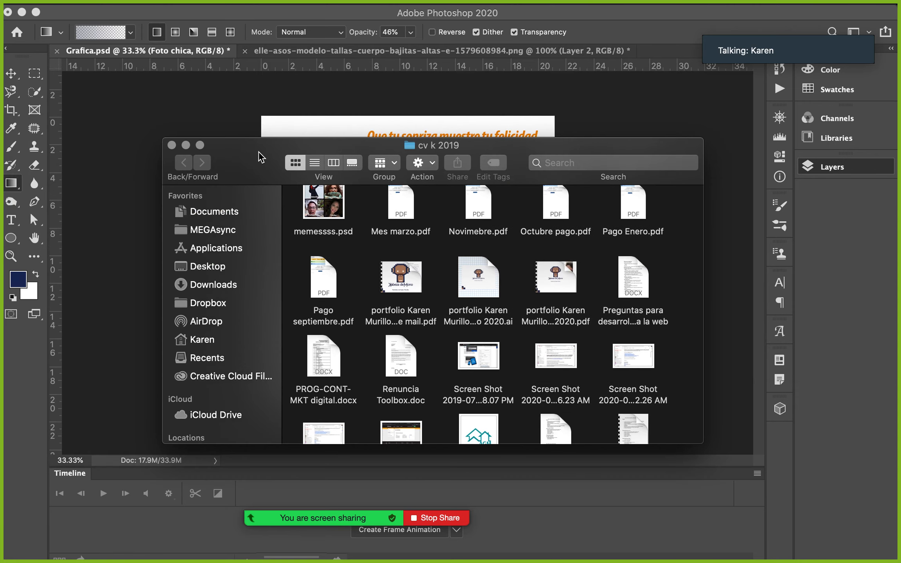
left_click(186, 145)
Step: Switch to the Clase 14 Photoshop Modulo 1 PDF in Preview and examine the flyer page and the following page in full screen
key("super+Tab")
key("super+Tab")
key("super+Tab")
key("super+Tab")
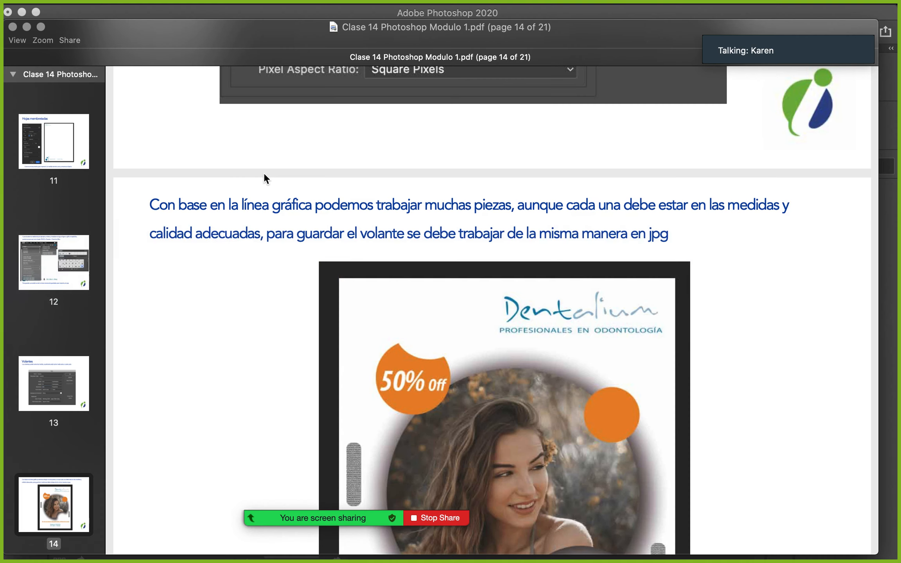
left_click(41, 26)
scroll(360, 303, "down", 3)
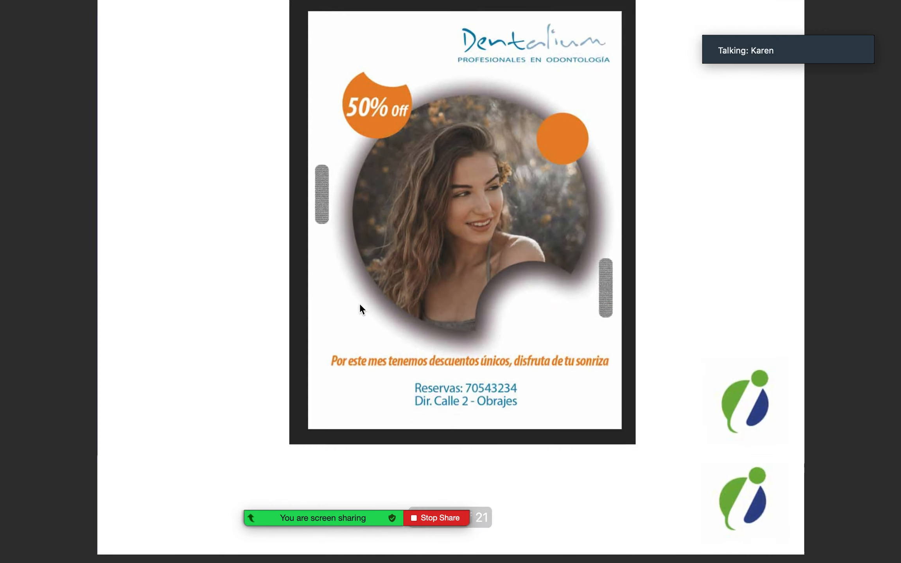
scroll(360, 305, "down", 5)
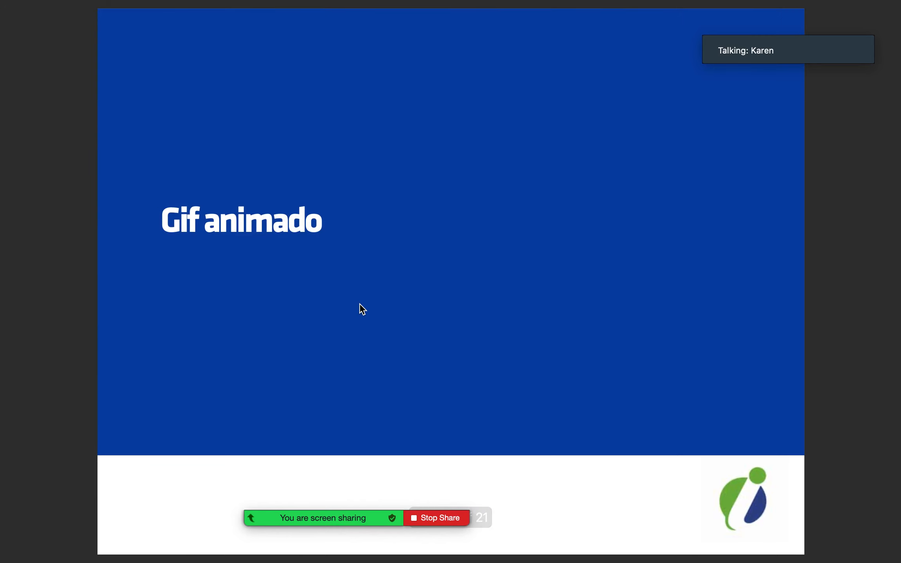
key("Escape")
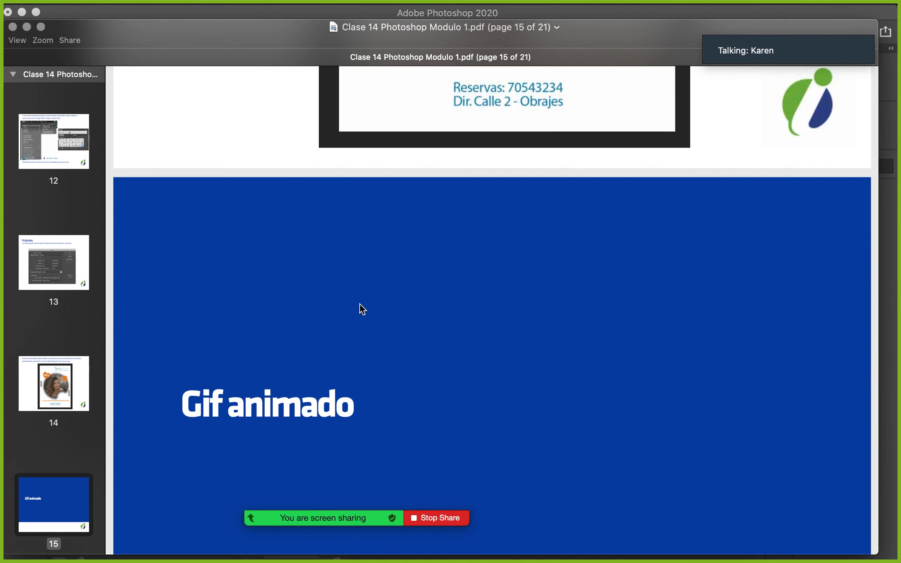
Step: Switch to the Práctica 26/08 submissions in Chrome, open the student's submission with three attachments, and view logo fotocopiadora jpg.jpg
mouse_move(856, 551)
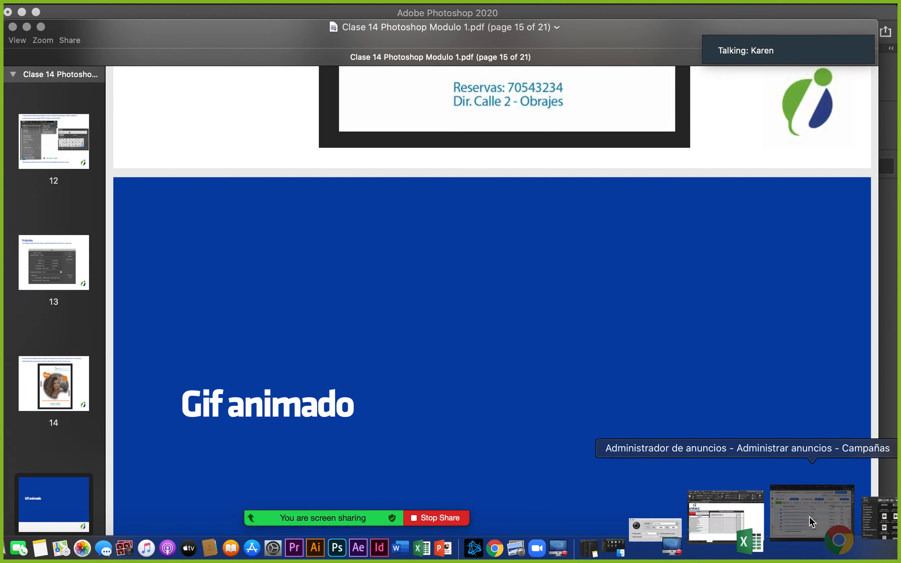
left_click(809, 516)
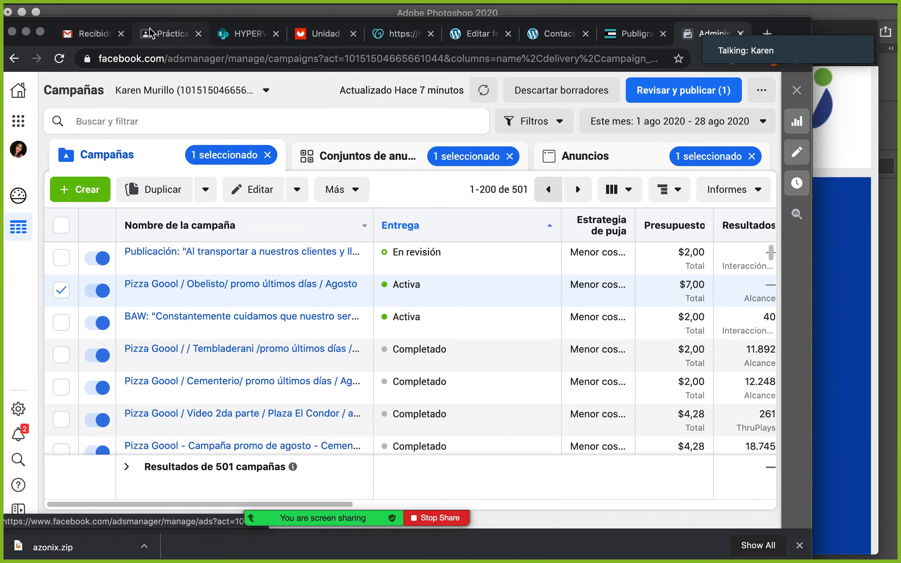
left_click(151, 33)
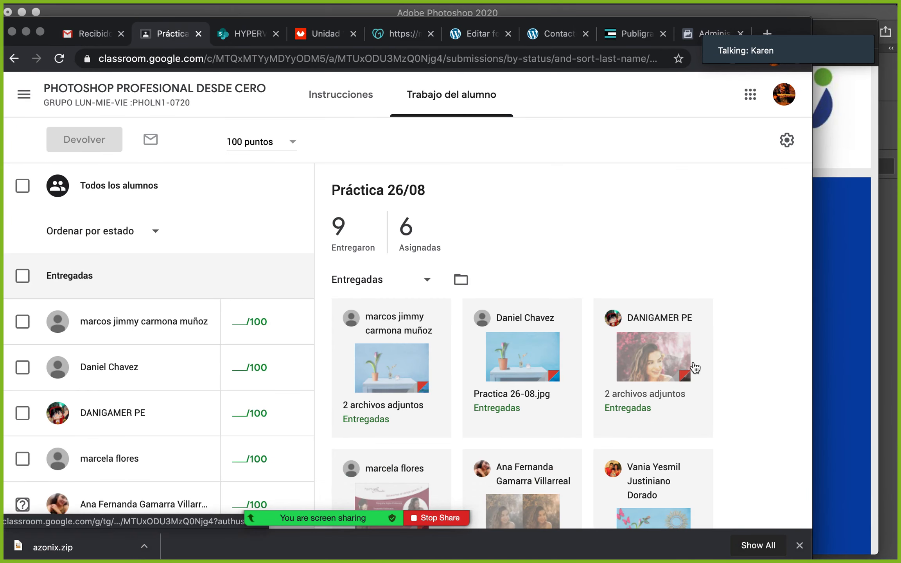
scroll(688, 366, "down", 4)
scroll(694, 368, "down", 2)
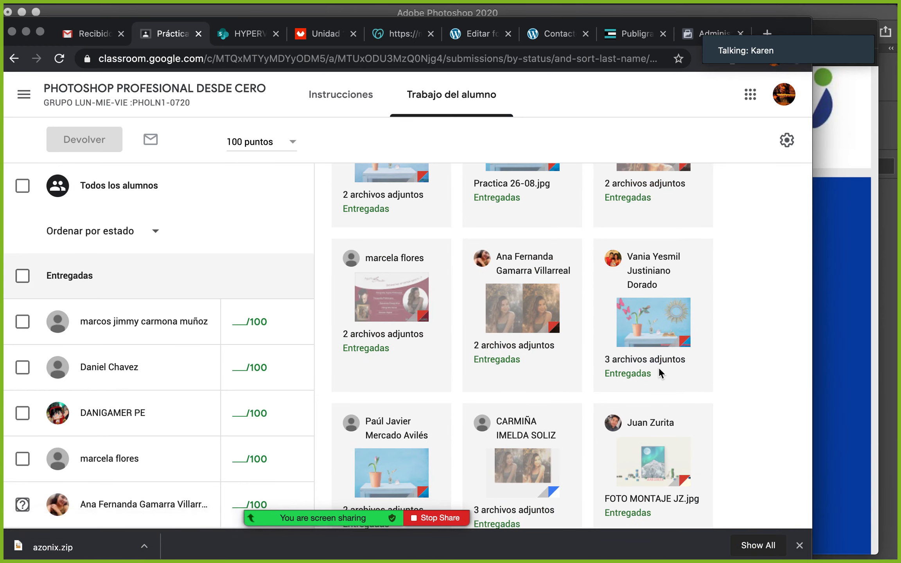
left_click(658, 359)
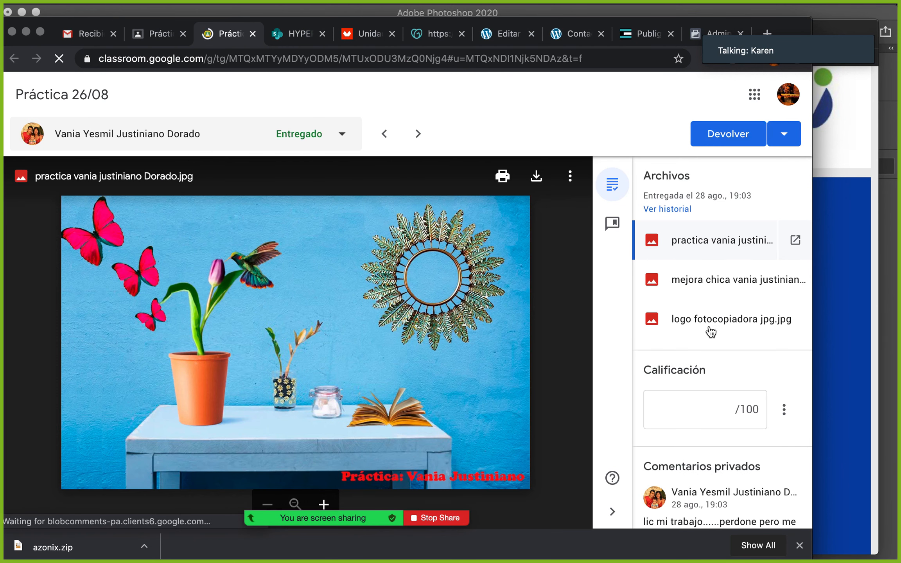
left_click(715, 331)
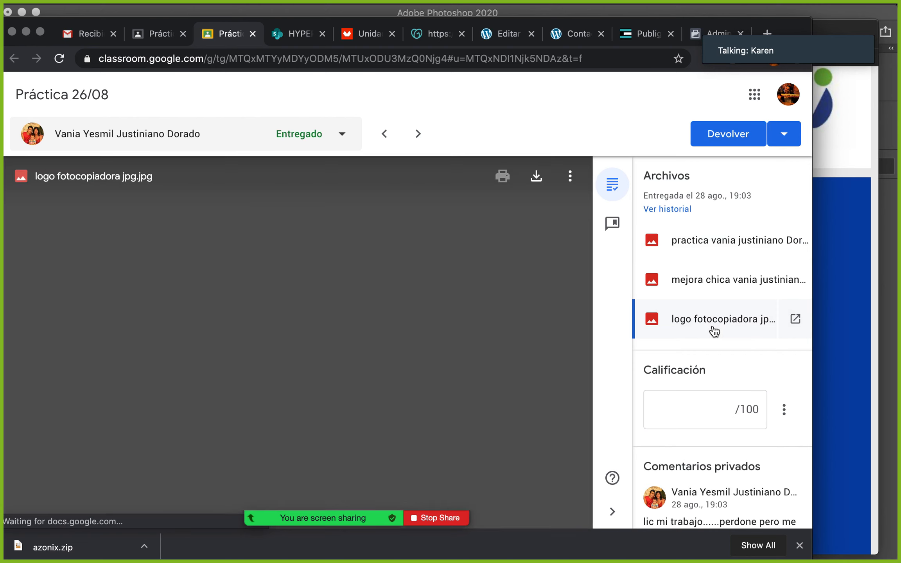
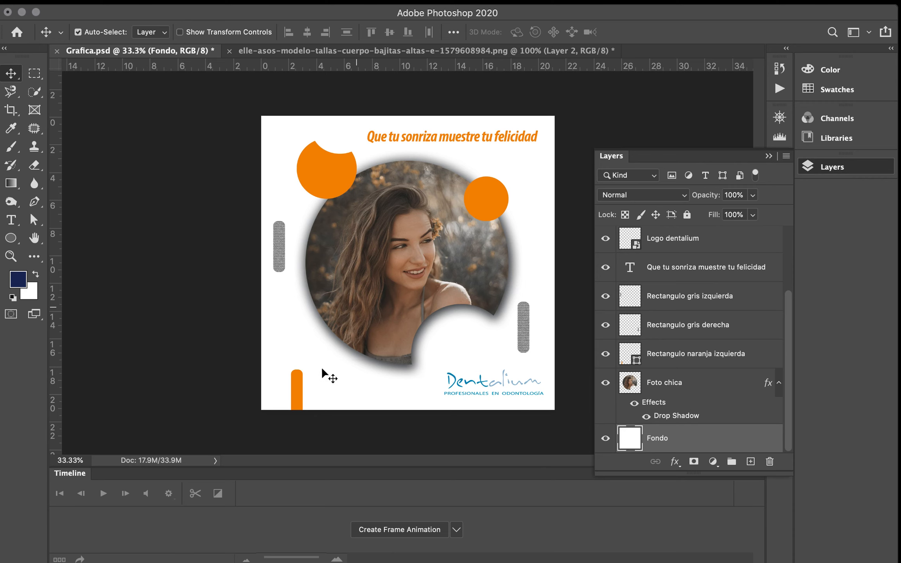
Step: Add the text "Gifty" above the orange rectangle in the Dentalium graphic and set its font to Amarillo Regular
key("t")
left_click(284, 354)
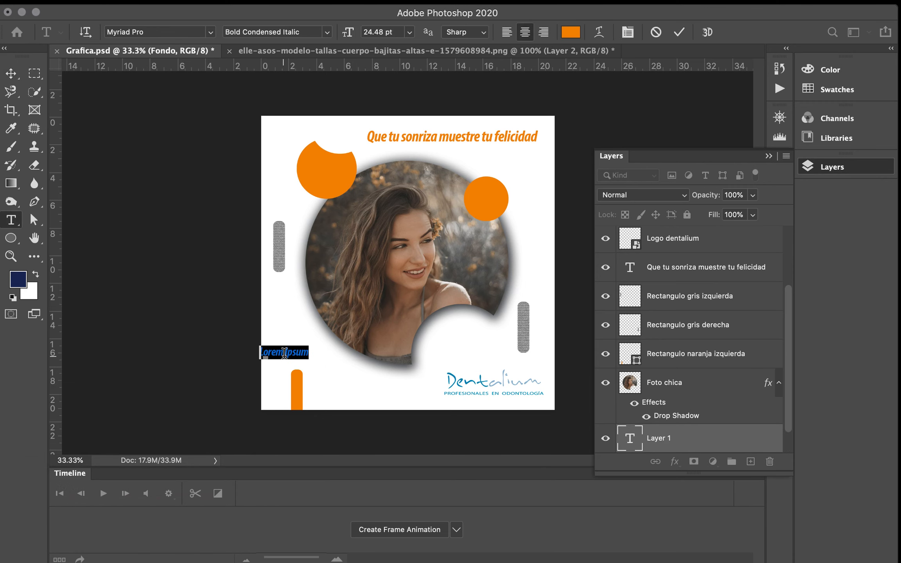
type("Gifty")
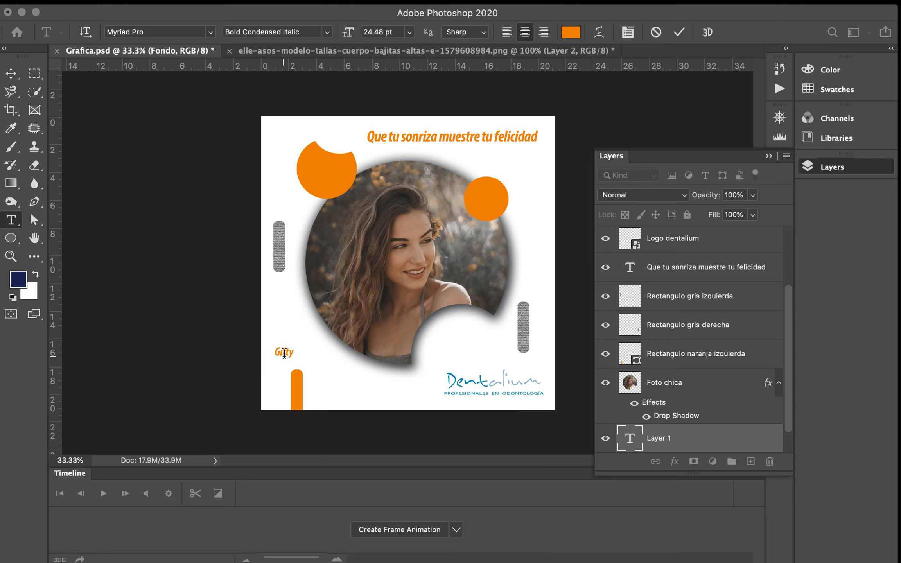
double_click(284, 352)
left_click(184, 31)
type("amari")
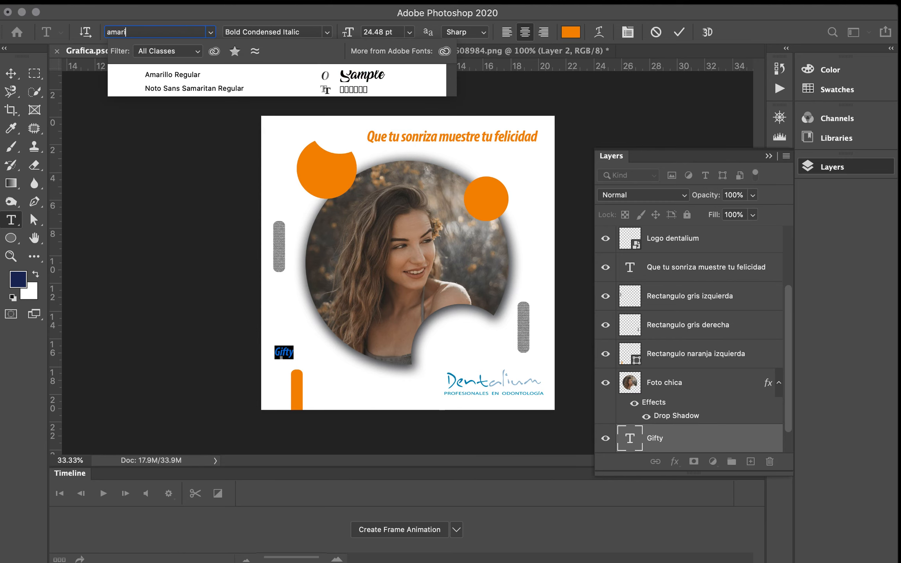
left_click(207, 74)
left_click(395, 331)
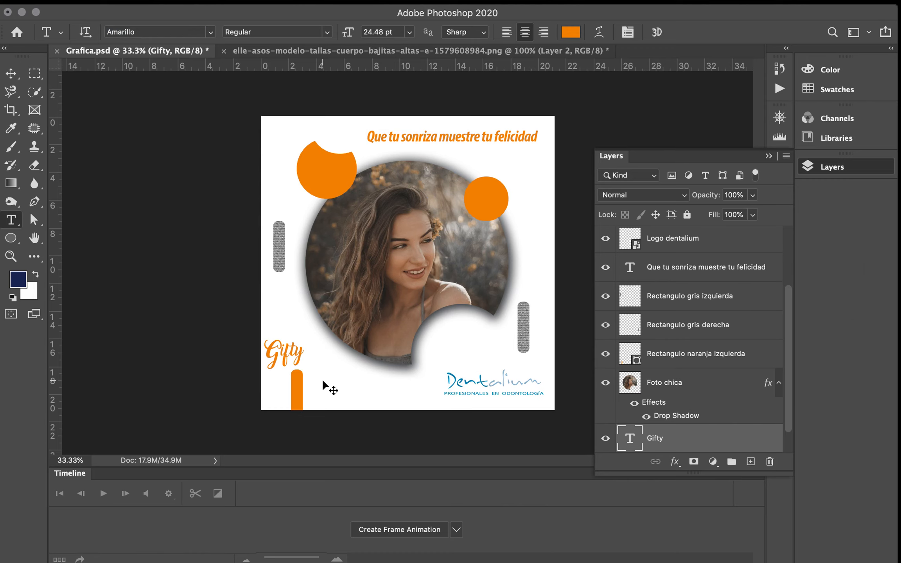
Step: Bring the student's logo submission in Chrome to the front, switch to Zoom, and share the desktop in the meeting again
key("super+Tab")
key("super+Tab")
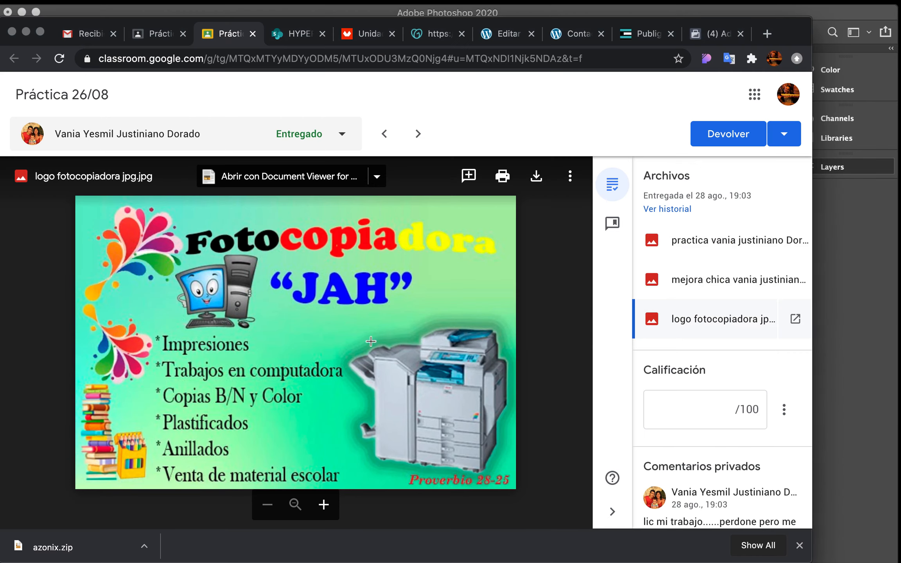
key("super+Tab")
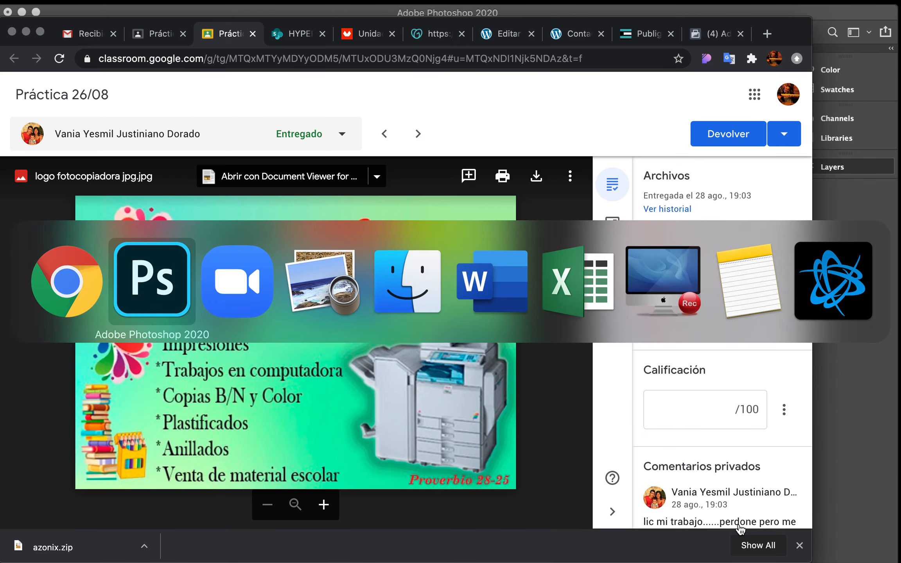
key("super+Tab")
left_click(401, 462)
left_click(770, 454)
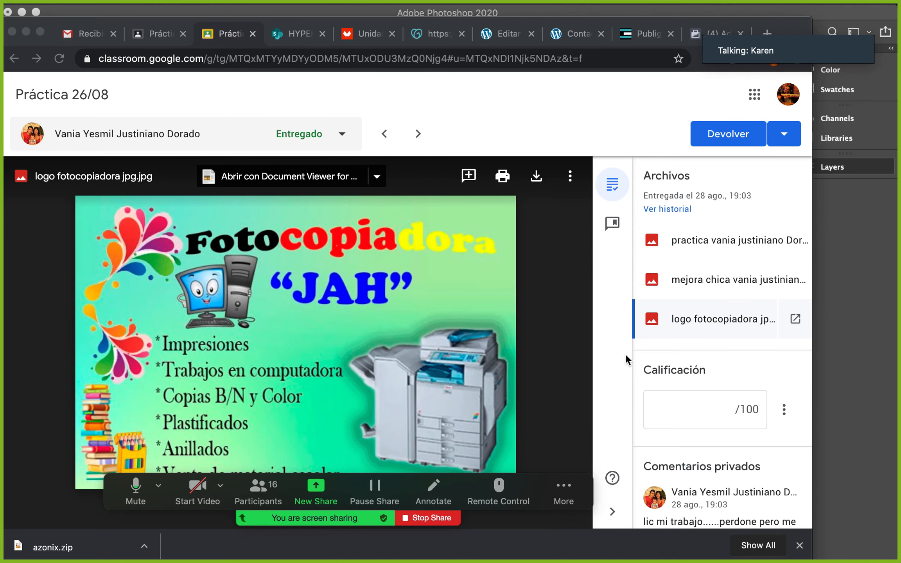
Step: Switch from Chrome to the Grafica.psd document in Photoshop and activate the Move tool
key("super+Tab")
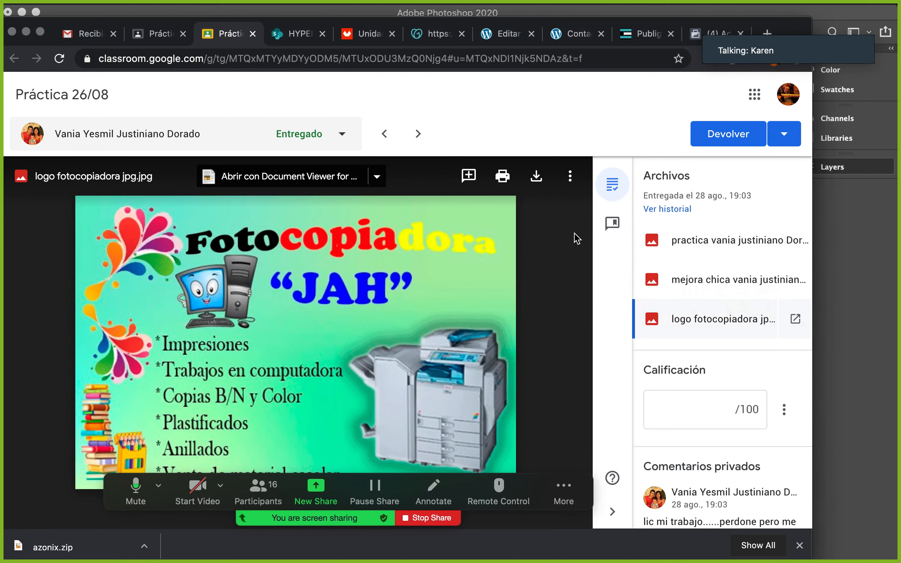
key("super+Tab")
key("super+Tab")
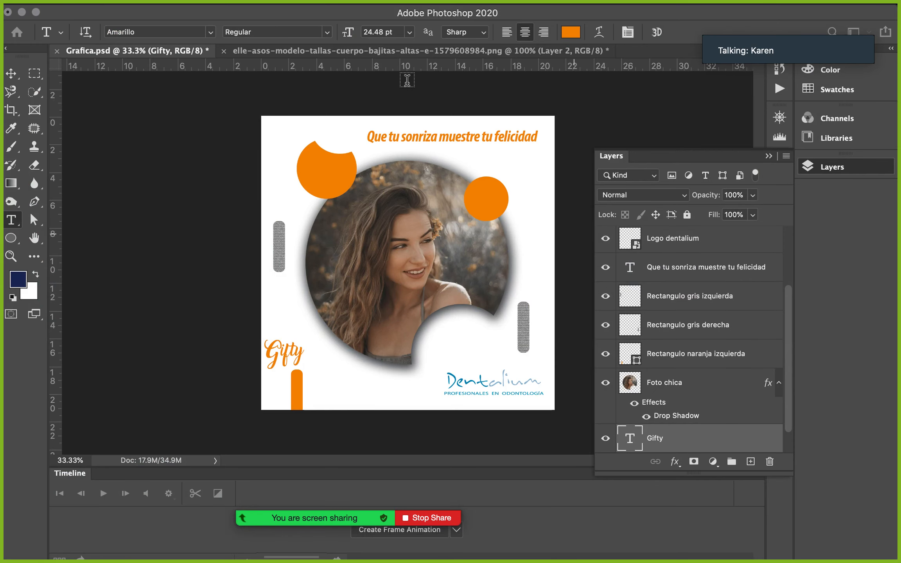
key("v")
Step: Switch back to Chrome, search Google for "What font is" in a new tab, and look over the search results
key("super+Tab")
key("super+Tab")
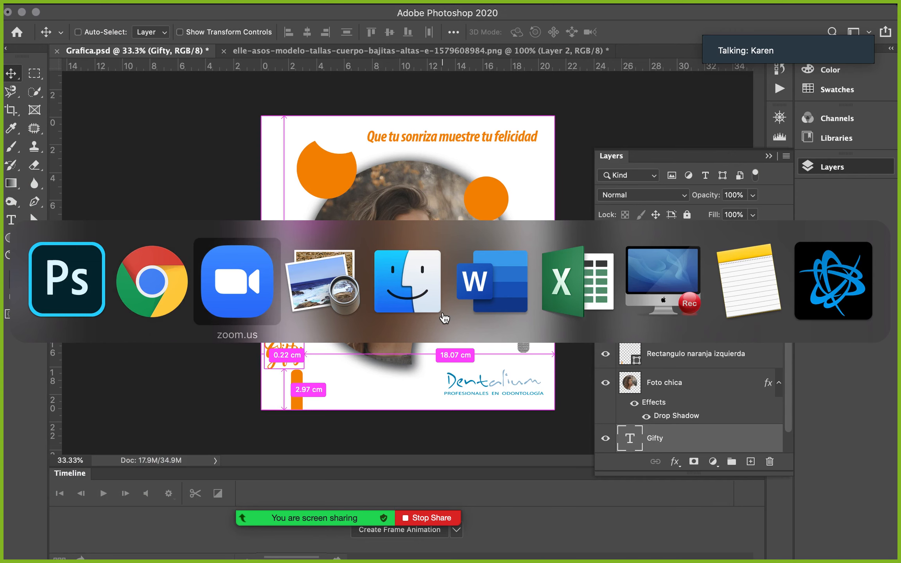
key("super+Tab")
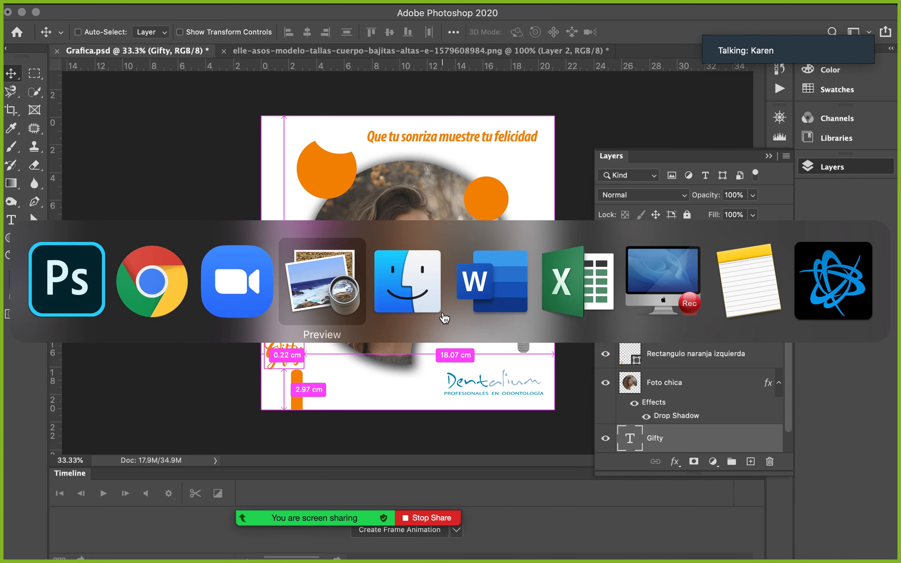
left_click(154, 270)
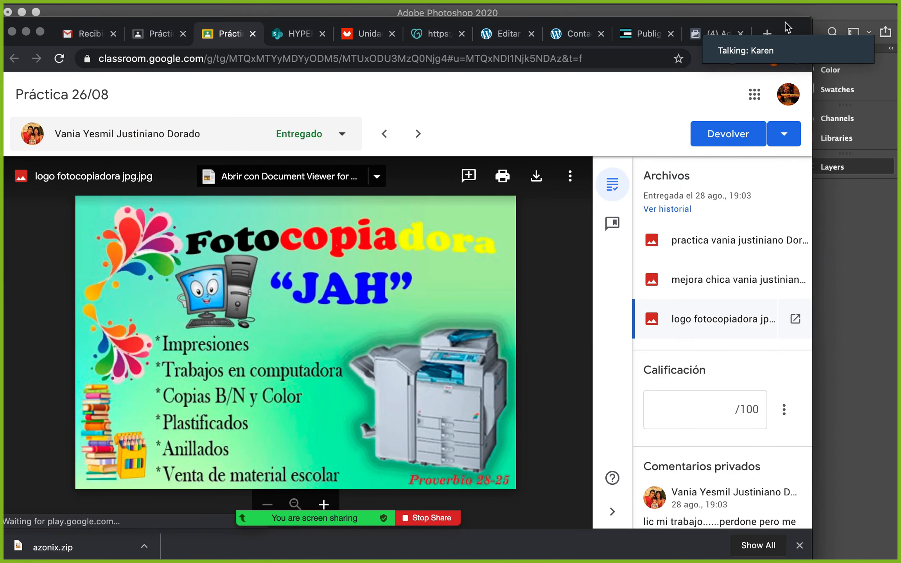
left_click(767, 31)
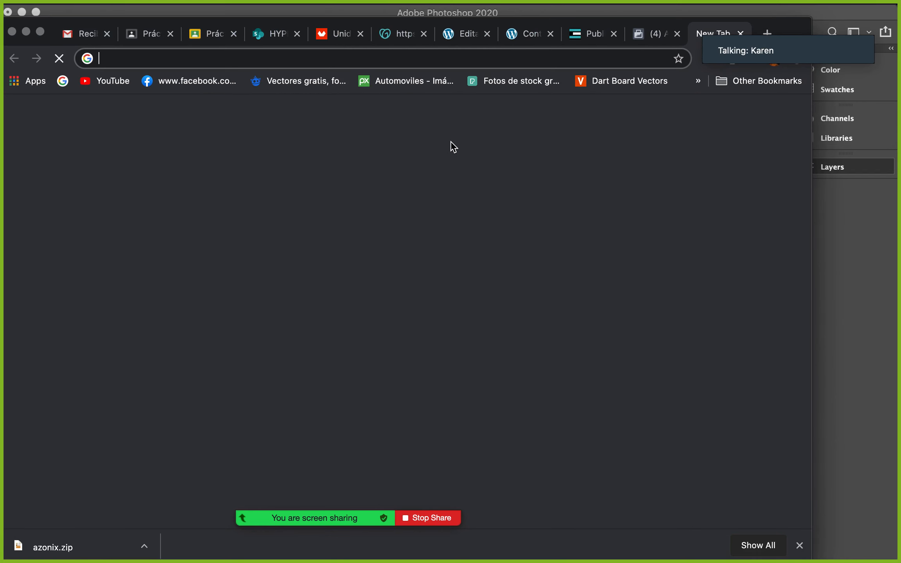
type("What")
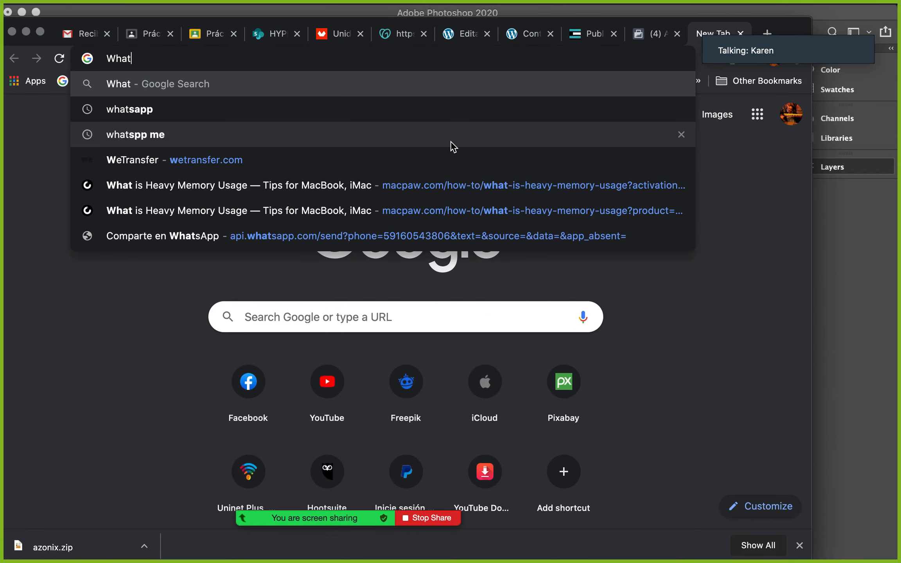
type(" font is")
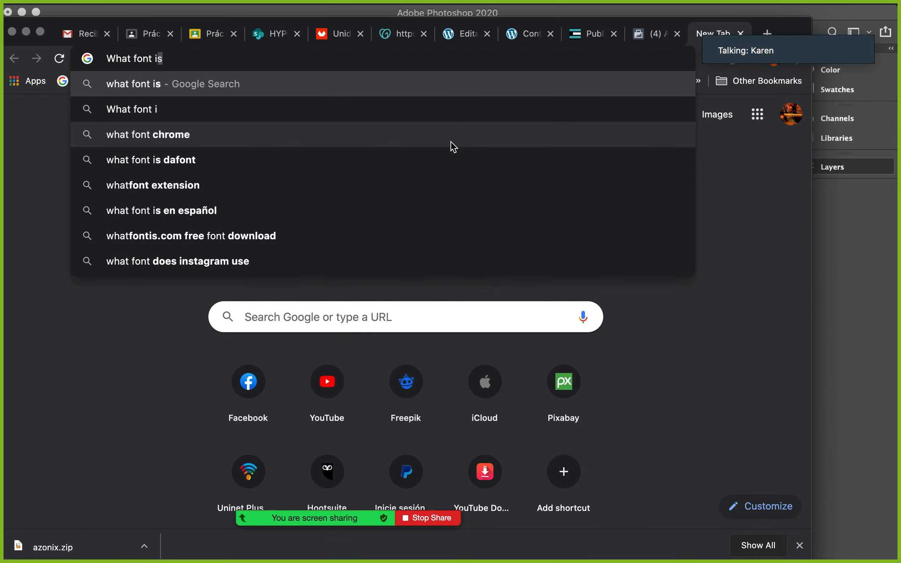
key("Return")
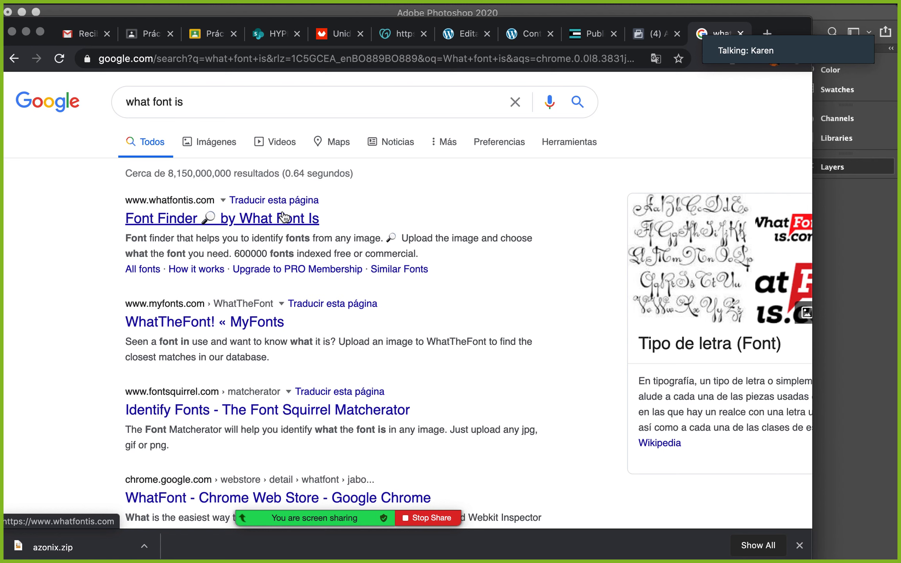
scroll(439, 371, "down", 2)
scroll(439, 371, "up", 2)
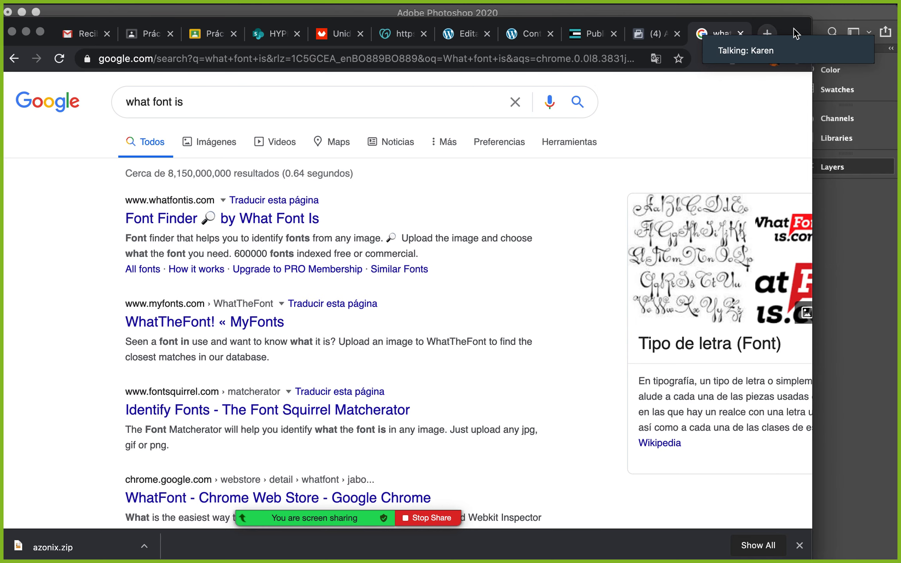
Step: Discard the extra blank browser tab and dismiss the downloads bar, keeping the font search results open
left_click(765, 30)
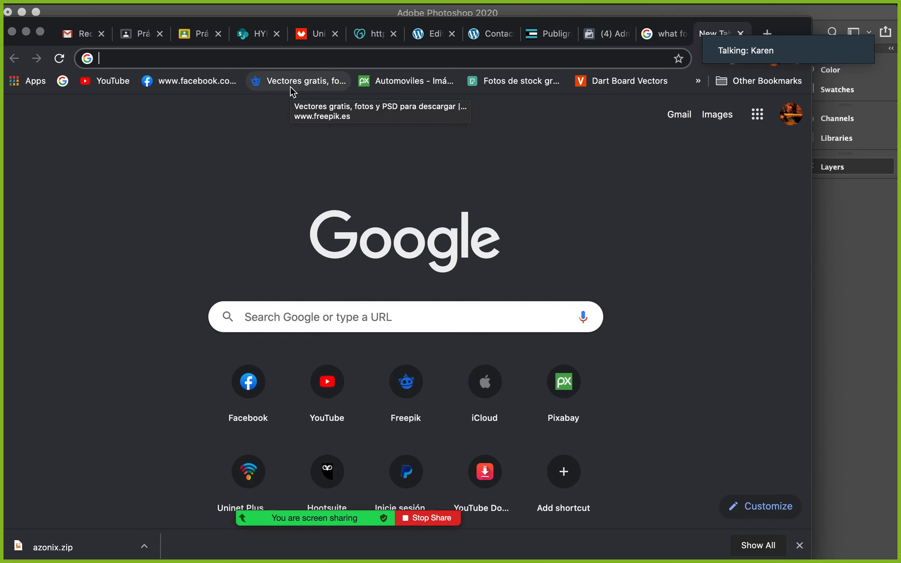
left_click(739, 33)
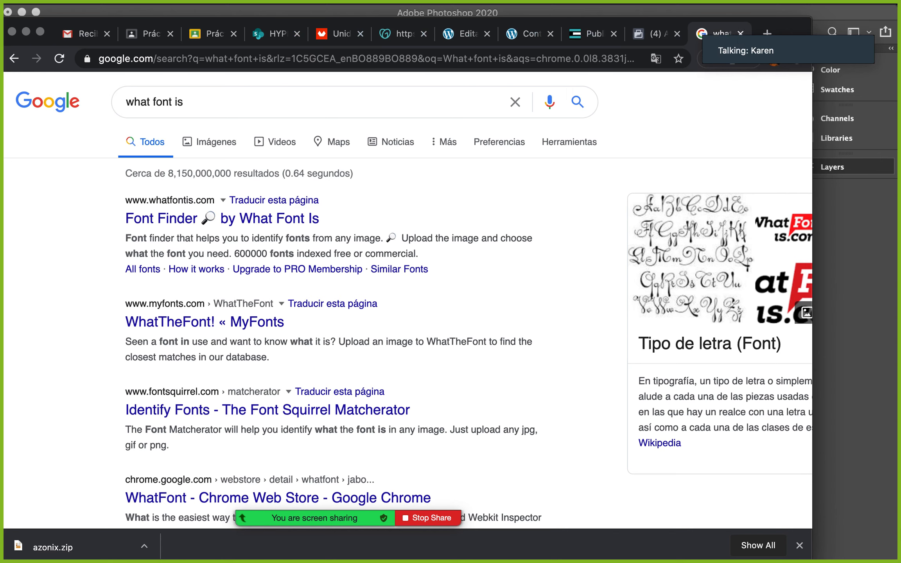
left_click(800, 545)
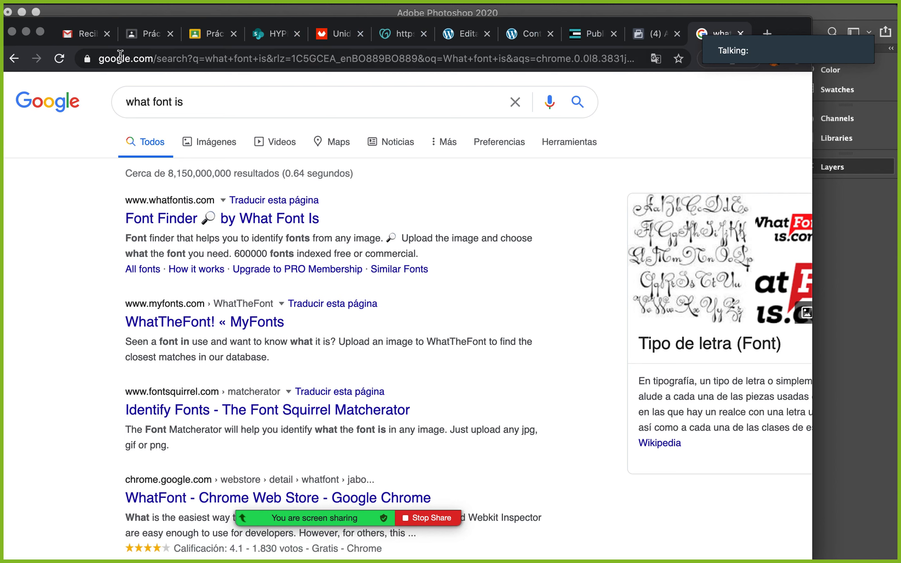
Step: Minimize Chrome and move the "Gifty" text in Photoshop between the orange rectangle and the Dentalium logo
left_click(26, 32)
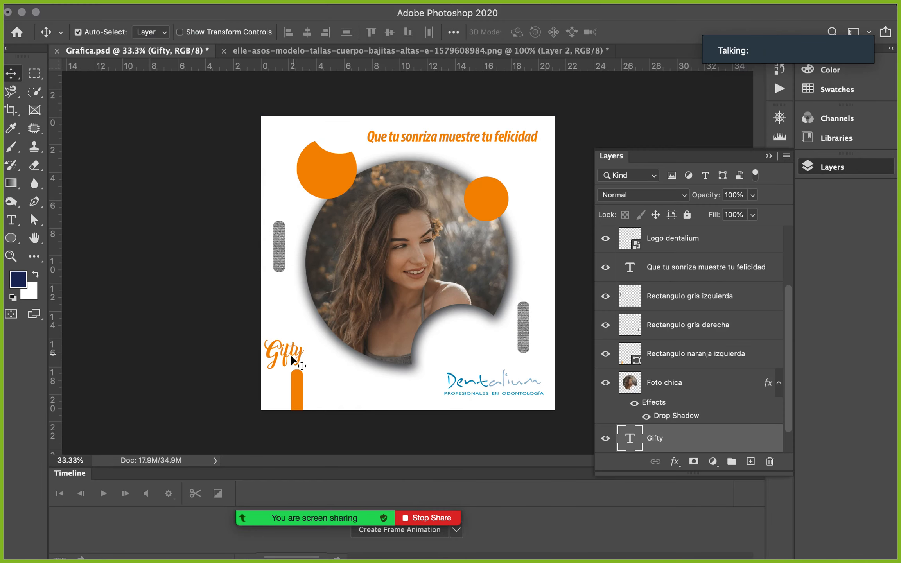
left_click_drag(291, 356, 369, 424)
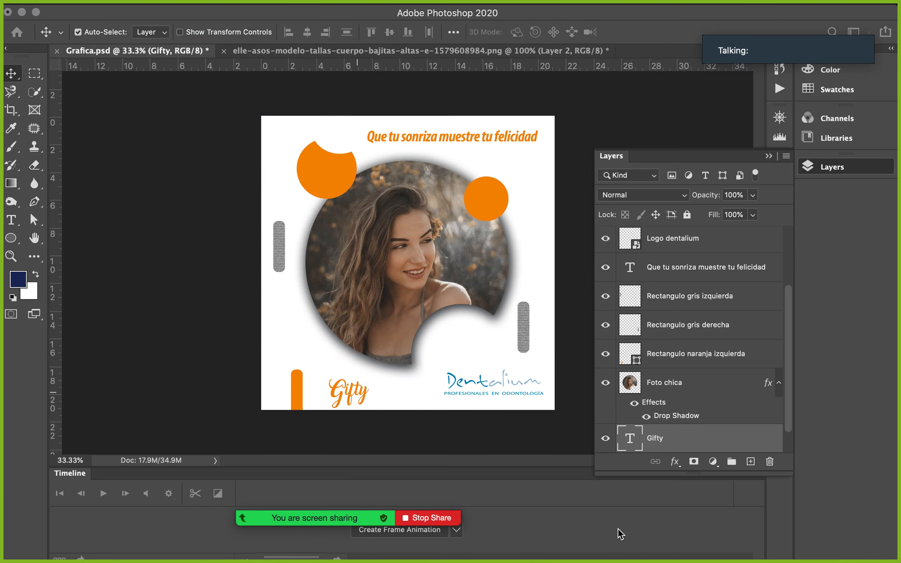
Step: Minimize Photoshop and examine the "Gif animado" page and the following timeline page of the class PDF in full screen
mouse_move(584, 557)
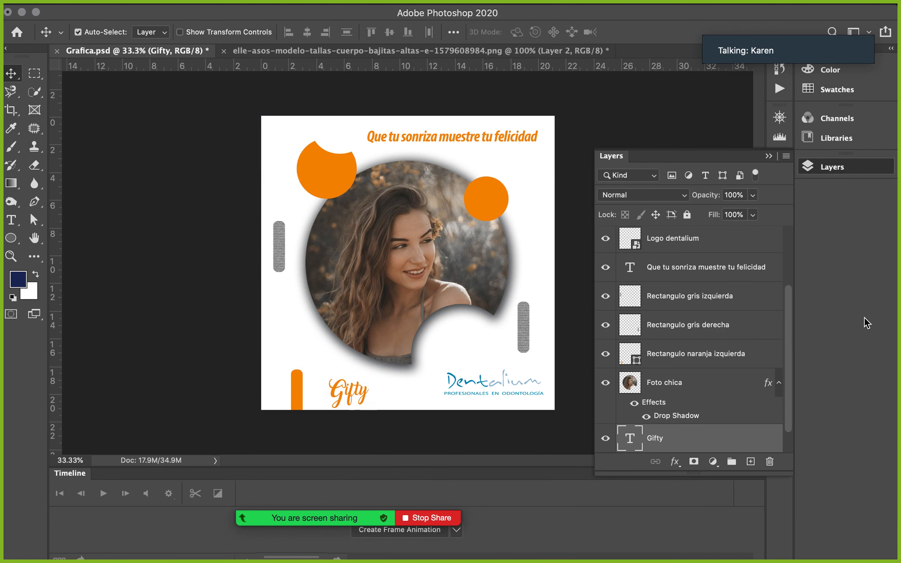
left_click(21, 14)
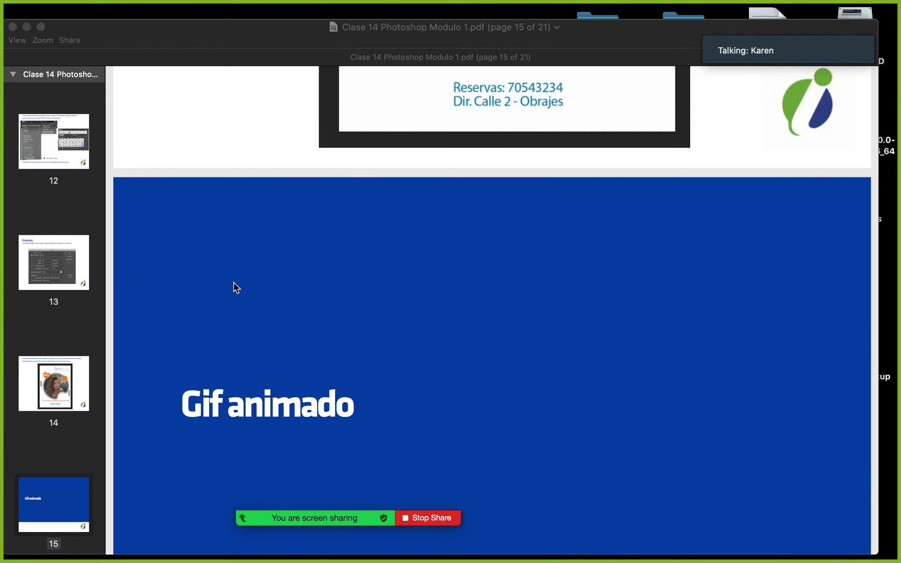
mouse_move(567, 3)
left_click(41, 27)
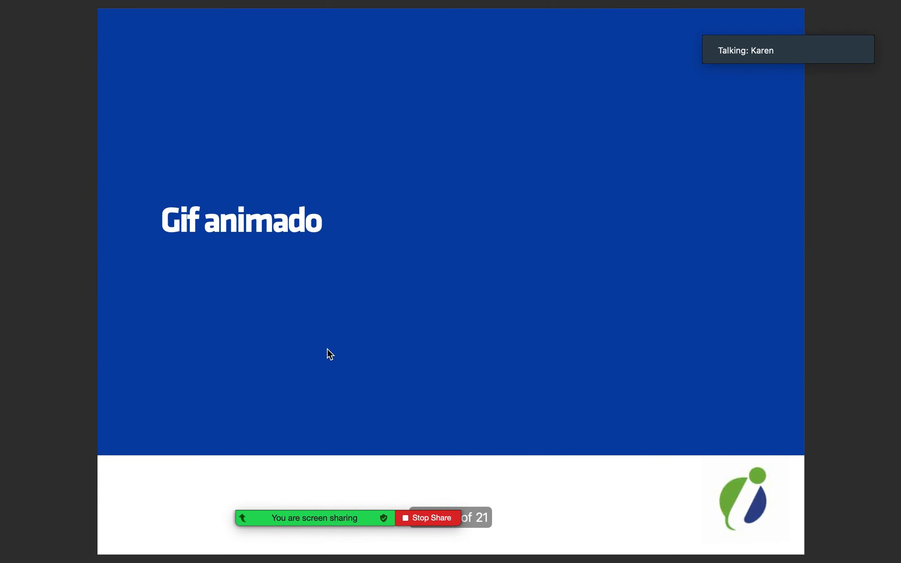
key("Down")
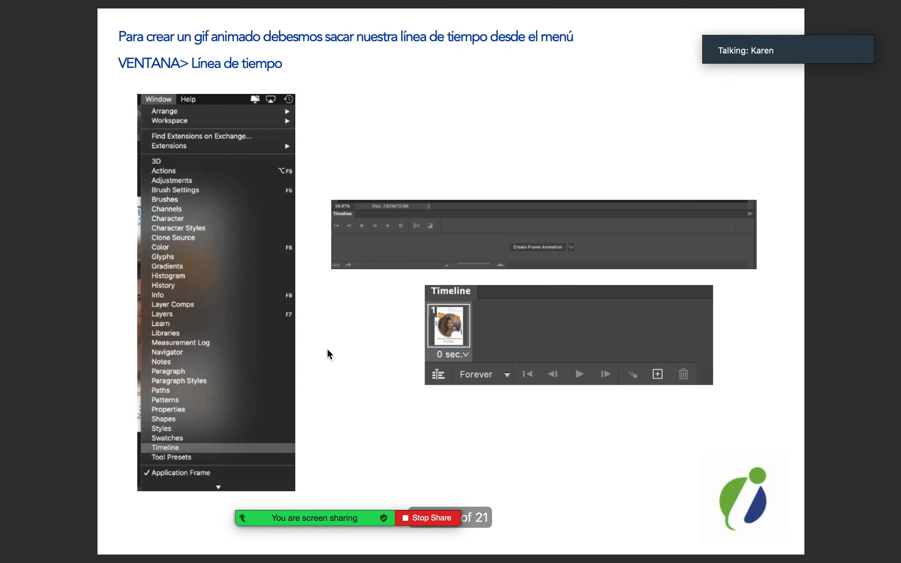
key("Up")
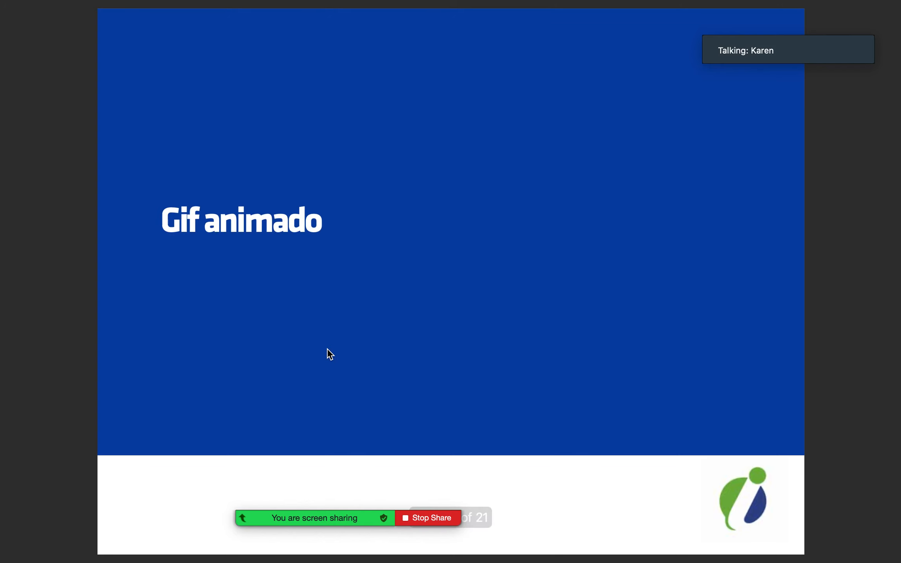
key("Escape")
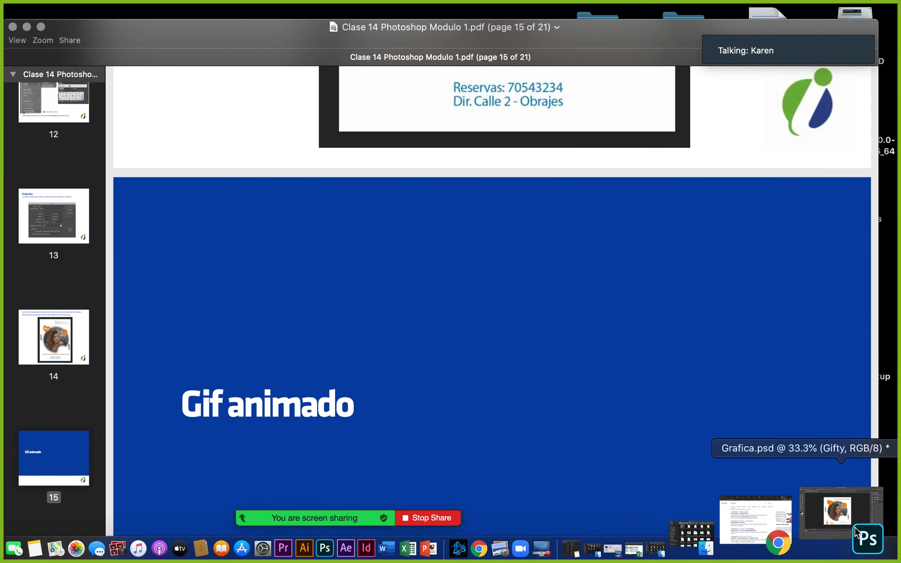
Step: Restore the Grafica.psd window in Photoshop and point out Timeline in the list of available panels
left_click(776, 520)
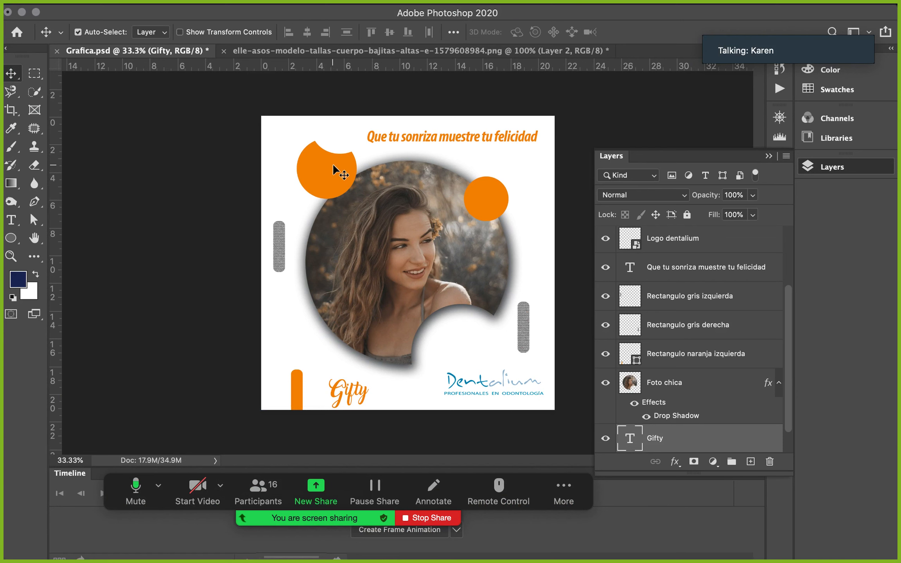
mouse_move(423, 6)
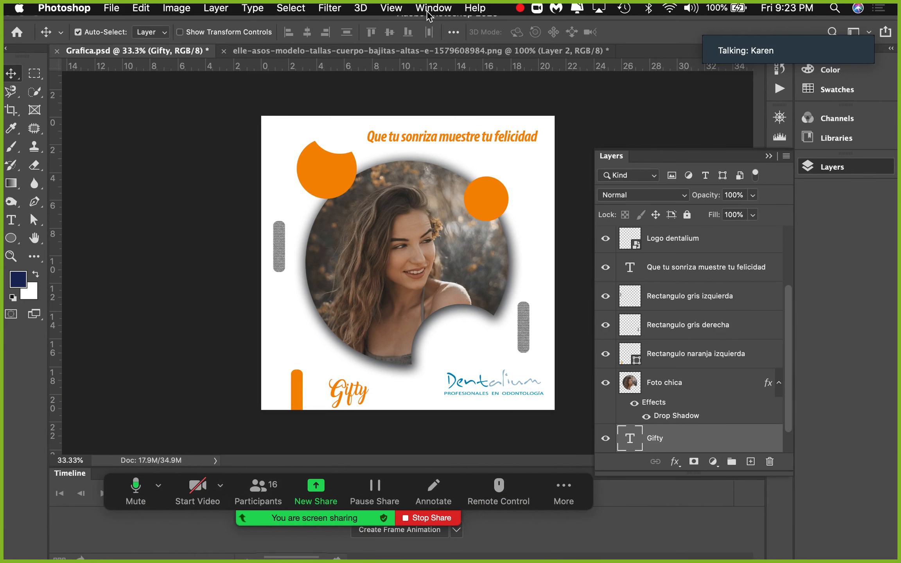
left_click(432, 8)
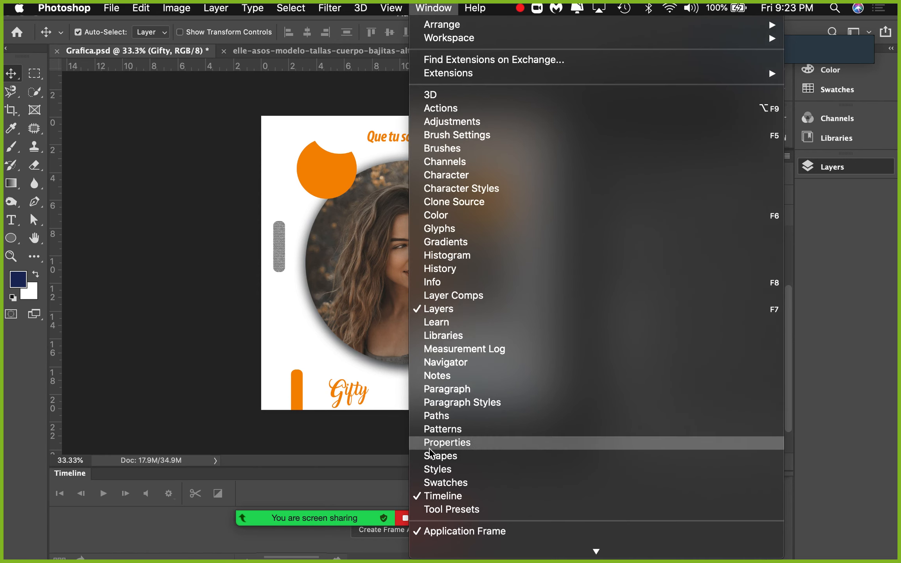
left_click(461, 496)
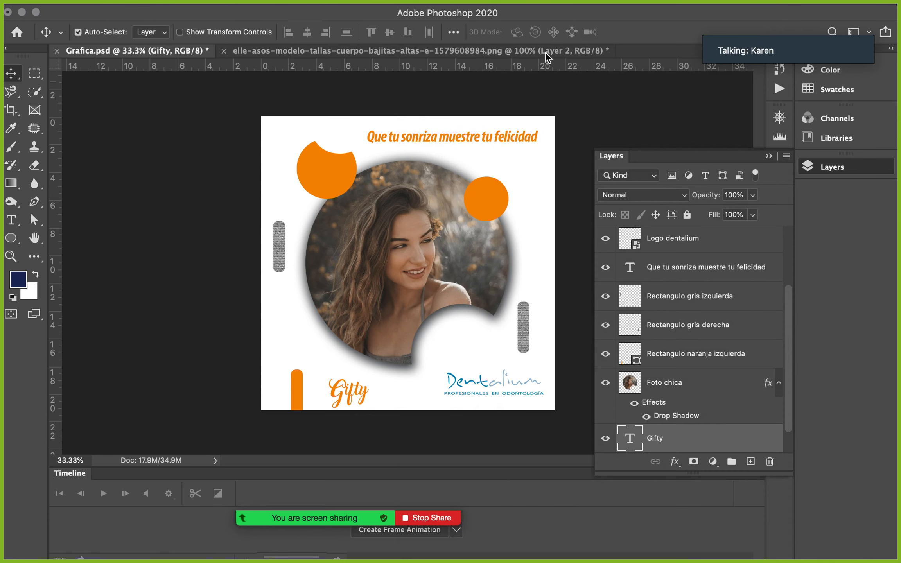
Step: Shift the Photoshop window slightly up and move the Zoom sharing bar to the canvas's upper edge, uncovering Create Frame Animation
left_click(651, 12)
left_click_drag(650, 12, 653, 8)
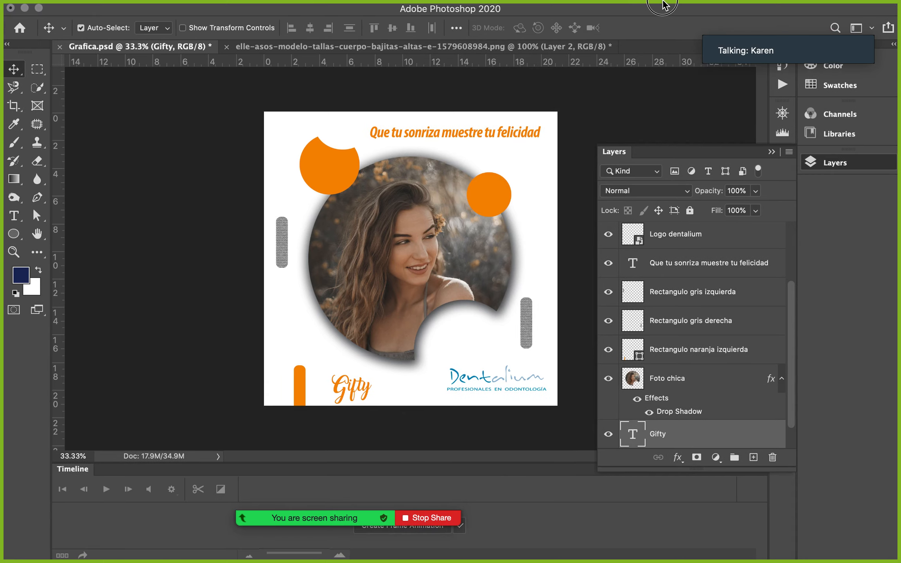
mouse_move(386, 526)
left_click_drag(342, 522, 411, 112)
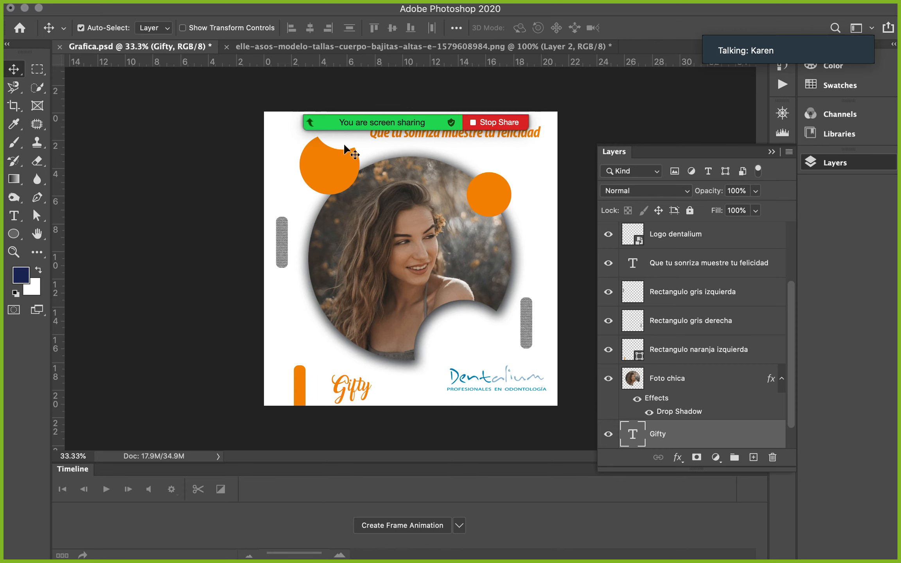
Step: Minimize Photoshop and view PDF page 16, on opening the timeline for an animated GIF, in full screen
left_click(24, 8)
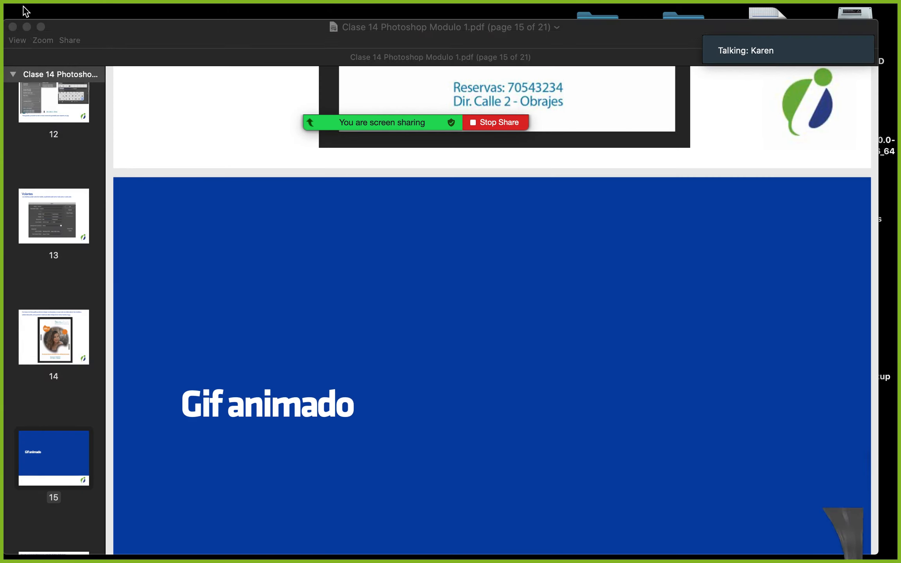
left_click(41, 26)
key("Right")
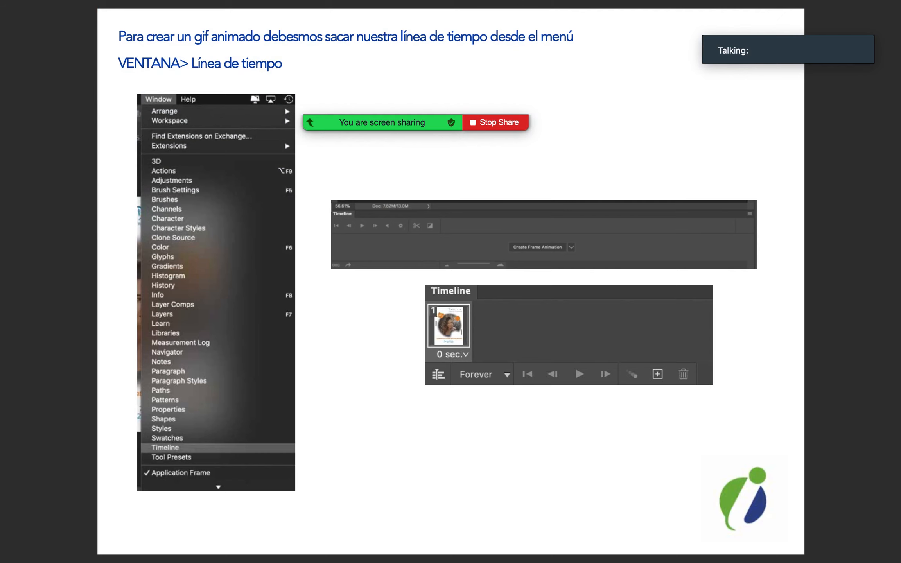
key("Escape")
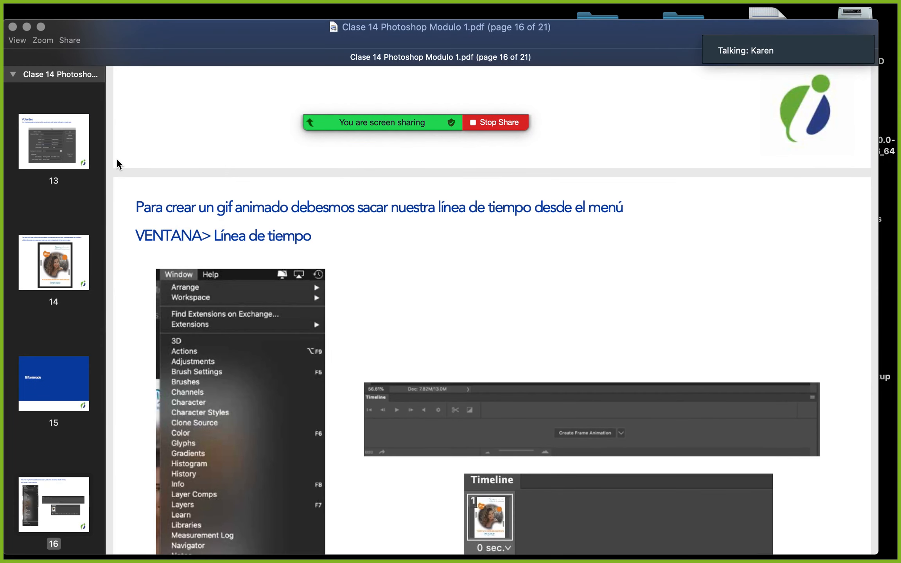
Step: Minimize the class PDF and restore the Clase 14 folder window in Finder
key("super+Tab")
key("super+Tab")
key("super+Tab")
key("super+Tab")
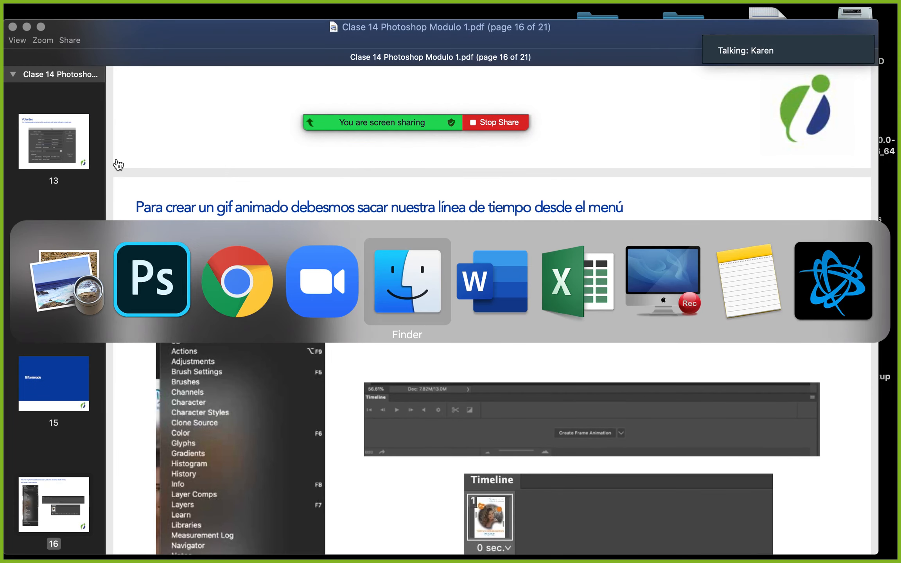
left_click(26, 27)
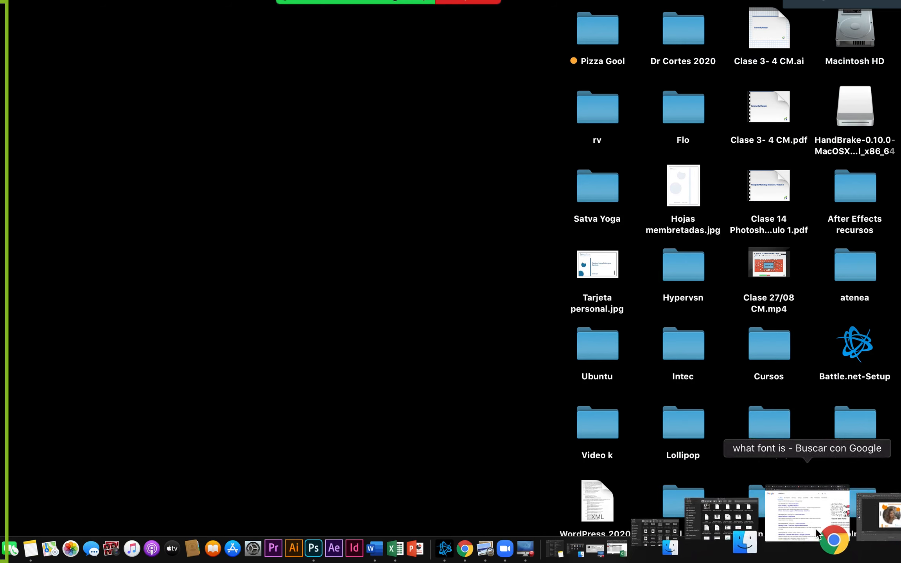
left_click(798, 530)
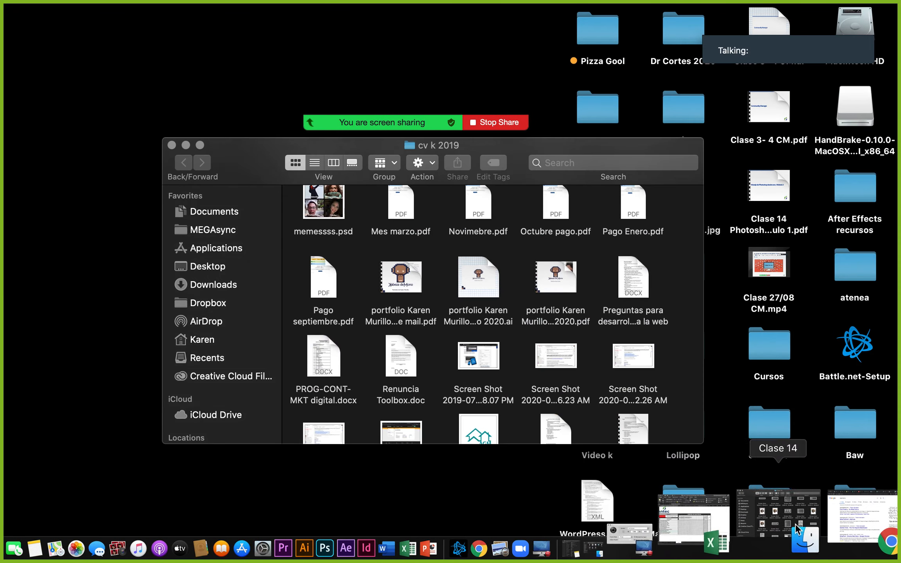
Step: Open Volante-.gif from the Clase 14 folder in Adobe Photoshop 2020, assigning the working RGB profile Adobe RGB (1998)
scroll(446, 308, "down", 2)
scroll(446, 307, "down", 10)
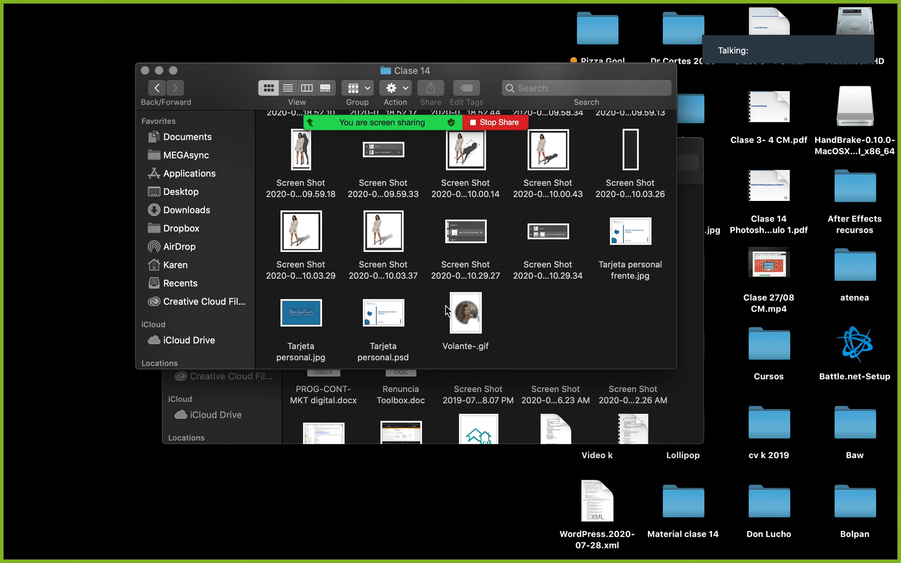
left_click(467, 306)
right_click(468, 306)
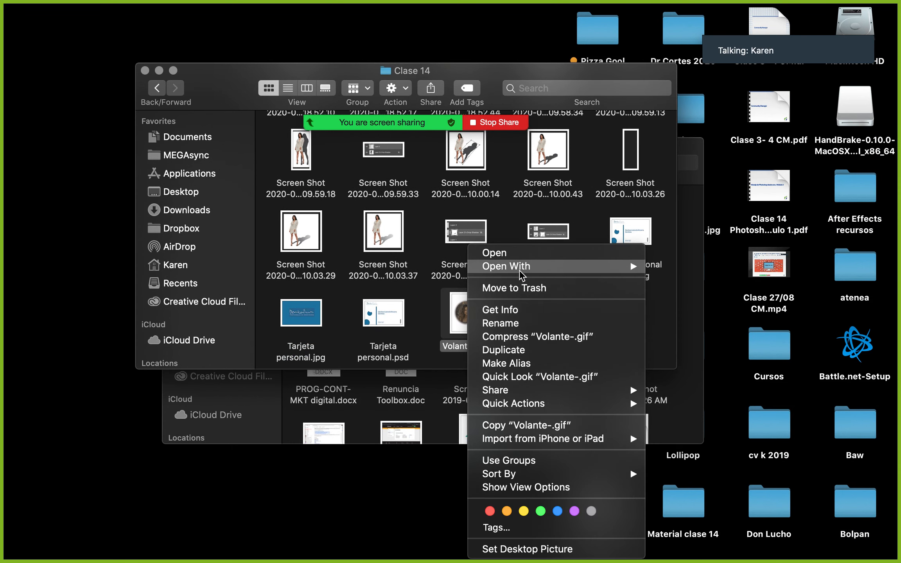
mouse_move(614, 266)
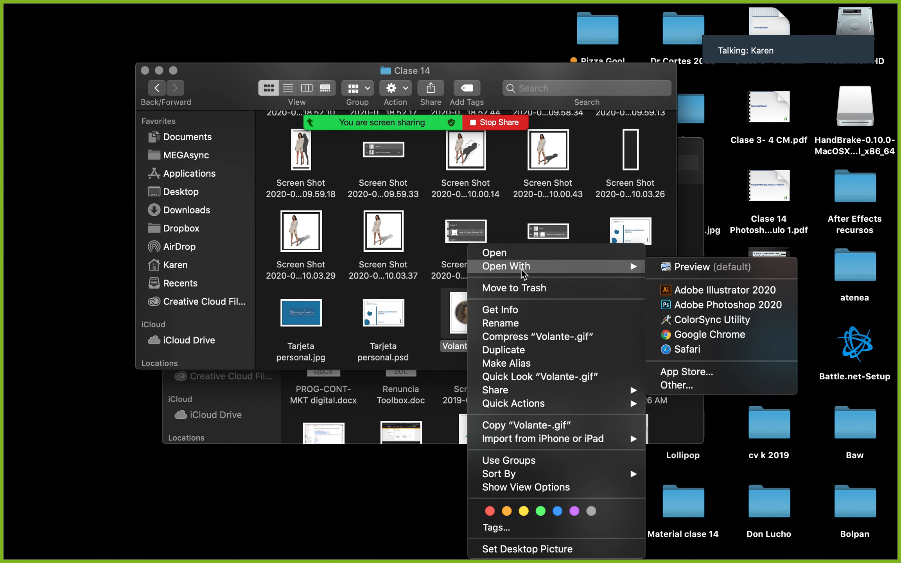
left_click(686, 305)
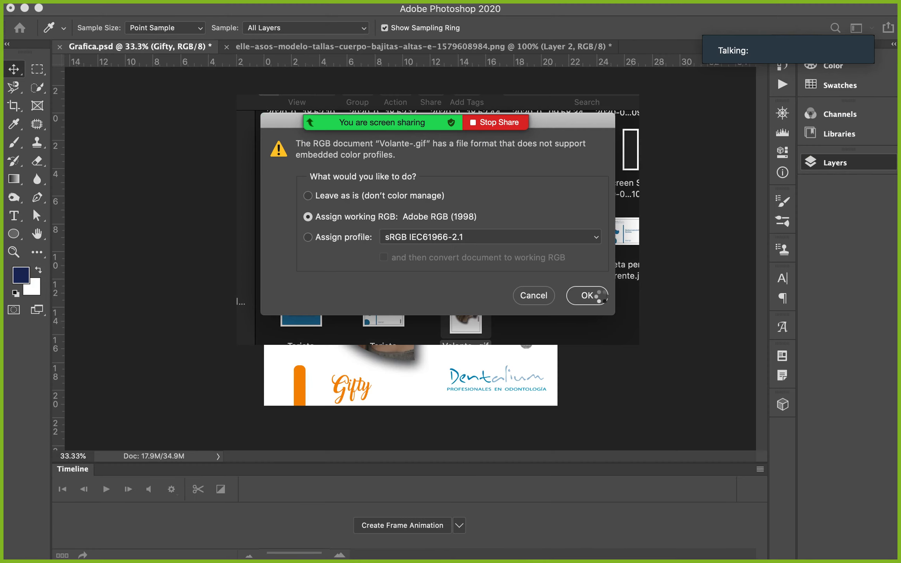
left_click(602, 301)
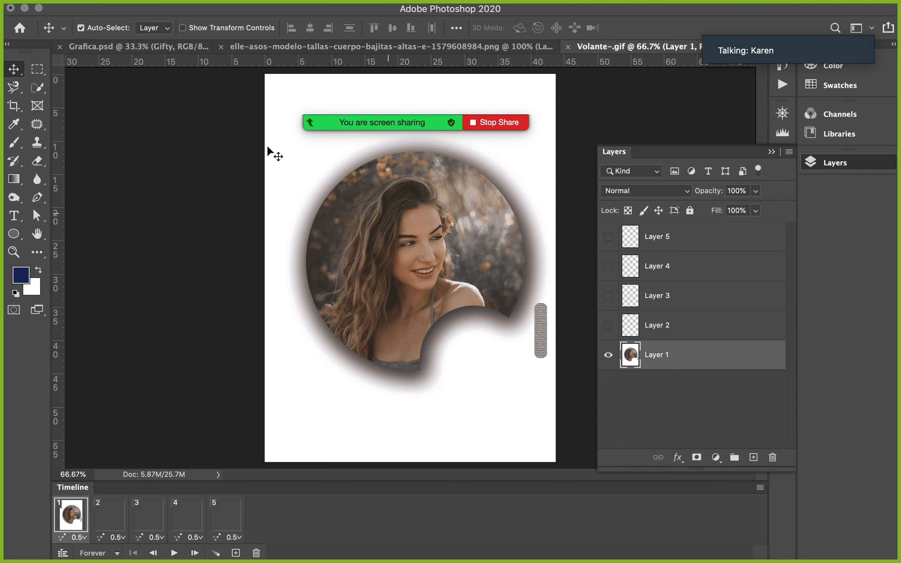
Step: Close the elle-asos model PNG and Grafica.psd without saving changes, keeping only Volante-.gif open
left_click(221, 48)
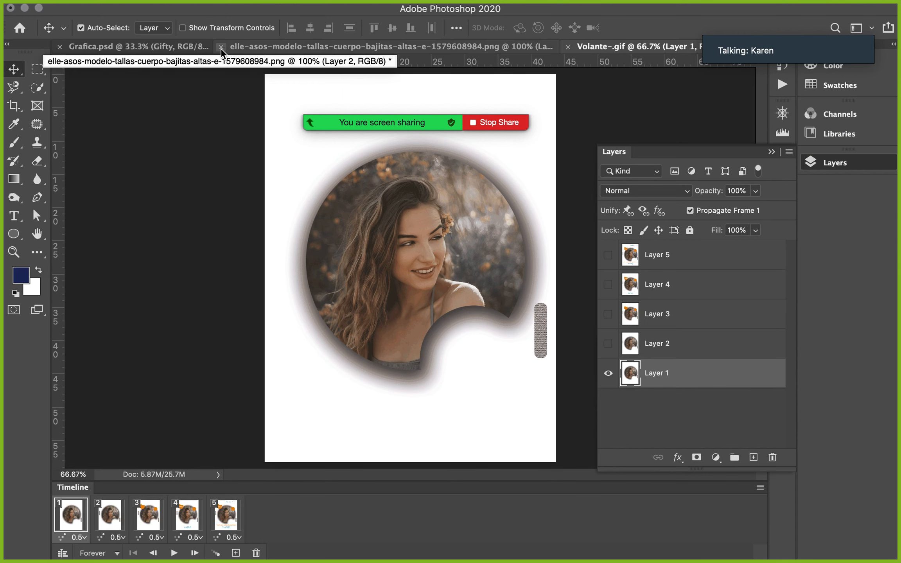
left_click(378, 199)
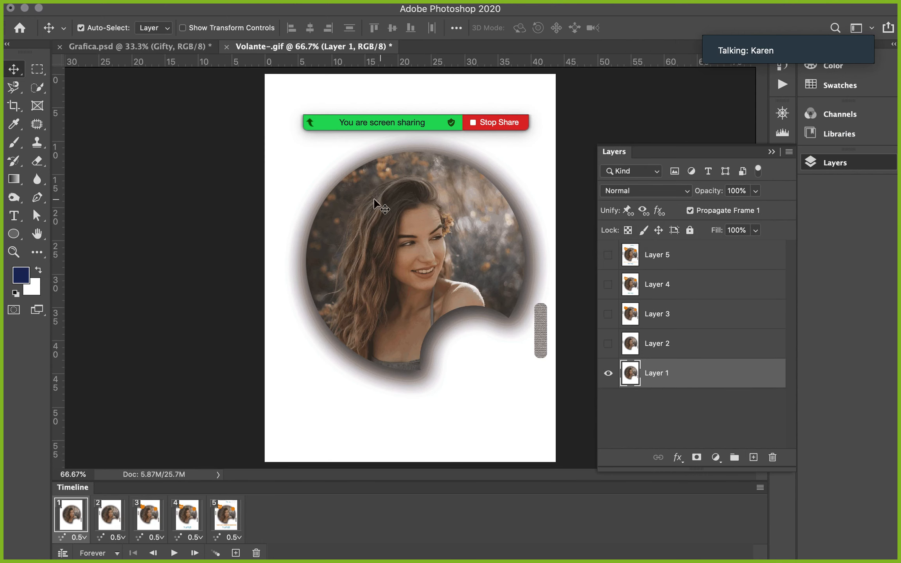
left_click(59, 47)
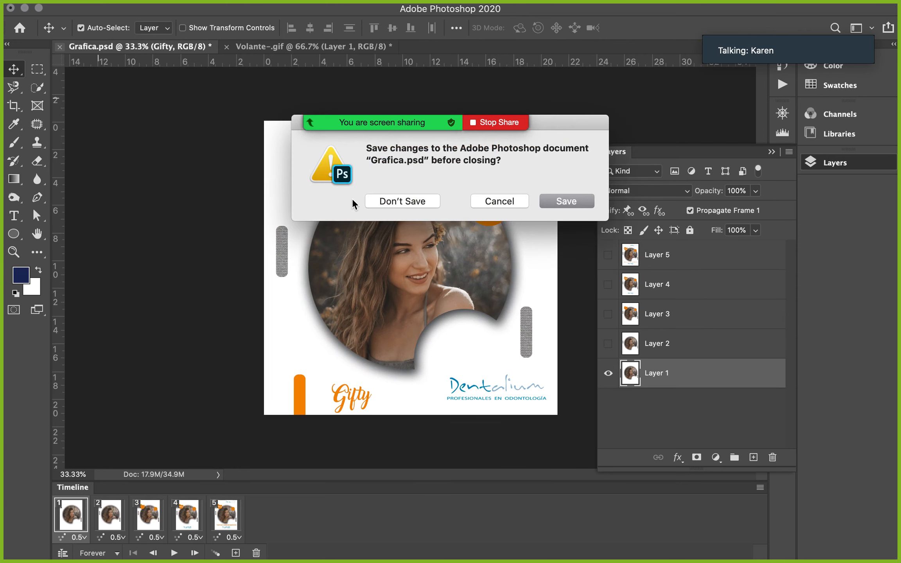
left_click(393, 202)
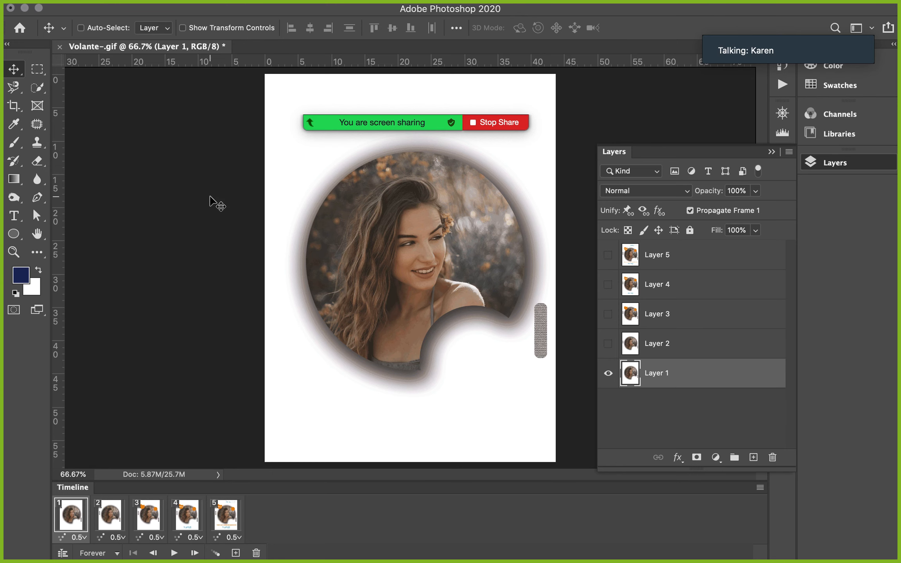
Step: Create a new document from the recent 1200 x 1200 px, 150 ppi preset in RGB Color
key("super+n")
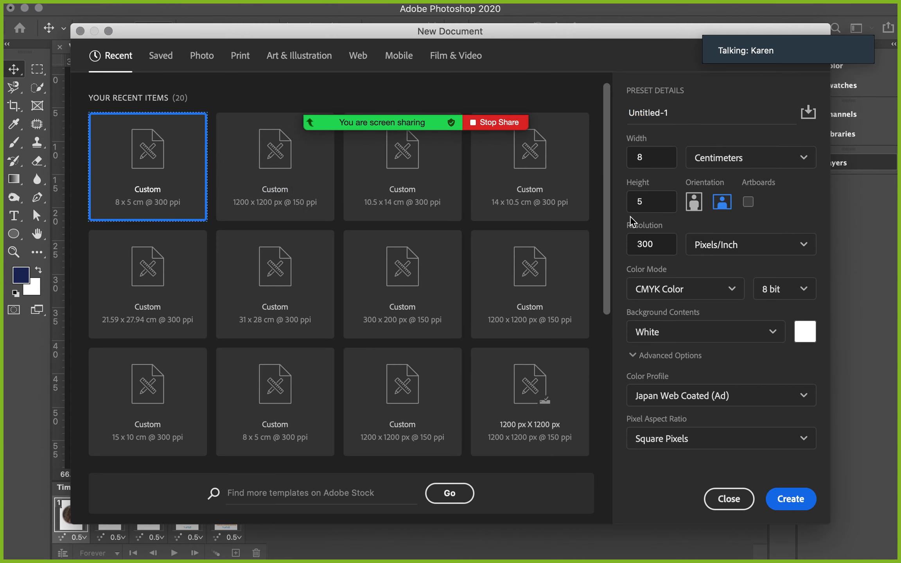
left_click(296, 203)
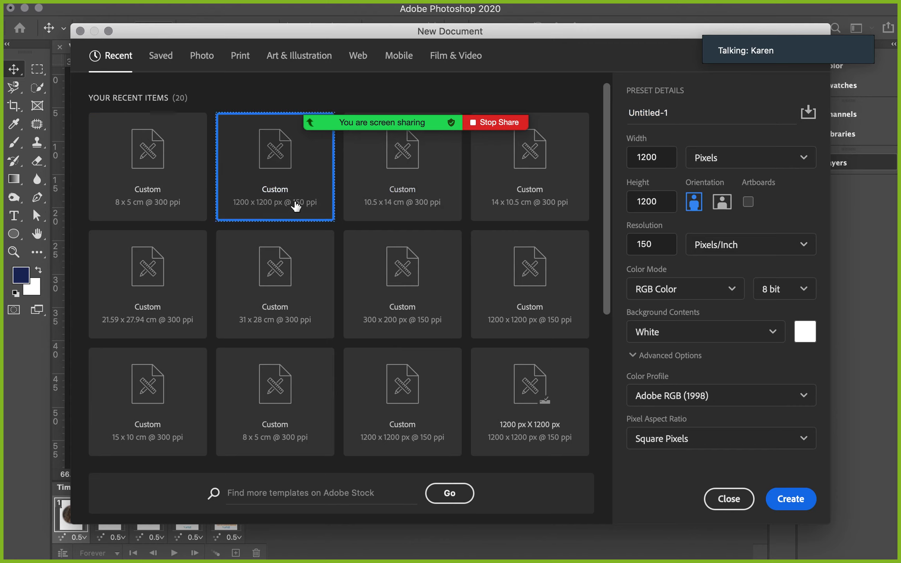
left_click(776, 505)
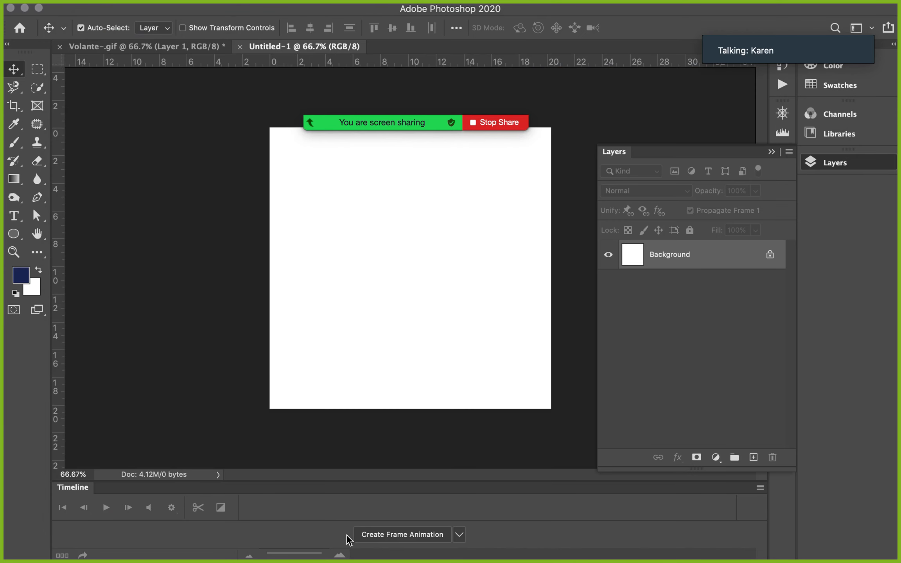
Step: Create a frame animation in the blank document and view the delay options of its first frame
left_click(406, 526)
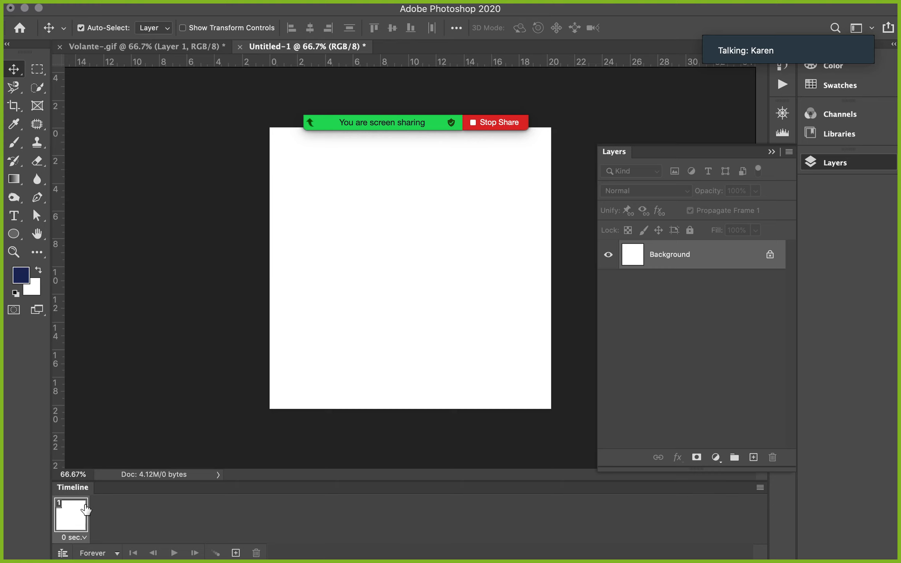
left_click(81, 539)
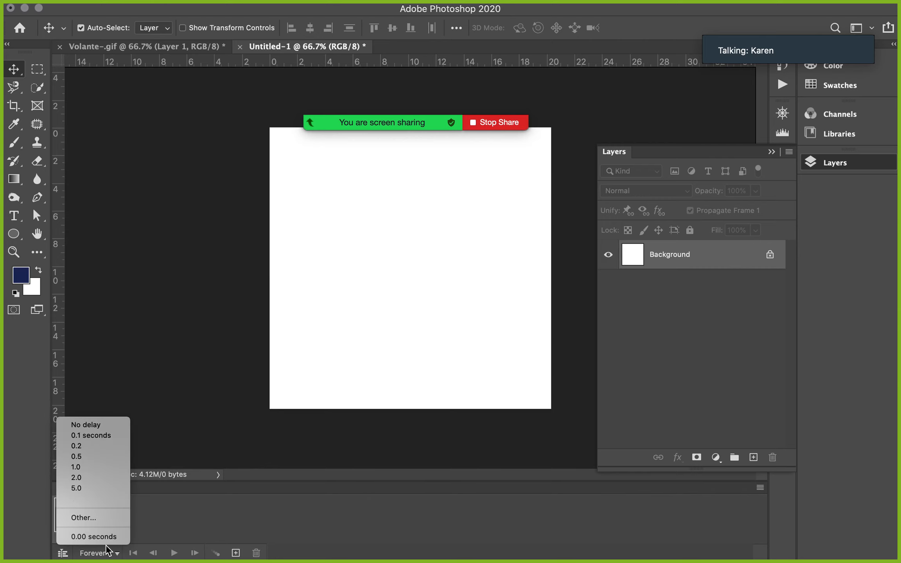
left_click(170, 536)
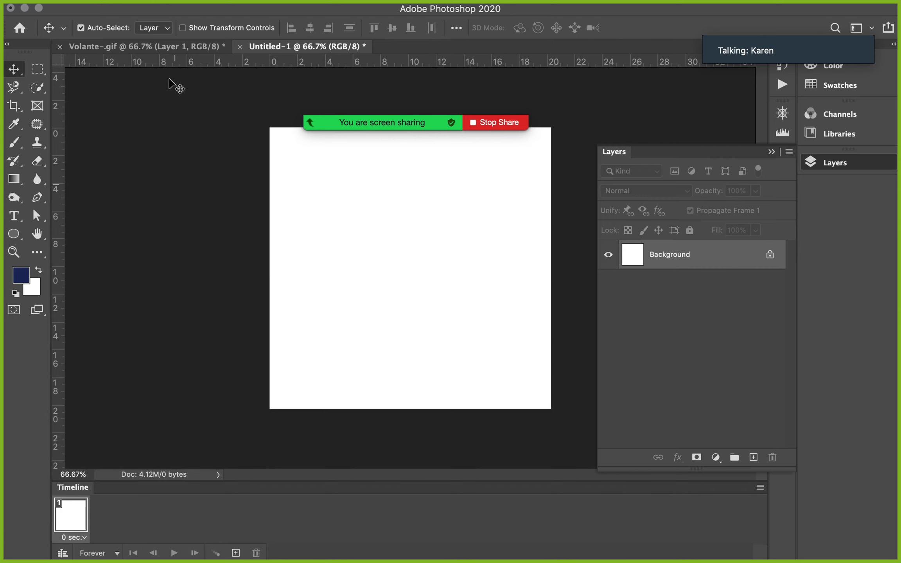
Step: Switch to Volante-.gif and step through animation frames 2 to 5 to examine how the flyer builds up
left_click(178, 54)
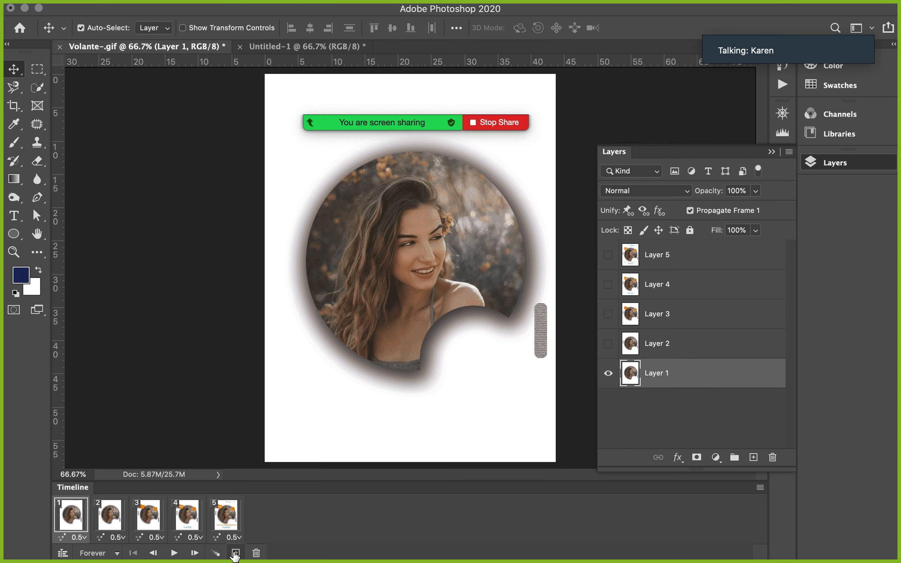
left_click(110, 518)
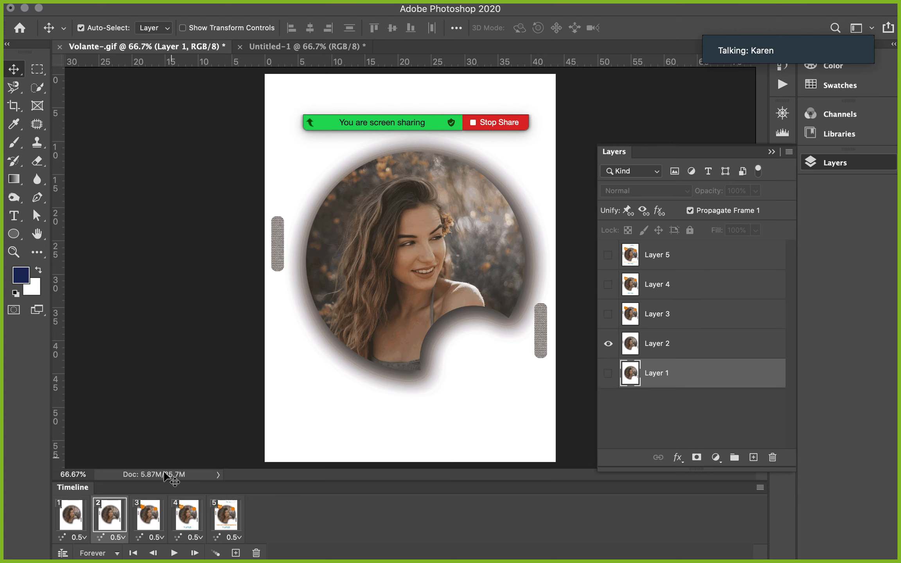
left_click(155, 513)
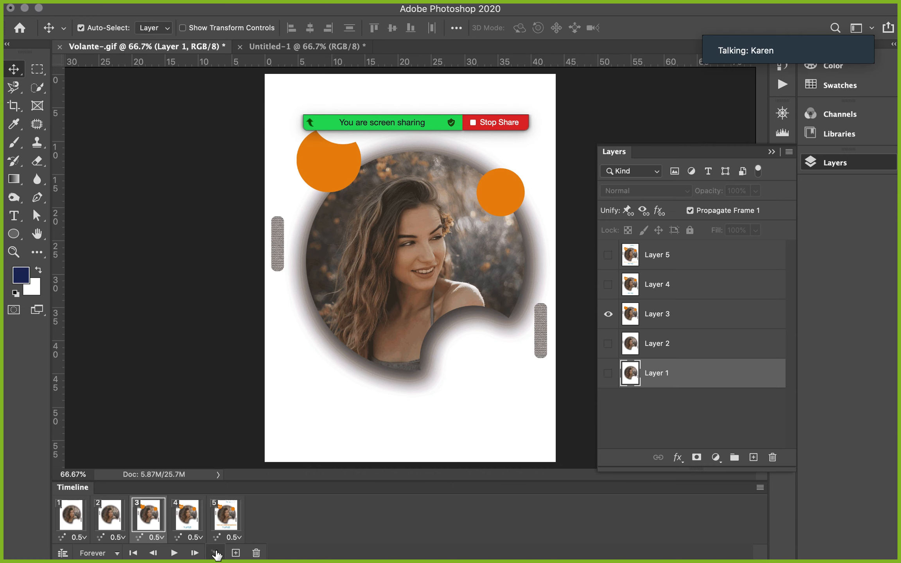
left_click(194, 521)
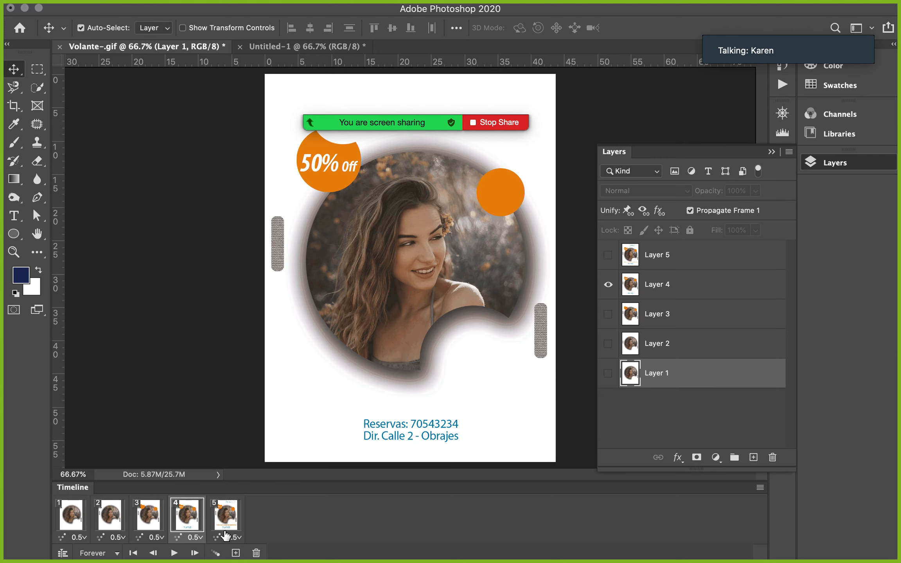
left_click(231, 516)
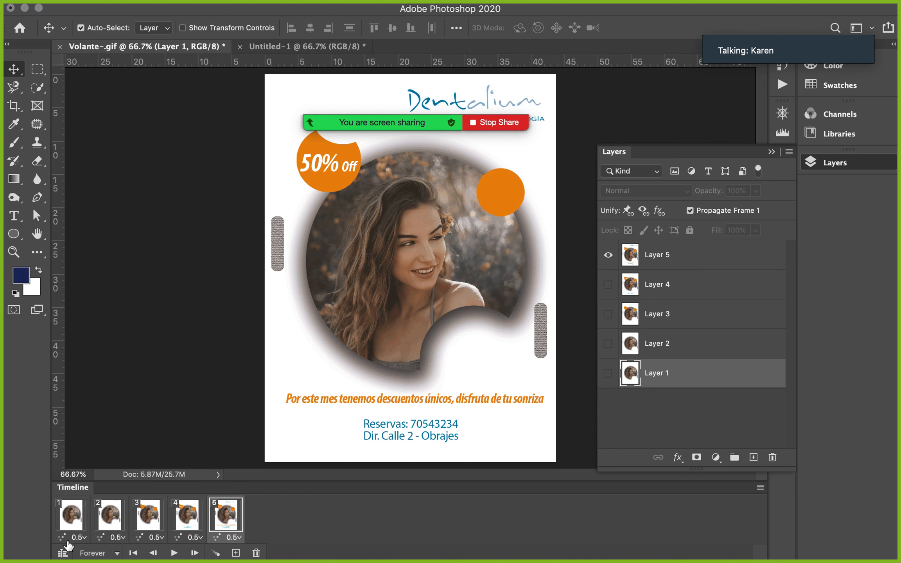
Step: View the looping options of Volante-.gif, then play its animation and stop it
left_click(117, 553)
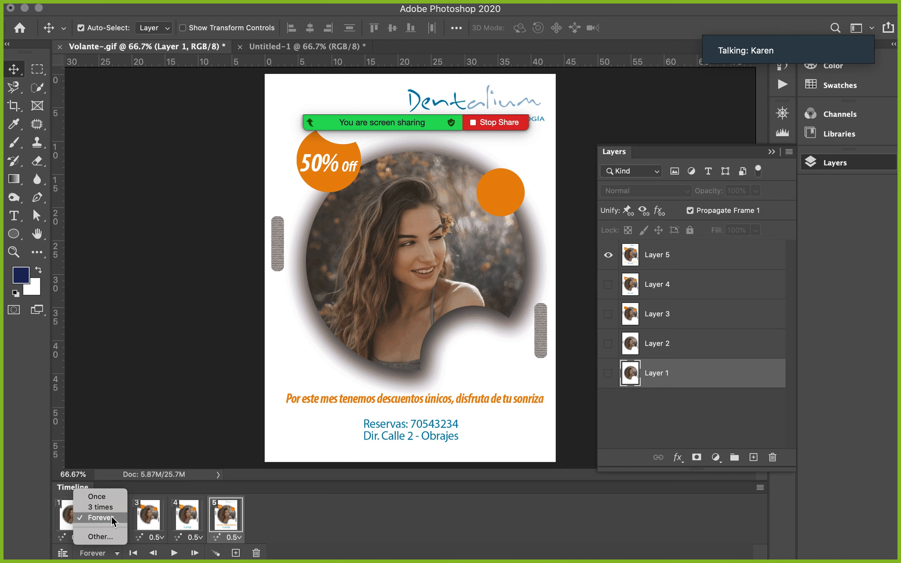
left_click(322, 499)
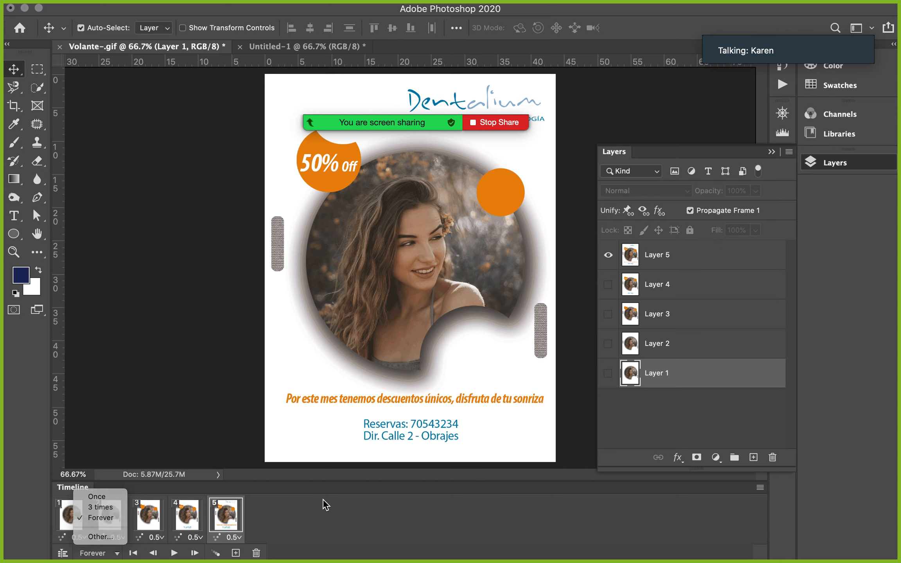
left_click(175, 553)
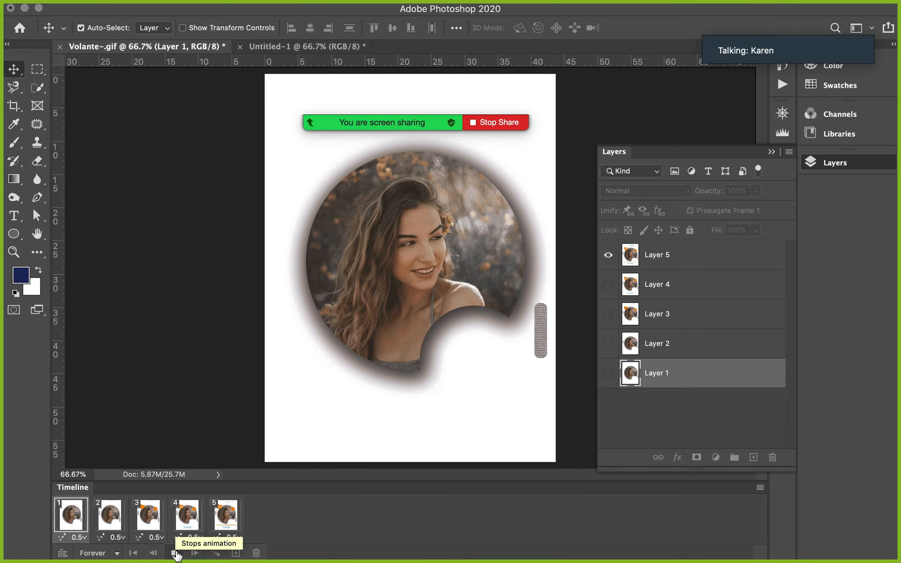
left_click(175, 553)
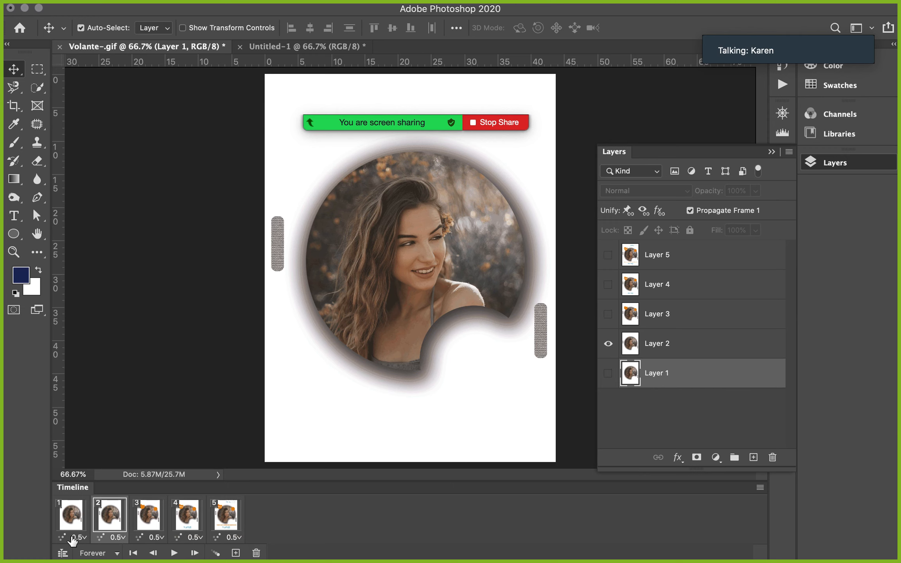
Step: Examine the frame delay options for frame 1 of Volante-.gif and for the single frame of Untitled-1
left_click(83, 538)
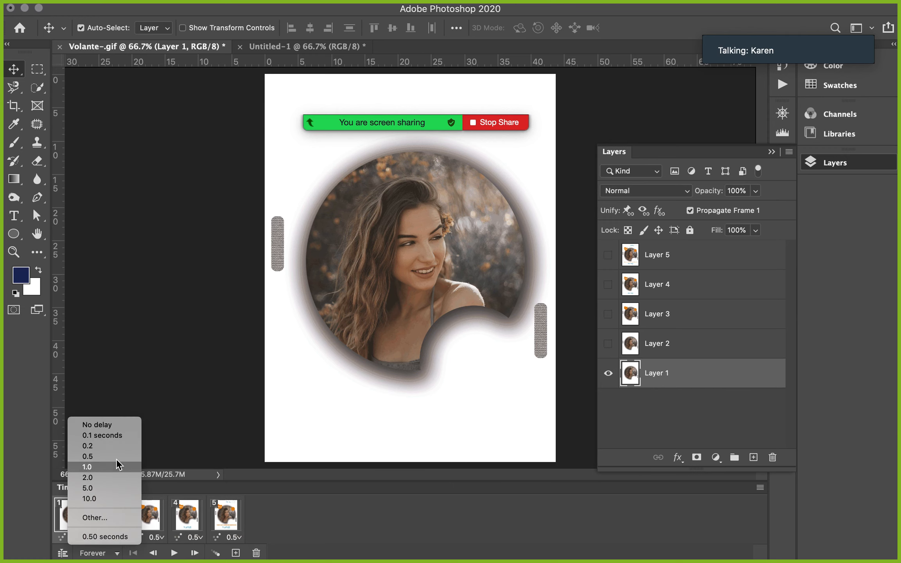
left_click(292, 517)
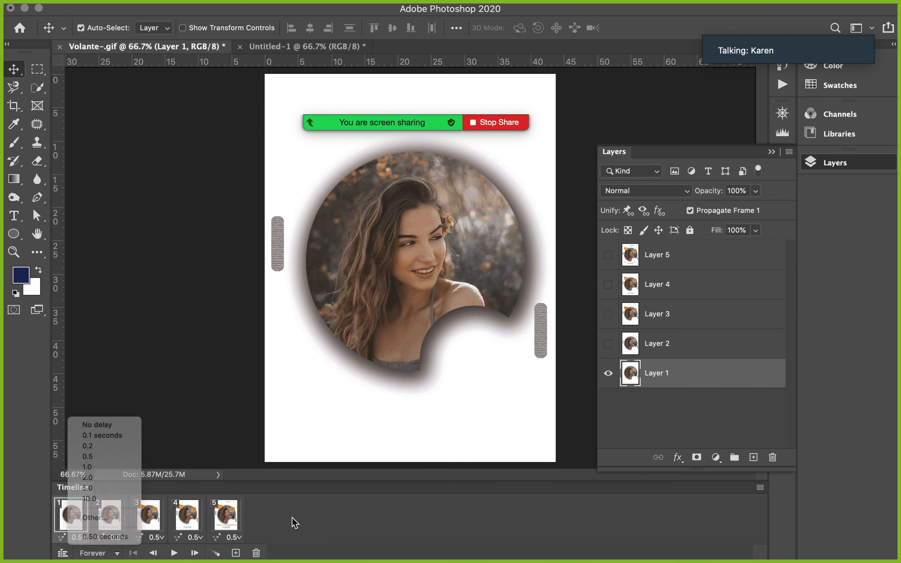
left_click(293, 45)
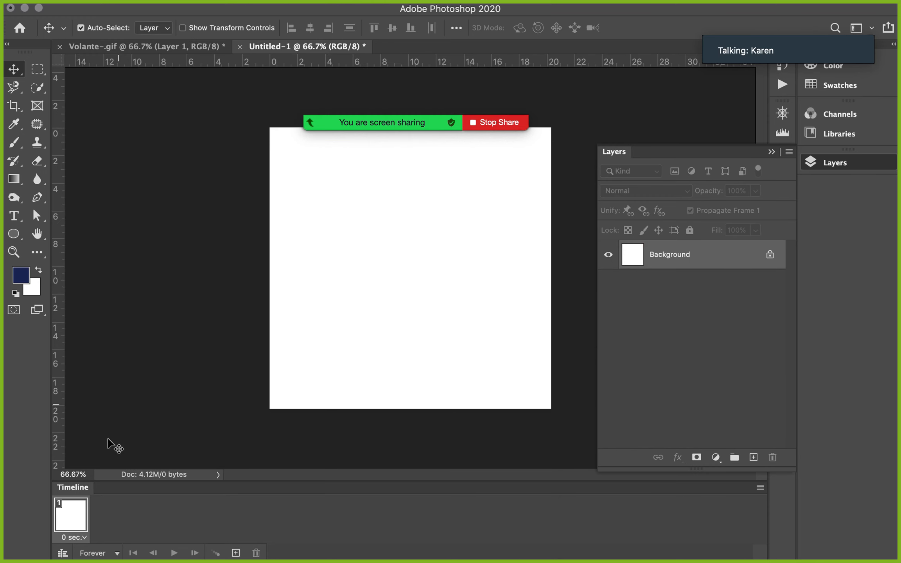
left_click(83, 538)
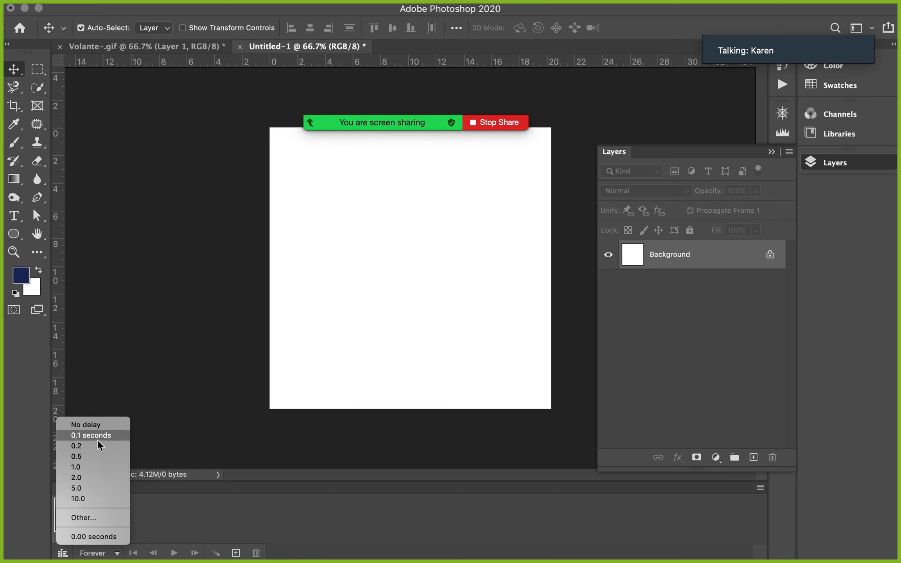
left_click(201, 505)
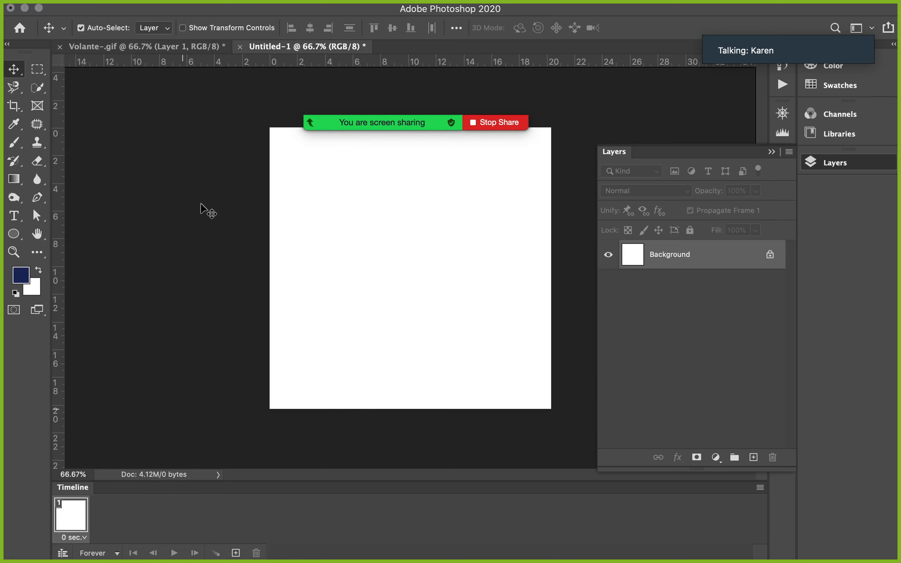
Step: Return to Volante-.gif and choose a delay of 0.50 seconds for frame 5
left_click(180, 47)
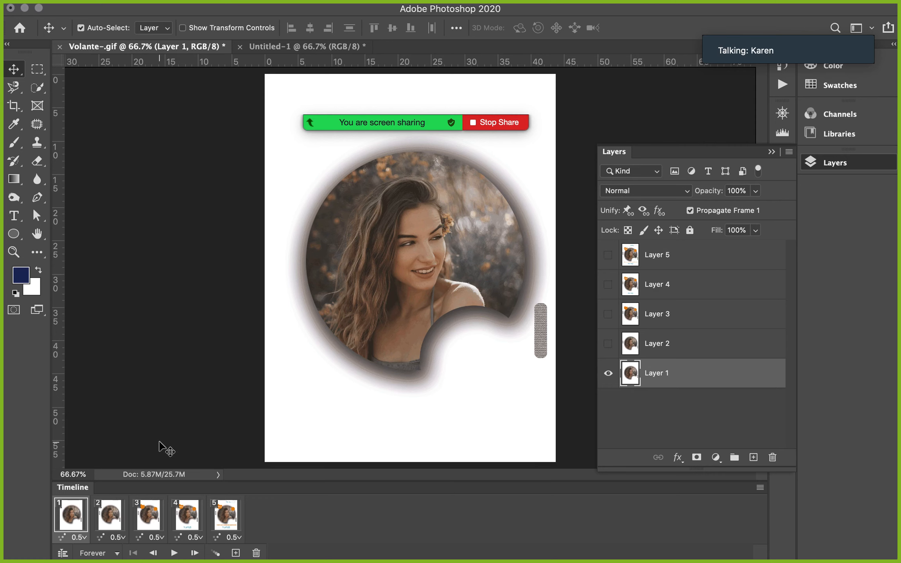
left_click(239, 537)
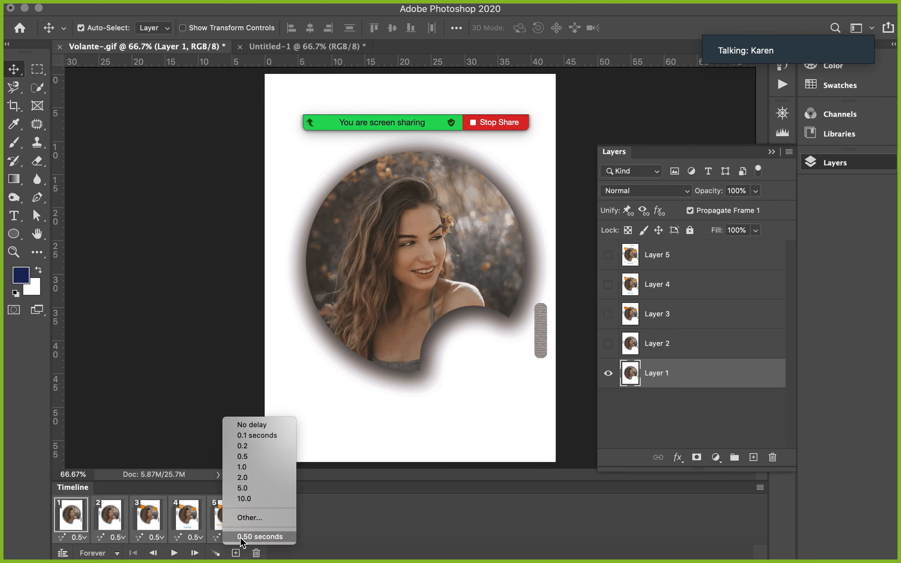
left_click(276, 537)
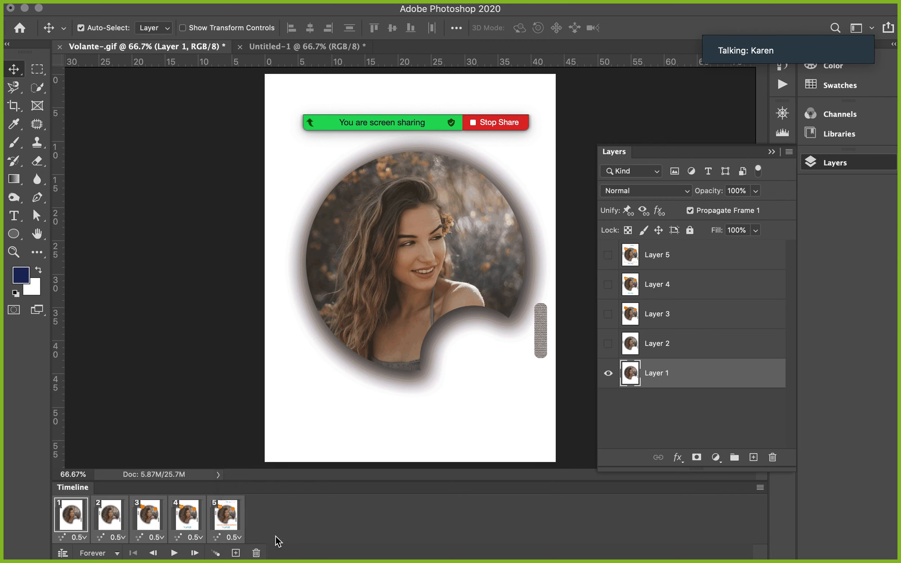
Step: Play the Volante-.gif animation, stop it, and select frame 1
left_click(174, 553)
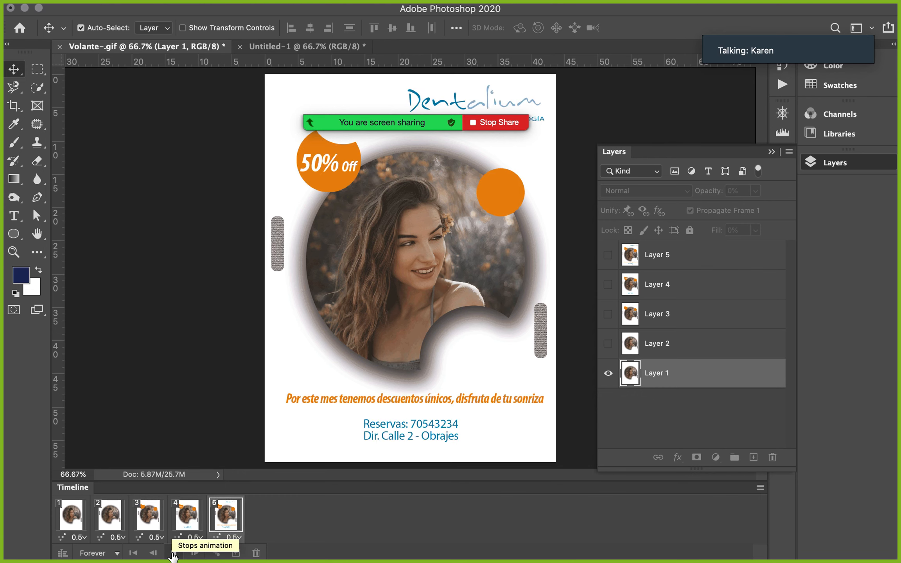
left_click(172, 553)
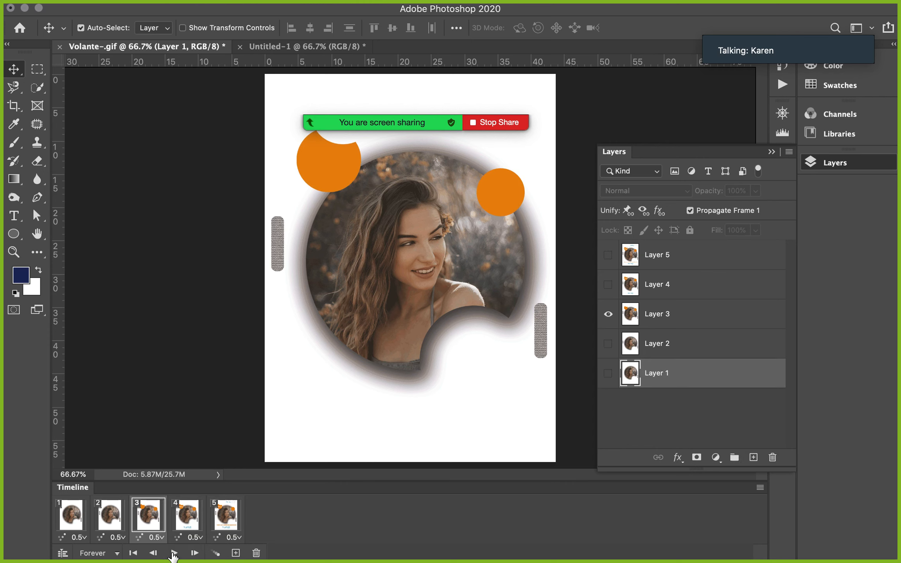
left_click(72, 519)
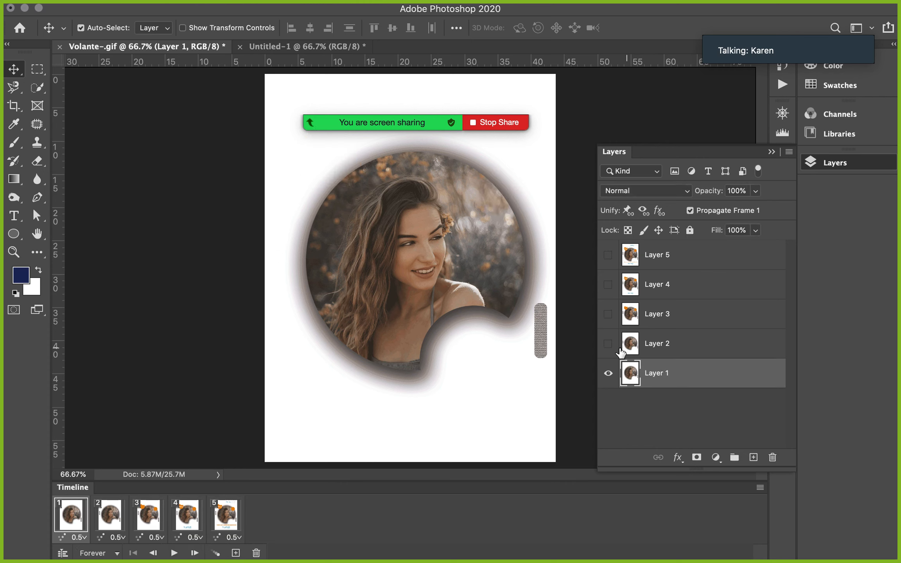
Step: Step through frames 2 to 5 of the Volante-.gif animation to compare which layer each one shows
left_click(108, 517)
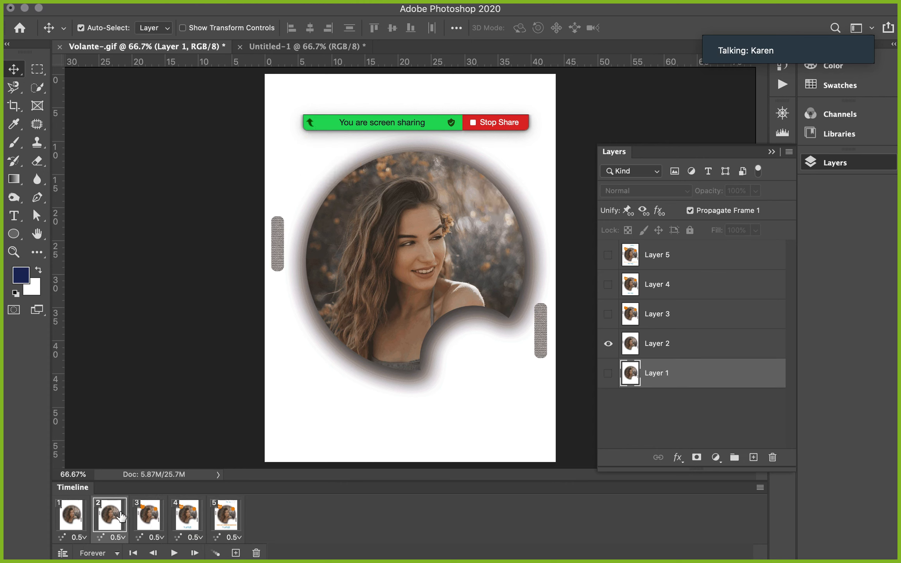
left_click(153, 519)
left_click(187, 516)
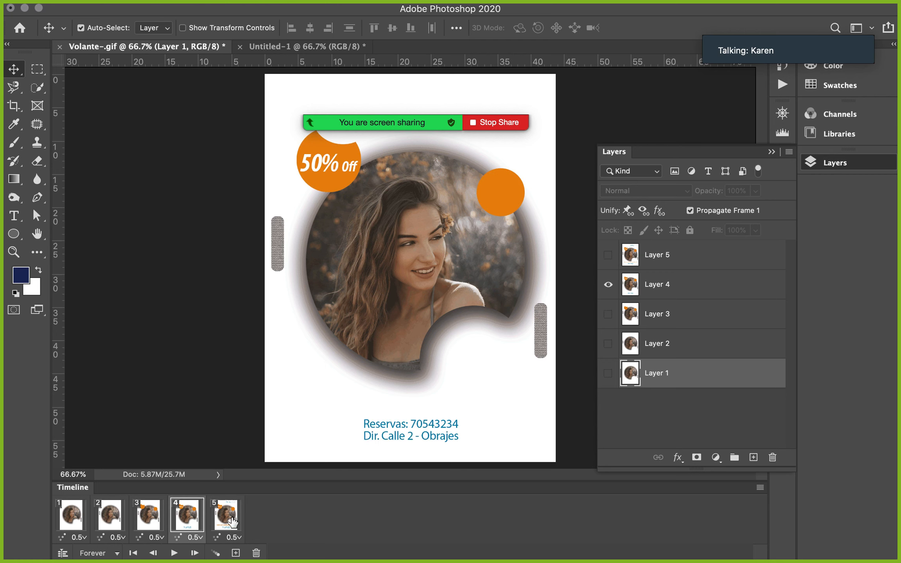
left_click(233, 520)
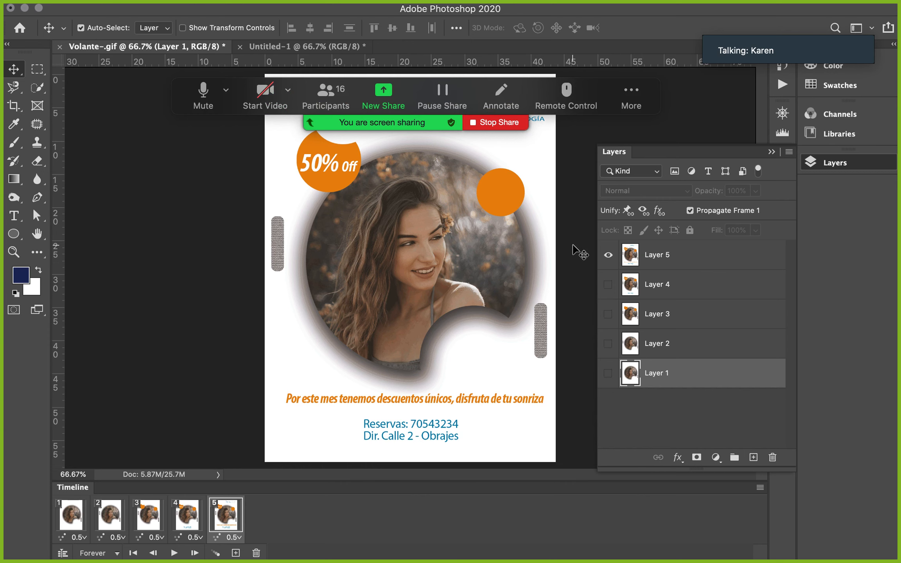
Step: Select the layers one after another from Layer 5 down to Layer 1 while frame 5 is active
left_click(675, 346)
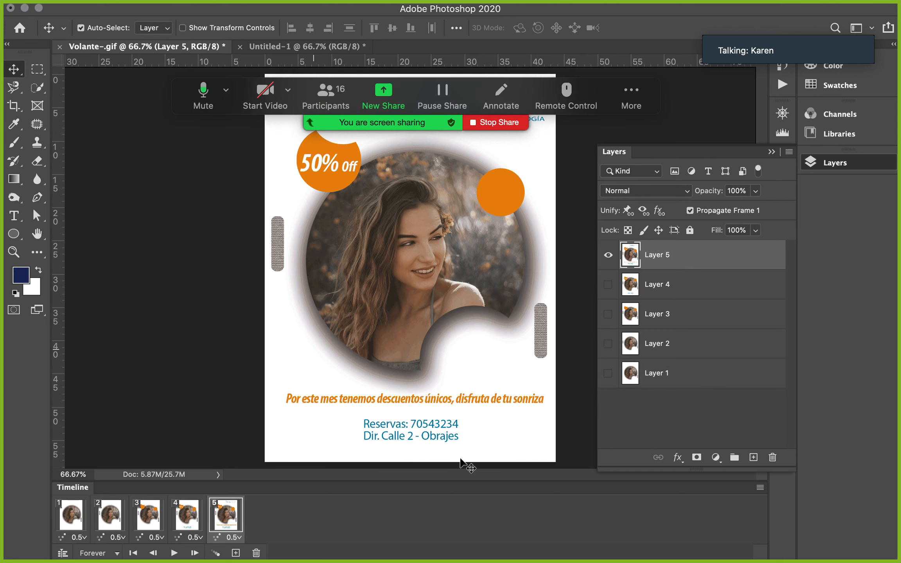
left_click(682, 294)
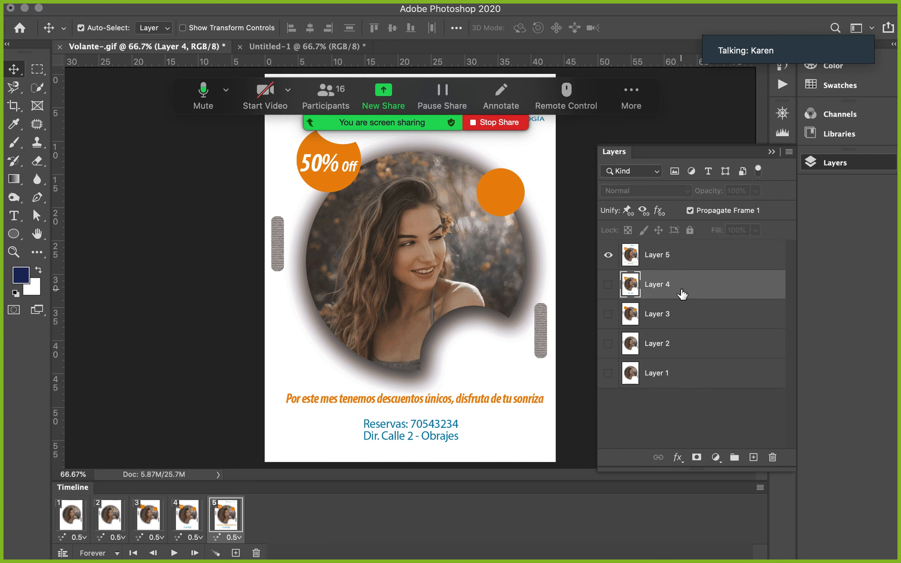
left_click(682, 323)
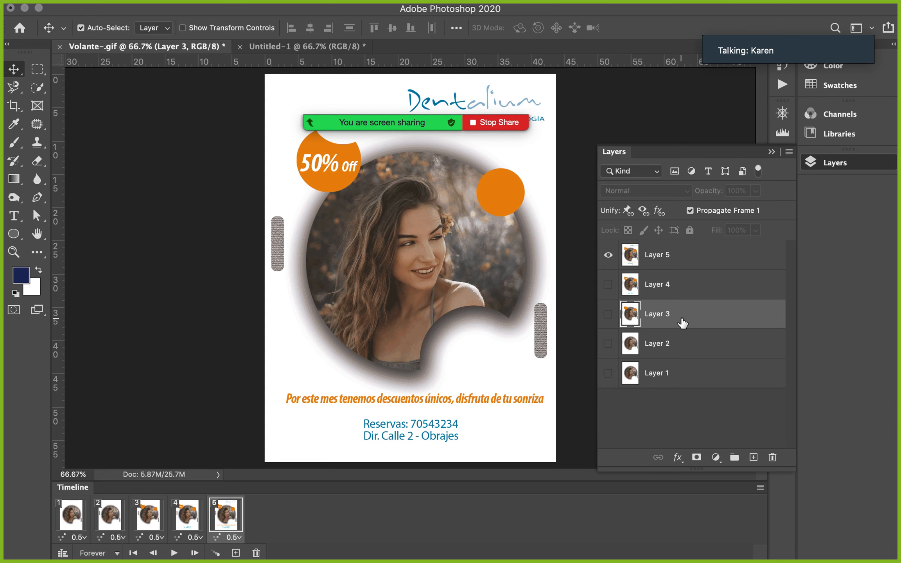
left_click(684, 353)
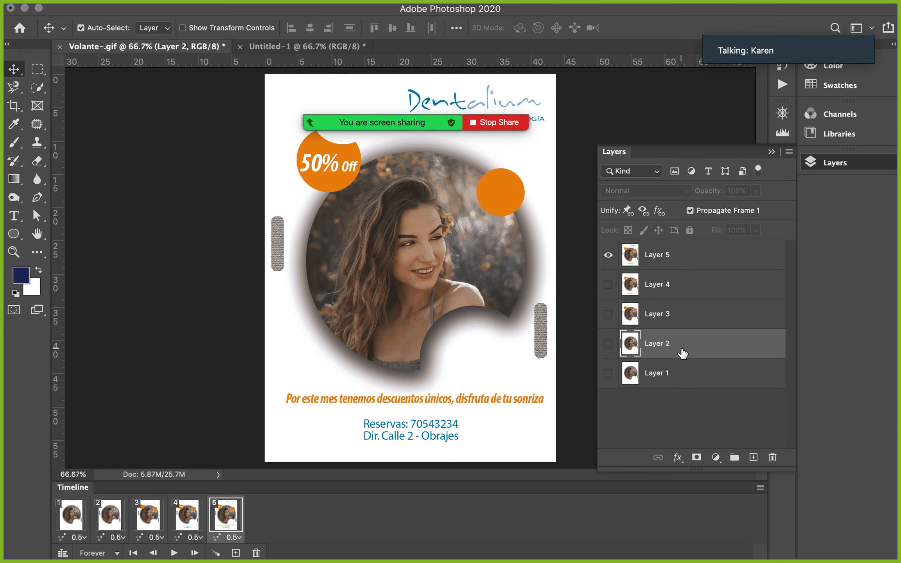
left_click(687, 378)
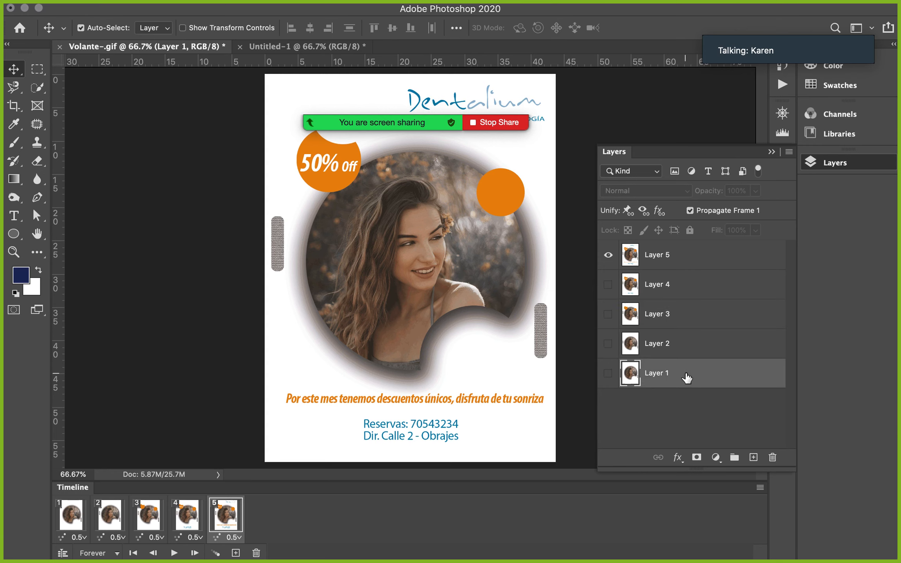
Step: Go through frames 1 to 5 in order to examine how each frame matches its own layer
left_click(73, 521)
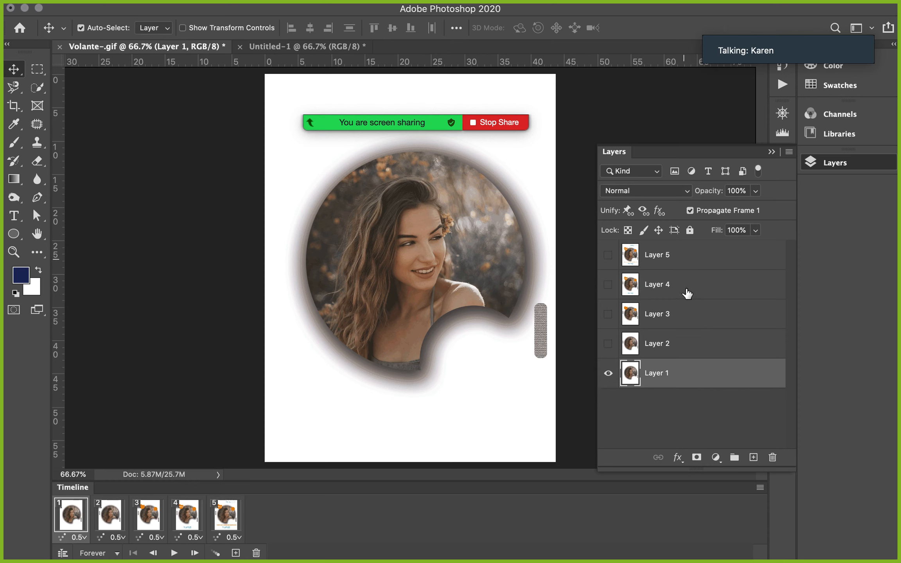
left_click(110, 525)
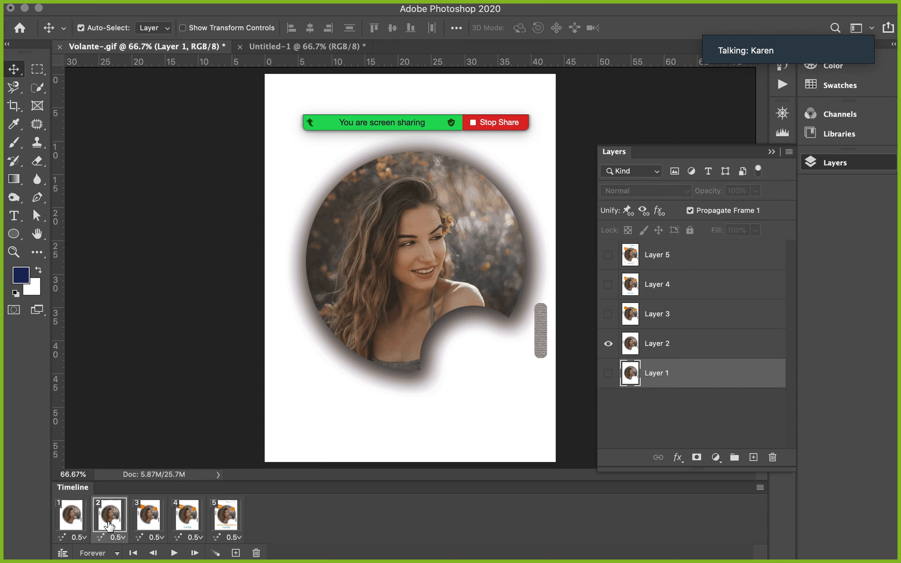
left_click(148, 523)
left_click(184, 521)
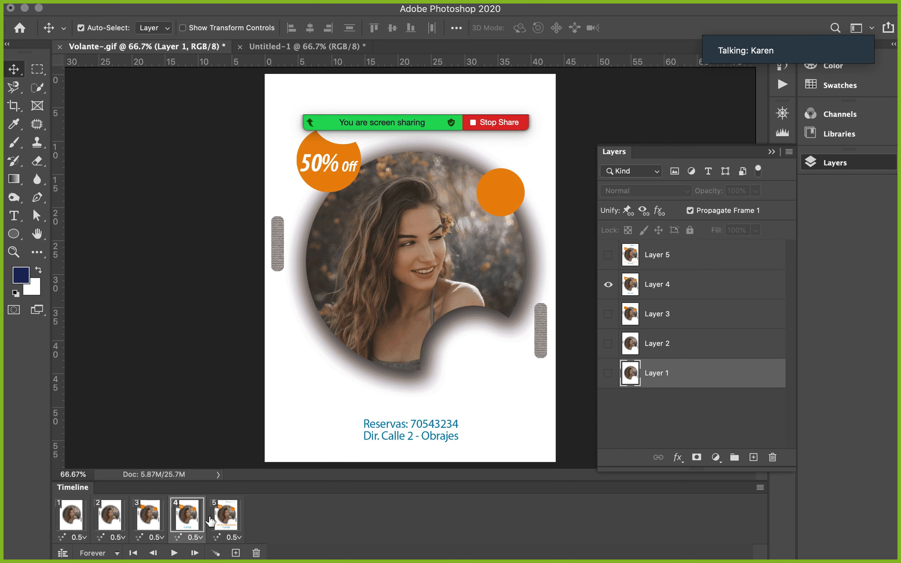
left_click(225, 520)
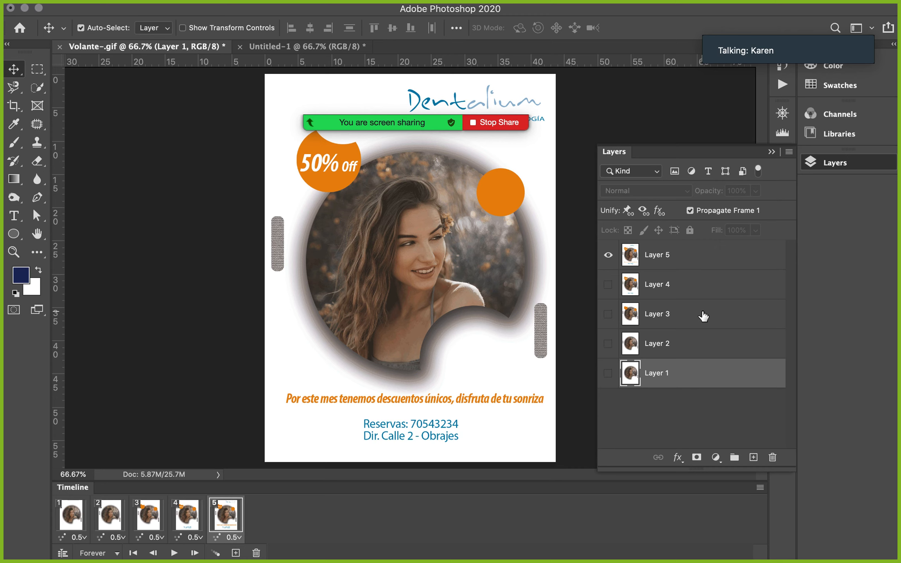
Step: Compare frame 1 of the animation with frames 5 and 2, returning to frame 1 each time
left_click(66, 519)
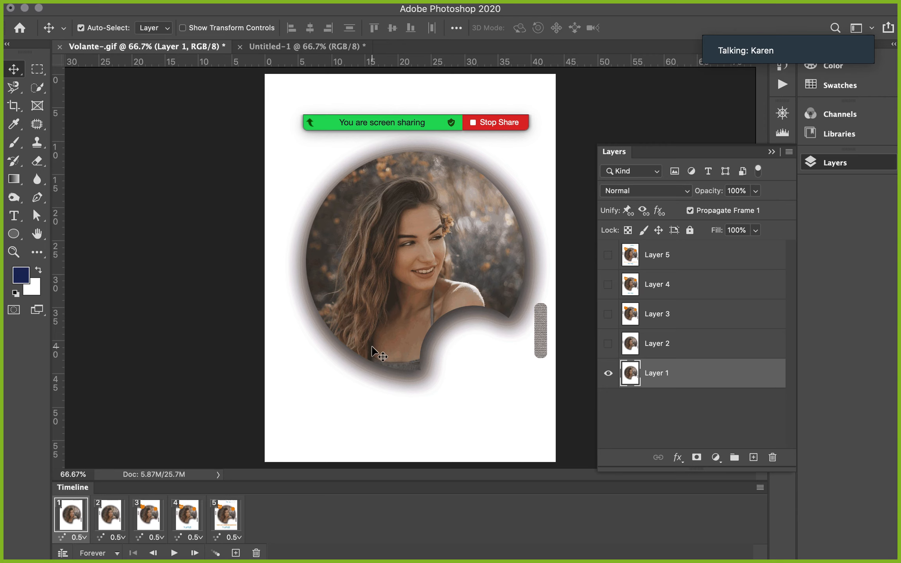
left_click(225, 514)
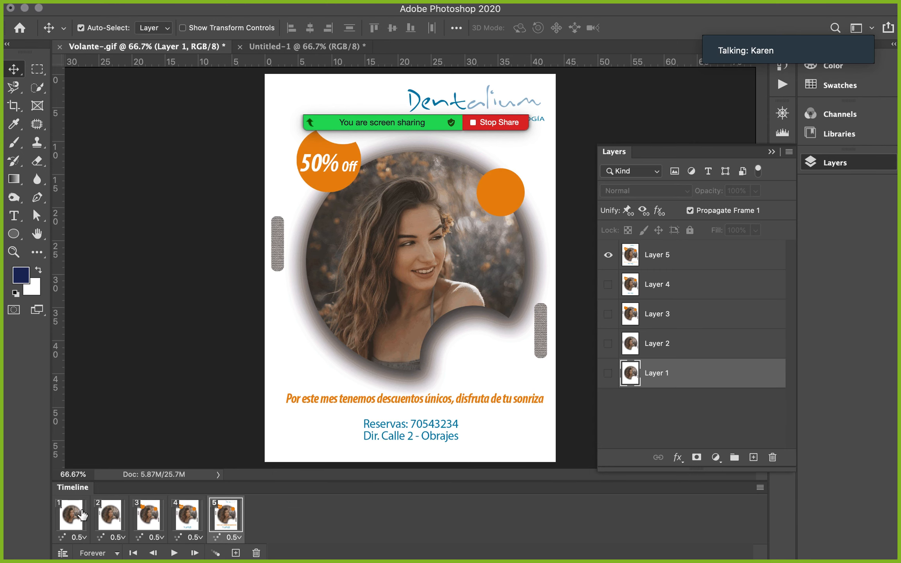
left_click(71, 519)
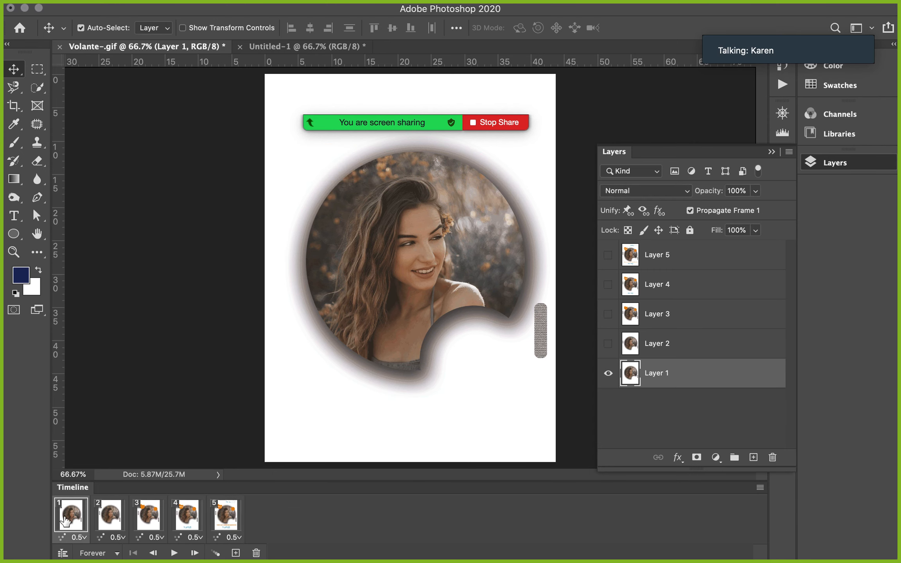
left_click(110, 519)
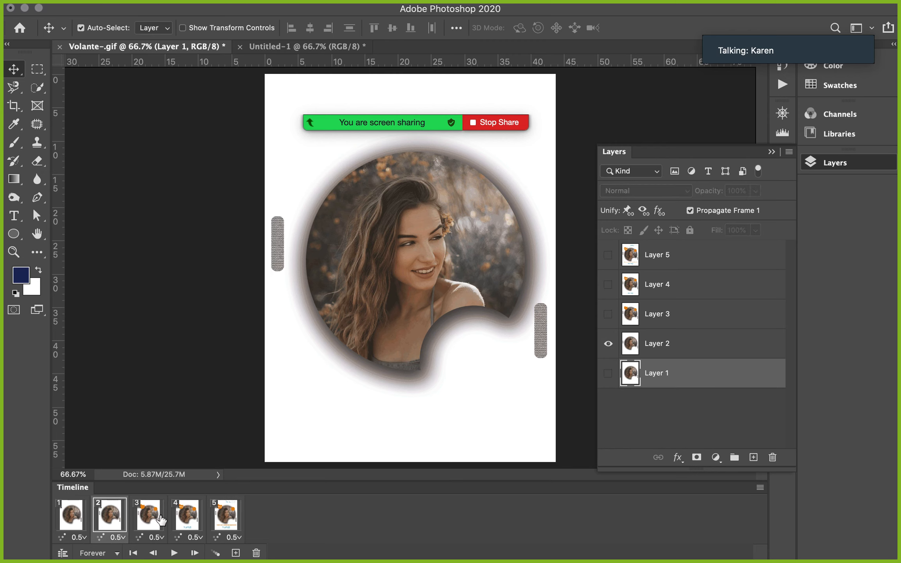
left_click(78, 519)
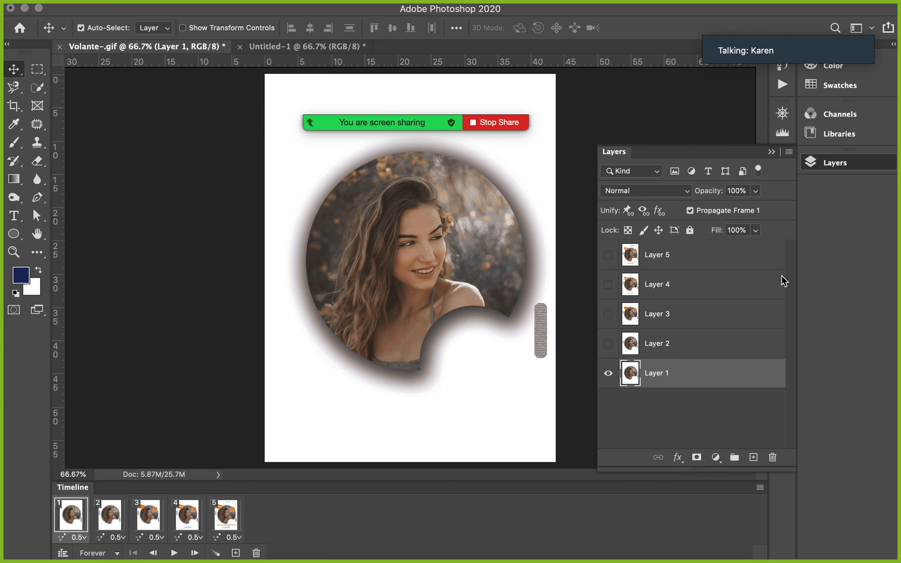
Step: Select Layer 2, Layer 3, Layer 4 and Layer 5 in turn while frame 1 is active
left_click(697, 348)
left_click(690, 319)
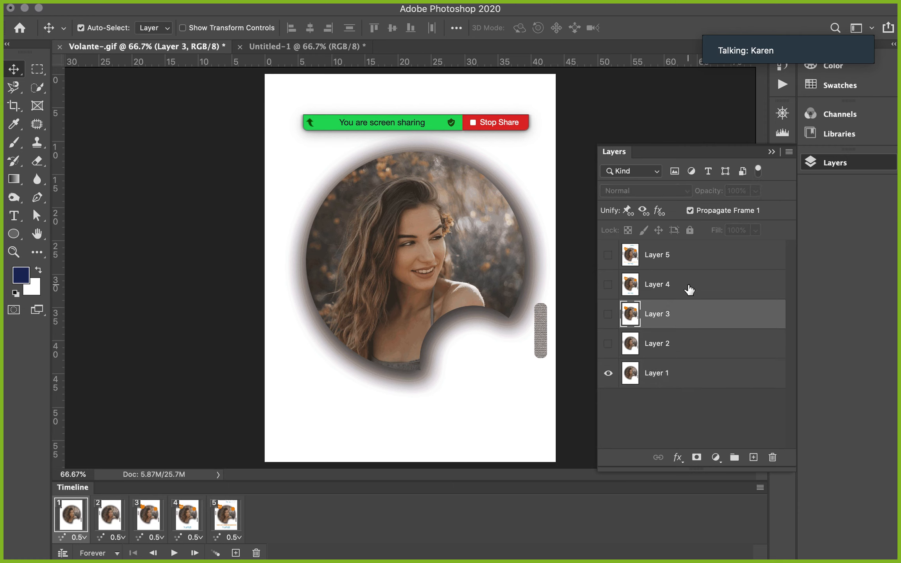
left_click(689, 289)
left_click(687, 252)
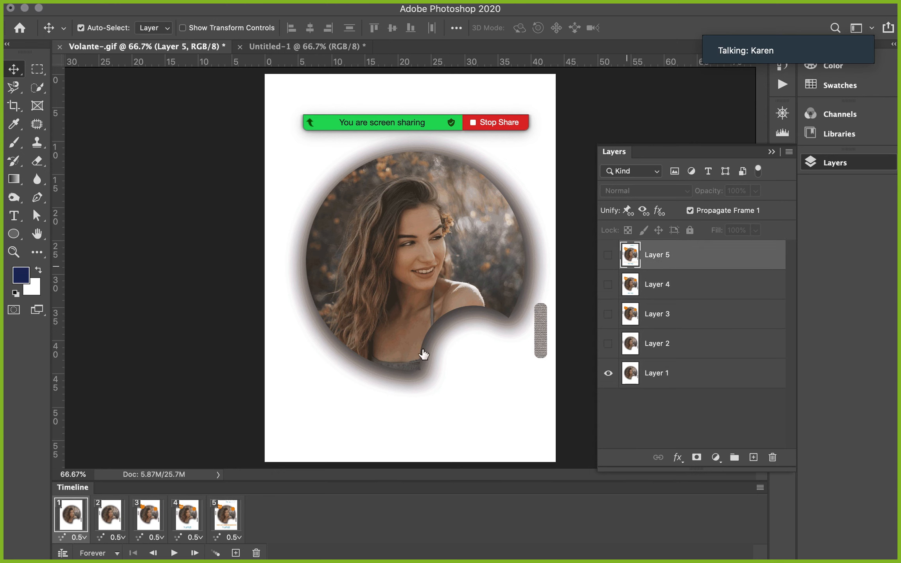
Step: View frame 5, then examine the delay options of frame 1 without choosing one
left_click(229, 512)
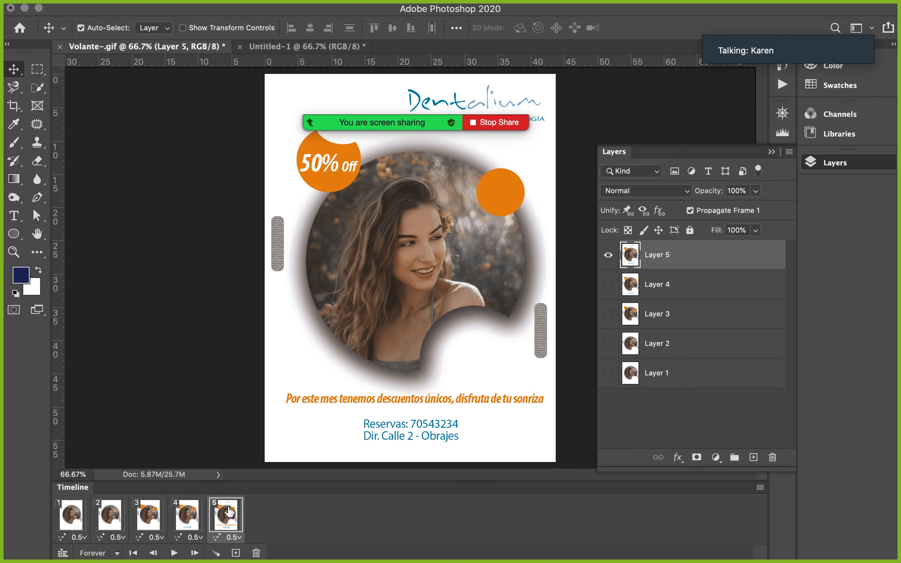
left_click(78, 537)
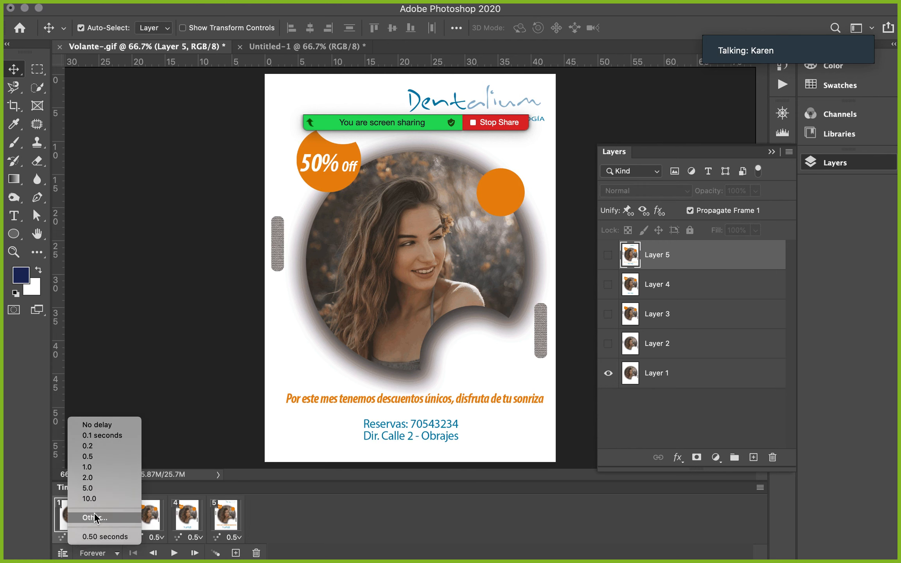
left_click(277, 508)
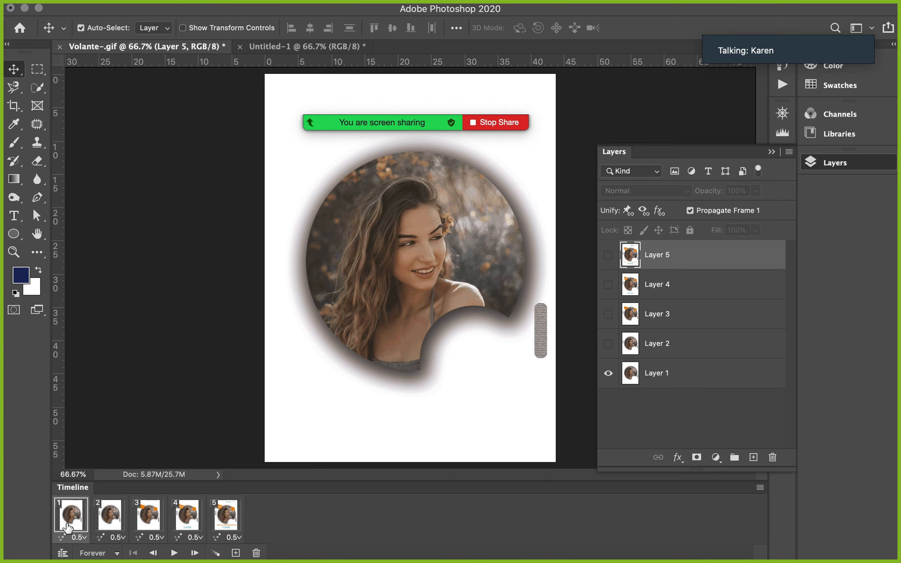
Step: Tween frames 1 and 2 across all layers with 3 added frames, then play the animation and stop it
left_click(110, 525, "shift")
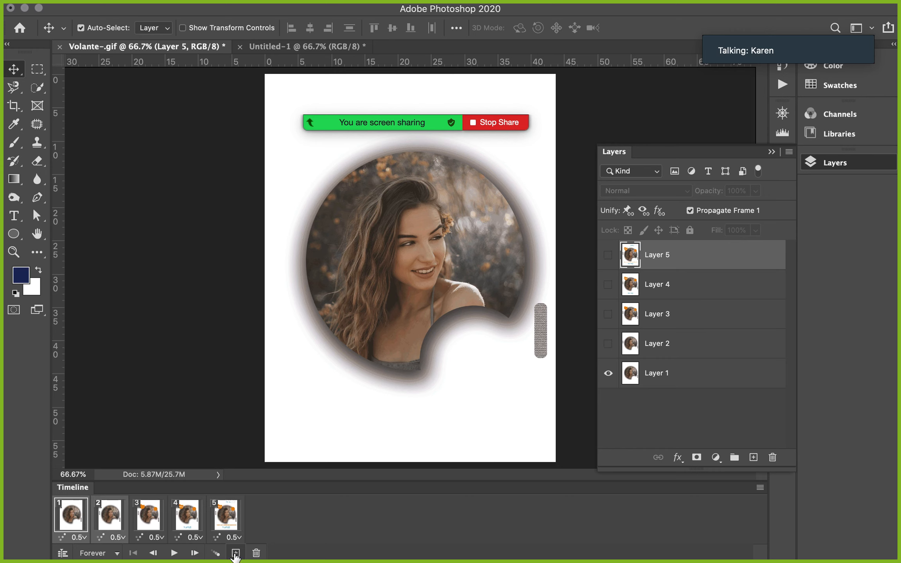
left_click(216, 554)
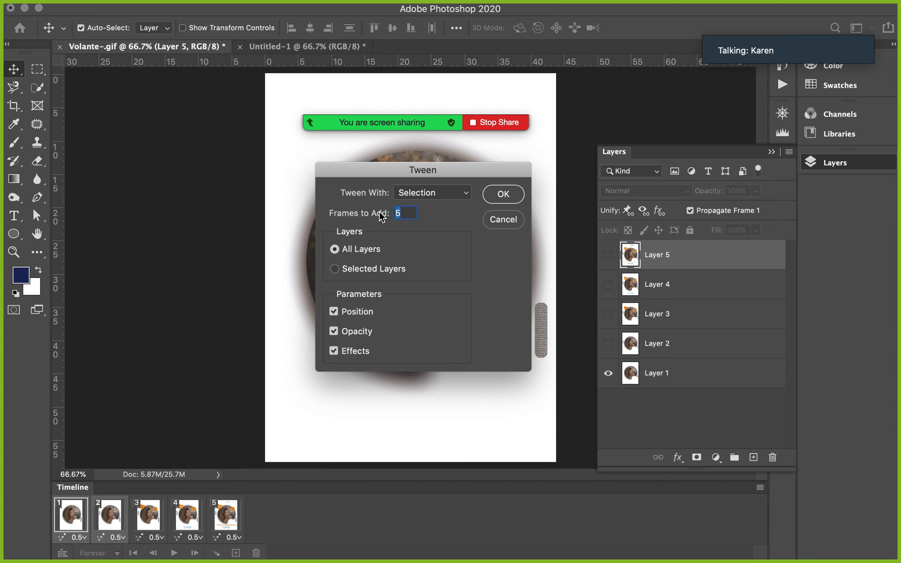
type("3")
left_click(504, 200)
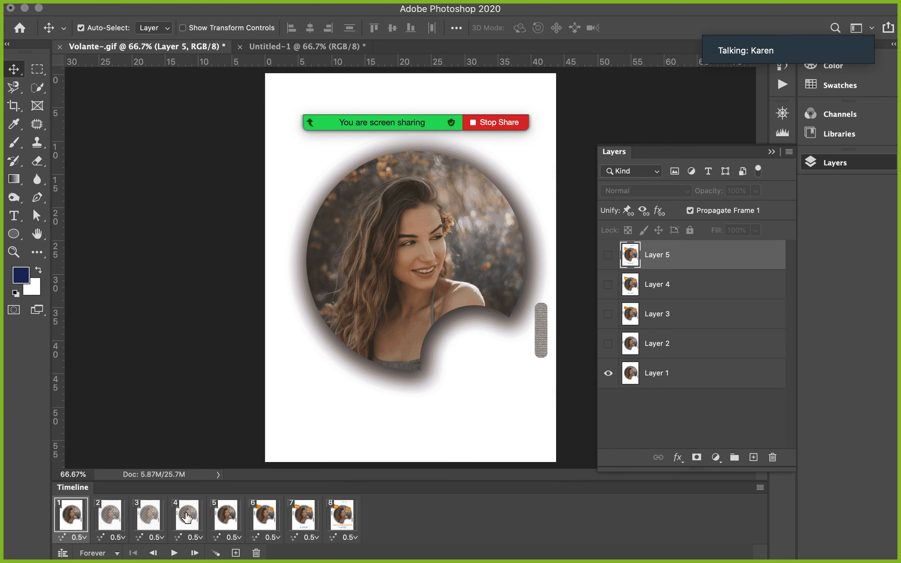
left_click(174, 552)
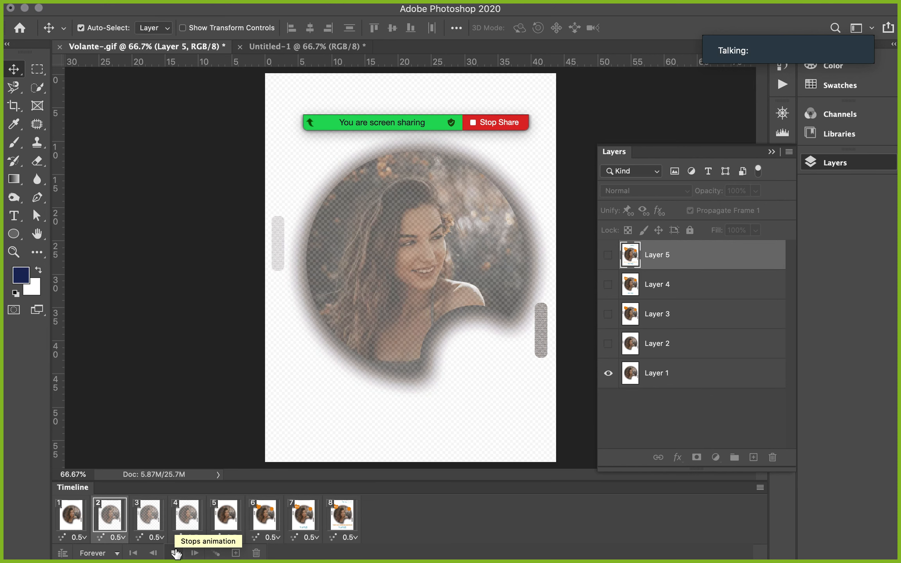
left_click(177, 553)
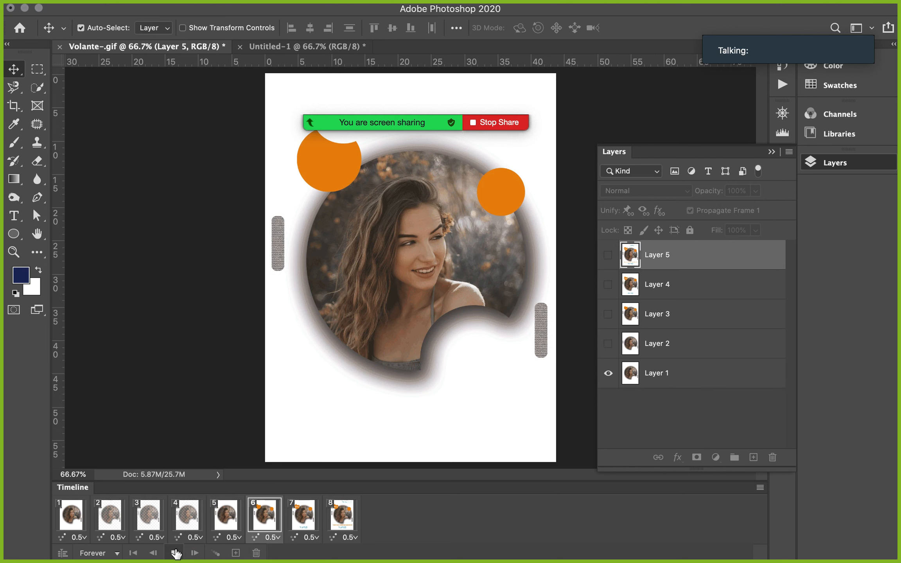
Step: Delete the three tweened frames, 2 to 4, from the animation
left_click(120, 524)
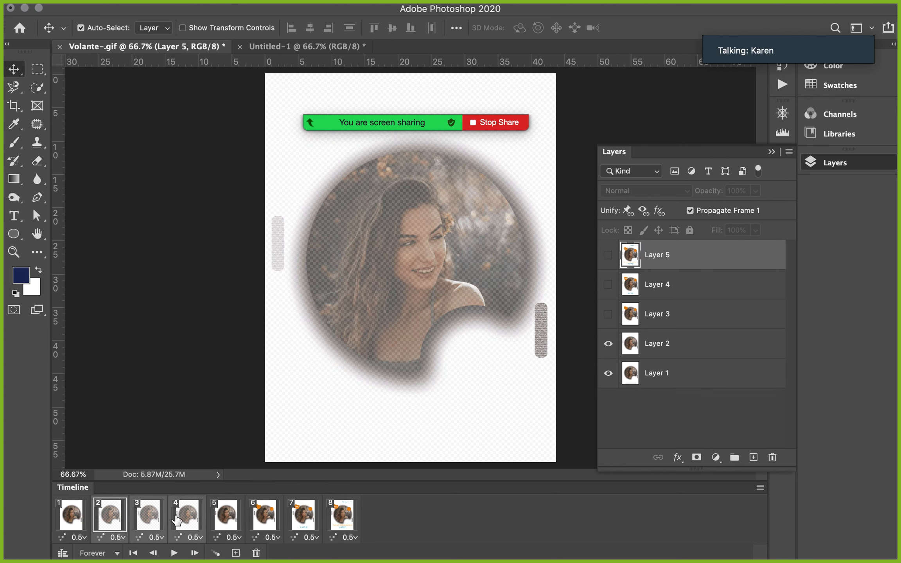
left_click(257, 553)
left_click(554, 201)
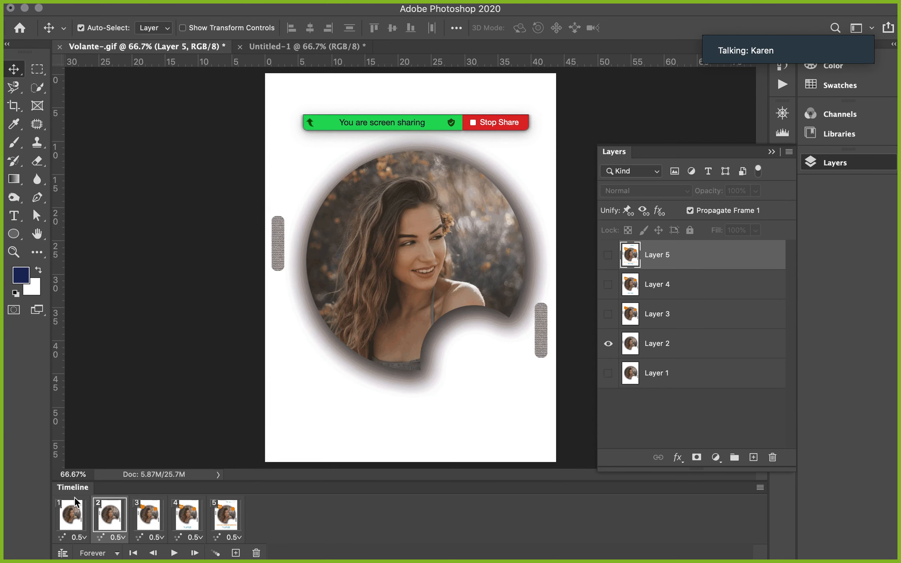
Step: Play the Volante-.gif animation from frame 1 and stop it
left_click(72, 509)
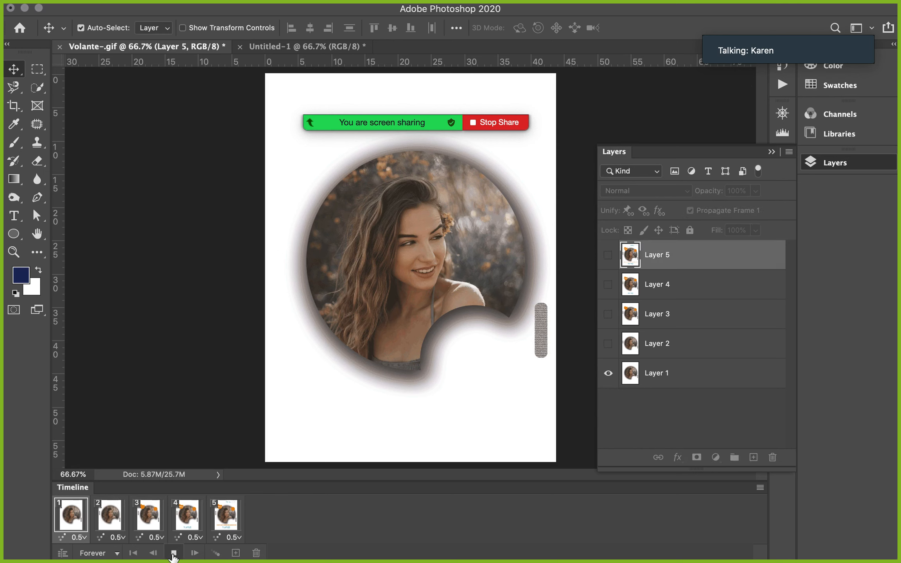
left_click(174, 553)
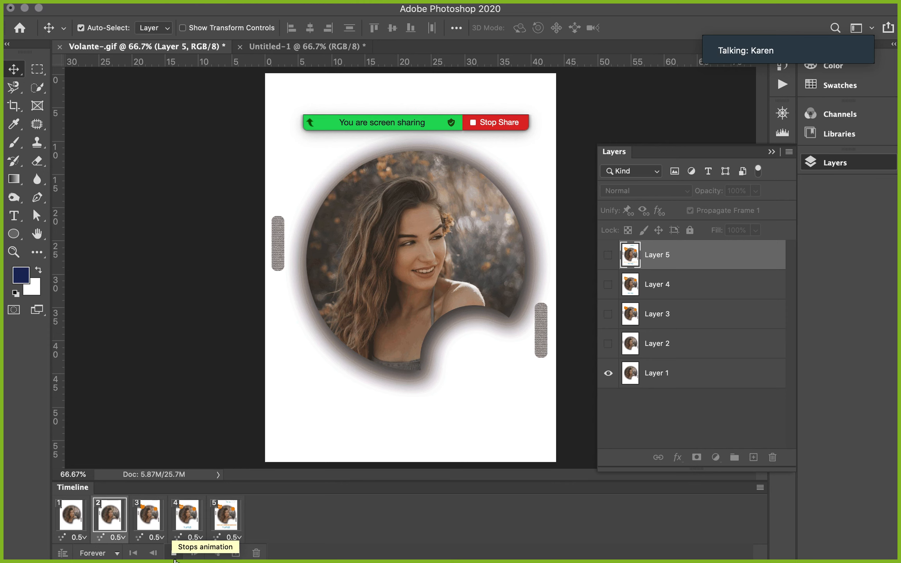
left_click(175, 552)
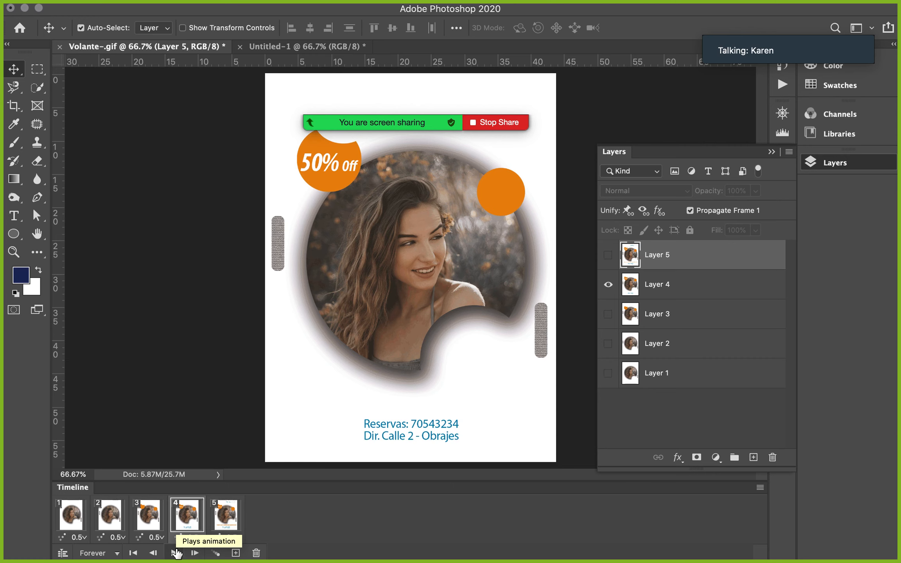
left_click(176, 553)
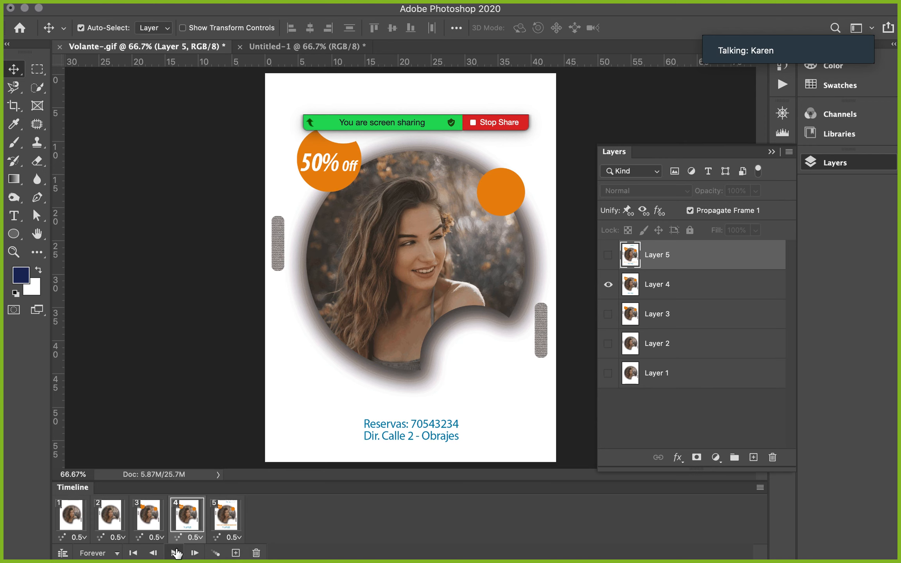
Step: Convert the frame animation of Volante-.gif to a video timeline and look through its layer tracks
left_click(62, 553)
scroll(250, 505, "down", 4)
scroll(250, 505, "up", 4)
scroll(251, 505, "down", 4)
scroll(250, 505, "up", 4)
scroll(250, 504, "down", 4)
scroll(251, 505, "up", 4)
scroll(250, 504, "down", 1)
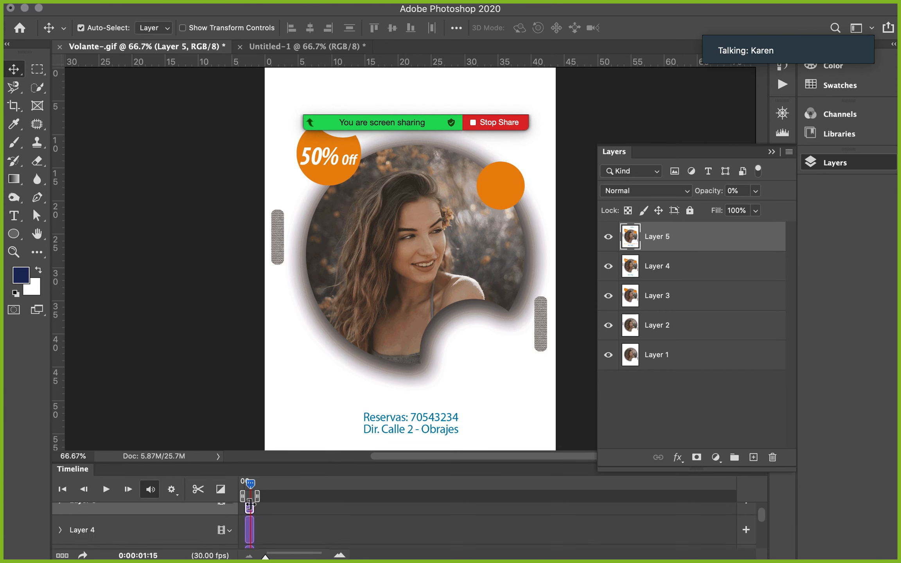
scroll(250, 504, "down", 3)
scroll(250, 505, "up", 4)
scroll(250, 505, "down", 4)
scroll(251, 504, "up", 4)
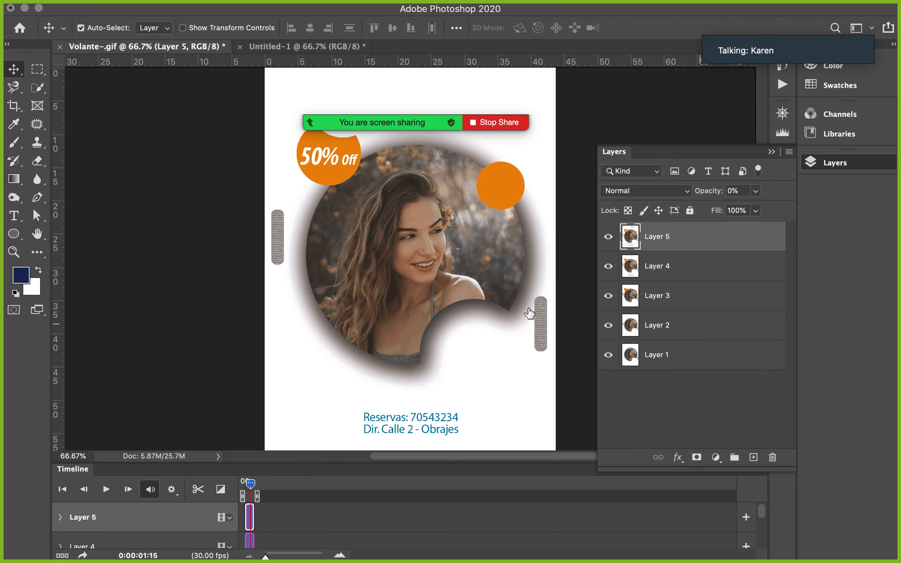
Step: Convert the video timeline of Volante-.gif back to a frame animation
left_click(62, 555)
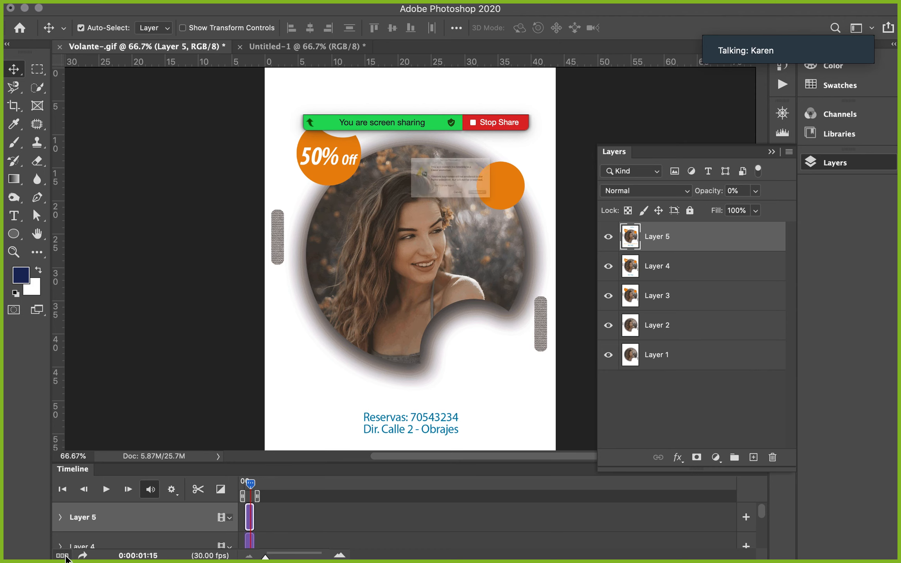
left_click(568, 233)
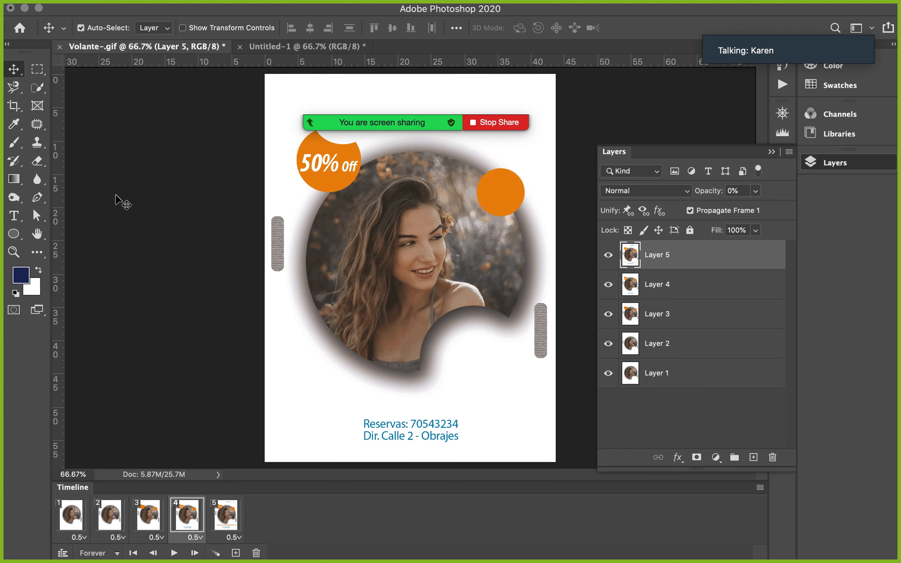
Step: Minimize Photoshop and close the Clase 14 and cv k 2019 folder windows in Finder
left_click(24, 8)
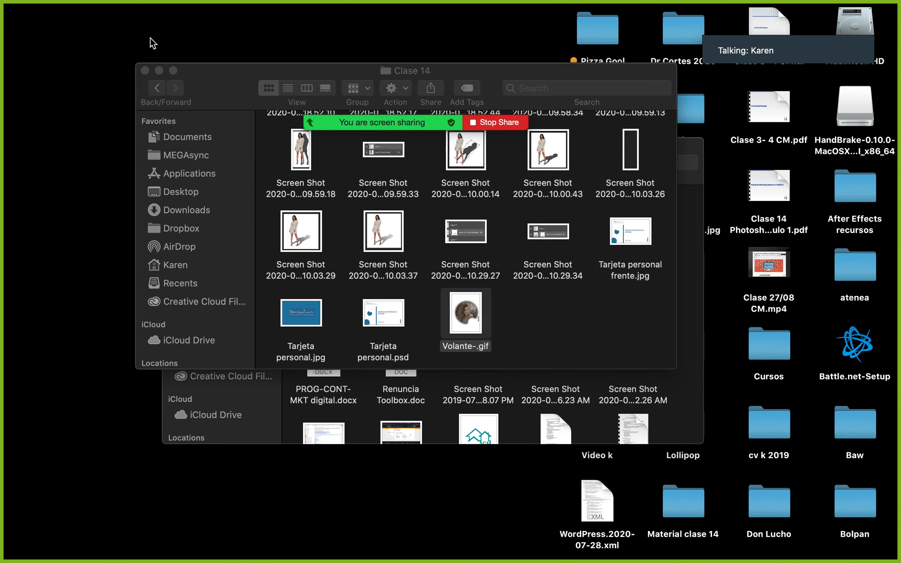
left_click(145, 70)
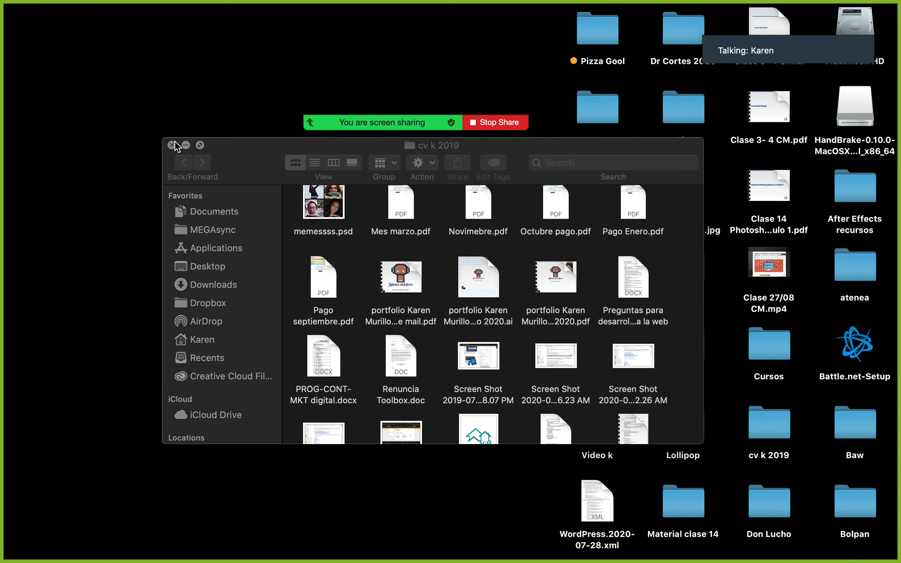
left_click(173, 146)
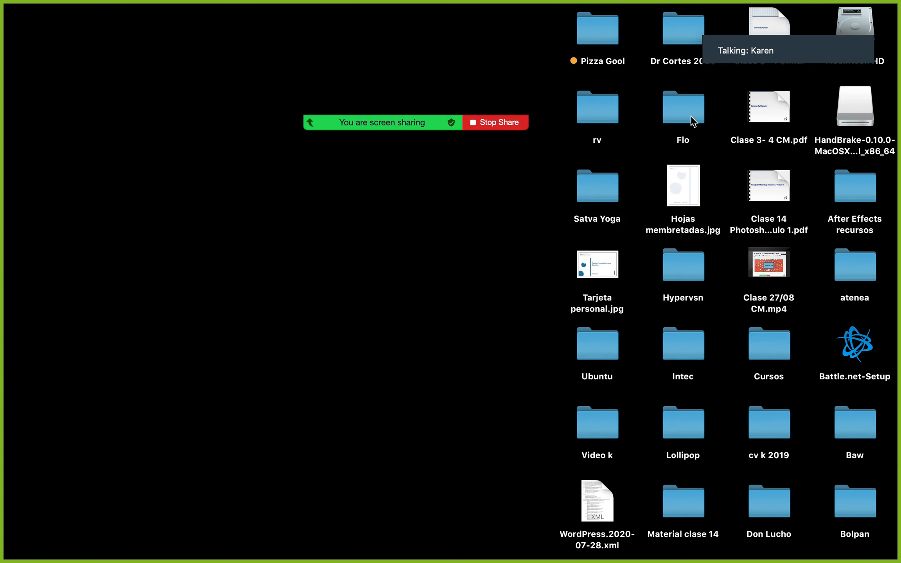
Step: Open the Junio folder inside the Pizza Gool folder on the desktop
double_click(602, 42)
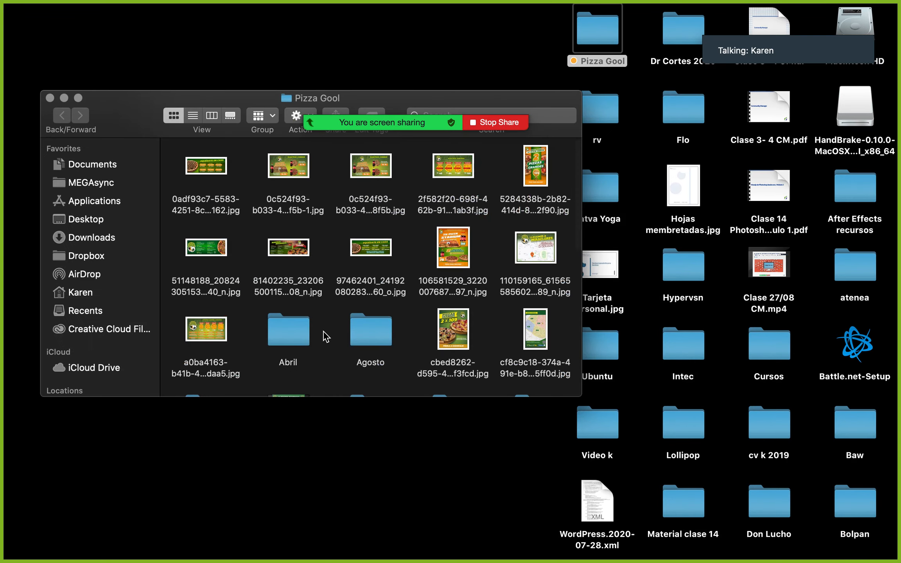
scroll(326, 336, "down", 3)
left_click(446, 287)
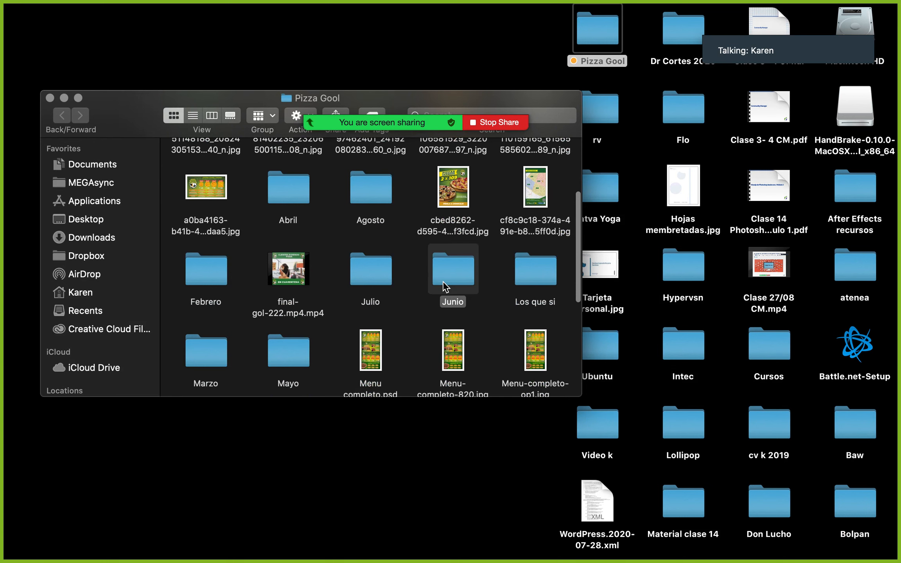
key("super+o")
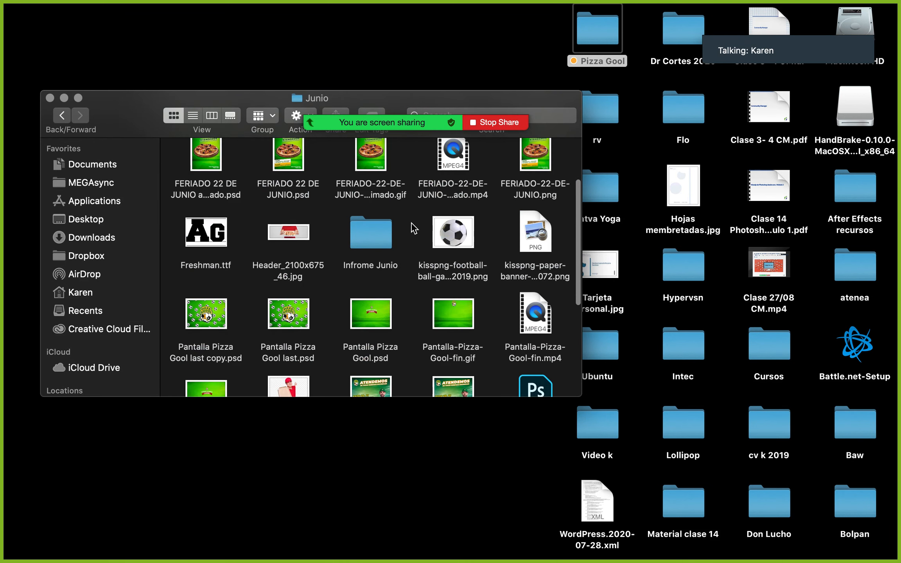
Step: Find Pantalla Pizza Gool last.psd in the Junio folder and open it in Photoshop using its embedded color profile
scroll(412, 228, "up", 2)
scroll(413, 228, "up", 2)
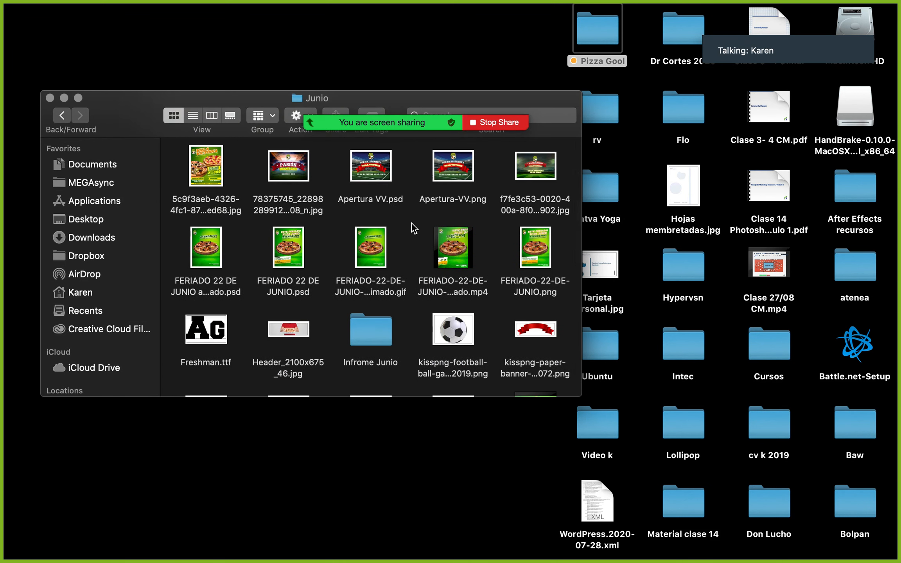
scroll(413, 227, "down", 4)
scroll(413, 228, "down", 2)
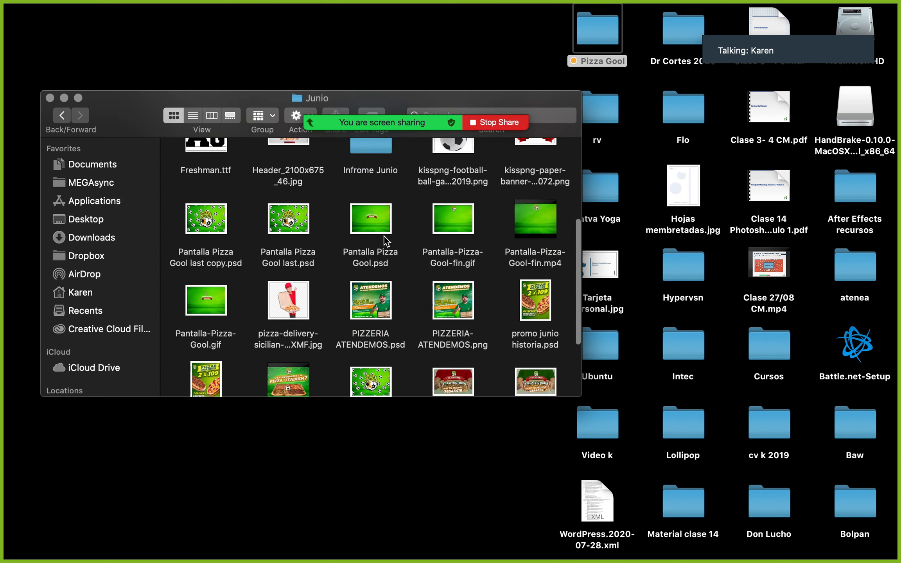
left_click(298, 220)
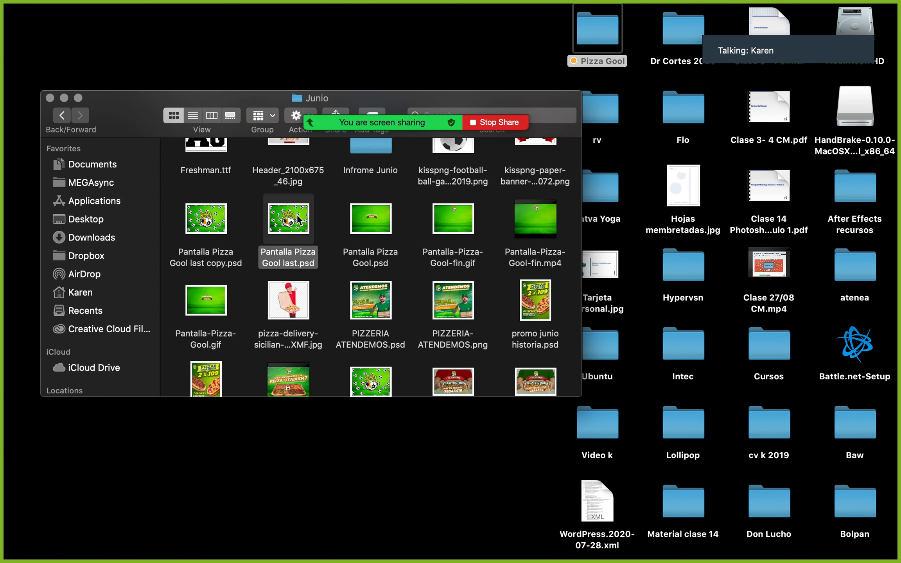
double_click(298, 219)
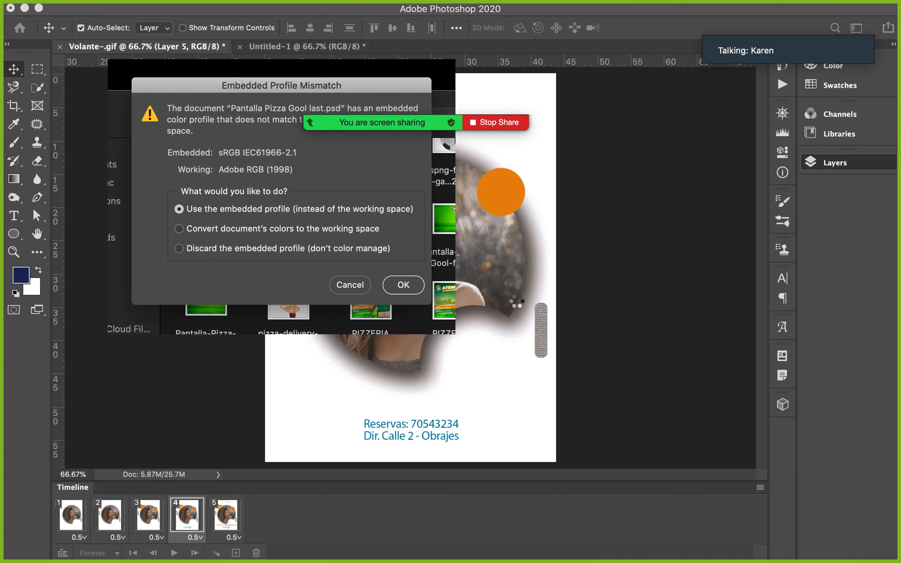
left_click(403, 285)
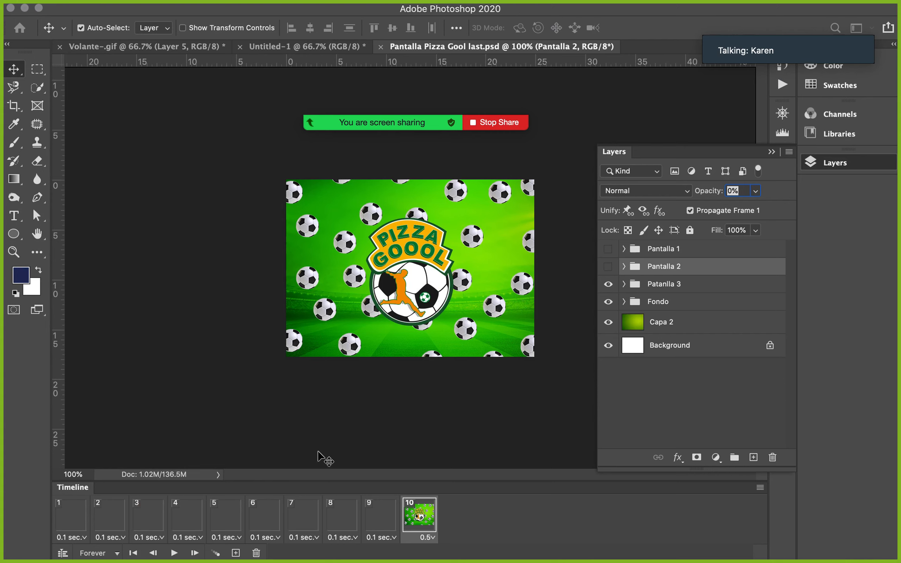
Step: Play the Pizza Gool animation from frame 1 and stop it
left_click(81, 514)
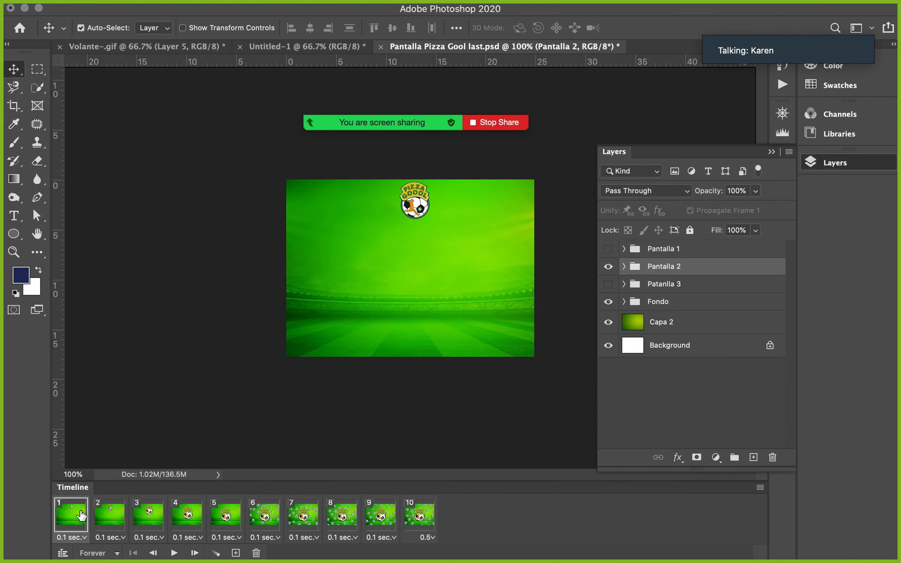
left_click(174, 552)
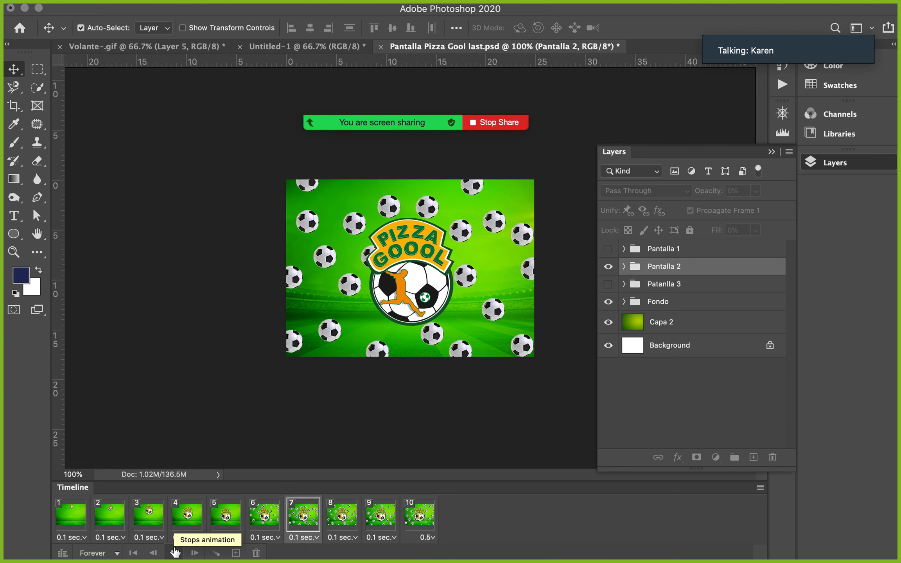
left_click(175, 553)
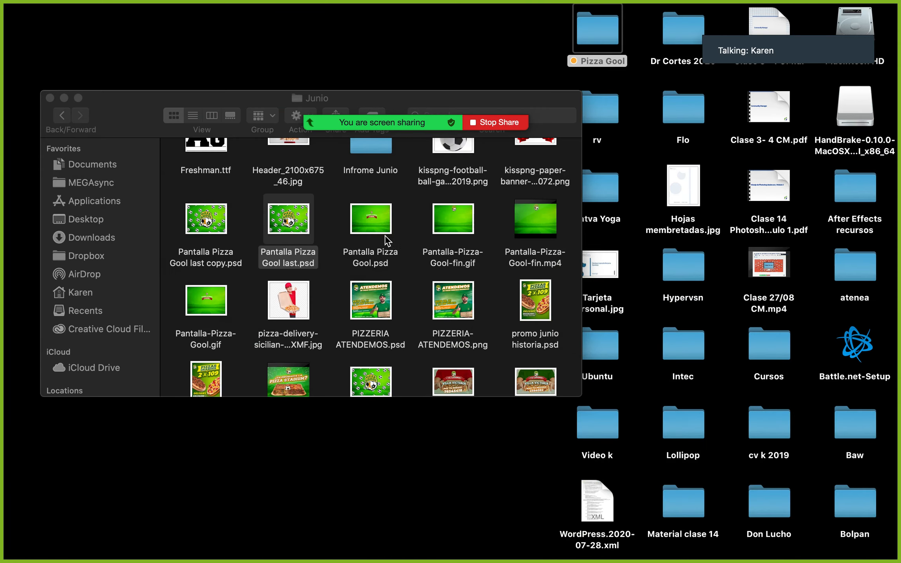
Step: Preview the exported Pantalla-Pizza-Gool-fin.gif and Pantalla-Pizza-Gool-fin.mp4 in Finder to compare them, ending with the GIF
left_click(357, 226)
left_click(455, 221)
key("space")
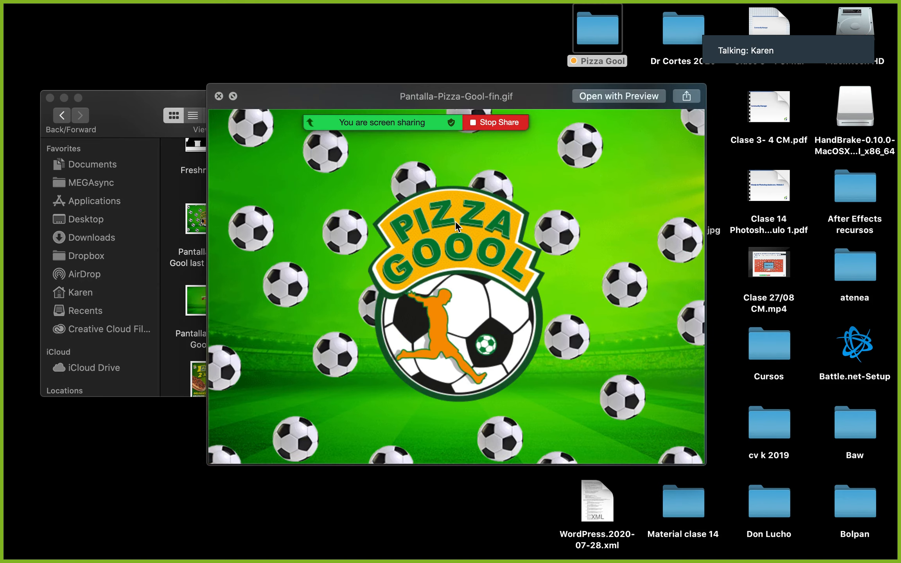
key("space")
left_click(550, 215)
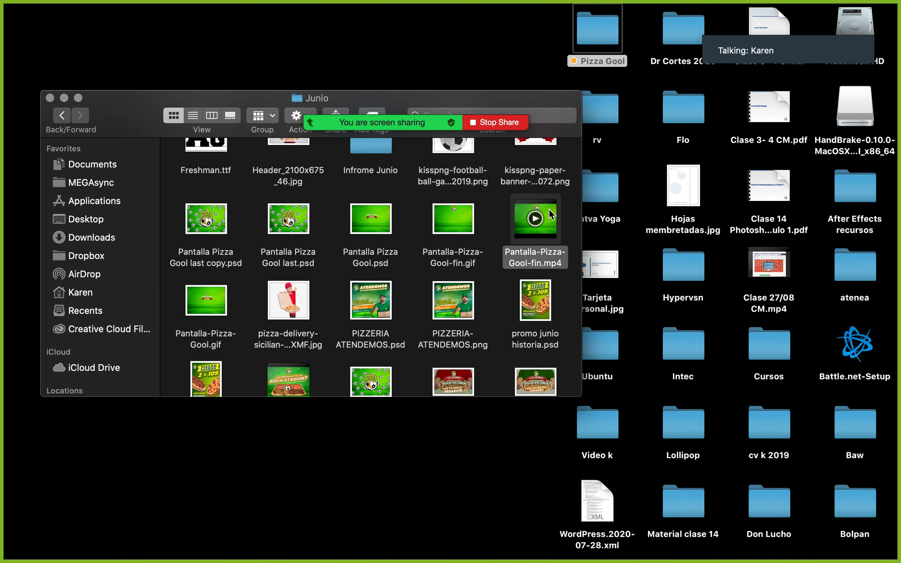
key("space")
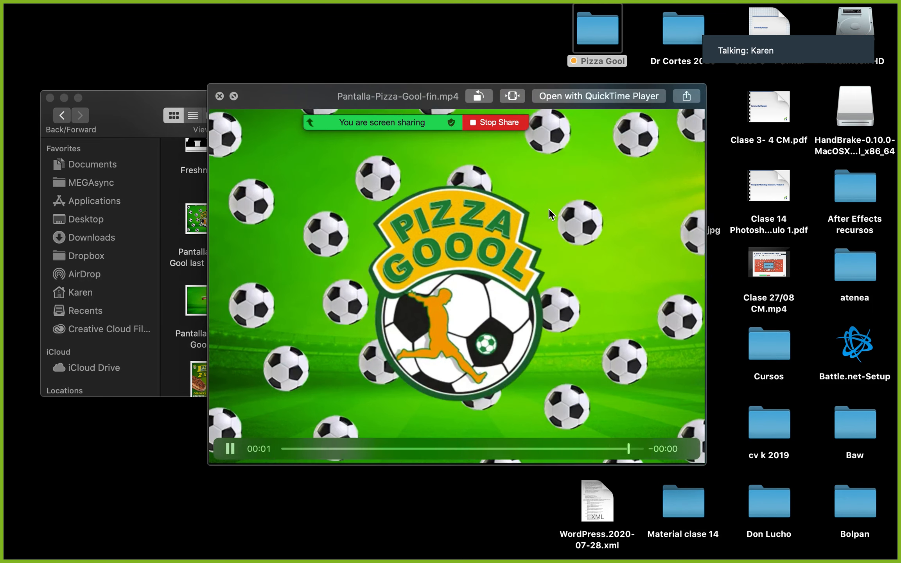
key("space")
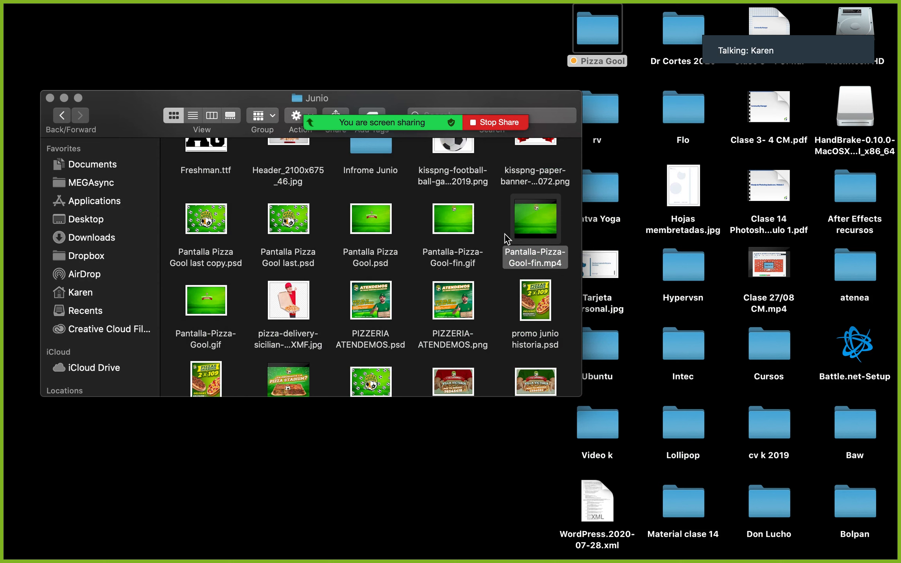
left_click(452, 234)
key("space")
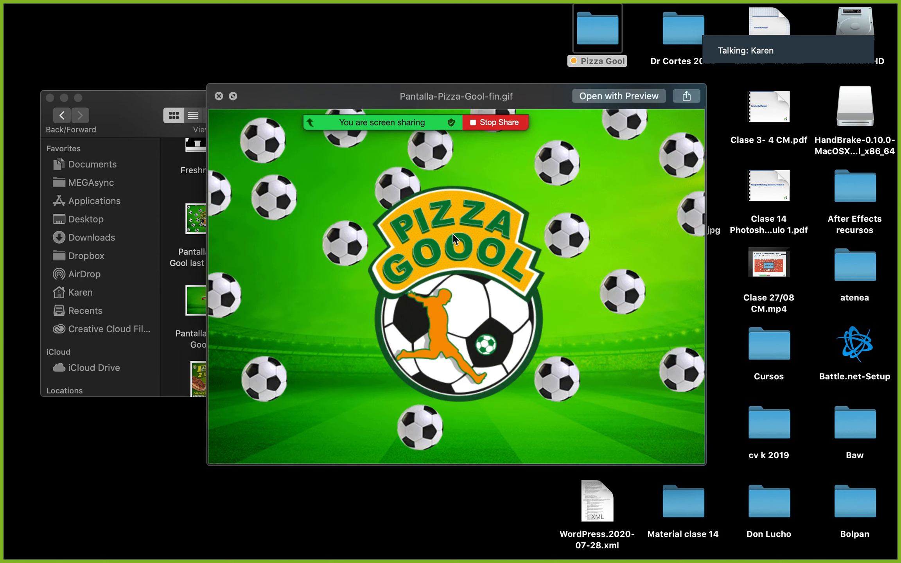
key("space")
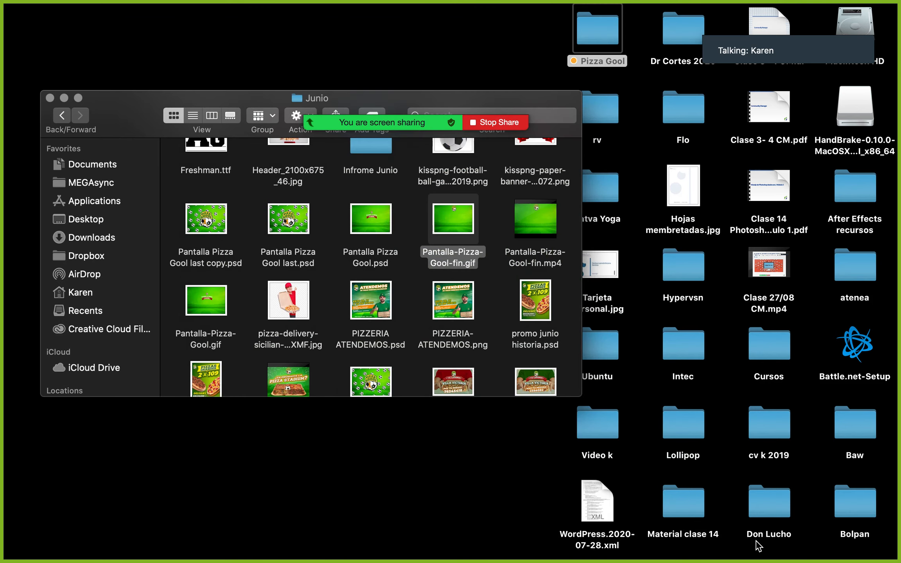
Step: Switch back to Photoshop and toggle the visibility of the Pantalla 1 and Patanlla 3 groups on and off
left_click(878, 555)
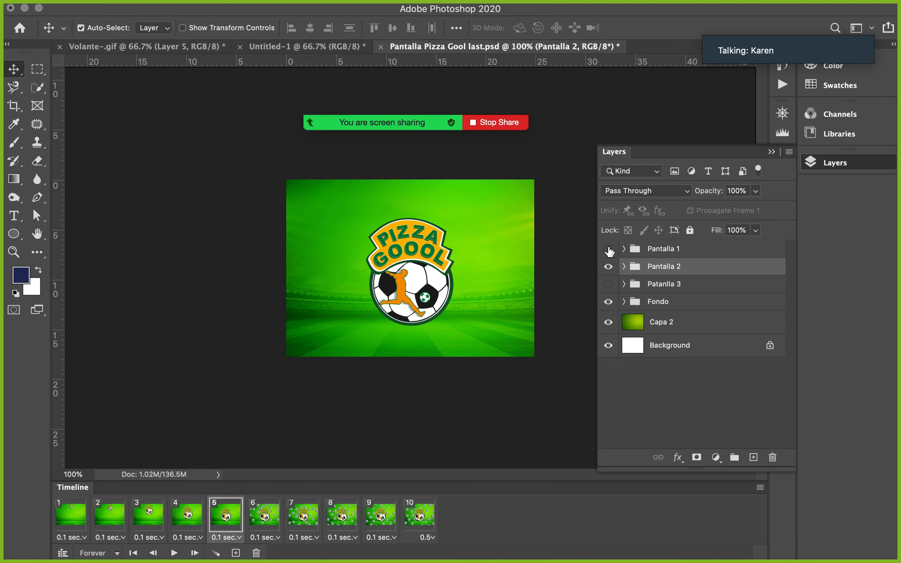
left_click(608, 251)
left_click(608, 250)
left_click(609, 288)
left_click(609, 287)
Step: Expand the Patanlla 3 group and select the football layer ending in copy 3
left_click(624, 284)
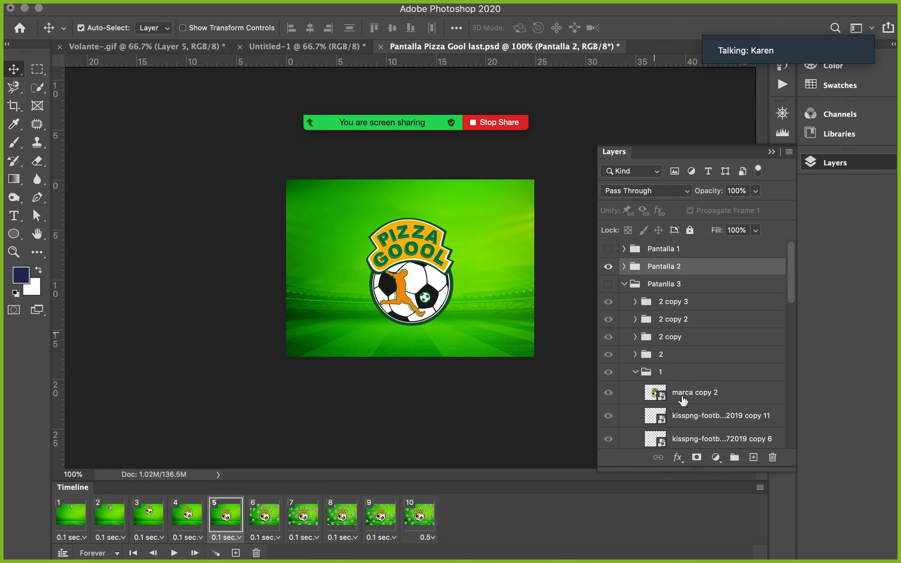
scroll(689, 399, "down", 8)
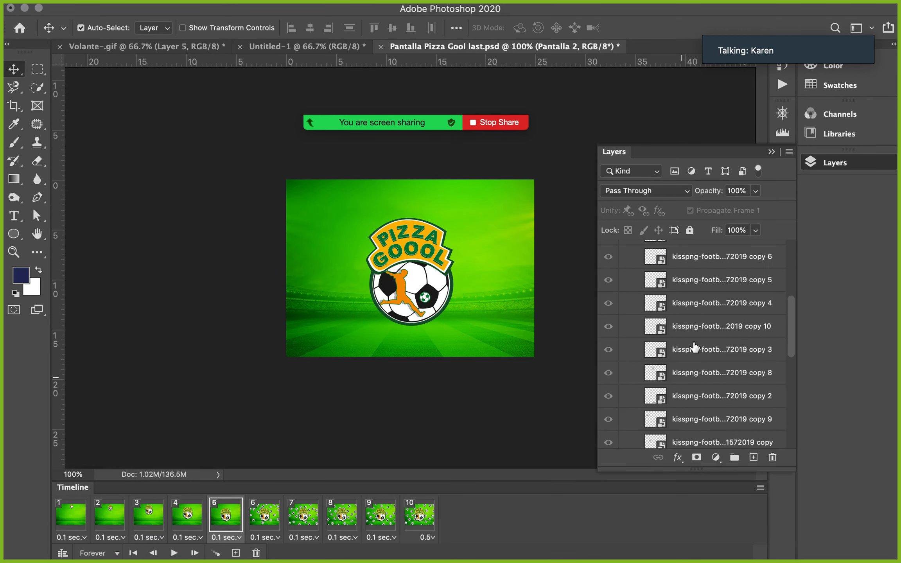
left_click(694, 347)
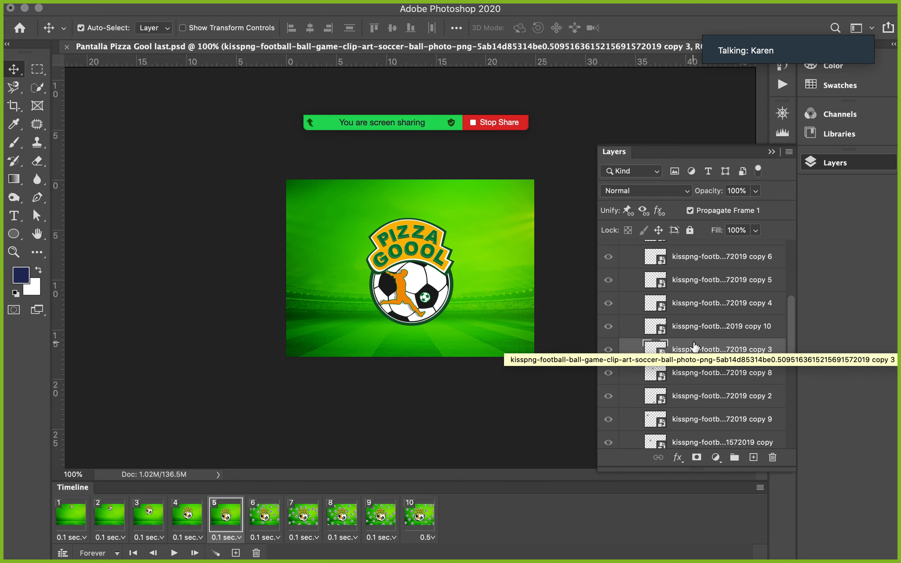
Step: Step through frames 6 to 10 twice to examine how the footballs move between frames
left_click(264, 518)
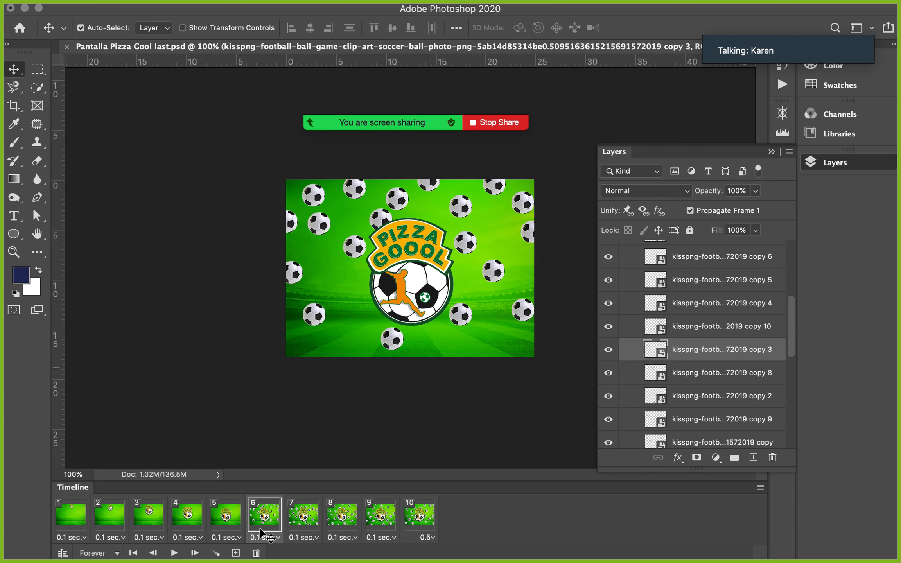
left_click(303, 520)
left_click(338, 517)
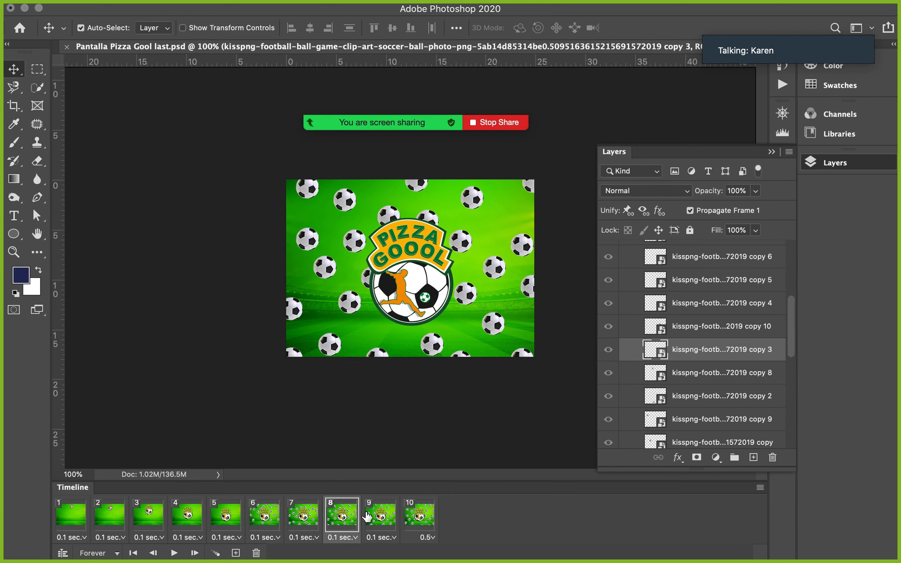
left_click(380, 517)
left_click(419, 517)
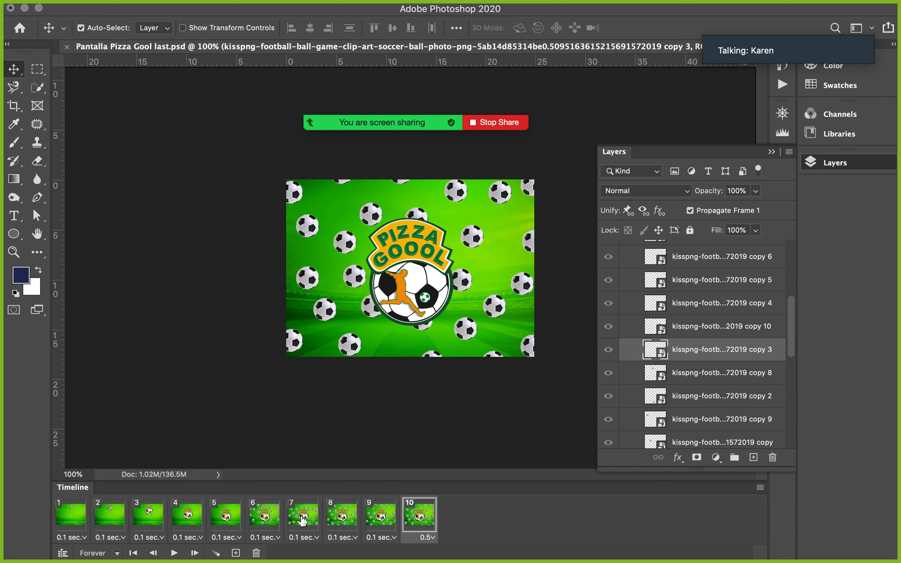
left_click(273, 520)
left_click(301, 517)
left_click(349, 517)
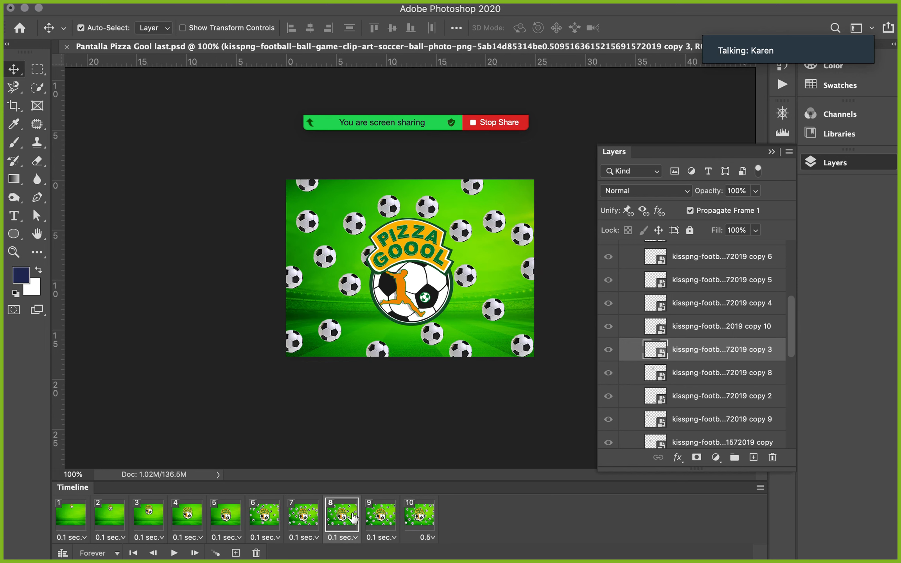
left_click(396, 516)
left_click(419, 517)
Step: Collapse the Patanlla 3 group and toggle the visibility of the Fondo group and the Capa 2 layer
scroll(650, 346, "up", 5)
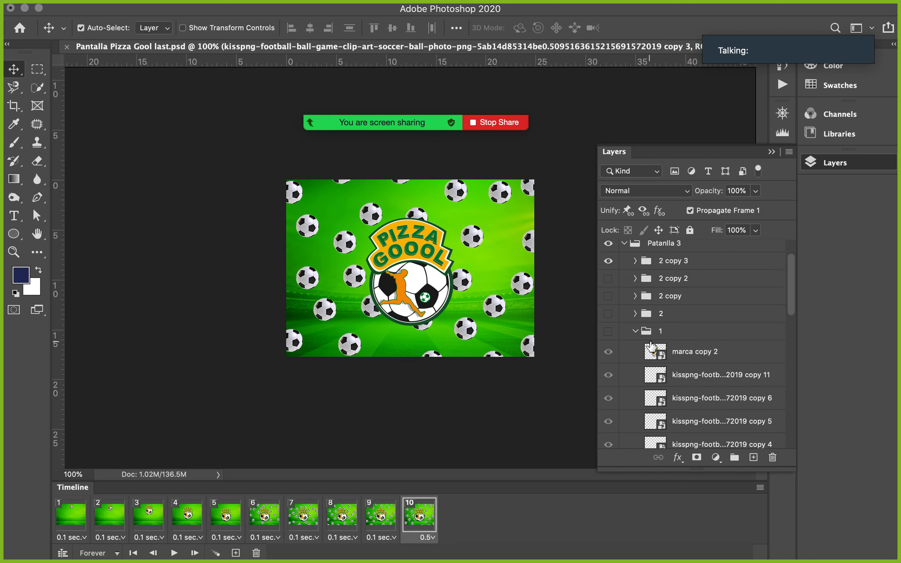
left_click(625, 284)
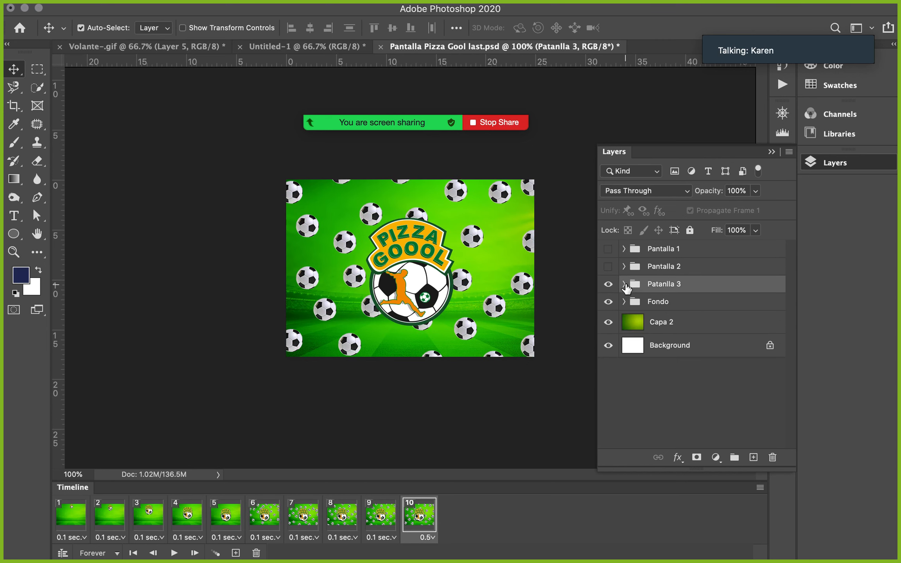
left_click(608, 301)
left_click(608, 301)
left_click(609, 322)
left_click(608, 322)
Step: Minimize Photoshop, switch to Chrome, close the "what font is" search tab and open a new tab
left_click(25, 8)
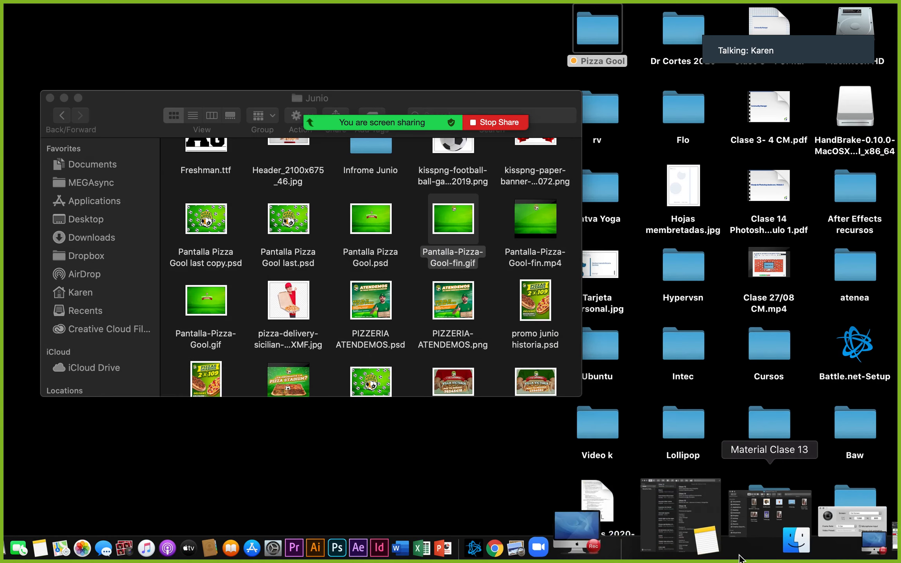
left_click(810, 528)
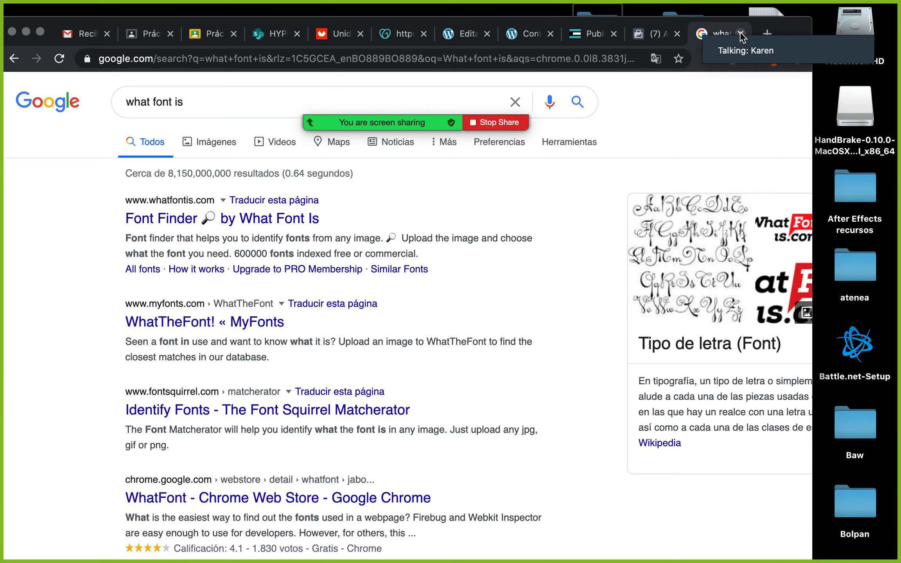
left_click(741, 34)
left_click(767, 33)
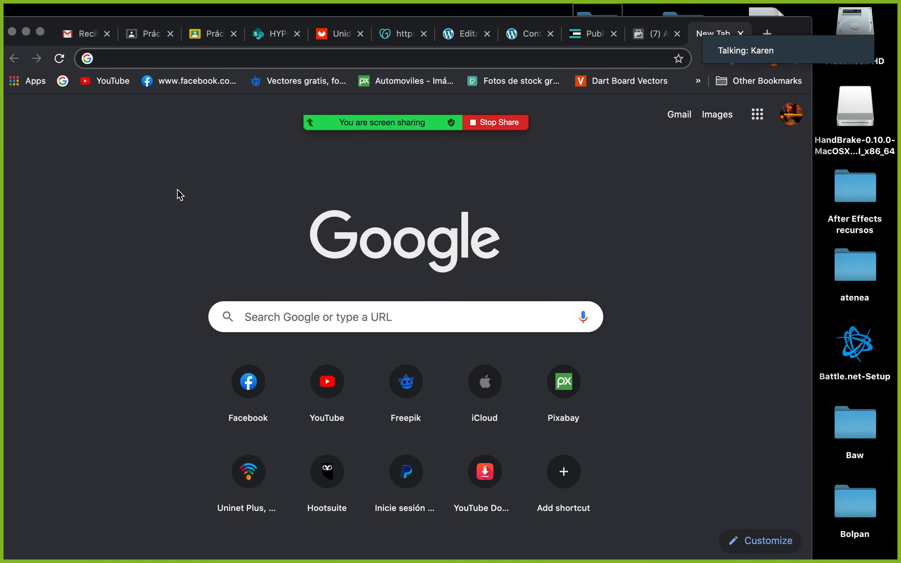
Step: Open the online-convert.com GIF to MP4 converter page in the new tab, and minimize Chrome
type("Conver")
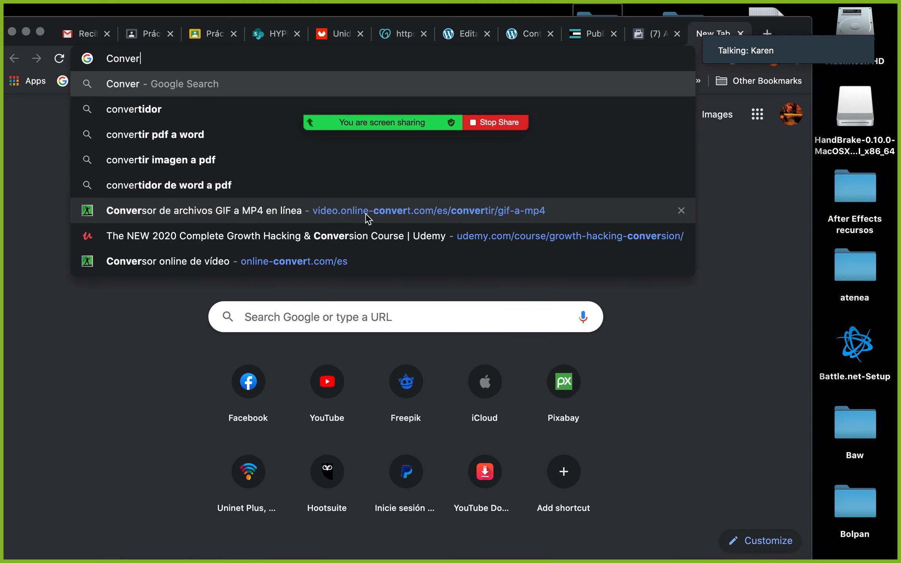
left_click(385, 215)
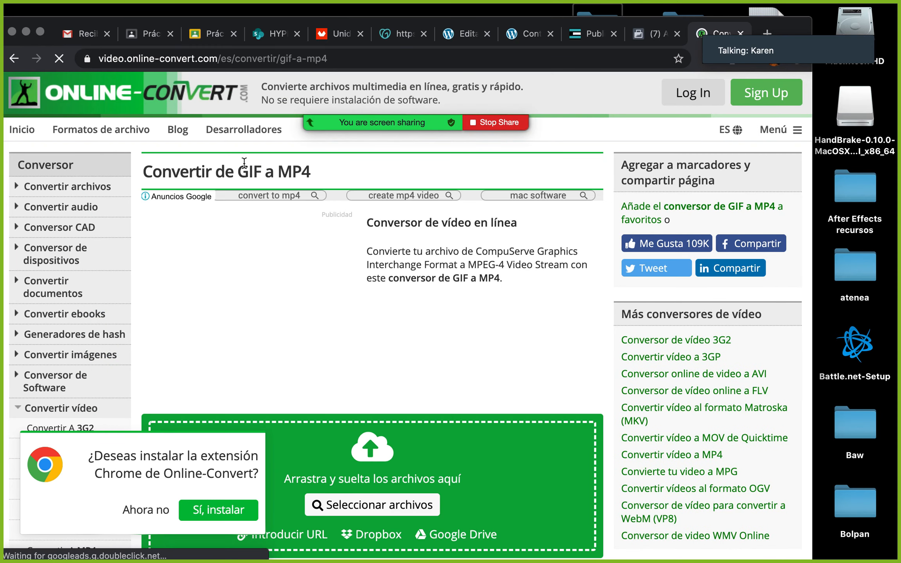
key("super+Tab")
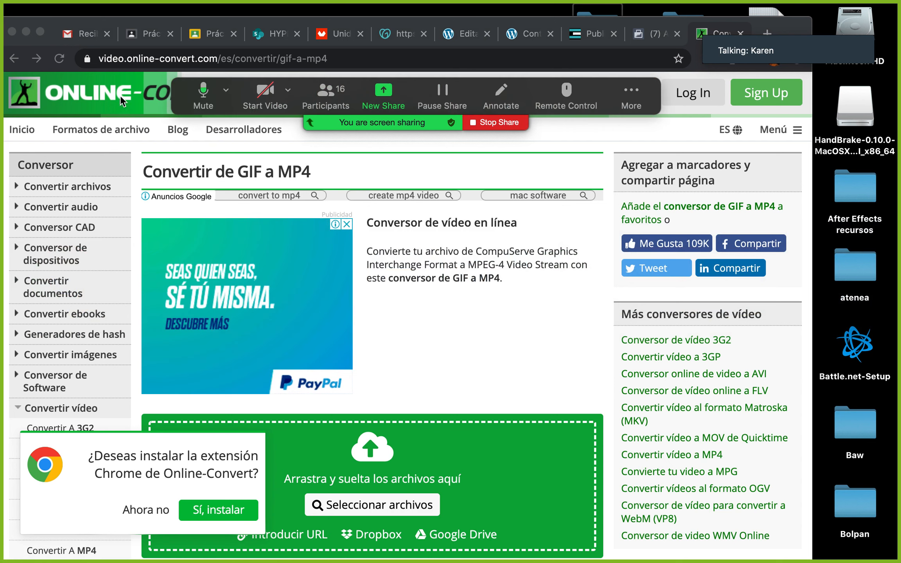
left_click(27, 31)
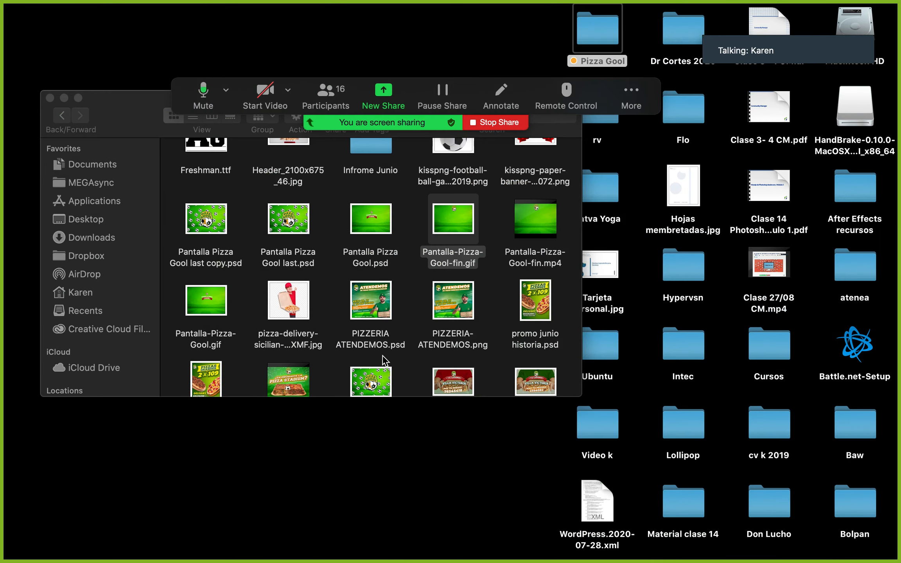
Step: Close the Finder window and preview Clase 14 Photoshop Modulo 1.pdf from the desktop, going to its animated GIF slides
left_click(50, 97)
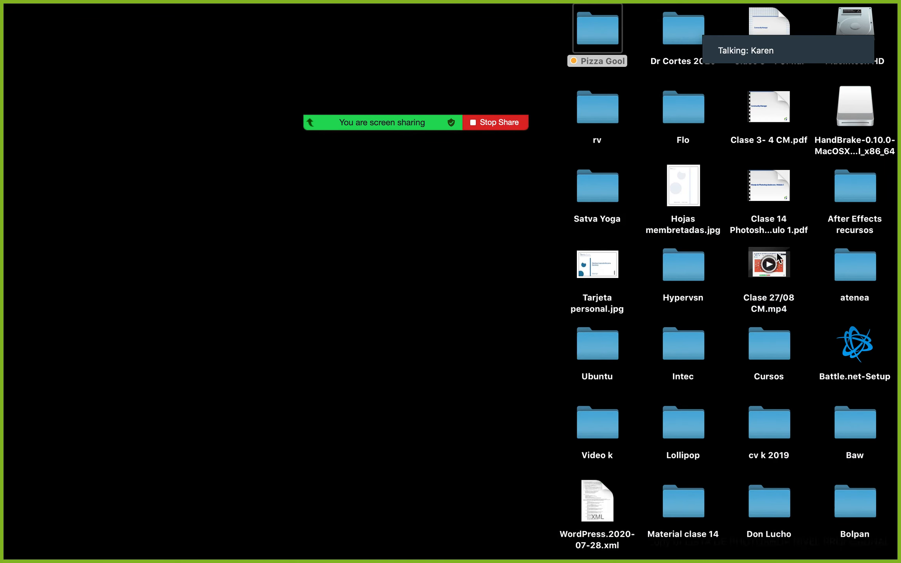
left_click(780, 182)
key("space")
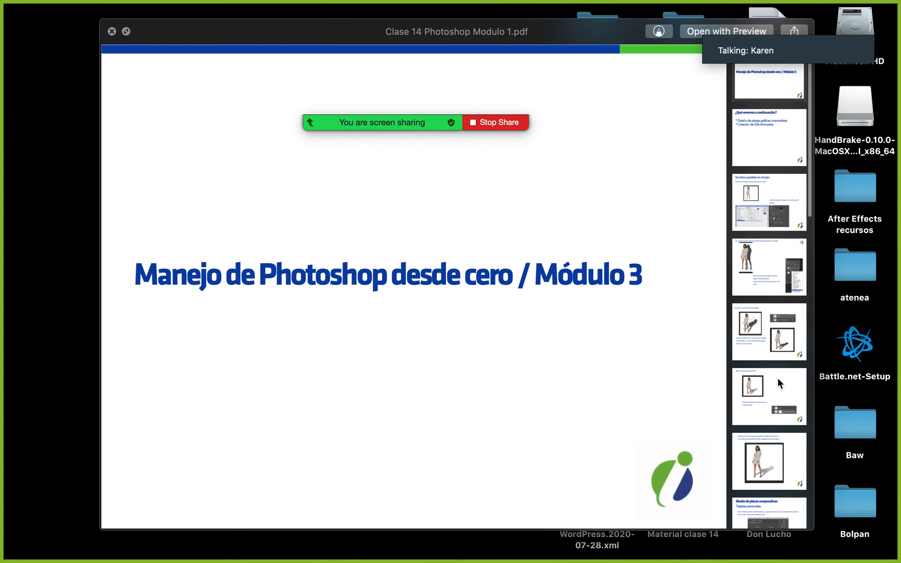
scroll(772, 471, "down", 15)
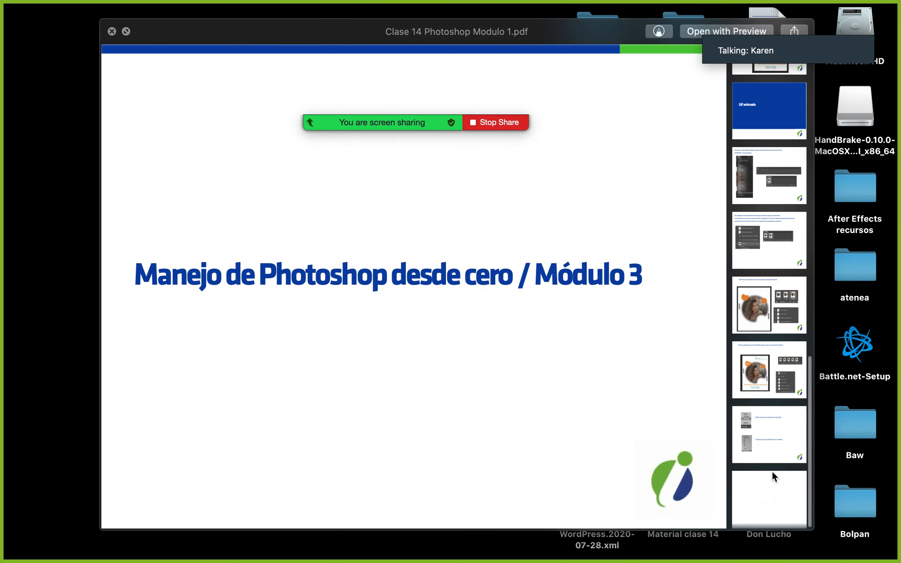
Step: Switch to Chrome, return to the Classroom classwork page and expand Material clase 14 - 28/08
mouse_move(816, 562)
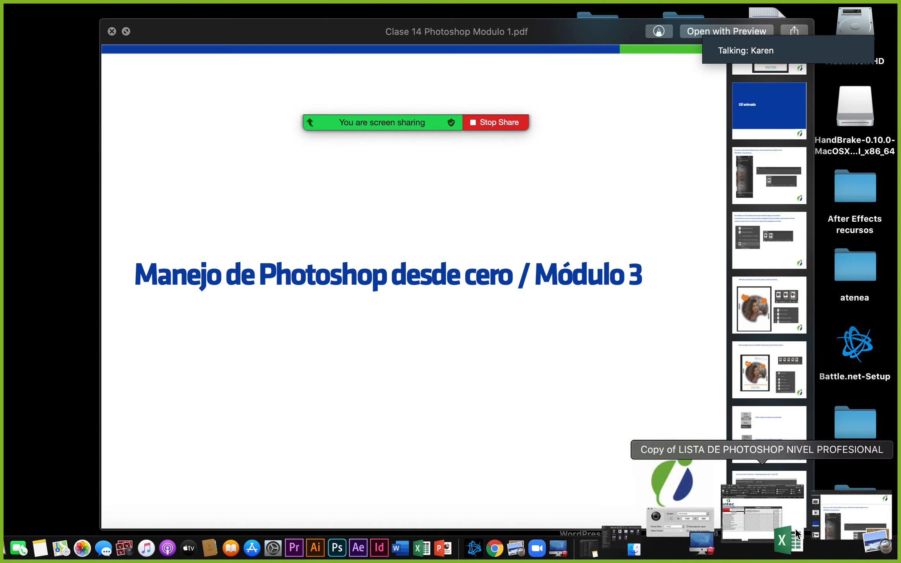
left_click(872, 516)
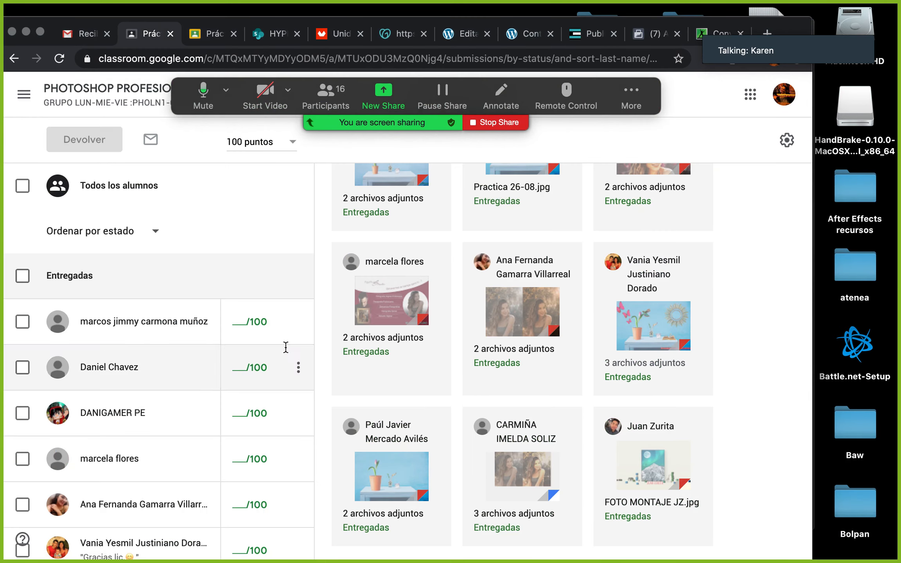
left_click(147, 36)
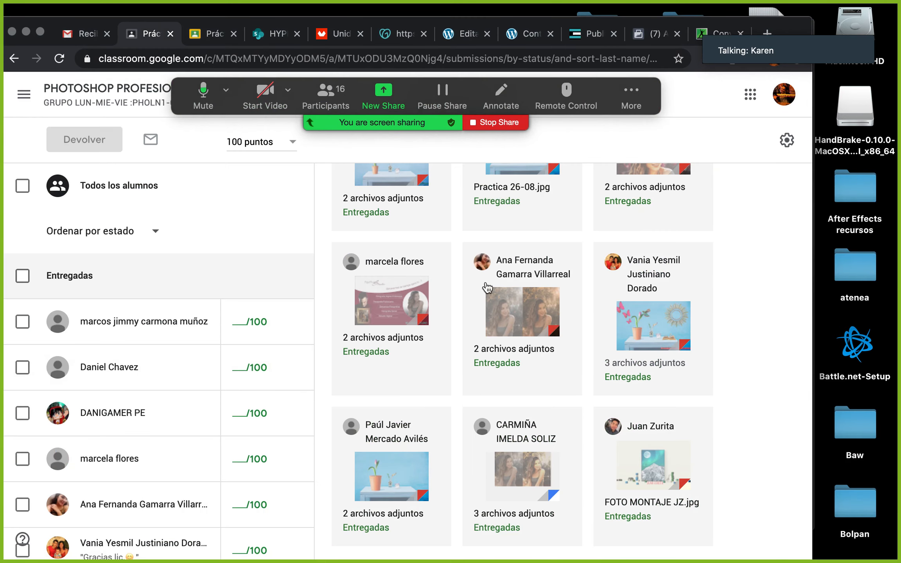
left_click(14, 58)
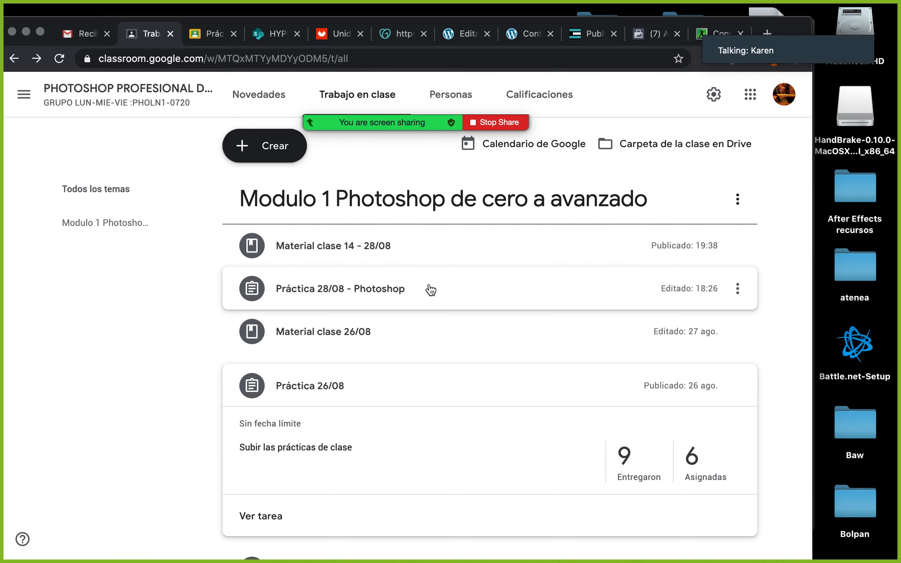
left_click(415, 257)
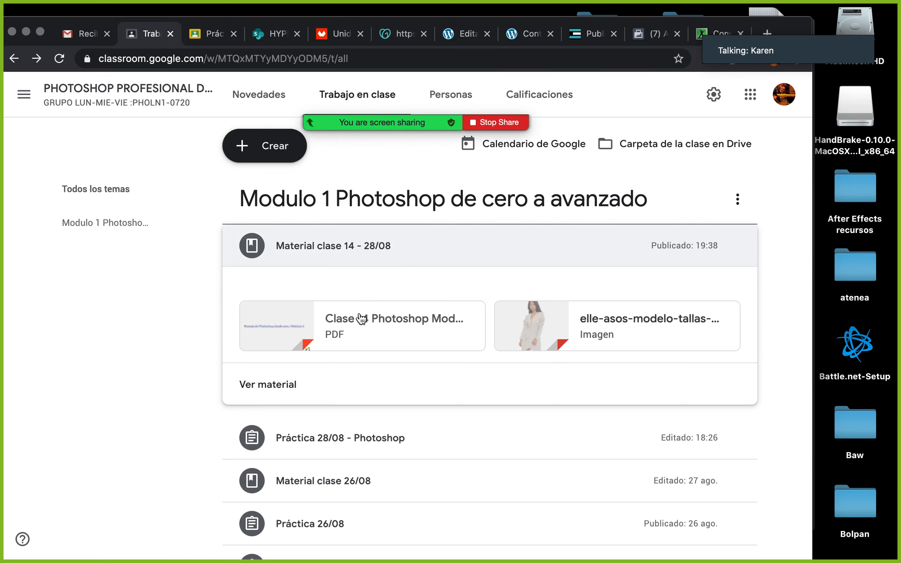
Step: Return to the PDF preview and review the GIF slides from the timeline setup through frames, looping and delay to Save for Web
key("super+Tab")
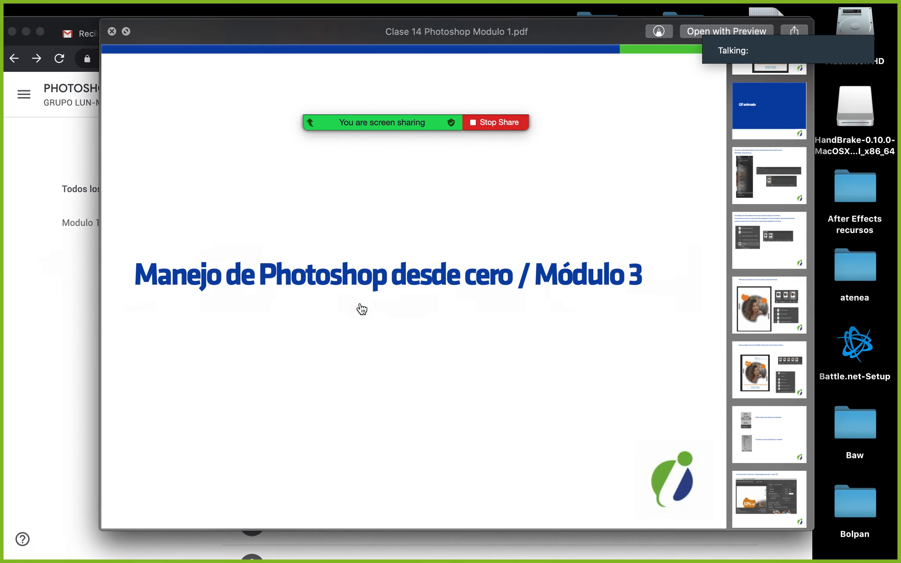
left_click(794, 181)
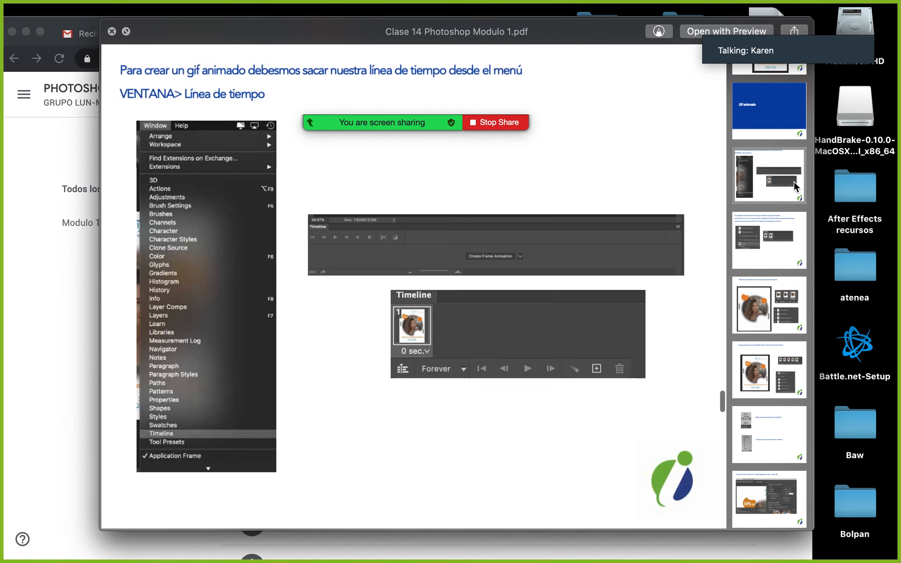
left_click(782, 268)
left_click(777, 304)
left_click(775, 373)
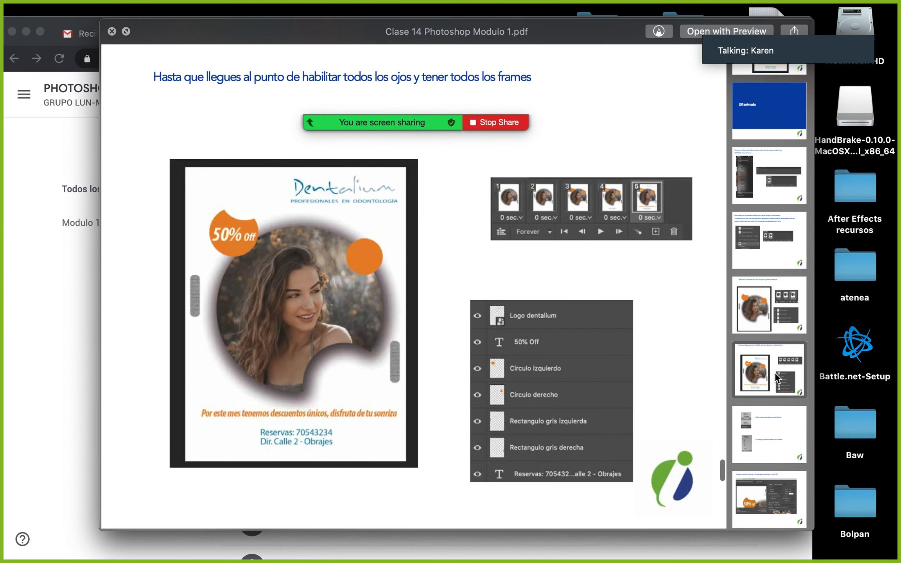
left_click(771, 436)
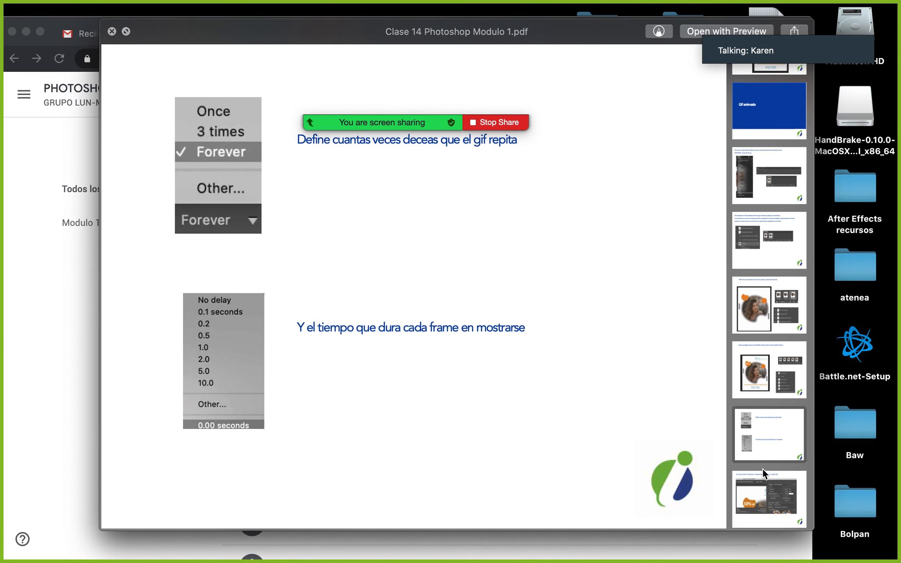
left_click(781, 500)
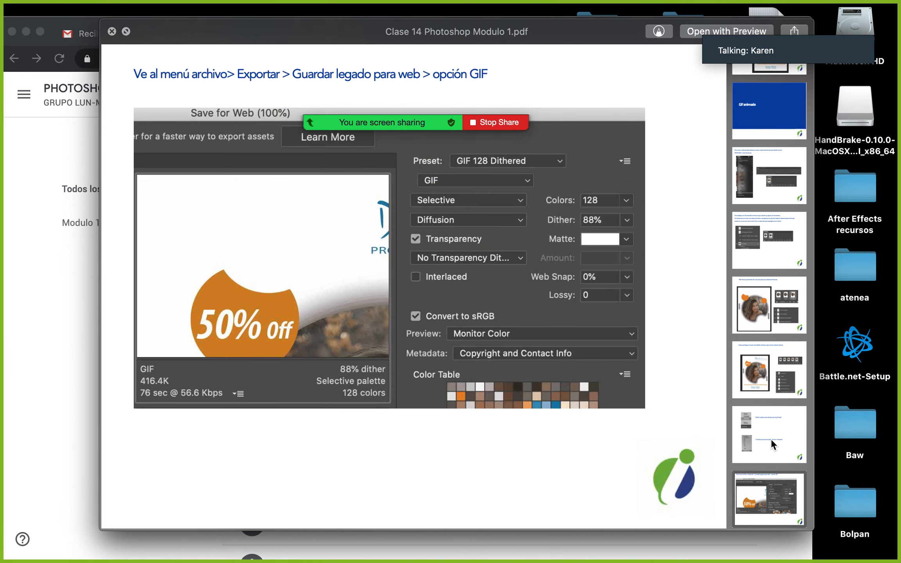
Step: Switch to Photoshop and open Save for Web (Legacy) for Pantalla Pizza Gool last.psd
mouse_move(865, 558)
left_click(851, 540)
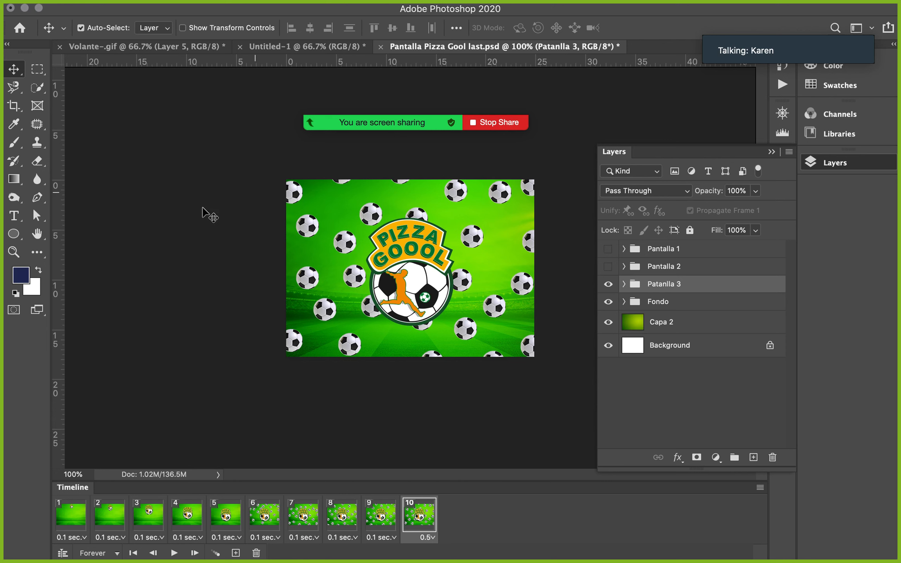
left_click(112, 8)
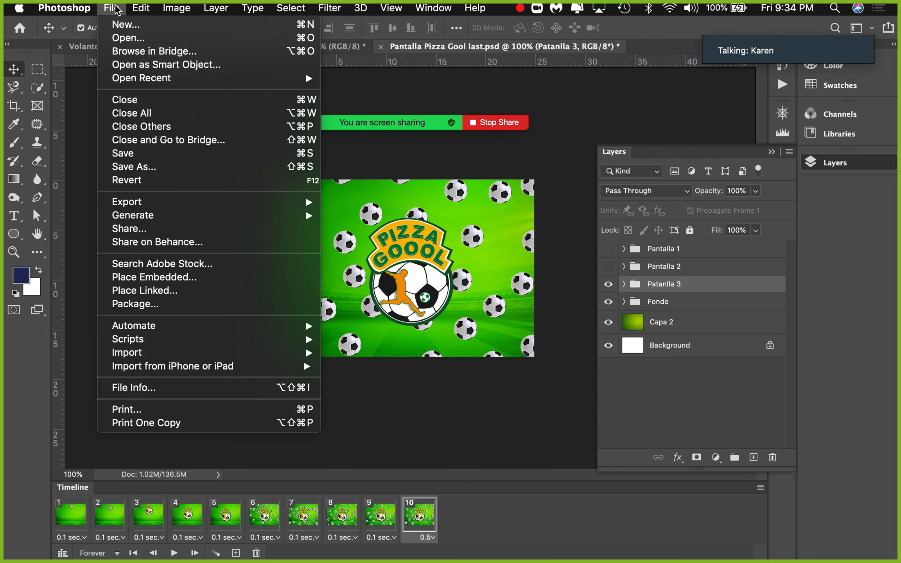
mouse_move(161, 206)
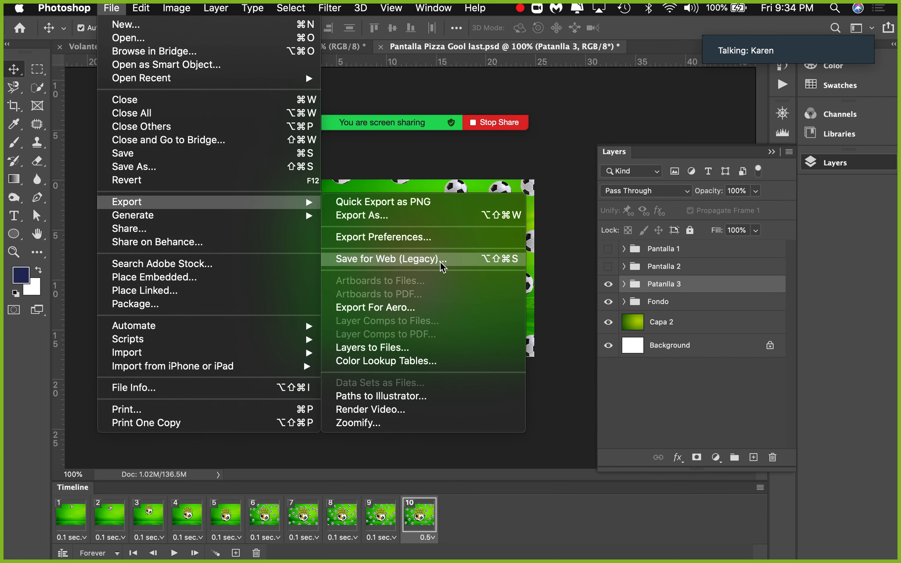
left_click(566, 201)
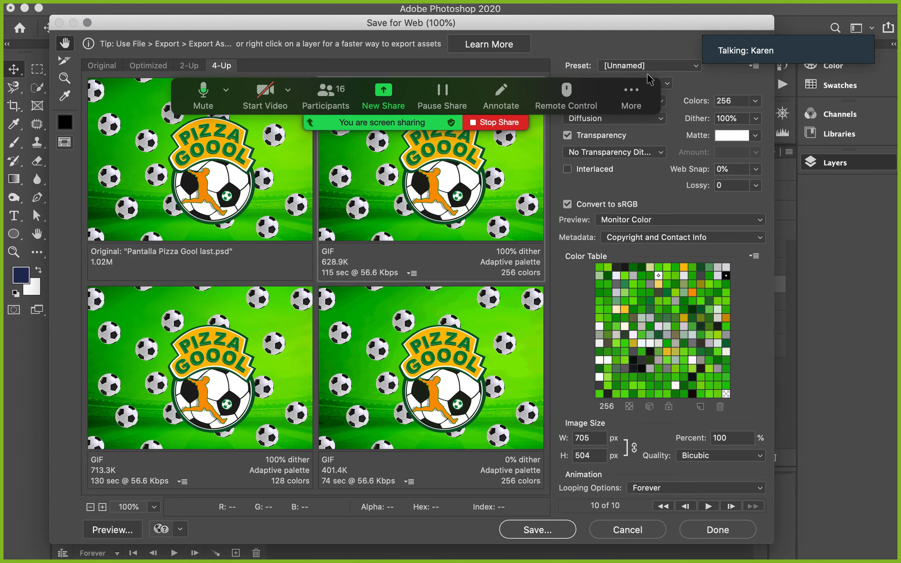
Step: Keep GIF as the export format and save the animation to the Desktop with images only and default settings
left_click_drag(644, 26, 677, 186)
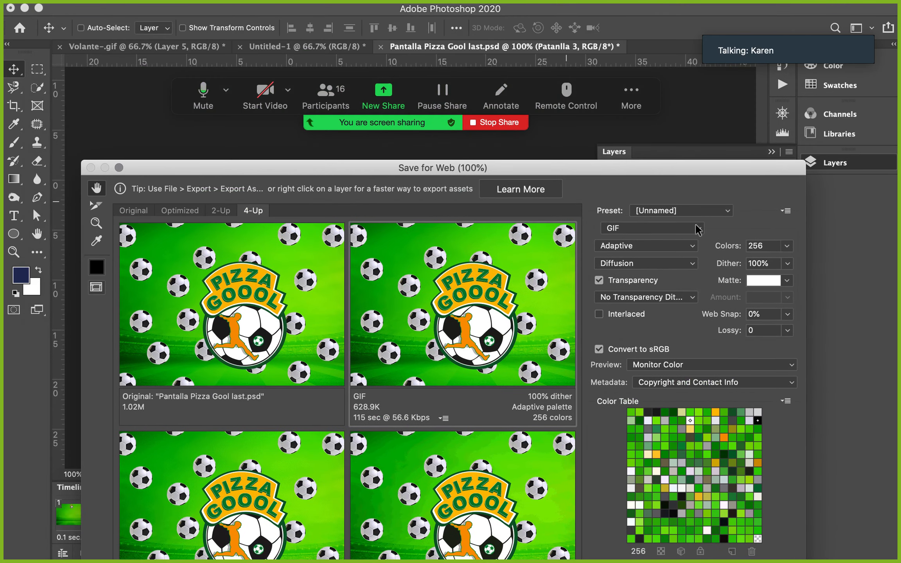
left_click(695, 229)
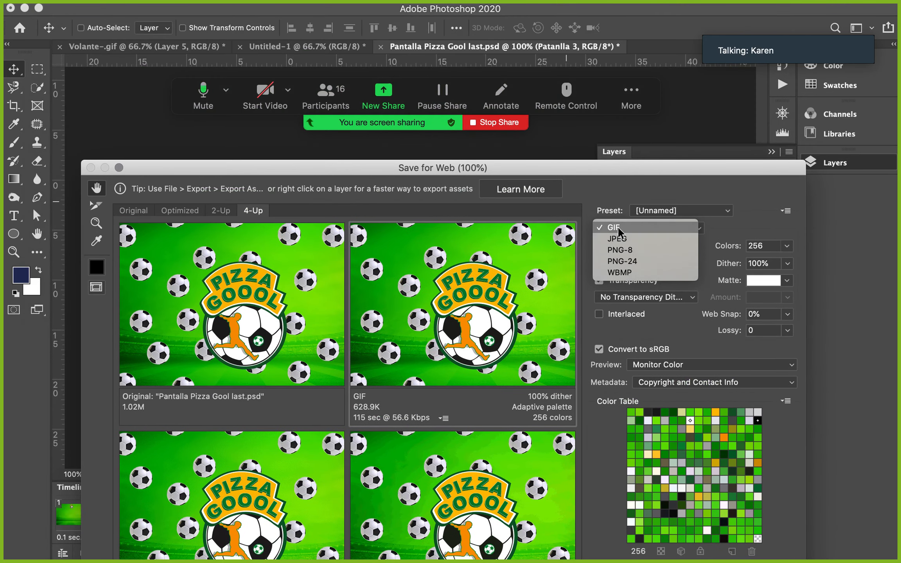
left_click_drag(645, 168, 640, 21)
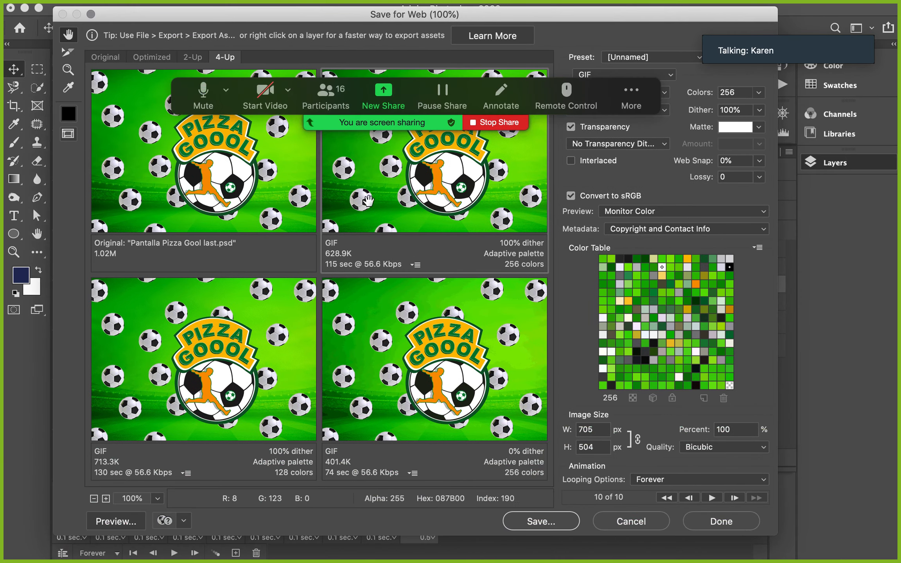
left_click(555, 522)
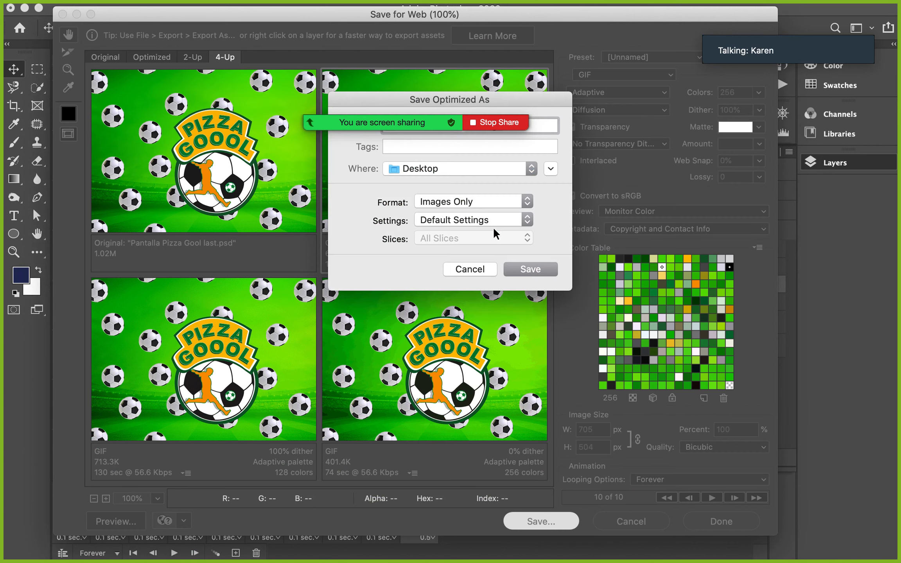
left_click(545, 270)
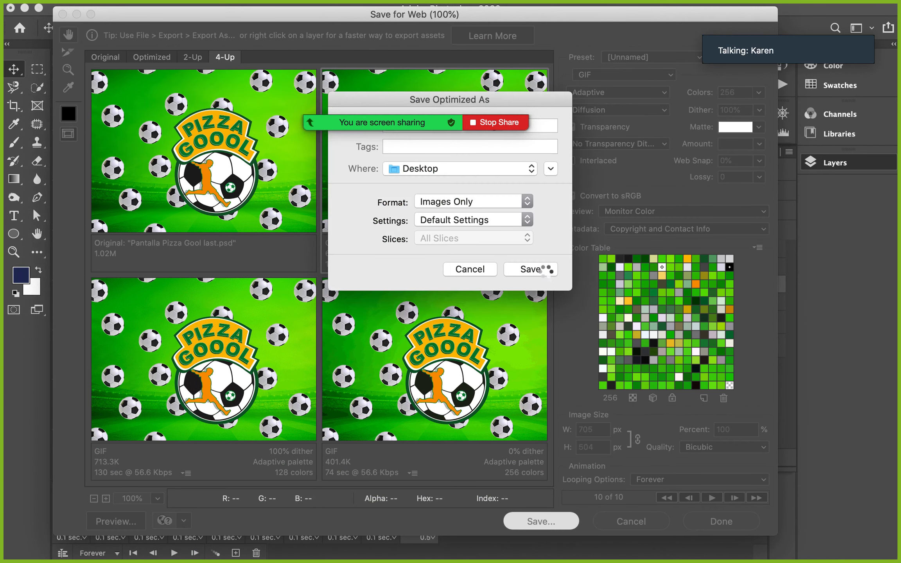
Step: Minimize Photoshop and Chrome, then preview the exported Pantalla-Pizza-Gool-last.gif on the desktop and close the preview
left_click(25, 8)
key("space")
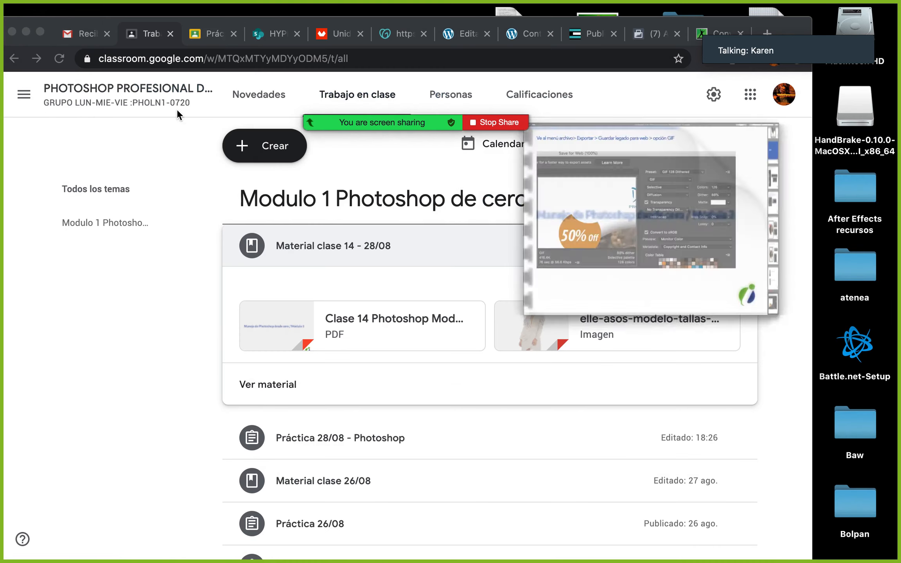
left_click(25, 31)
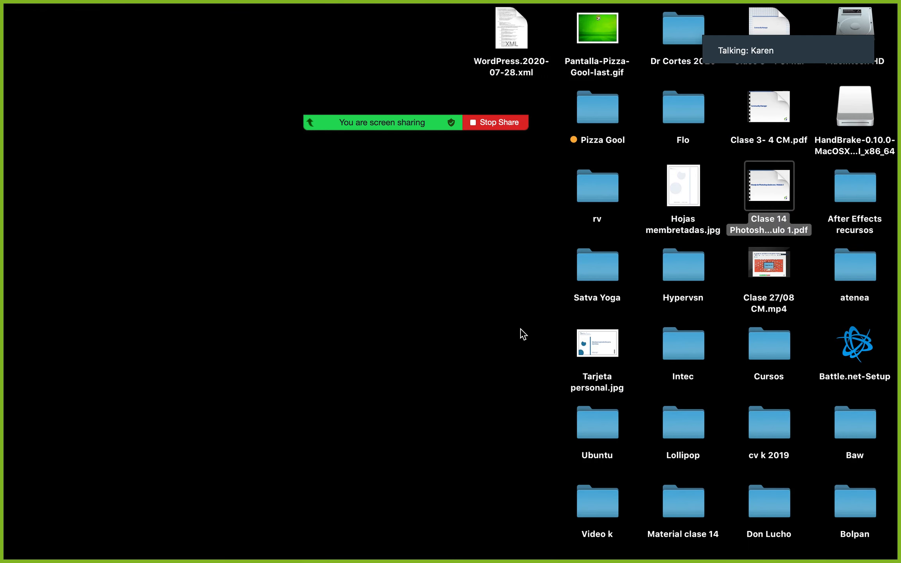
left_click(606, 46)
key("space")
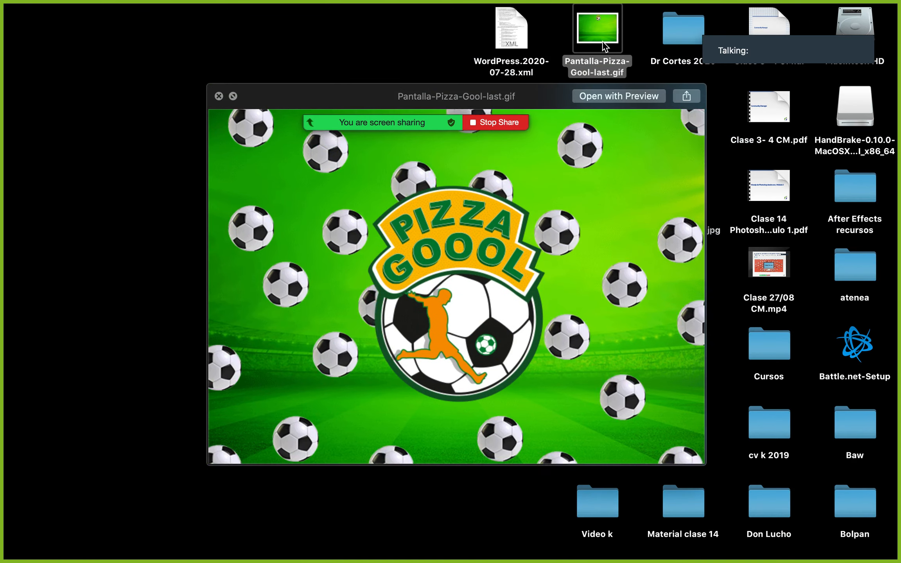
key("space")
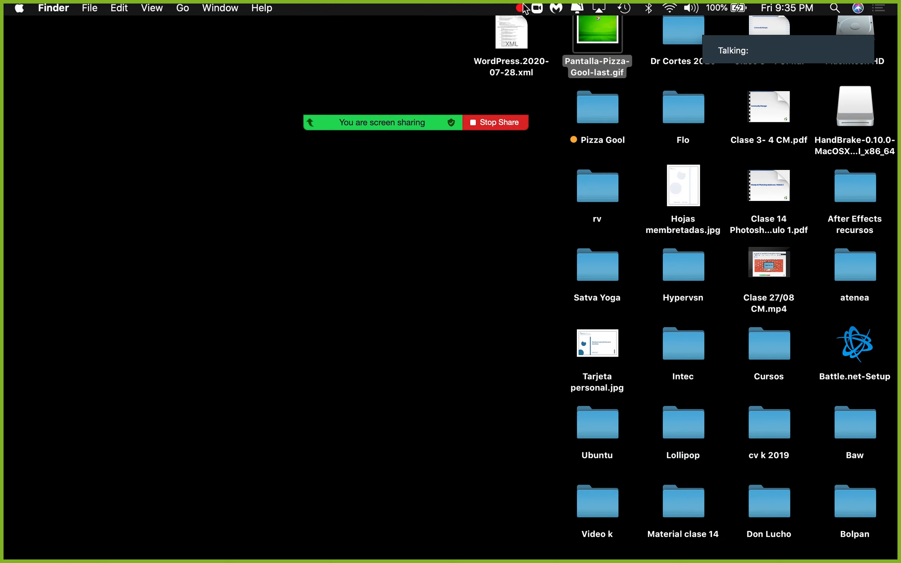
left_click(521, 8)
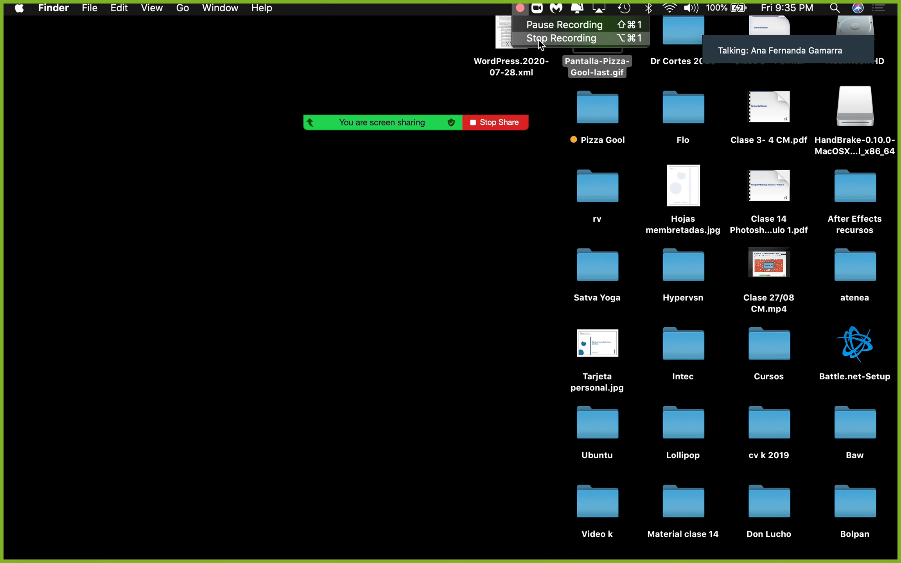
left_click(556, 124)
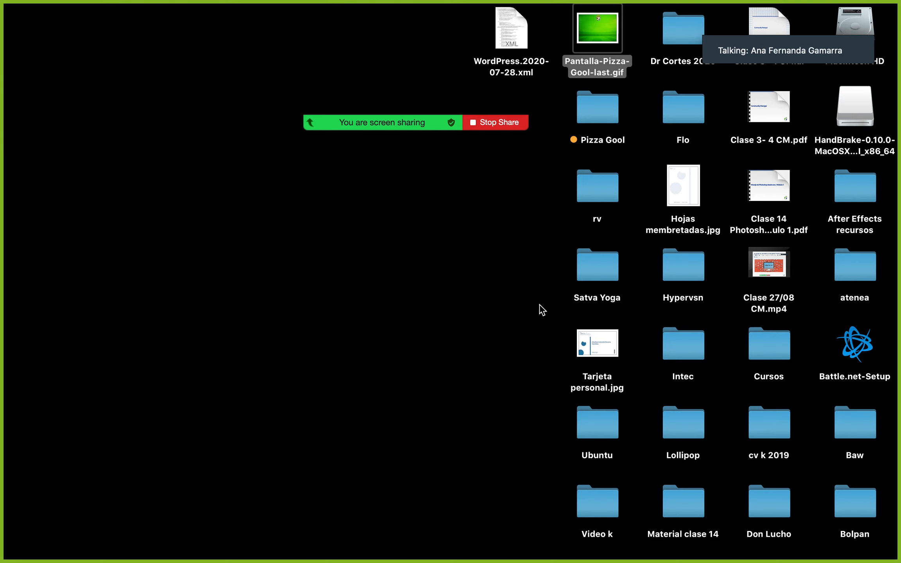
Step: Preview Clase 14 Photoshop Modulo 1.pdf and review the document settings on the Tarjetas personales, Hojas membretadas and Volantes slides
left_click(774, 190)
key("space")
scroll(755, 386, "down", 2)
left_click(755, 388)
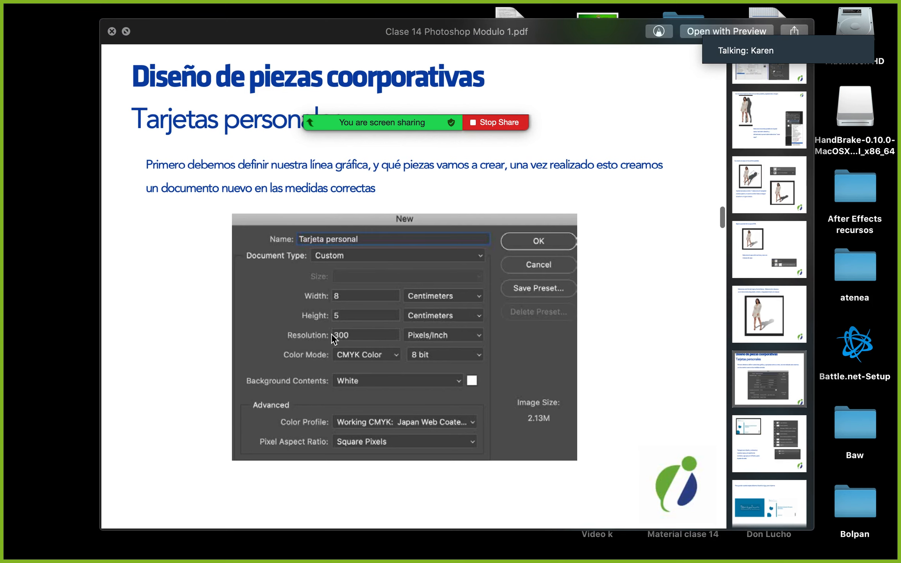
scroll(736, 425, "down", 5)
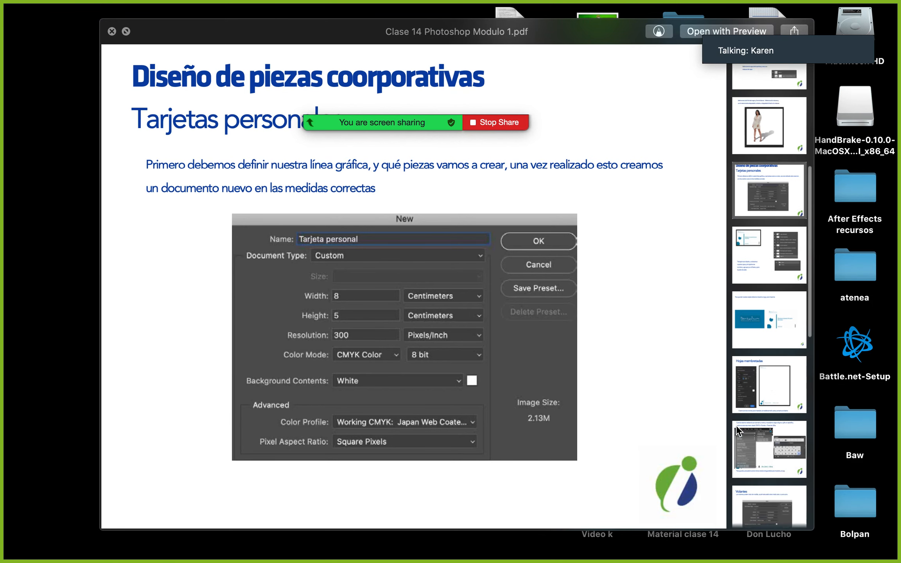
left_click(768, 378)
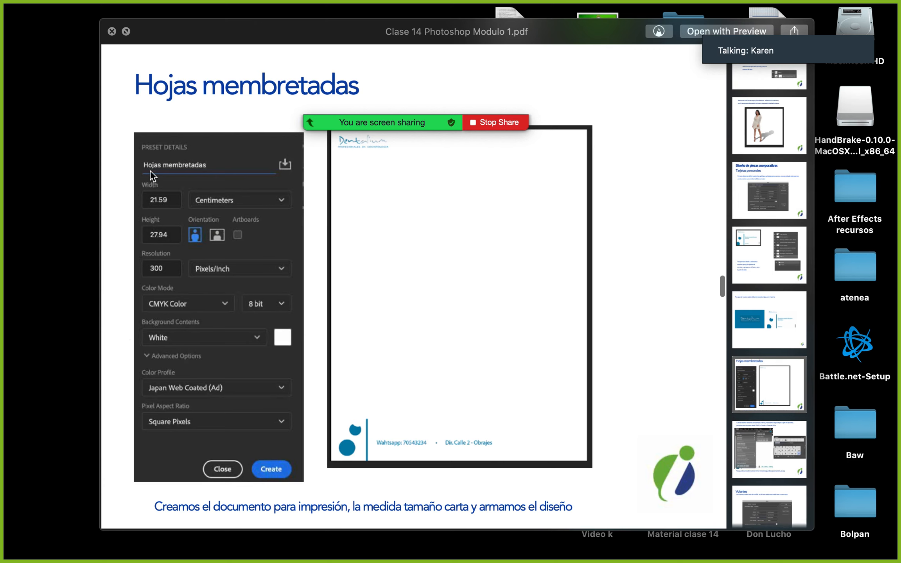
scroll(765, 483, "down", 4)
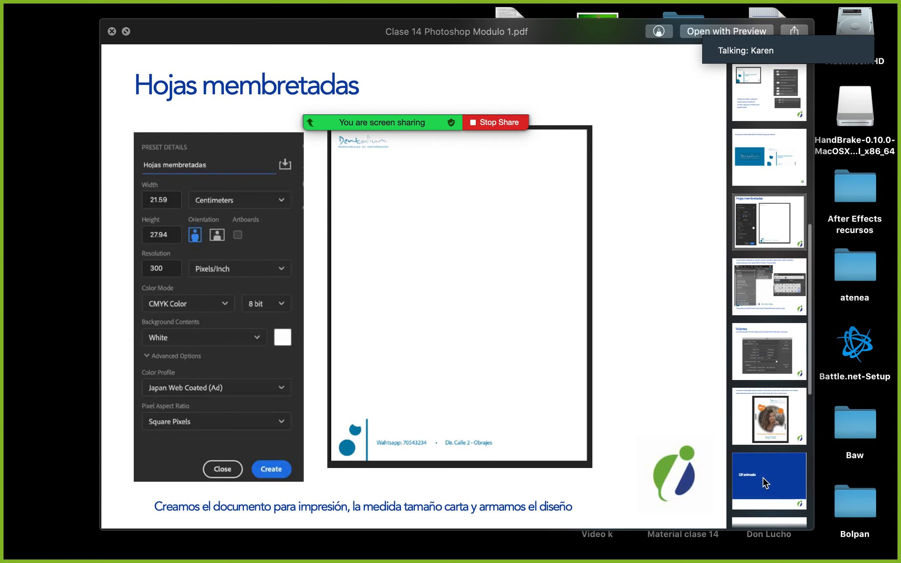
left_click(769, 372)
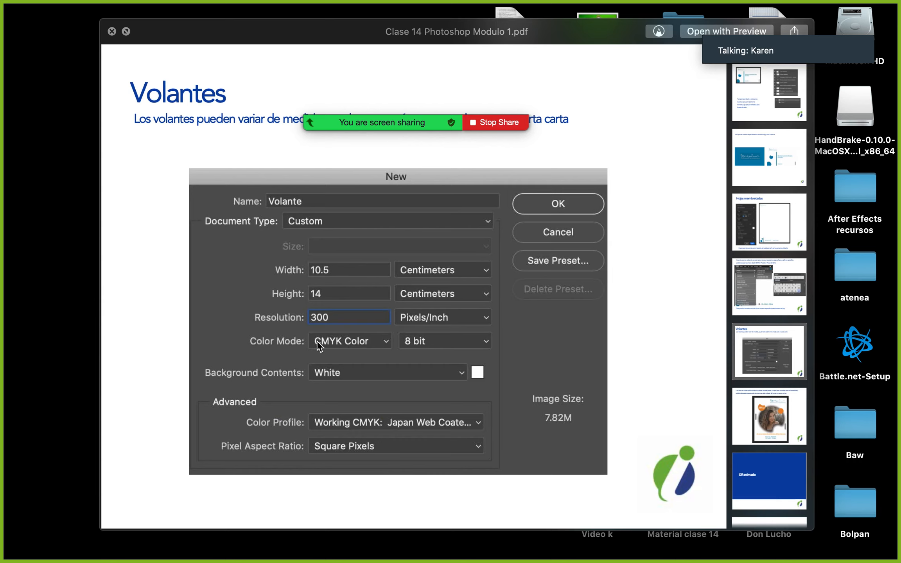
key("space")
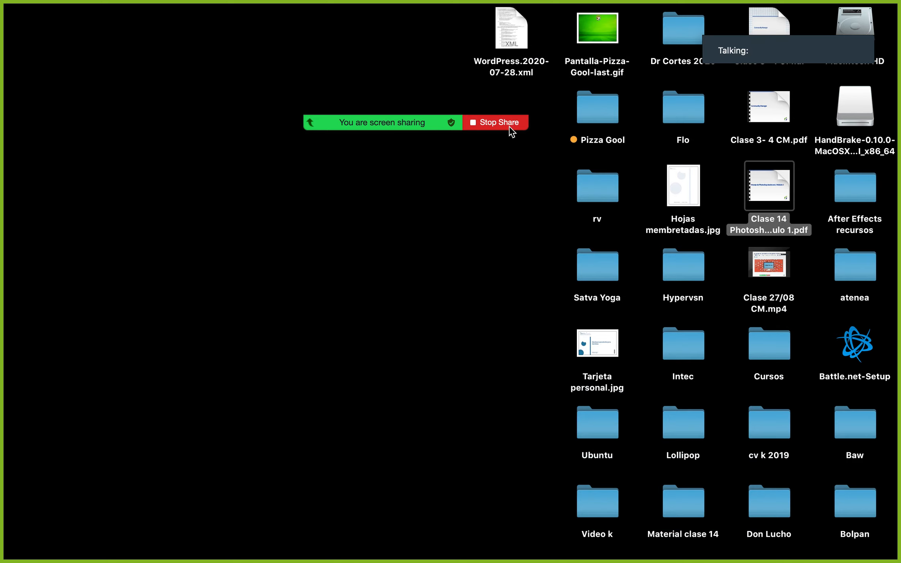
Step: Stop sharing the screen in the Zoom meeting and open the screen recorder's pause and stop options
left_click(499, 123)
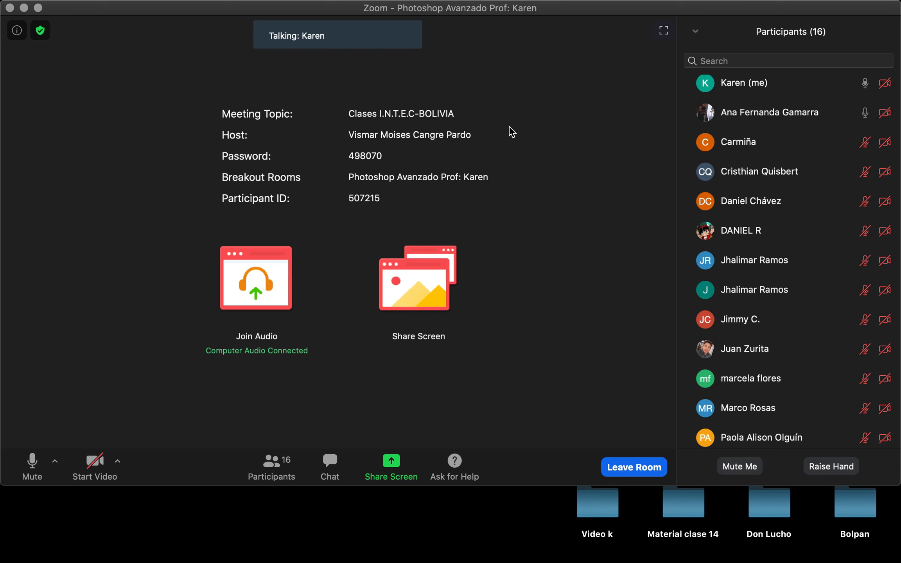
left_click(520, 8)
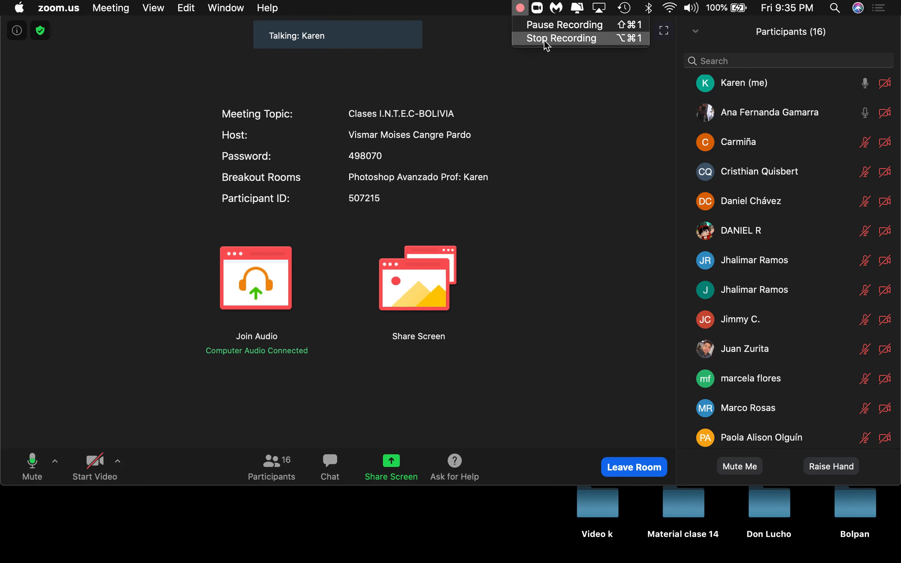